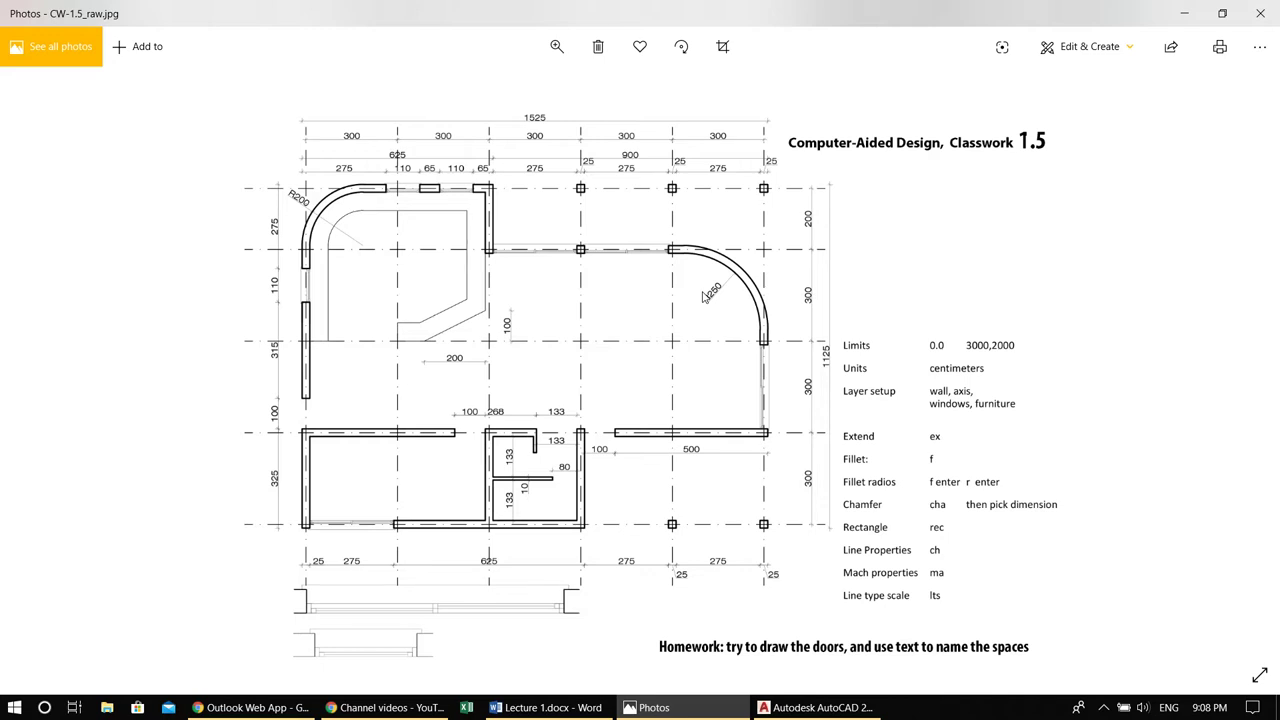
Examine the Classwork 1.5 floor plan's dimensions and its listed limits, units and layer setup
click(636, 283)
scroll(635, 284, up, 2)
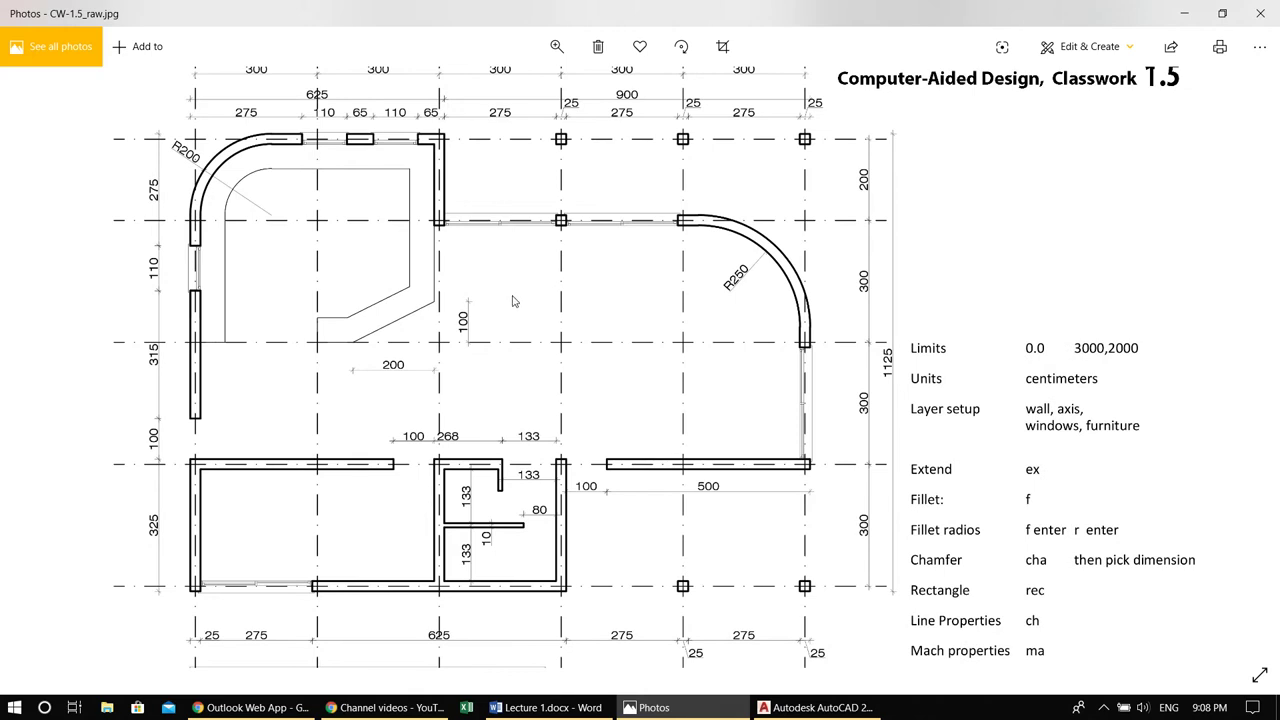
drag(515, 300, 566, 343)
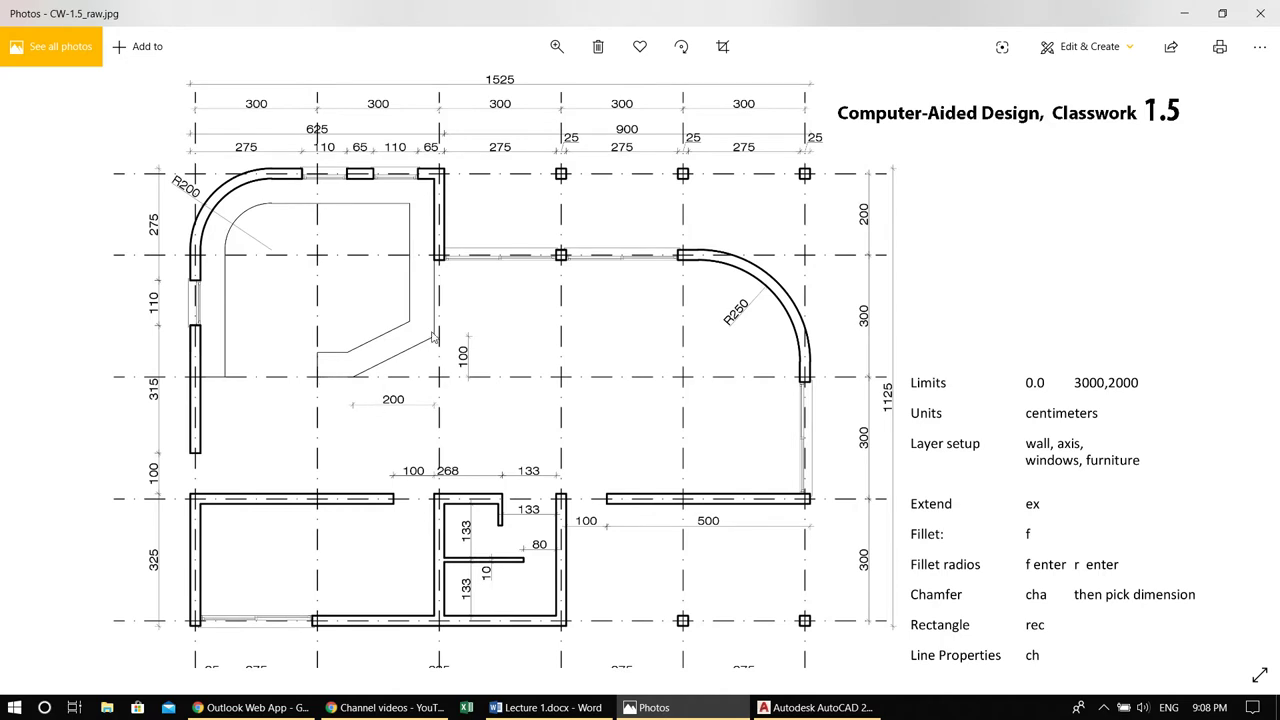
scroll(410, 437, down, 3)
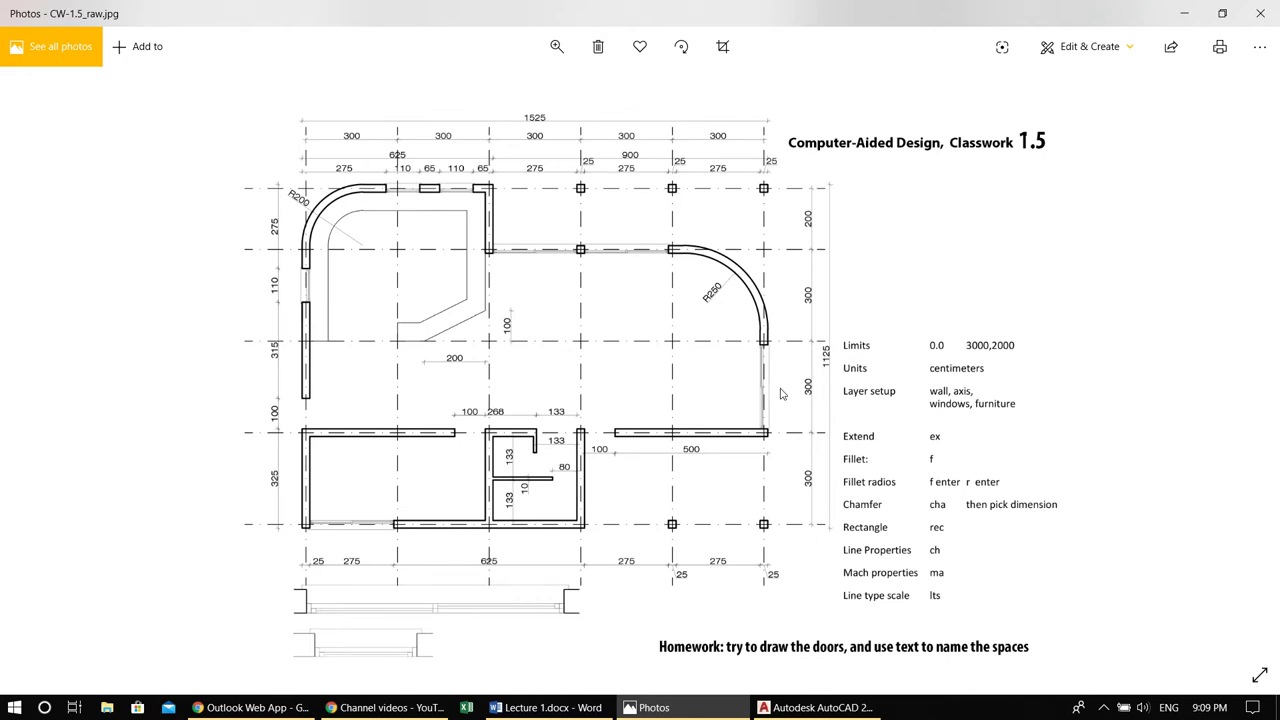
Switch to AutoCAD and start a new blank drawing
drag(281, 12, 1279, 197)
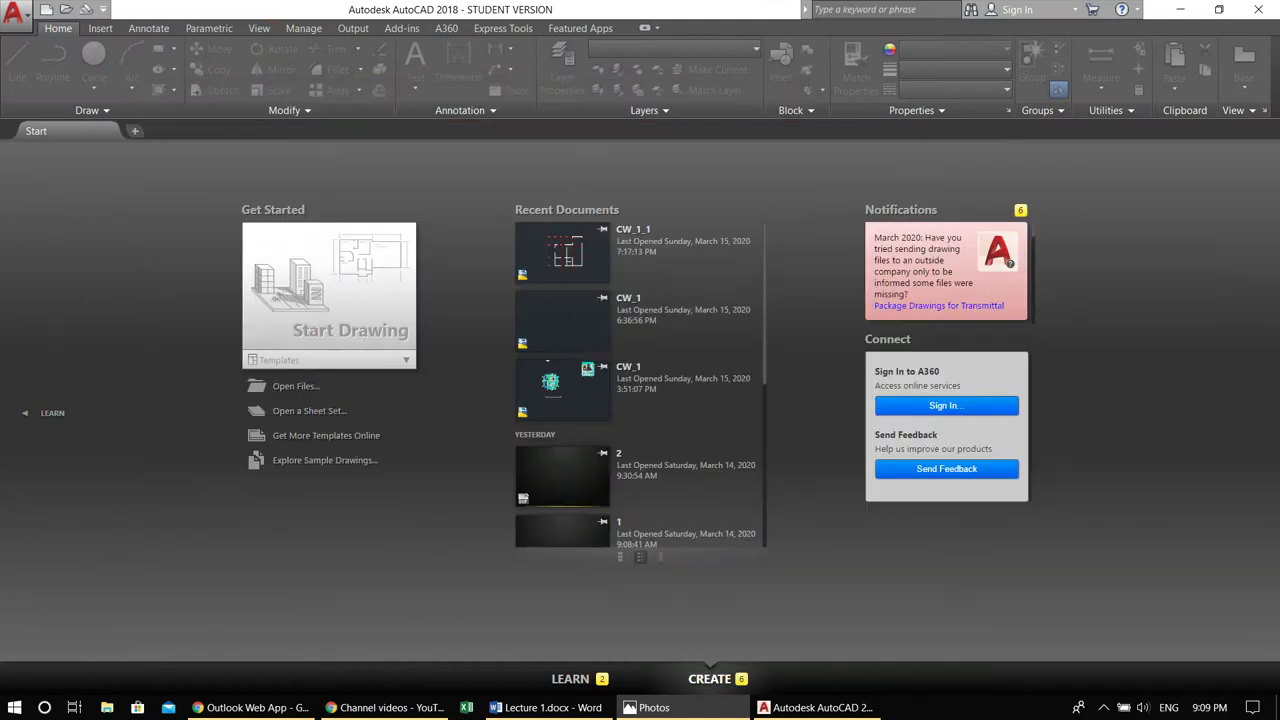
click(14, 12)
click(40, 110)
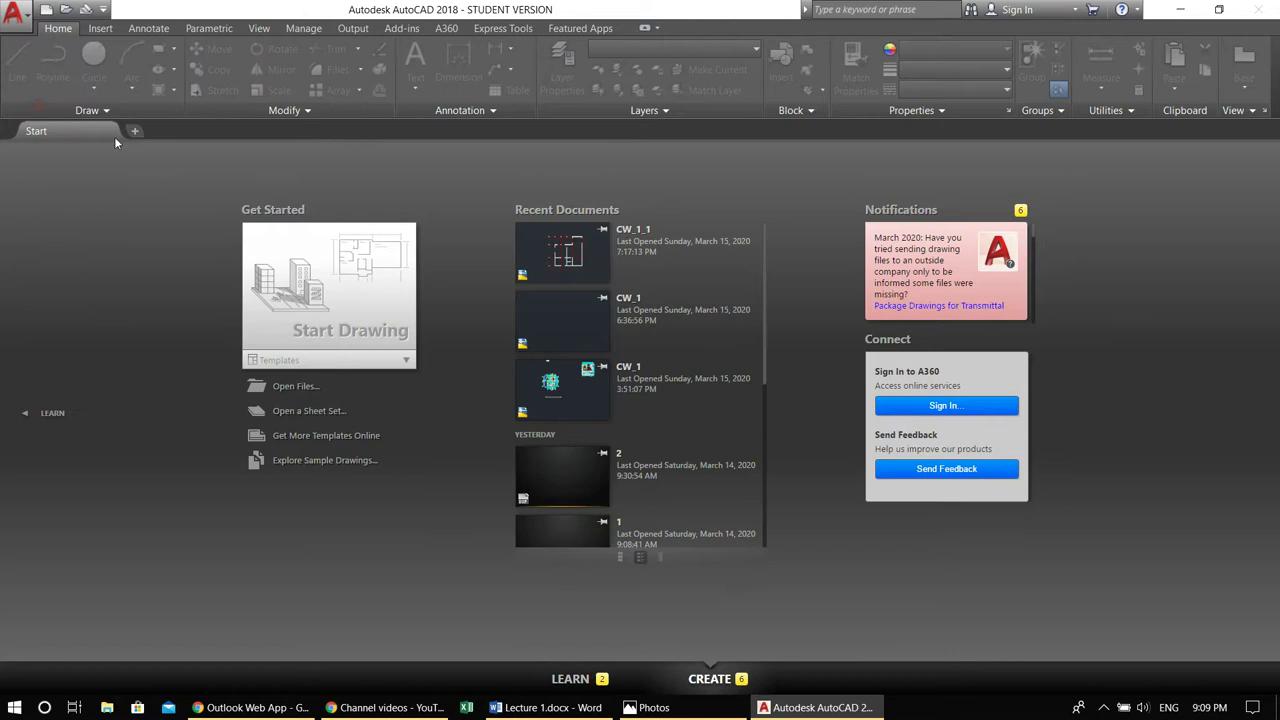
click(868, 506)
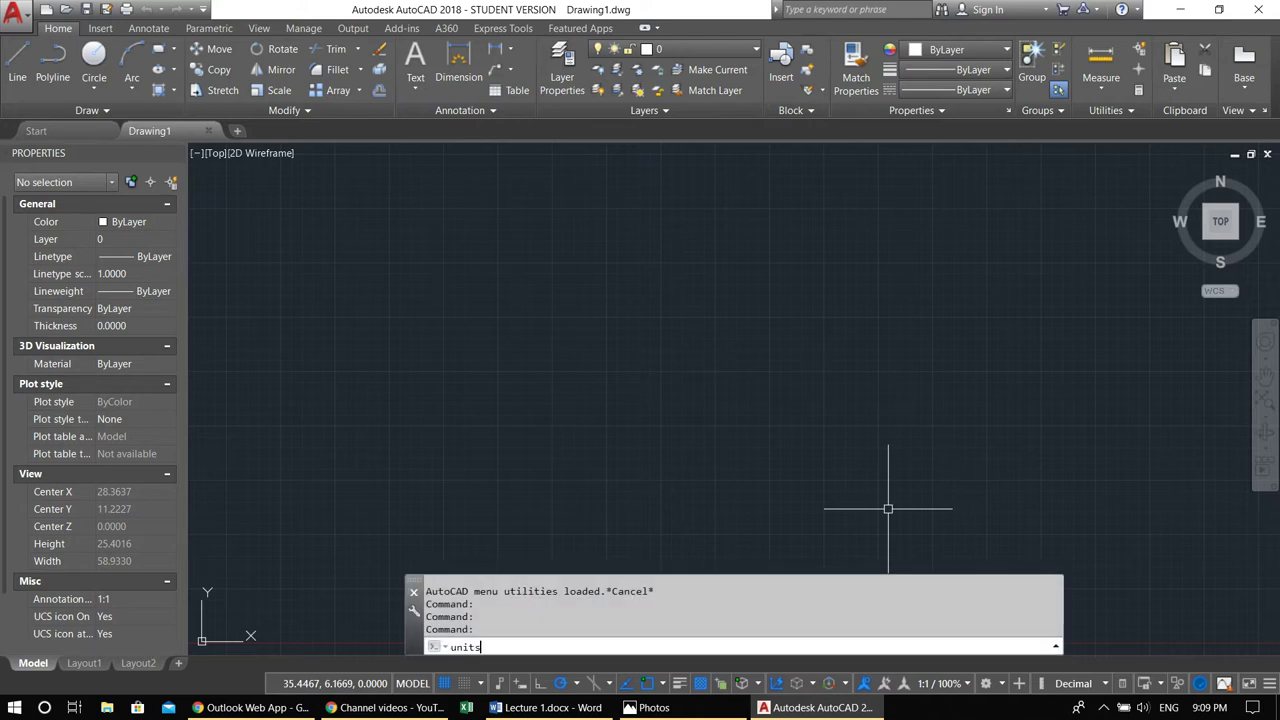
Configure the drawing units with a length precision of 0.00 and centimeters as the insertion scale
key(Return)
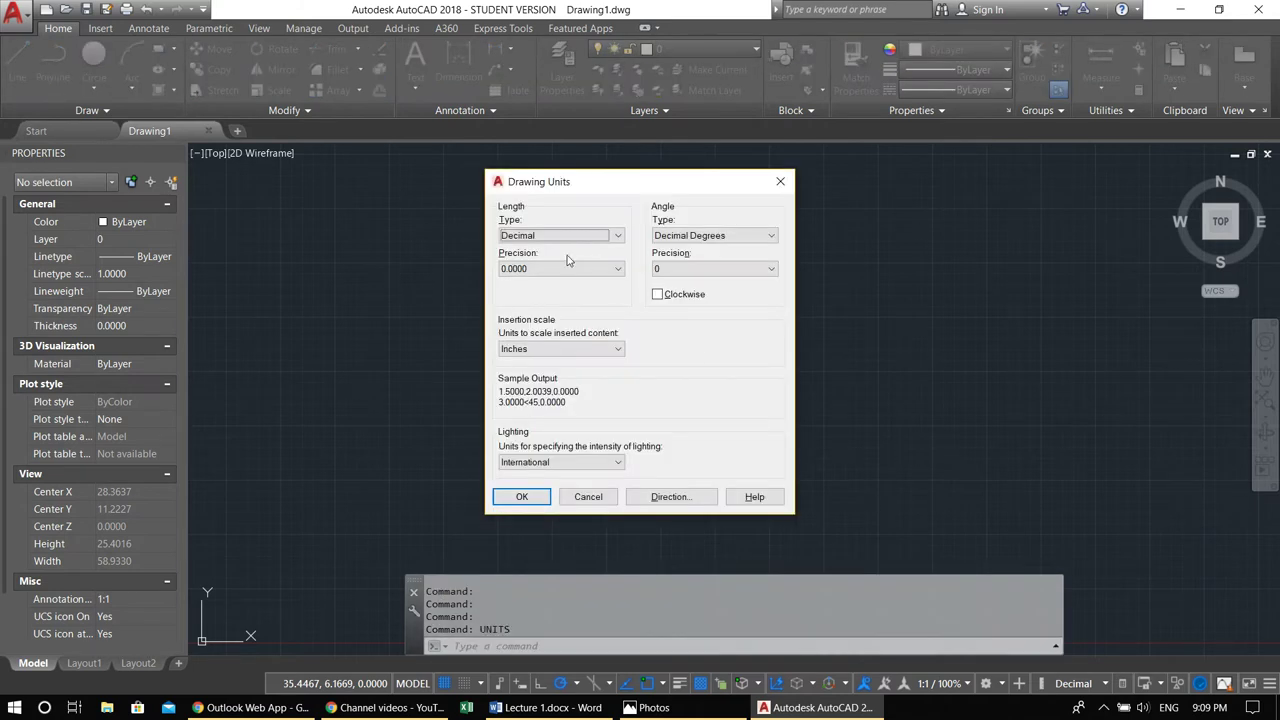
click(540, 268)
click(540, 300)
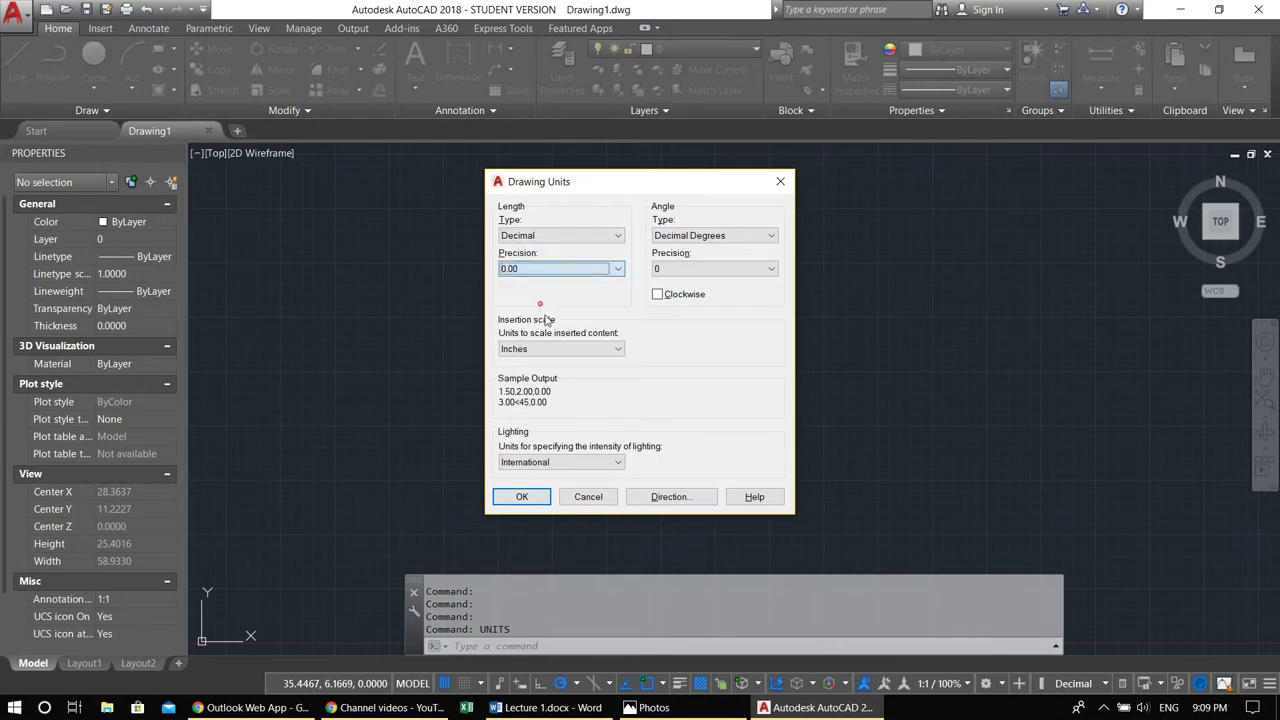
click(543, 349)
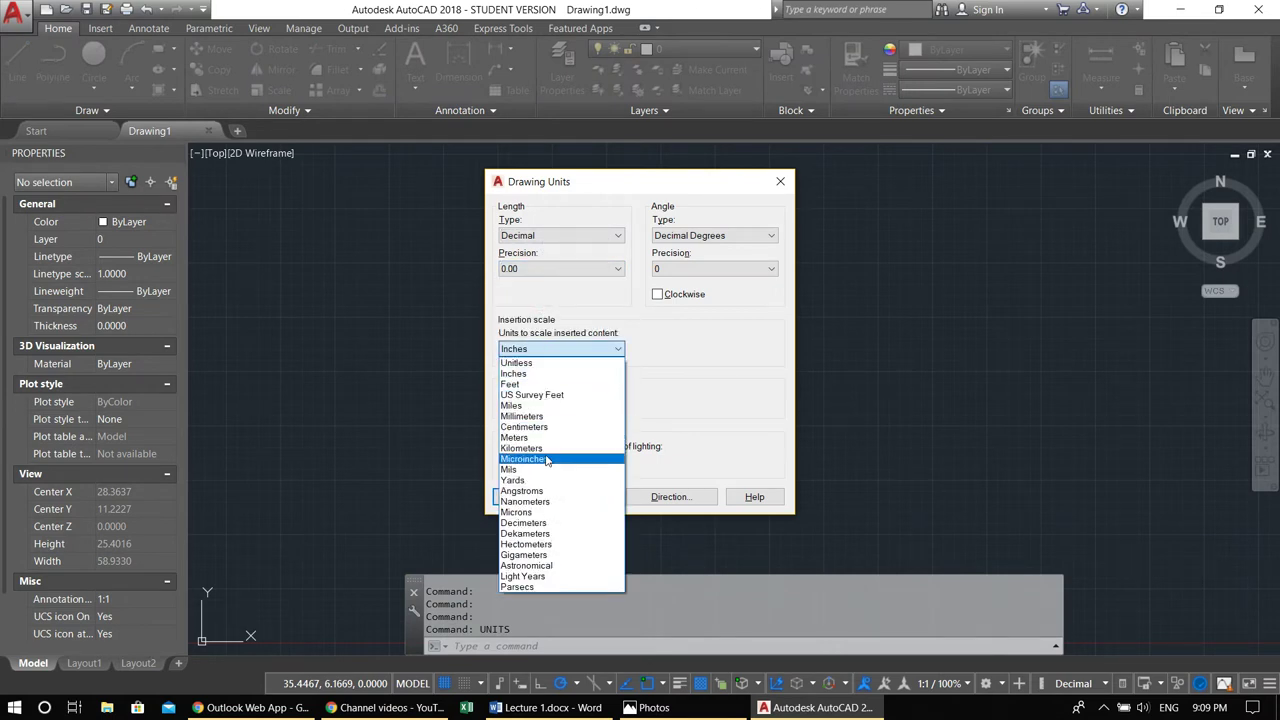
click(533, 427)
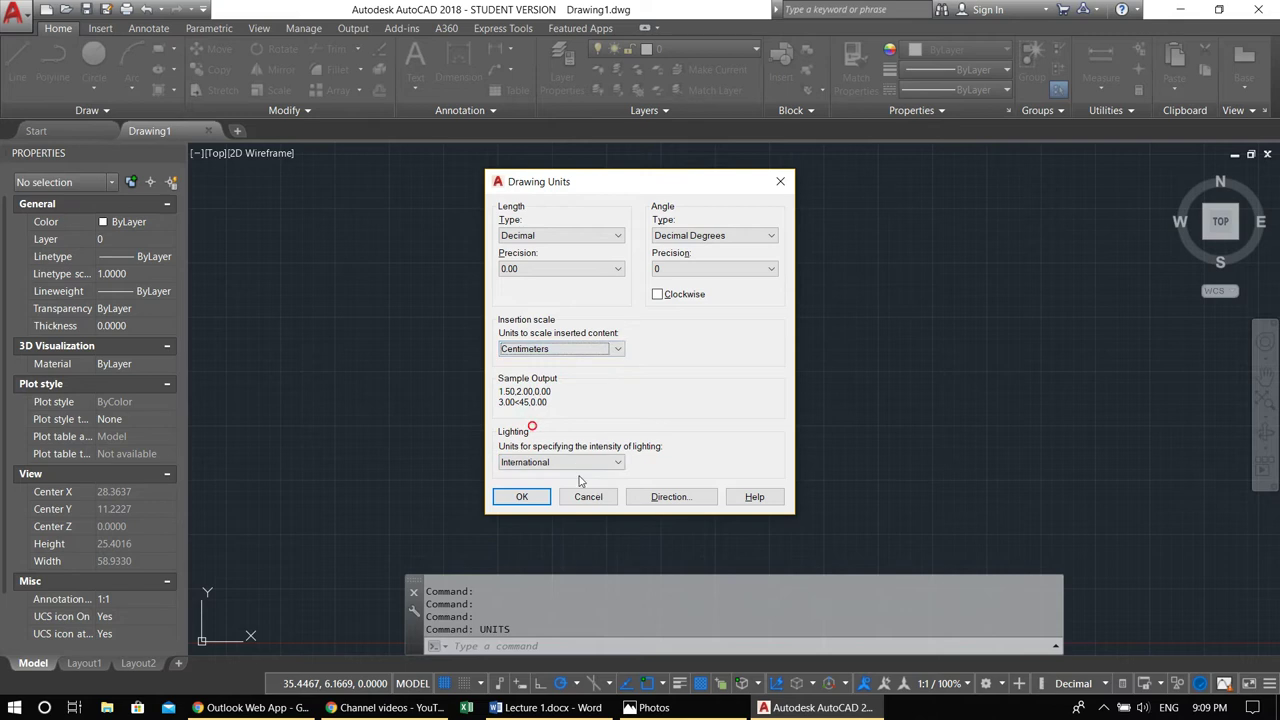
click(524, 497)
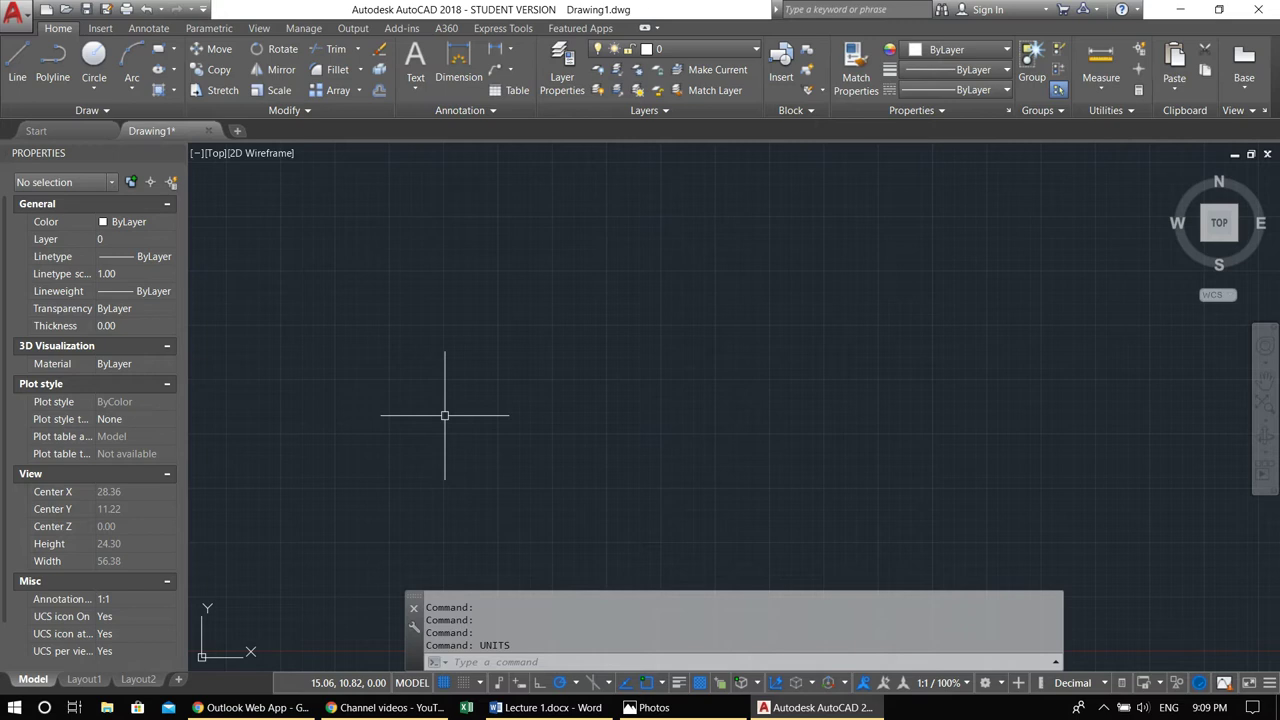
Set the model space limits with the default 0,0 lower-left corner and 3000,2000 as the upper-right corner
text(limits)
key(Return)
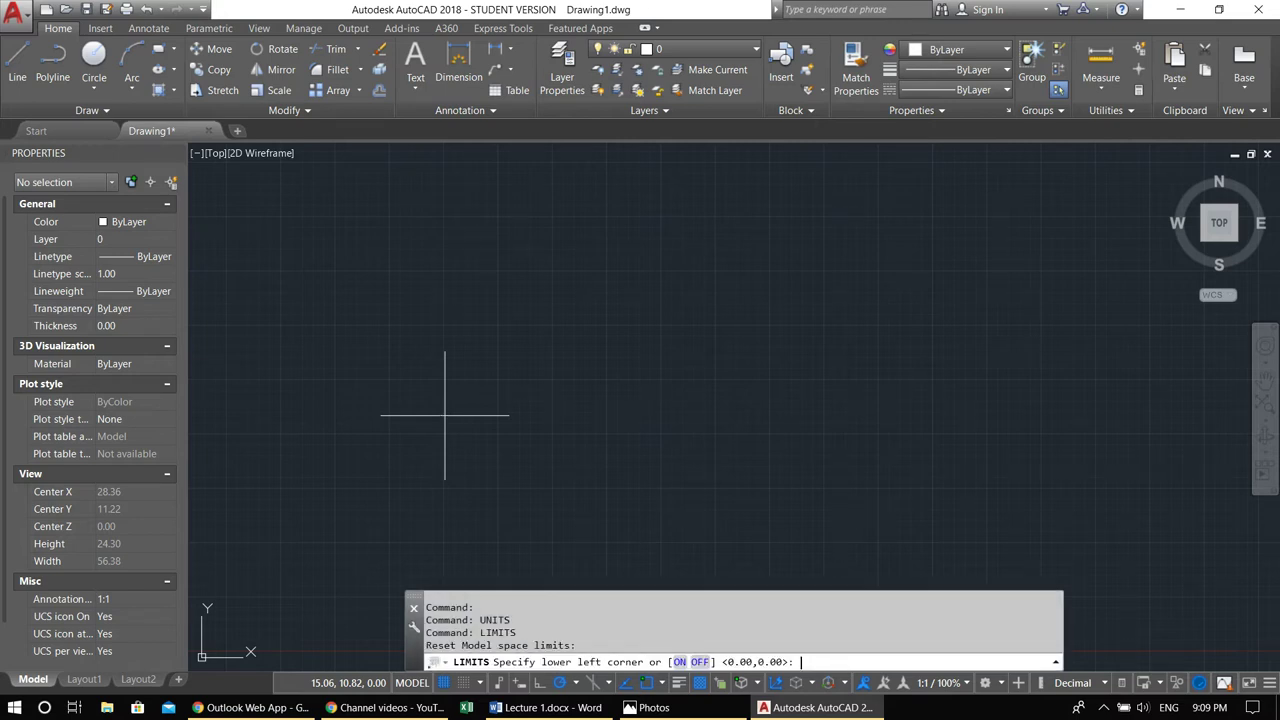
key(Return)
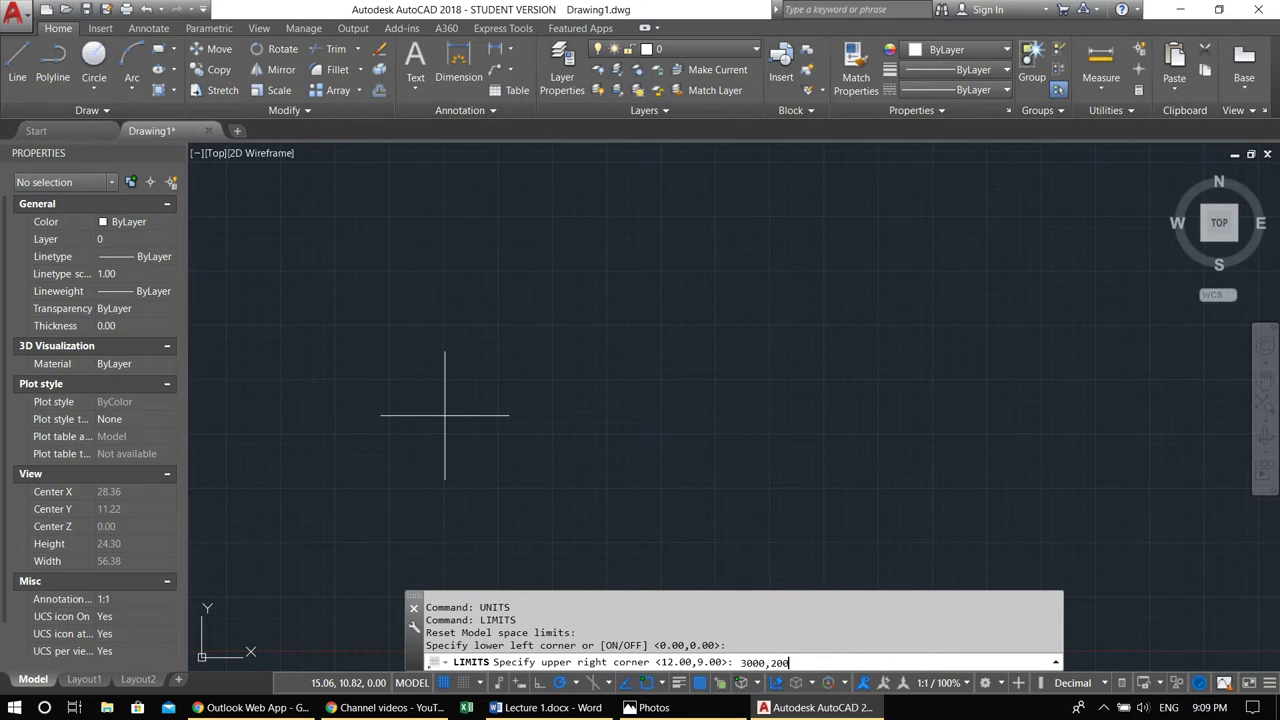
key(Return)
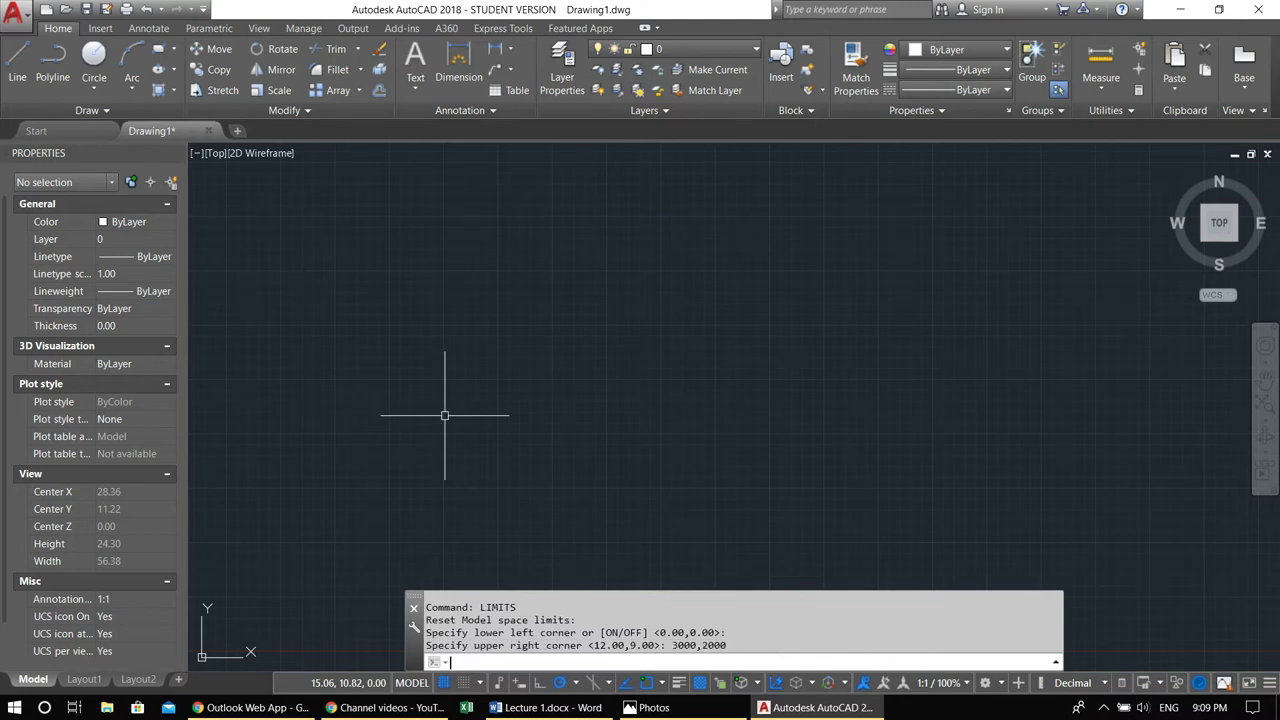
Zoom to the drawing extents so that the view fits the new limits
middle_click(445, 415)
middle_click(445, 415)
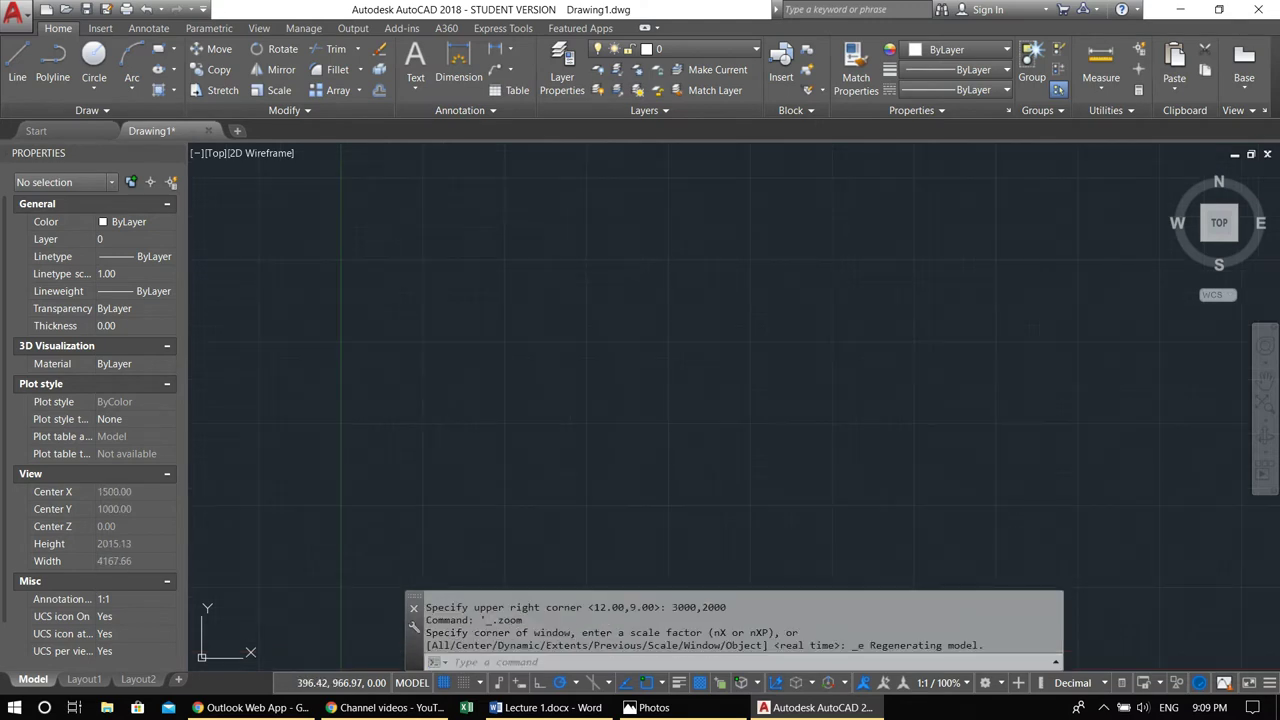
text(z)
key(Return)
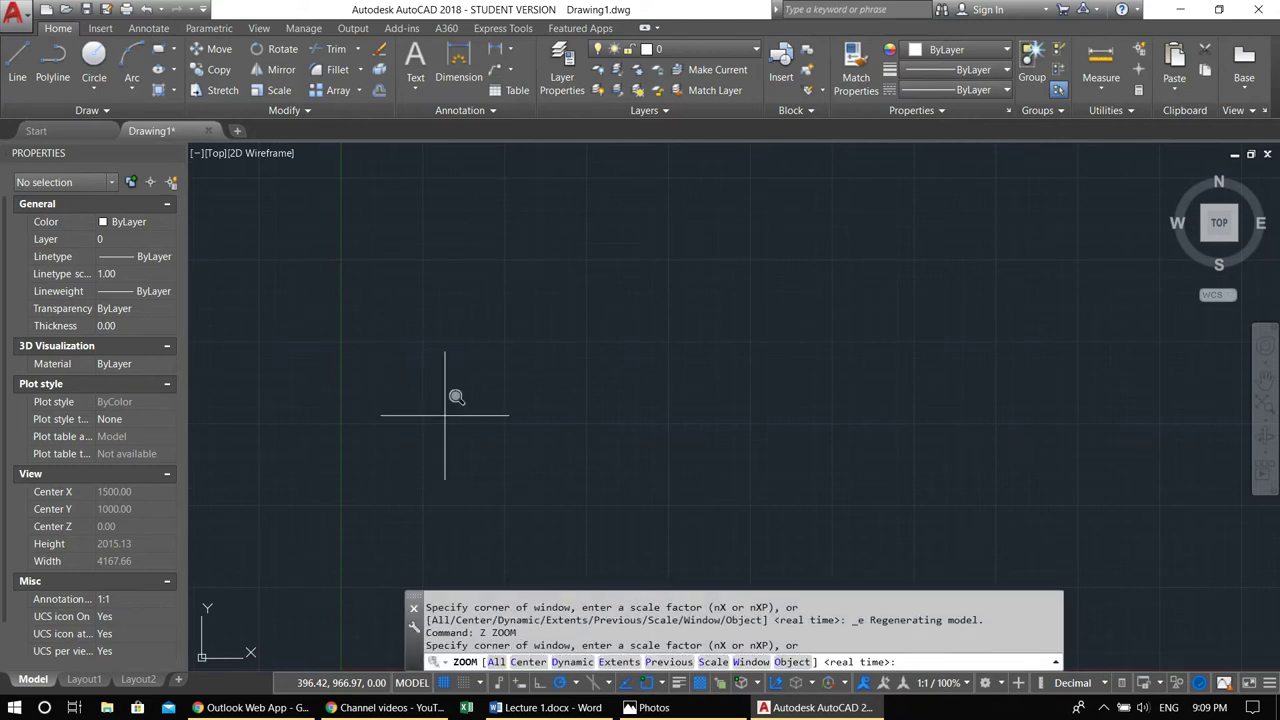
text(e)
key(Return)
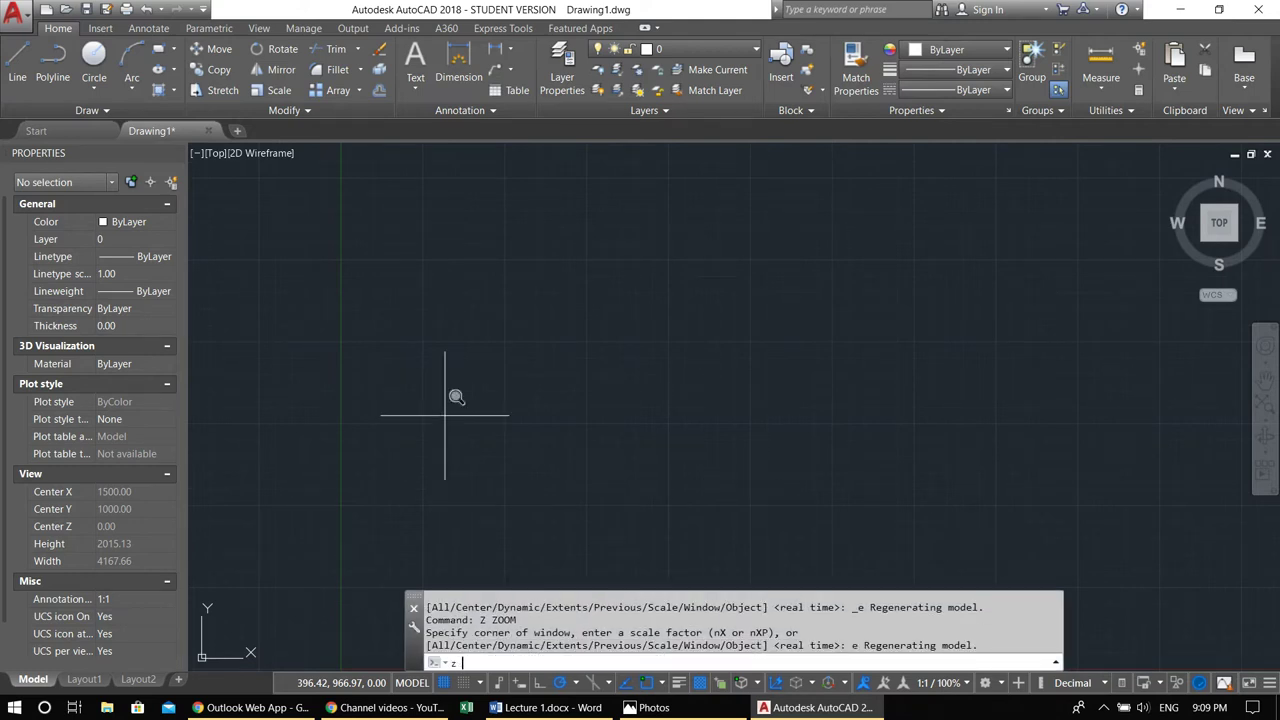
text(z)
key(Return)
click(620, 663)
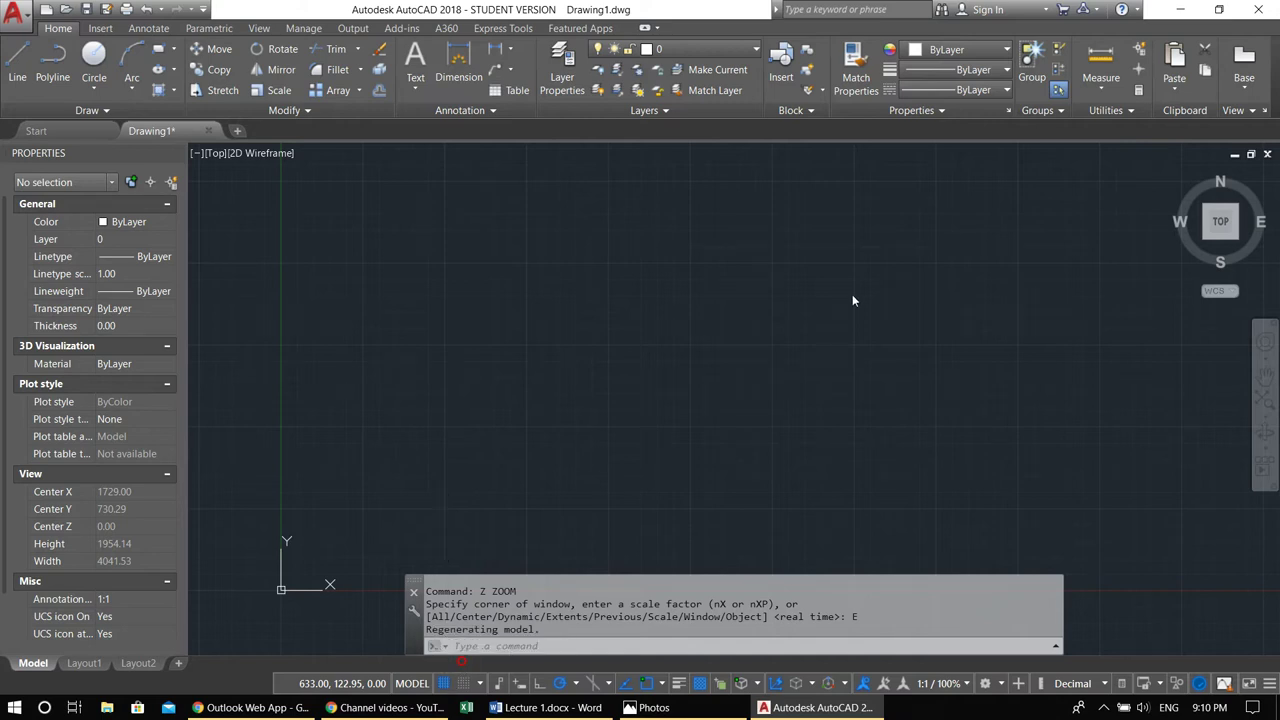
Set both the snap spacing and the grid spacing to 100 in X and Y in the drafting settings
double_click(705, 297)
text(100)
double_click(947, 371)
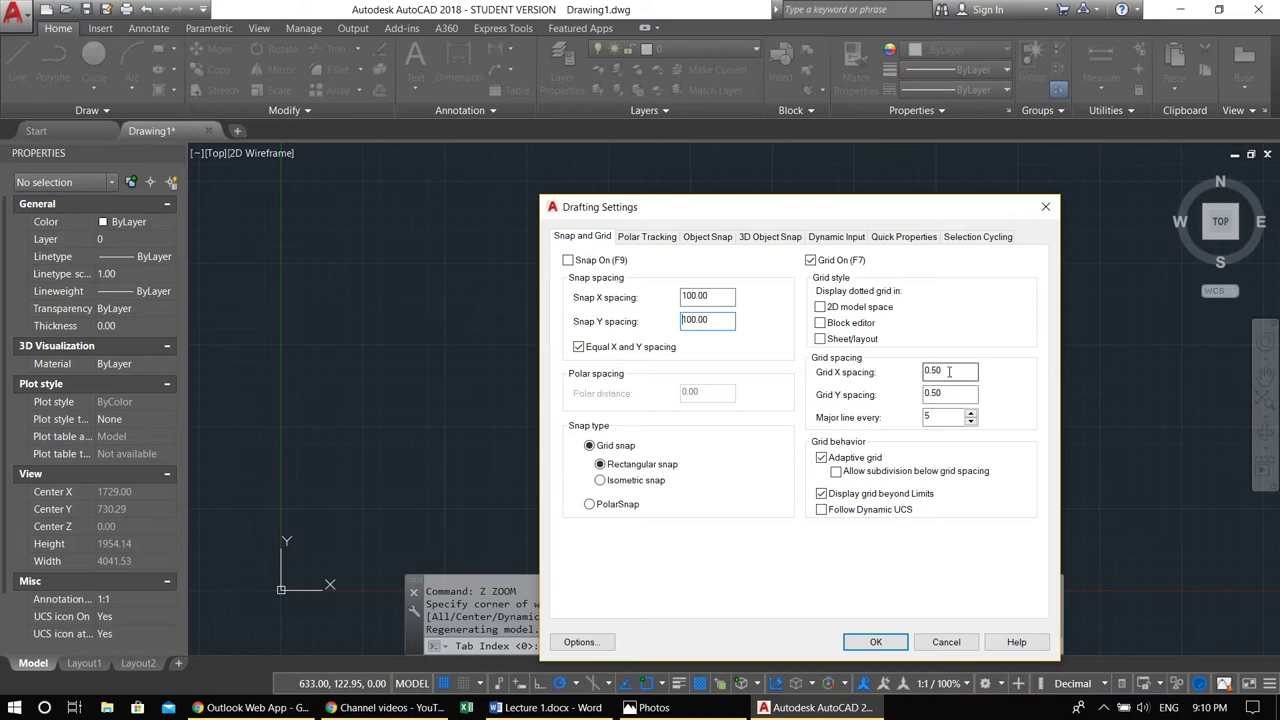
text(10)
key(Tab)
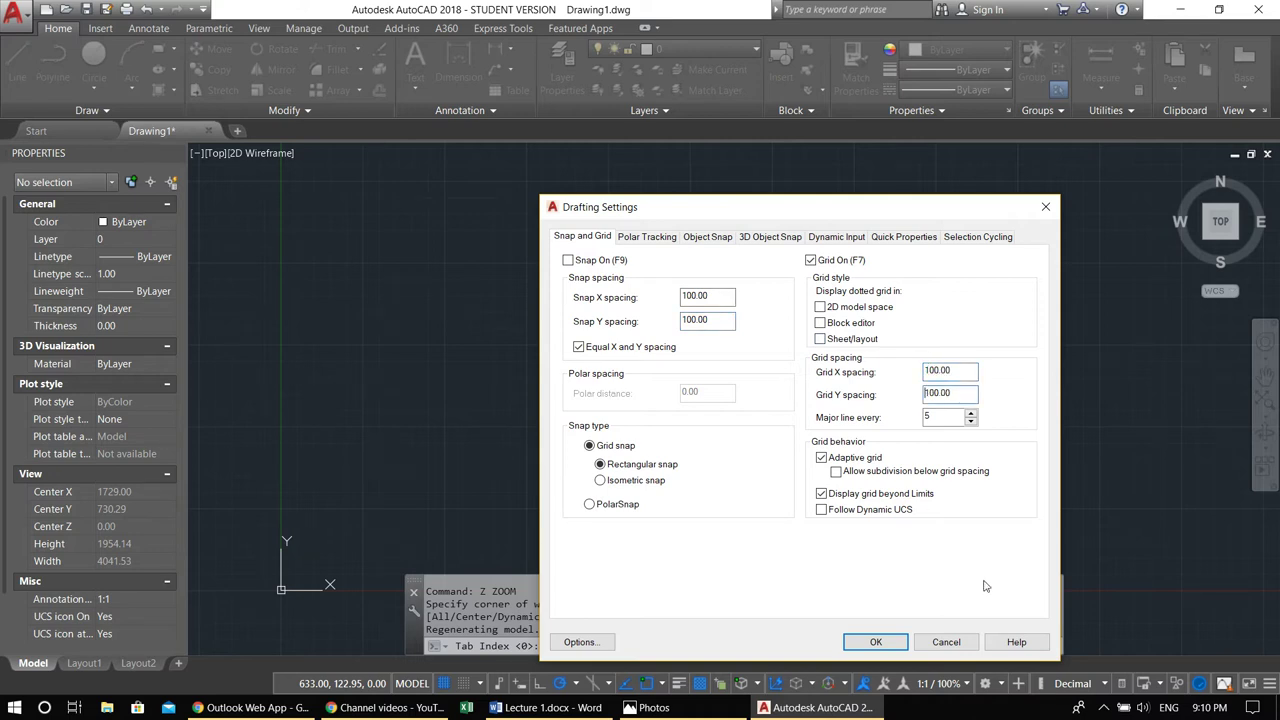
click(875, 642)
middle_drag(462, 469, 439, 461)
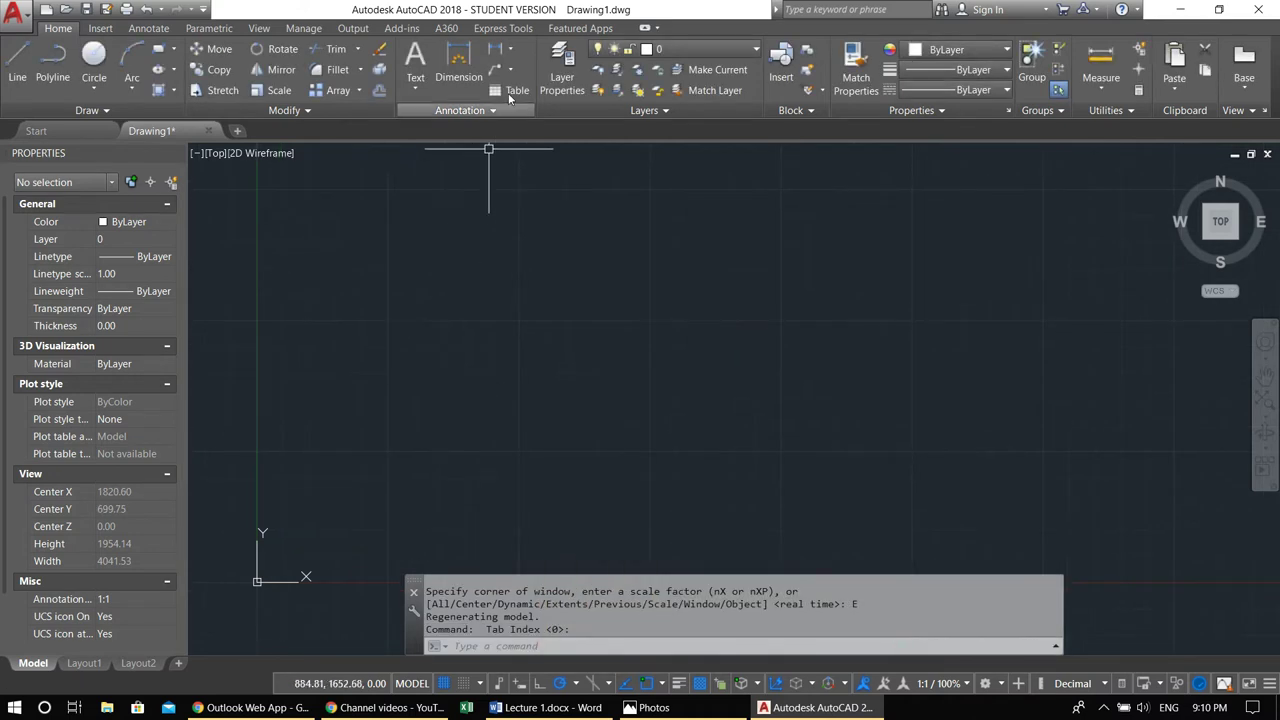
Open the layer properties and create a layer named Wall
click(552, 57)
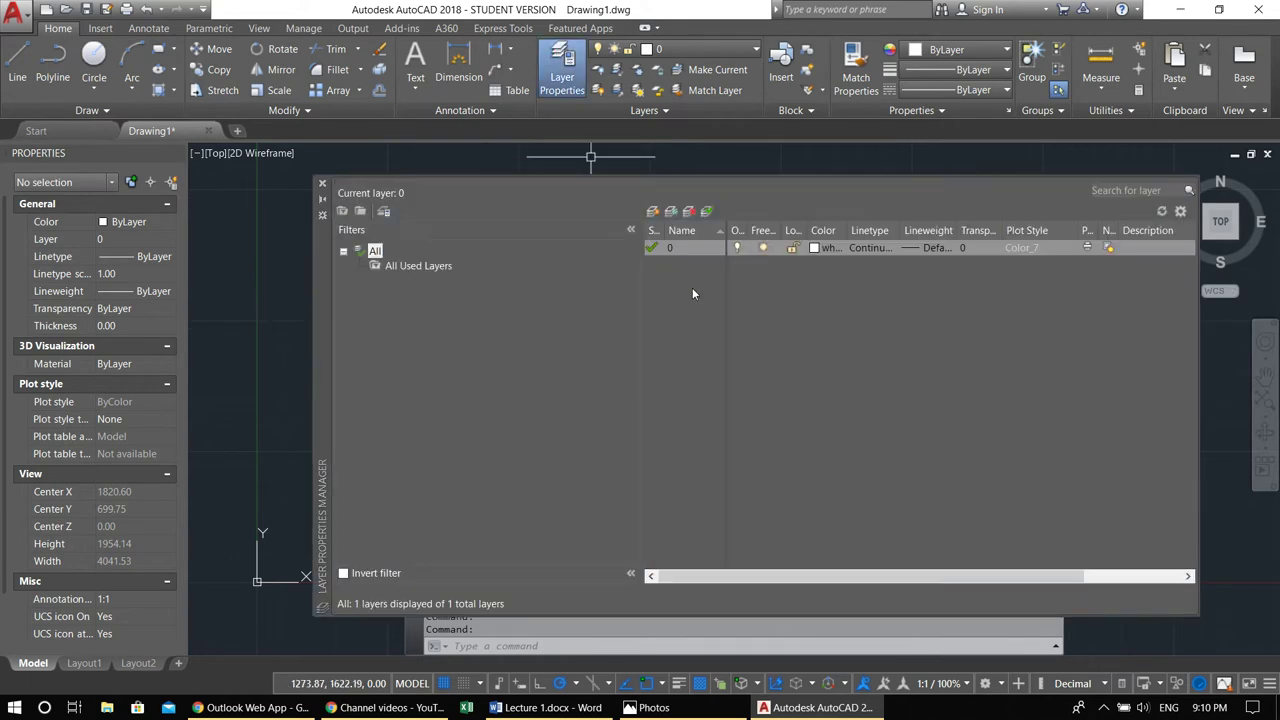
click(652, 211)
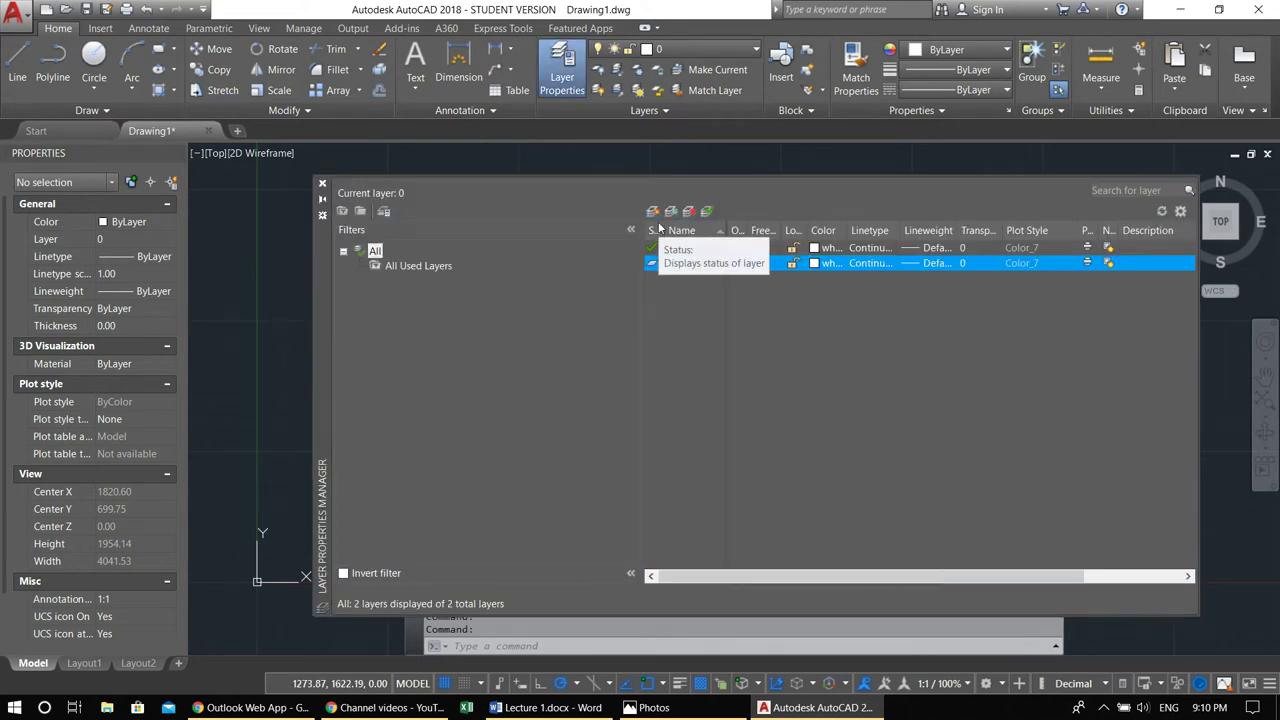
text(Wall)
key(Return)
Create a layer named Axis and set its color to red
click(652, 211)
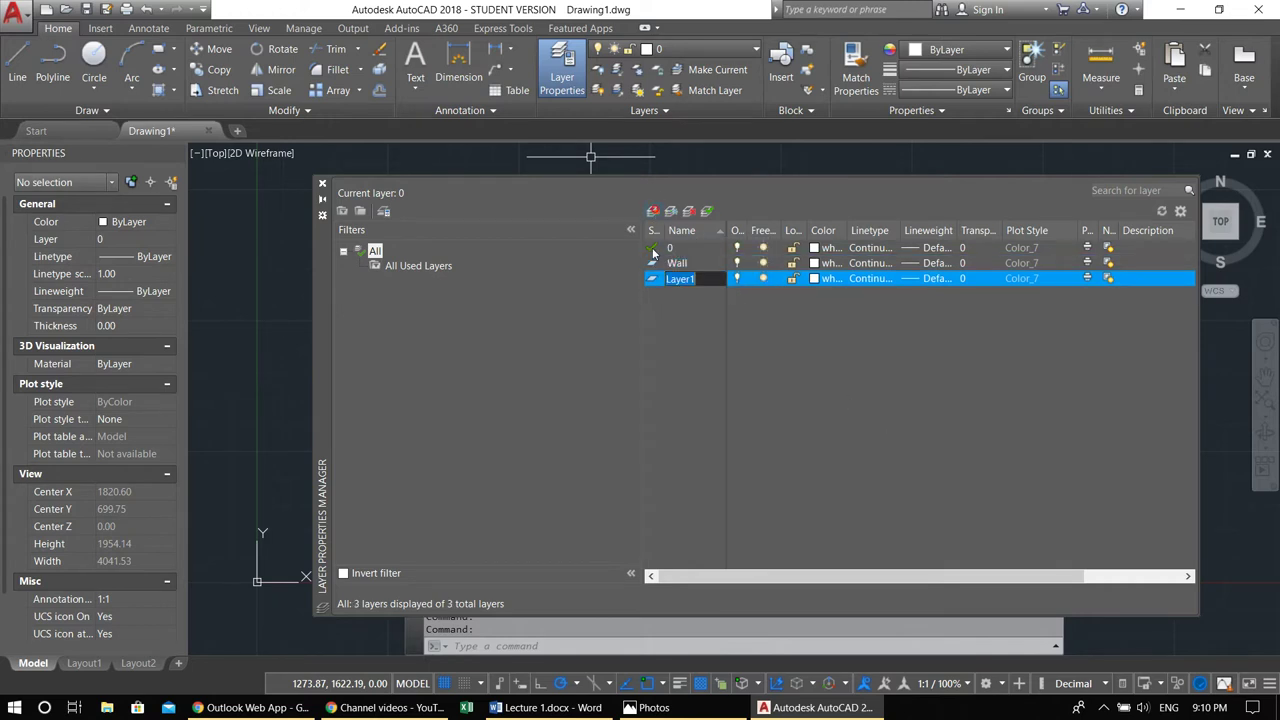
text(Axis)
key(Return)
click(815, 280)
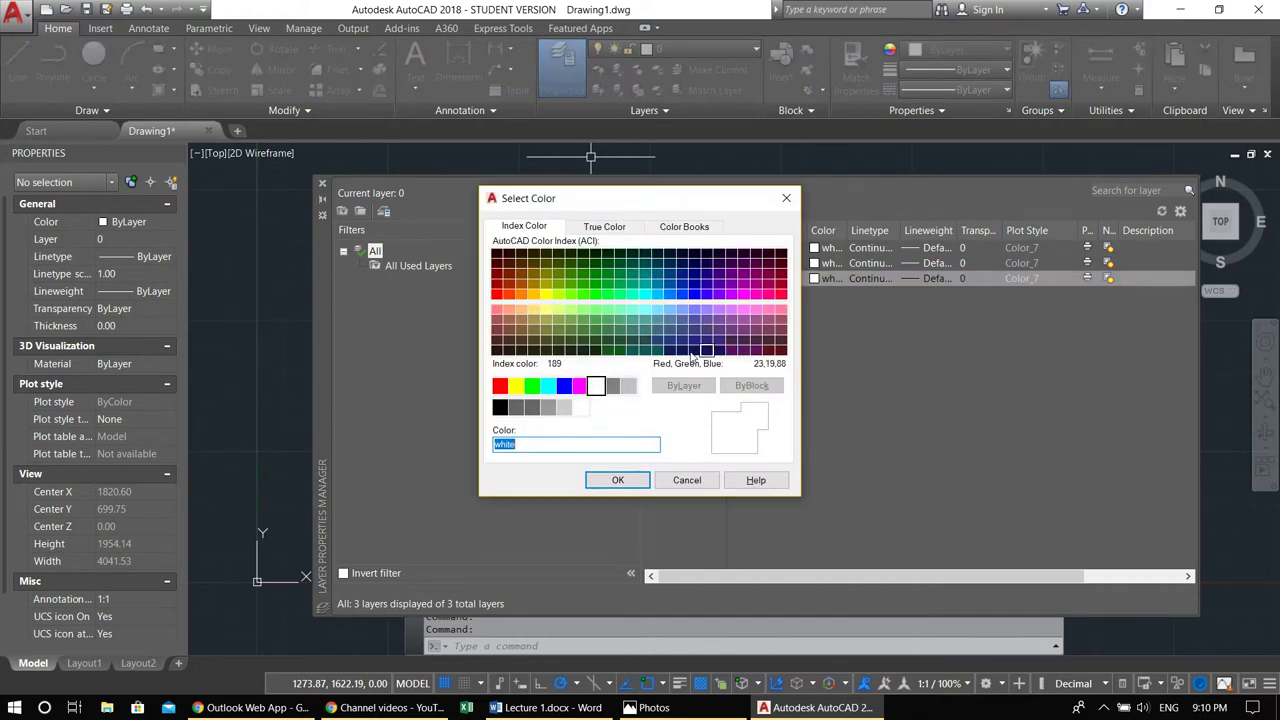
click(500, 387)
click(609, 480)
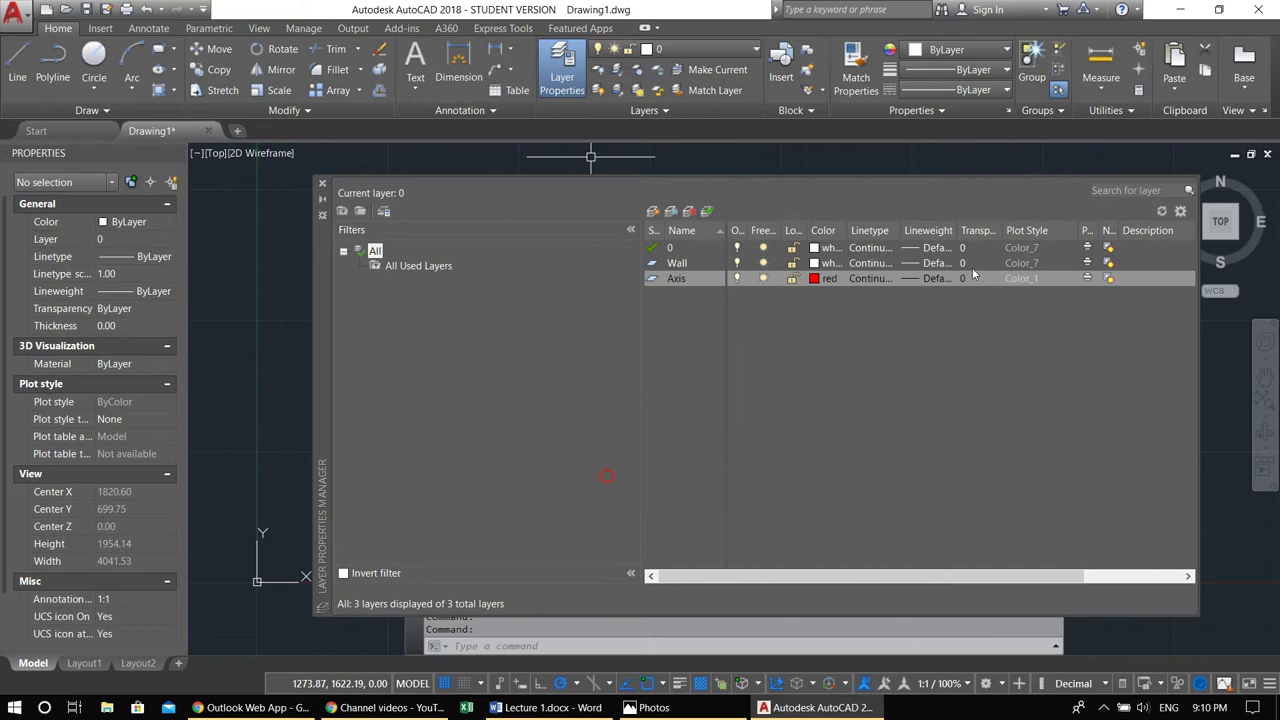
Set the Wall layer's lineweight to 0.35 mm
click(893, 264)
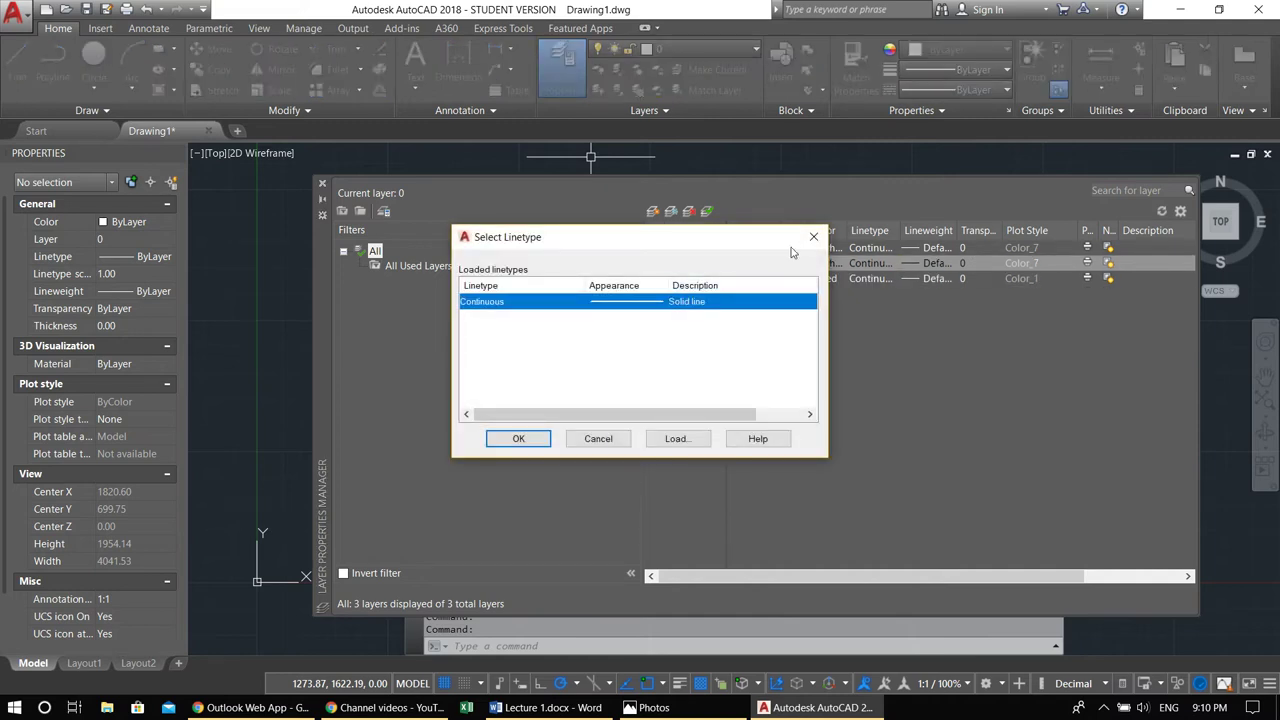
click(807, 241)
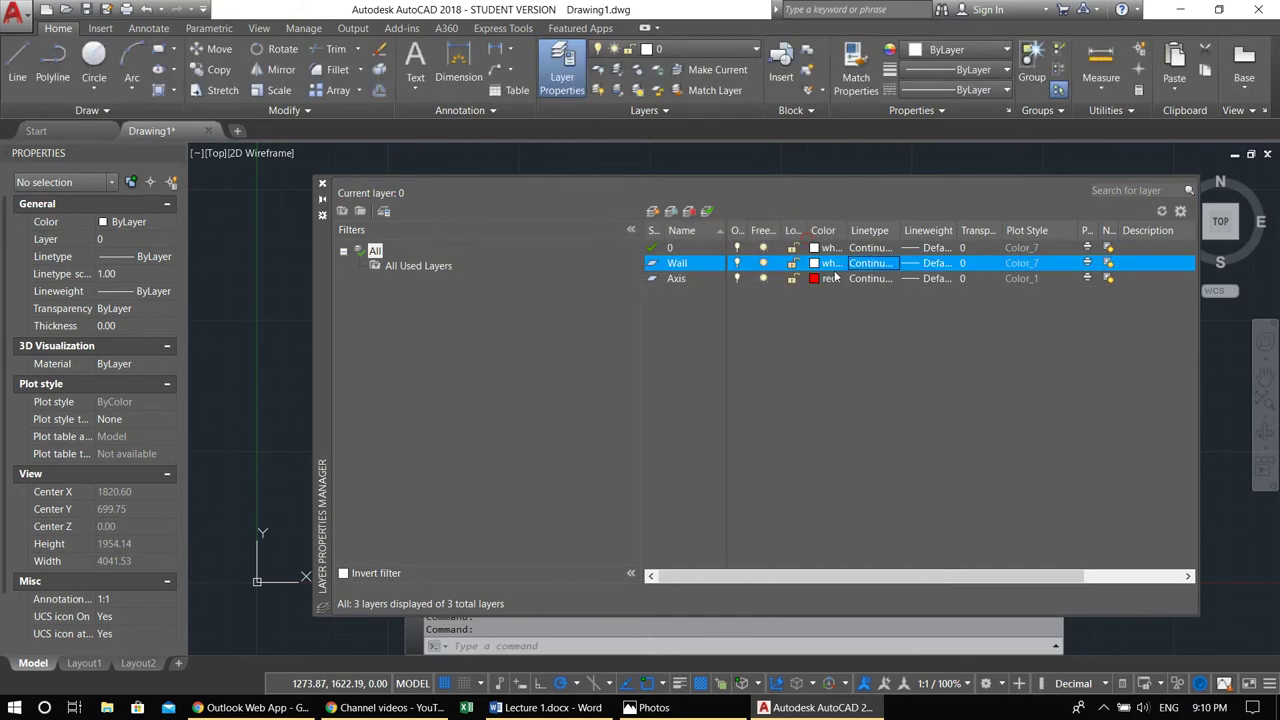
click(912, 266)
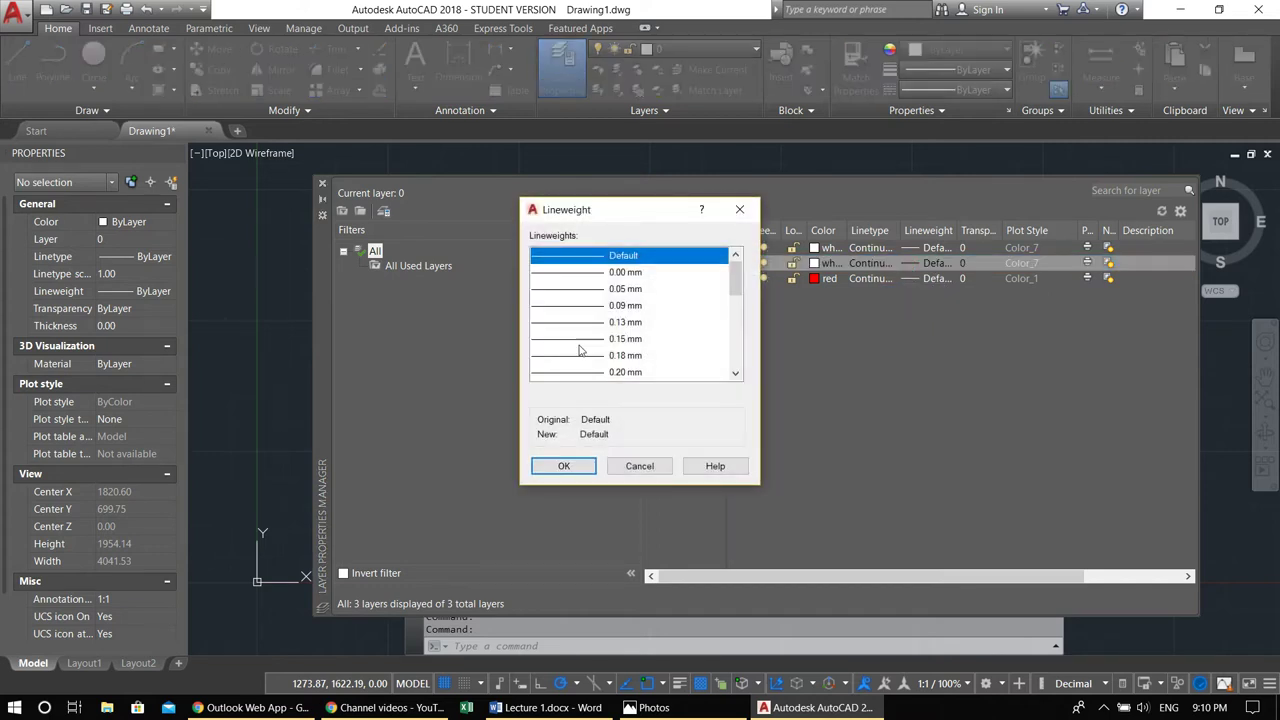
scroll(610, 360, down, 2)
click(612, 356)
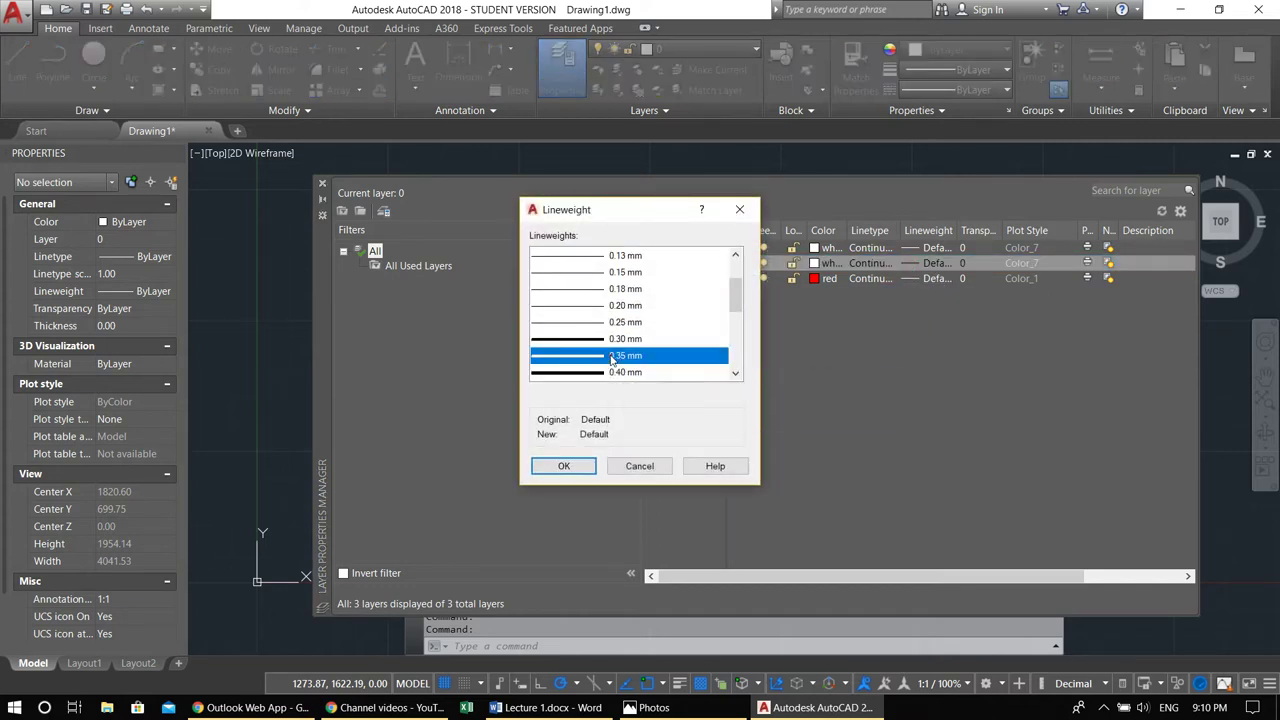
click(566, 466)
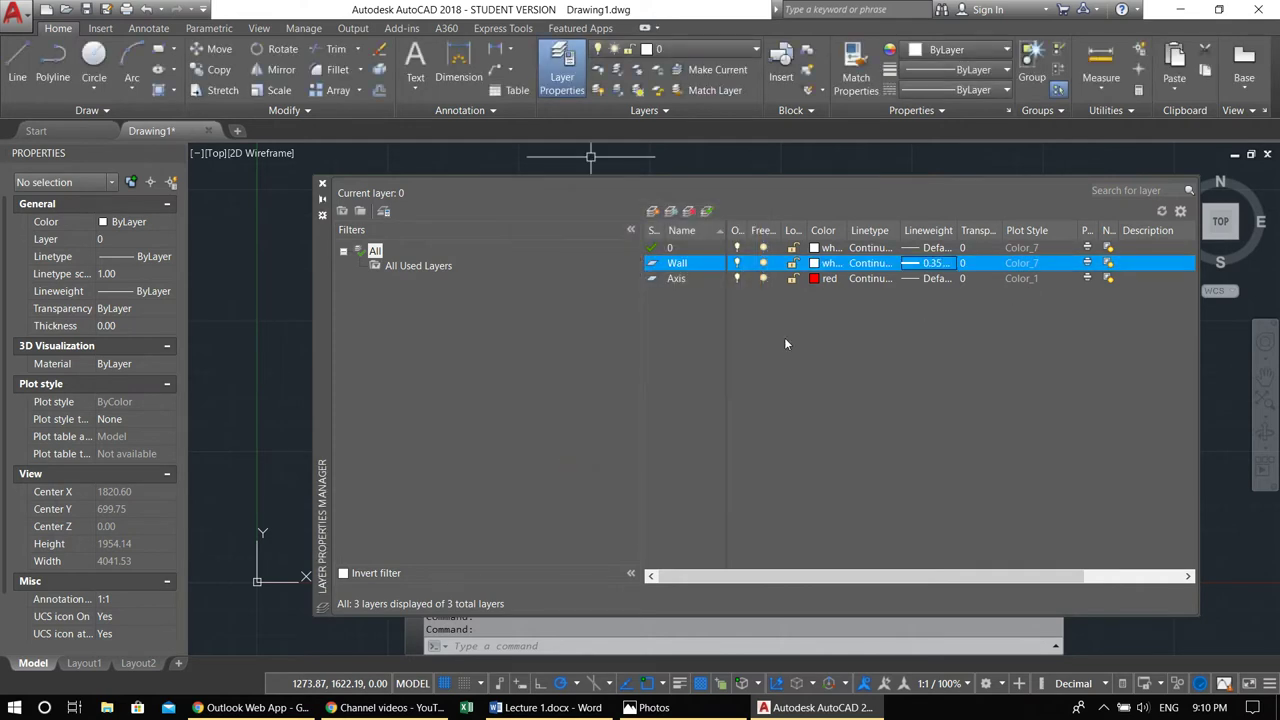
Create a layer named Openings and set its color to magenta
click(651, 212)
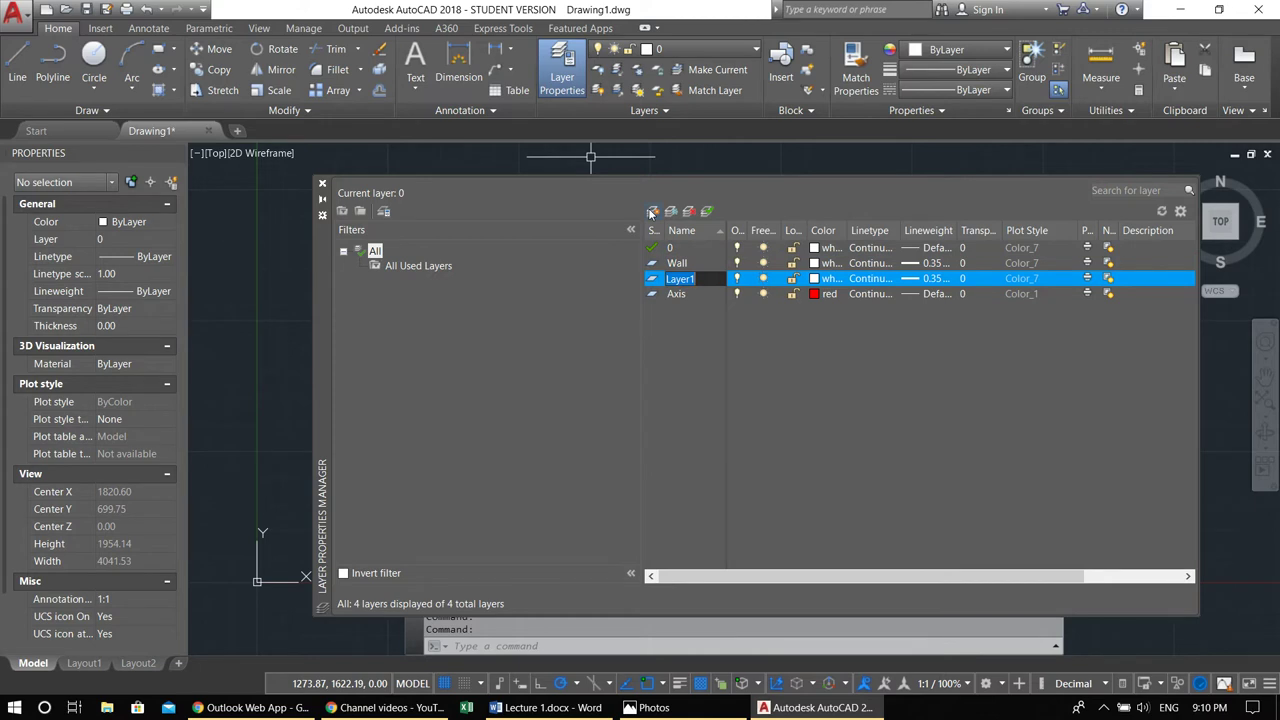
text(Openings)
key(Return)
click(820, 278)
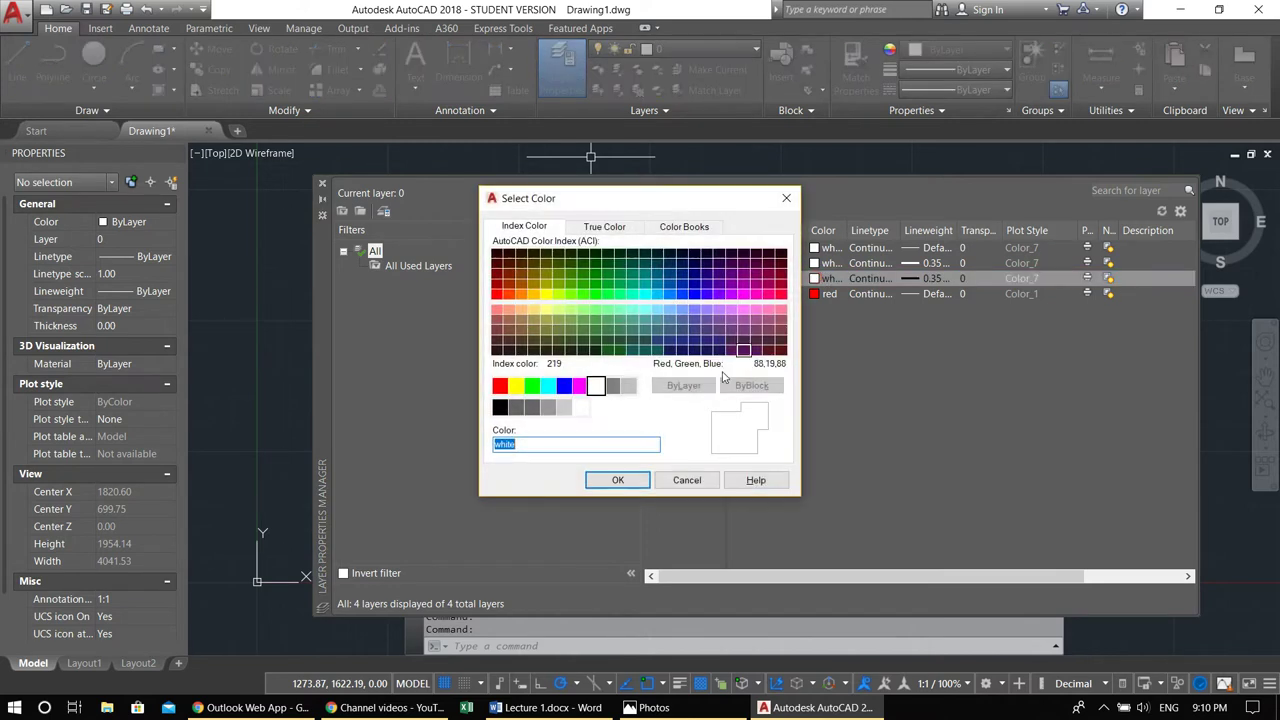
click(579, 385)
click(617, 480)
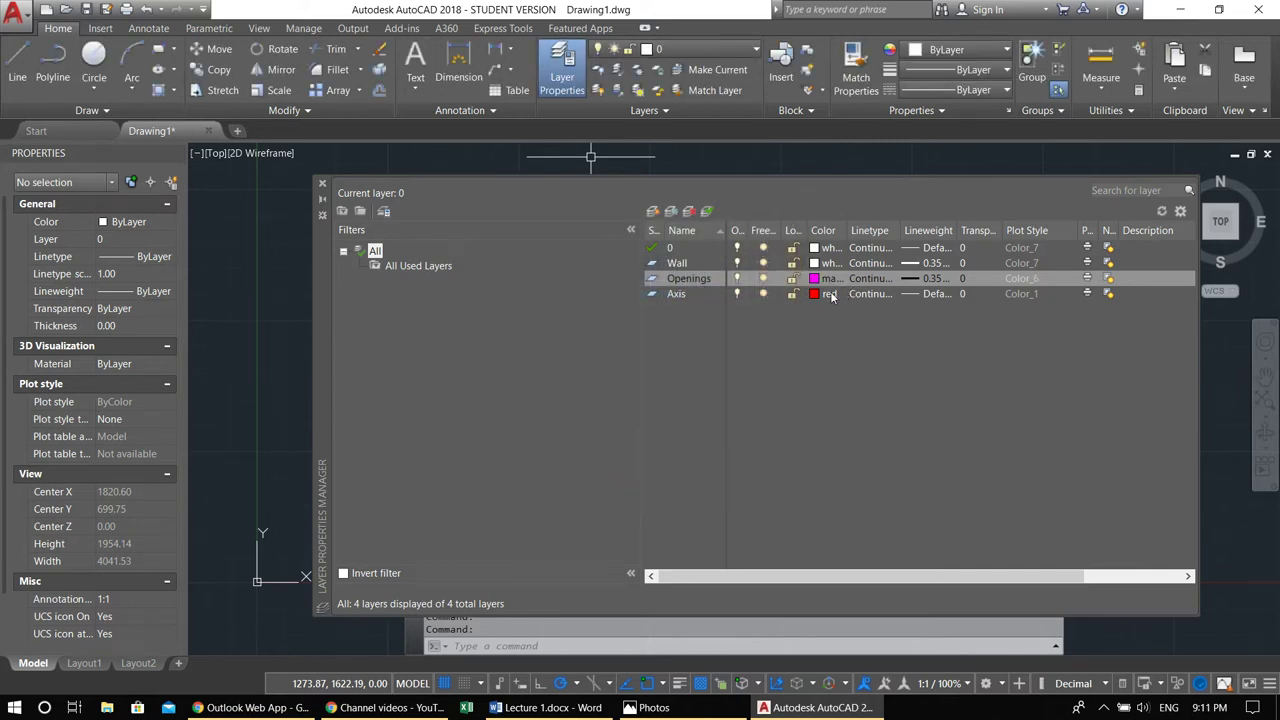
Create a layer named Furniture, set its color to yellow and close the layer properties
click(653, 211)
text(Furniture)
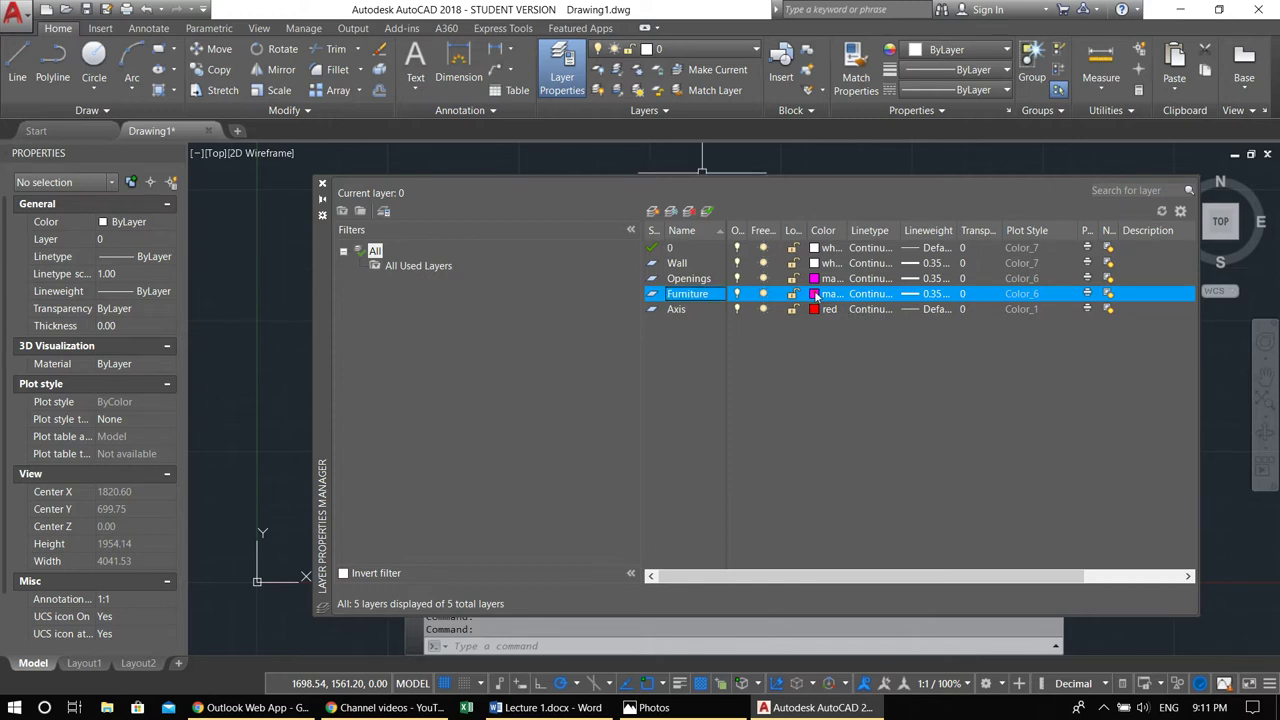
click(815, 294)
click(515, 386)
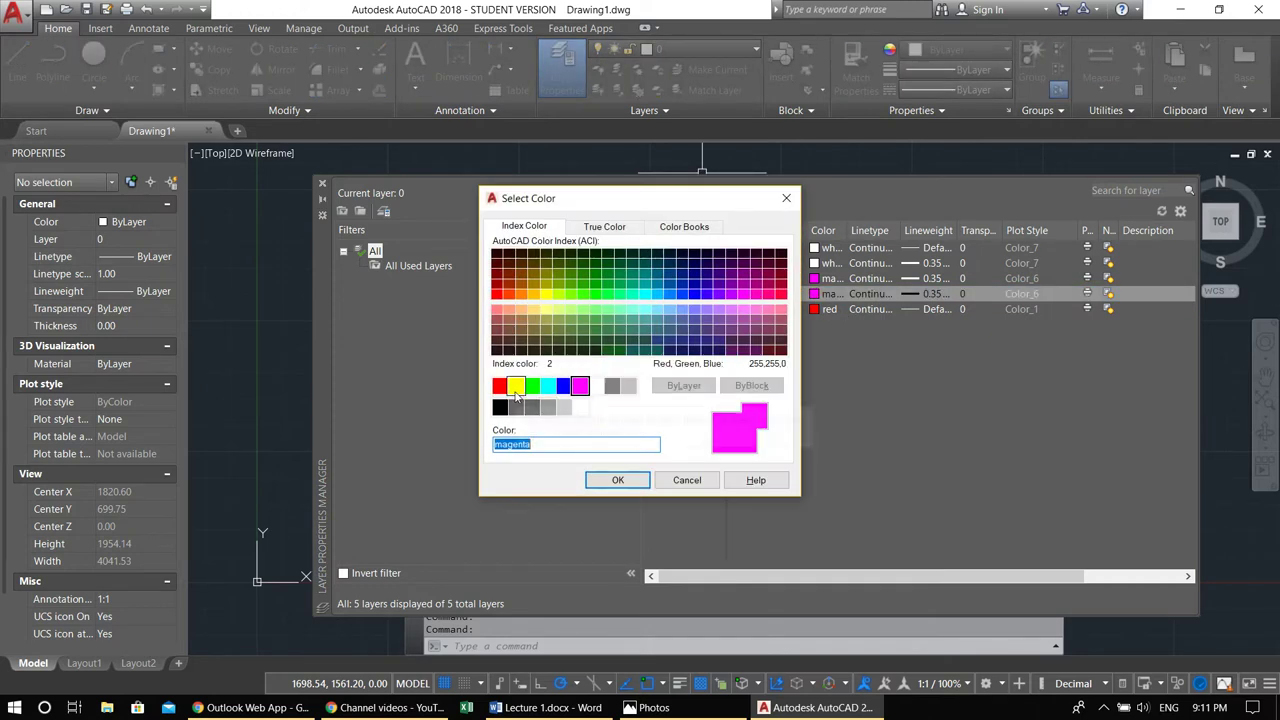
click(638, 484)
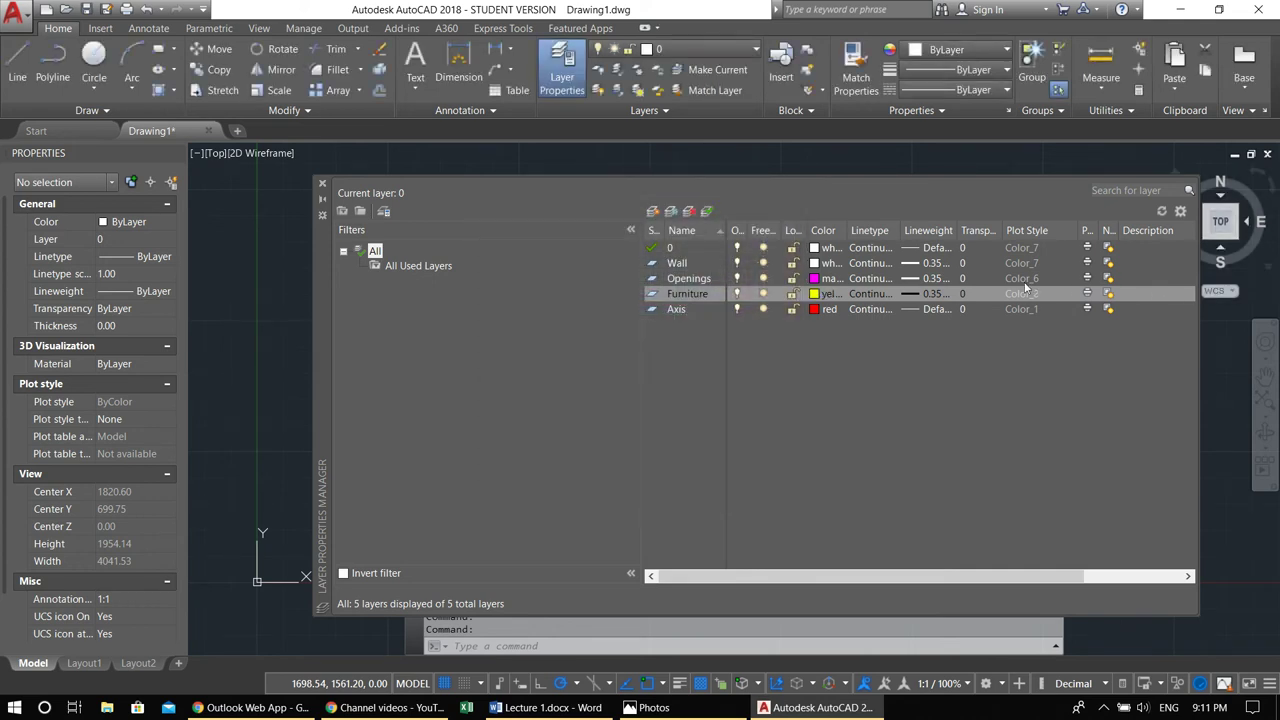
click(322, 183)
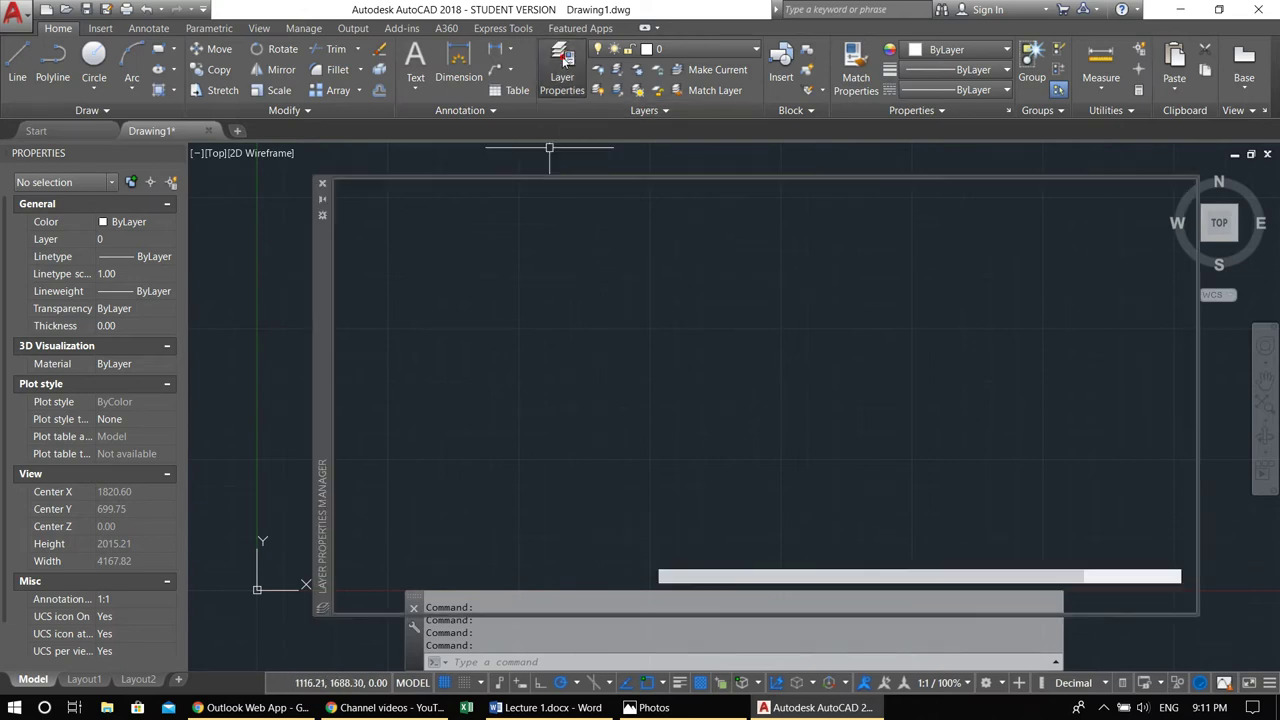
click(563, 60)
click(322, 183)
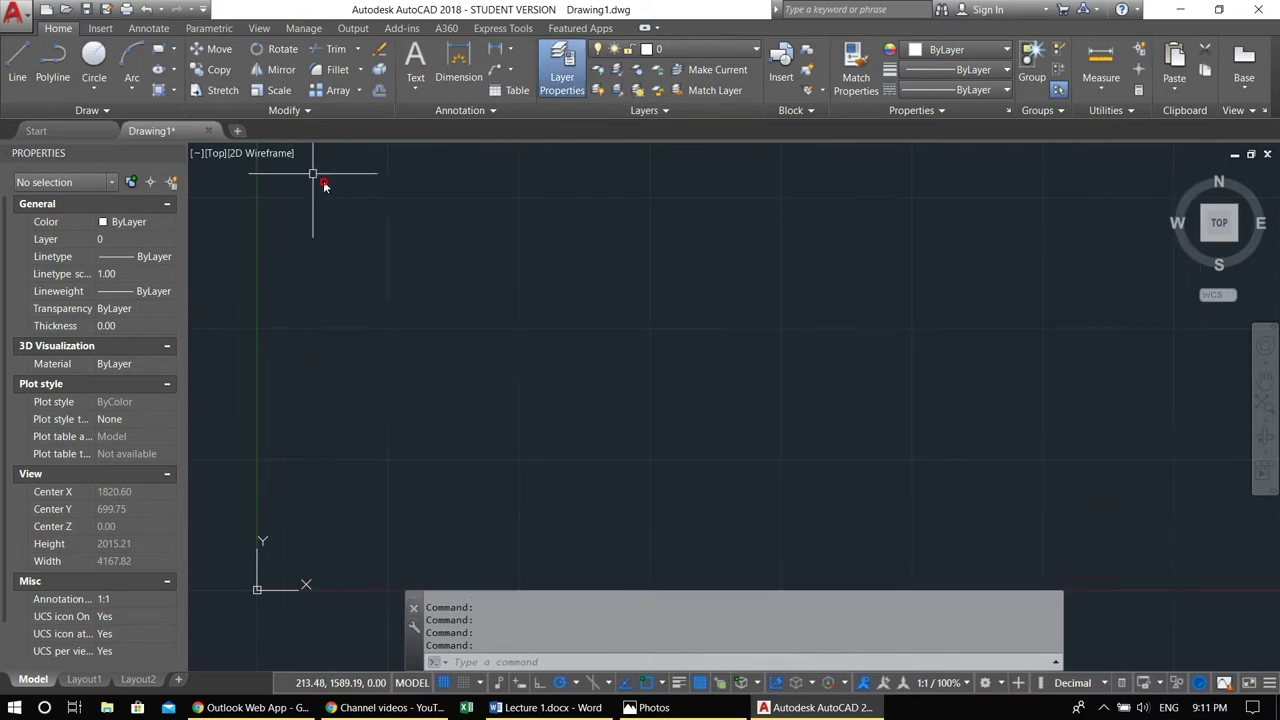
text(layer)
key(Return)
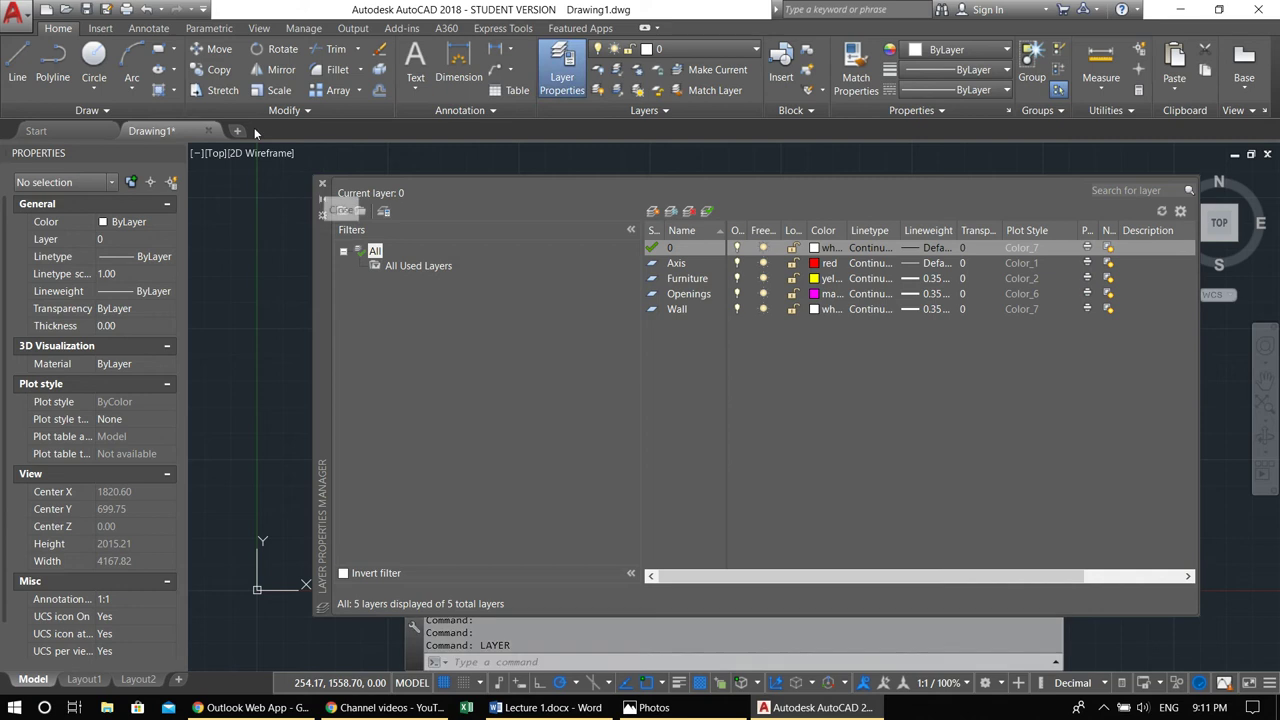
click(322, 183)
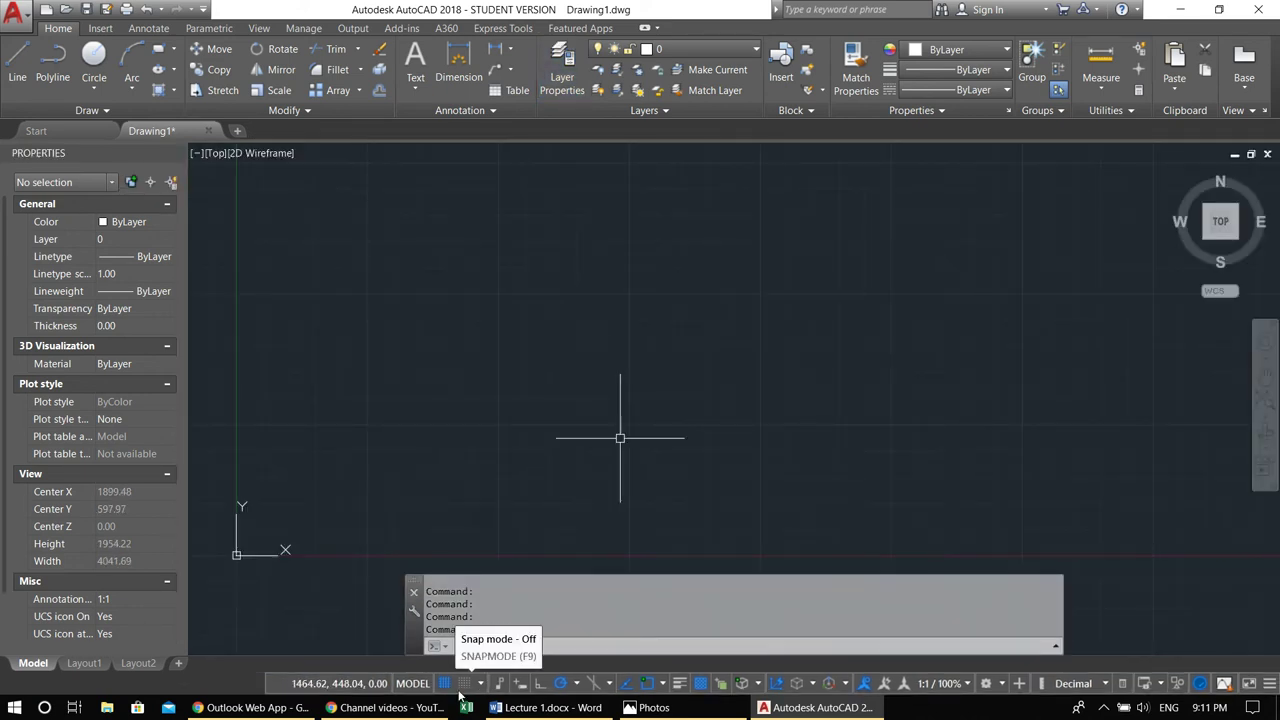
Turn snap mode on and draw a vertical line 1500 long upward from the point 500,0
click(460, 688)
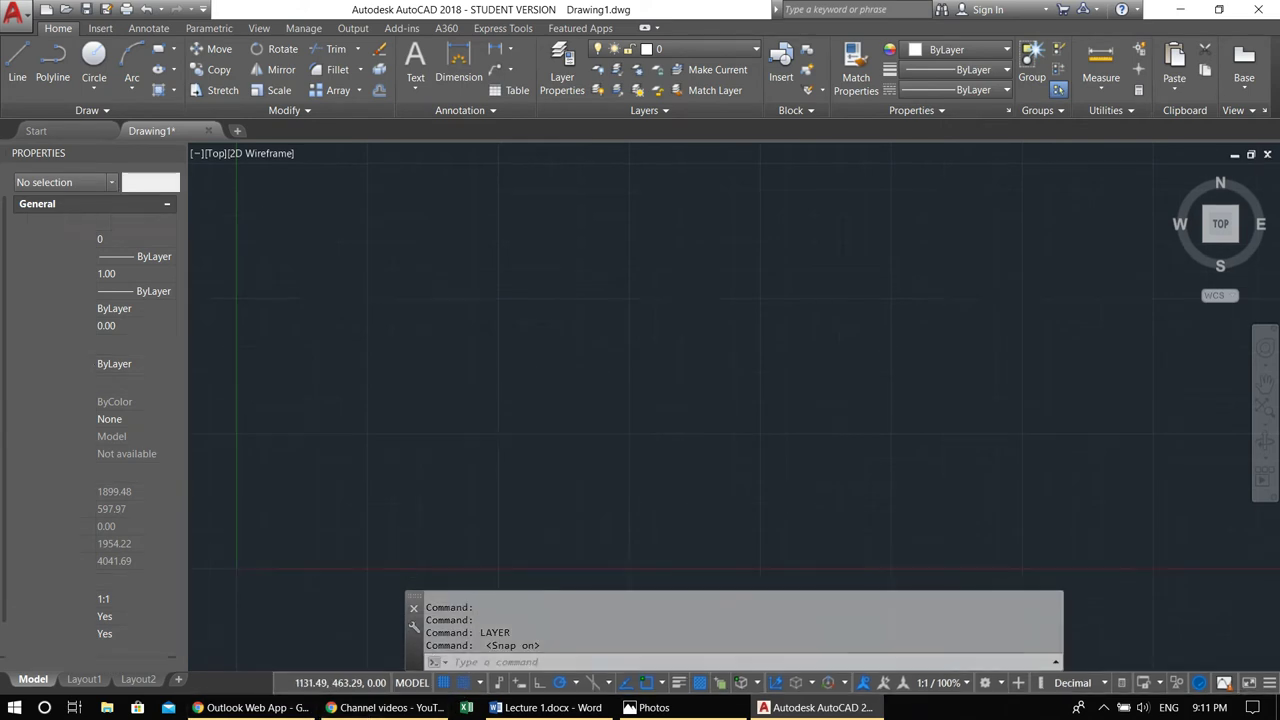
text(L)
key(Return)
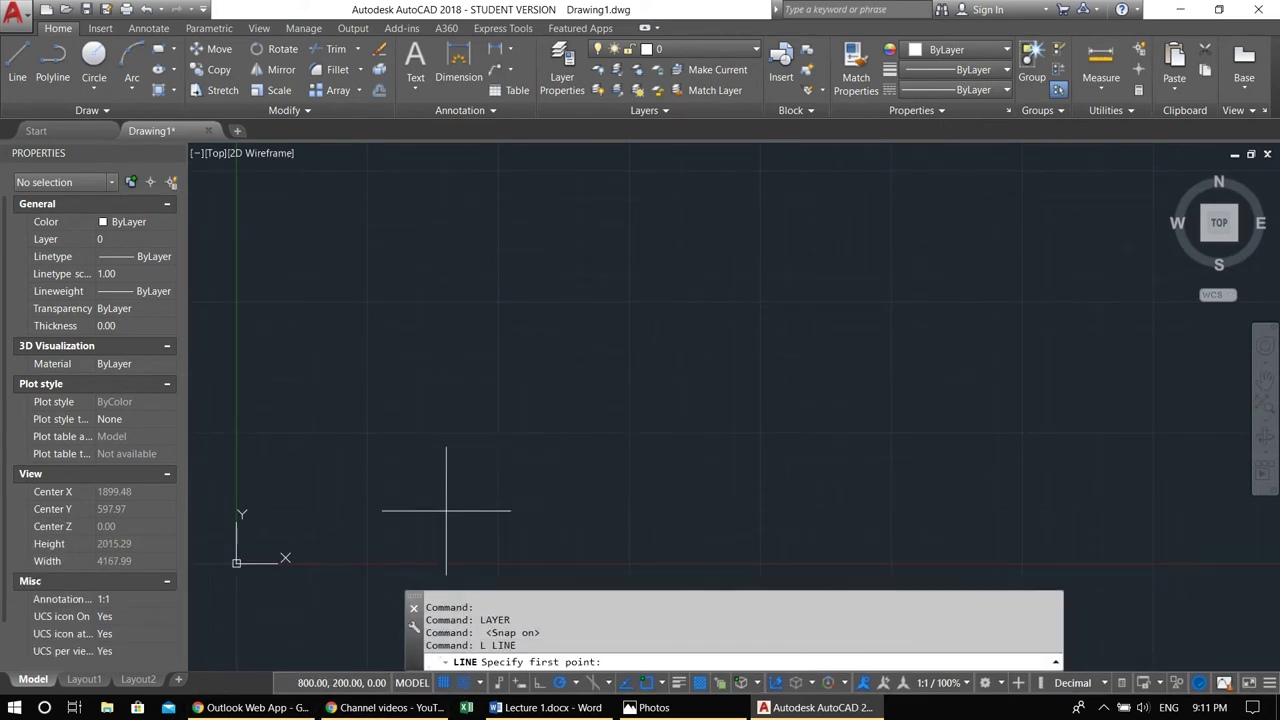
scroll(450, 512, down, 2)
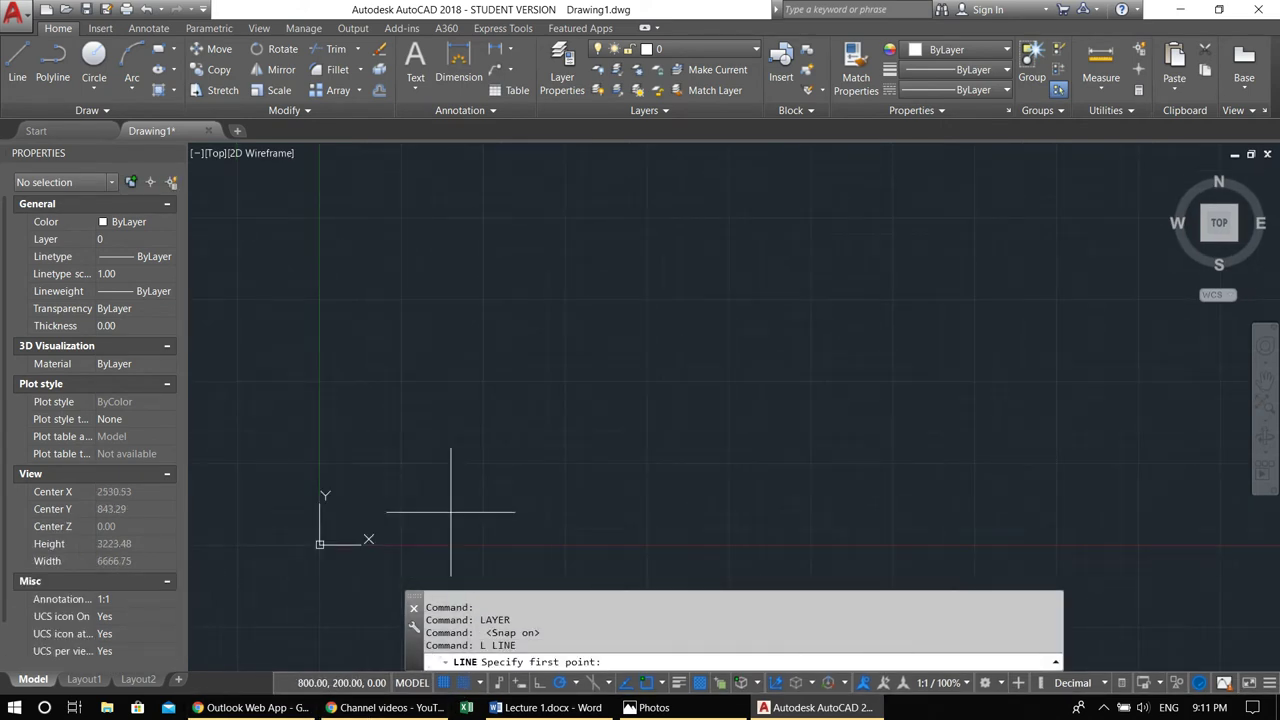
click(401, 544)
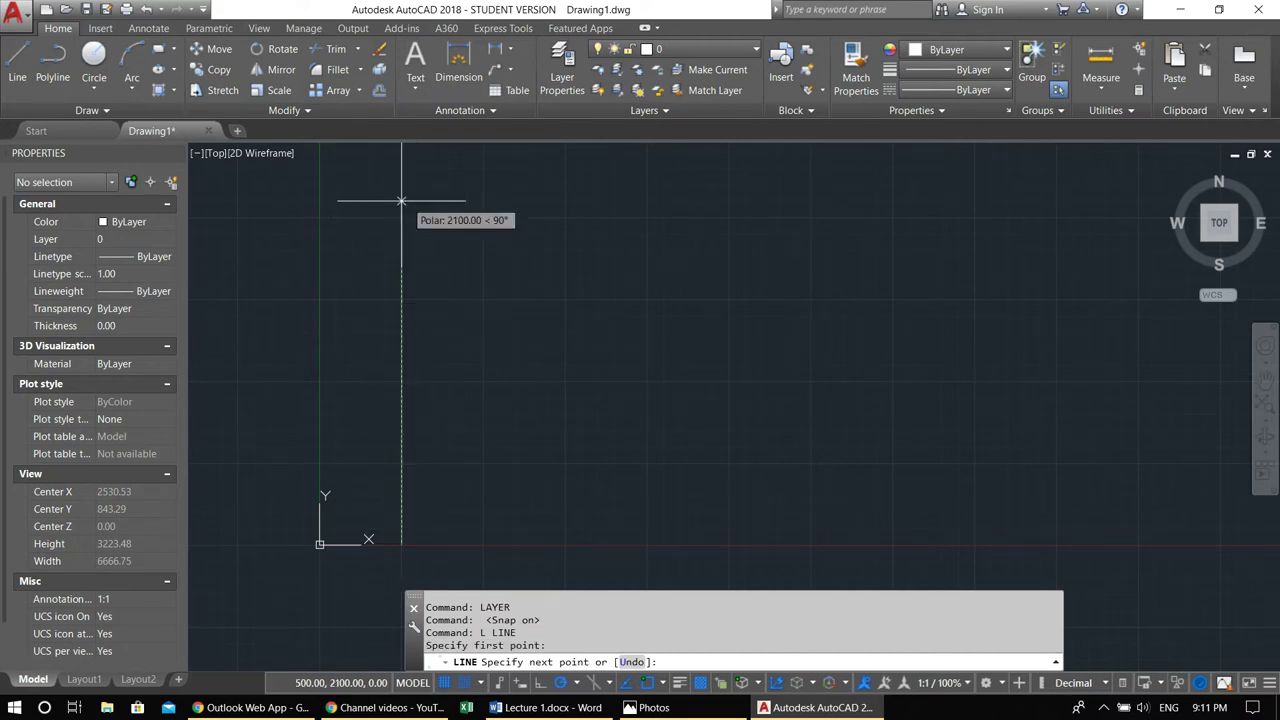
key(Return)
key(Return)
Assign the vertical line to the Axis layer and make Axis the current layer
click(458, 330)
click(386, 266)
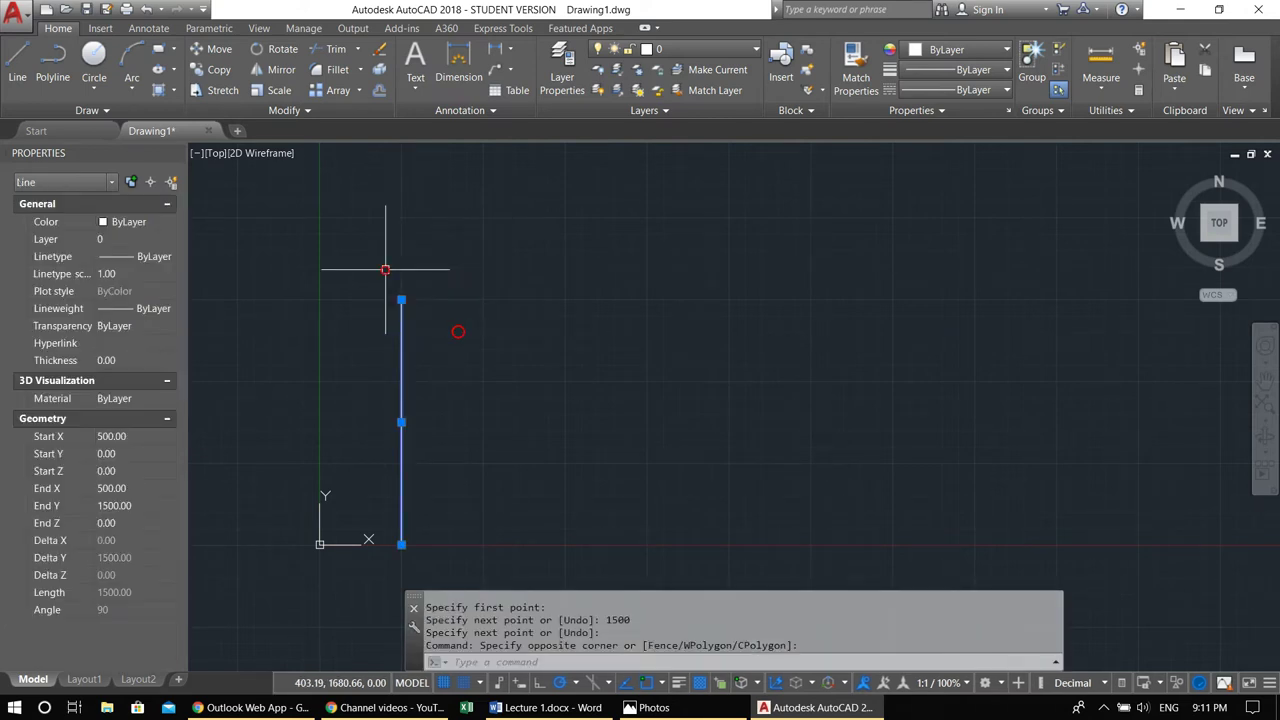
middle_drag(457, 400, 485, 336)
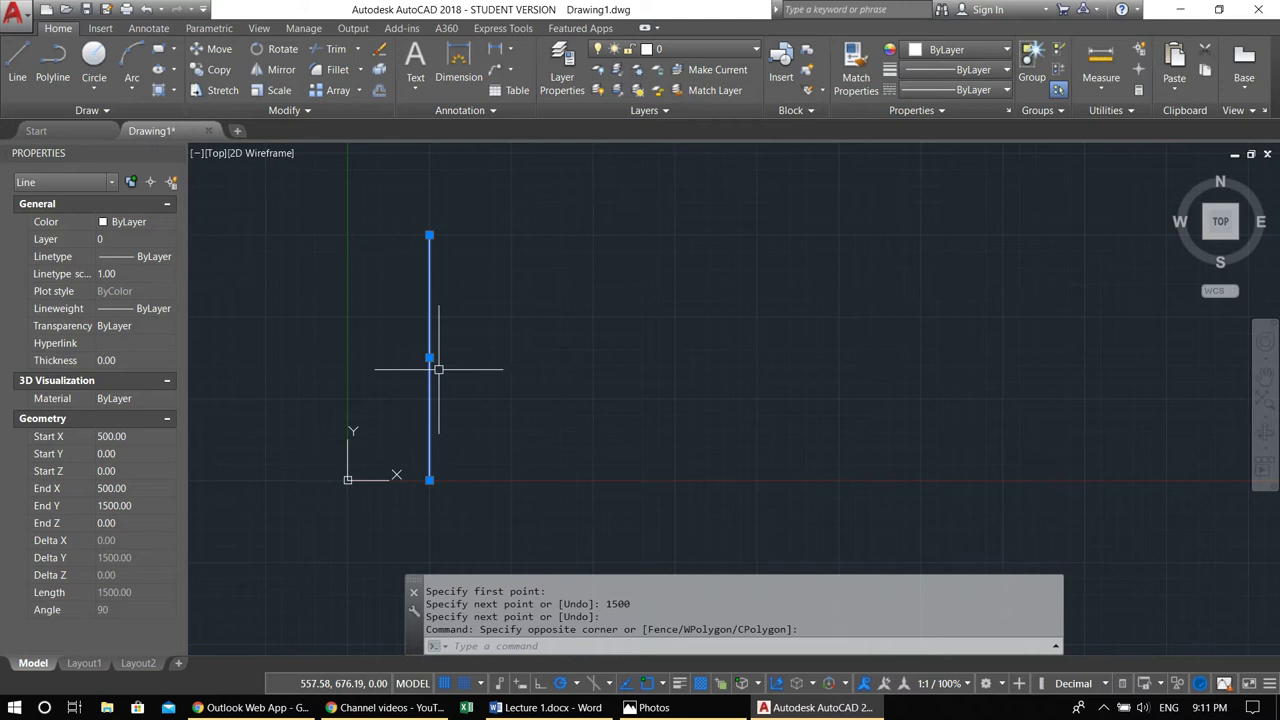
click(670, 49)
click(672, 89)
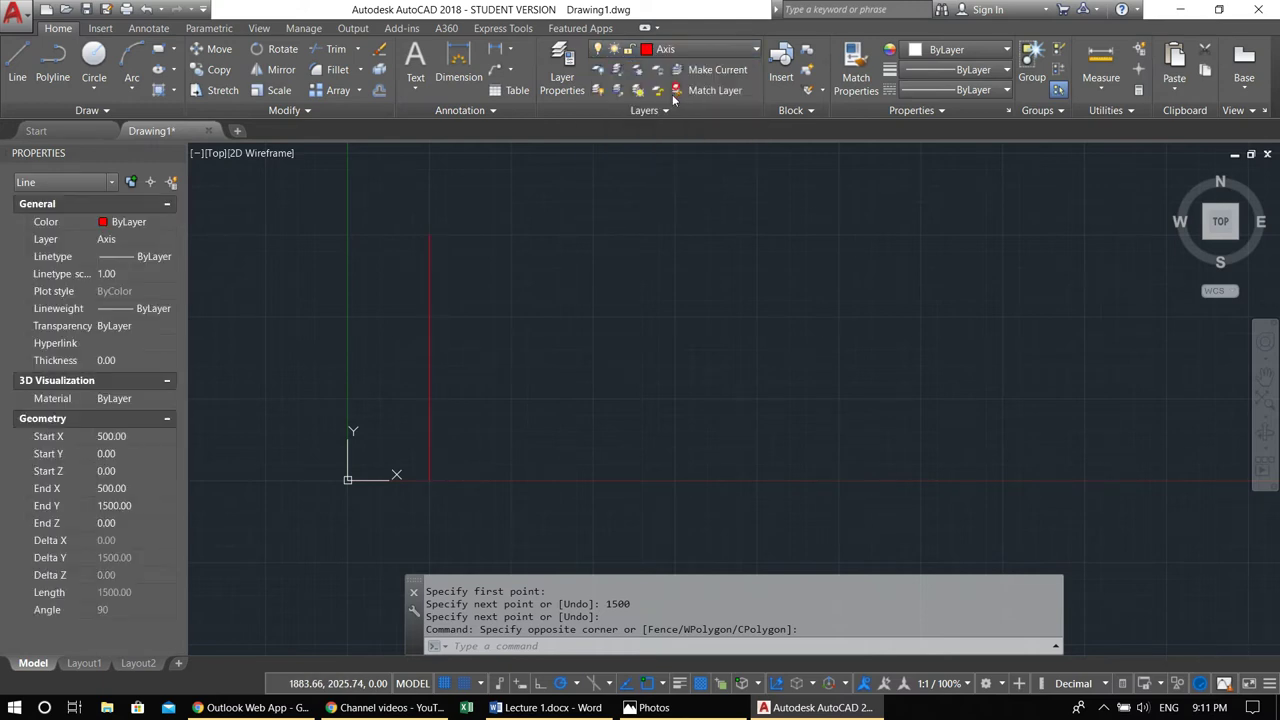
key(Escape)
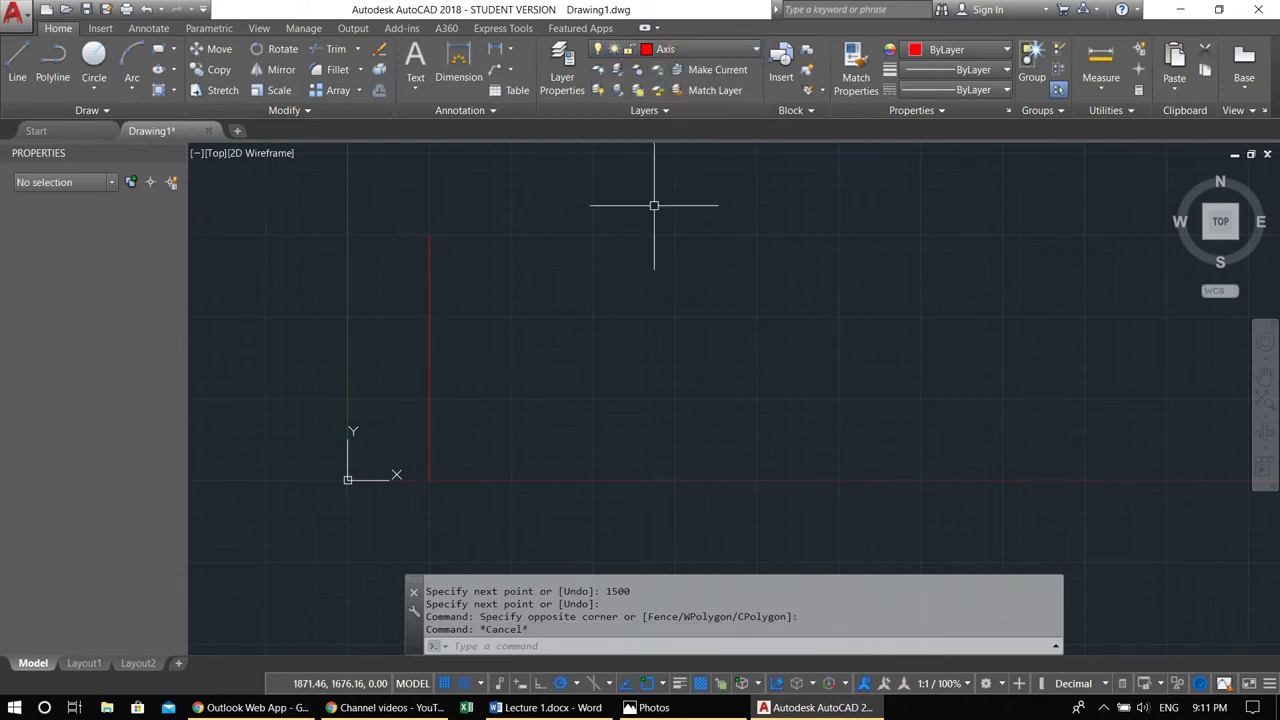
click(670, 49)
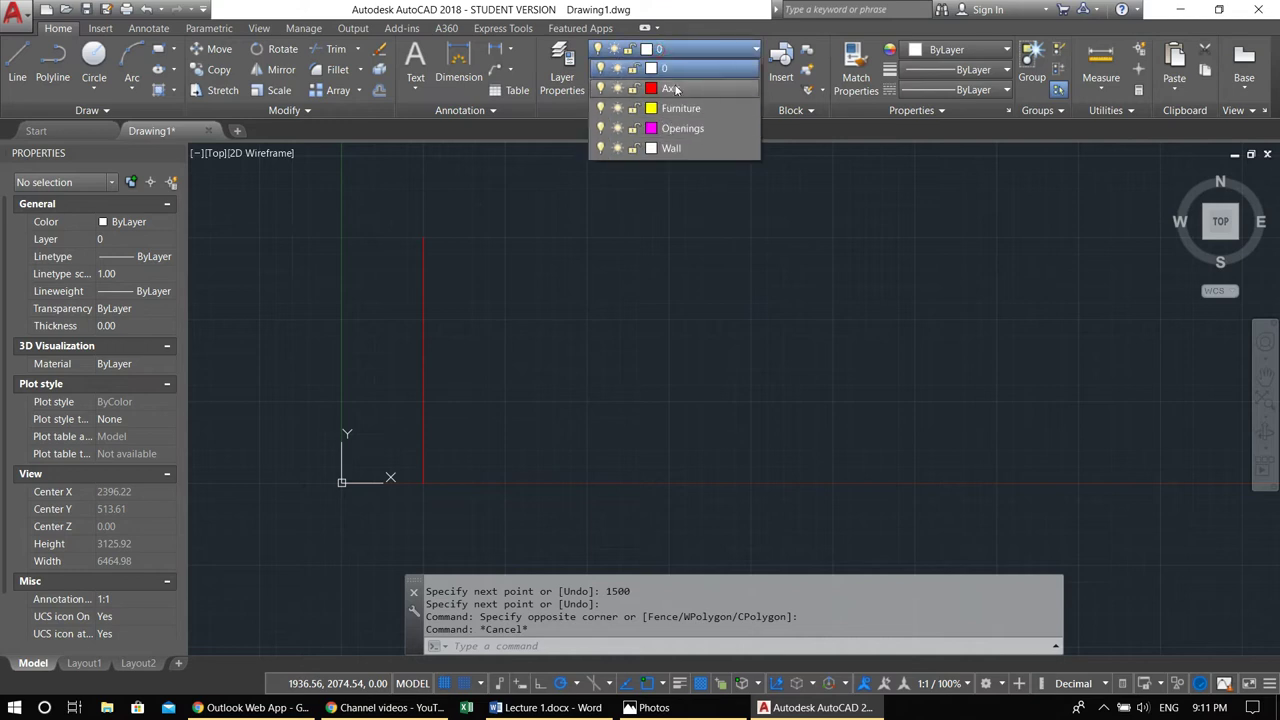
click(670, 88)
Offset the vertical axis line five times toward positive X at 300 spacing, making six vertical axes
middle_drag(426, 344, 503, 294)
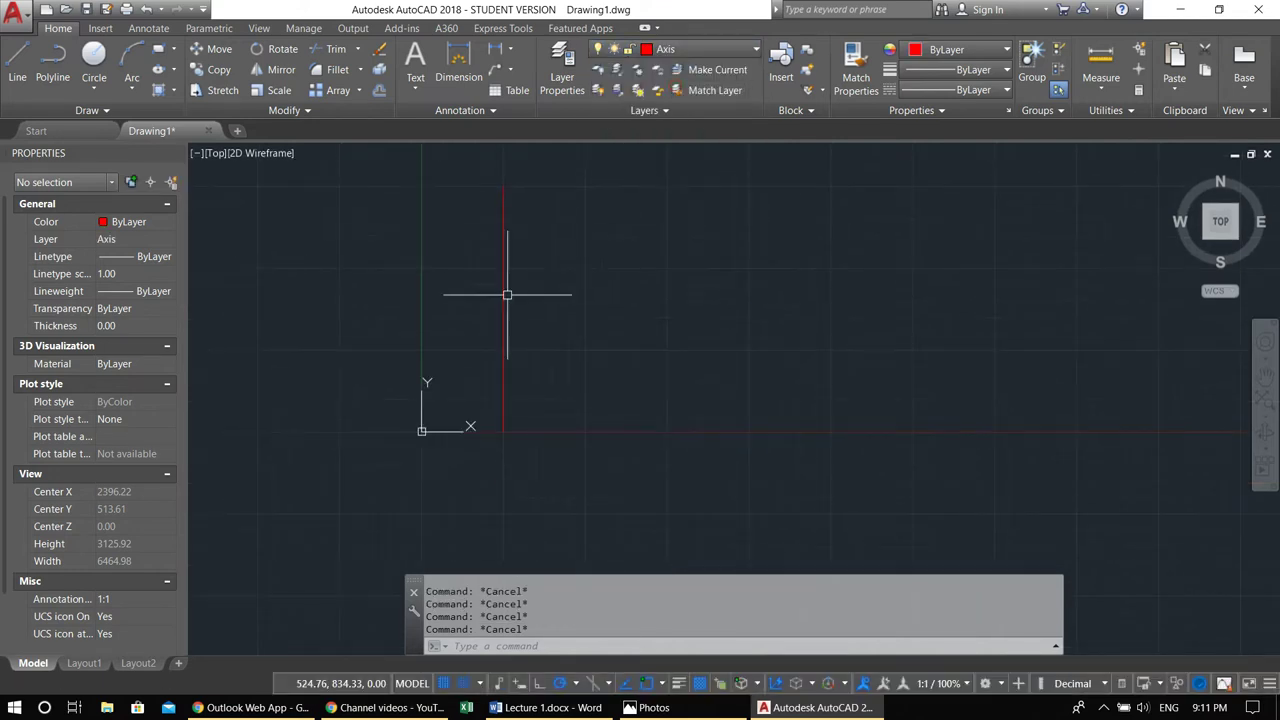
text(o)
key(Return)
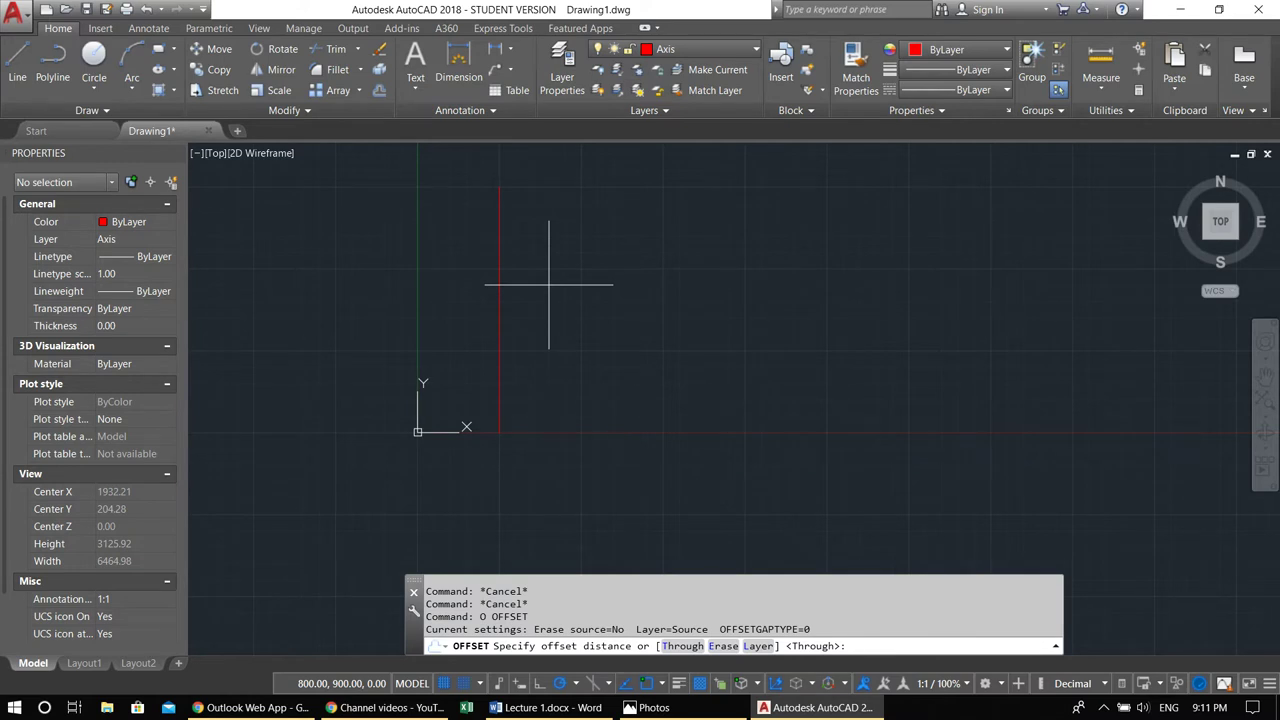
text(300)
key(Return)
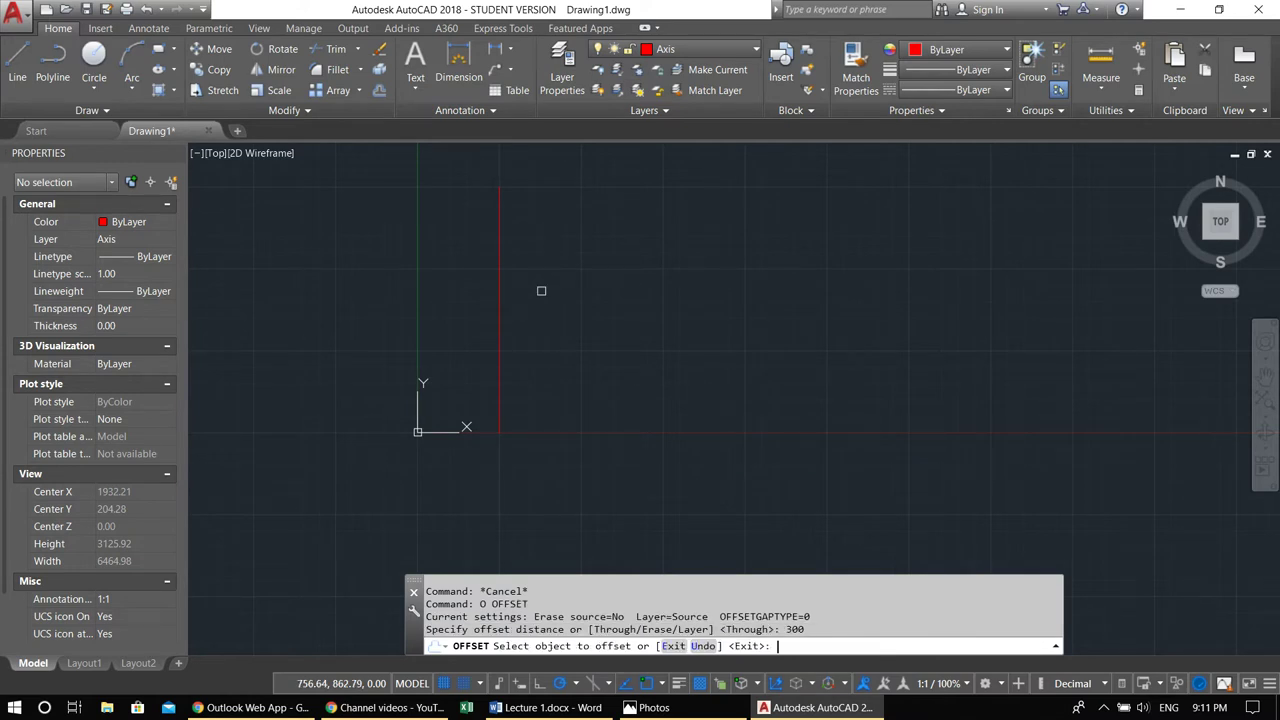
click(499, 322)
click(565, 322)
click(594, 318)
click(709, 320)
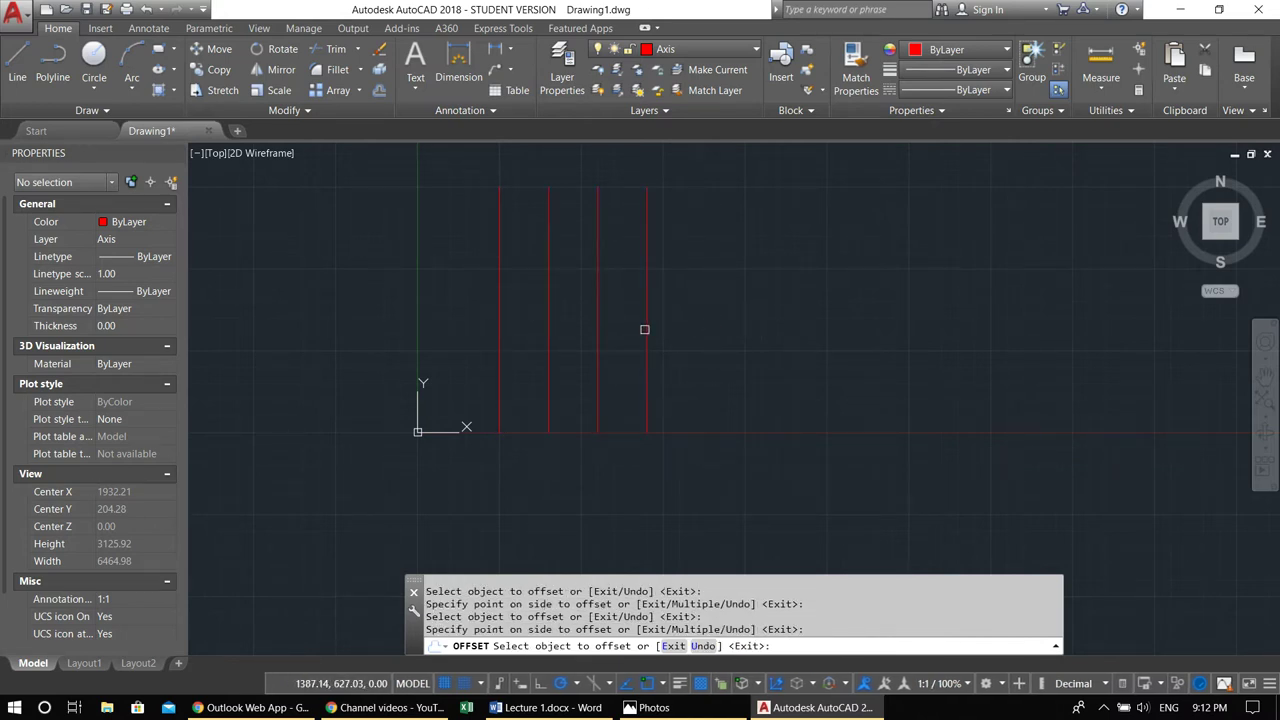
click(693, 326)
click(757, 311)
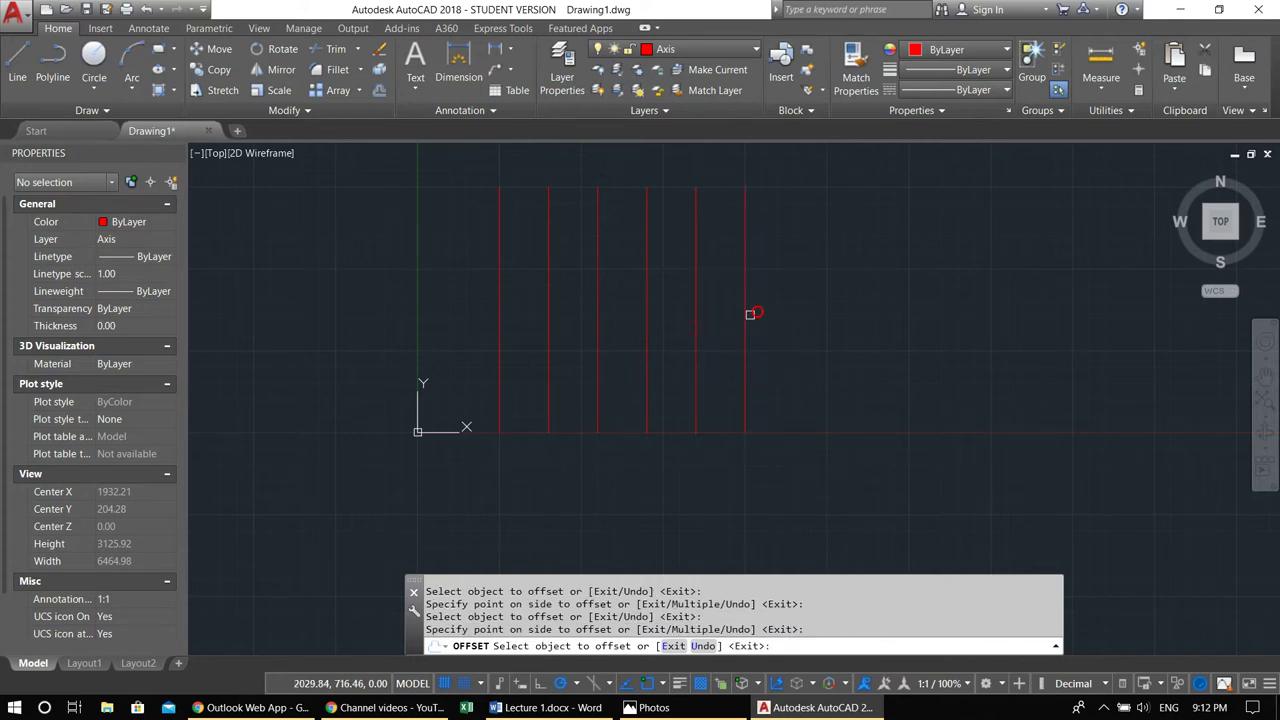
key(Escape)
key(Escape)
Draw a horizontal axis line across all six vertical axes near their lower ends, extending slightly past the outer ones
middle_drag(688, 321, 637, 294)
text(l)
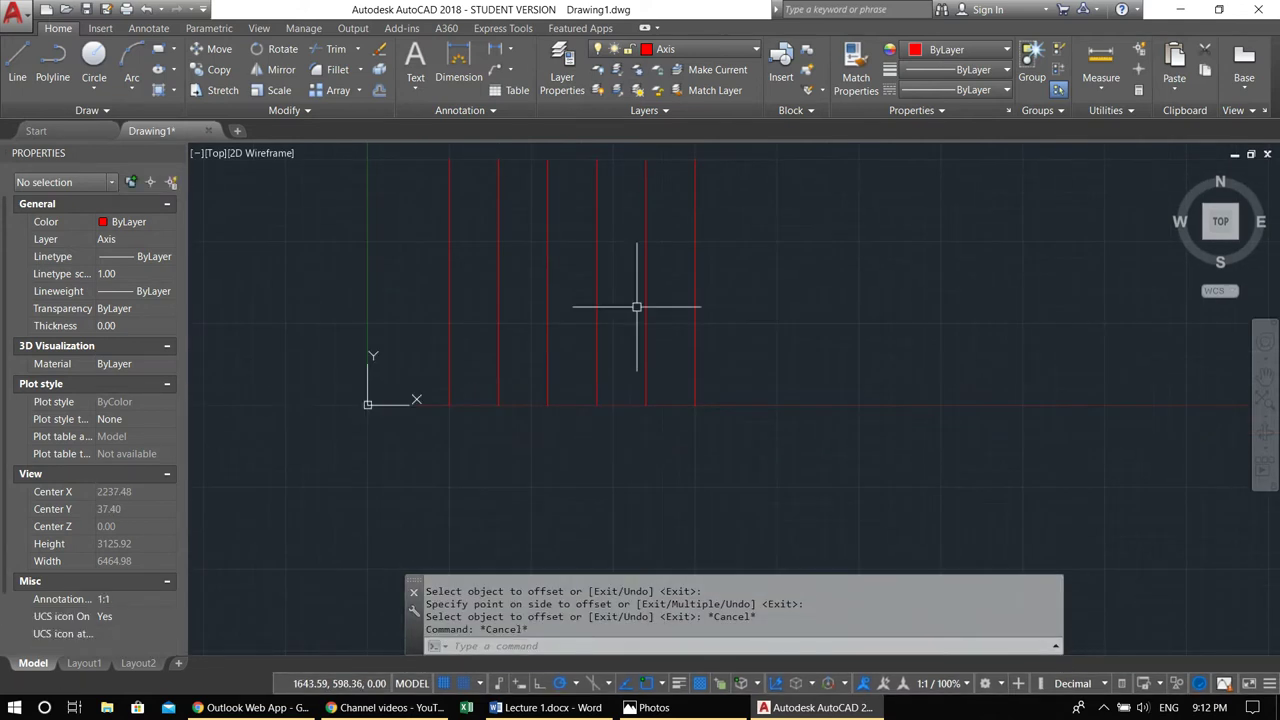
key(Return)
click(416, 373)
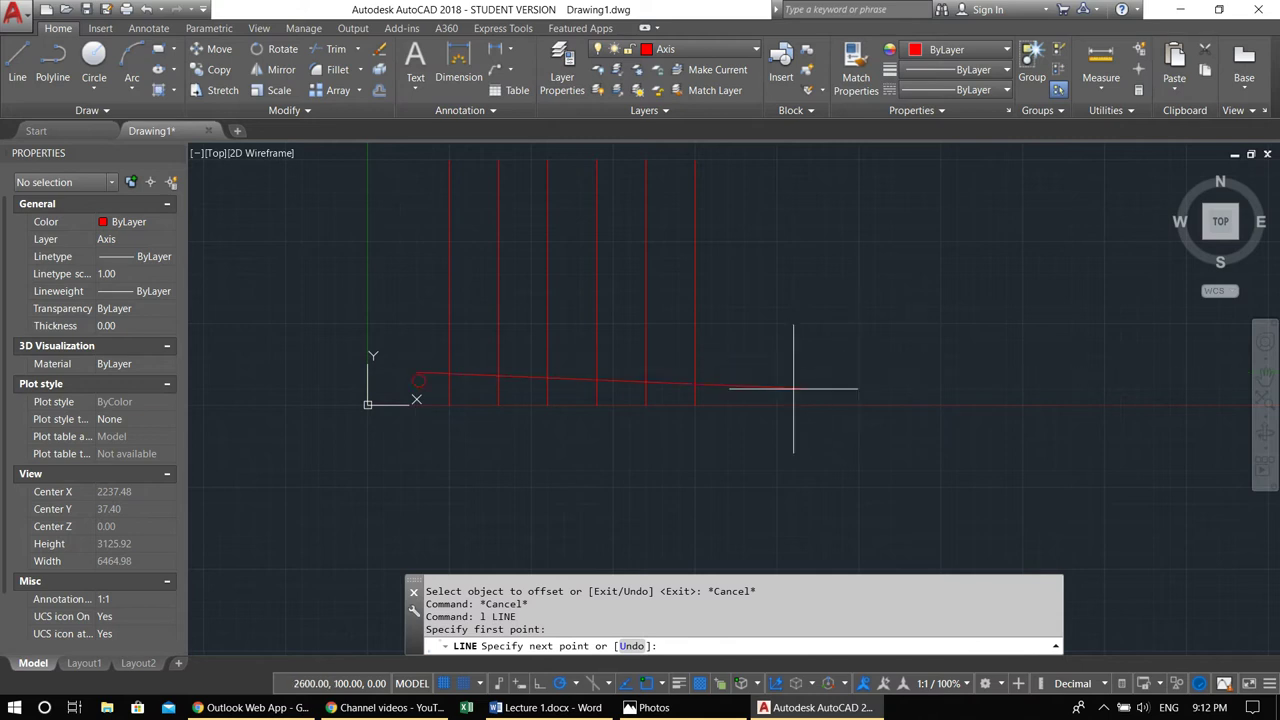
click(730, 373)
key(Return)
Offset the horizontal axis line upward three times at 300 spacing
middle_drag(766, 397, 729, 502)
text(o)
key(Return)
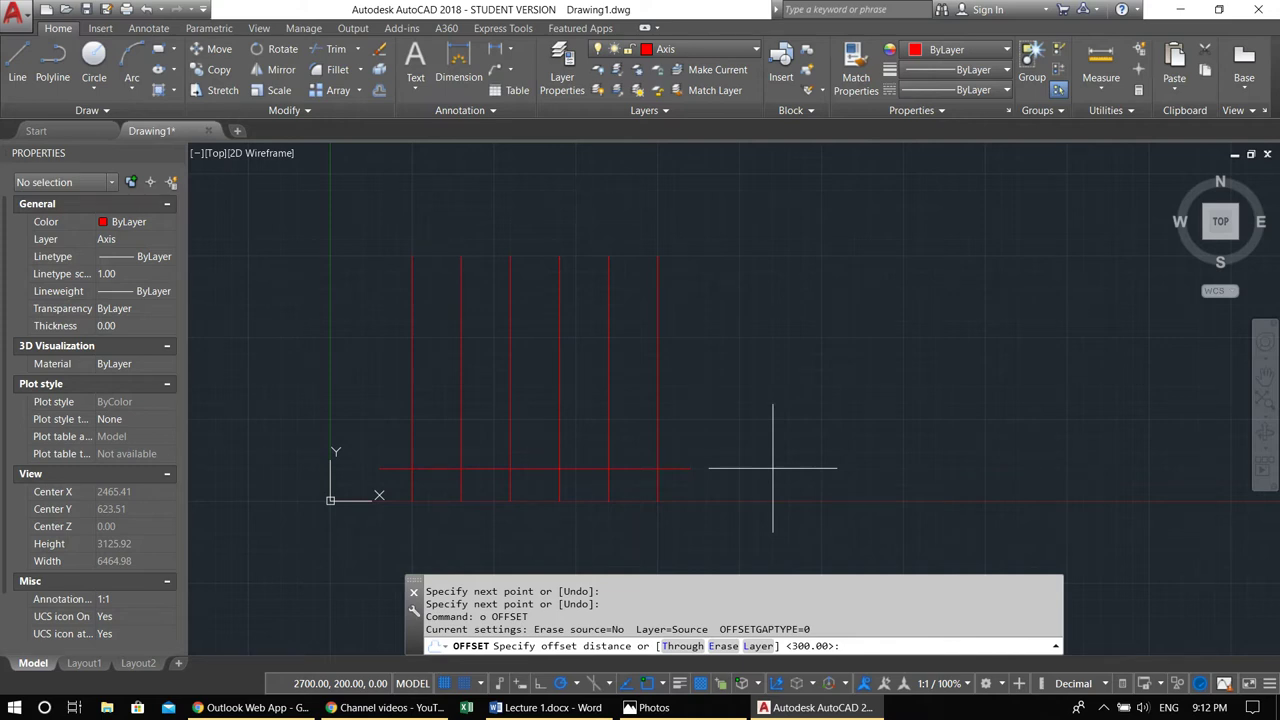
text(300)
key(Return)
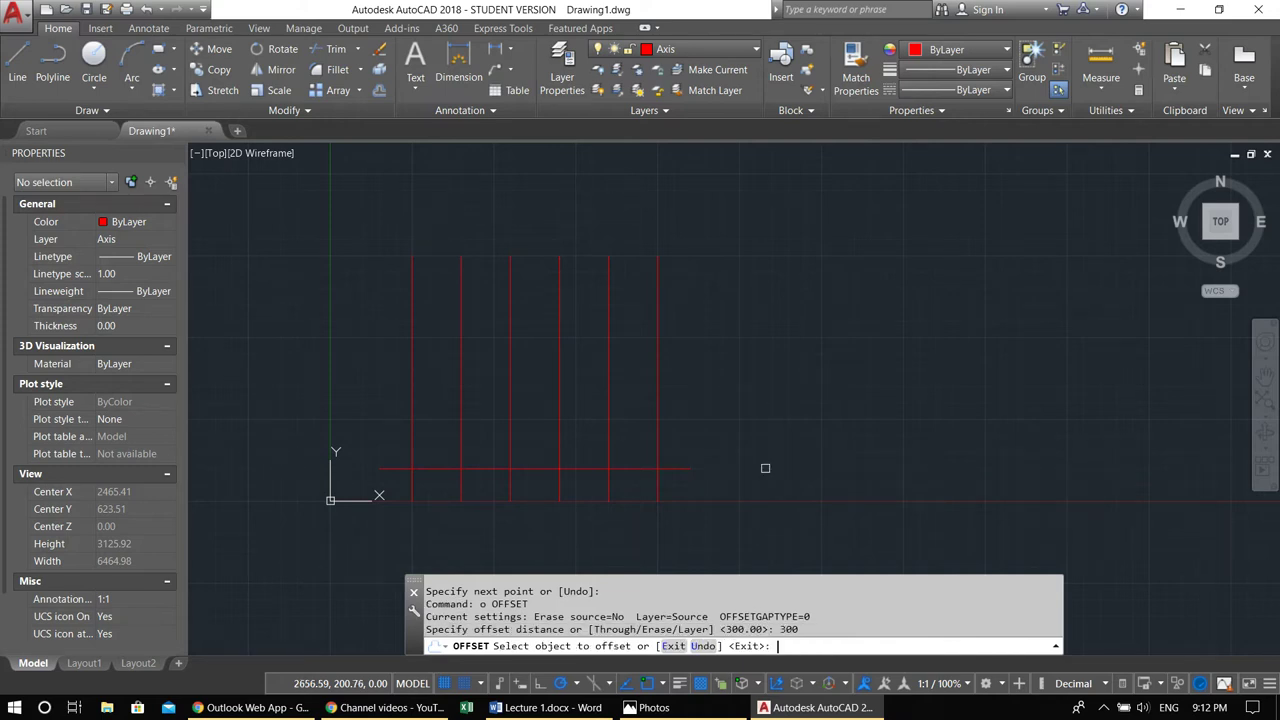
click(687, 471)
click(714, 389)
click(675, 421)
click(677, 373)
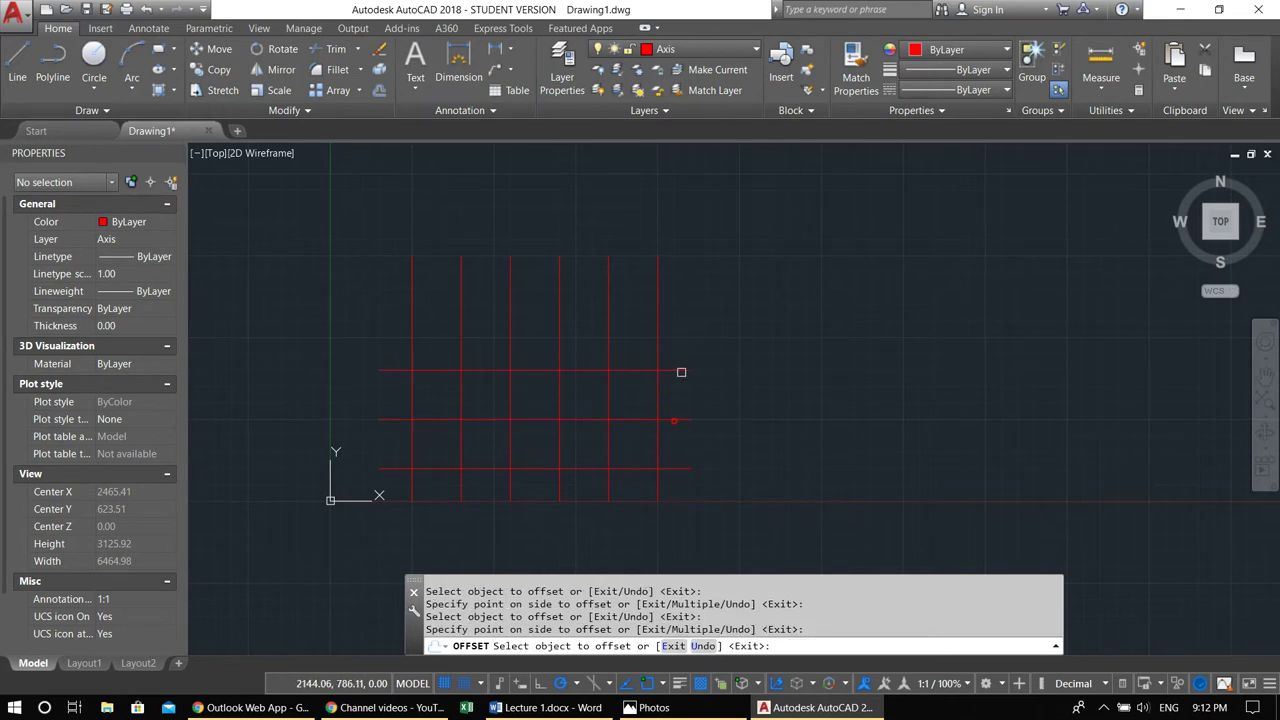
click(673, 370)
click(707, 276)
key(Escape)
key(Escape)
Offset the uppermost horizontal axis line 200 upward and turn snap mode off
middle_drag(716, 298, 721, 320)
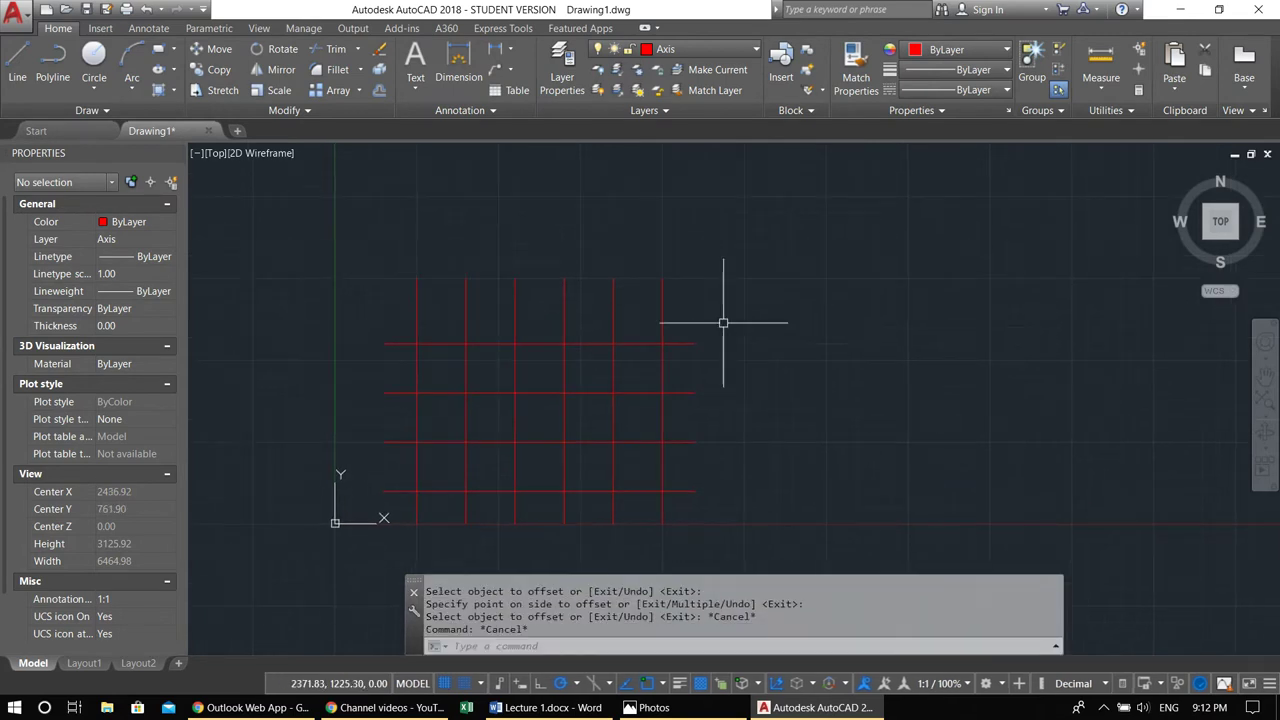
text(o)
key(Return)
text(200)
key(Return)
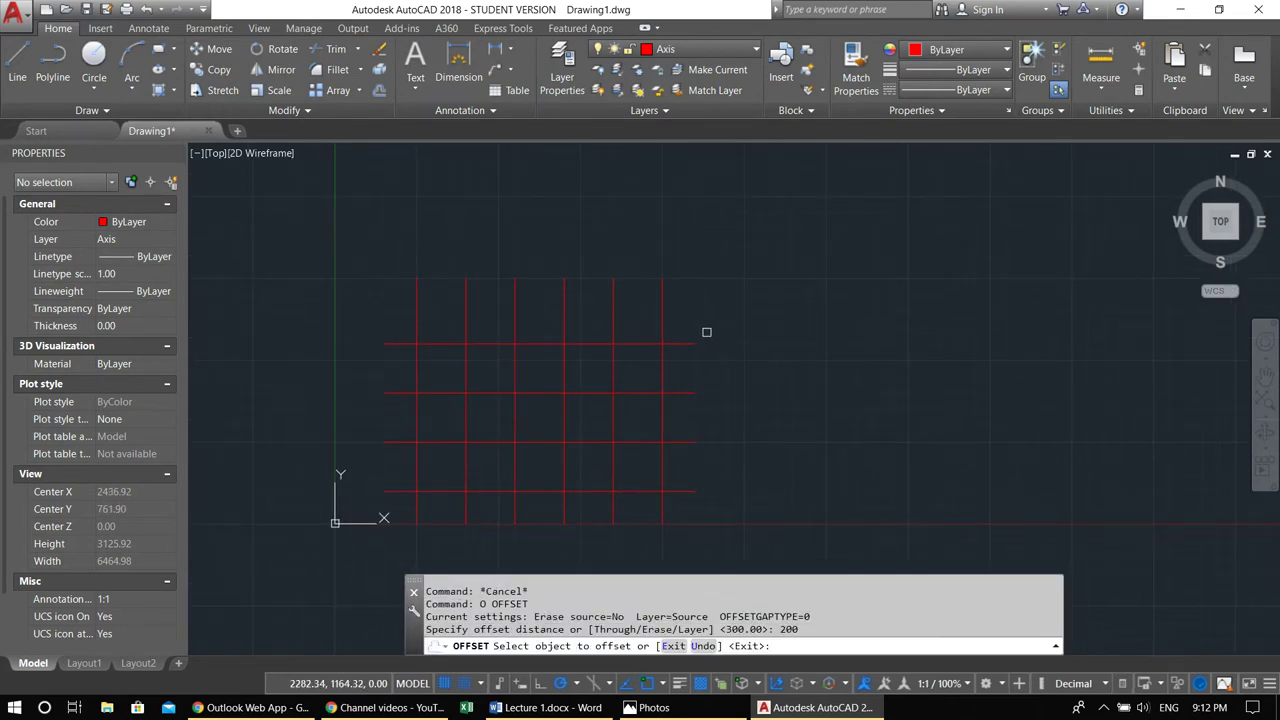
click(689, 337)
click(686, 288)
key(Escape)
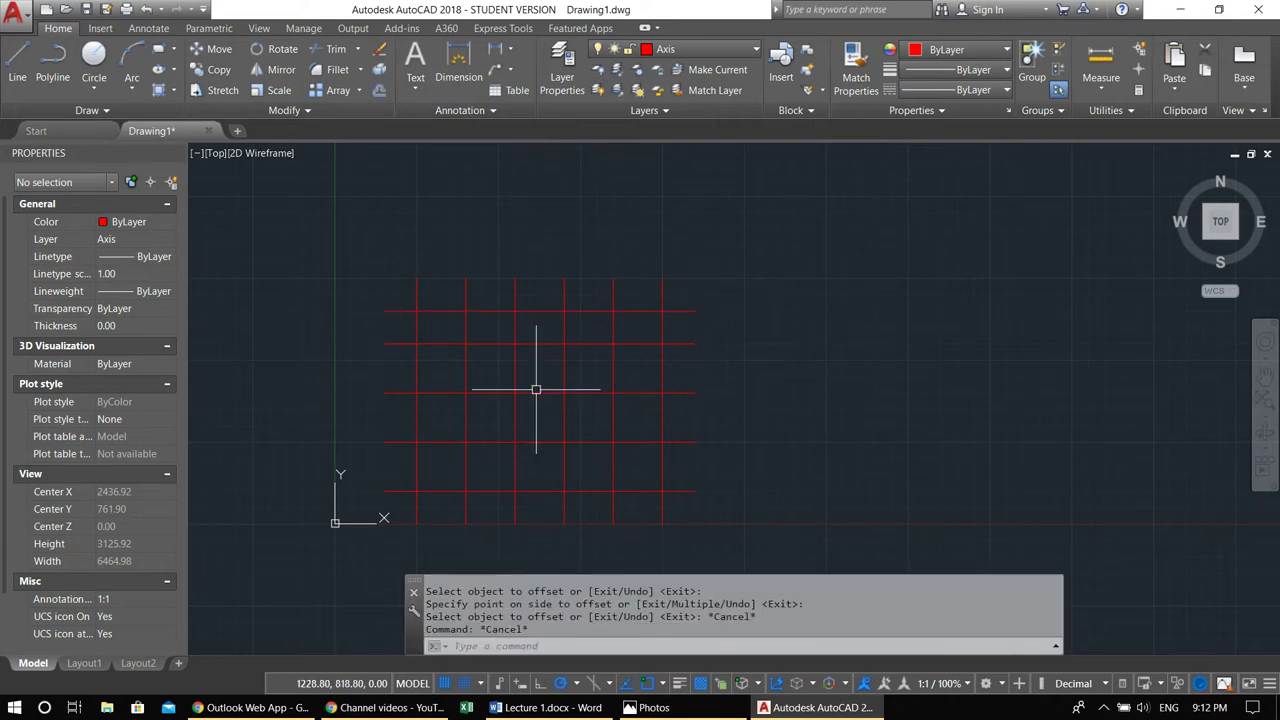
key(F9)
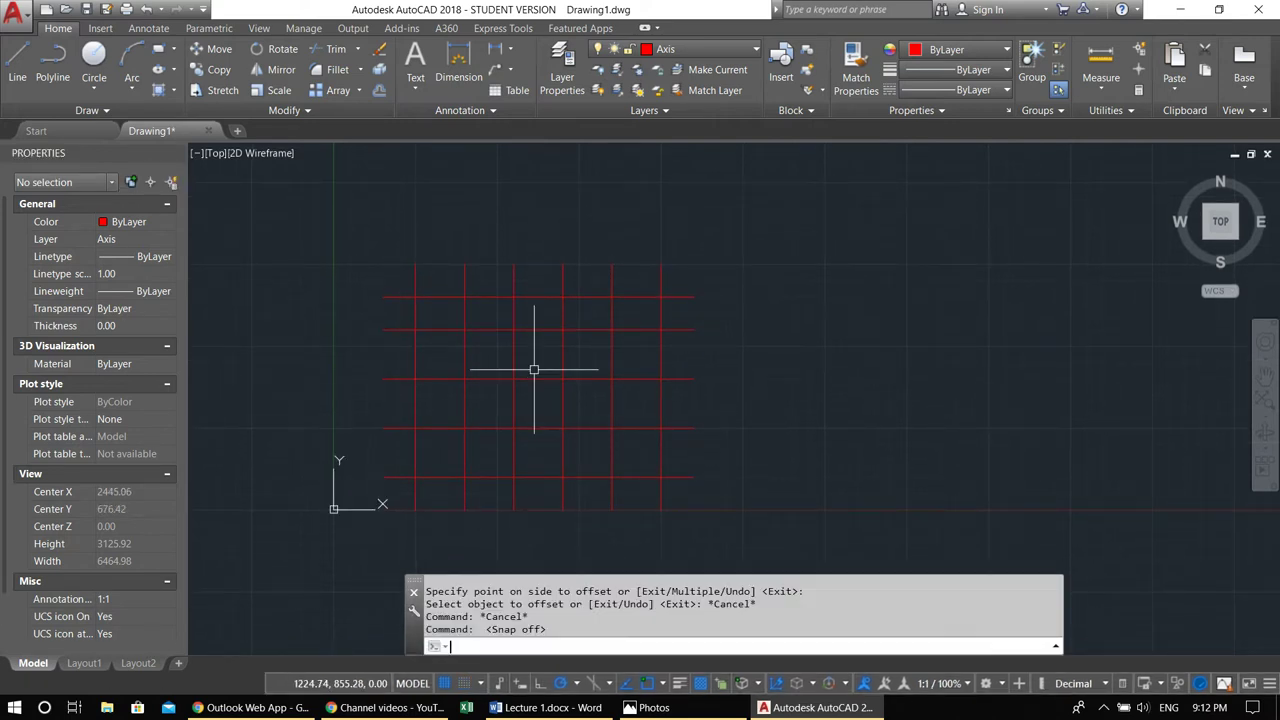
Load the ACAD_ISO04W100 long-dash dot linetype and assign it to the Axis layer
middle_drag(483, 313, 532, 270)
scroll(510, 311, up, 2)
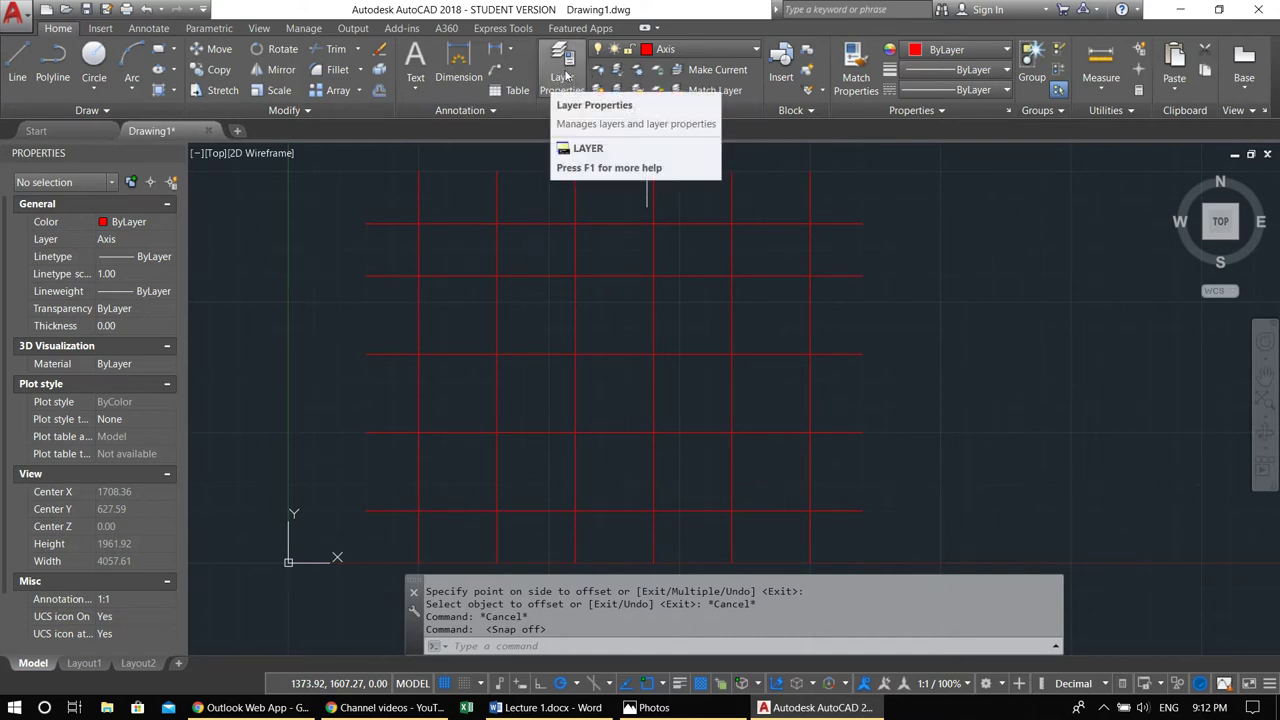
click(566, 76)
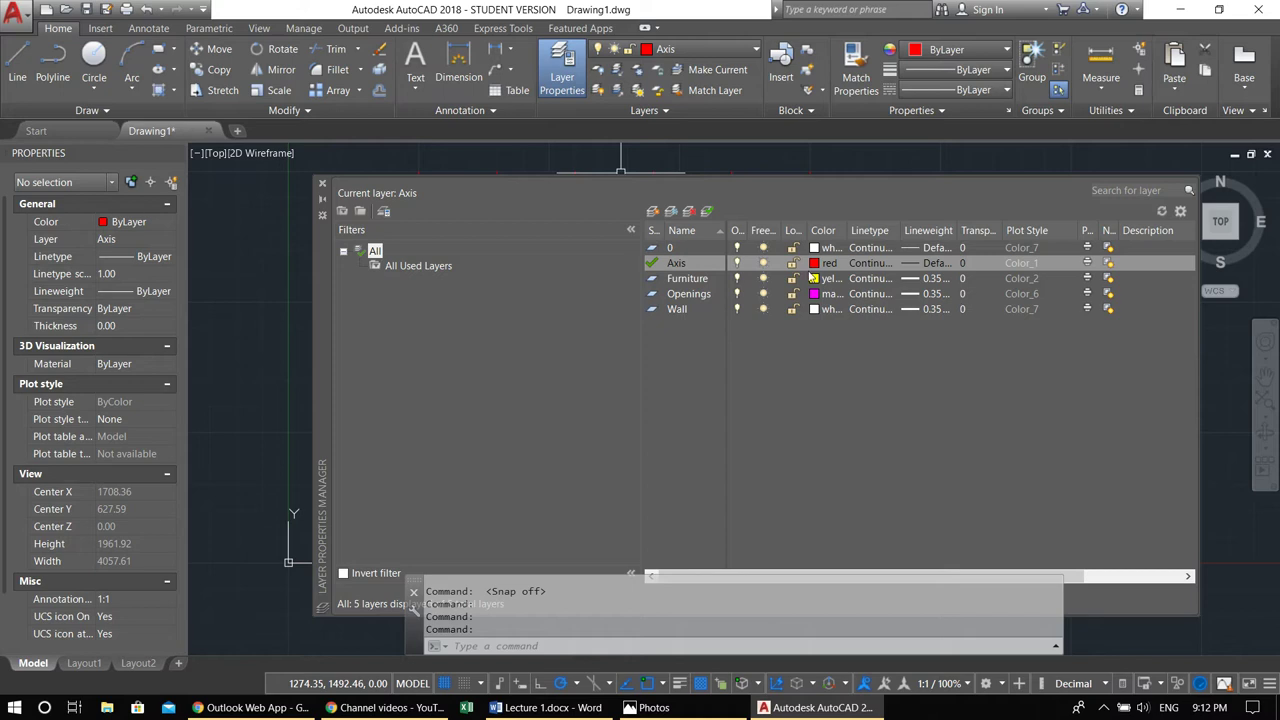
click(868, 264)
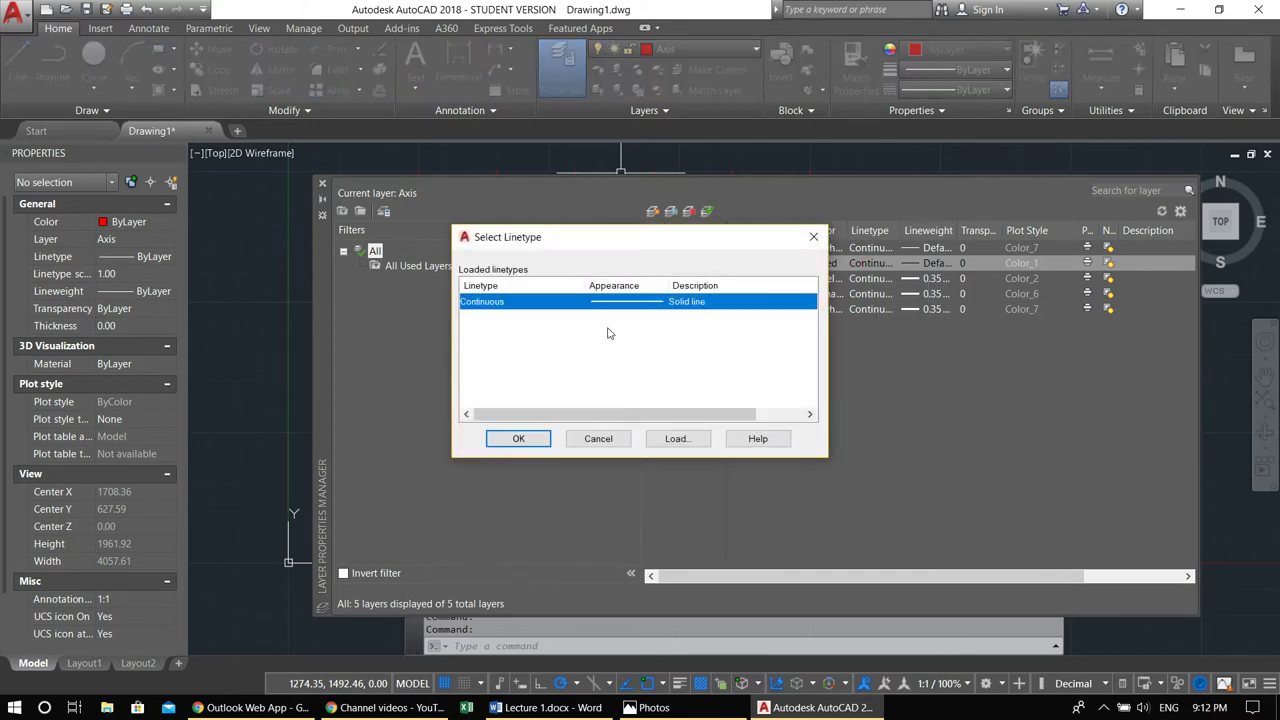
click(674, 439)
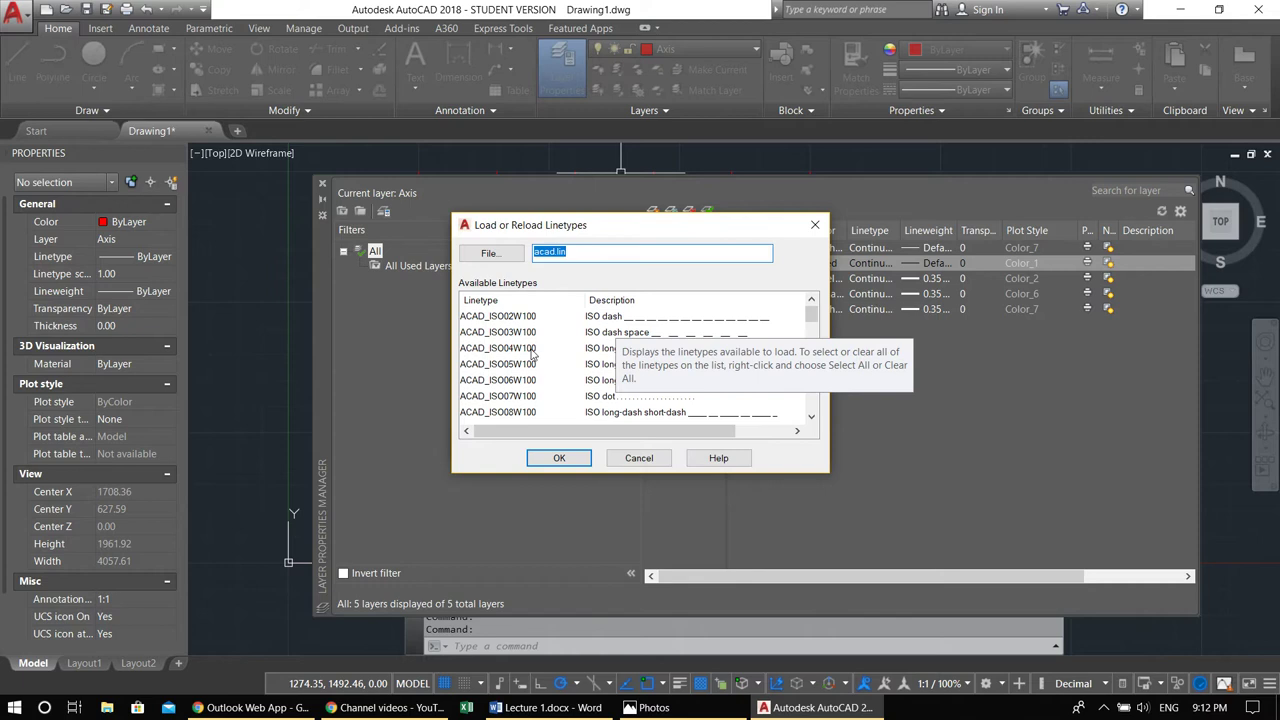
click(539, 348)
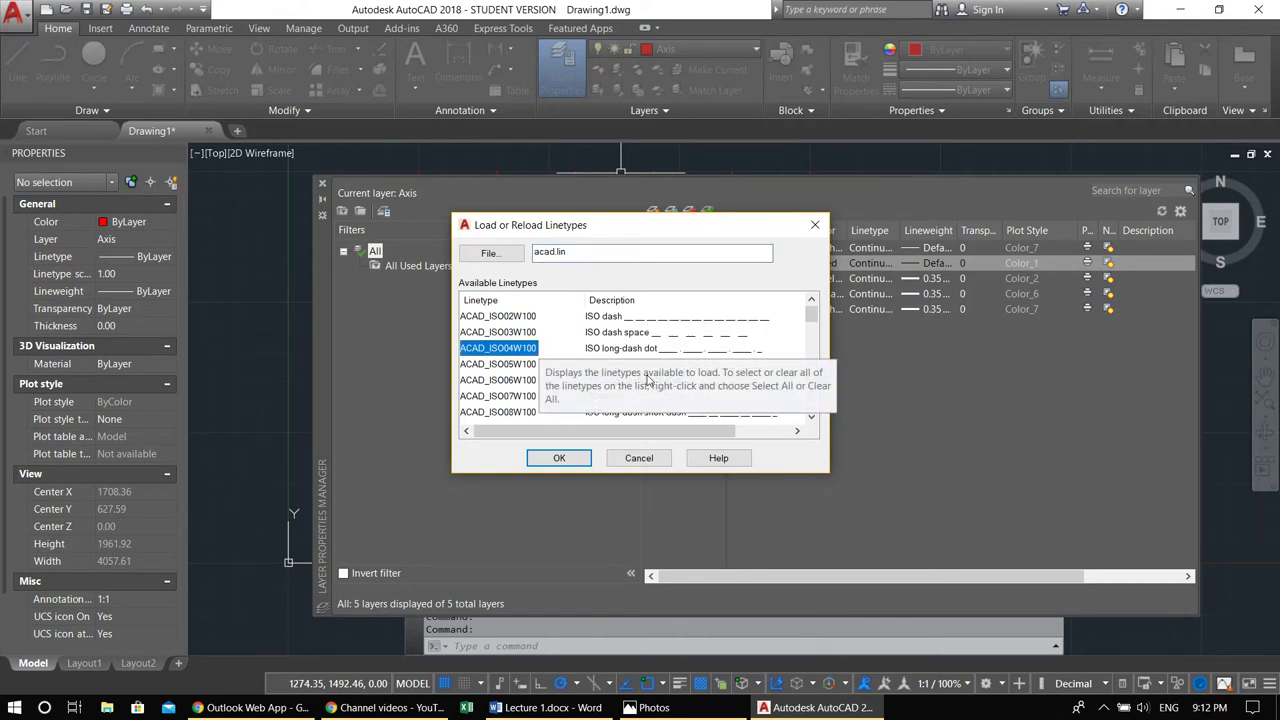
click(575, 458)
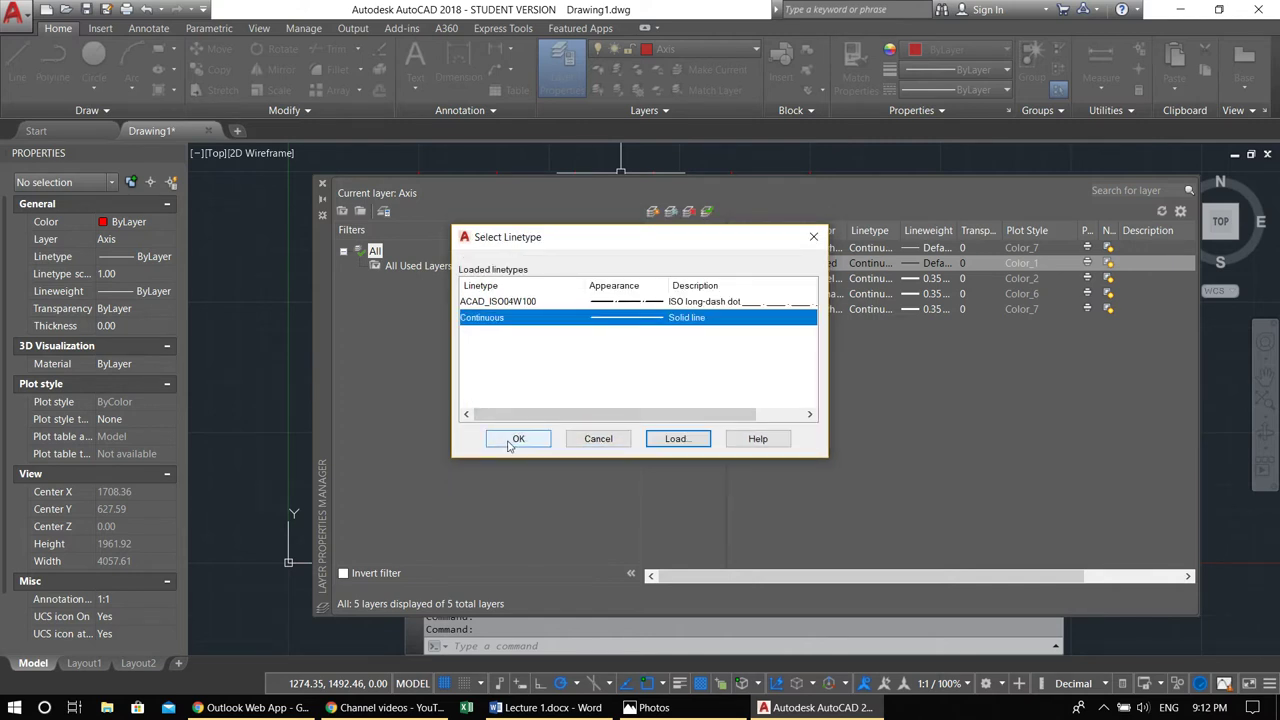
click(536, 301)
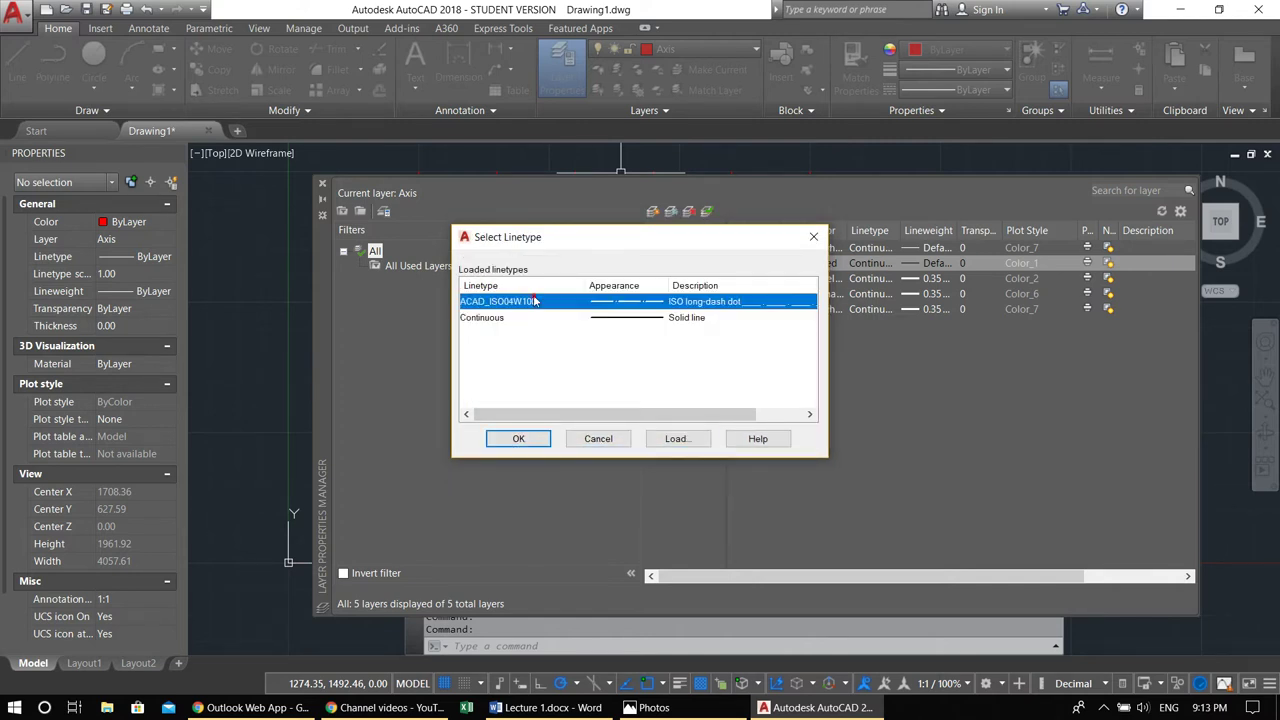
click(518, 440)
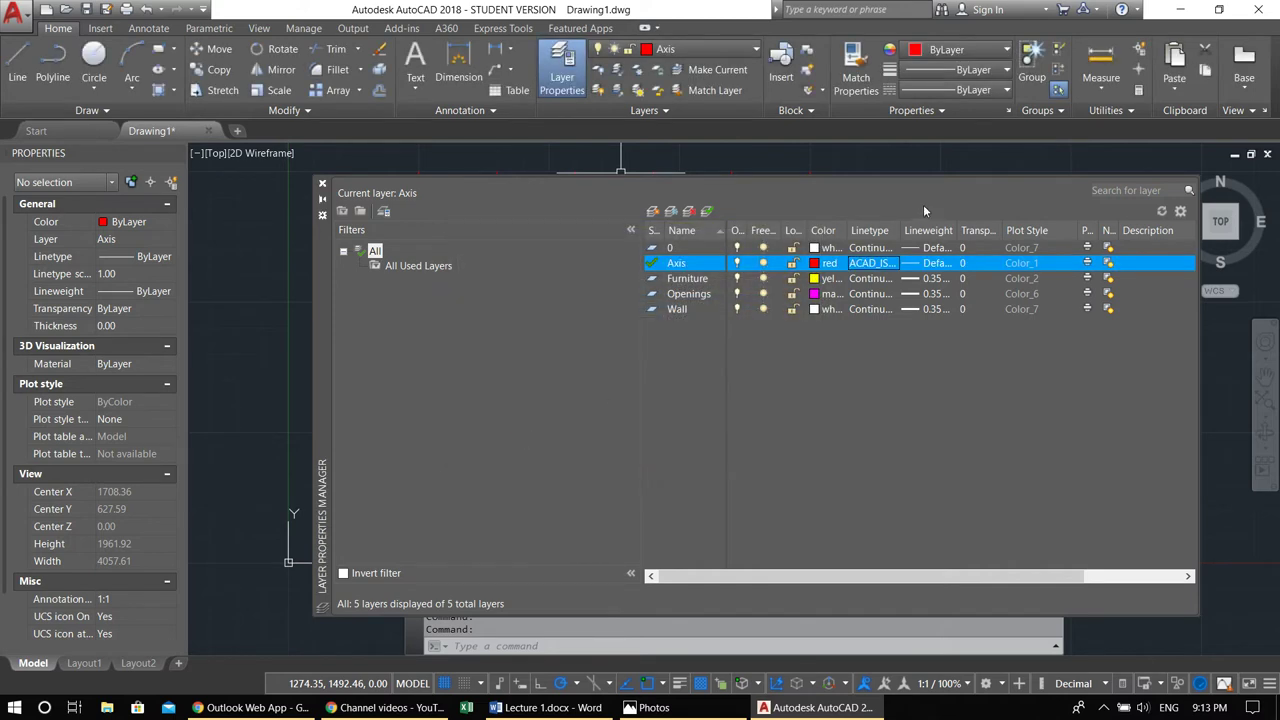
click(322, 184)
Inspect the dash pattern of the axis lines up close and view the properties of the leftmost vertical axis
scroll(525, 268, up, 8)
scroll(430, 310, up, 6)
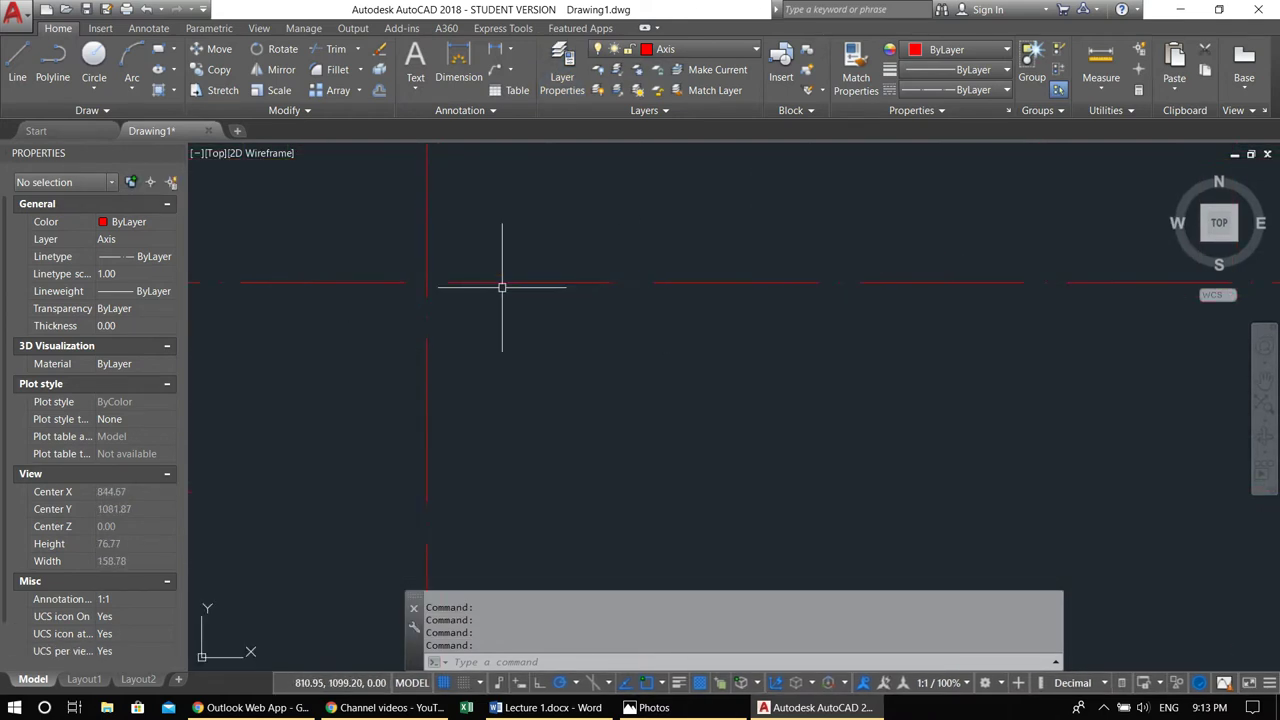
scroll(600, 286, down, 12)
scroll(674, 282, up, 8)
scroll(600, 286, down, 7)
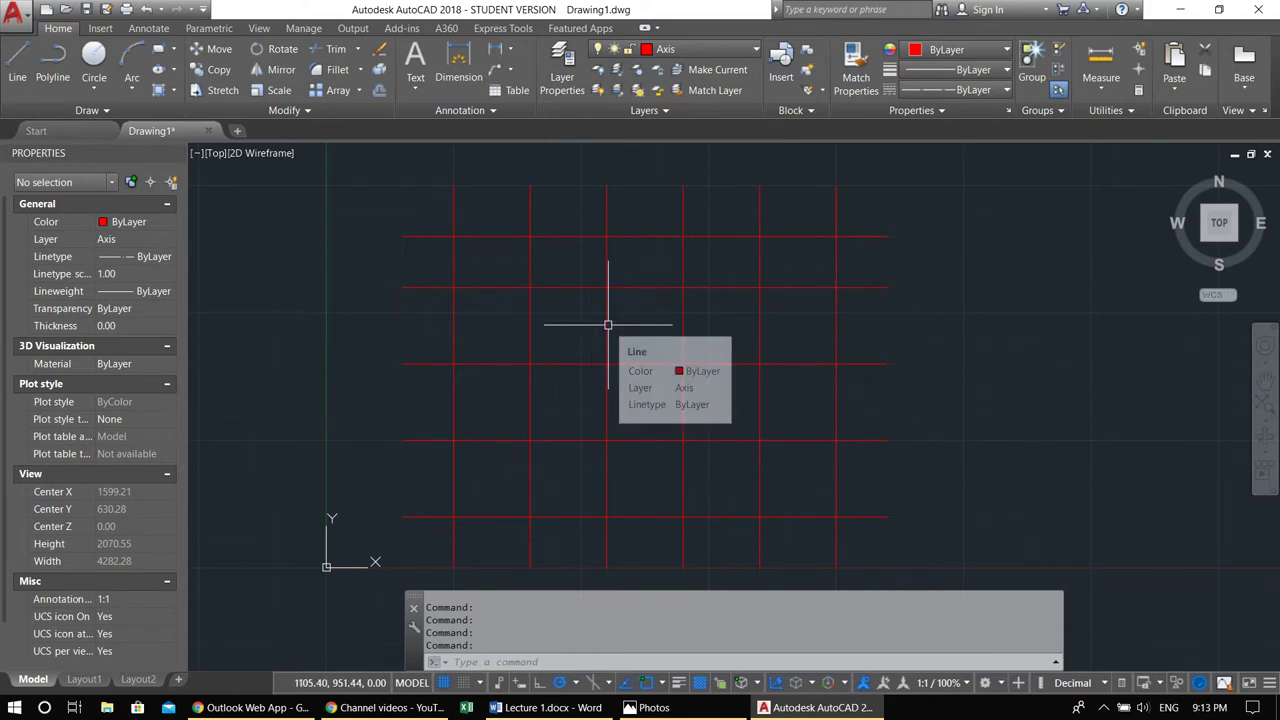
click(488, 218)
click(408, 182)
text(ch)
key(Return)
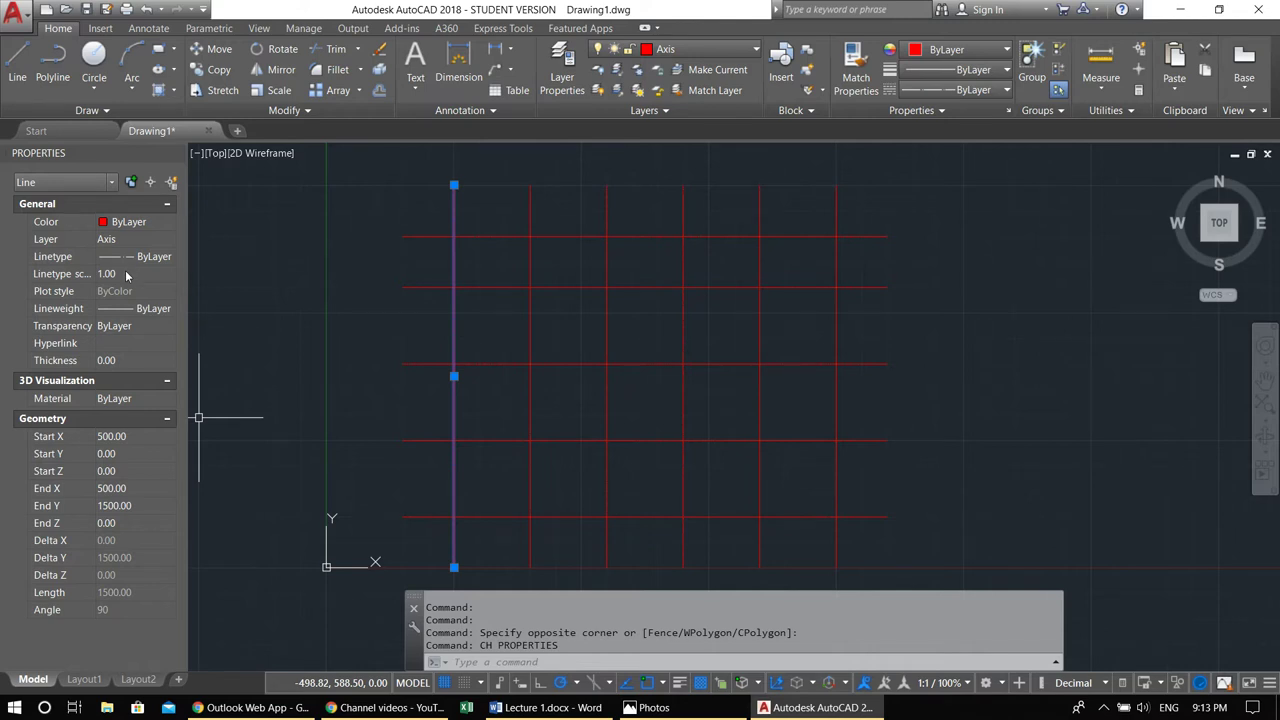
key(Escape)
key(Escape)
key(Escape)
key(Escape)
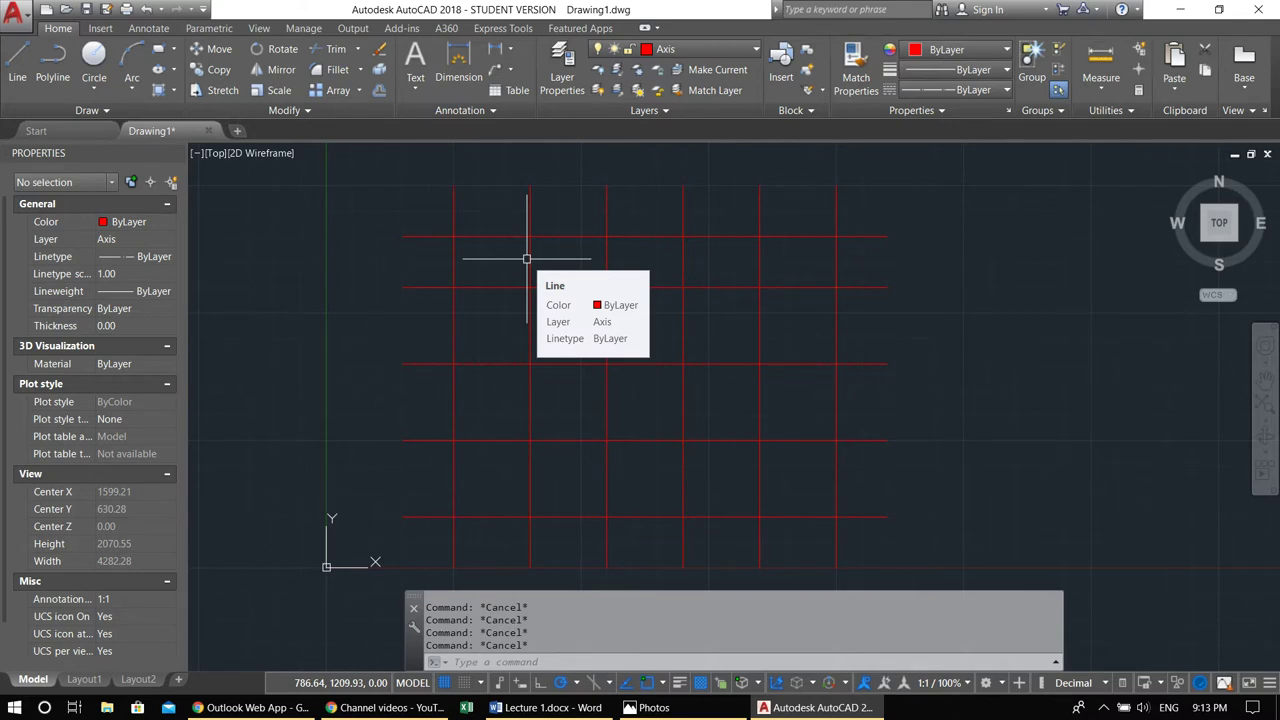
Try global linetype scale factors of 0.5 and 2 on the axis lines
text(lts)
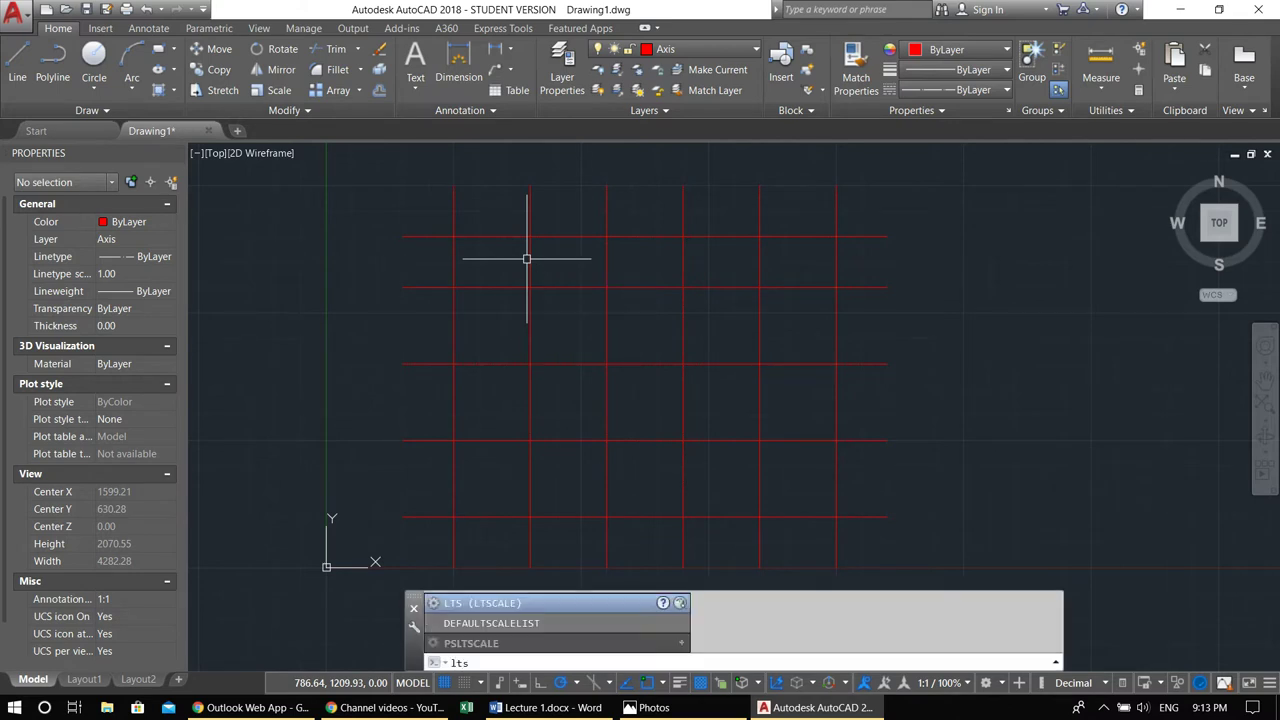
key(Return)
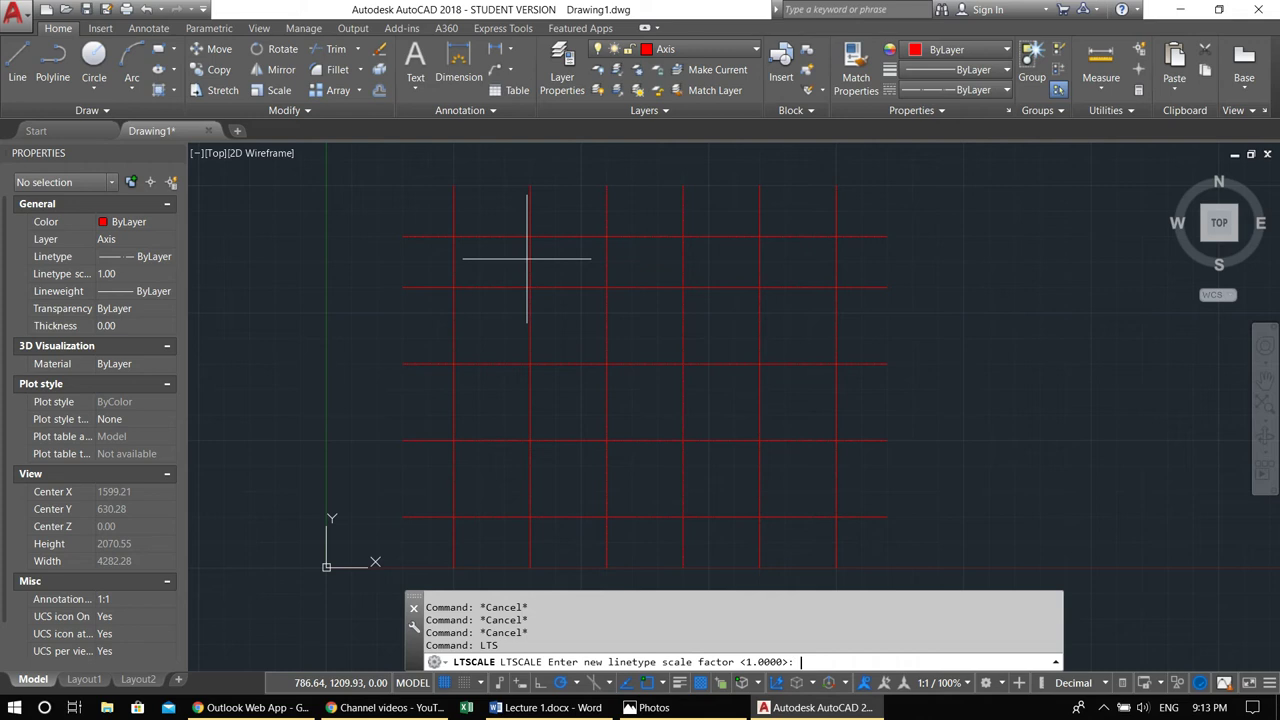
text(.5)
key(Return)
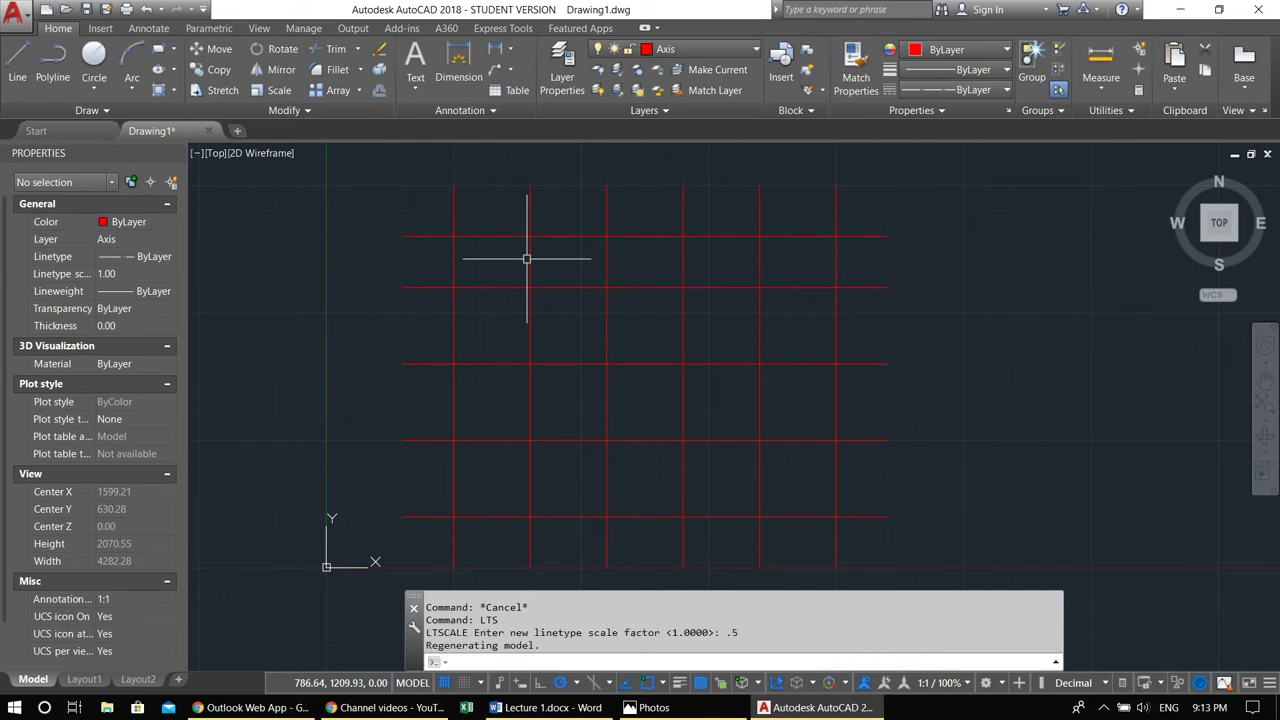
text(lts)
key(Return)
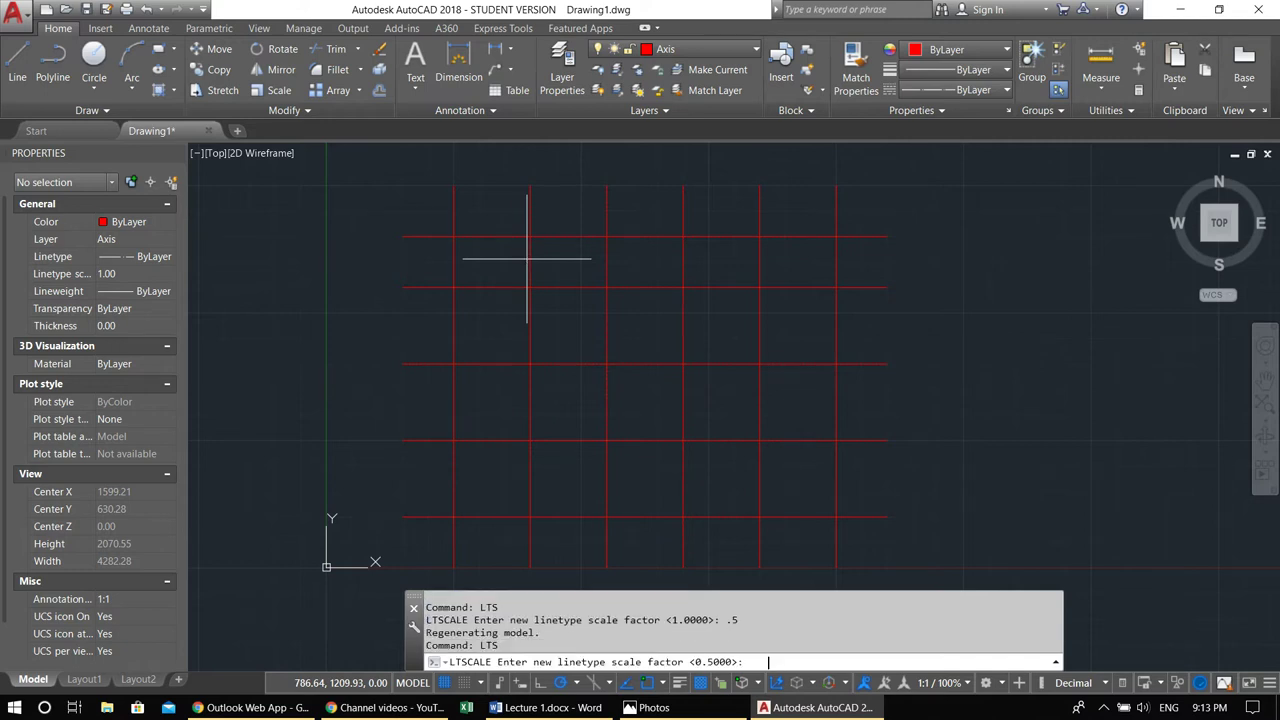
text(2)
key(Return)
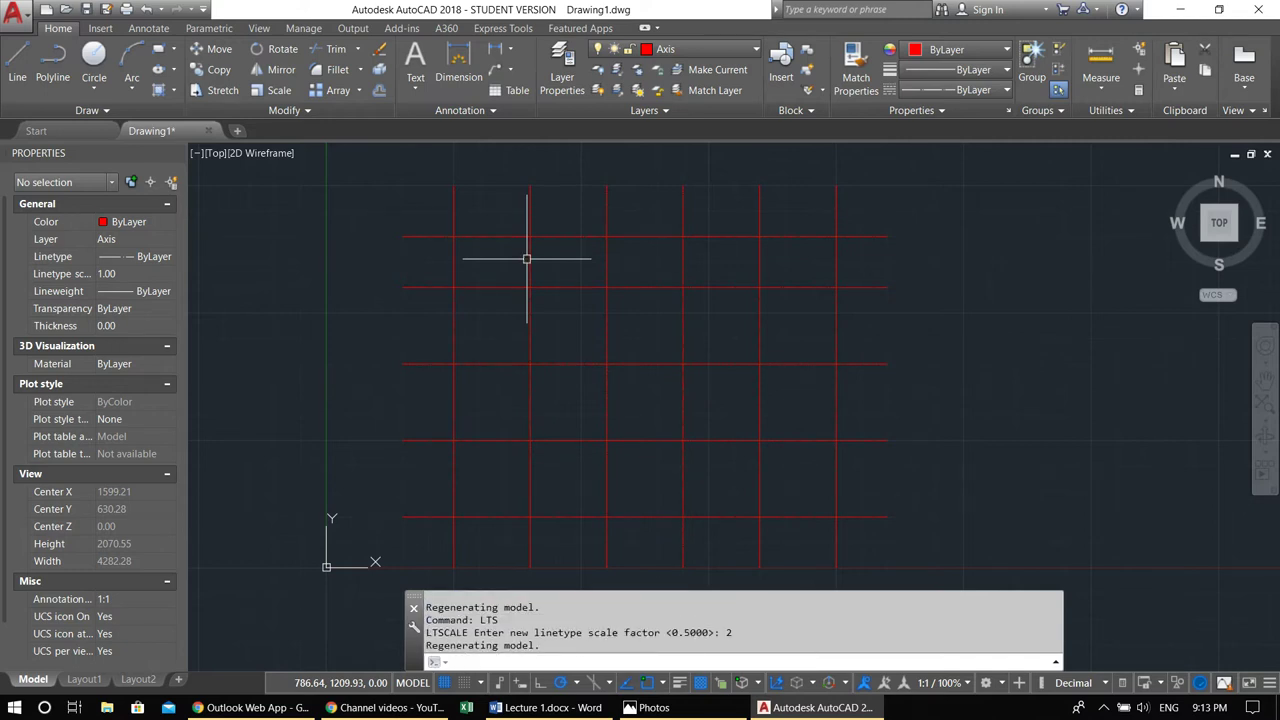
Set the drawing's global linetype scale factor to 5
text(lts)
key(Return)
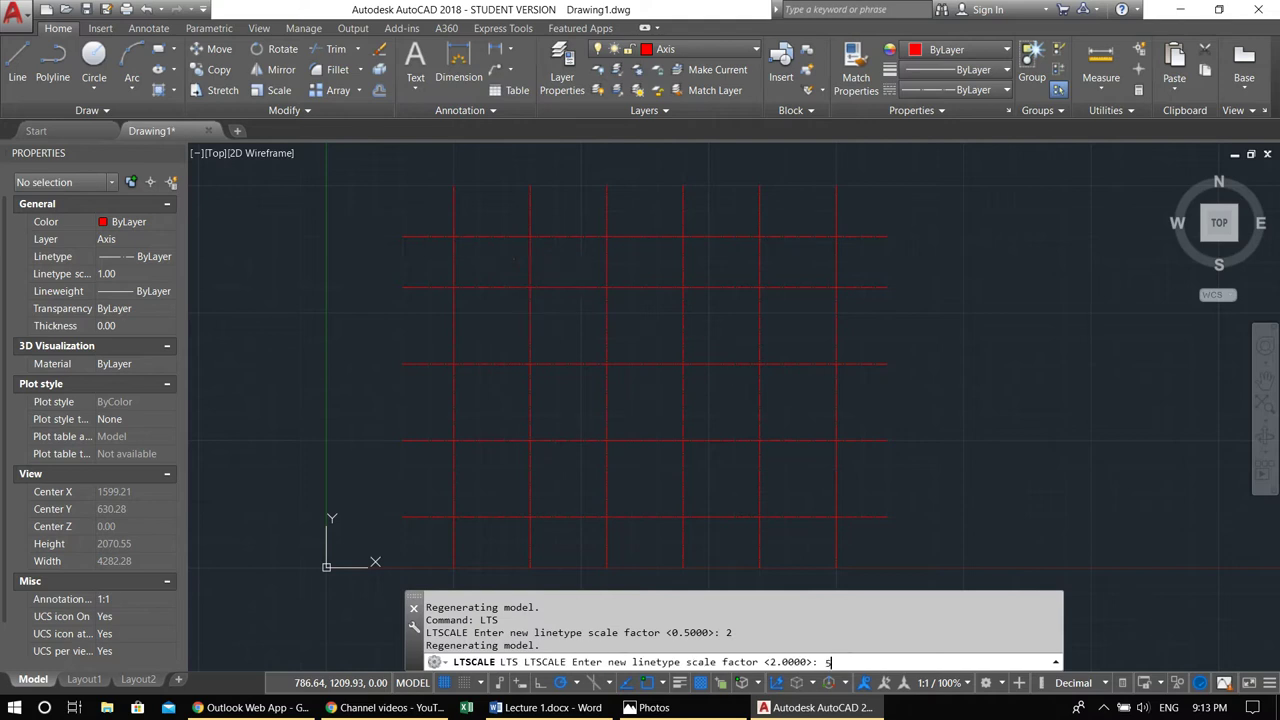
text(5)
key(Return)
key(Escape)
key(Escape)
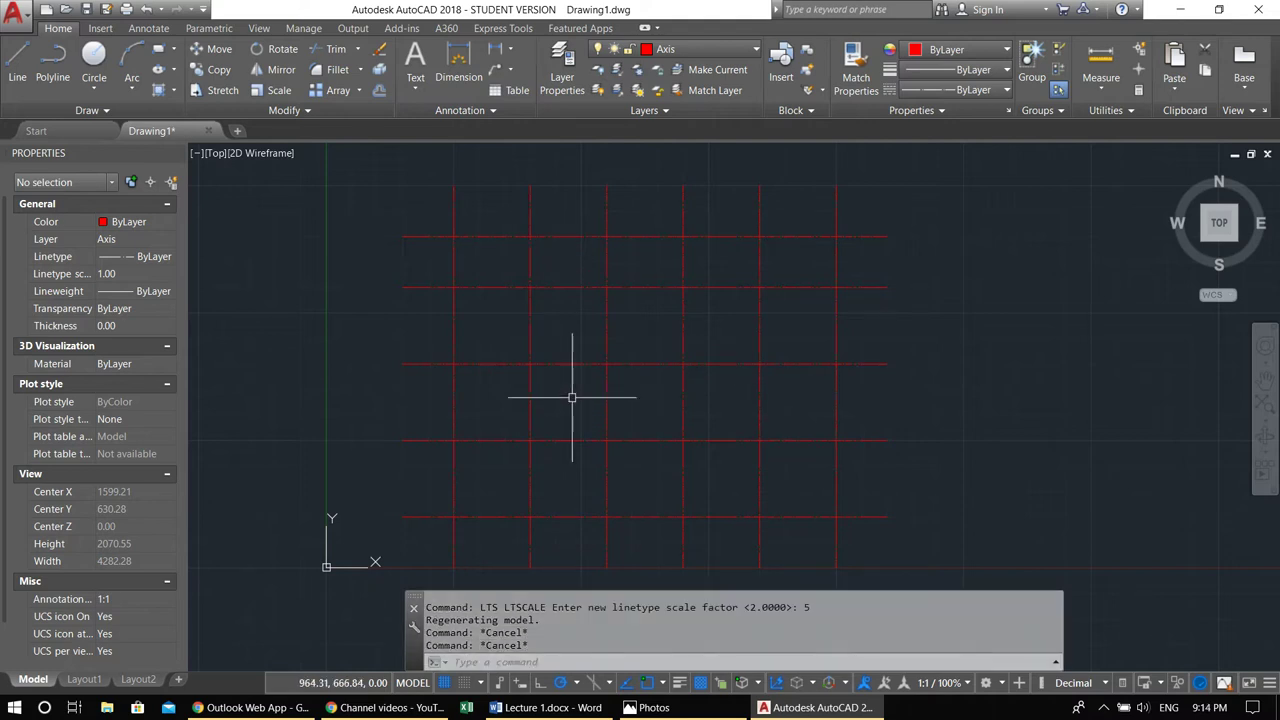
Make Wall the current layer
middle_drag(512, 325, 438, 336)
middle_drag(509, 451, 514, 445)
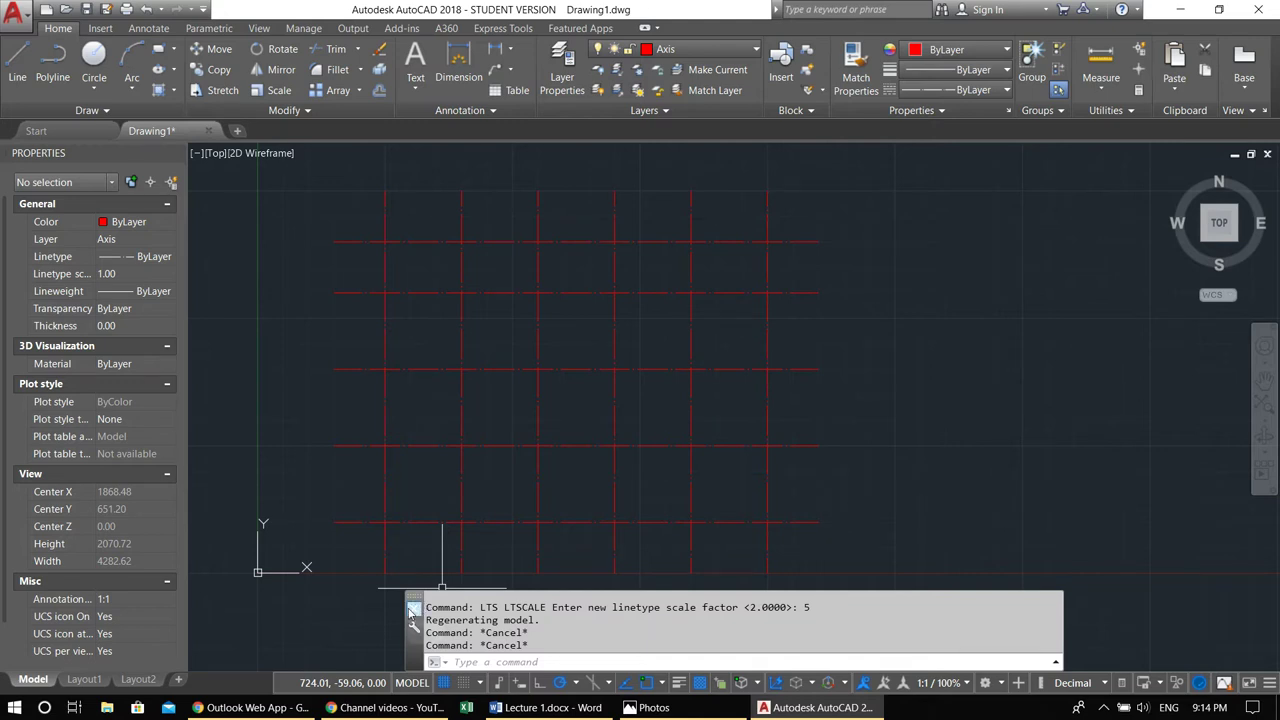
middle_drag(650, 423, 746, 397)
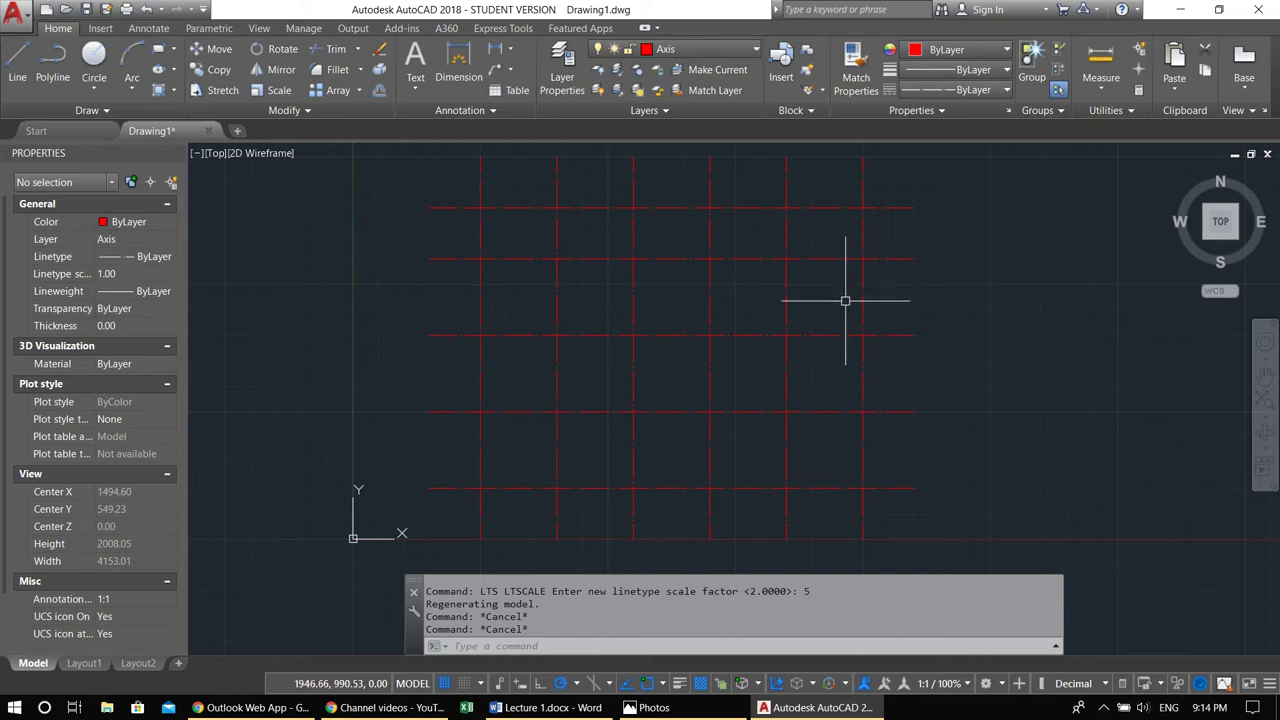
click(646, 55)
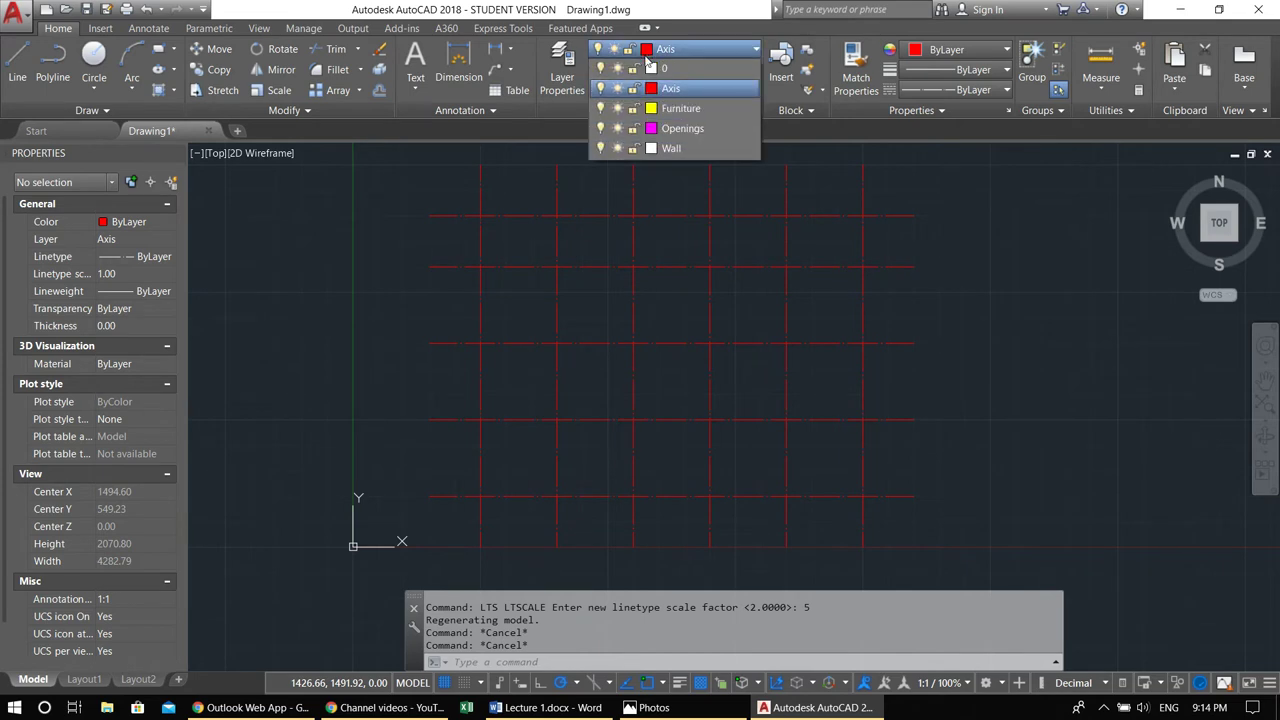
click(688, 148)
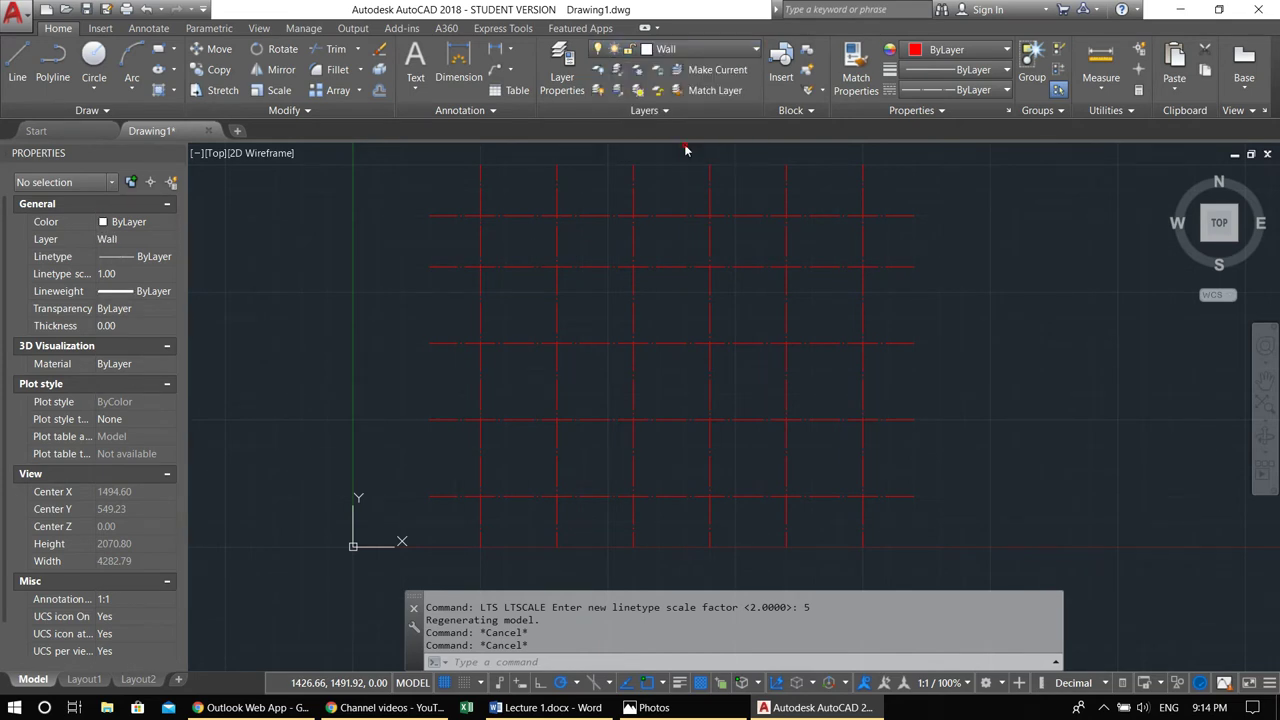
middle_drag(751, 331, 723, 339)
Start a multiline with Zero justification and a scale of 25
text(ml)
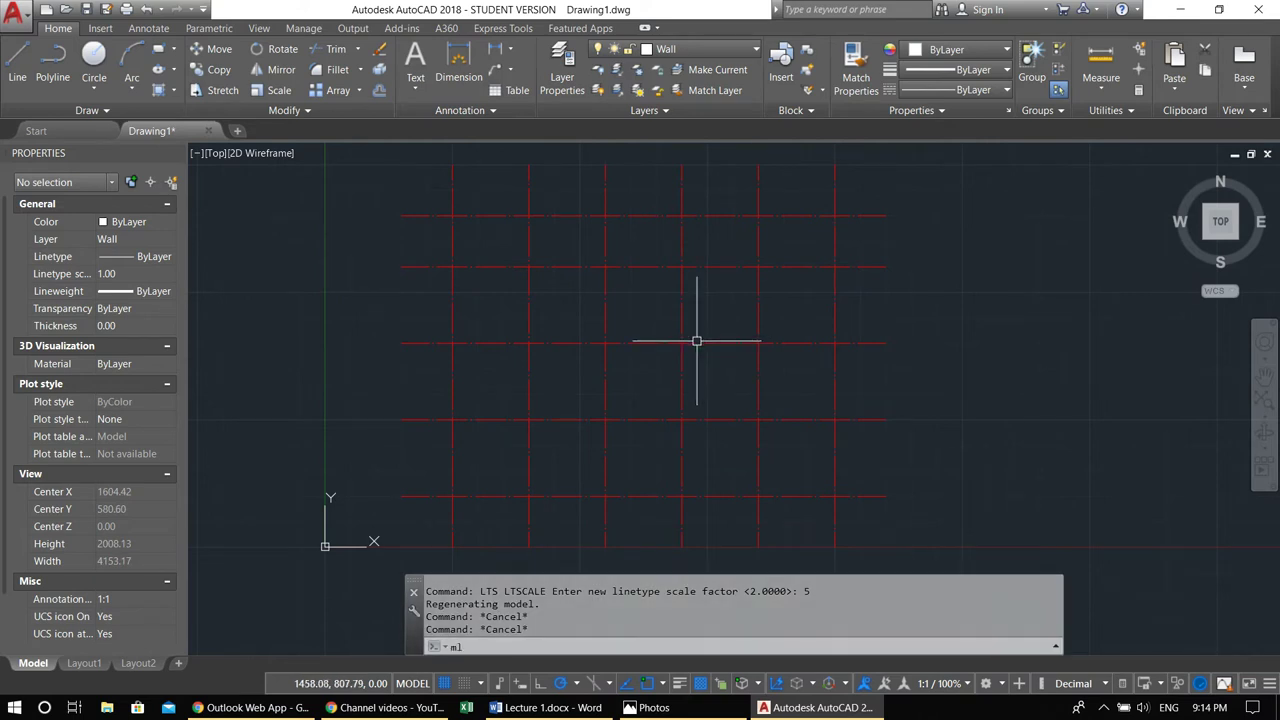
key(Return)
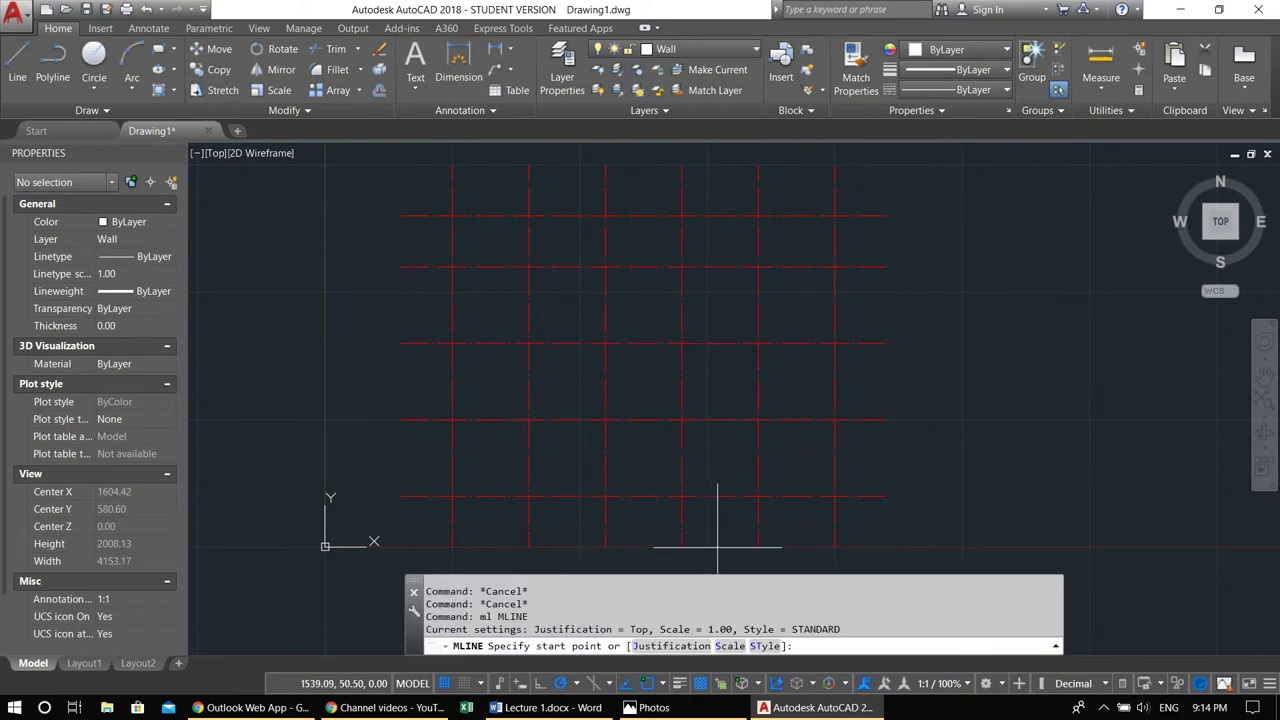
click(680, 646)
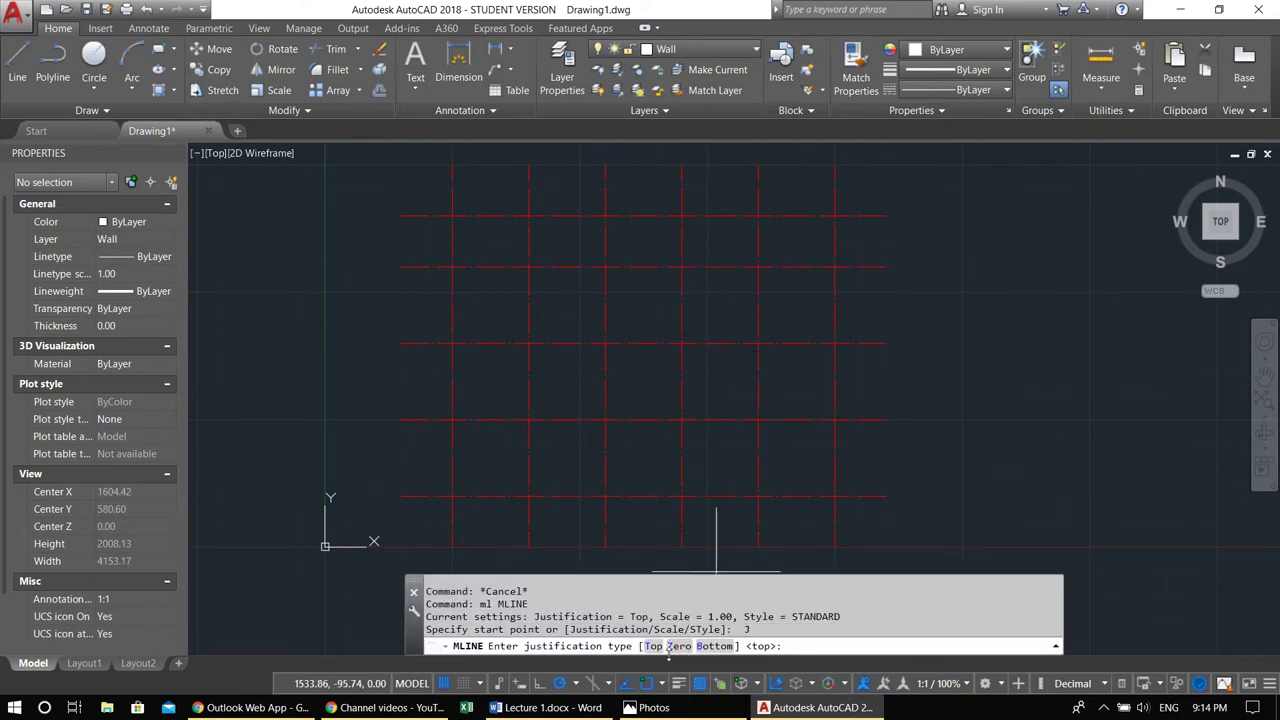
click(672, 647)
click(732, 645)
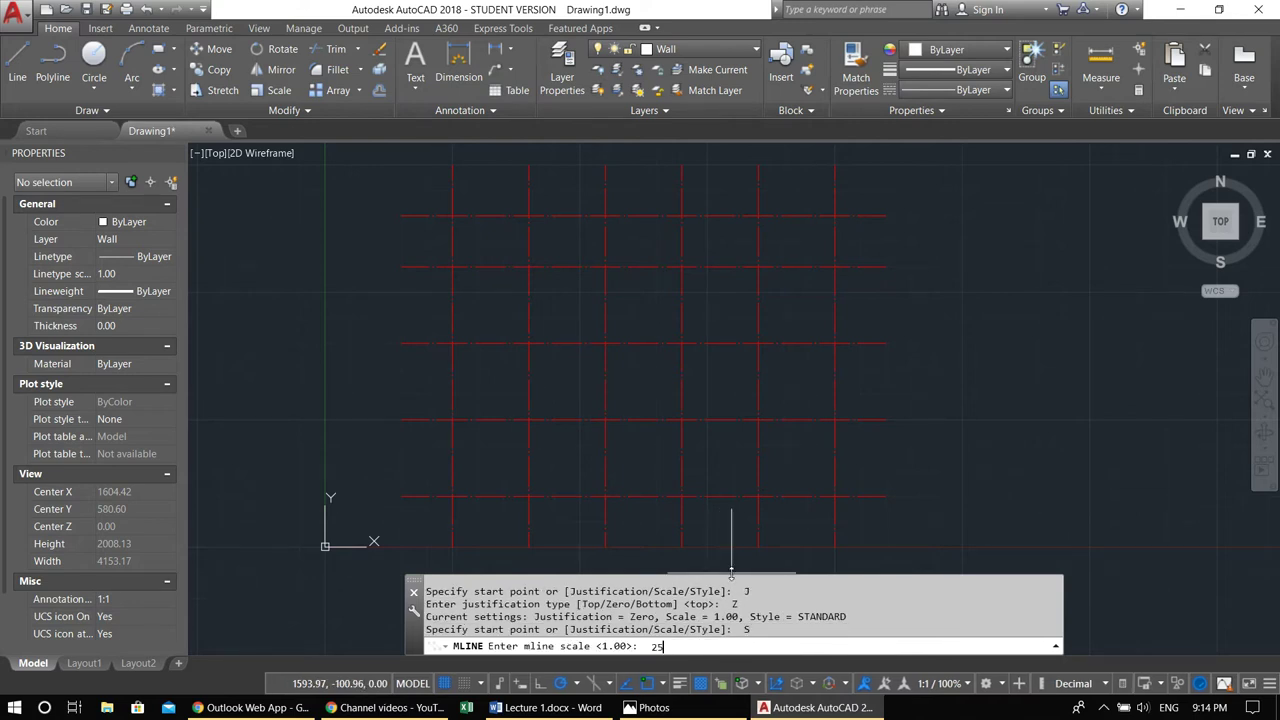
text(25)
key(Return)
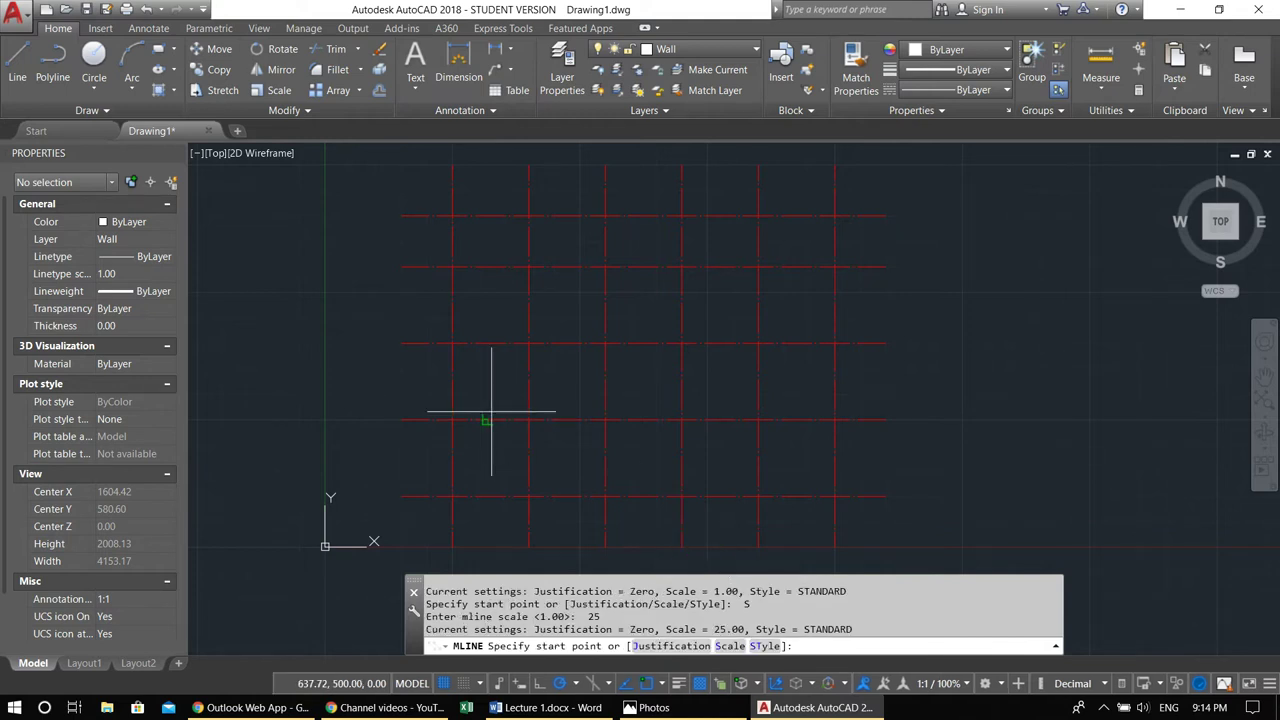
Draw the closed outer wall through axis intersections (500,200), (500,1300), (1100,1300), (1100,1100), (2000,1100), (2000,500), (1400,500) and (1400,200)
click(452, 496)
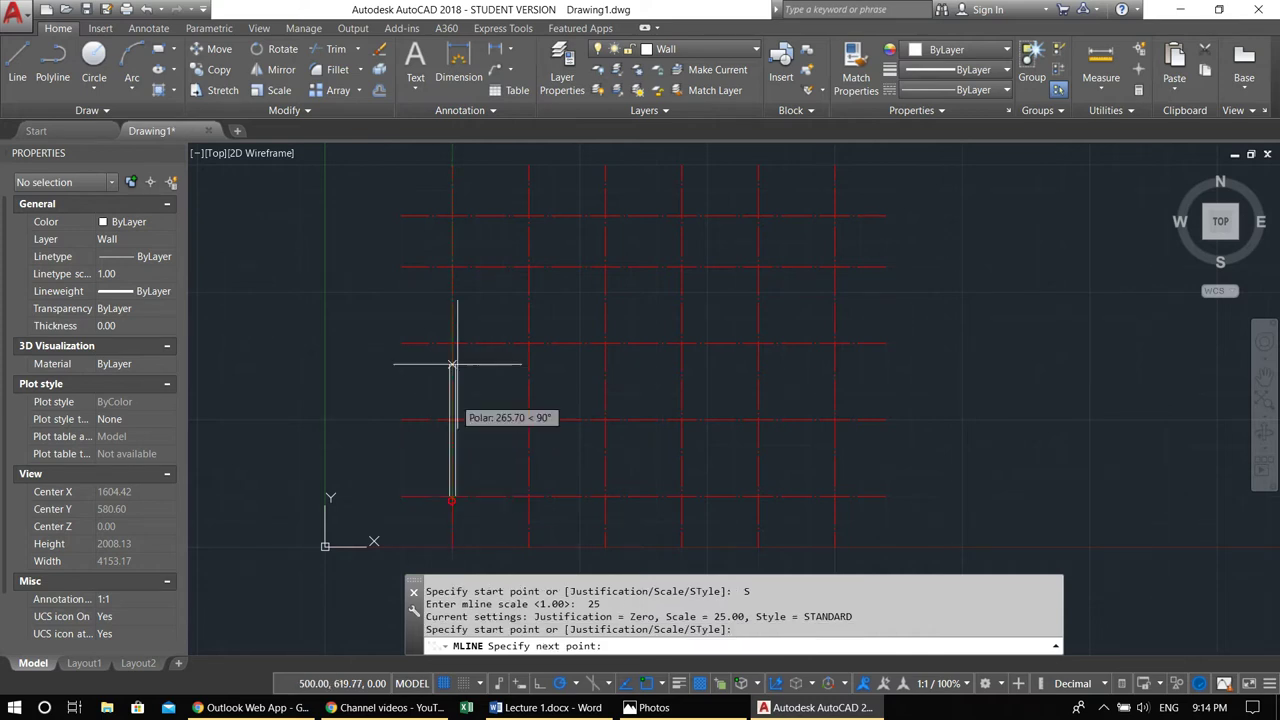
click(452, 215)
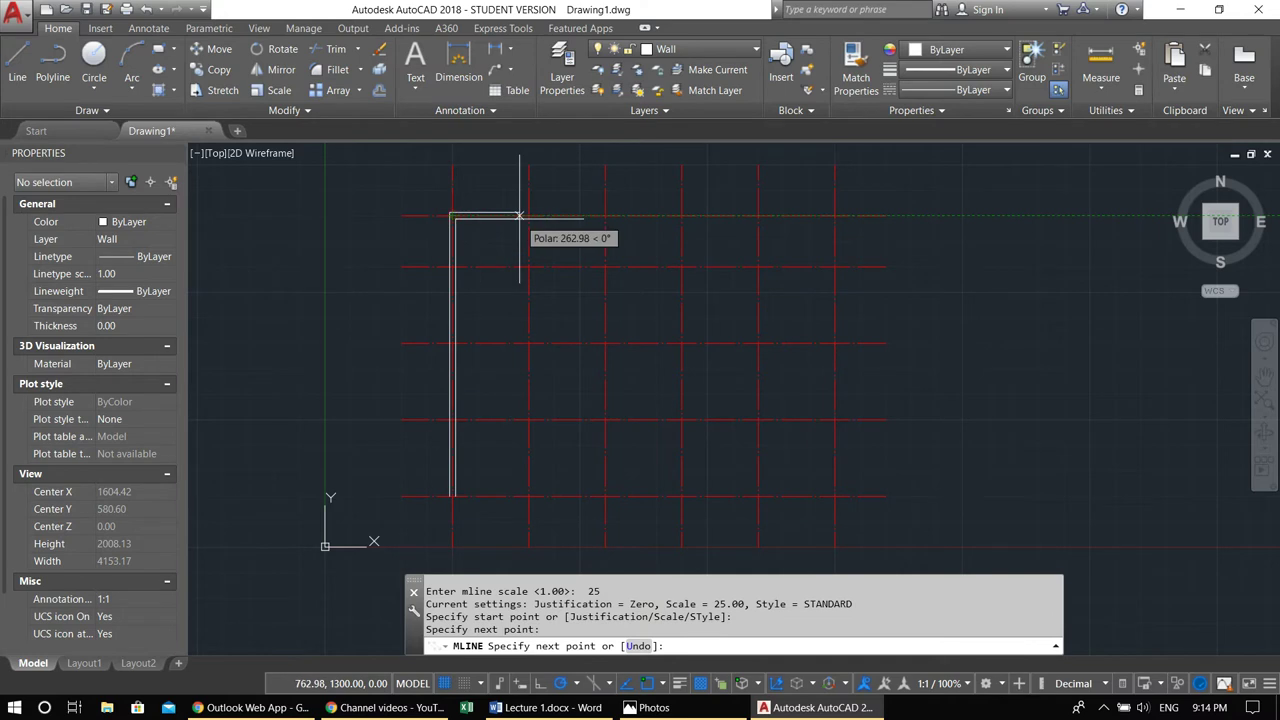
click(605, 215)
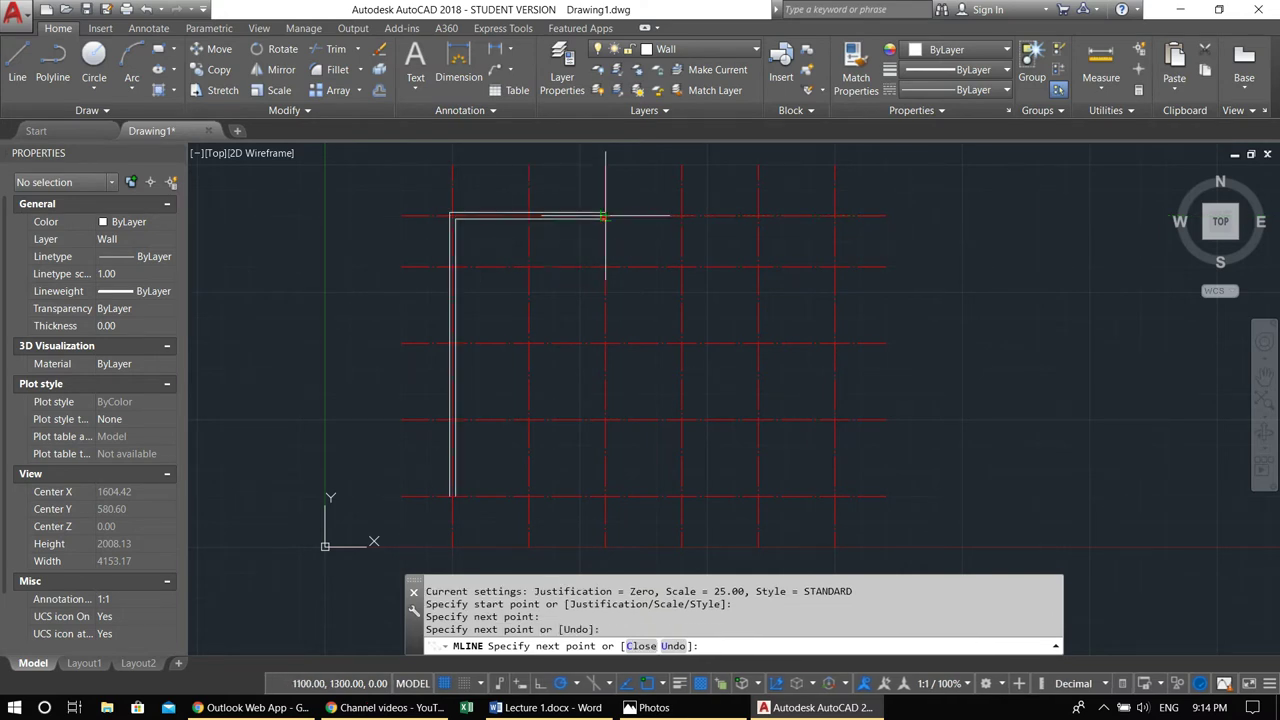
click(605, 266)
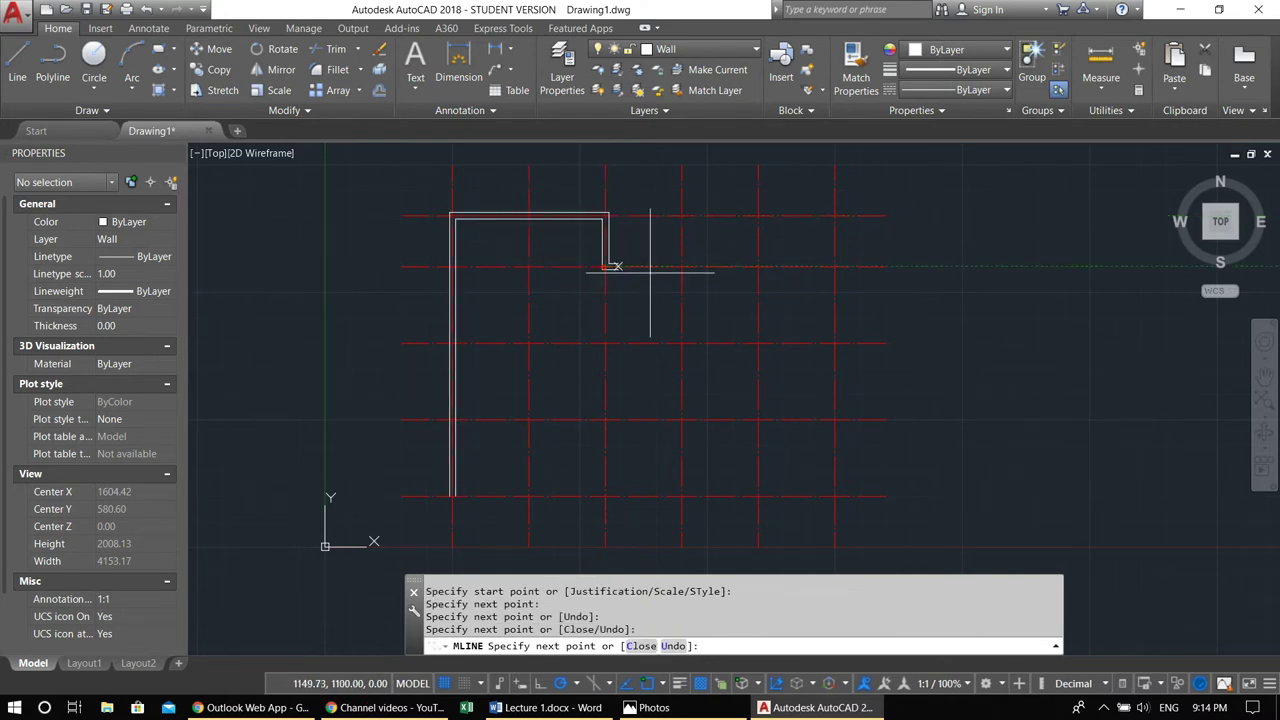
click(835, 266)
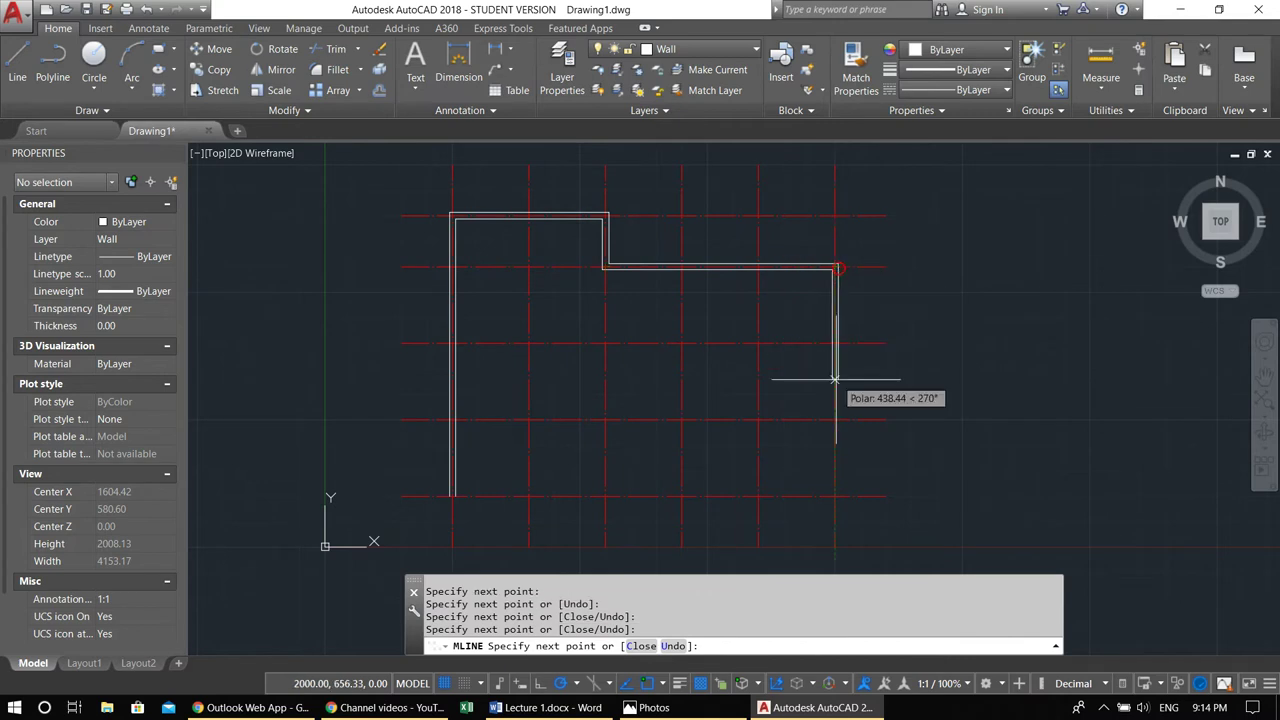
click(835, 420)
click(682, 420)
click(679, 496)
text(c)
key(Return)
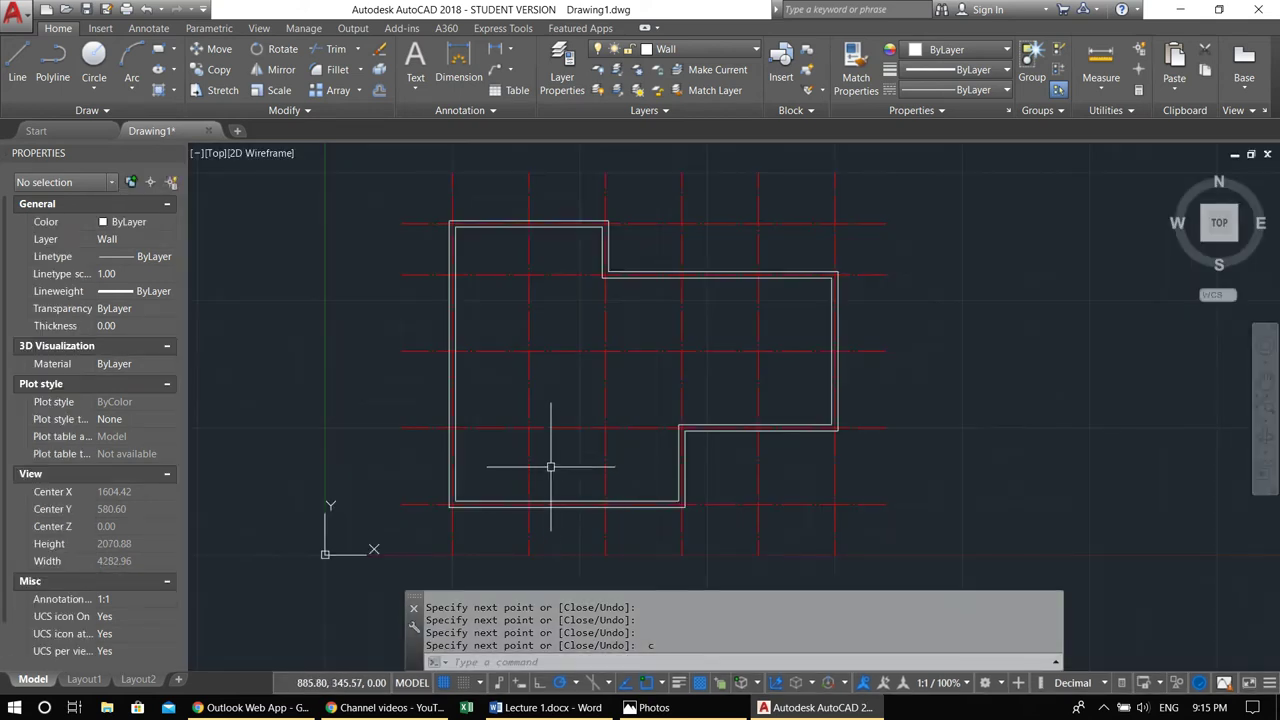
Draw a horizontal 25-unit interior wall along the axis from (500,500) to (1400,500)
key(Return)
scroll(455, 427, up, 4)
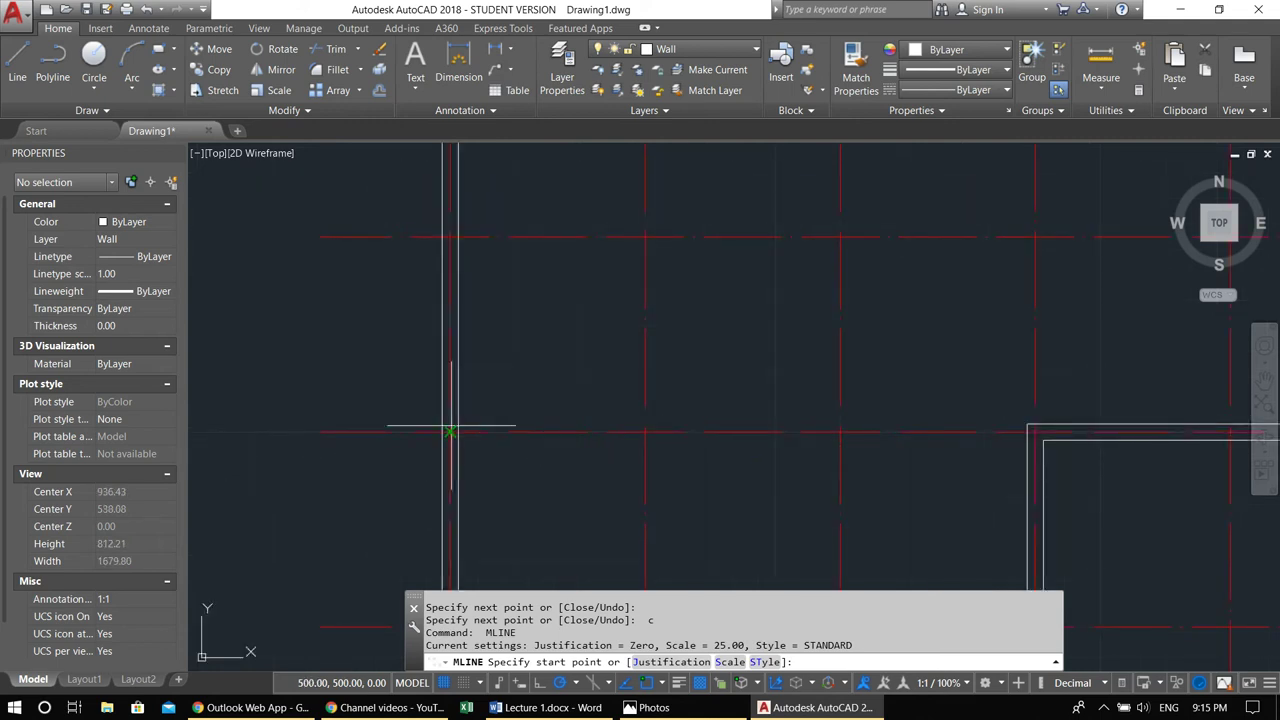
click(455, 428)
scroll(486, 432, down, 3)
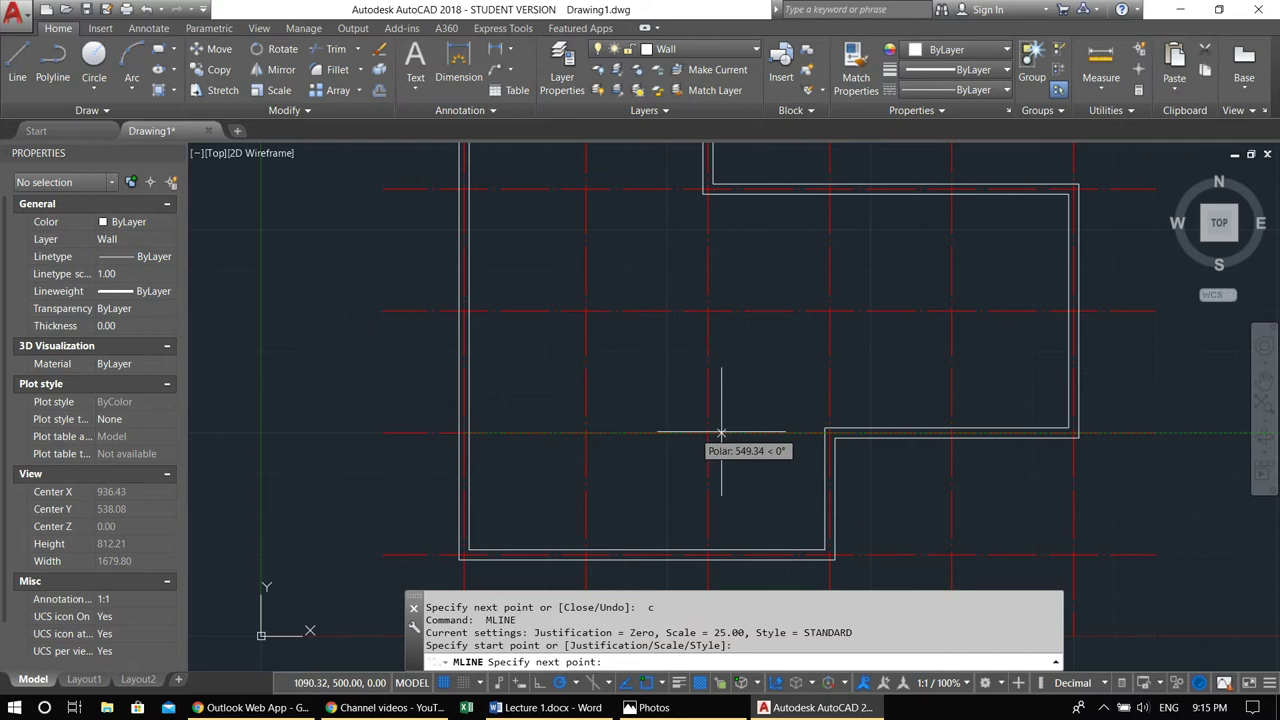
scroll(826, 435, up, 2)
click(826, 435)
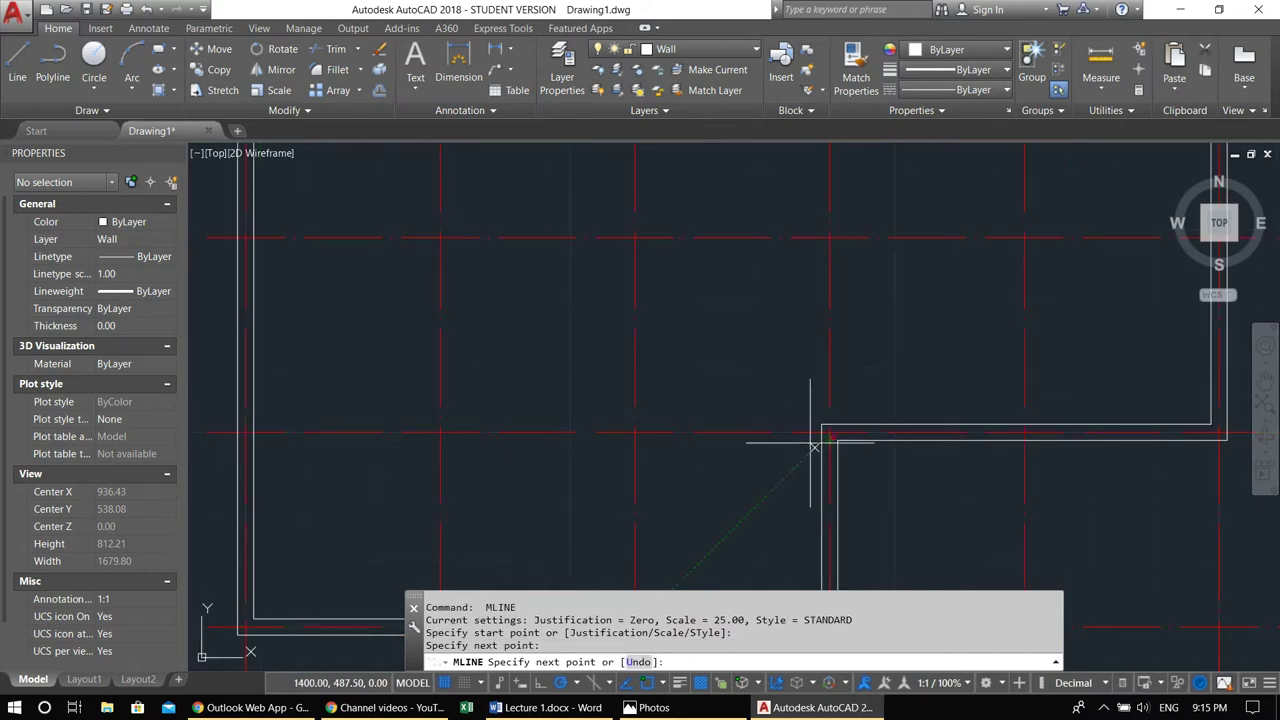
scroll(663, 360, down, 2)
scroll(654, 371, up, 3)
key(Return)
Draw a vertical 25-unit wall along the axis from (1100,500) down to the inner face of the lower outer wall
key(Return)
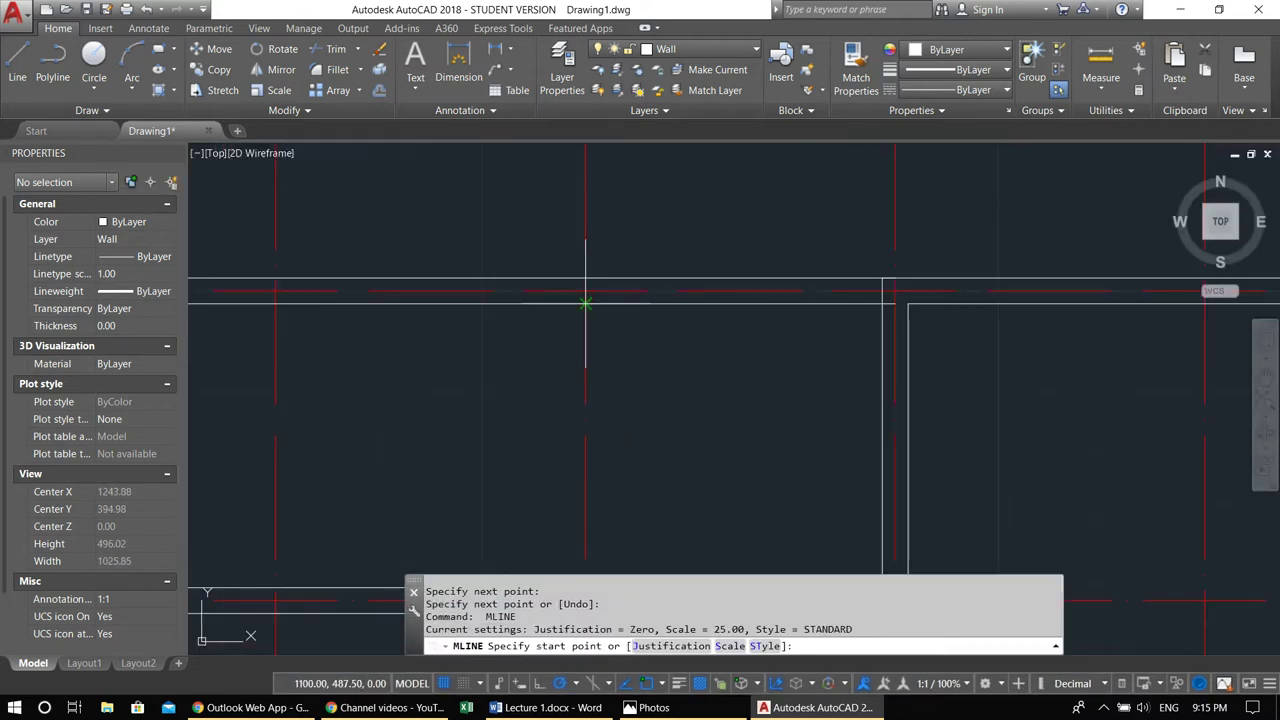
click(585, 291)
scroll(586, 294, down, 3)
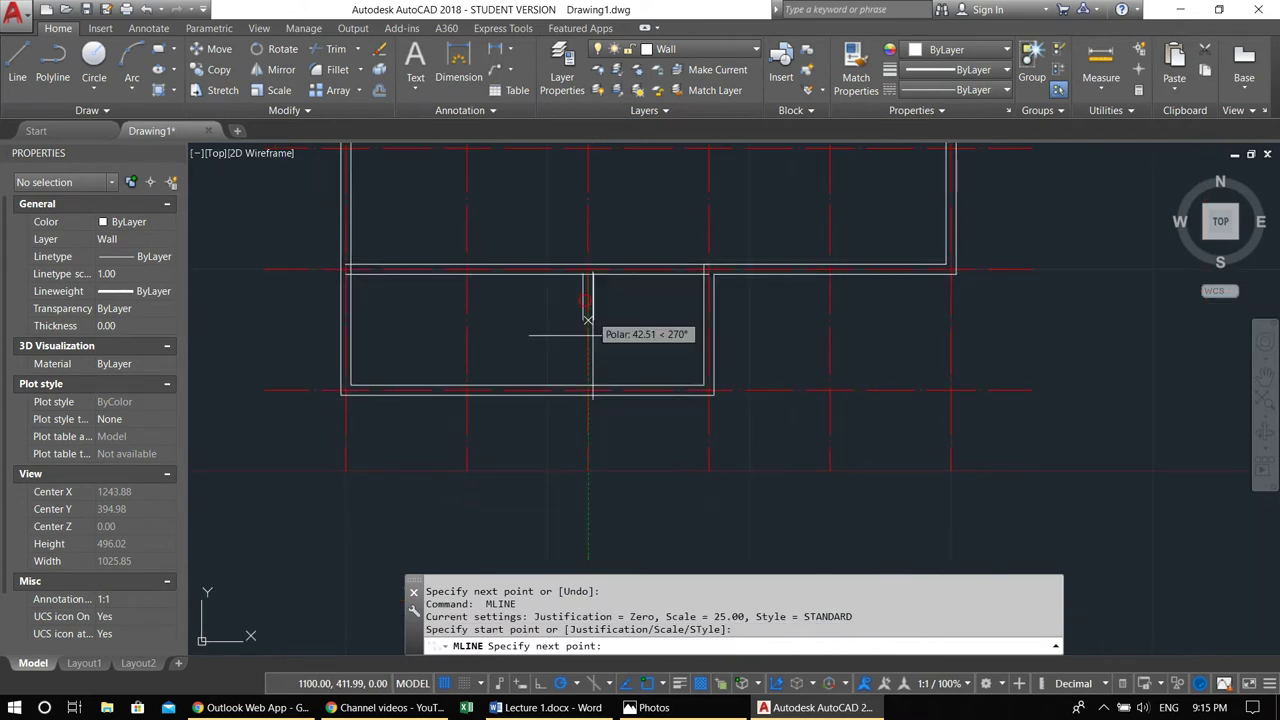
click(587, 385)
middle_drag(608, 323, 597, 344)
scroll(590, 366, up, 2)
key(Return)
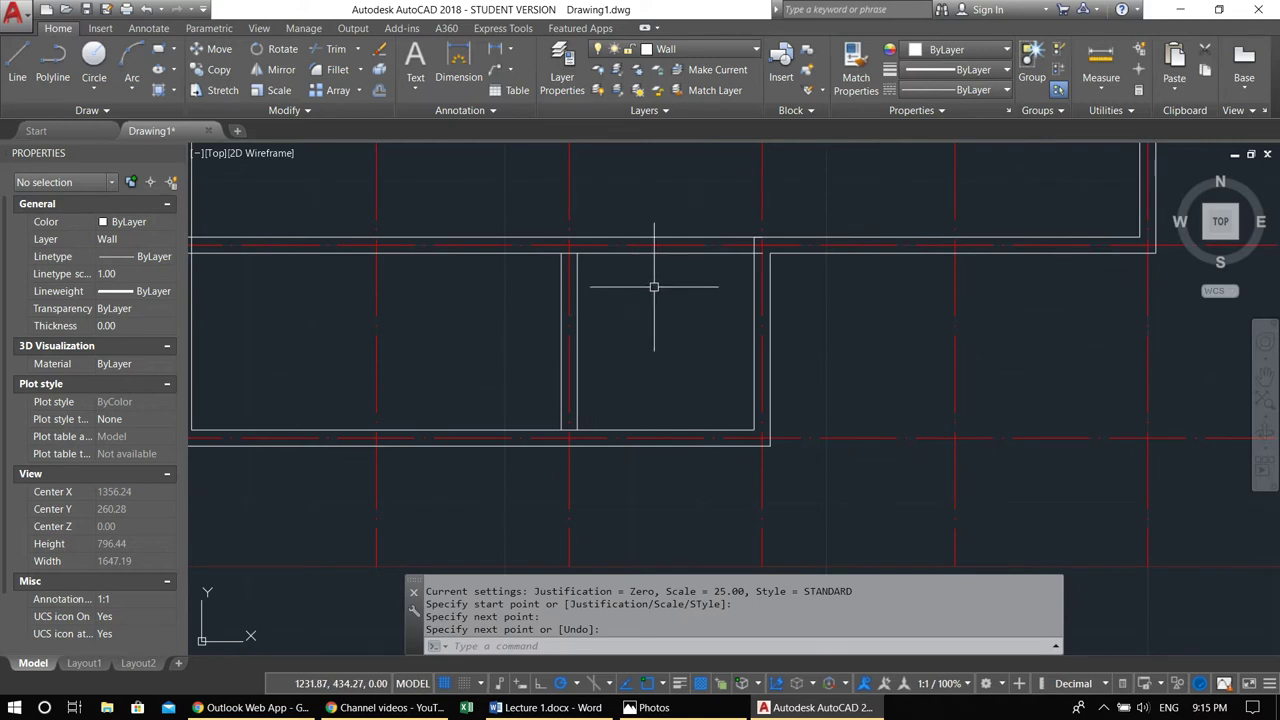
Draw a horizontal partition with multiline scale 10 across the small lower room, from its left wall's midpoint (1112.5,350) to its right wall
text(ml)
key(Return)
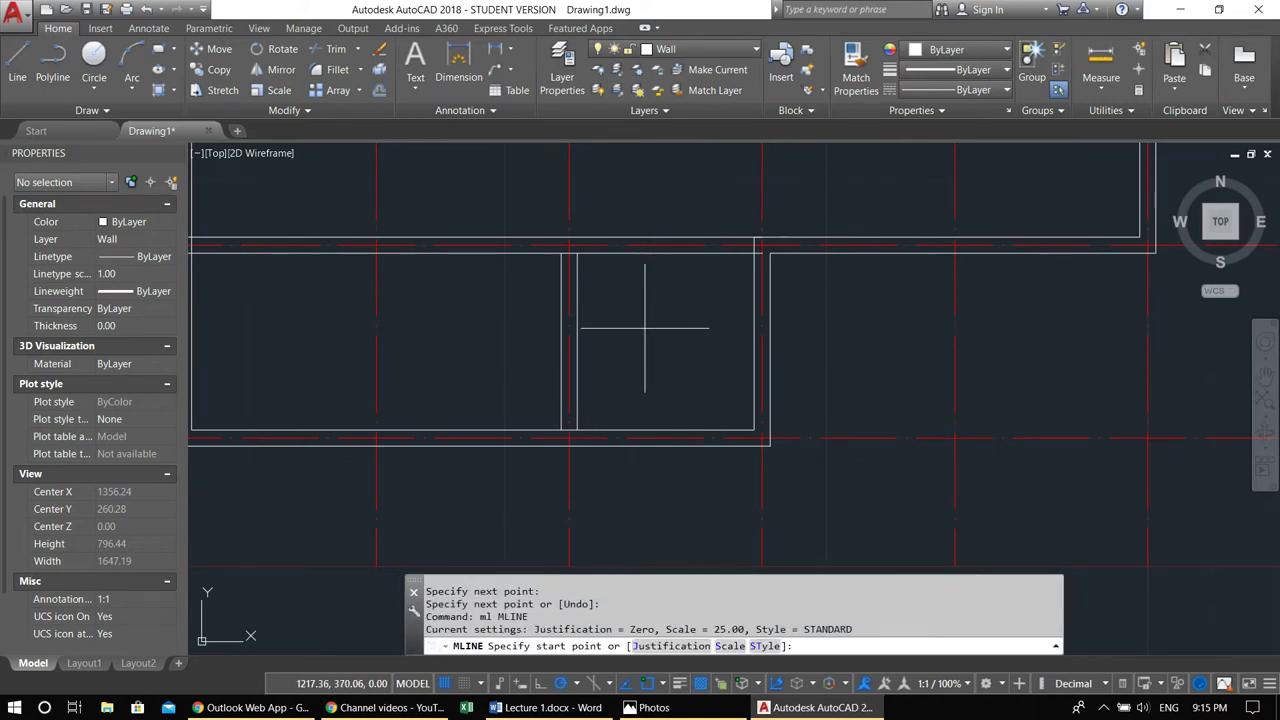
click(730, 646)
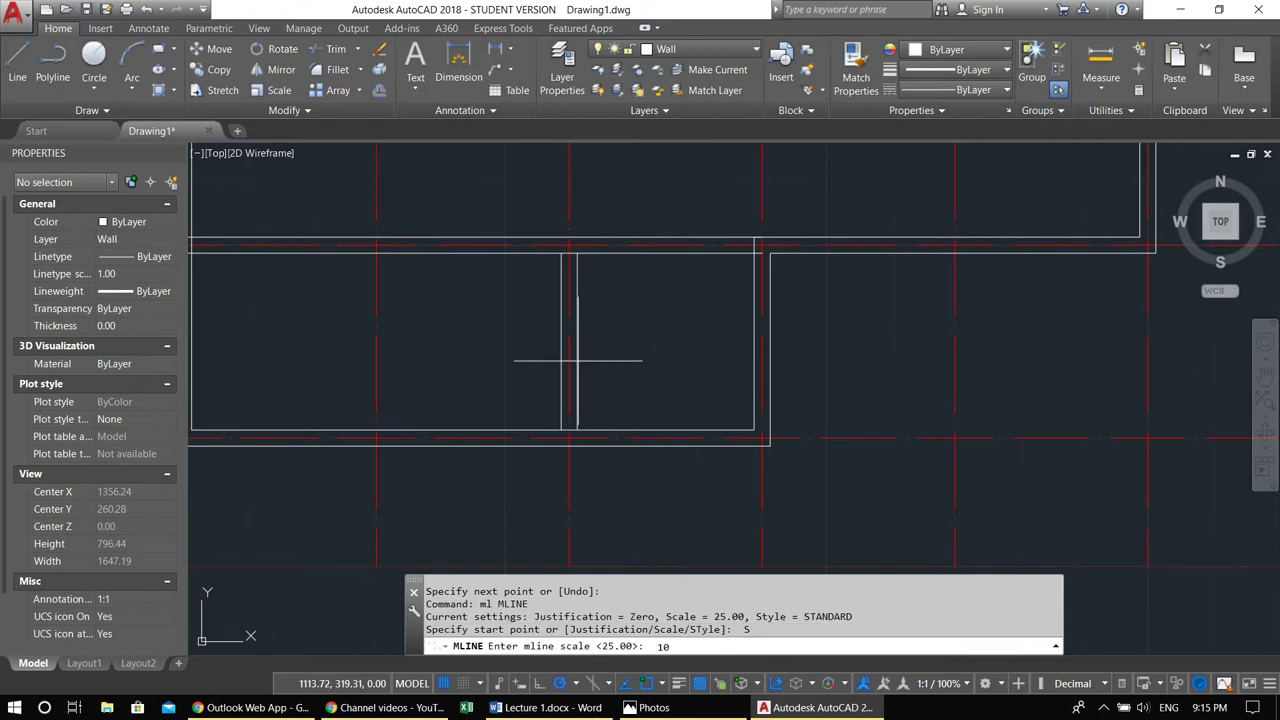
key(Return)
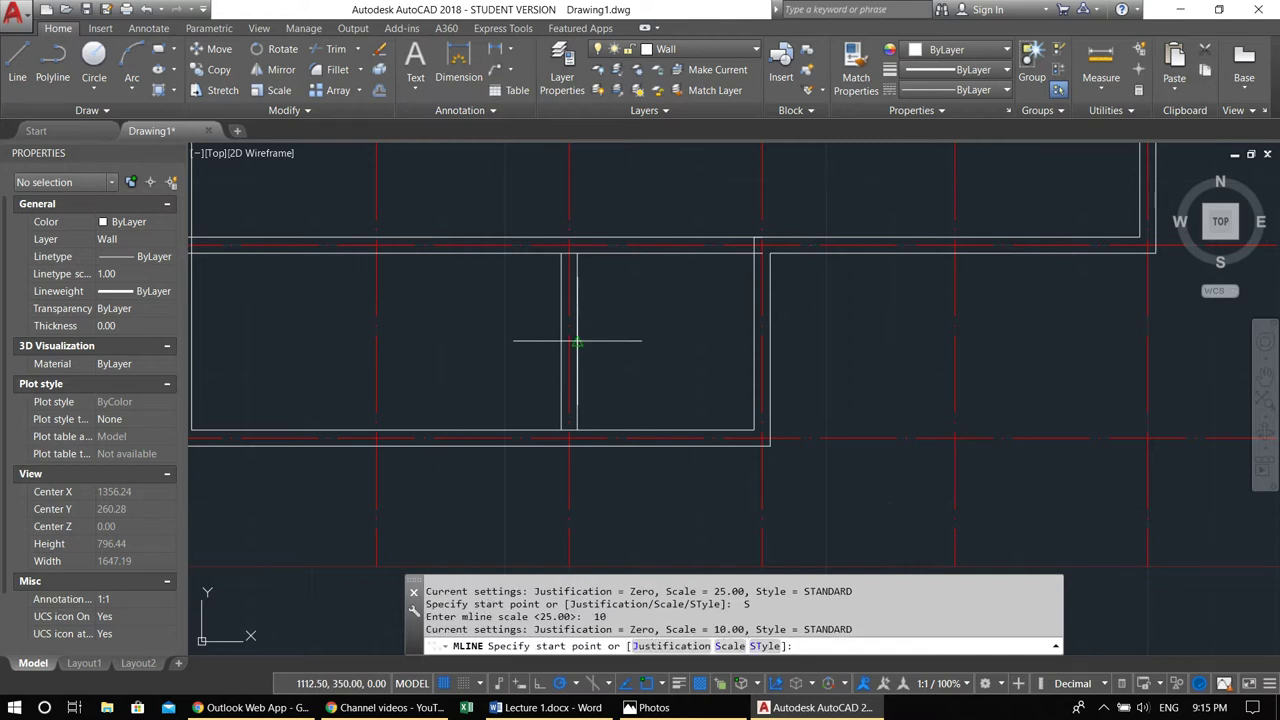
click(577, 343)
click(754, 345)
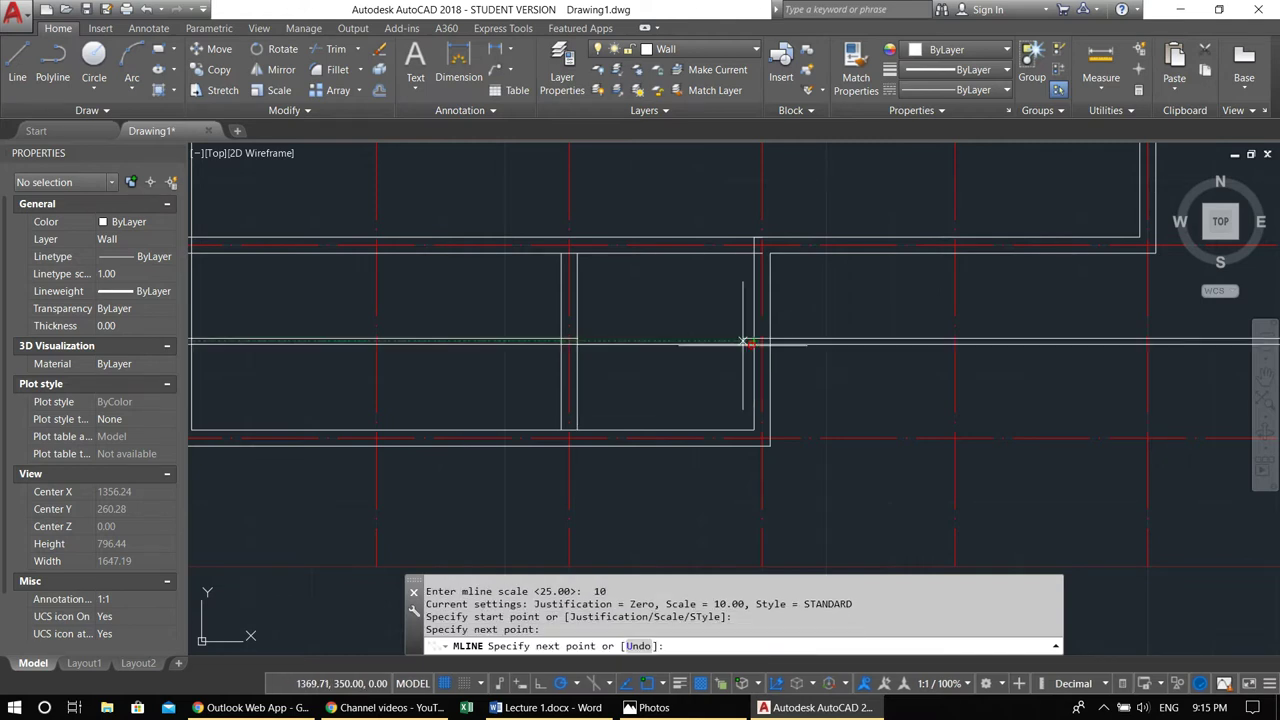
key(Return)
Draw a vertical scale-10 partition at X 1250 through the small room, from the interior wall down to Y 212.5
key(Return)
key(Escape)
key(Return)
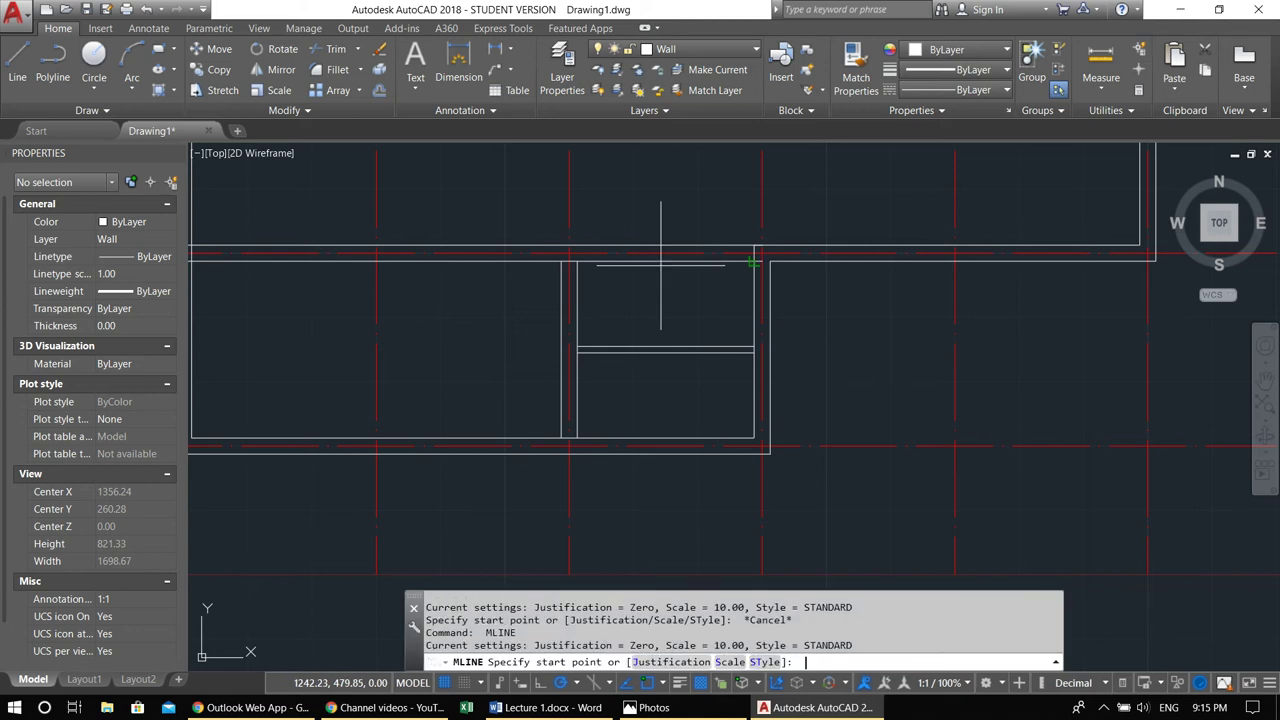
click(665, 253)
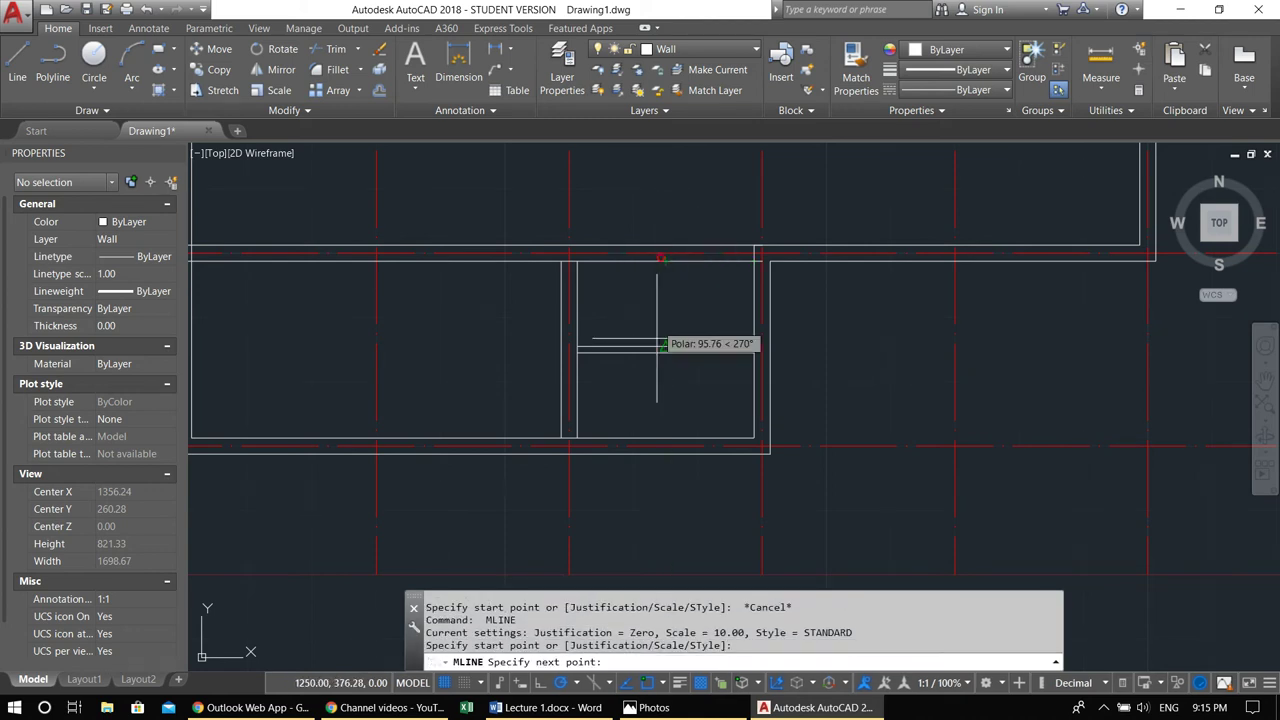
click(665, 441)
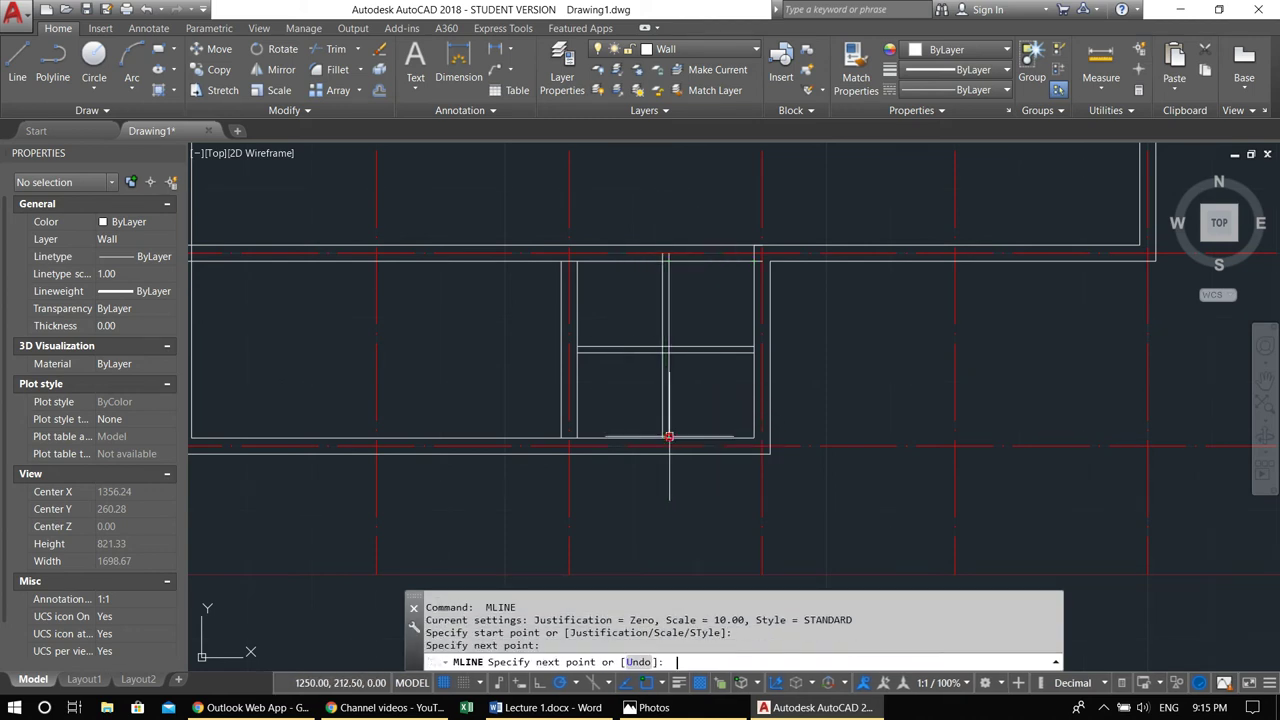
key(Return)
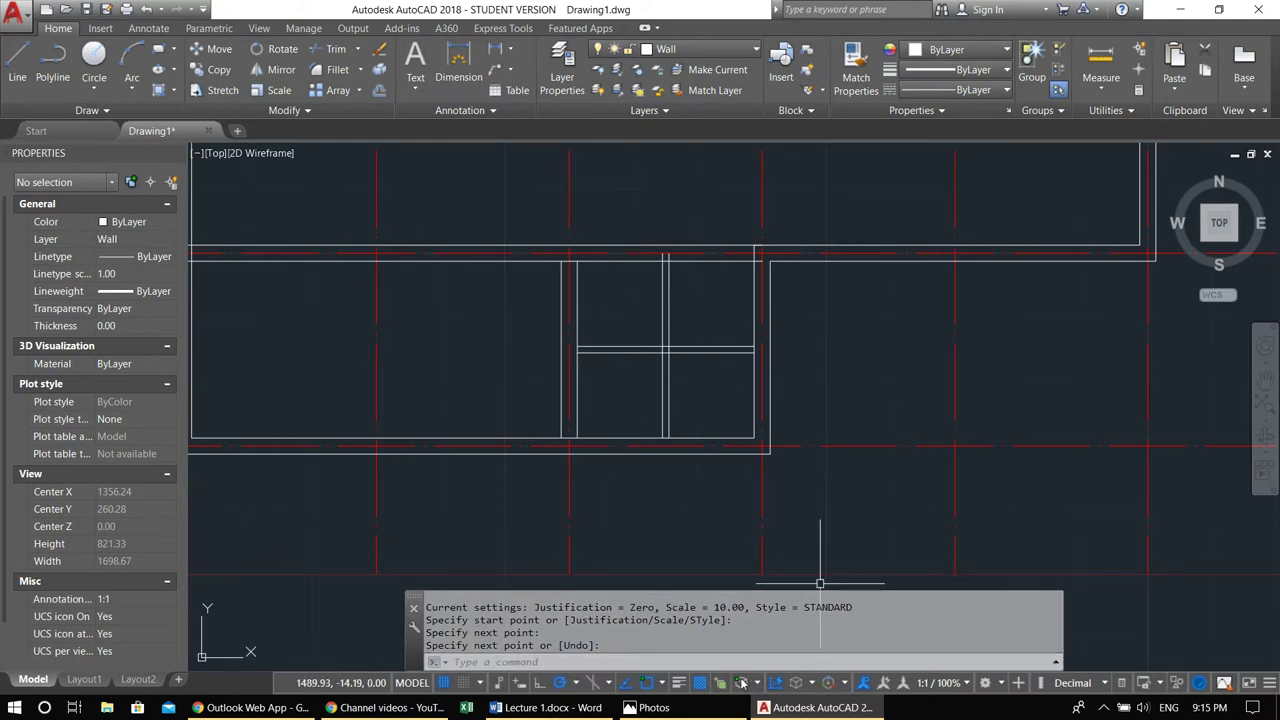
Review the enabled object snap modes in the Drafting Settings without changing them
right_click(645, 685)
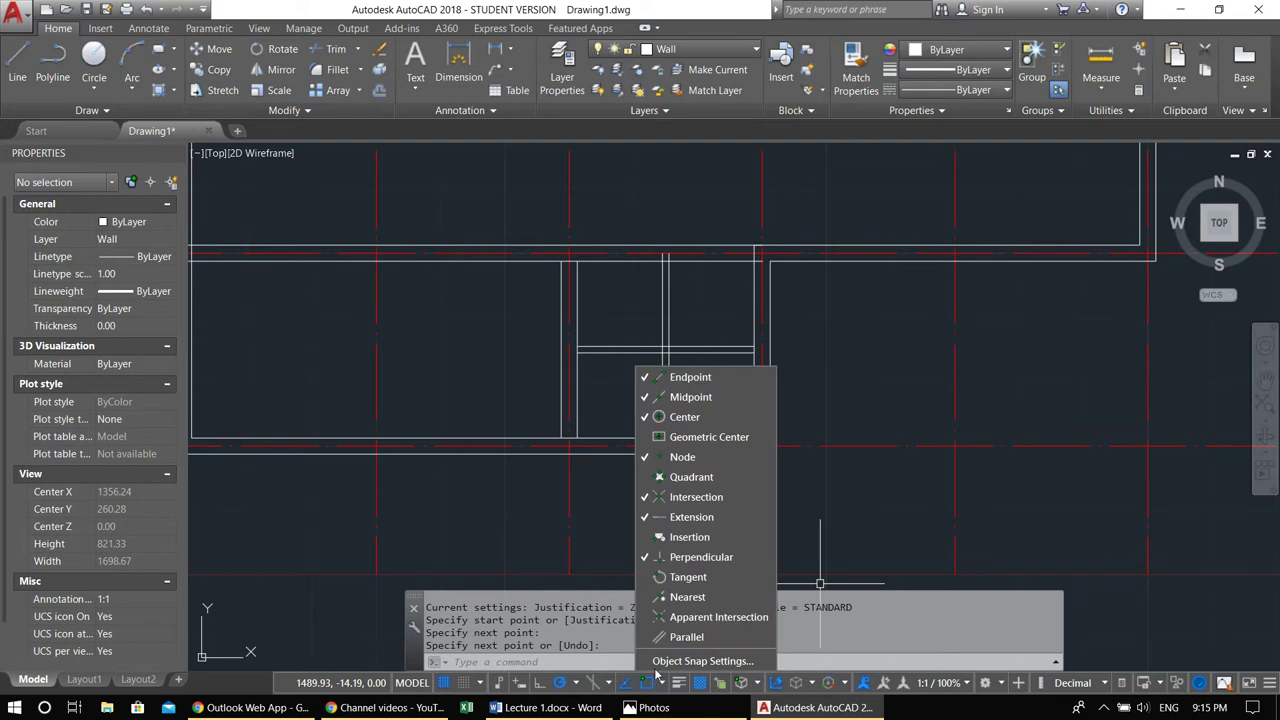
click(656, 662)
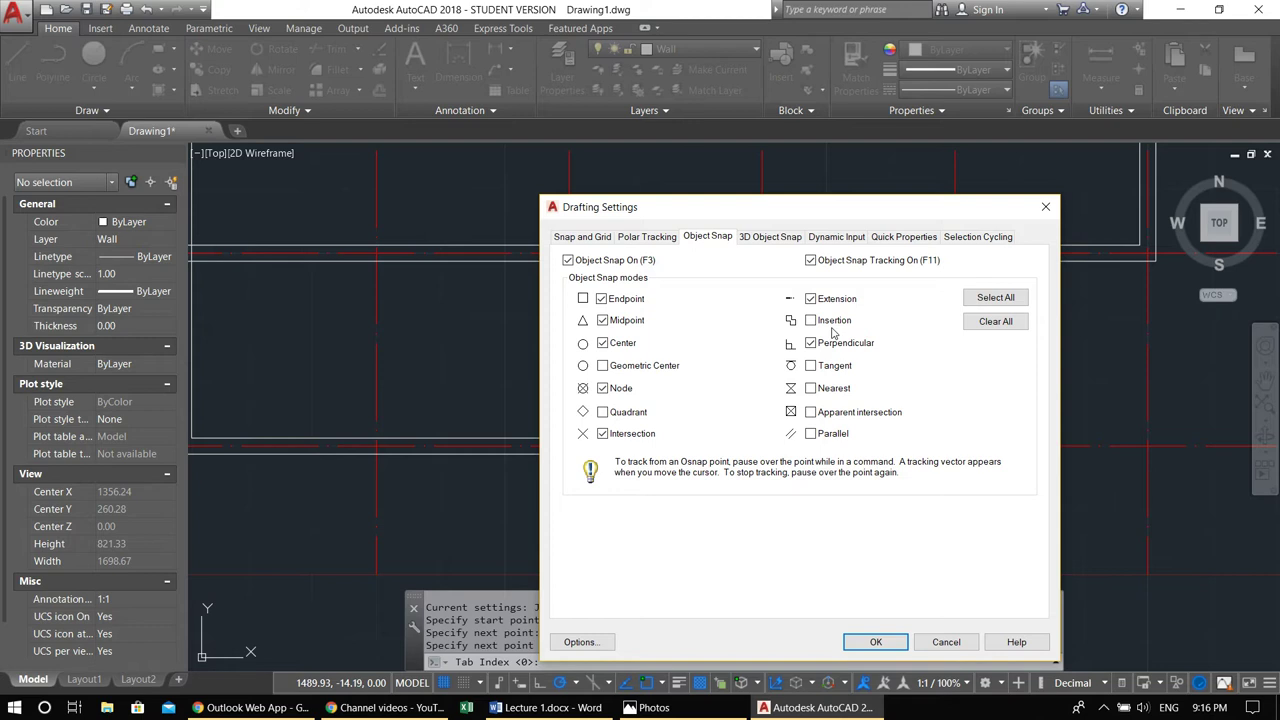
click(1044, 208)
Select all the wall multilines with a window and explode them into separate lines
scroll(597, 295, down, 5)
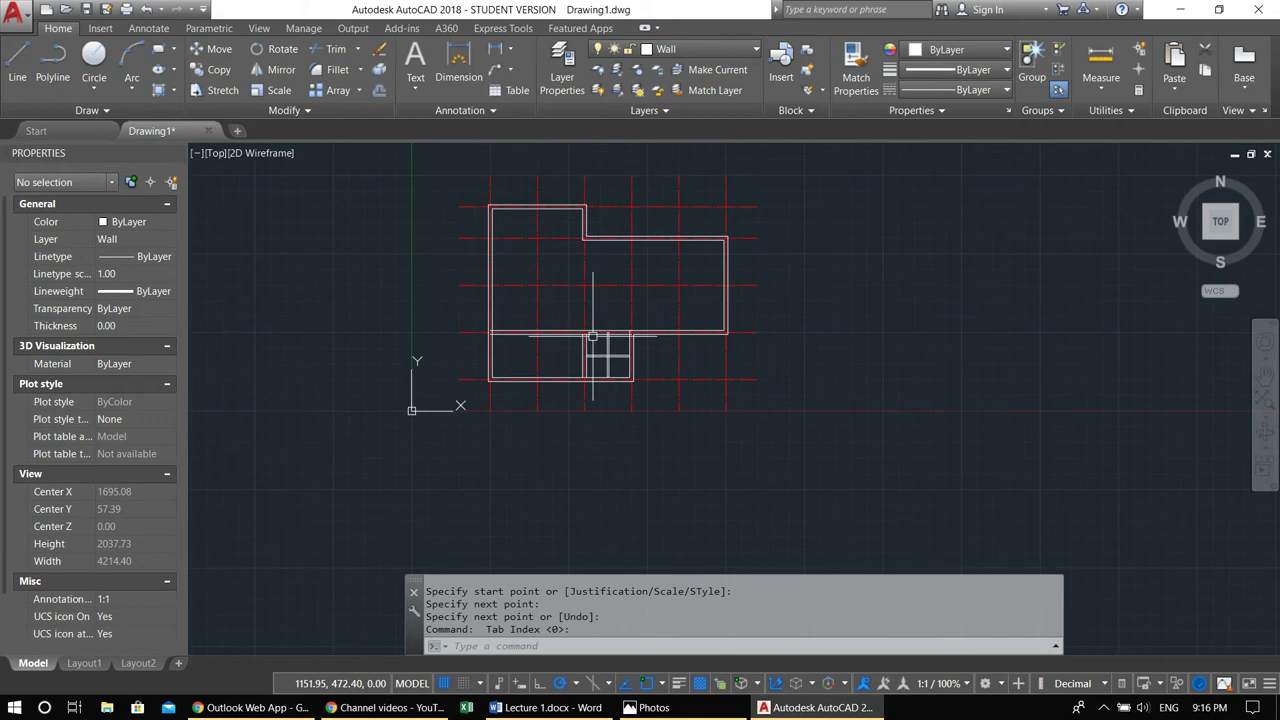
scroll(539, 245, up, 2)
middle_drag(538, 274, 500, 355)
click(397, 176)
scroll(835, 500, down, 1)
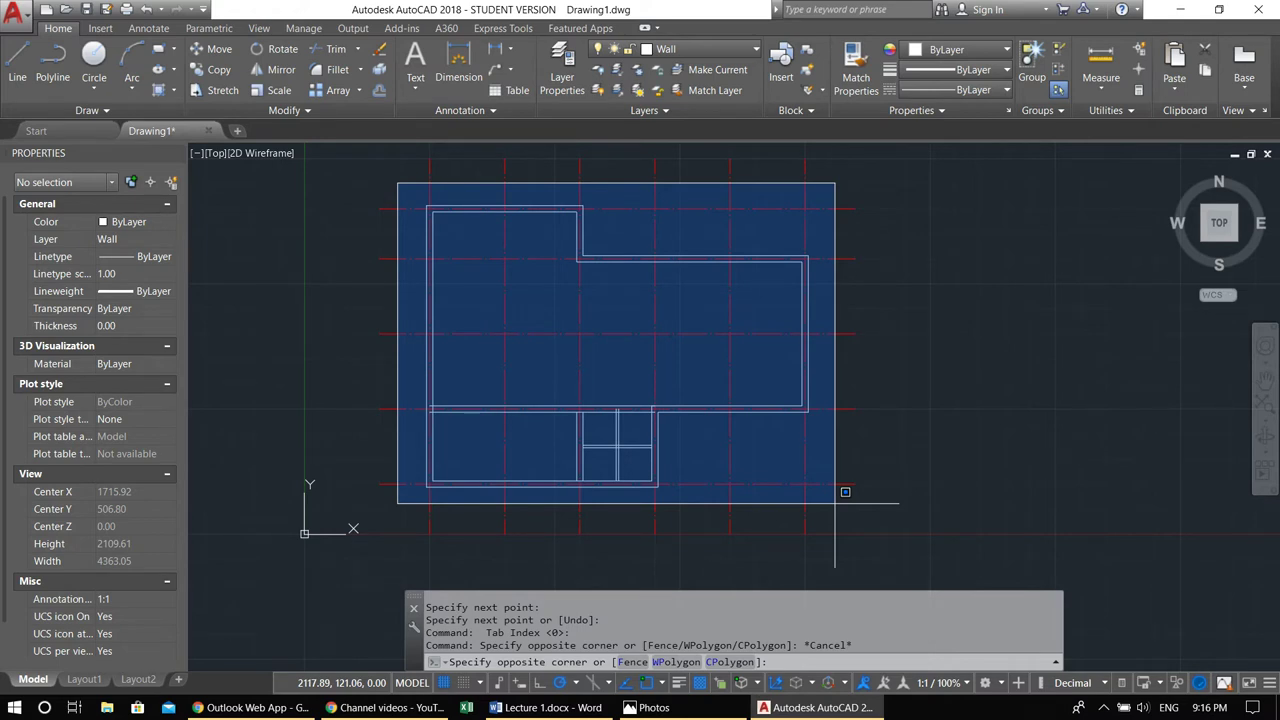
click(845, 491)
text(x)
key(Return)
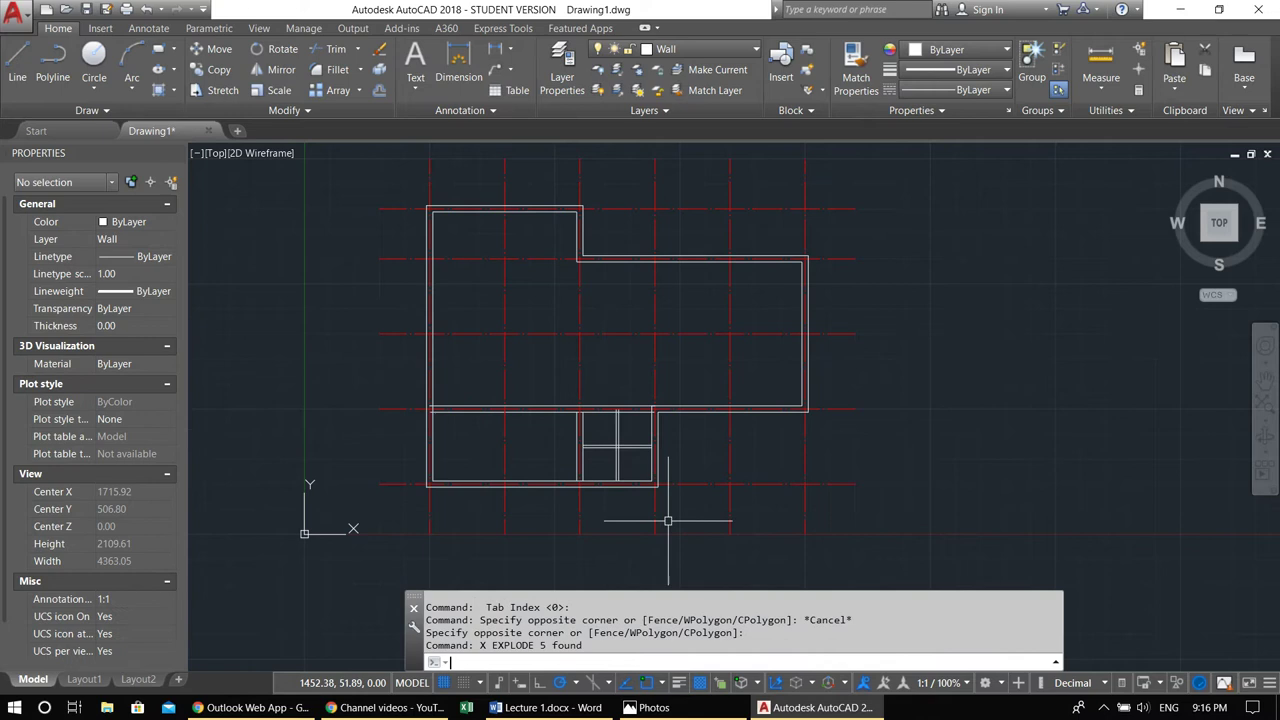
Try stretching the vertical outer-face line at the (1100,1100) corner down to the opposite wall face, and undo it
middle_drag(557, 439, 634, 333)
mouse_move(656, 257)
middle_down()
mouse_move(612, 319)
mouse_move(566, 336)
middle_up()
scroll(592, 229, up, 6)
key(Escape)
key(Escape)
key(Escape)
click(556, 312)
click(557, 321)
click(557, 359)
key(ctrl+z)
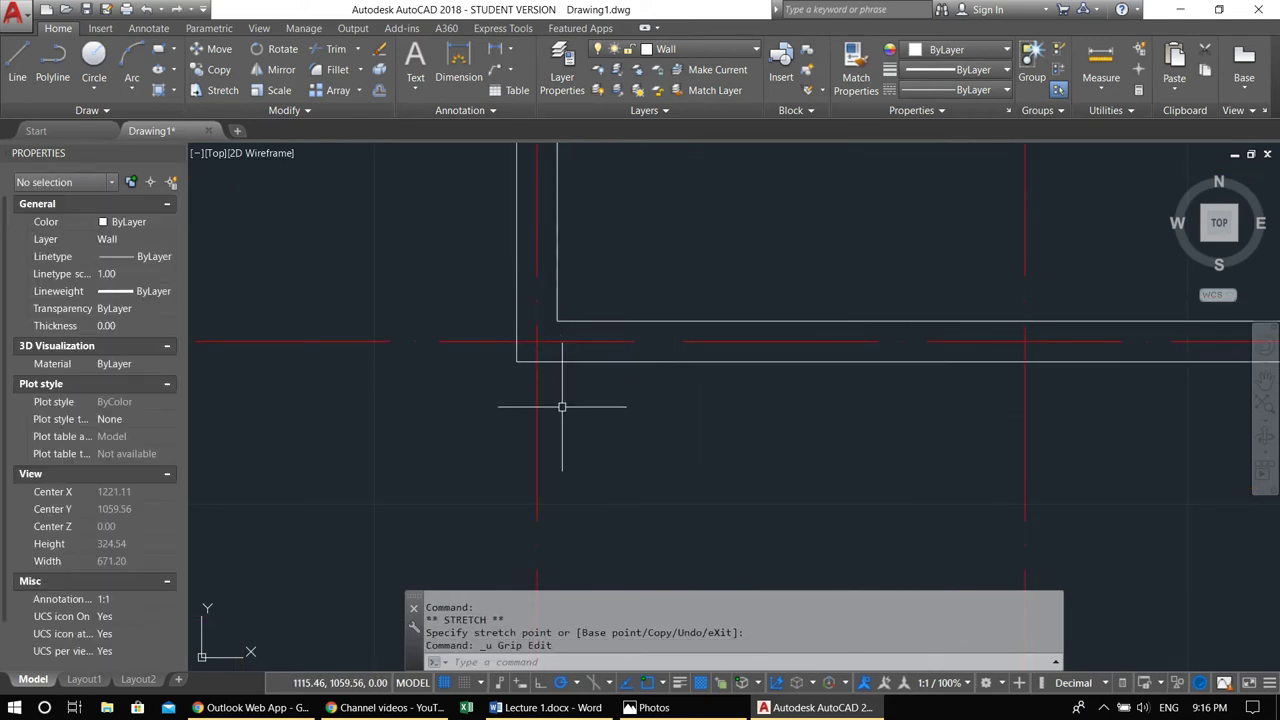
key(Escape)
key(Escape)
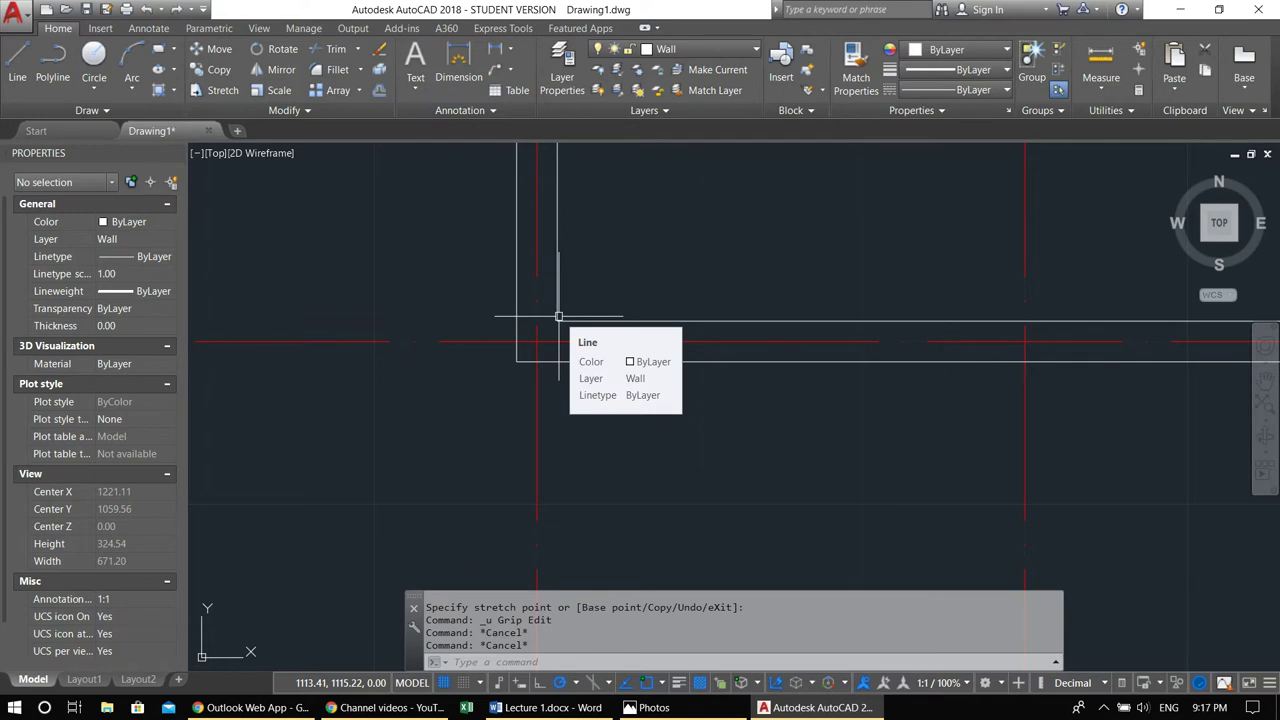
Extend the vertical outer-face line at the (1100,1100) corner across the horizontal wall to its lower face
text(ex)
key(Return)
key(Return)
click(558, 305)
click(558, 305)
scroll(550, 335, down, 4)
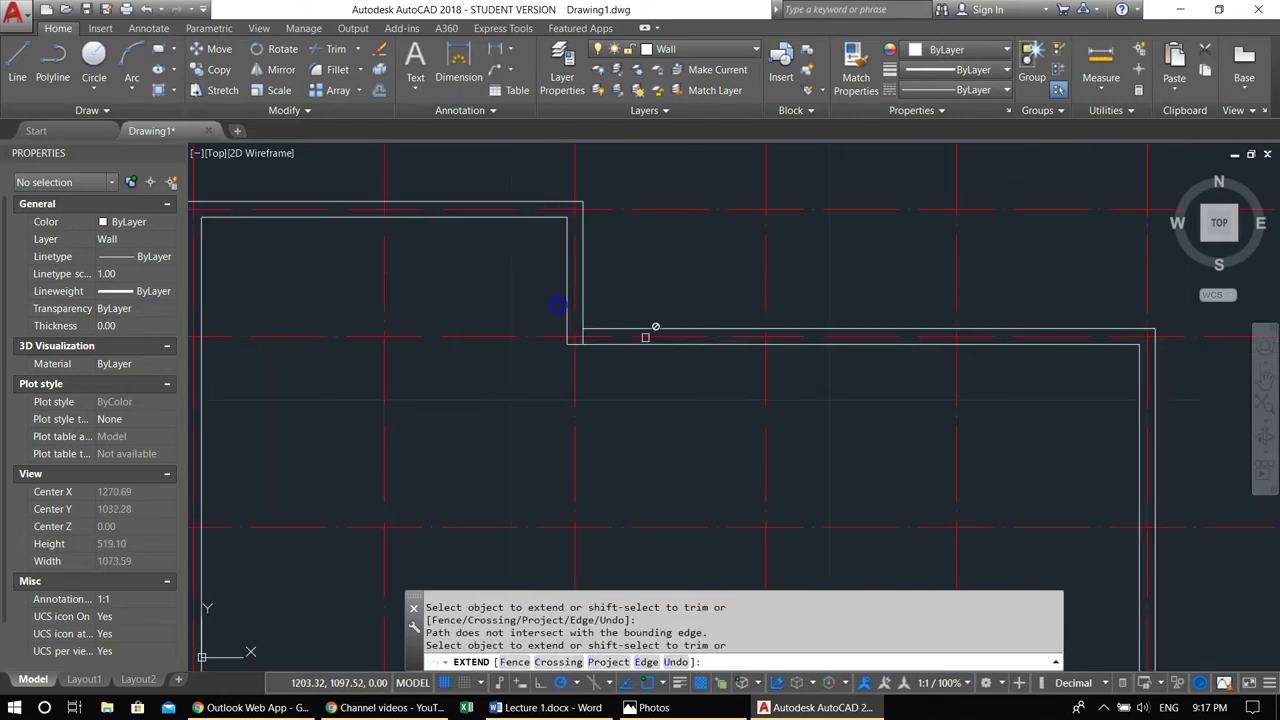
key(Escape)
key(Escape)
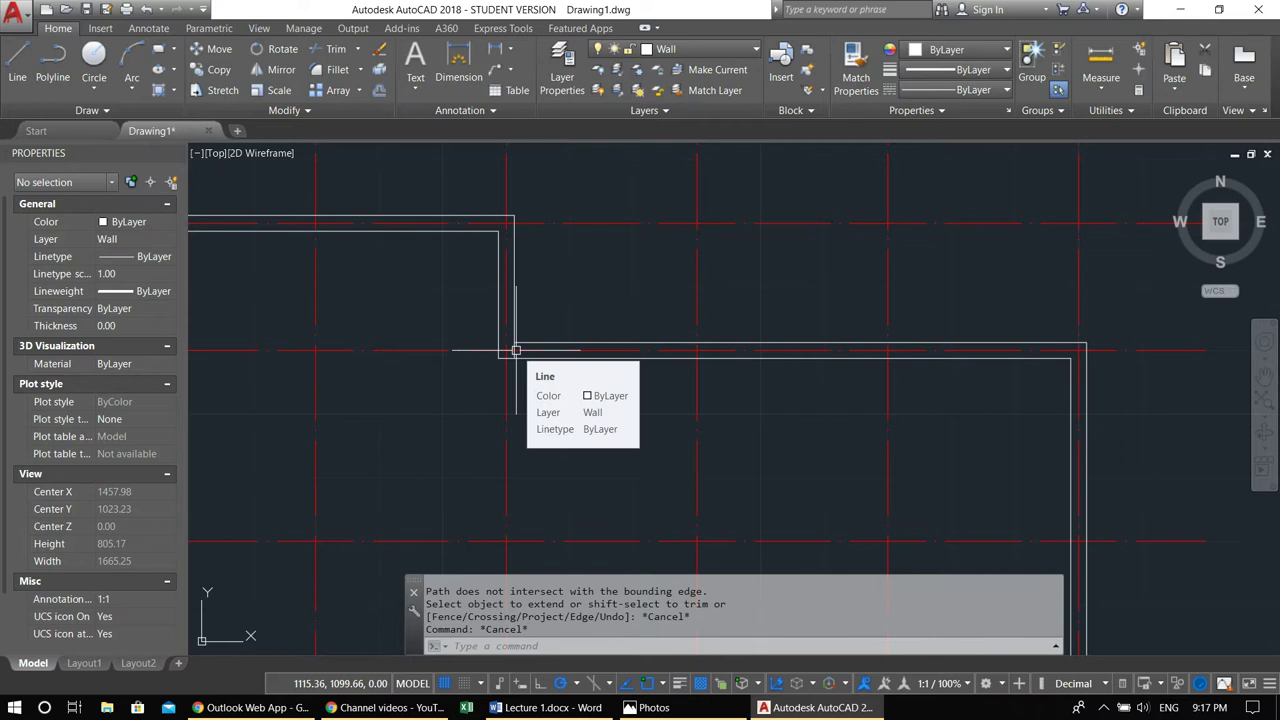
Offset the extended vertical wall line 275 units to the right
middle_drag(540, 300, 514, 300)
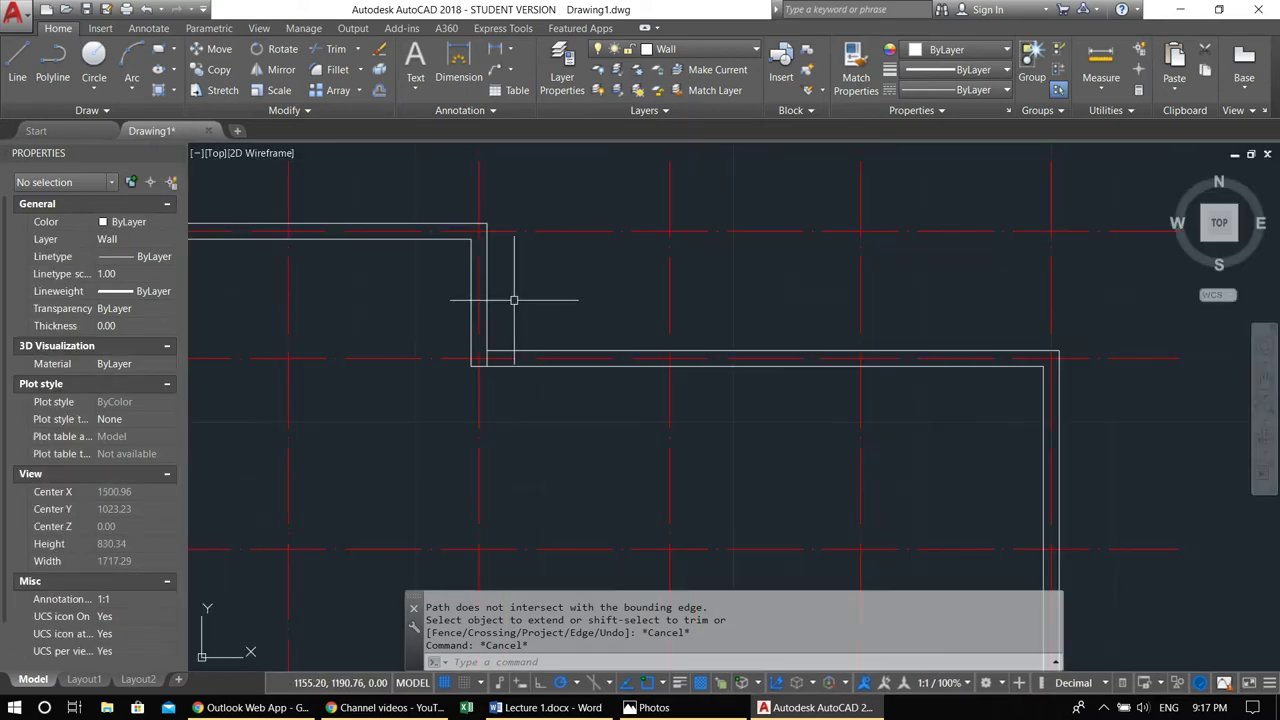
middle_drag(515, 312, 483, 318)
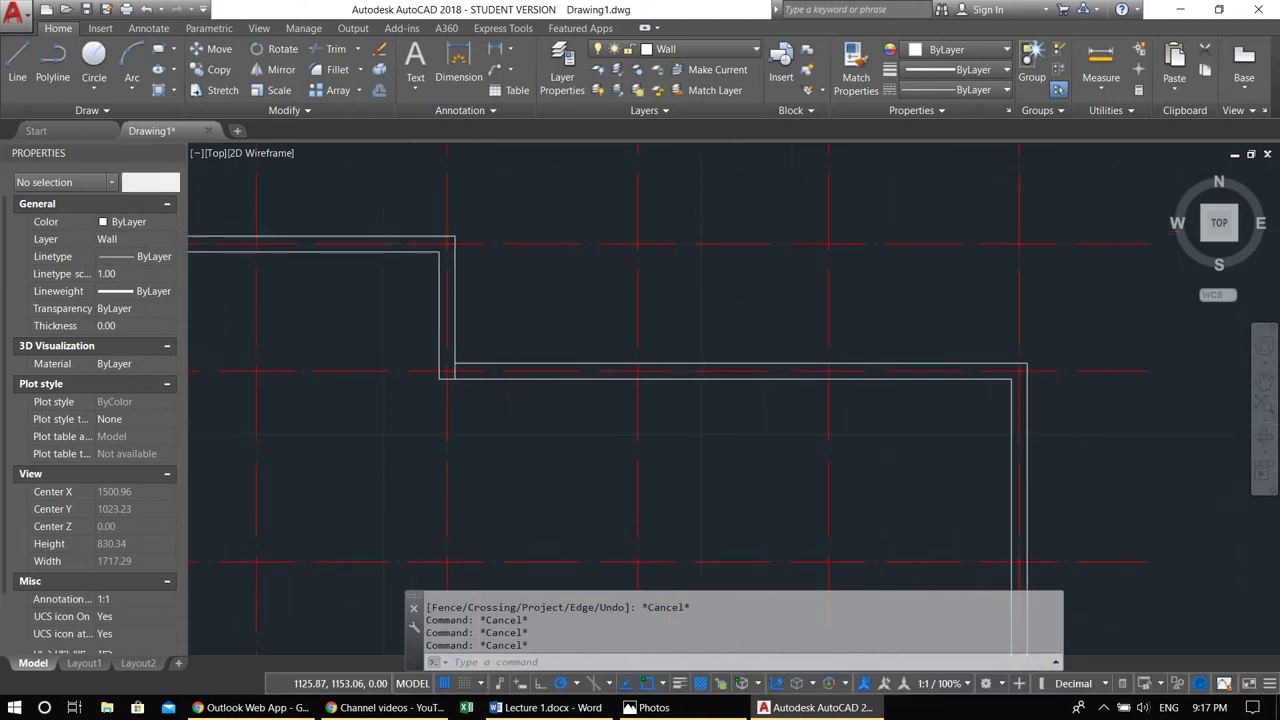
text(o)
key(Return)
text(275)
key(Return)
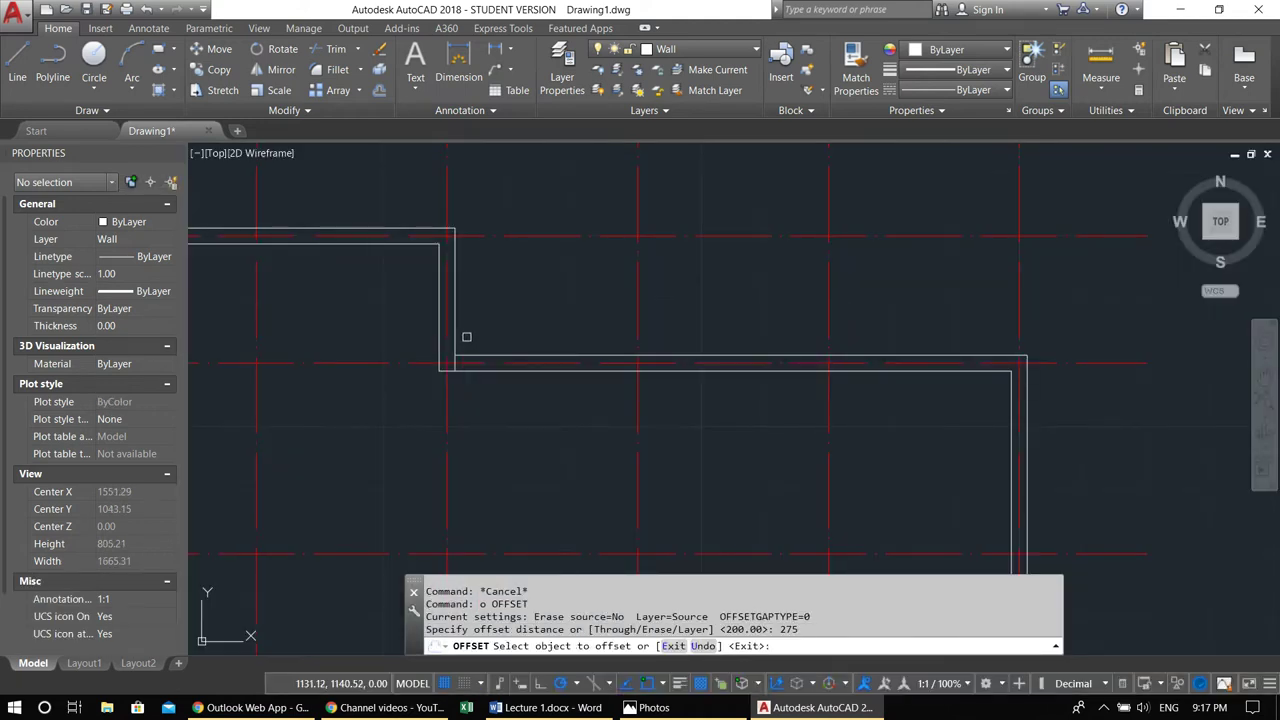
click(455, 340)
click(600, 325)
key(Escape)
key(Escape)
Offset the copied vertical line another 25 units to the right
text(O)
key(Return)
key(Return)
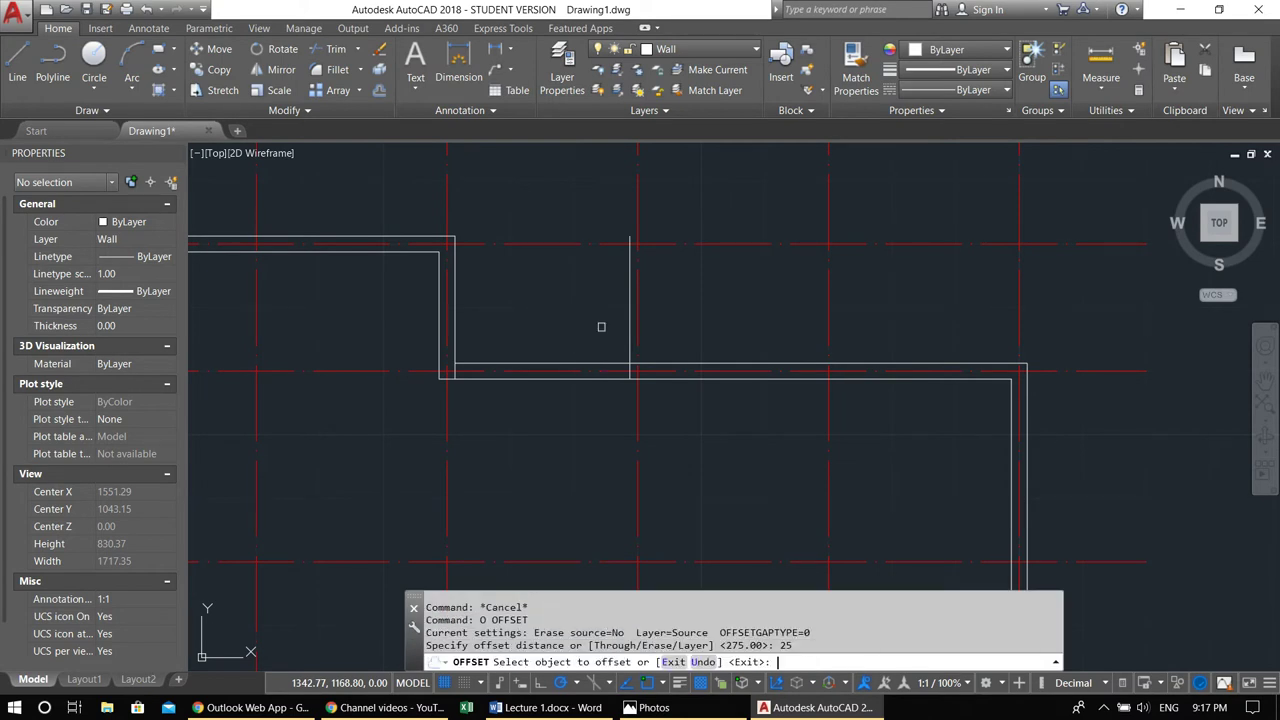
click(629, 334)
click(655, 332)
key(Escape)
Trim the parts of both offset lines above the horizontal wall, using its upper face as the cutting edge
text(tr)
key(Return)
click(657, 363)
key(Return)
click(645, 344)
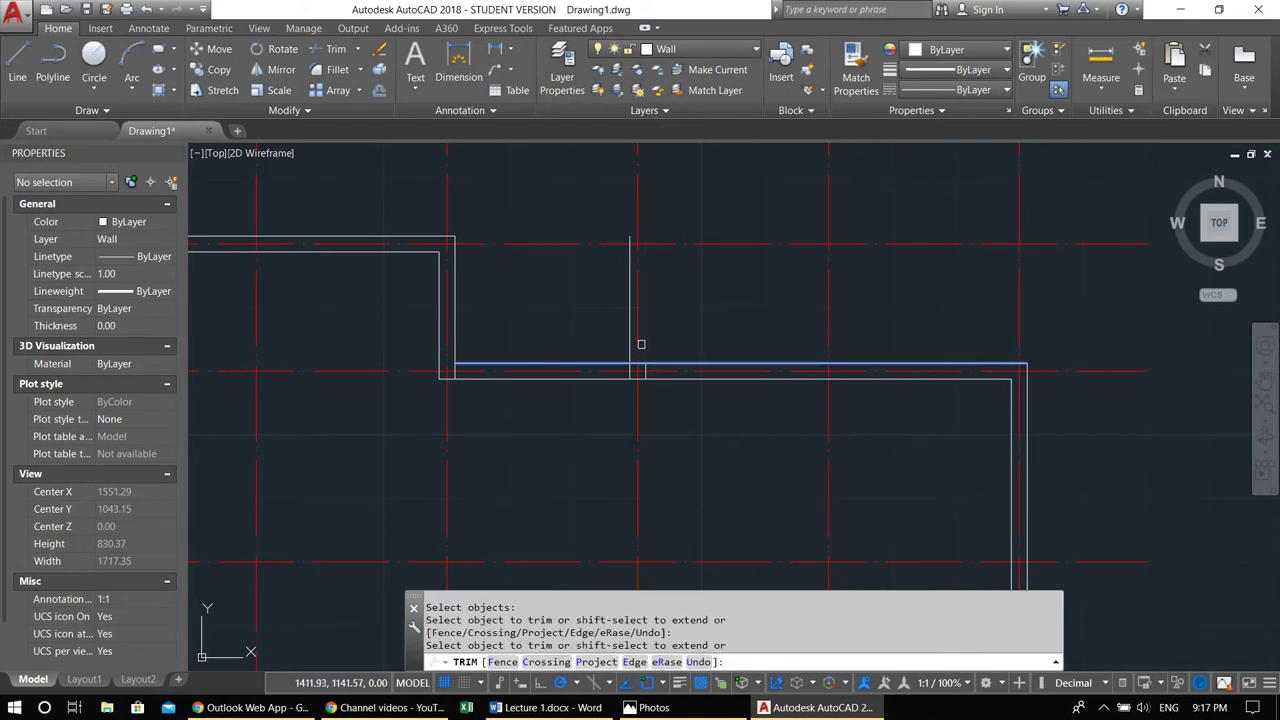
click(629, 341)
key(Escape)
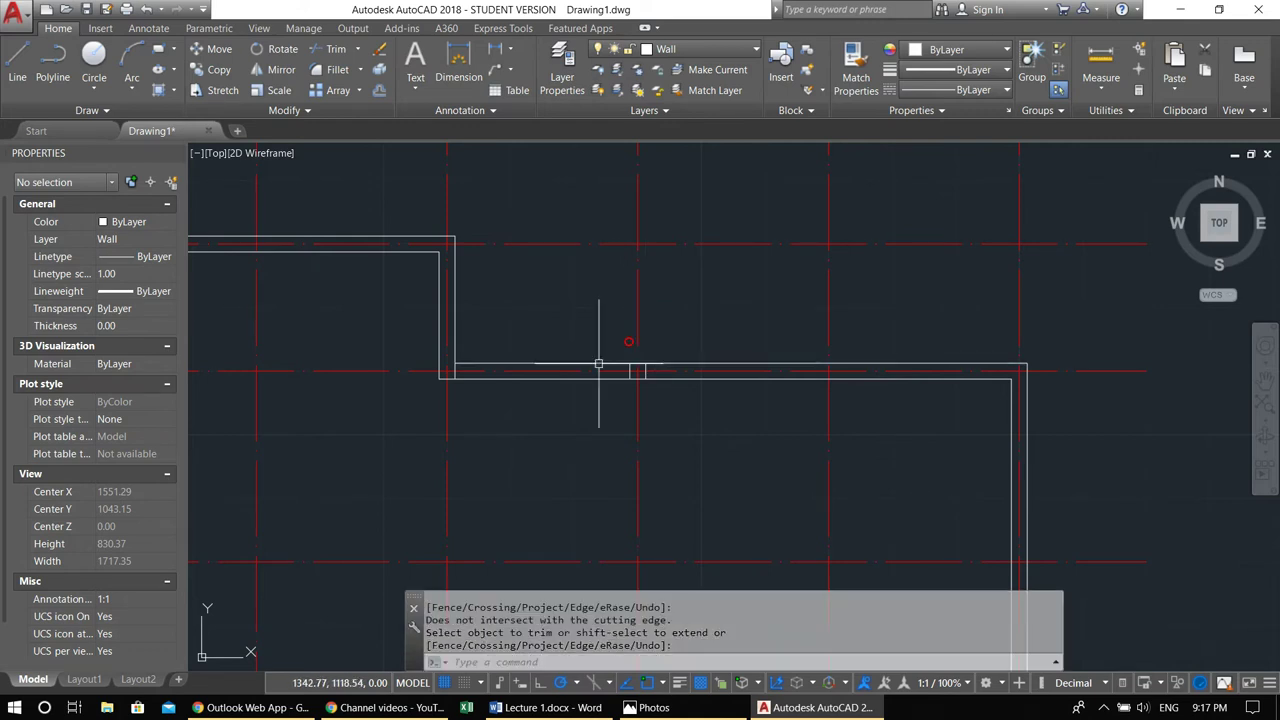
Lock the Axis layer
click(615, 50)
click(630, 89)
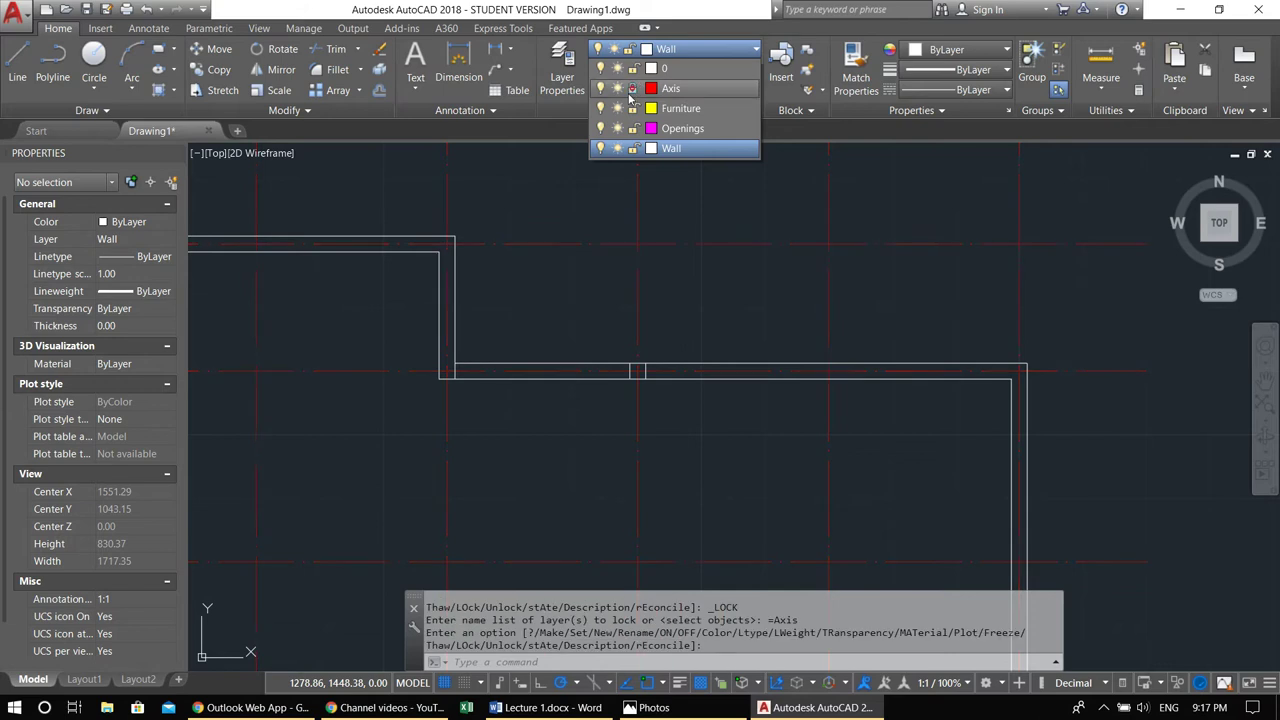
key(Escape)
key(Escape)
Trim both wall faces between the (1100,1100) corner and the first cross line to open a gap
text(tr)
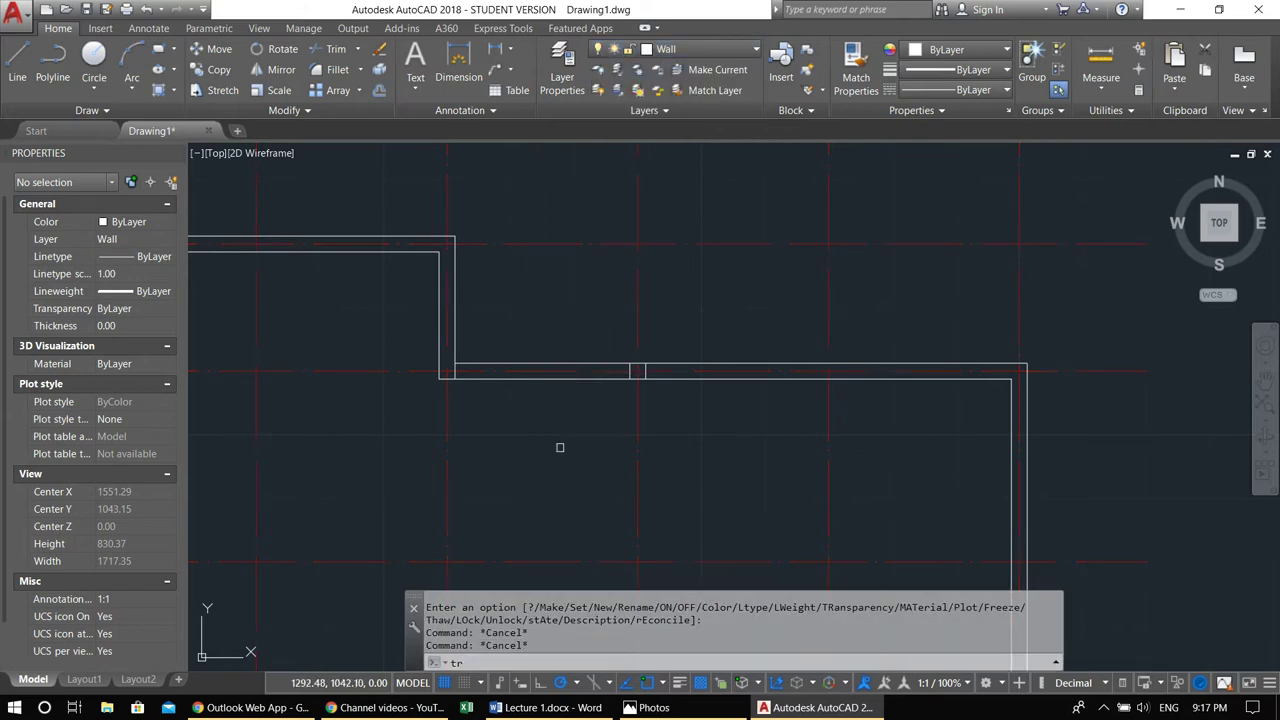
key(space)
key(space)
click(560, 448)
click(524, 302)
middle_drag(648, 391, 563, 375)
key(Escape)
key(Escape)
Offset the second cross line 275 units to the right along the upper wall
text(o)
key(Return)
text(27)
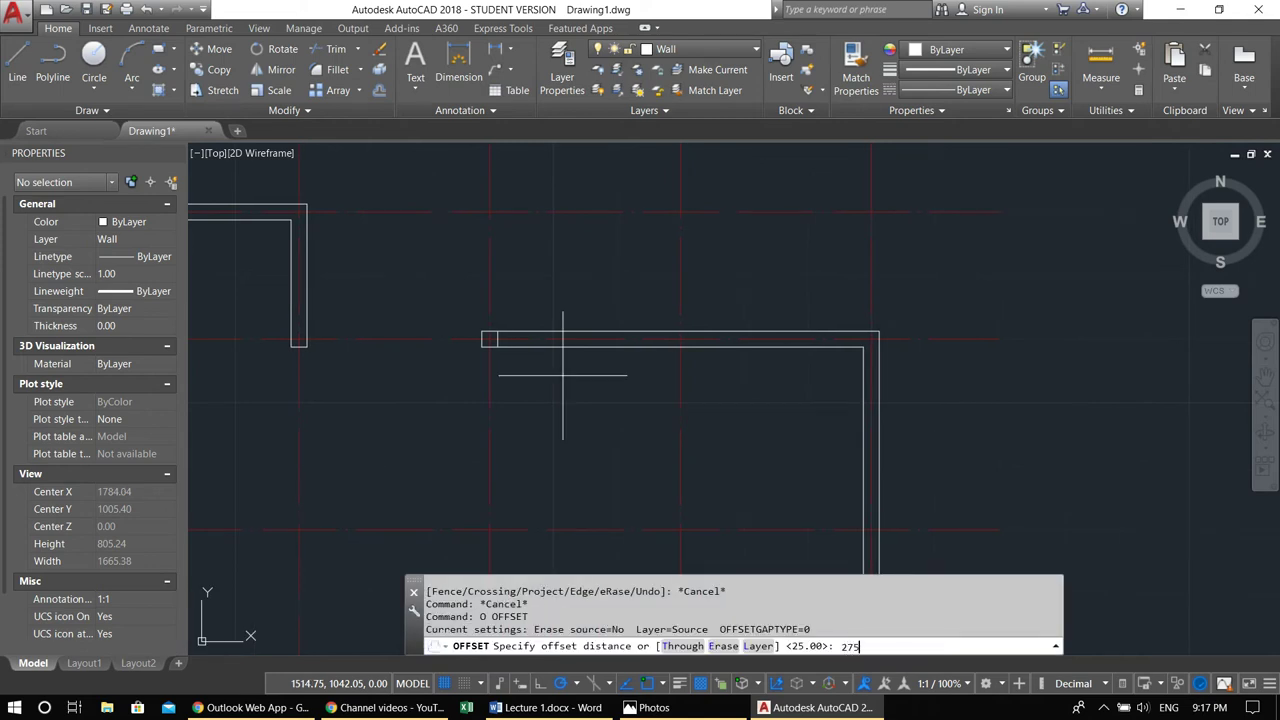
text(5)
key(Return)
click(497, 339)
click(629, 339)
key(Escape)
key(Escape)
Trim both wall faces between the second and third cross lines, leaving a separate square column
text(tr)
key(space)
key(space)
click(595, 421)
click(546, 266)
key(Escape)
key(Escape)
key(Escape)
Draw a short line across the right outer wall from the inner corner near (2000,500) to its outer face
scroll(550, 313, down, 1)
middle_drag(646, 355, 705, 284)
key(Escape)
key(Escape)
middle_drag(743, 341, 641, 273)
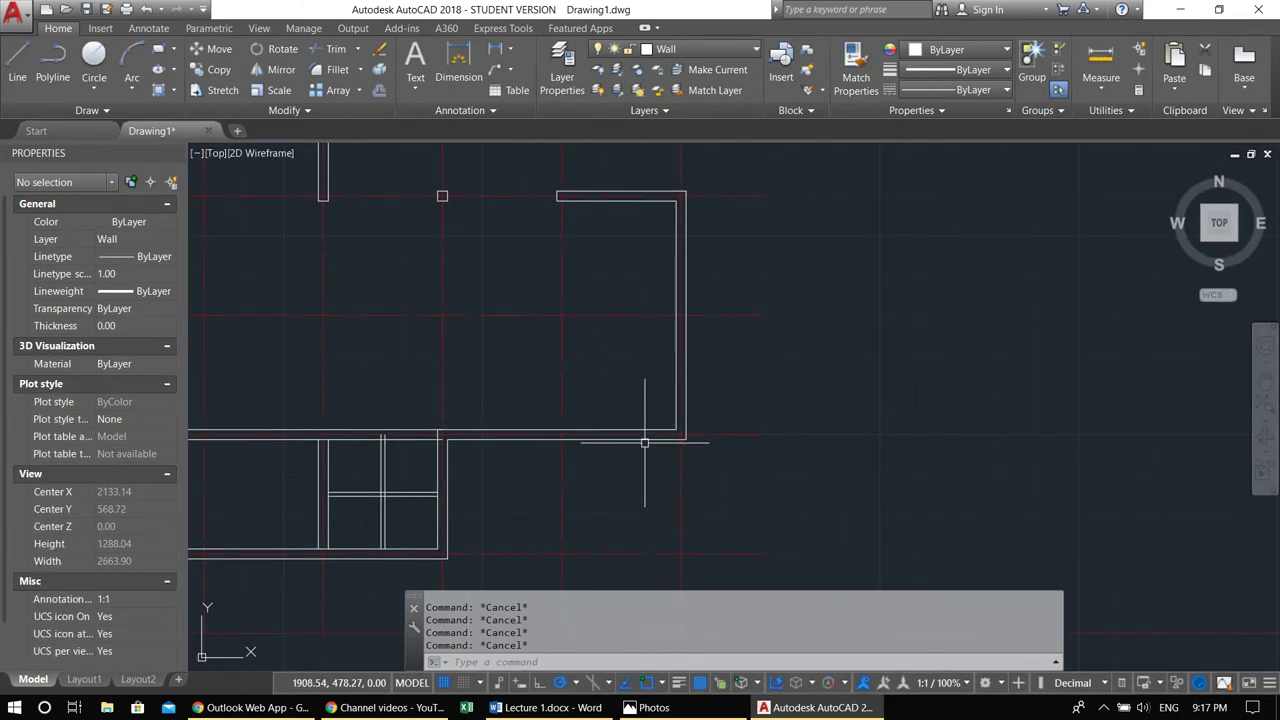
scroll(643, 440, up, 2)
middle_drag(677, 427, 632, 429)
text(l)
key(Return)
click(645, 422)
click(662, 425)
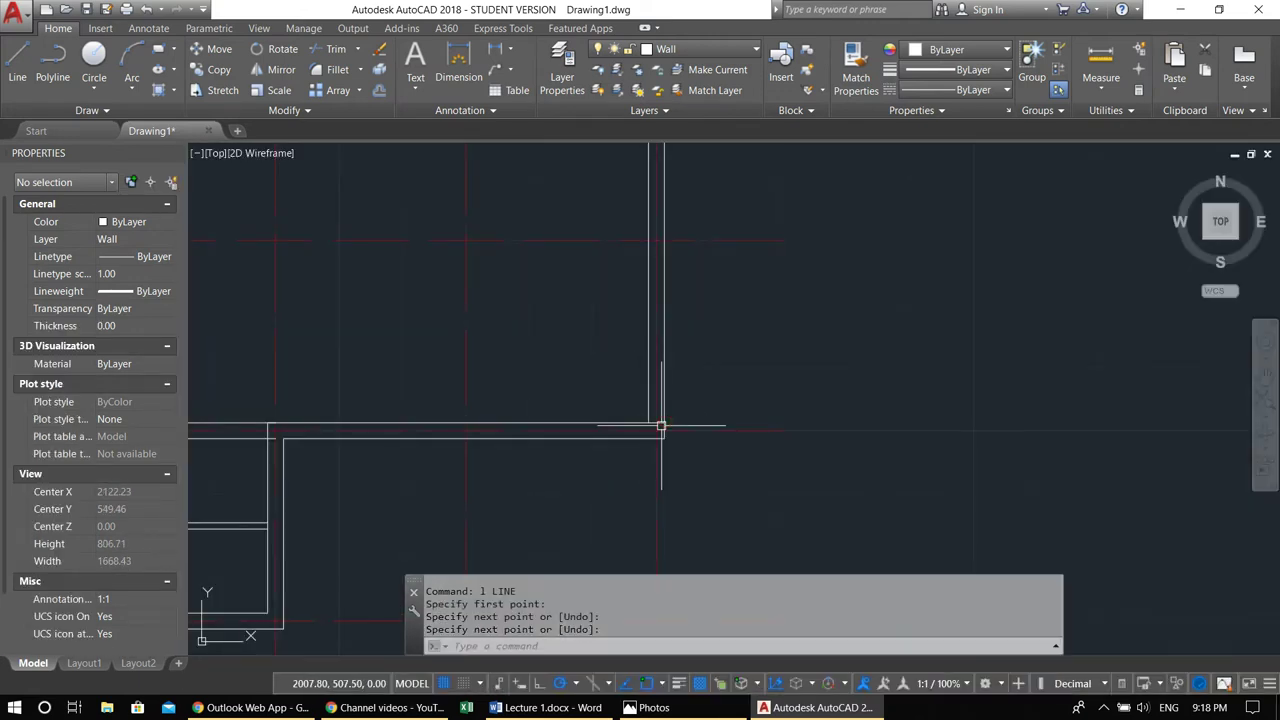
middle_drag(660, 426, 623, 451)
key(Return)
Offset the short cross line on the right outer wall 300 units upward along the wall
text(o)
key(Return)
text(300)
key(Return)
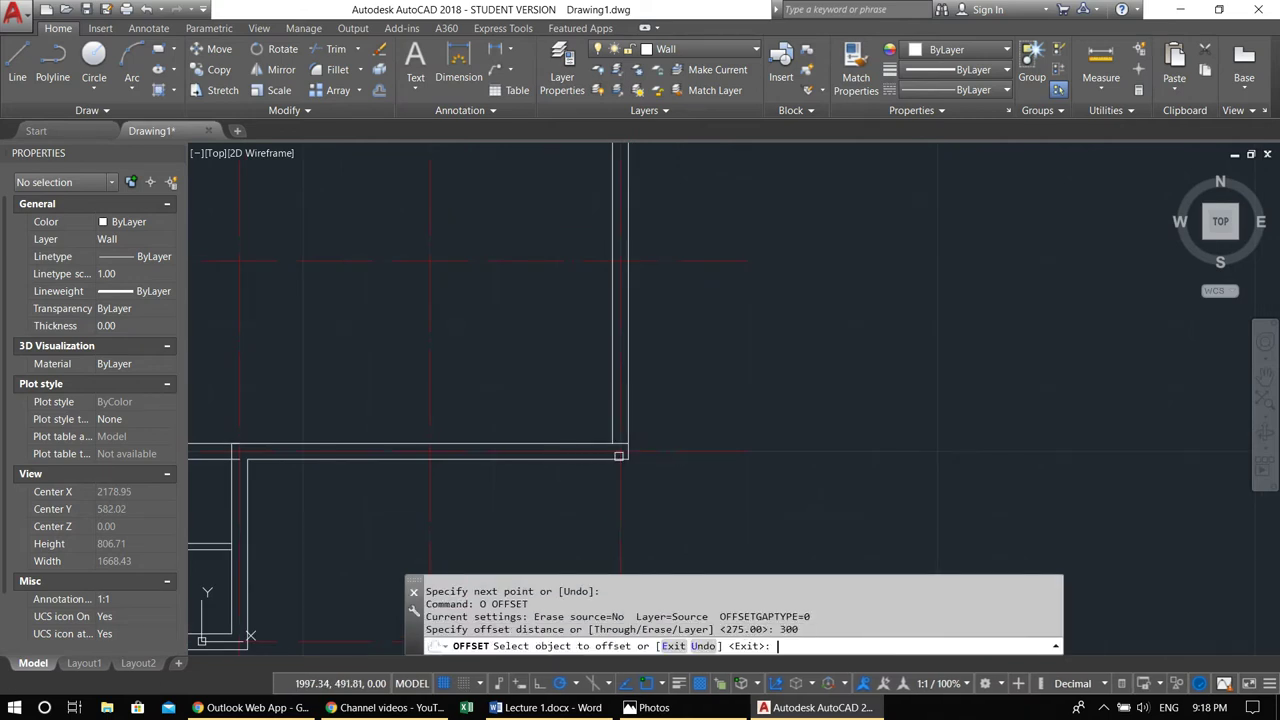
click(620, 446)
click(634, 357)
key(Escape)
key(Escape)
Trim both faces of the right outer wall between the lower corner and the offset cross line to open a gap
text(tr)
key(Return)
key(Return)
click(693, 362)
click(566, 326)
key(Escape)
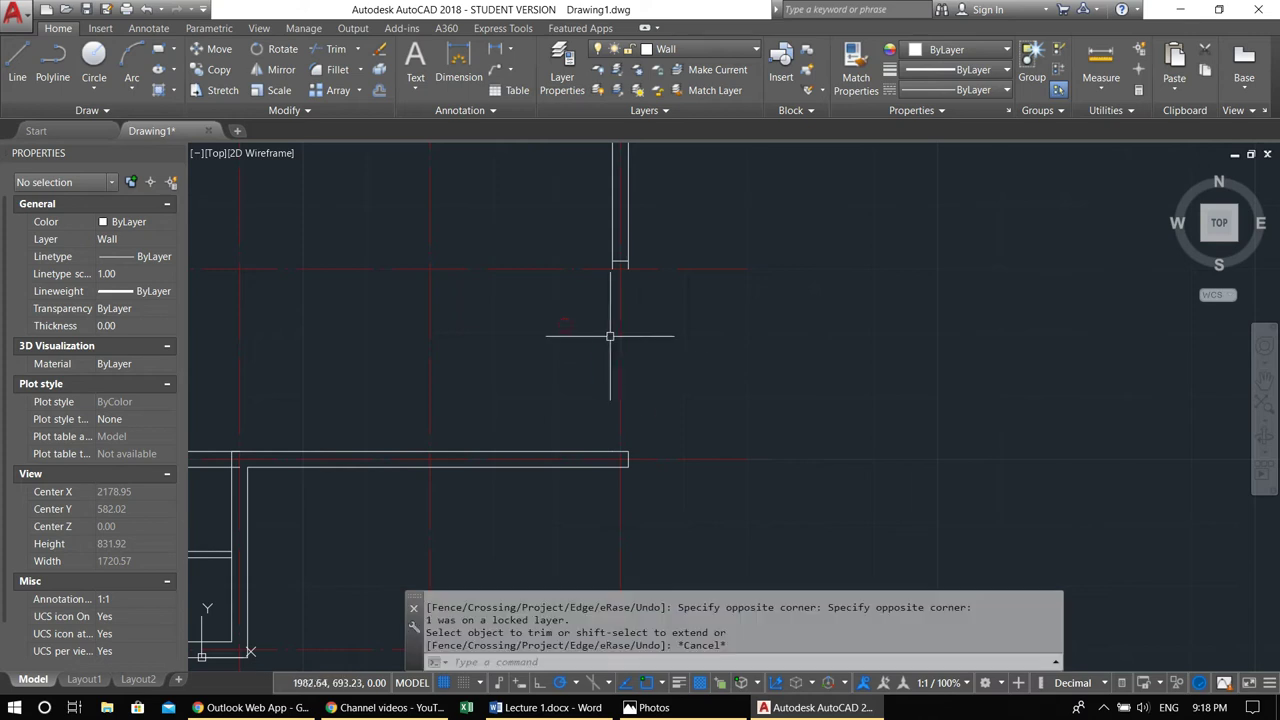
Trim the leftover wall stubs below the offset cross line so the right outer wall ends cleanly
scroll(633, 286, up, 3)
text(tr)
key(Return)
key(Return)
click(716, 357)
click(574, 294)
scroll(574, 294, down, 2)
middle_drag(574, 294, 689, 253)
key(Escape)
key(Escape)
scroll(495, 368, up, 4)
text(l)
key(Return)
click(499, 371)
key(Escape)
Extend the outer face of the small room's right wall across the horizontal wall to its upper face
text(ex)
key(Return)
key(Return)
click(500, 391)
click(502, 394)
key(Escape)
key(Escape)
key(Escape)
Offset the extended right face of the small room 100 units to the right
middle_drag(594, 432, 560, 414)
text(o)
key(Return)
key(Escape)
key(Escape)
key(Escape)
key(Return)
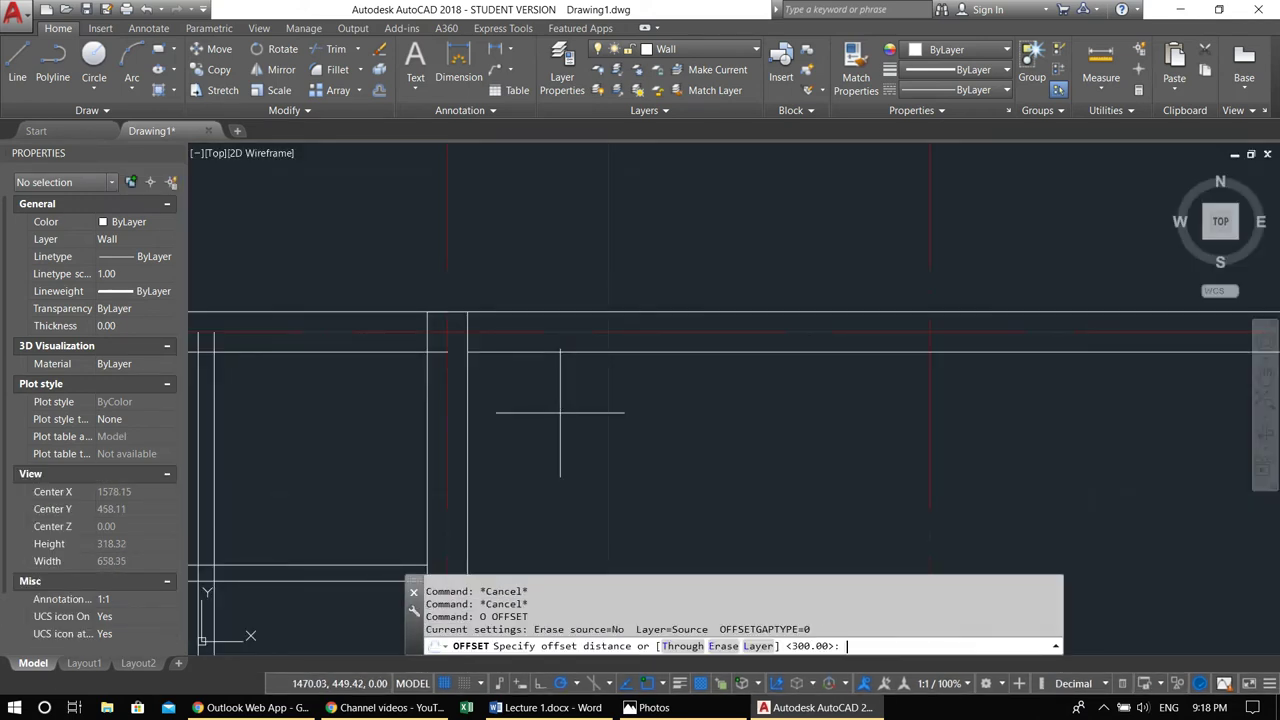
key(Return)
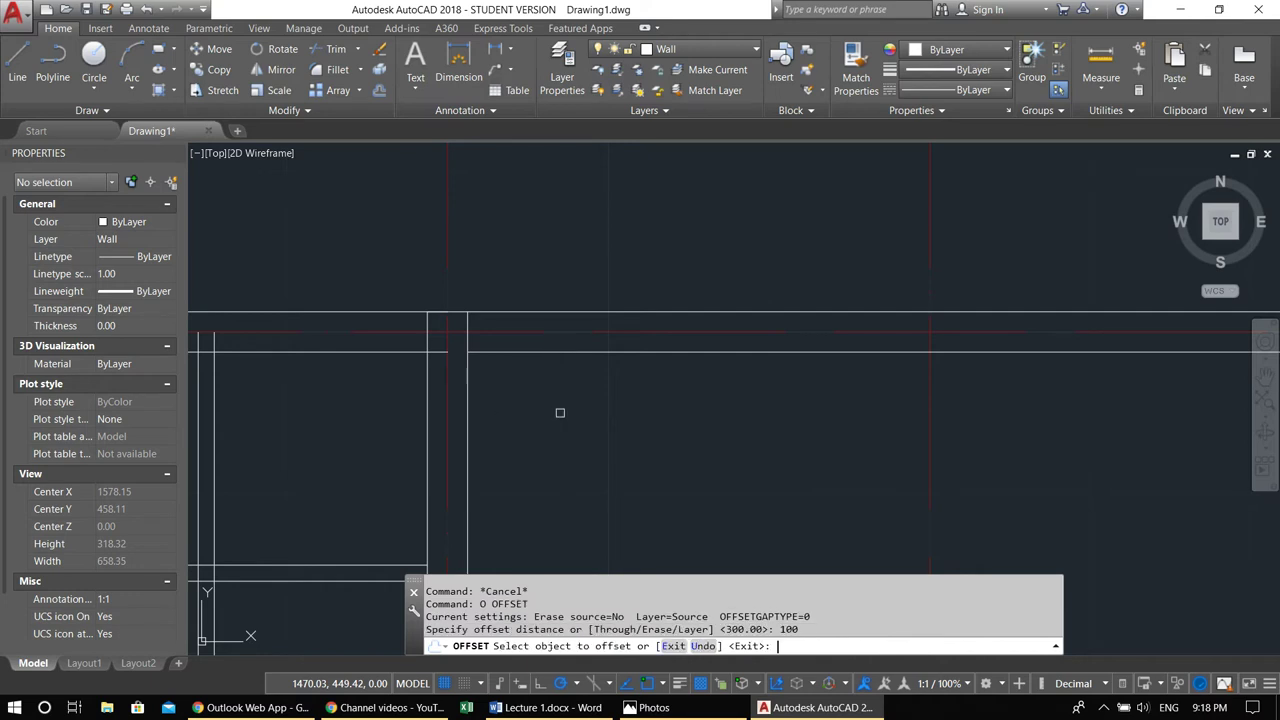
click(469, 390)
click(614, 377)
key(Escape)
key(Escape)
Trim the offset line below the horizontal wall and both wall faces beside the small room to open a 100-unit gap
text(tr)
key(Return)
key(Return)
click(671, 446)
click(592, 404)
click(582, 395)
click(541, 276)
Trim the overlapping lines inside the horizontal wall at the small room's upper-right corner and at the partition's upper end
middle_drag(503, 344, 640, 338)
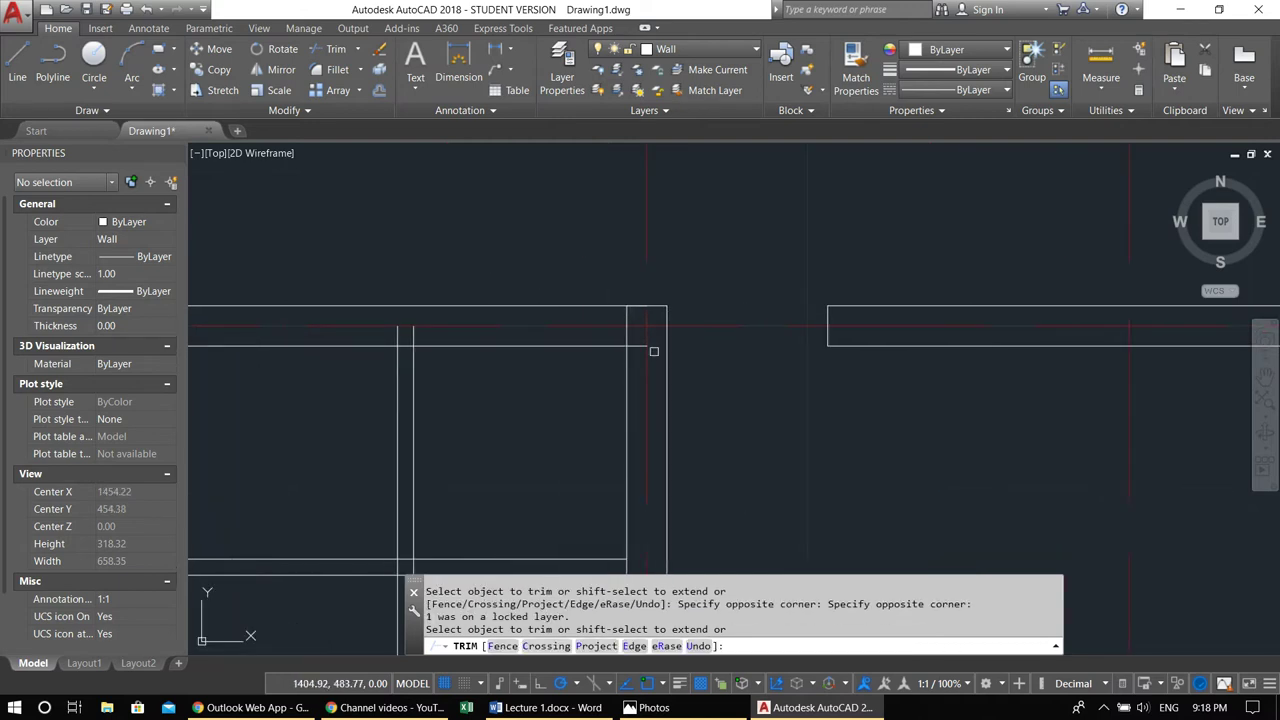
click(640, 337)
click(640, 337)
click(626, 328)
click(457, 336)
click(381, 335)
scroll(464, 346, down, 2)
mouse_move(506, 351)
middle_down()
mouse_move(716, 351)
mouse_move(686, 397)
middle_up()
key(Escape)
key(Escape)
scroll(729, 359, down, 2)
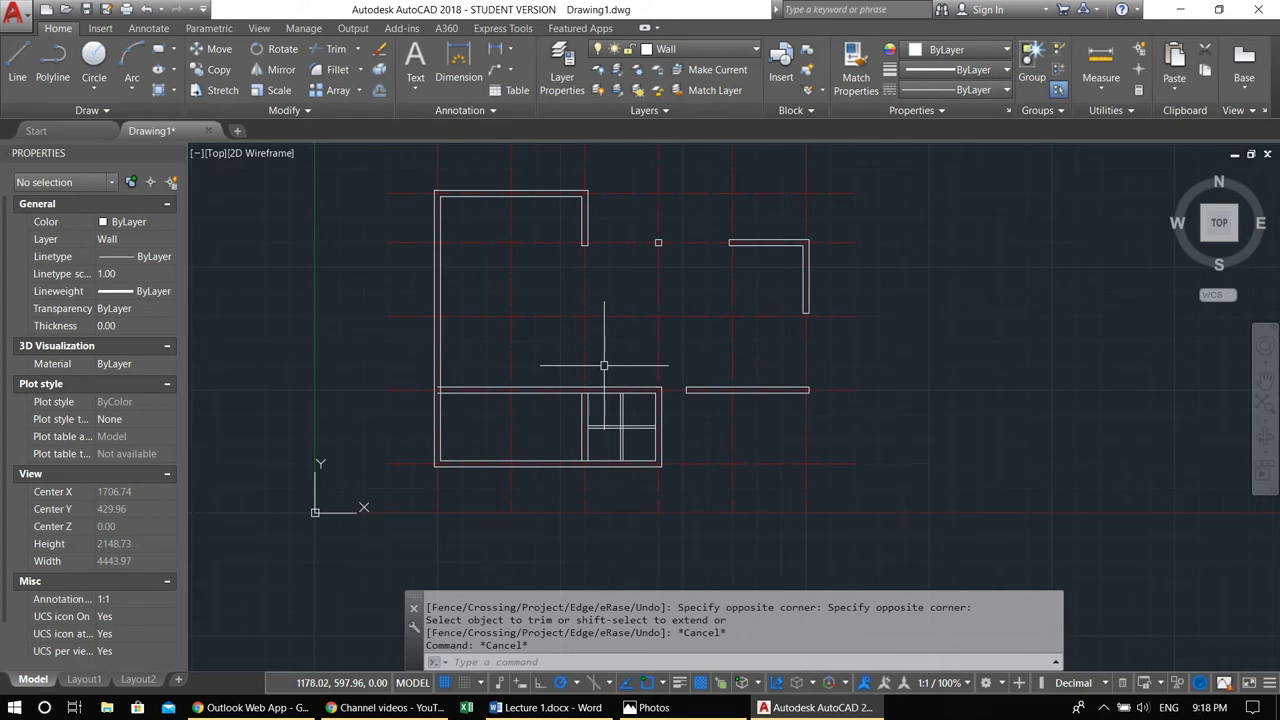
Extend the left face of the small room's left wall across the horizontal wall to its upper face
scroll(564, 407, up, 5)
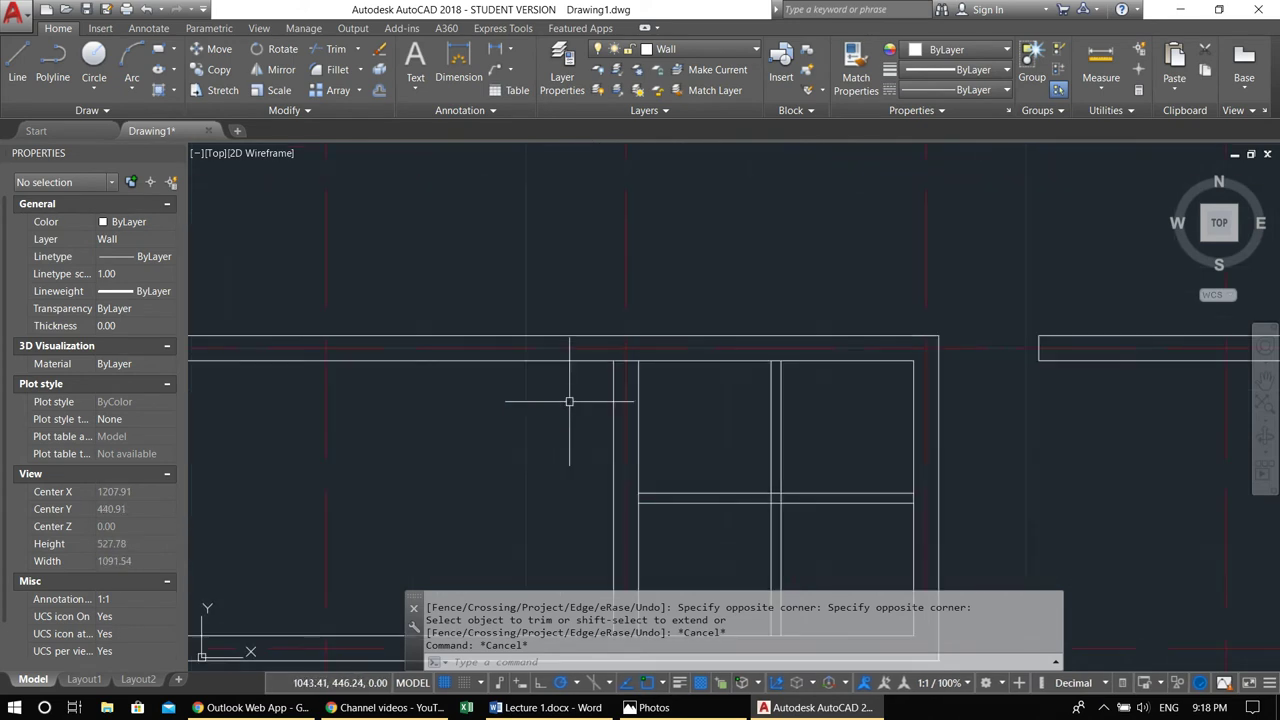
text(ex)
key(Return)
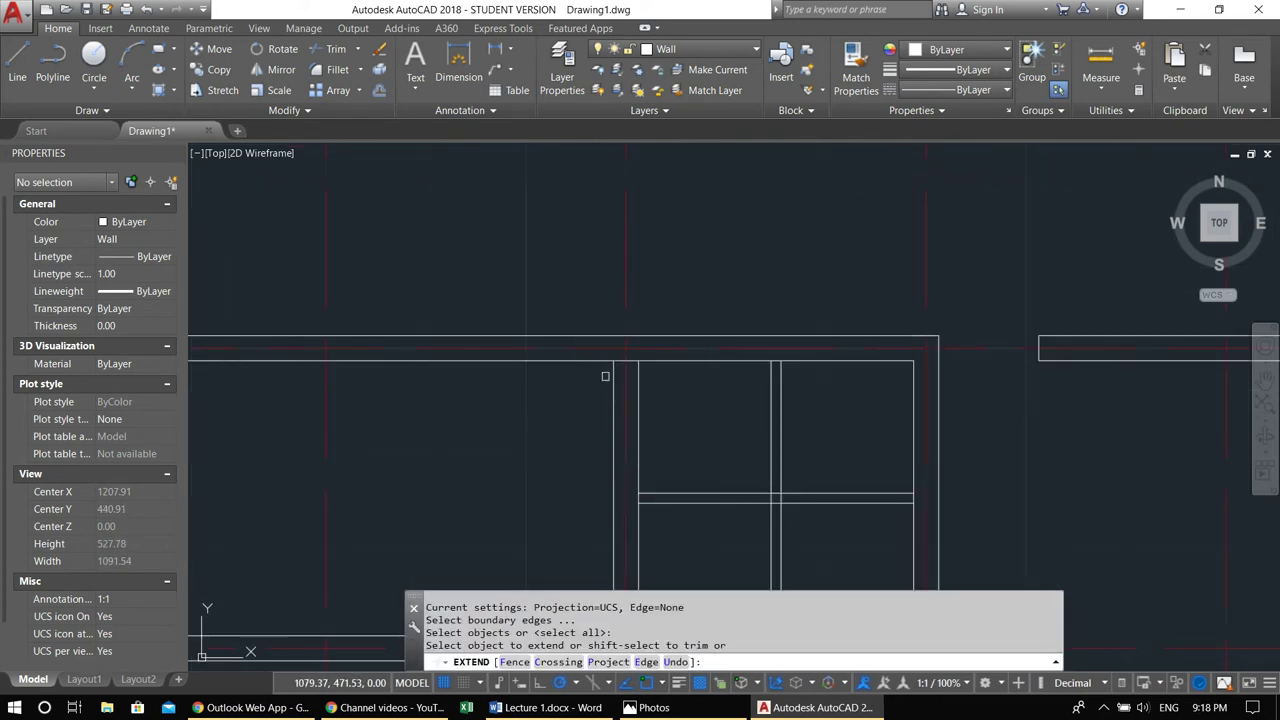
click(612, 377)
key(Escape)
key(Escape)
Offset the extended left face of the small room 100 units to the left
middle_drag(574, 417, 661, 410)
text(o)
key(Return)
text(100)
key(Return)
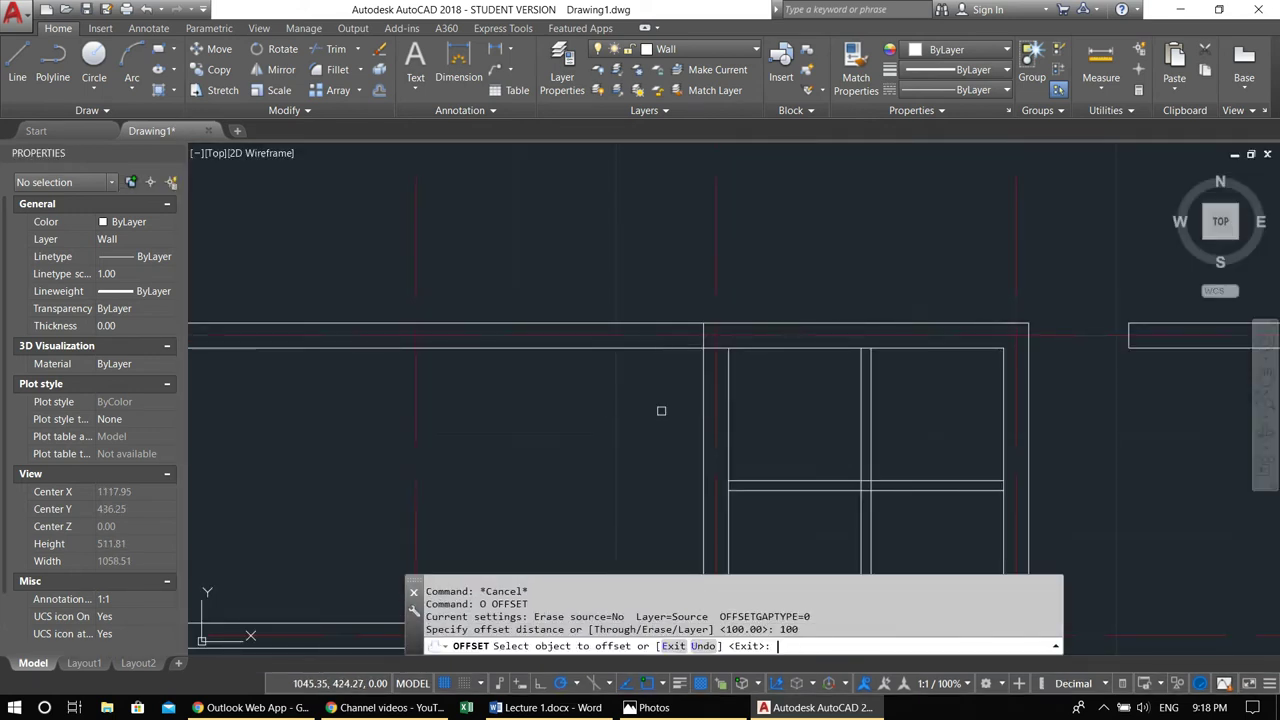
click(704, 410)
click(660, 420)
key(Escape)
key(Escape)
Trim the part of the offset line that hangs below the horizontal wall, keeping only the short cross line
middle_drag(660, 420, 611, 398)
text(tr)
key(Return)
click(582, 422)
click(577, 421)
click(572, 317)
key(Return)
click(586, 407)
click(463, 359)
key(Escape)
key(Escape)
Trim both horizontal wall faces between the offset cross line and the small room to open a 100-unit gap
text(tr)
key(Return)
key(Return)
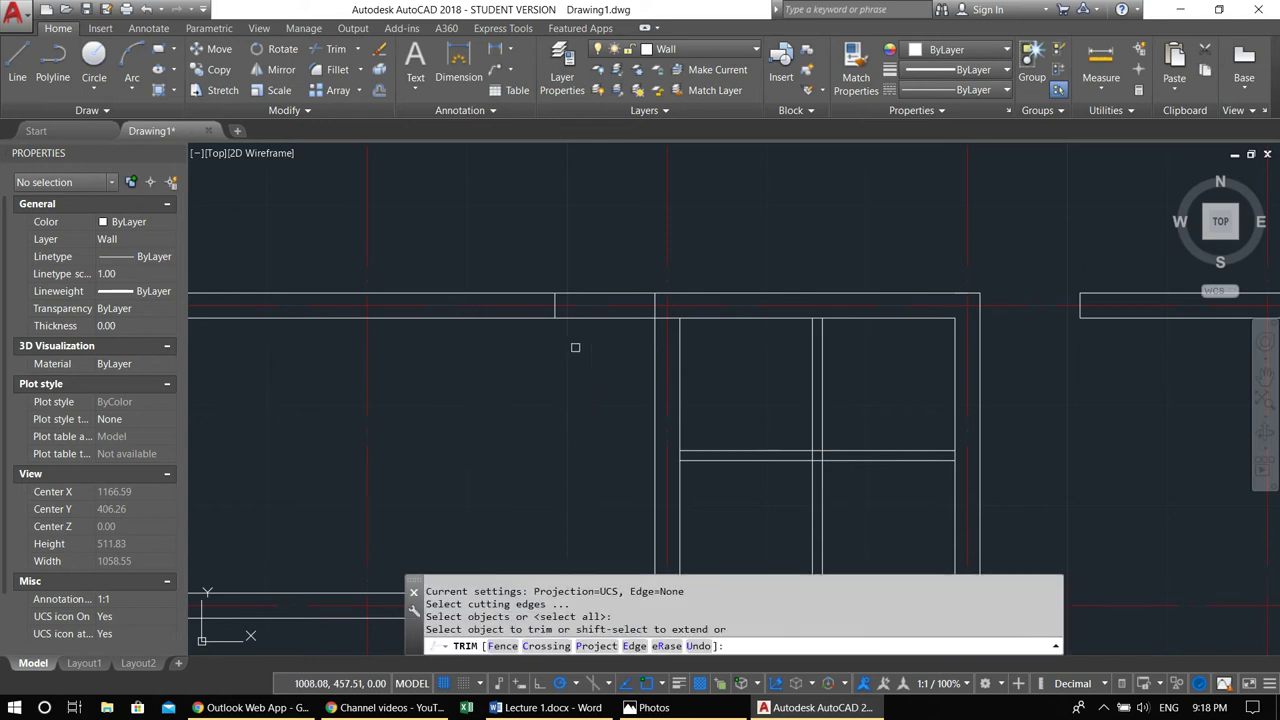
key(ctrl+z)
click(626, 360)
click(574, 220)
key(Escape)
key(Escape)
key(Escape)
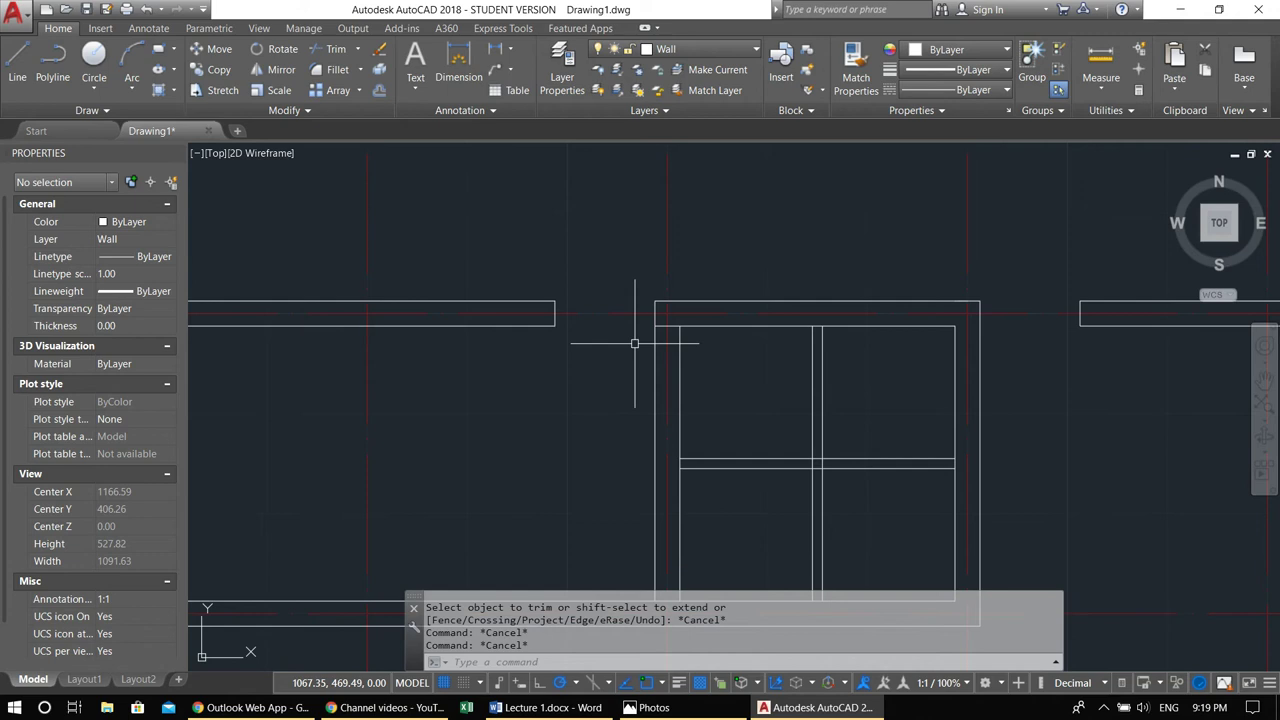
Save the drawing as CW1.5_A_I in the Documents folder
middle_click(586, 372)
middle_click(586, 372)
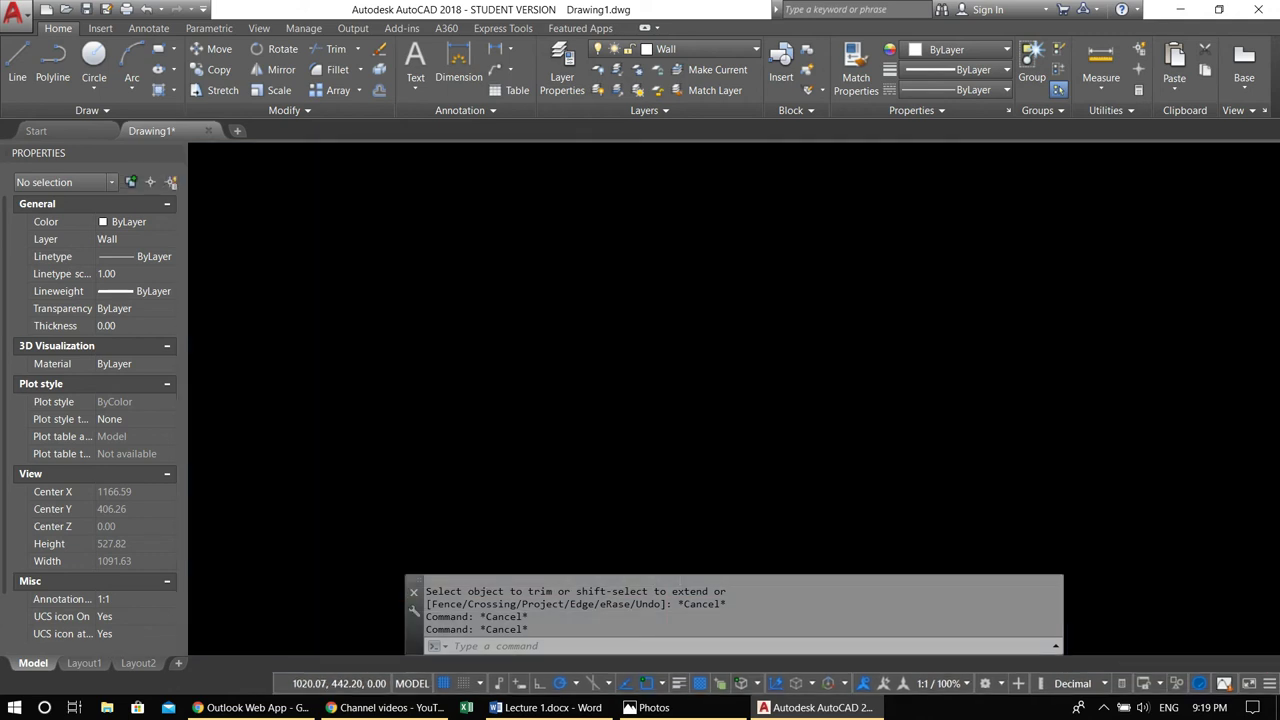
middle_drag(603, 403, 568, 355)
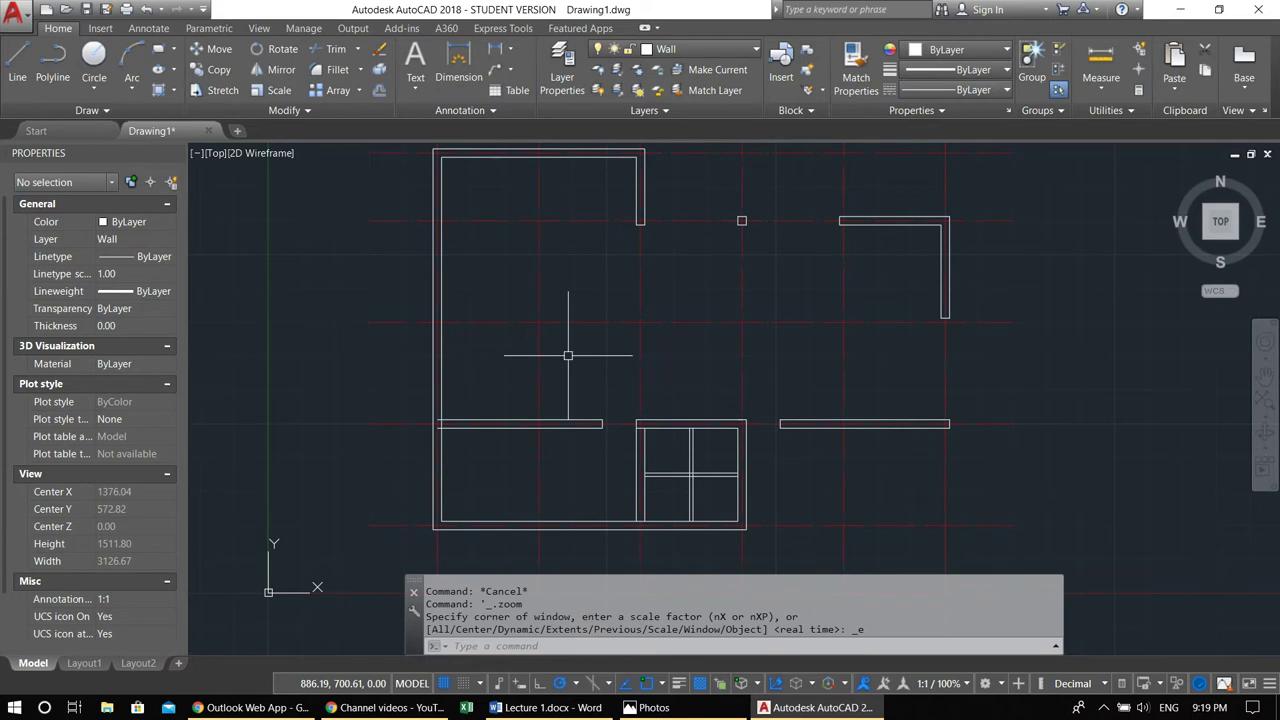
click(15, 12)
click(70, 216)
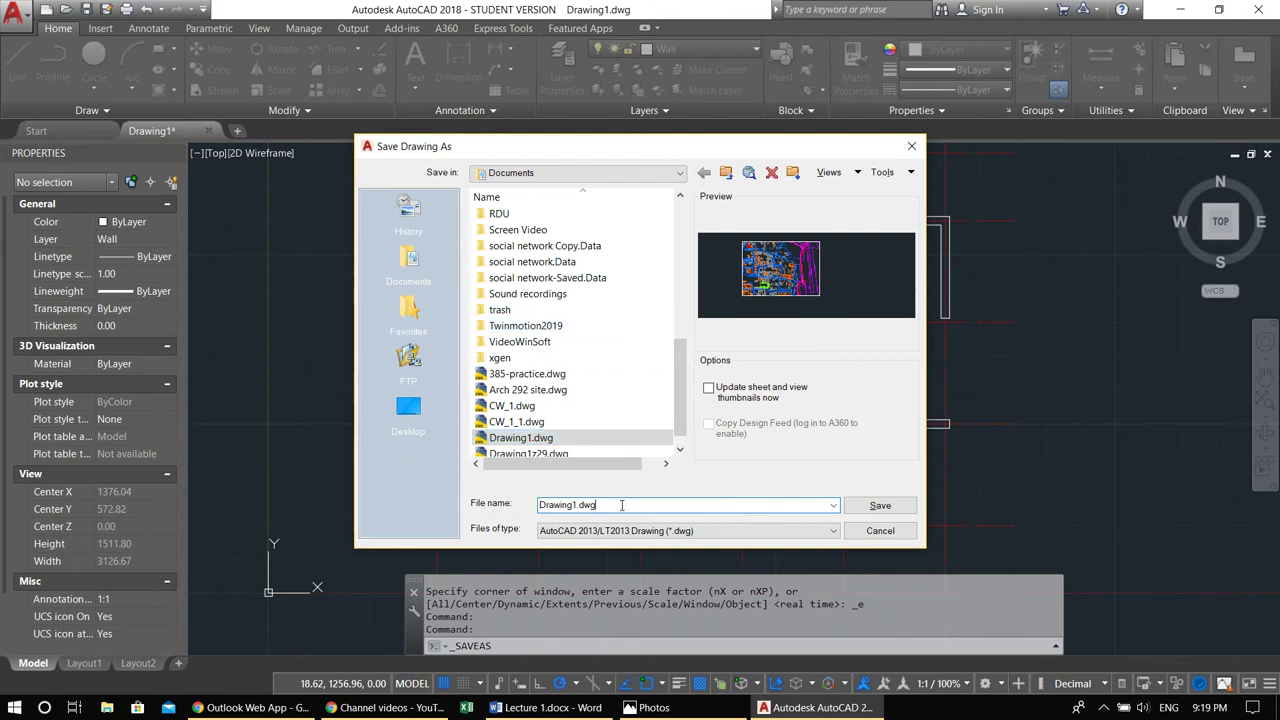
text(CW)
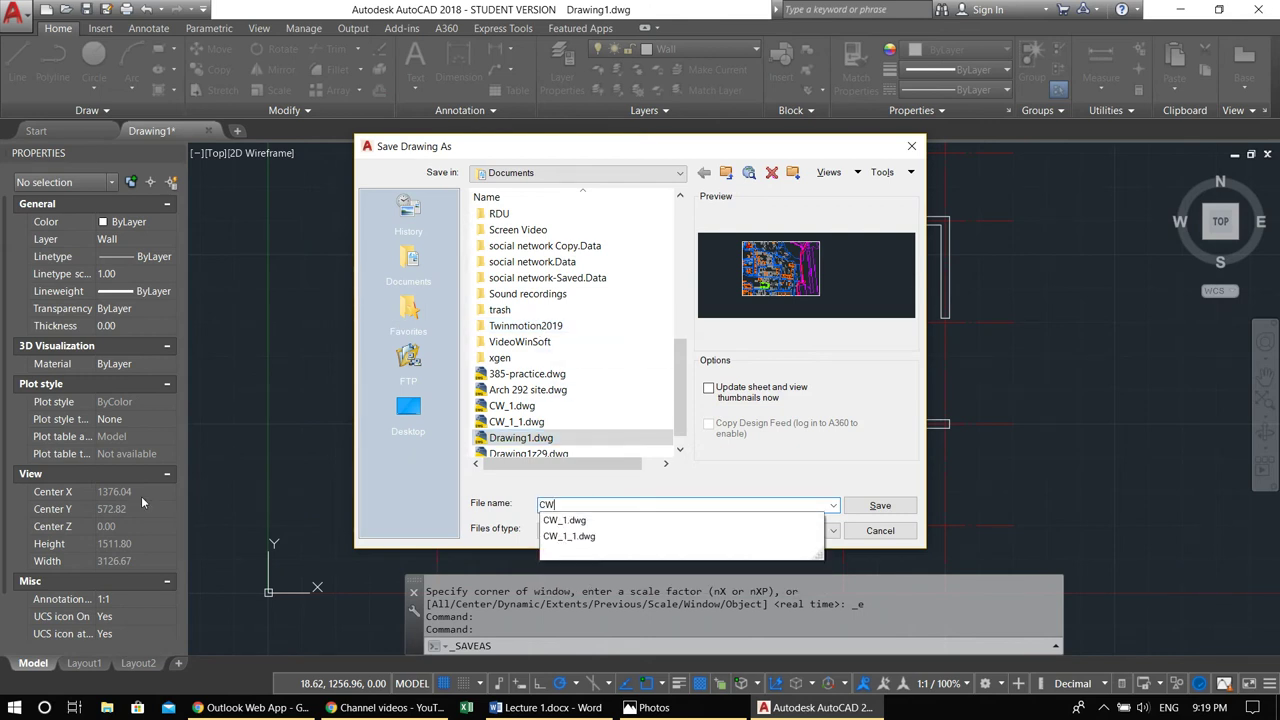
text(1.5_A_)
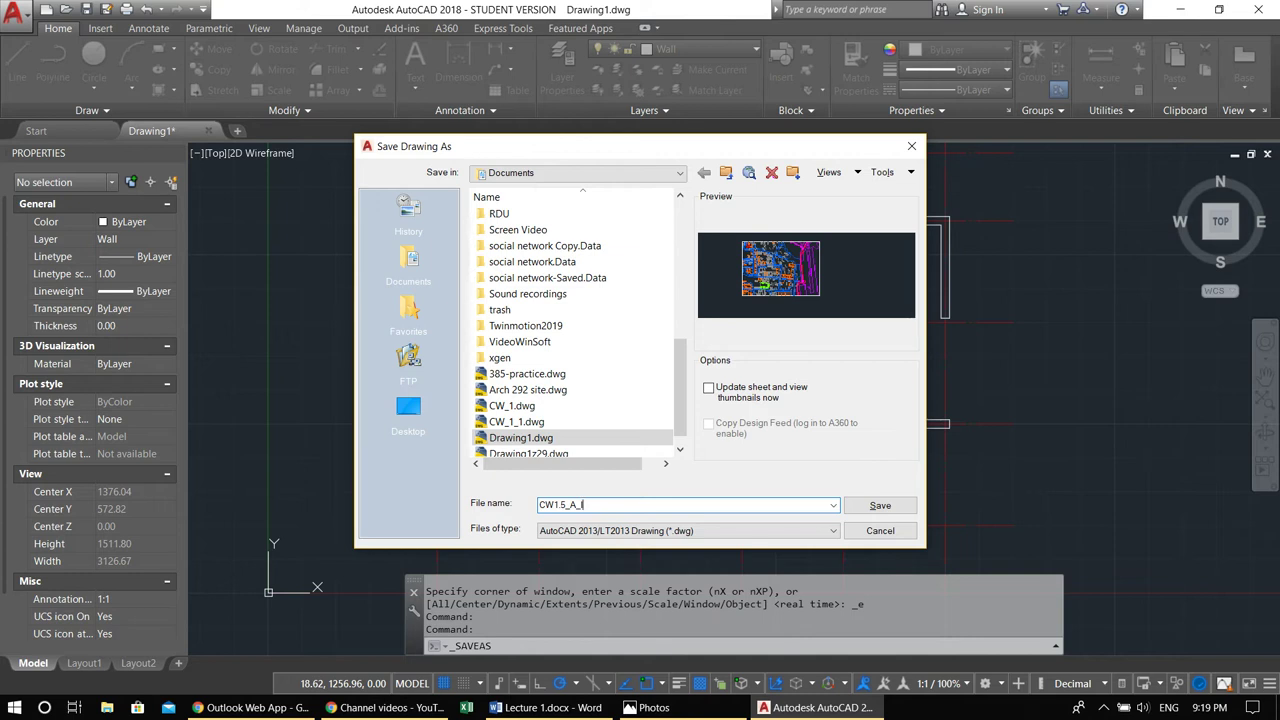
key(Return)
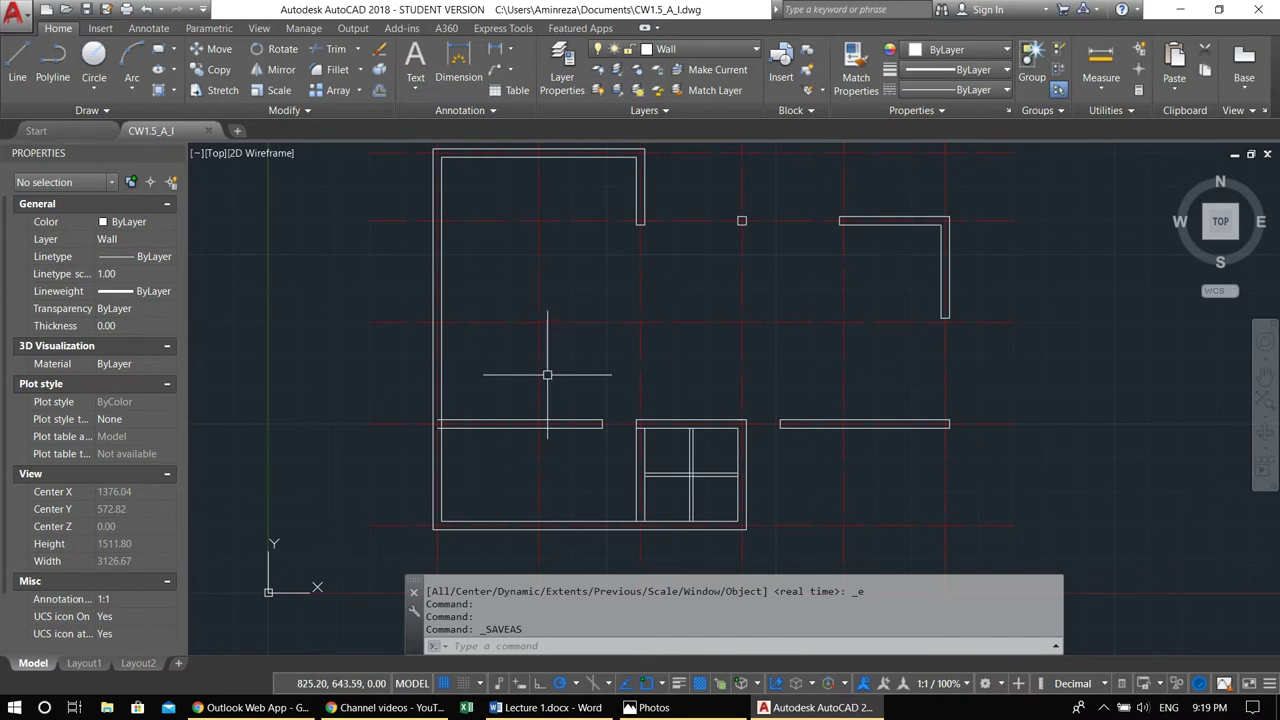
Trim the leftover wall line segment crossing the small room's upper-left corner
middle_drag(548, 375, 540, 409)
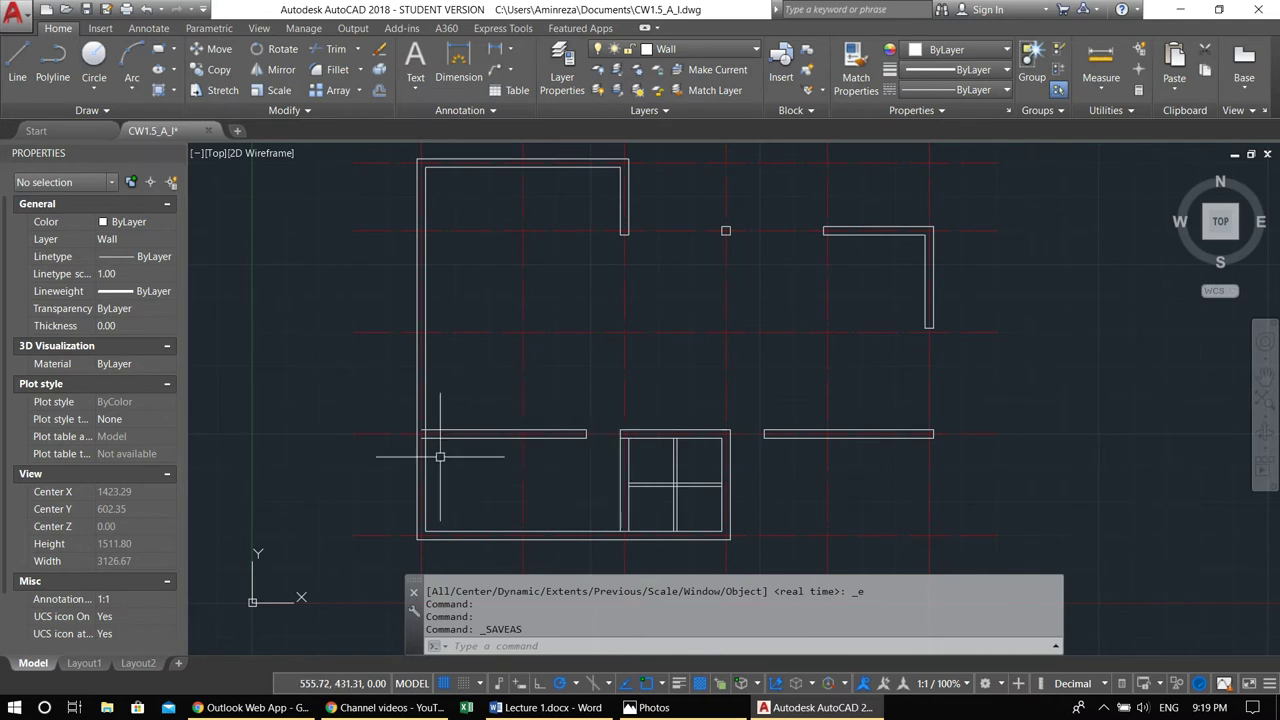
scroll(440, 456, up, 2)
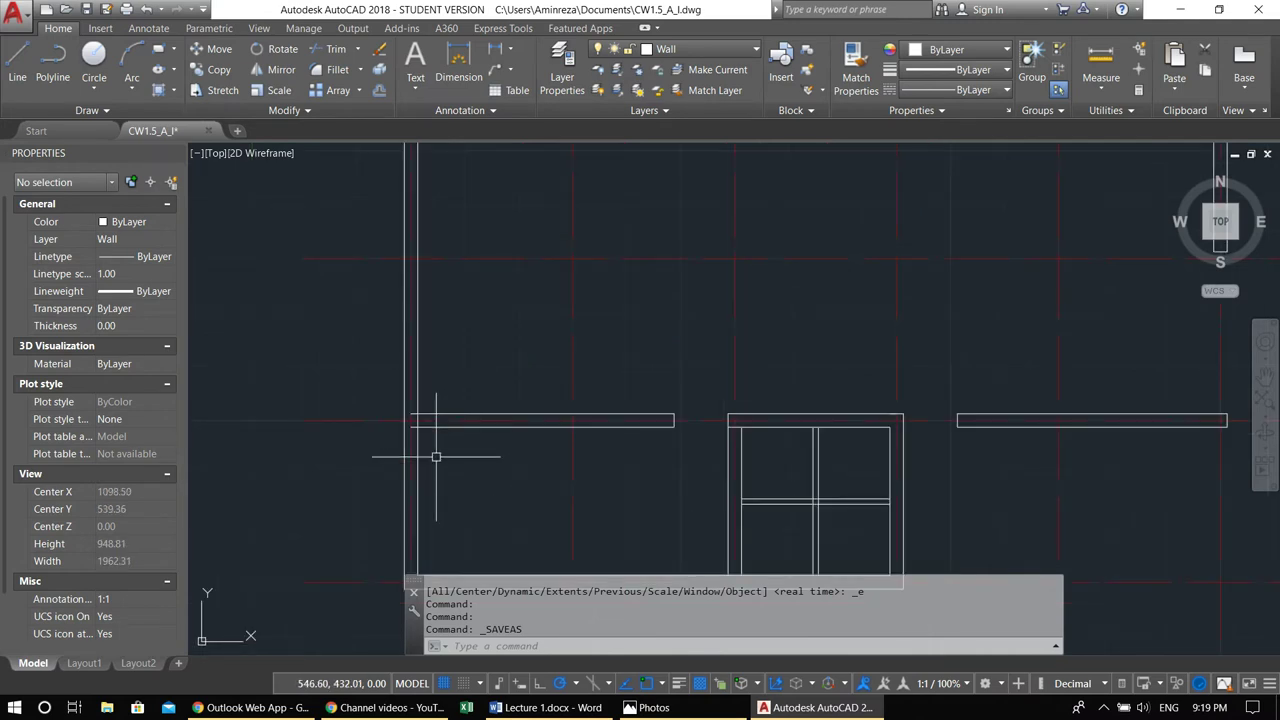
middle_drag(729, 467, 632, 371)
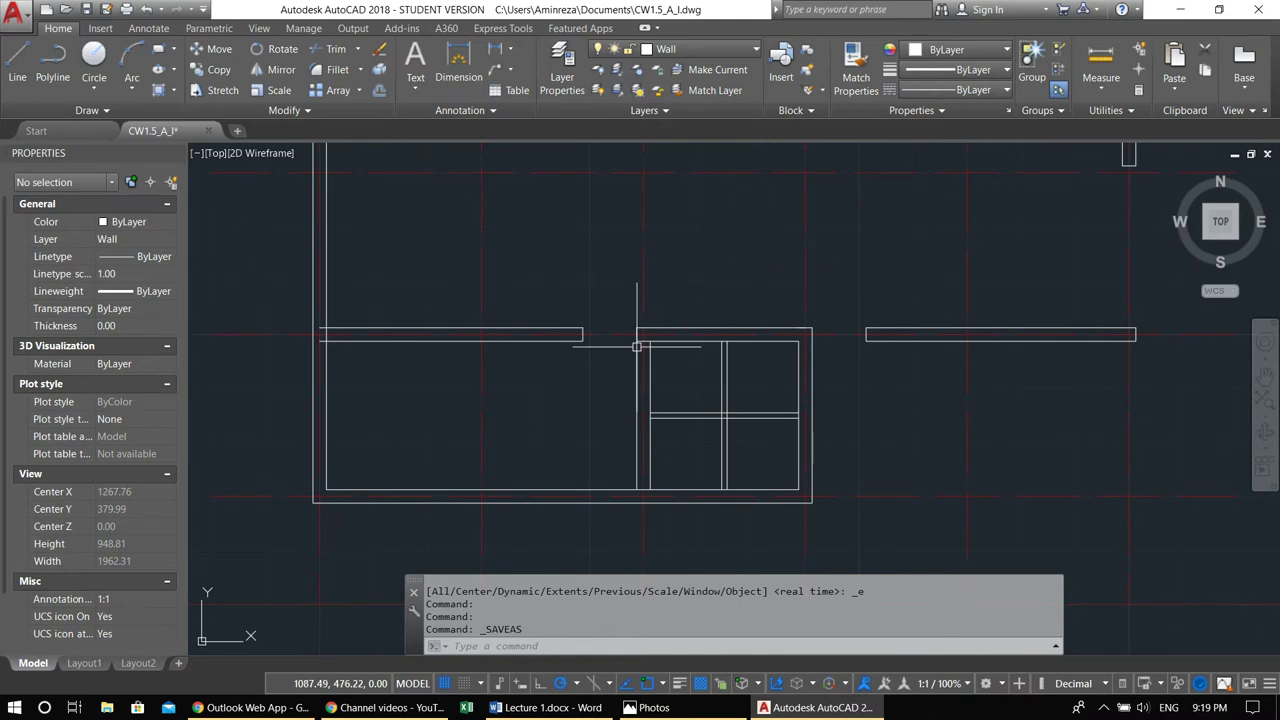
scroll(637, 346, up, 4)
key(Escape)
key(Escape)
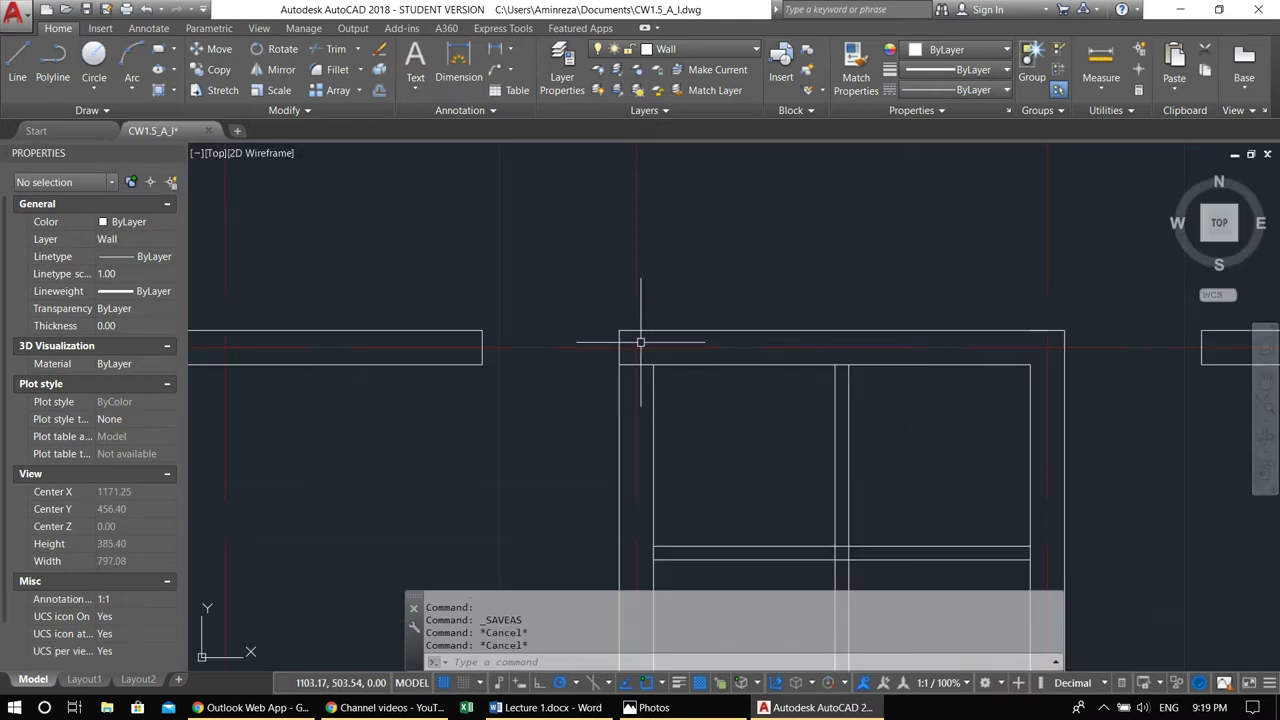
text(tr)
key(Return)
key(Return)
click(650, 368)
key(ctrl+z)
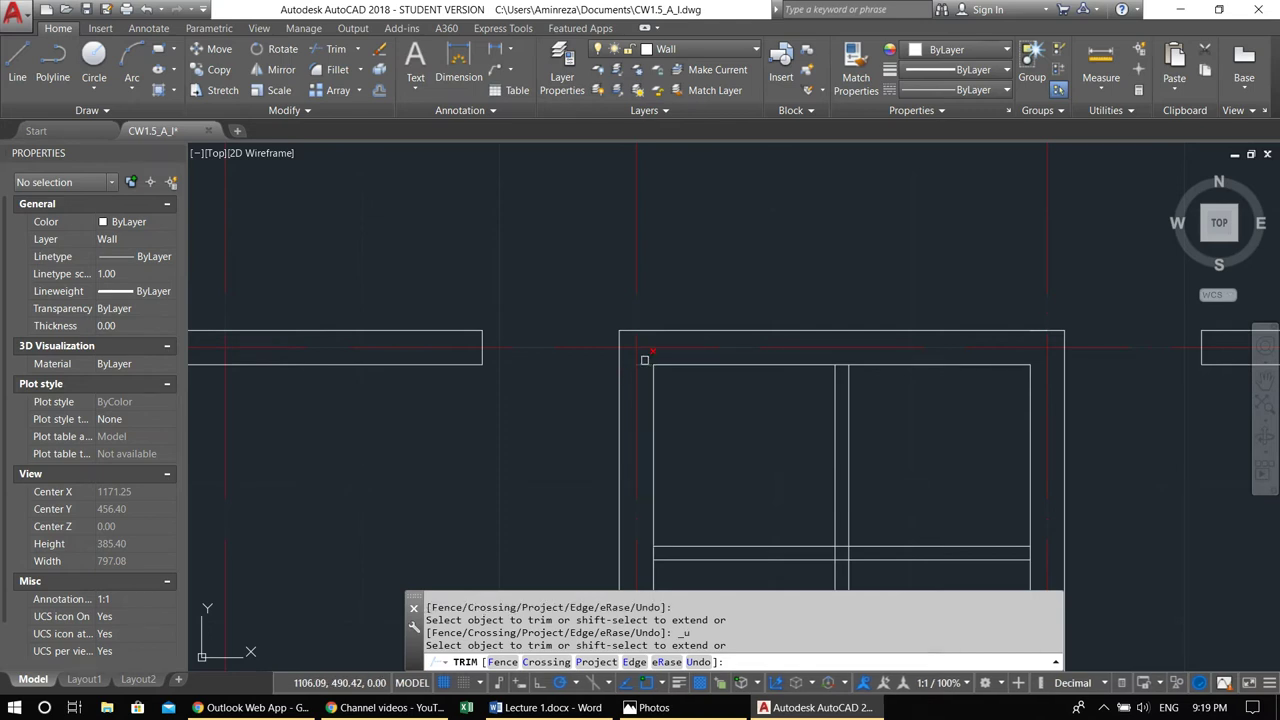
middle_drag(644, 362, 654, 257)
scroll(655, 279, down, 2)
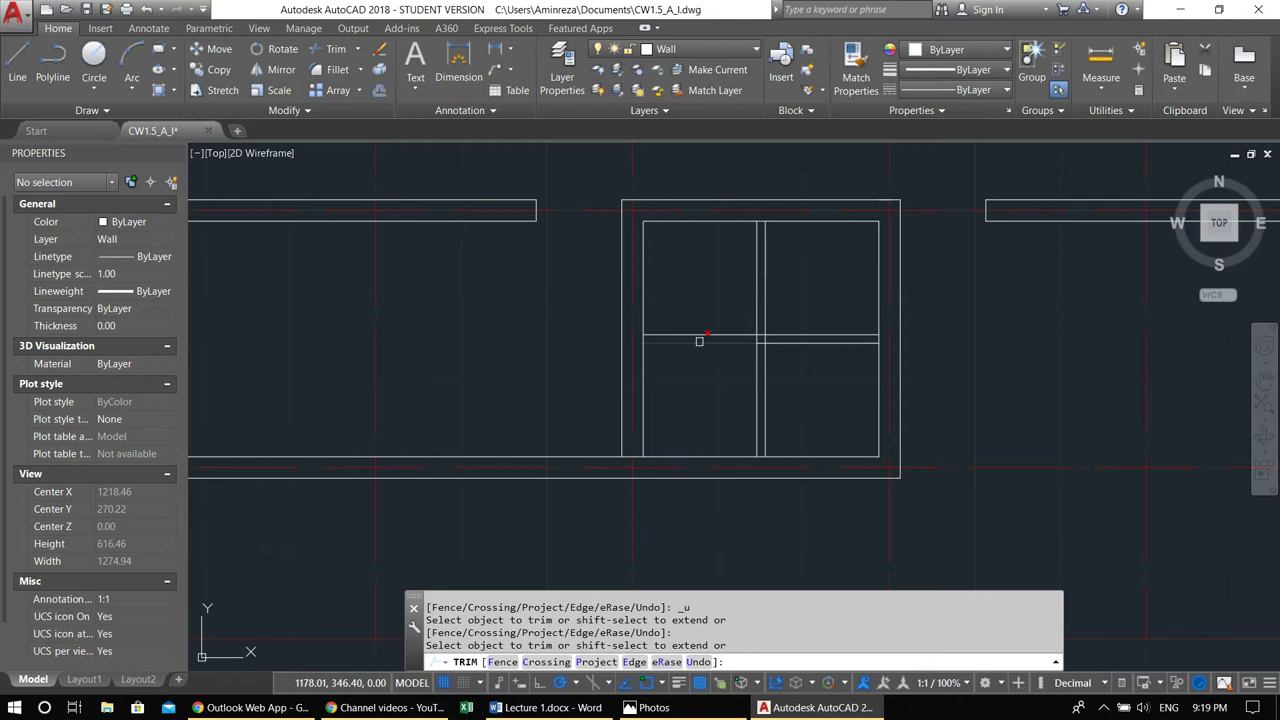
scroll(699, 341, up, 2)
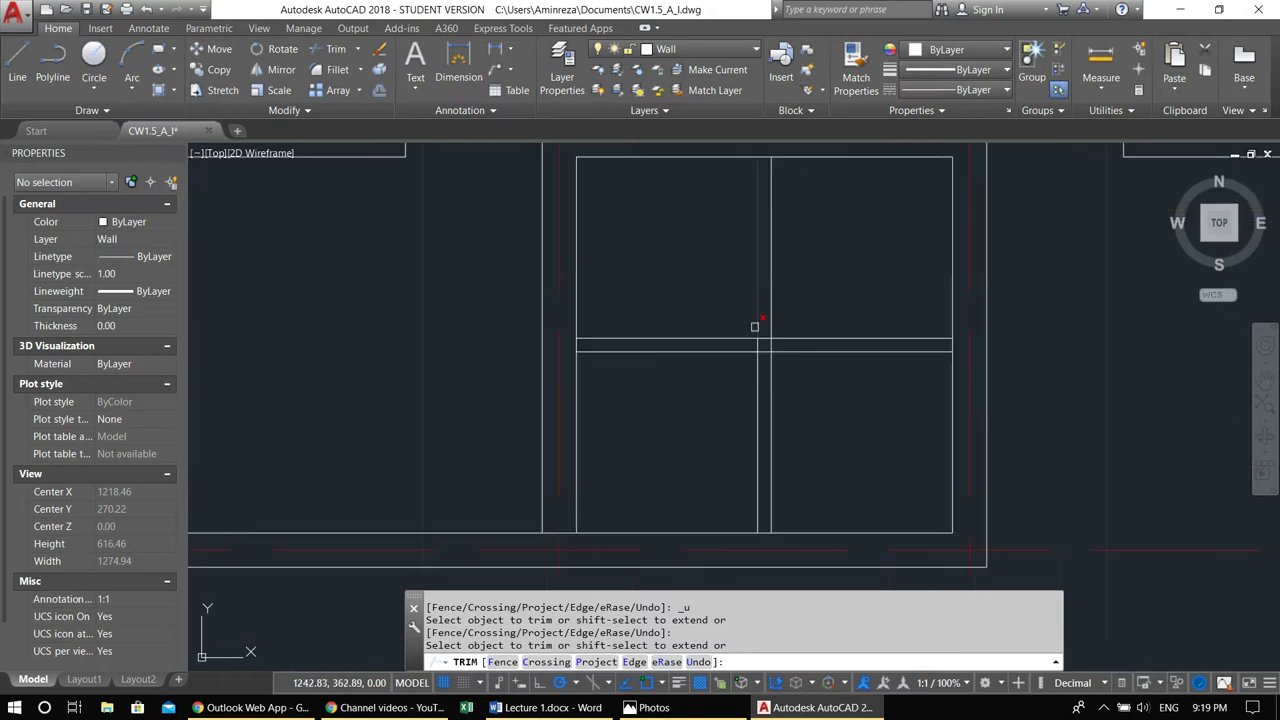
key(Escape)
Draw a short line across the vertical partition near its crossing with the horizontal partition and move it 80 units up
text(l)
key(Return)
click(744, 353)
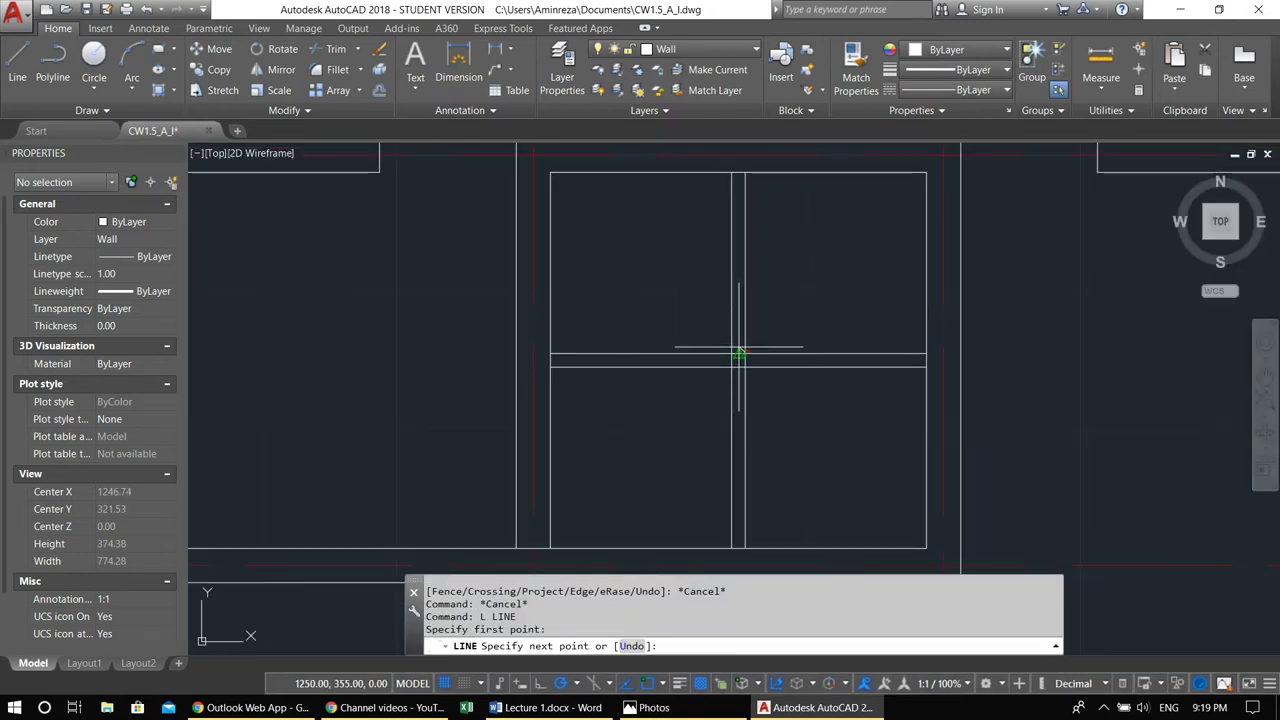
key(Escape)
click(735, 355)
scroll(737, 357, up, 1)
text(m)
key(Return)
click(756, 349)
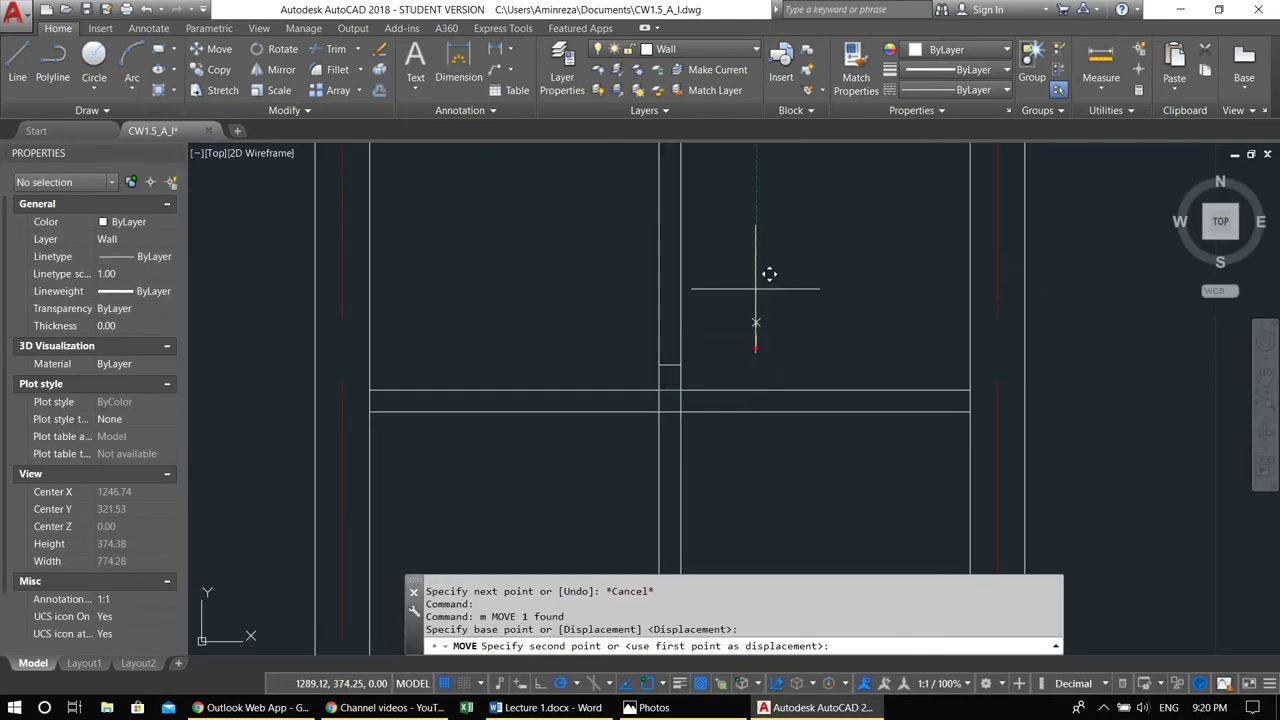
text(80)
key(Return)
scroll(756, 268, down, 3)
key(Escape)
Trim both vertical partition lines between the short line and the horizontal partition to open the upper doorway
text(tr)
key(Return)
key(Return)
drag(710, 329, 658, 315)
middle_drag(708, 352, 696, 313)
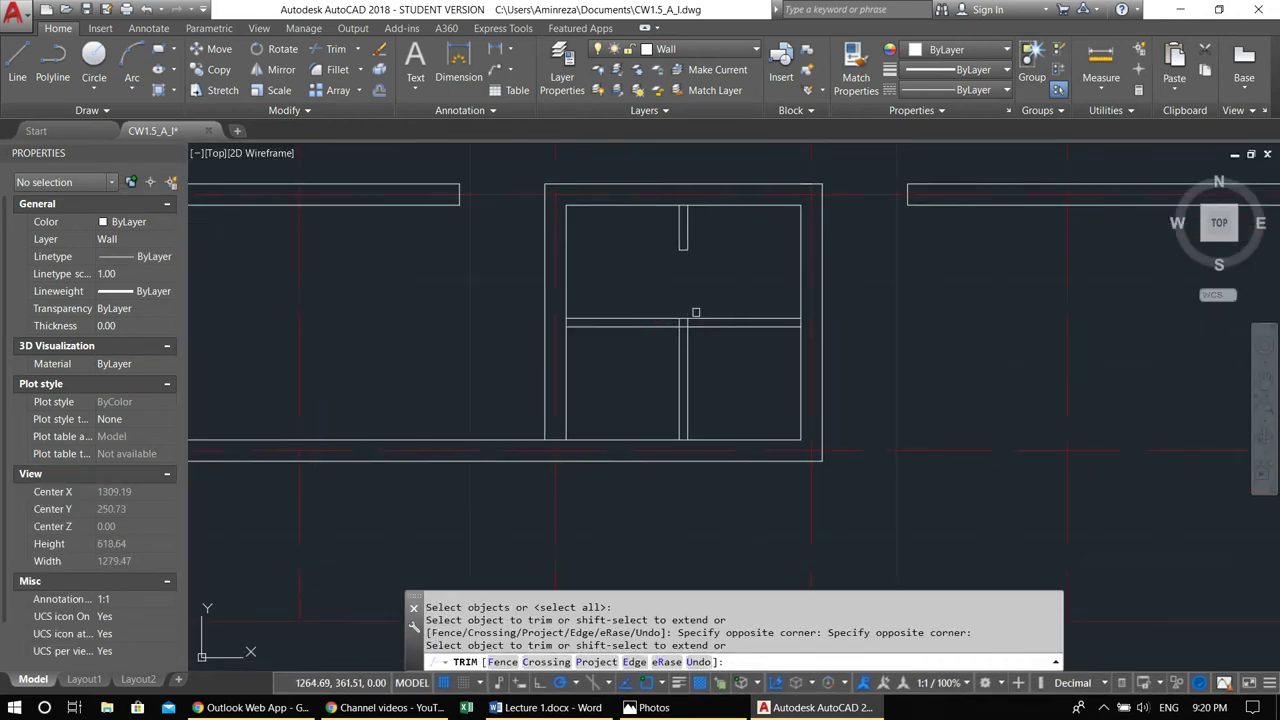
Erase the vertical partition lines below the horizontal partition in the small room
key(Escape)
click(729, 391)
click(663, 373)
middle_drag(663, 373, 641, 366)
text(e)
key(Return)
scroll(720, 337, up, 3)
Draw a short line across the horizontal partition where it meets the small room's right wall
text(l)
key(Return)
click(831, 264)
click(831, 285)
key(Return)
Move the short line on the horizontal partition 80 units to the left
click(800, 229)
click(856, 309)
middle_drag(738, 333, 787, 336)
text(m)
key(Return)
click(752, 380)
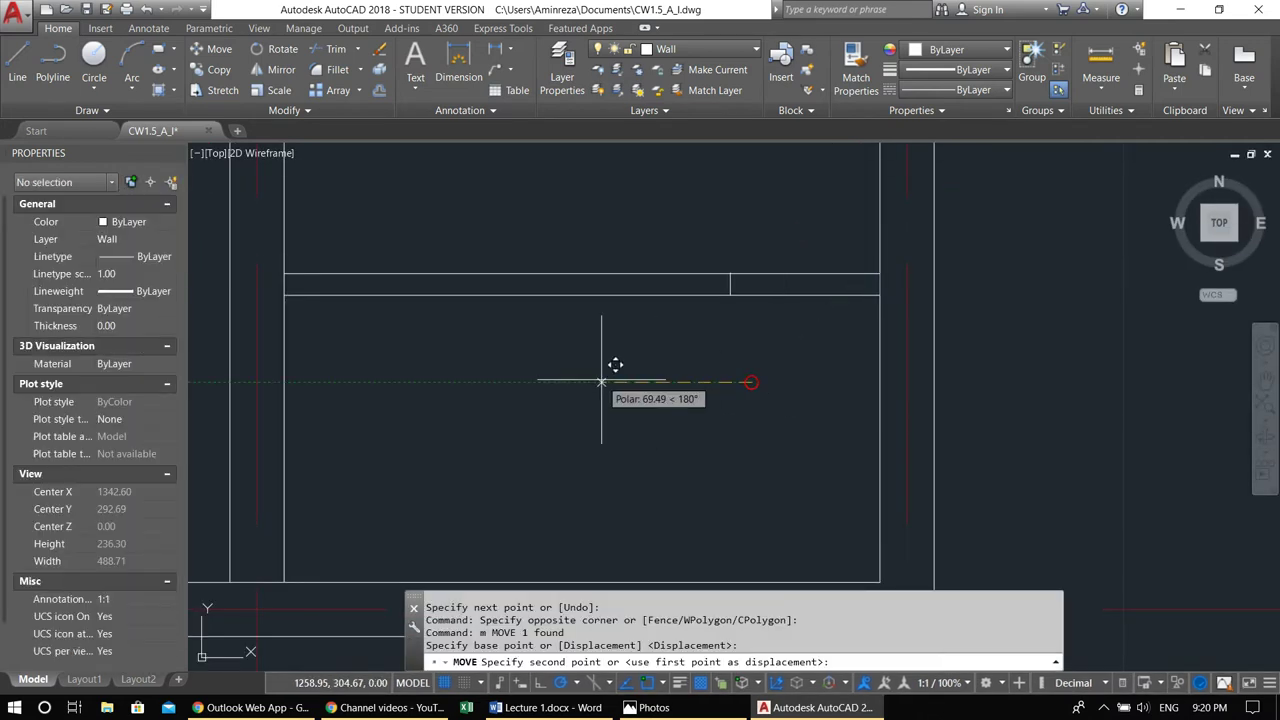
text(80)
key(Return)
key(Escape)
key(Escape)
Trim both horizontal partition lines between the short line and the small room's right wall to open the doorway
text(tr)
key(Return)
key(Return)
click(766, 334)
click(736, 252)
scroll(736, 252, down, 5)
key(Escape)
key(Escape)
Trim the wall line segments crossing the horizontal partition's left end and the small room's lower-left wall junction
middle_drag(622, 278, 703, 316)
text(tr)
key(Return)
key(Return)
click(644, 295)
scroll(643, 293, up, 2)
click(645, 293)
middle_drag(656, 398, 708, 135)
click(683, 324)
click(659, 325)
scroll(749, 360, down, 6)
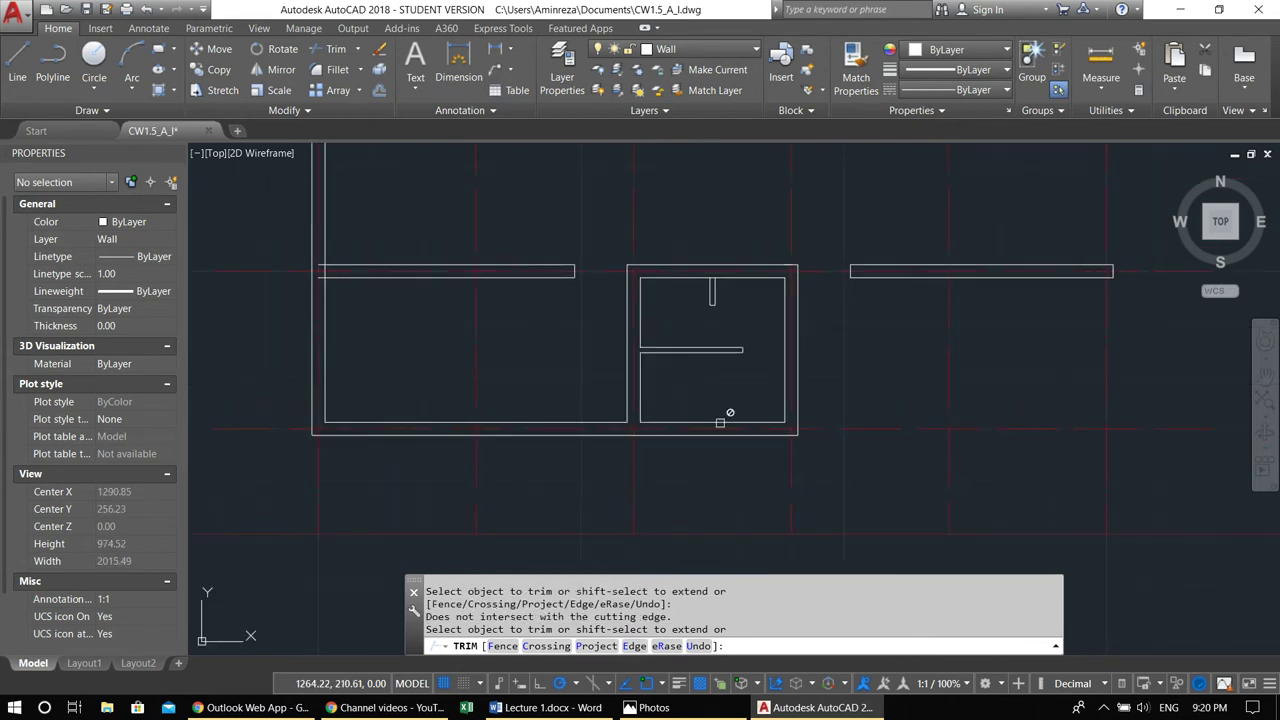
scroll(774, 391, up, 6)
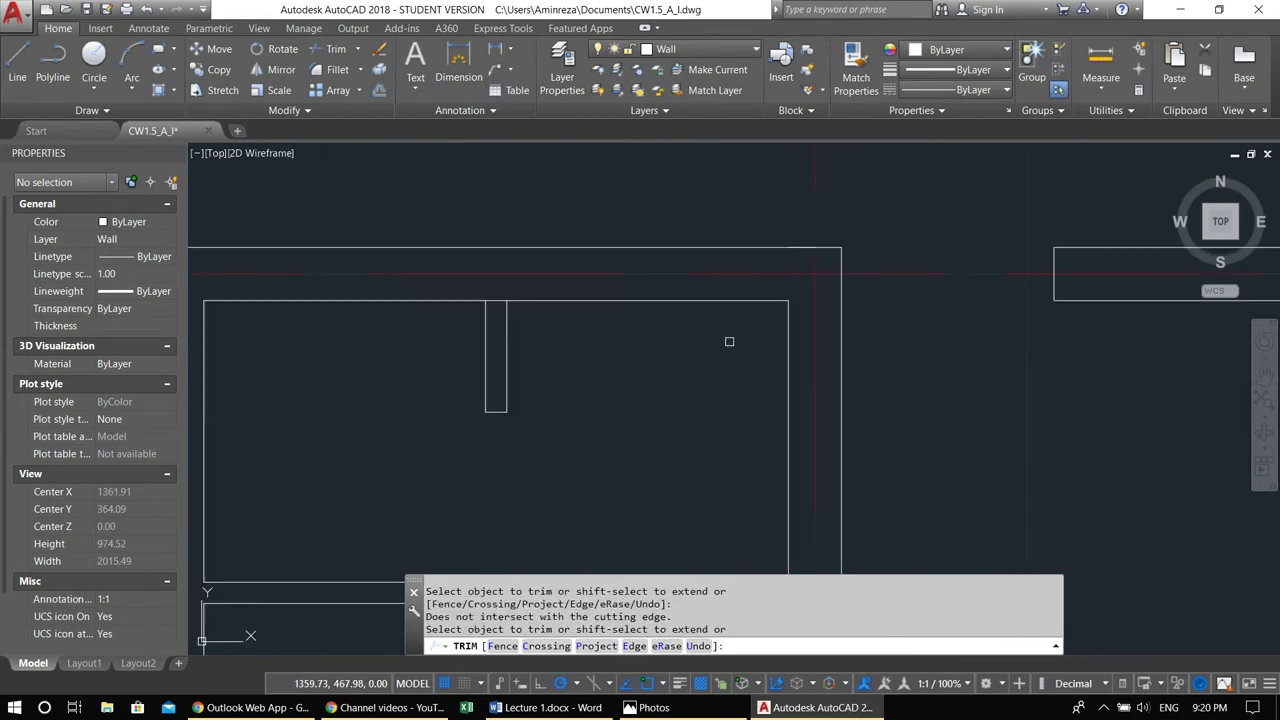
key(Escape)
Extend the small room's inner right wall line up to the outer top wall line
middle_drag(766, 331, 765, 407)
text(ex)
key(Return)
key(Return)
click(784, 381)
key(Escape)
Offset the small room's inner right wall line 133 units to the left
middle_drag(751, 408, 784, 398)
text(o)
key(Return)
text(133)
key(Return)
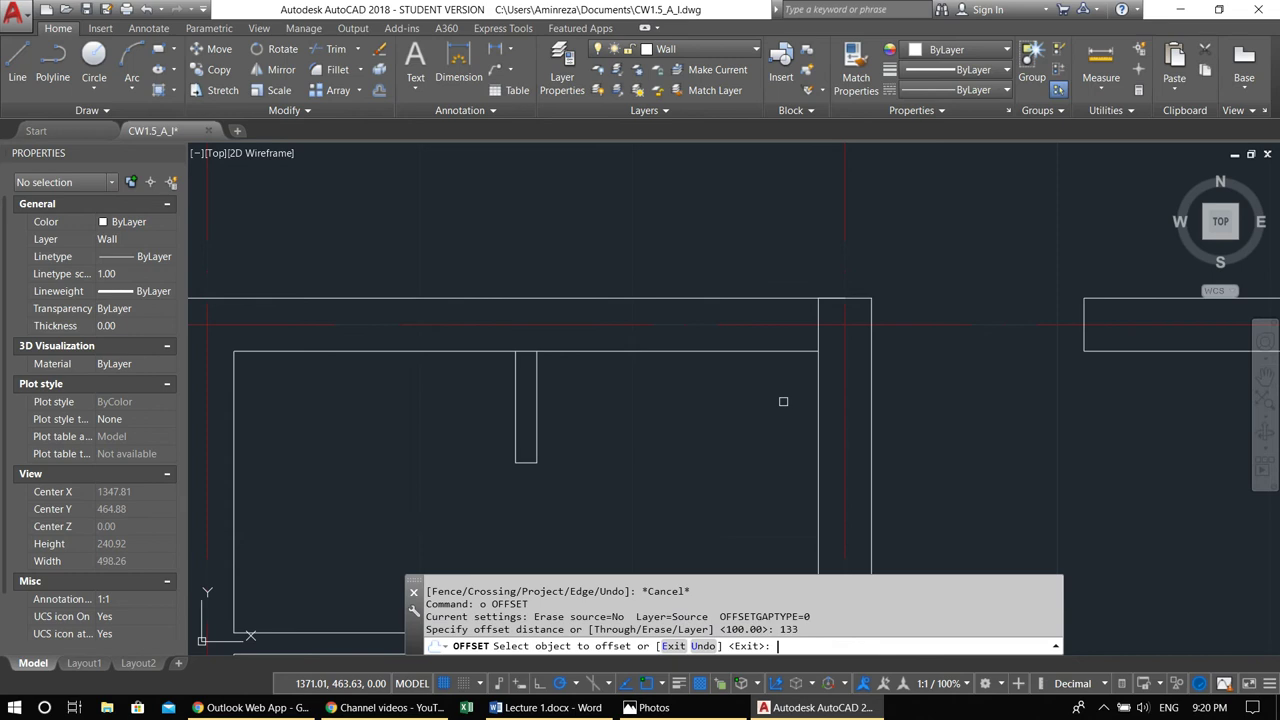
click(820, 395)
click(560, 392)
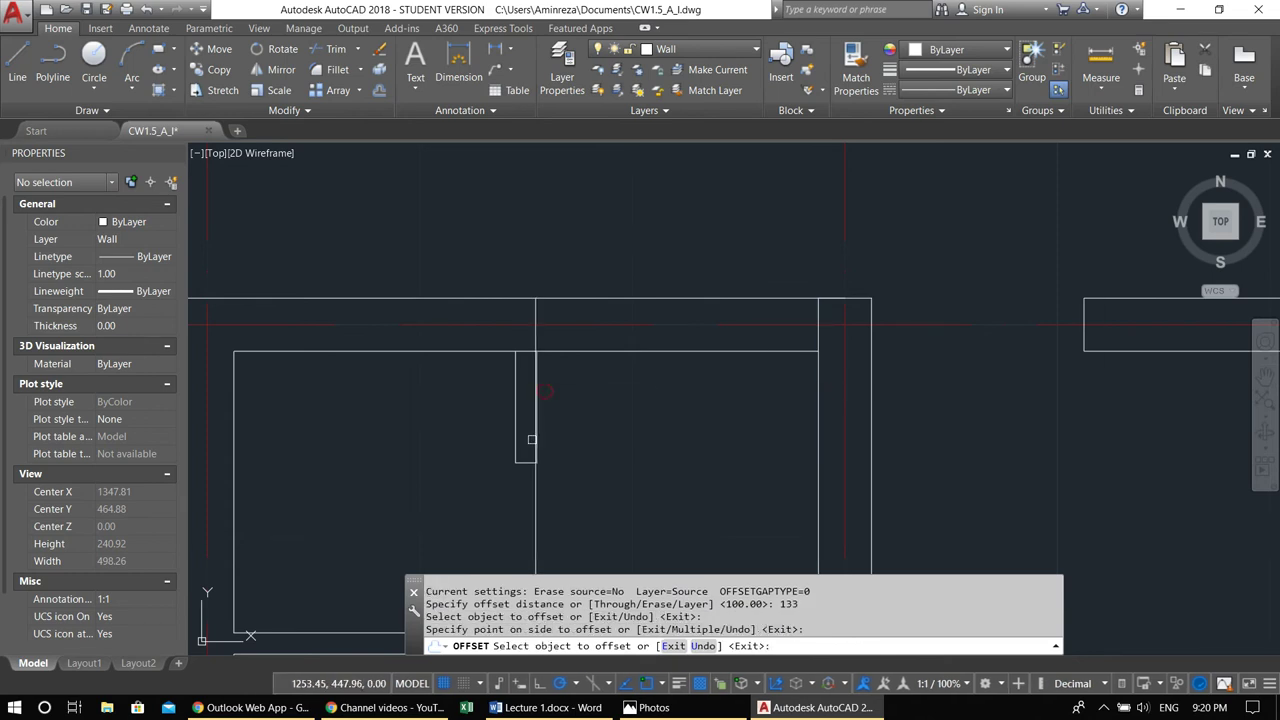
Erase the offset copy of the inner right wall line running beside the upper vertical partition
key(Escape)
key(Escape)
click(534, 500)
text(e)
key(Return)
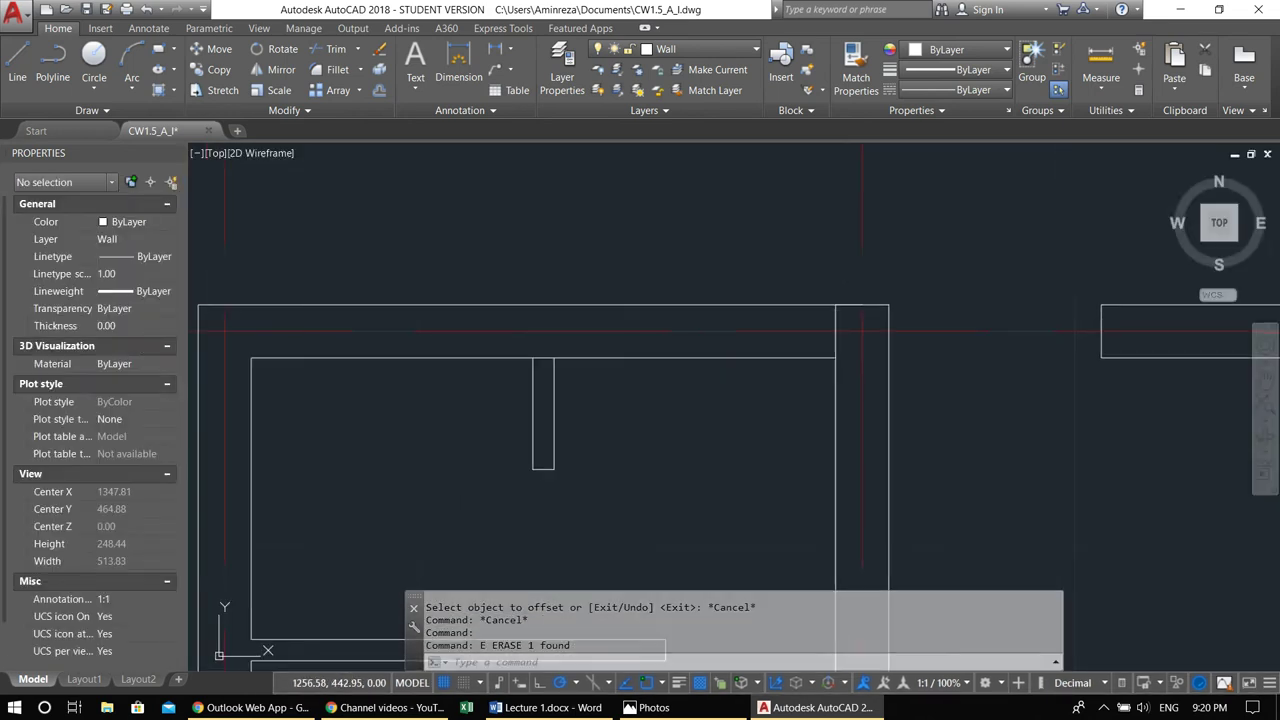
Extend the upper vertical partition's right line up through the small room's top wall to its outer line
text(ex)
key(Return)
key(Return)
click(547, 373)
click(556, 375)
key(Escape)
Trim the small room's top wall lines between the vertical partition and the right wall to create an opening
middle_drag(560, 380, 526, 360)
text(tr)
key(Return)
key(Return)
click(628, 329)
scroll(628, 279, down, 6)
key(Escape)
middle_drag(660, 340, 686, 400)
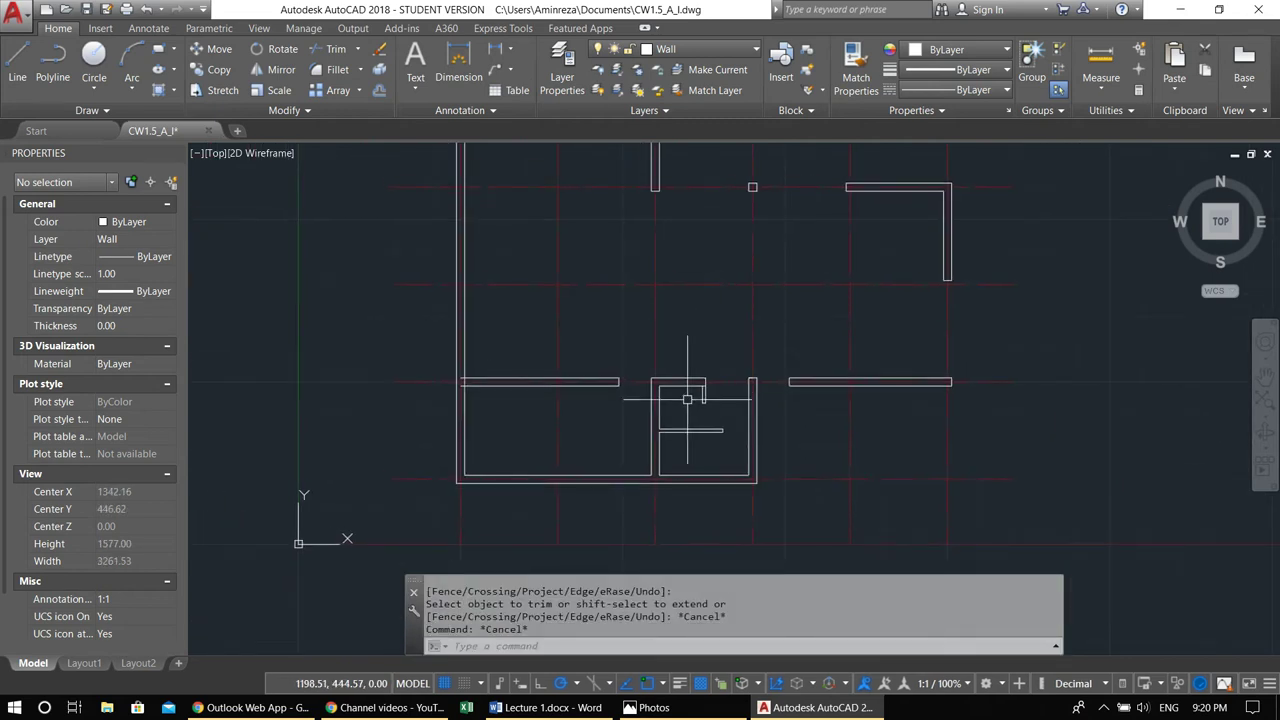
Extend the upper line of the lower-left room's top wall to the outer left wall line
scroll(440, 400, up, 6)
text(ex)
key(Return)
key(Return)
click(607, 403)
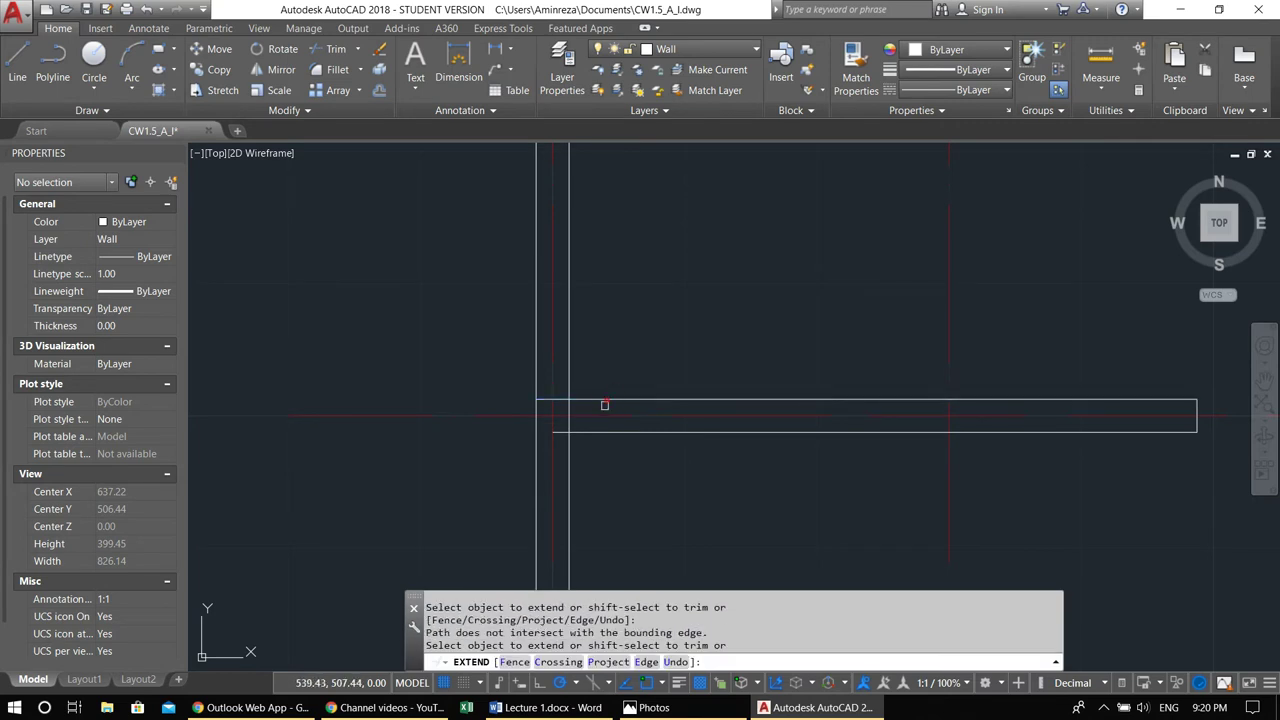
key(Escape)
Trim the leftover line segments where the lower-left room's top wall meets the left exterior wall
scroll(579, 430, up, 2)
text(tr)
key(Return)
key(Return)
click(549, 433)
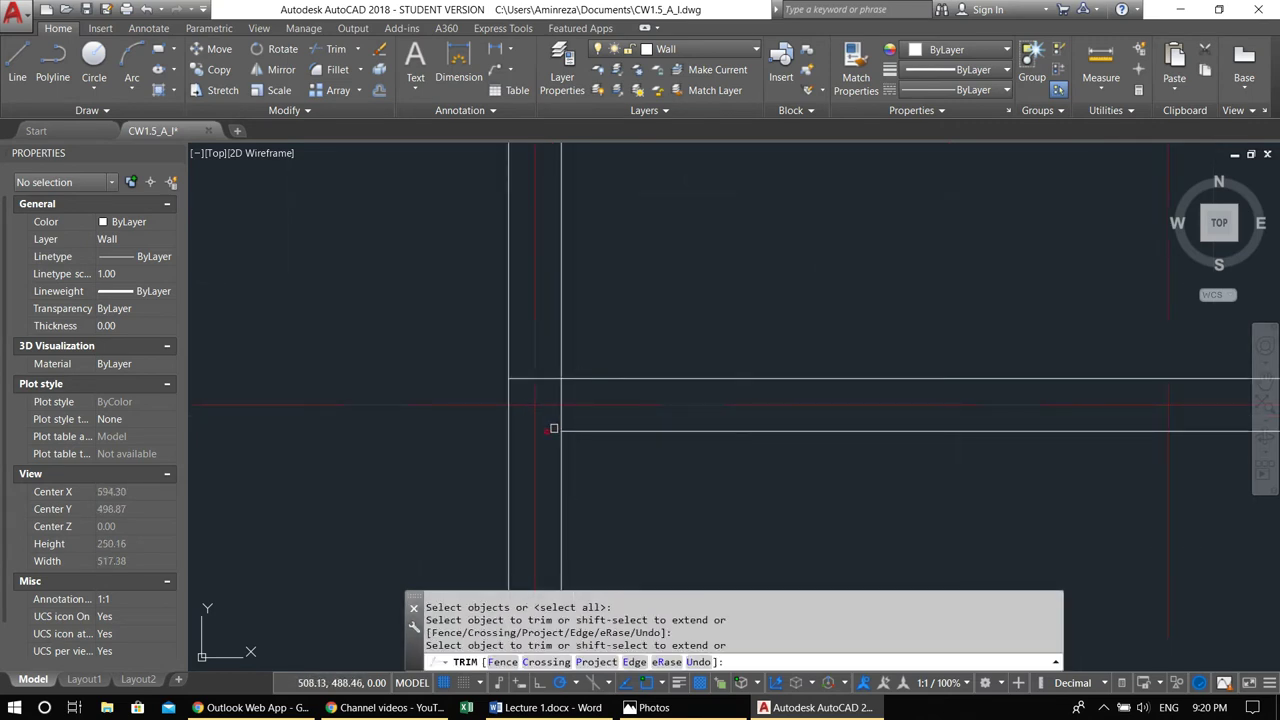
scroll(561, 392, down, 4)
key(Escape)
key(Escape)
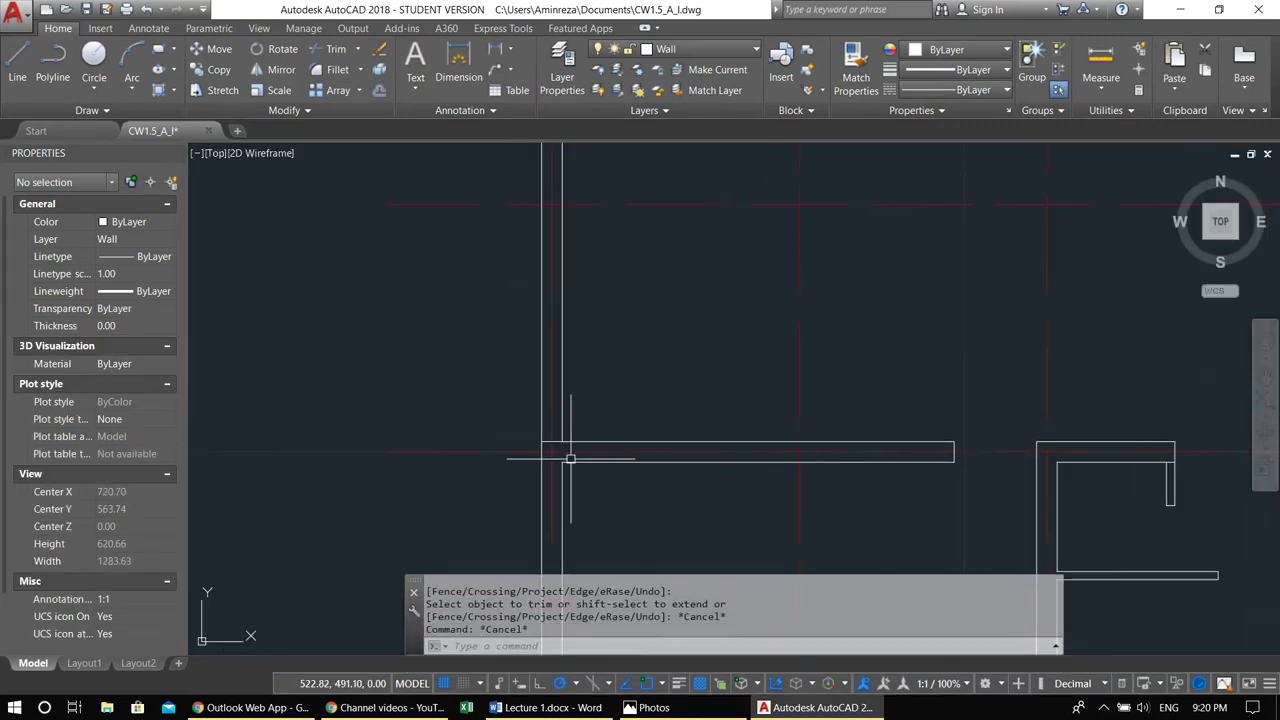
Offset the upper line of the lower-left room's top wall 100 units upward
text(o)
key(Return)
text(100)
key(Return)
click(578, 438)
click(578, 355)
key(Escape)
Trim the offset line to a short end line across the left exterior wall
middle_drag(602, 365, 586, 357)
text(tr)
key(Return)
click(548, 365)
key(Return)
drag(598, 329, 591, 371)
key(Return)
Trim both left exterior wall lines between the short end line and the lower-left room to create an opening
text(r)
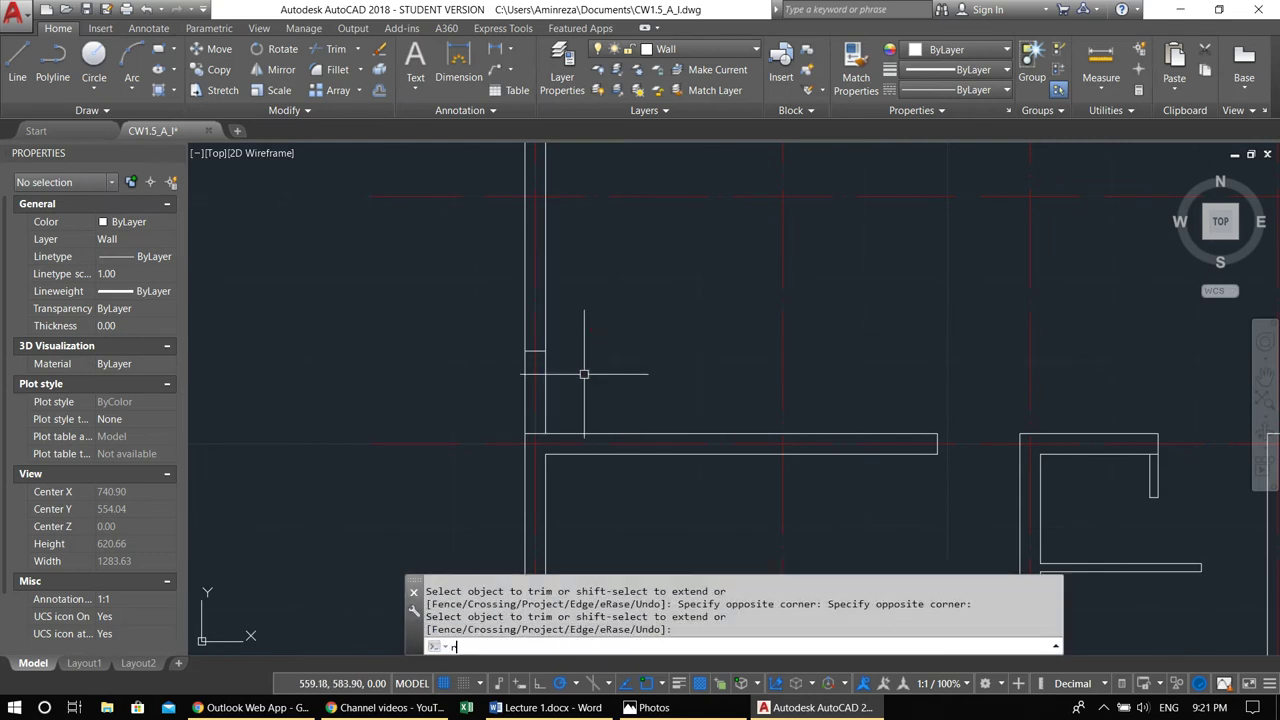
key(Escape)
text(tr)
key(Return)
key(Return)
click(582, 404)
click(461, 385)
scroll(490, 386, down, 3)
middle_drag(498, 381, 463, 439)
key(Escape)
key(Escape)
Offset the end line of the left exterior wall 315 units upward
middle_drag(472, 375, 537, 370)
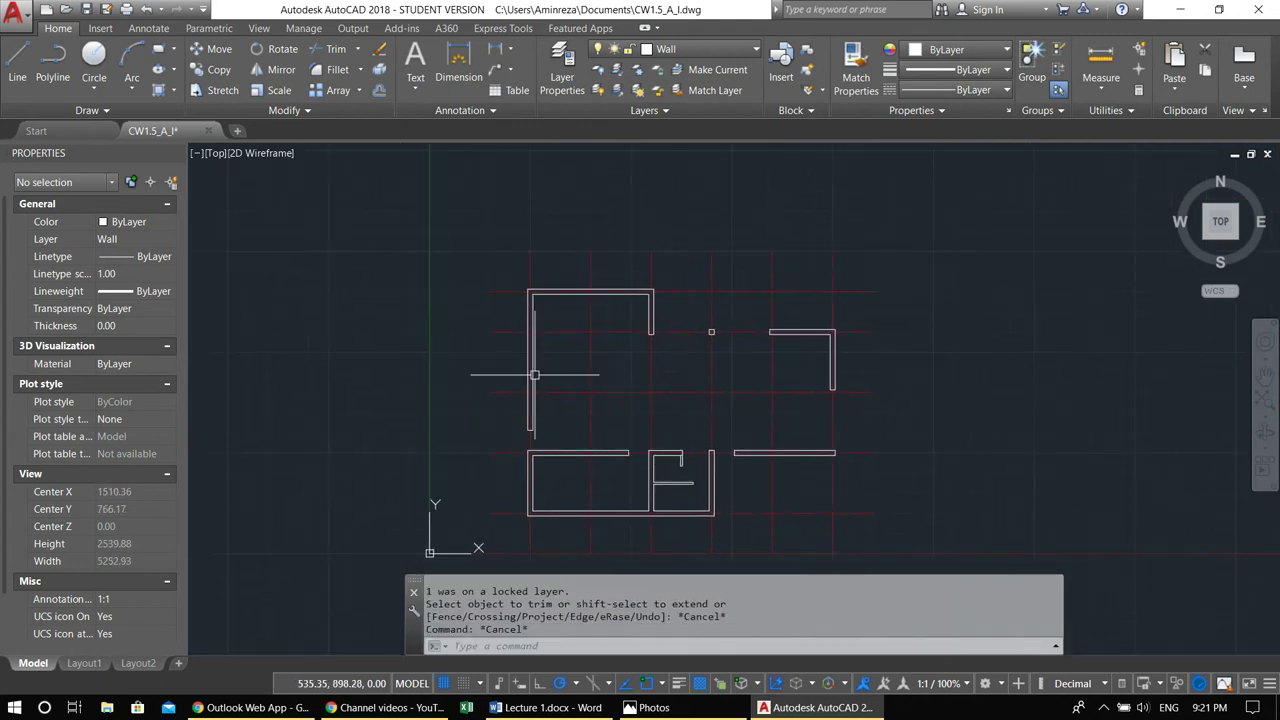
scroll(526, 390, up, 6)
key(Escape)
middle_drag(553, 439, 594, 449)
text(o)
key(Return)
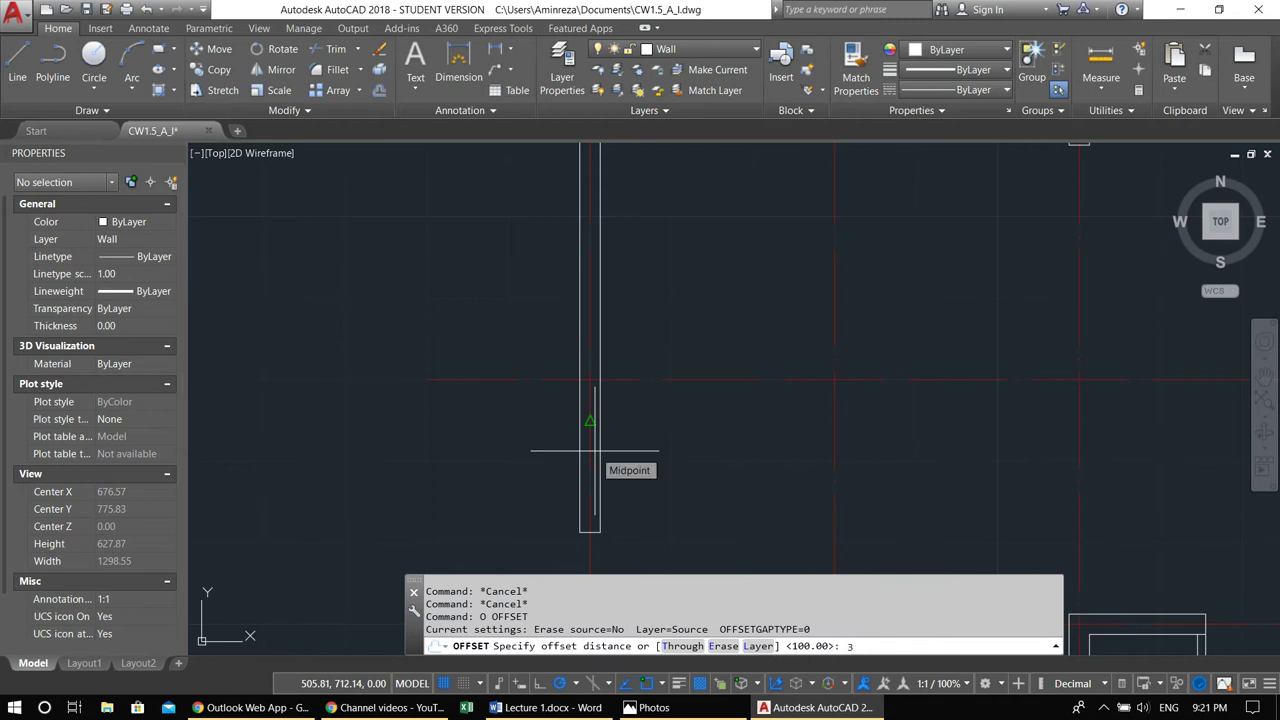
text(315)
key(Return)
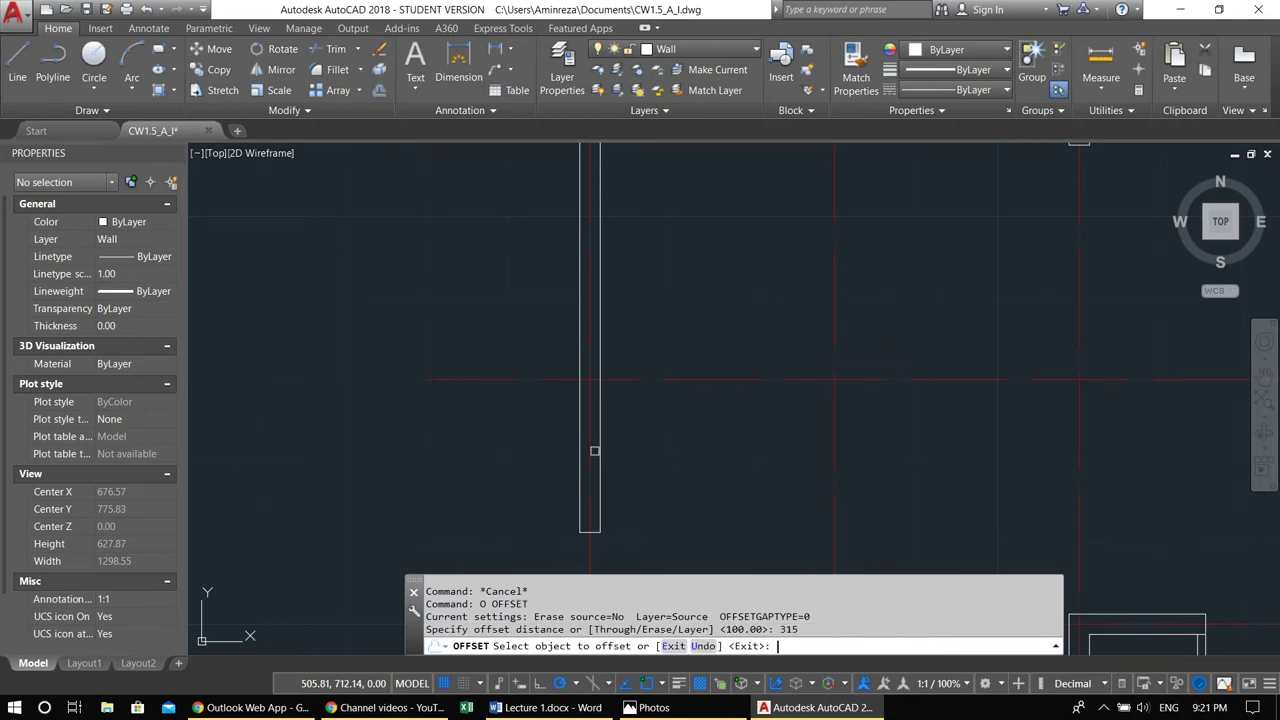
click(596, 532)
click(649, 349)
scroll(646, 349, down, 1)
middle_drag(646, 349, 647, 472)
key(Escape)
key(Escape)
Offset the upper short line across the left exterior wall another 110 units upward
middle_drag(629, 406, 643, 417)
text(o)
key(Return)
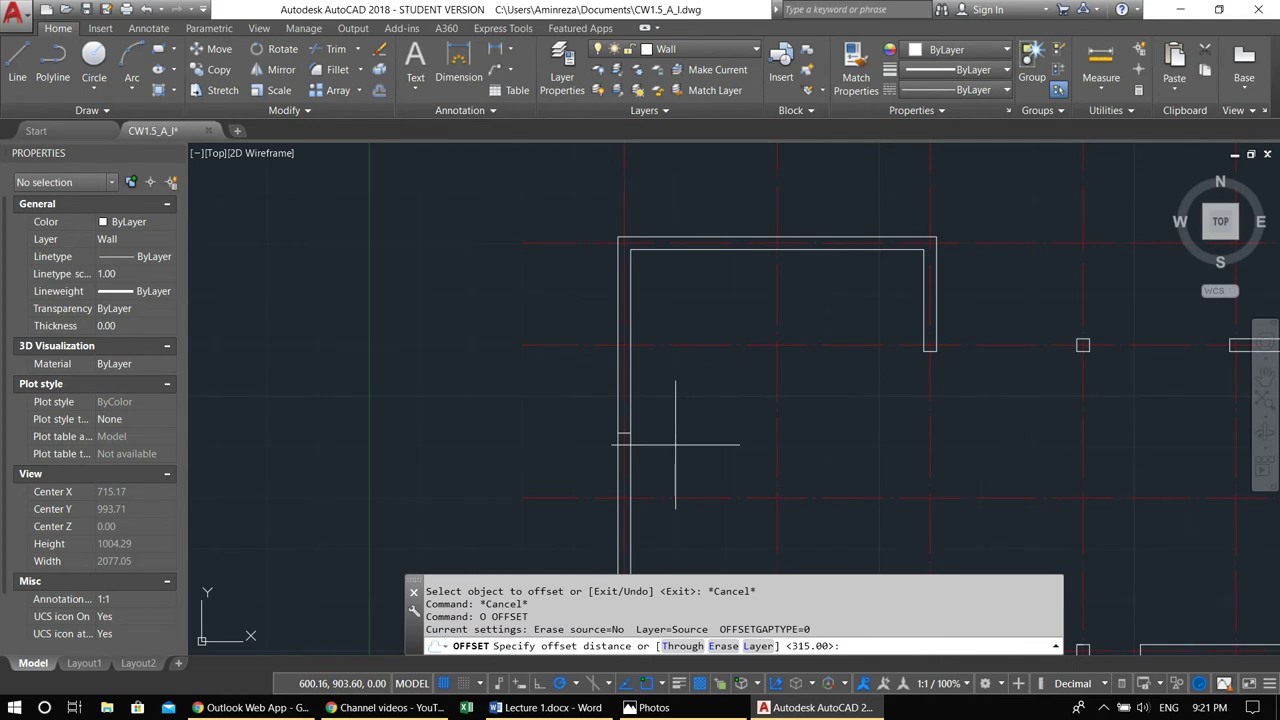
text(110)
key(Return)
scroll(650, 435, up, 2)
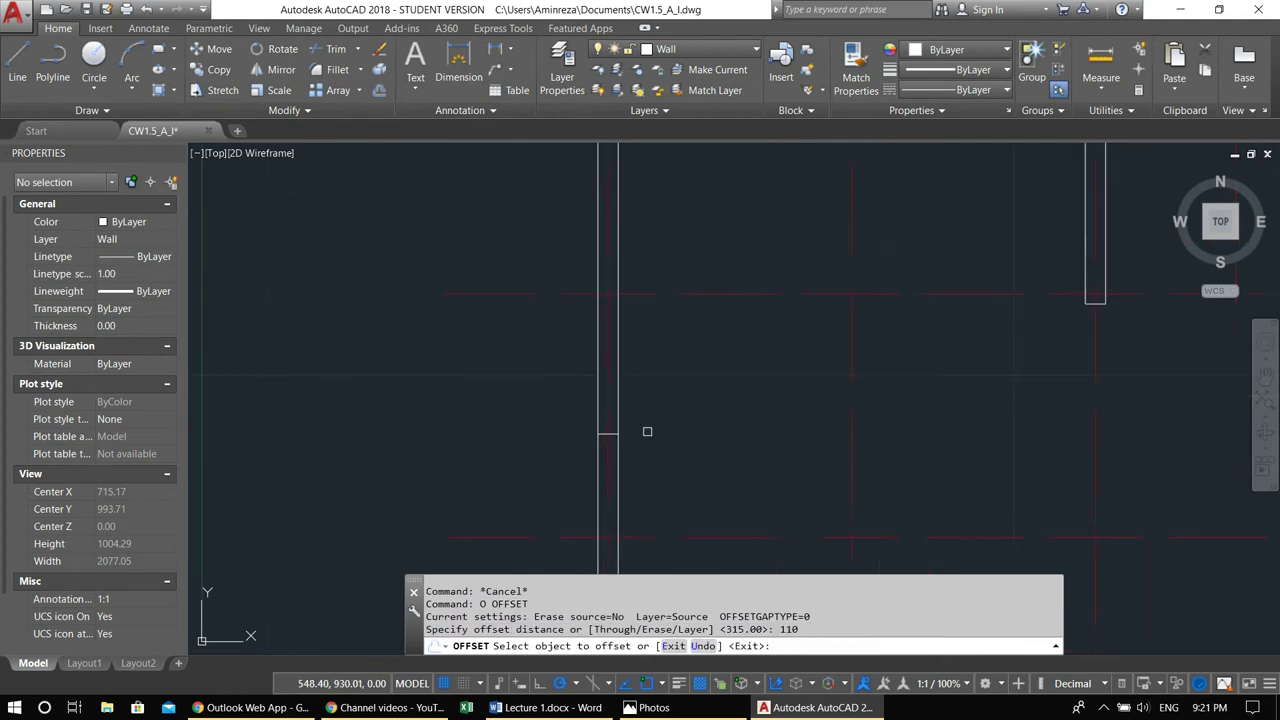
click(614, 436)
click(614, 357)
key(Escape)
Trim the left exterior wall lines between the two short lines to cut the opening
text(tr)
key(Return)
key(Return)
drag(651, 373, 529, 366)
scroll(529, 380, down, 3)
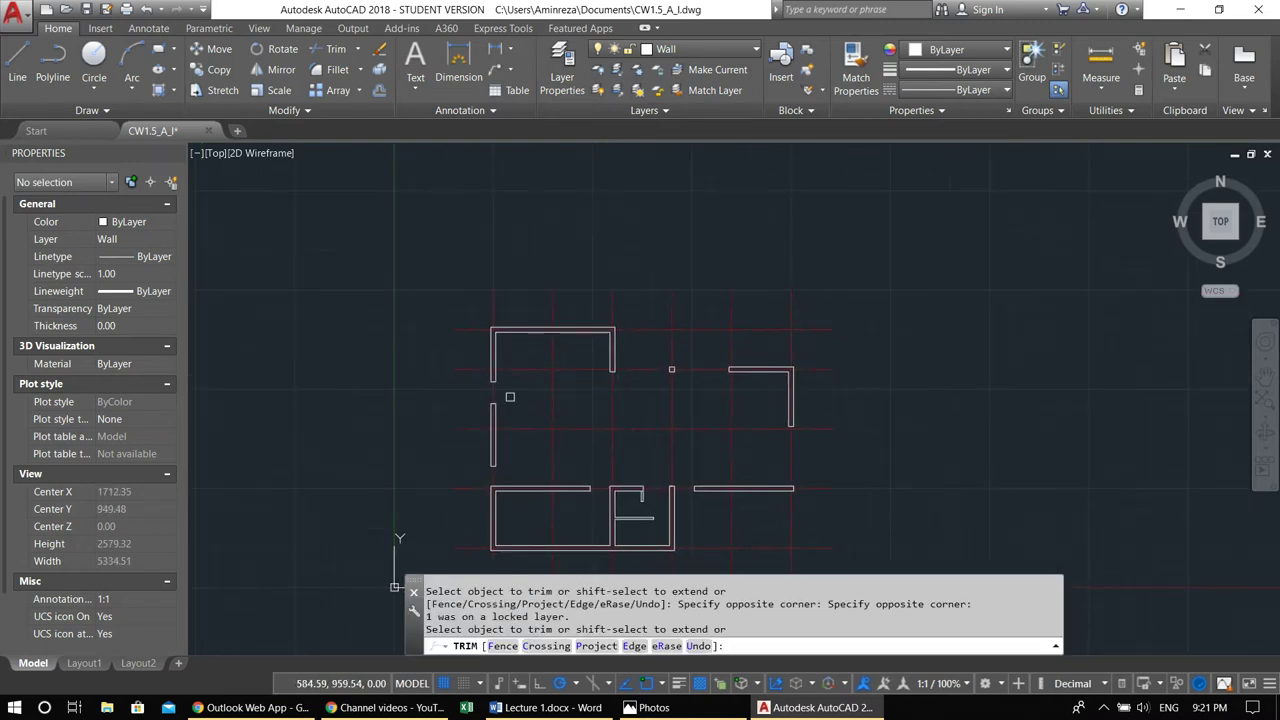
key(Escape)
Offset the upper-left room's outer right wall line 65 units to the left
scroll(667, 265, up, 3)
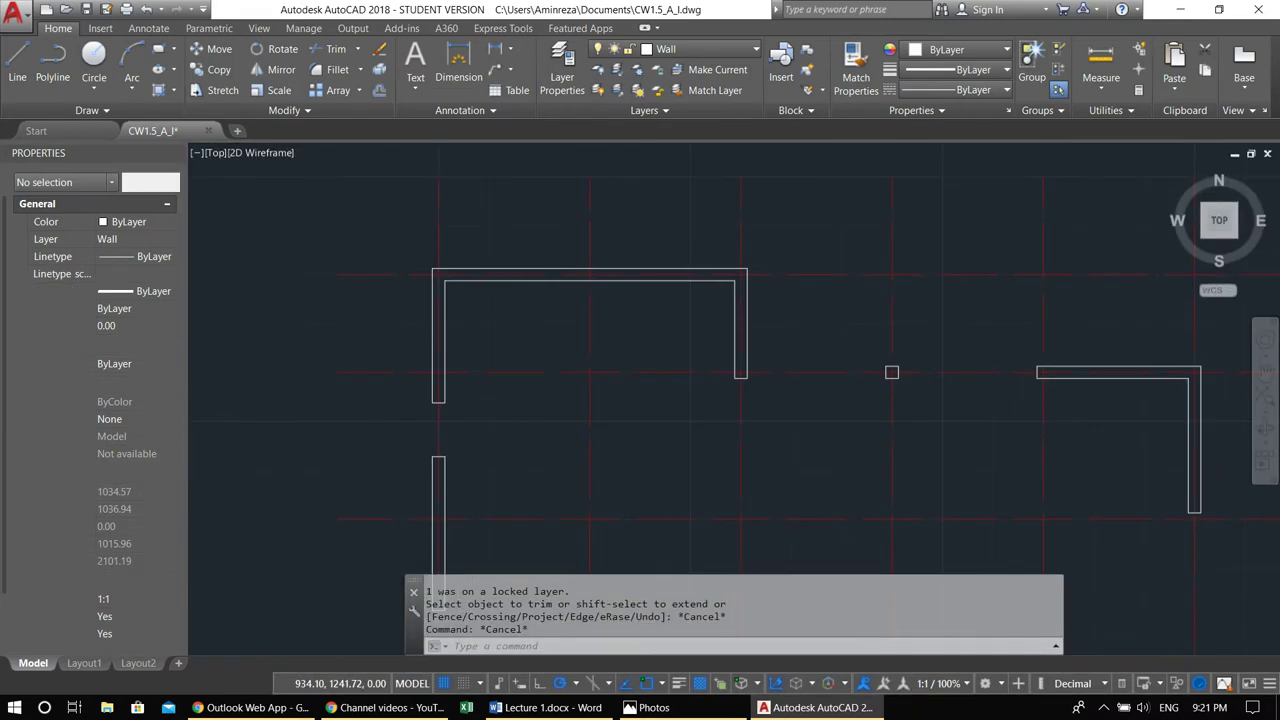
middle_drag(667, 272, 730, 282)
text(o)
key(Return)
text(65)
key(Return)
click(856, 317)
click(769, 315)
key(Escape)
key(Escape)
key(Escape)
middle_drag(721, 371, 776, 376)
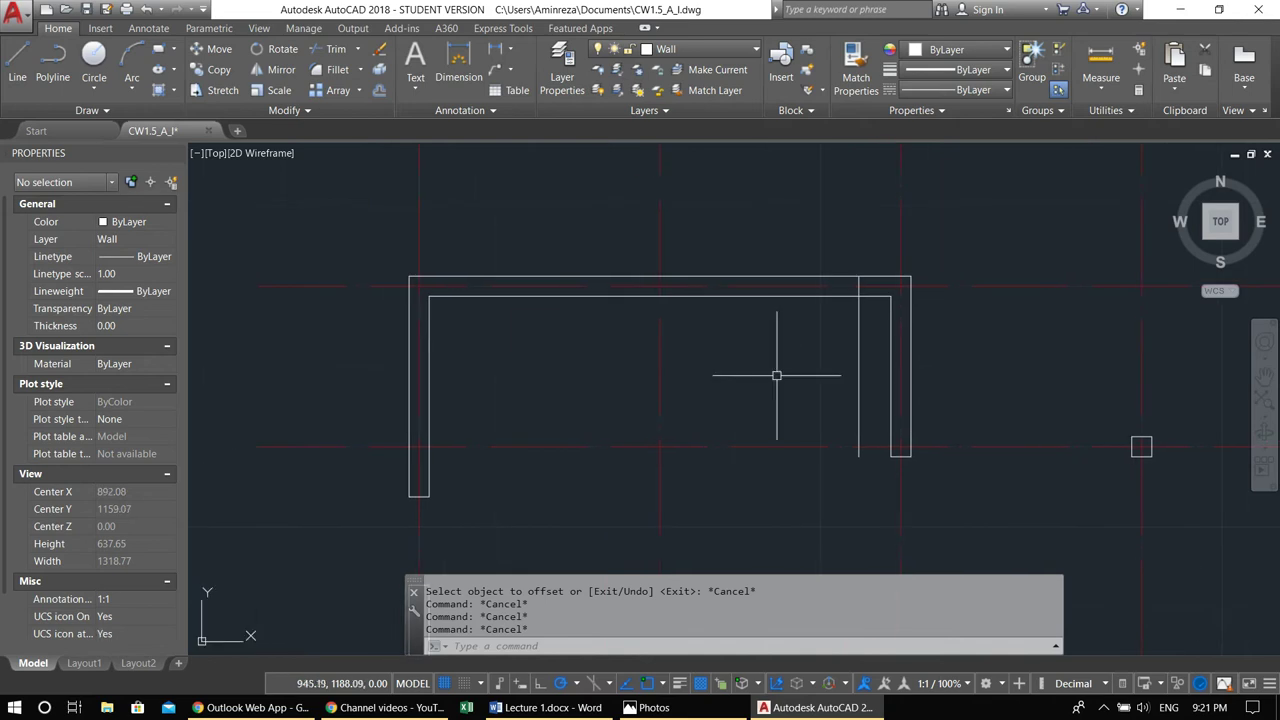
Trim the offset vertical line so only the short piece across the upper wall's thickness remains
text(tr)
key(Return)
click(815, 304)
key(Return)
key(Escape)
key(Escape)
Offset the short line across the upper wall 110 units to the left
middle_drag(815, 375, 857, 394)
text(o)
key(Return)
text(110)
key(Return)
click(901, 309)
click(849, 309)
click(897, 300)
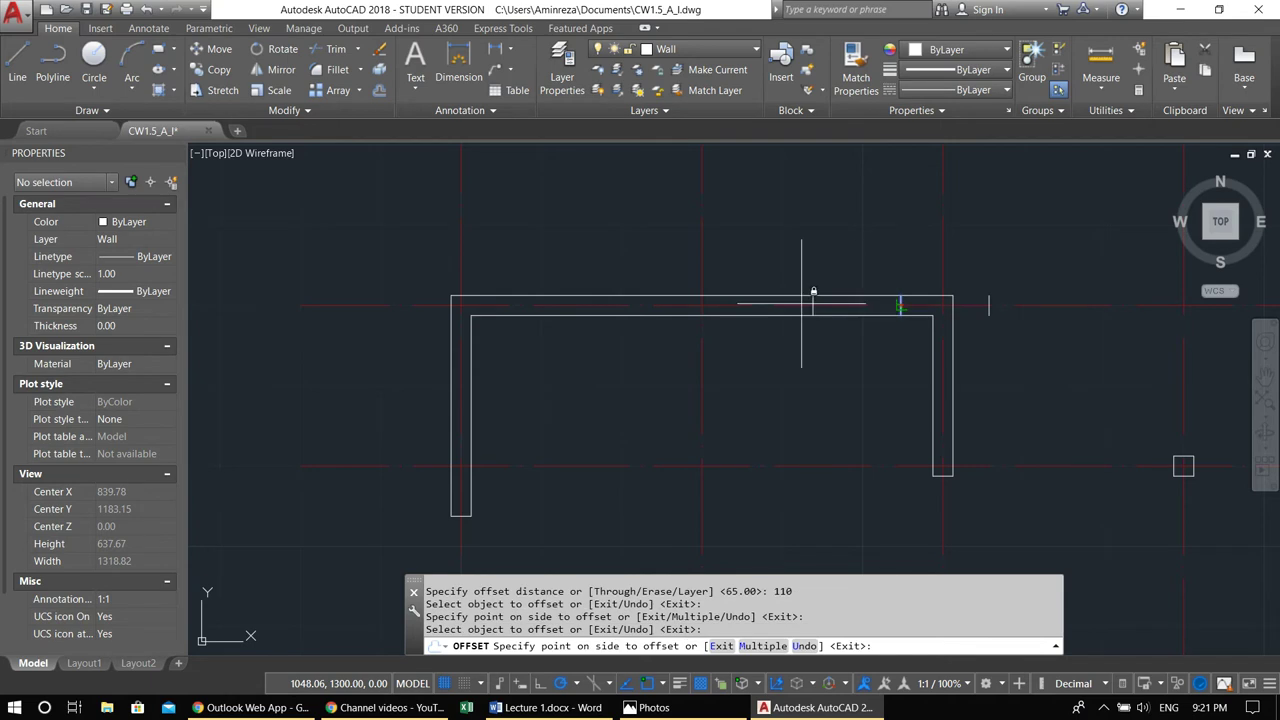
click(811, 289)
key(Escape)
Erase the stray short line outside the upper-left room's right wall
drag(965, 261, 995, 337)
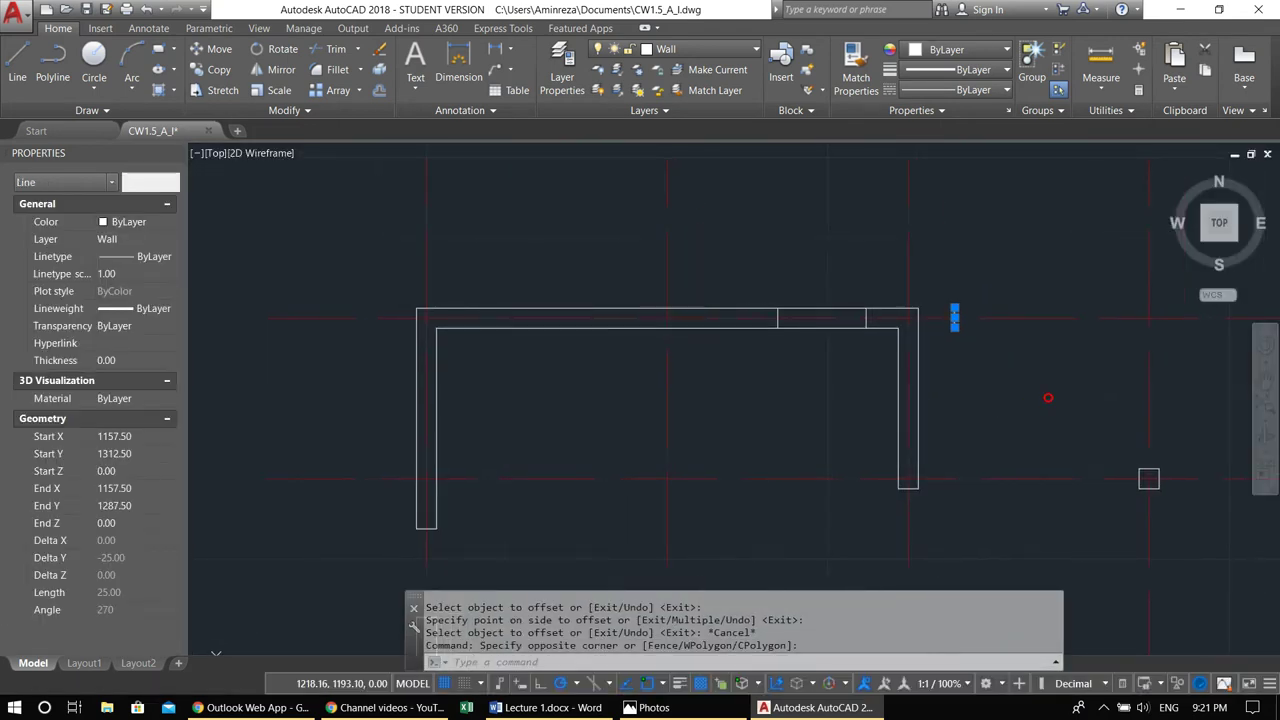
text(e)
key(Return)
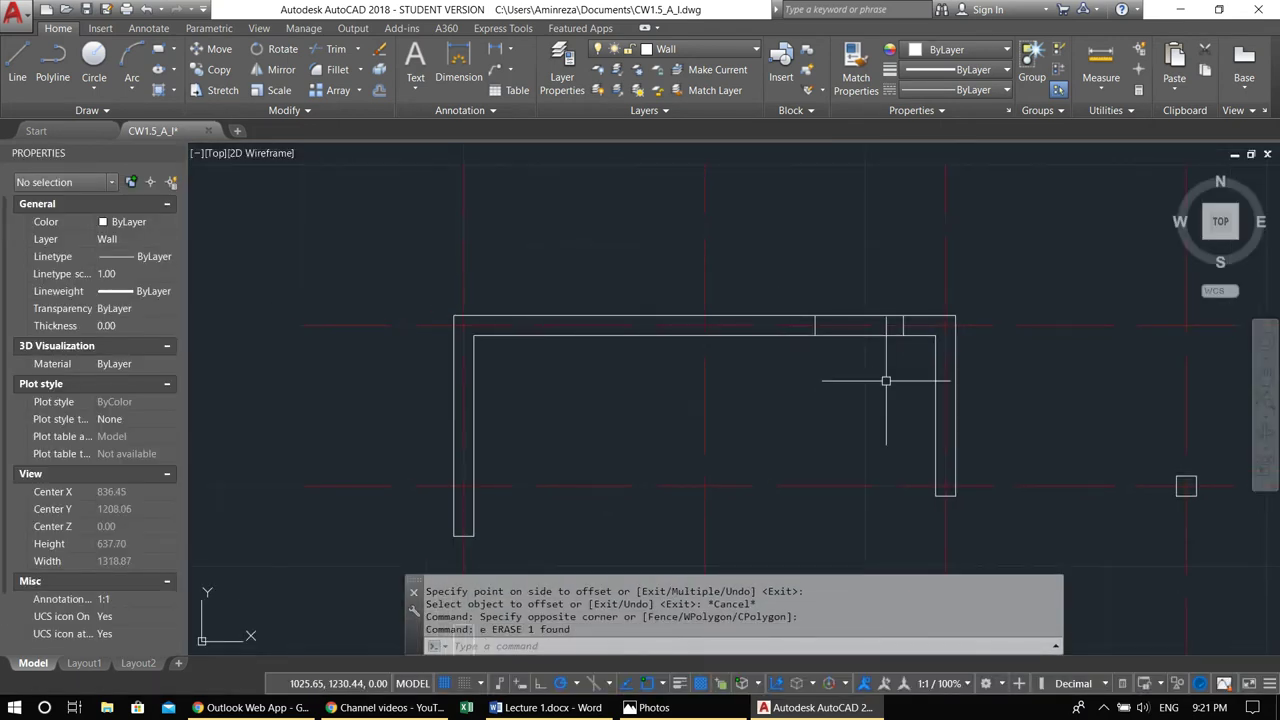
Offset the left short line across the upper wall another 65 units to the left
text(o)
key(Return)
text(65)
key(Return)
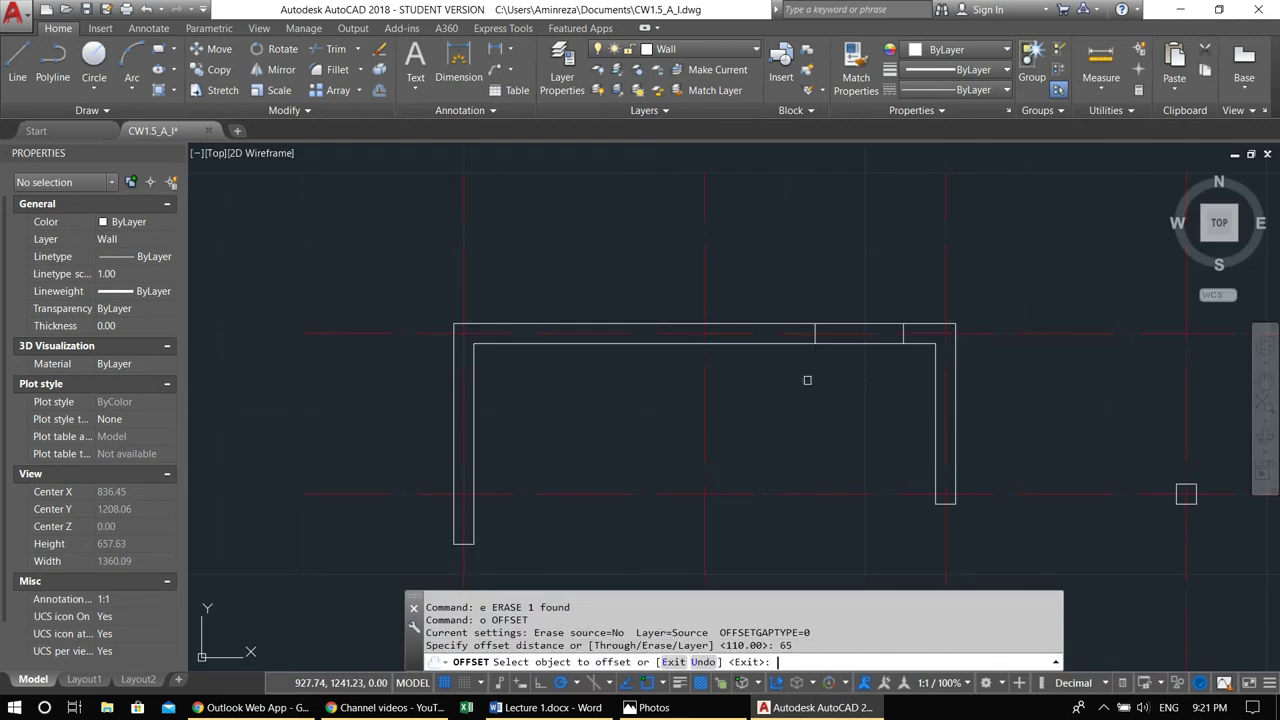
click(814, 335)
click(712, 320)
key(Escape)
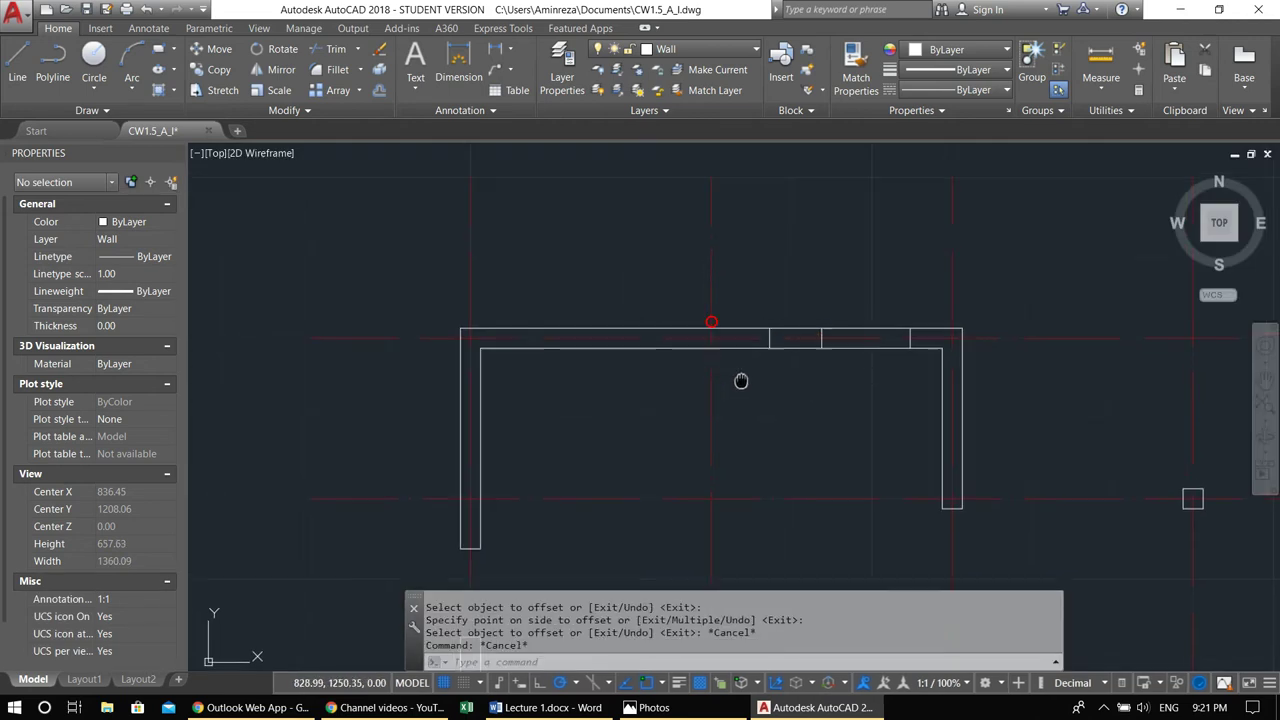
Offset the leftmost short line across the upper wall 110 units further left
text(o)
key(Return)
text(11)
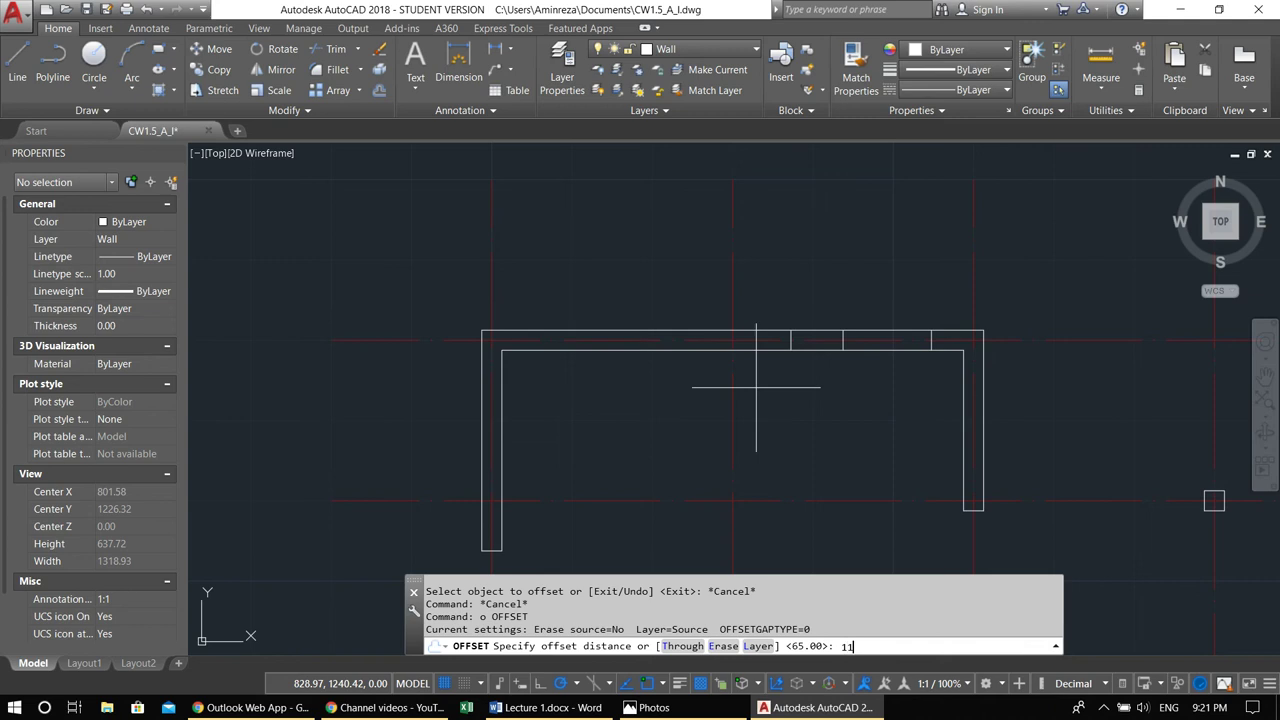
text(0)
key(Return)
click(794, 334)
click(677, 349)
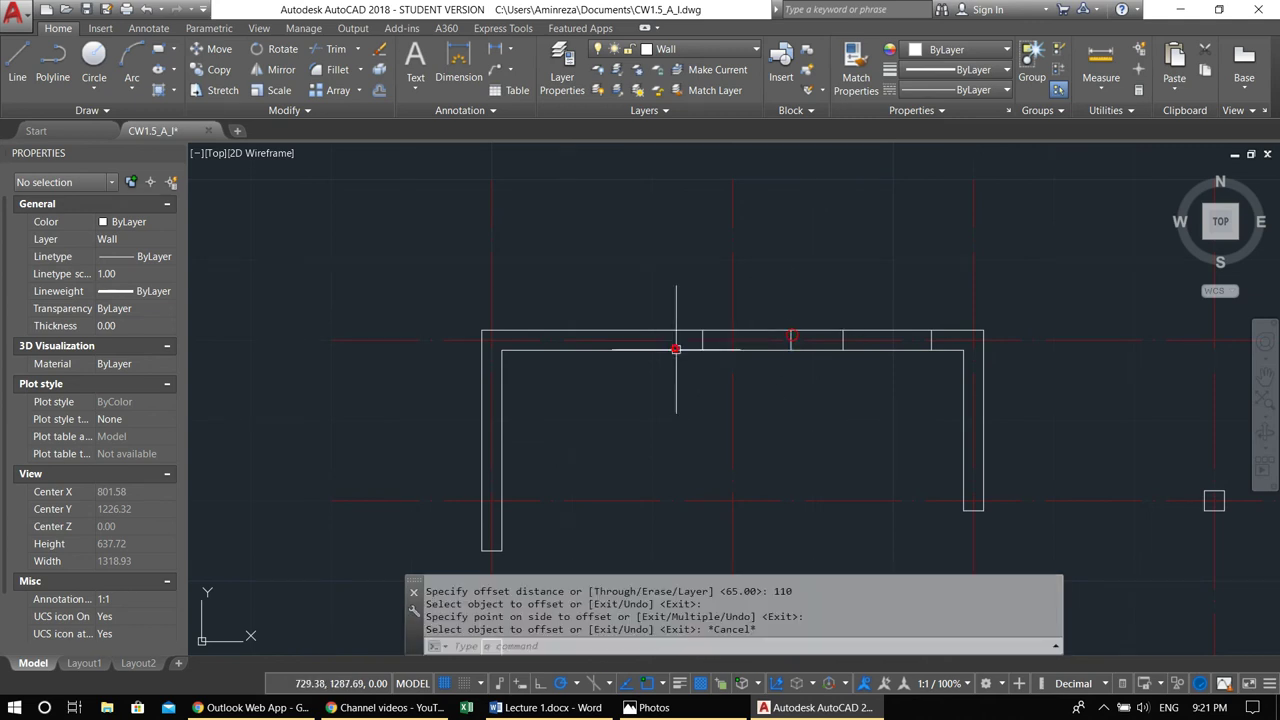
key(Escape)
Trim the upper wall lines between both pairs of short lines to cut two openings
text(tr)
key(Return)
key(Return)
click(879, 377)
click(865, 269)
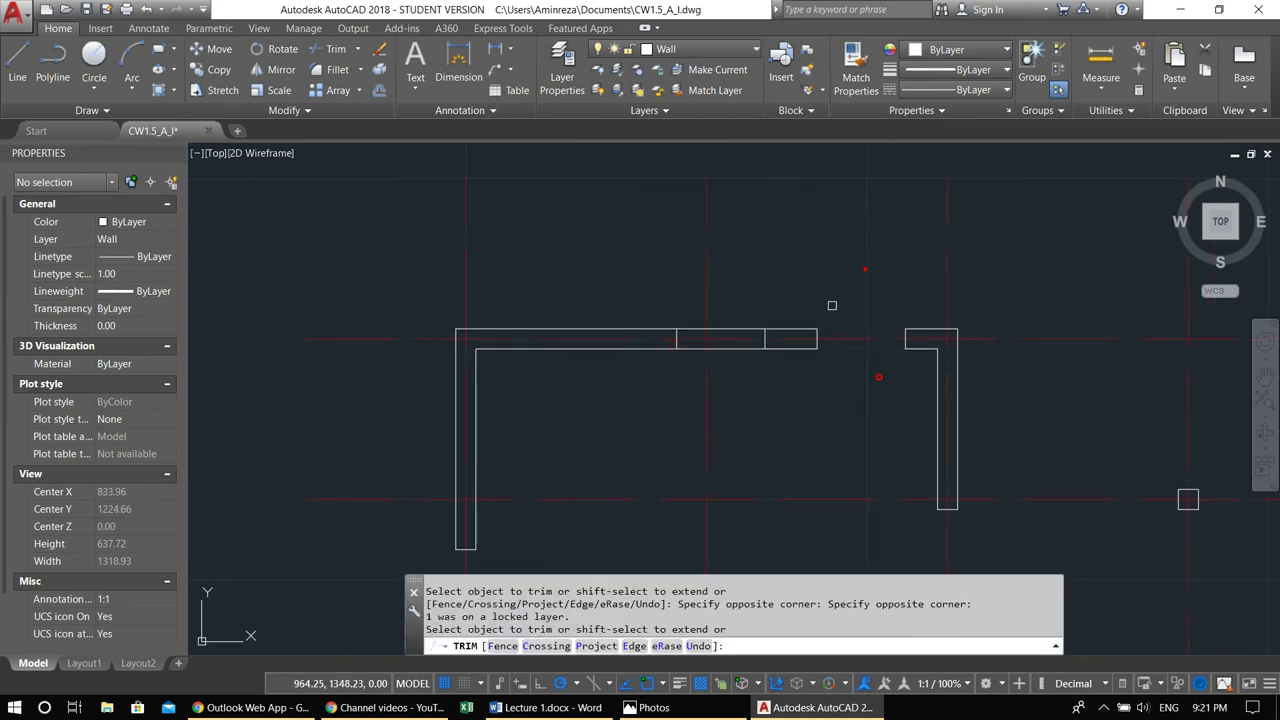
click(746, 383)
click(719, 278)
scroll(730, 305, down, 5)
scroll(728, 310, up, 5)
click(735, 368)
click(706, 296)
scroll(706, 296, down, 5)
middle_drag(706, 306, 610, 232)
key(Escape)
key(Escape)
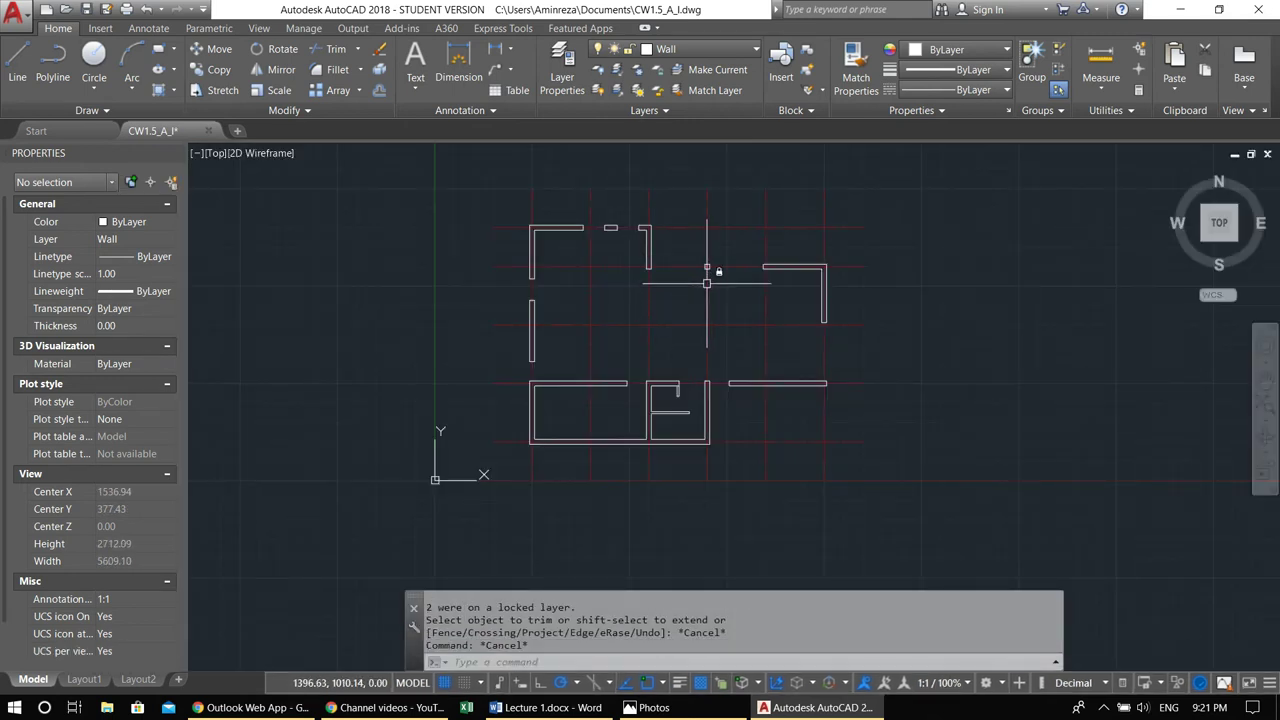
Draw a short line across the bottom wall from the lower-left room's inner corner down to the outer wall line
scroll(525, 460, up, 6)
key(Escape)
key(Escape)
scroll(630, 365, up, 4)
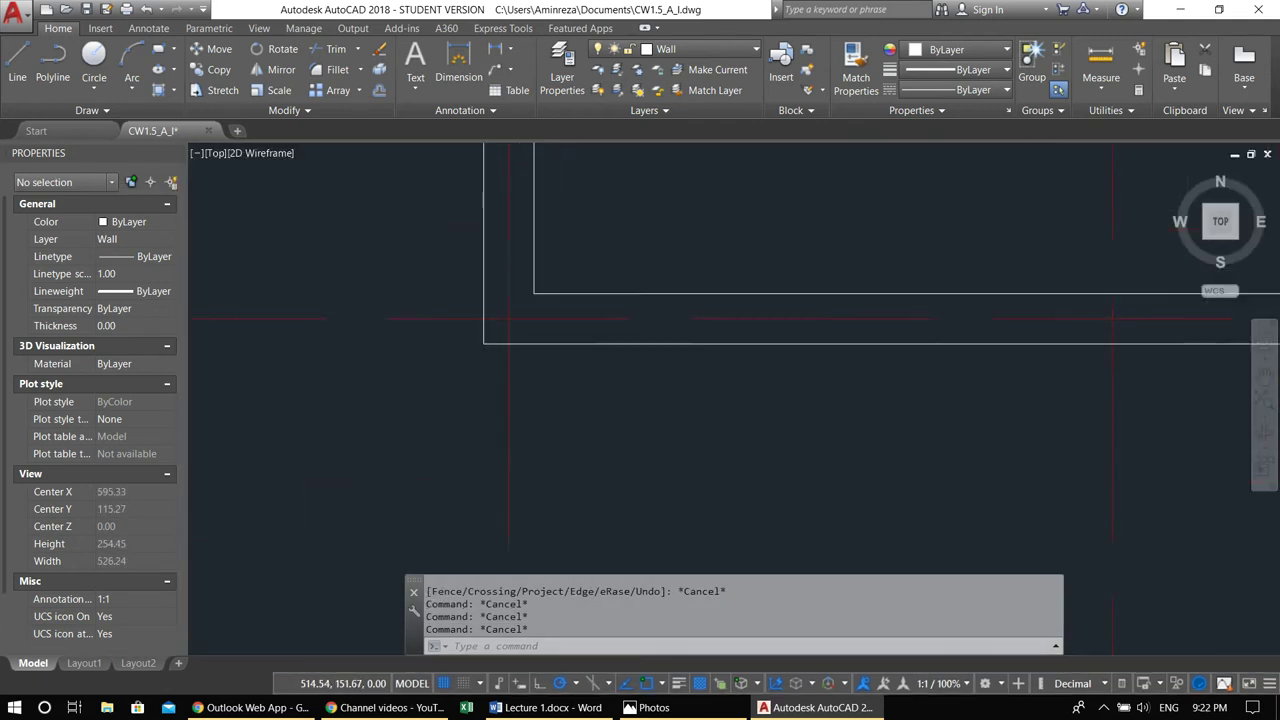
text(l)
key(Return)
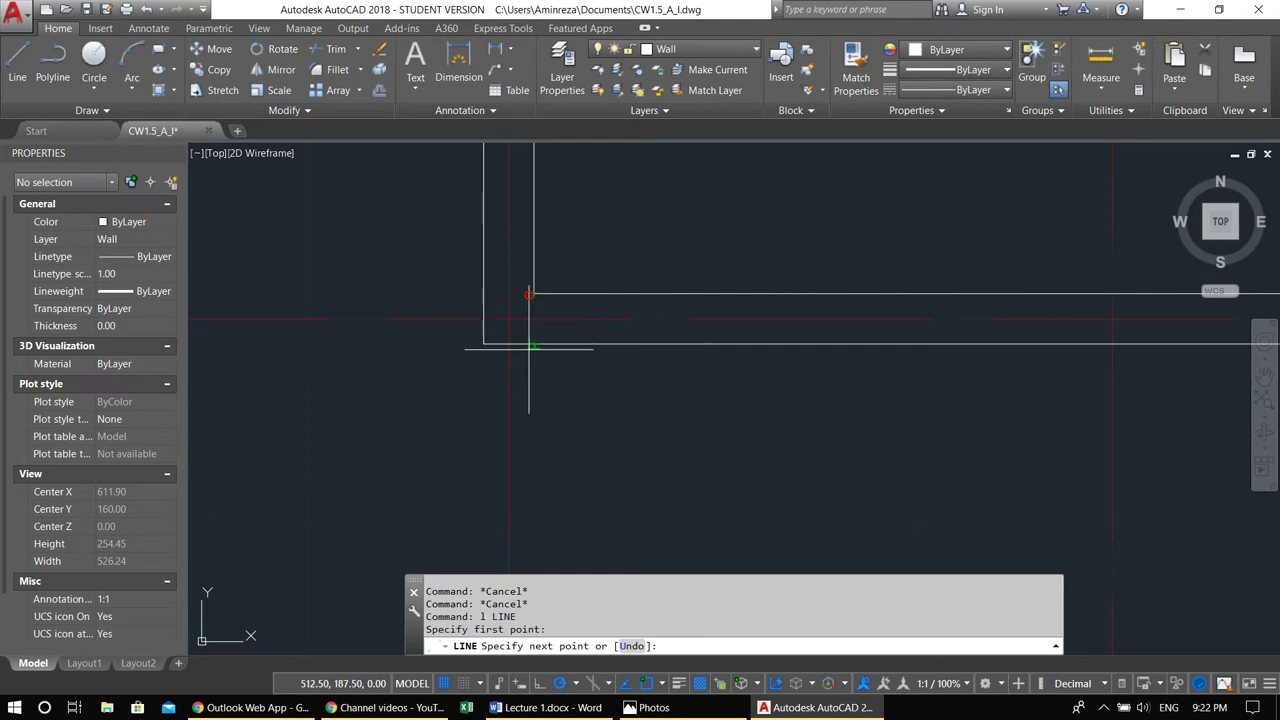
key(Return)
click(532, 334)
scroll(594, 378, down, 4)
middle_drag(594, 378, 563, 385)
Move the short line across the bottom wall 275 units to the right
text(m)
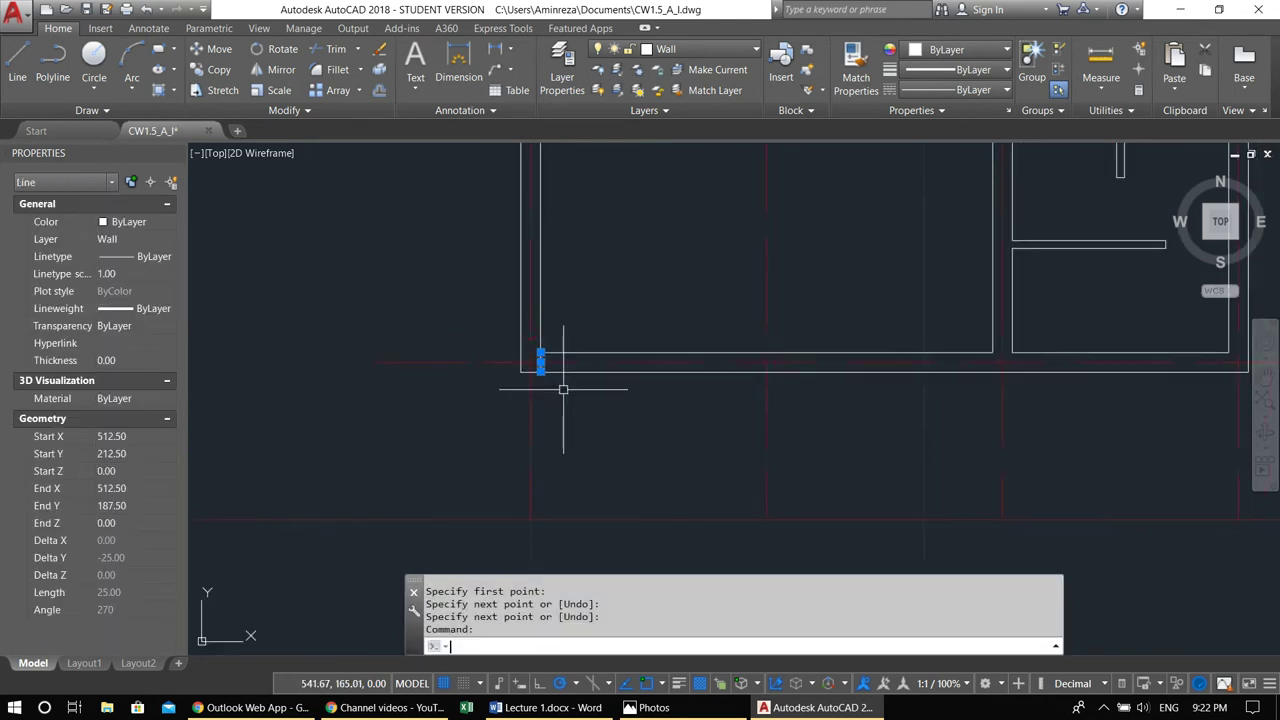
key(Return)
click(589, 419)
text(275)
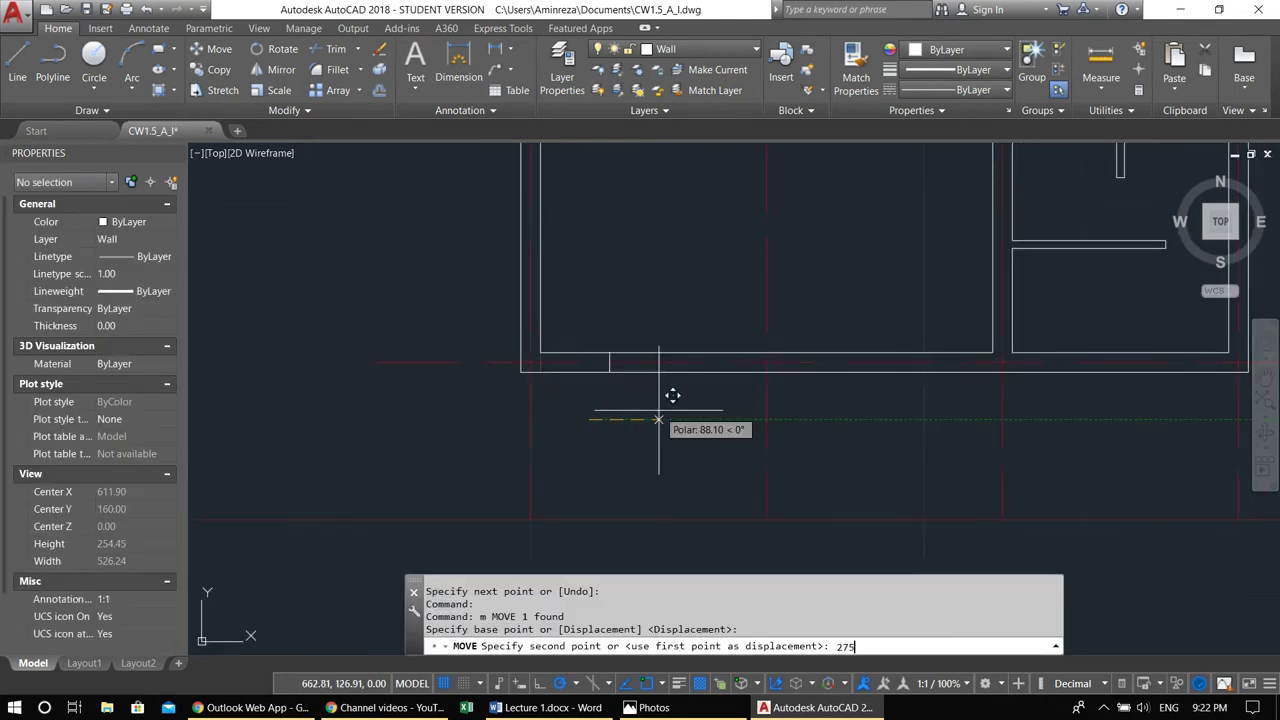
key(Return)
key(Escape)
key(Escape)
Extend the lower-left room's inner left wall line down to the bottom wall's outer line
text(ex)
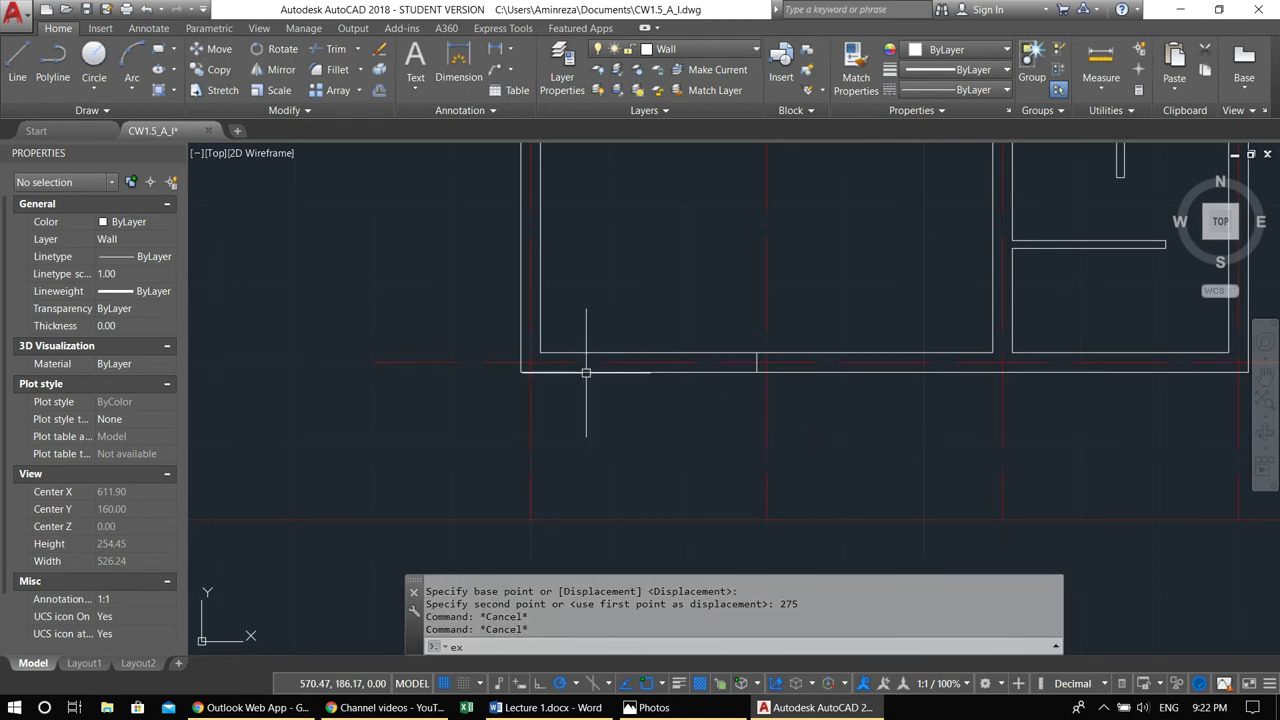
key(Return)
key(Return)
click(540, 337)
click(541, 339)
key(Escape)
key(Escape)
Trim the bottom wall lines between the left wall and the moved short line to cut the opening
middle_drag(630, 426, 602, 415)
text(tr)
key(Return)
key(Return)
click(622, 411)
click(607, 286)
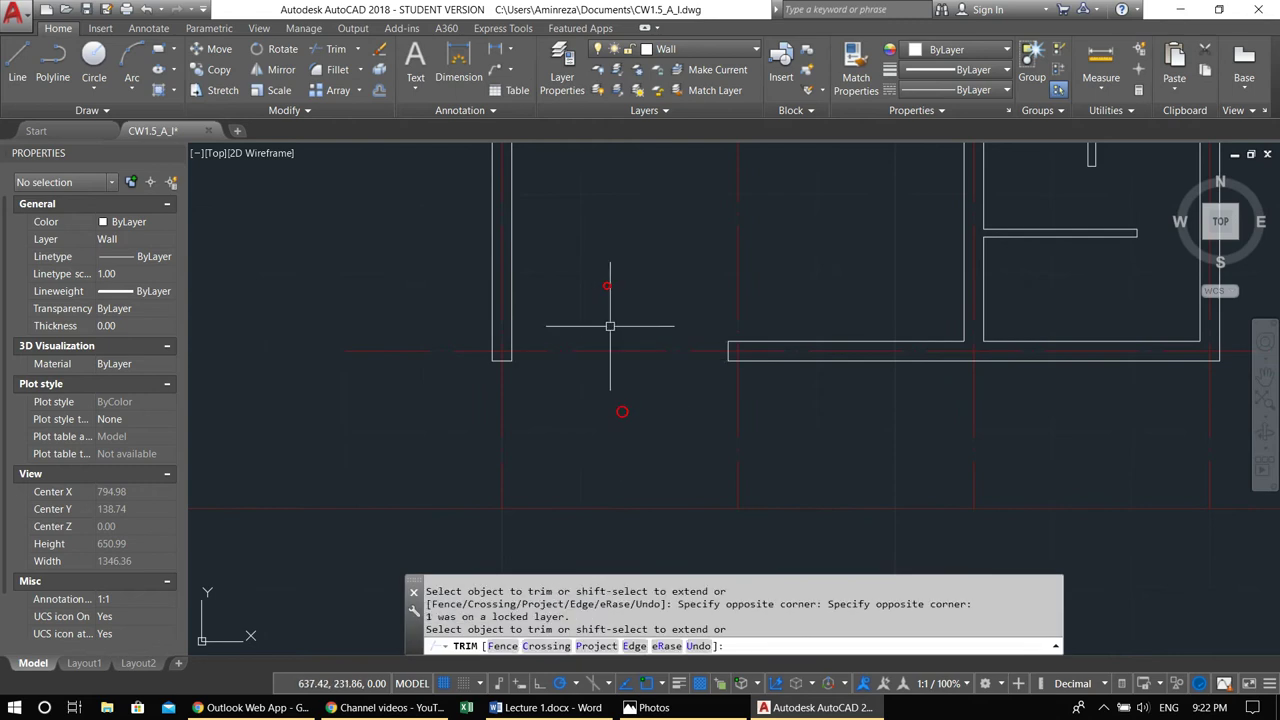
key(Escape)
Copy the square column from its centre onto the three rightmost axis intersections of the top grid line
scroll(610, 326, down, 5)
click(678, 433)
click(794, 514)
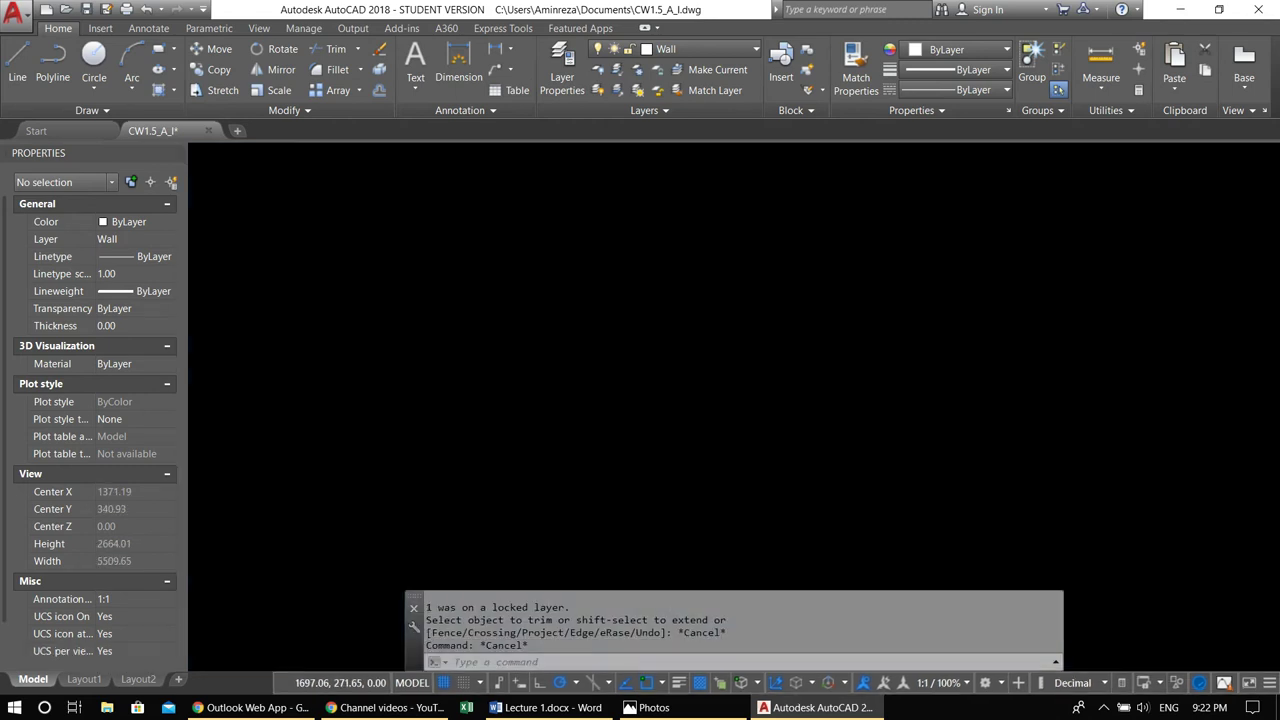
scroll(708, 265, up, 6)
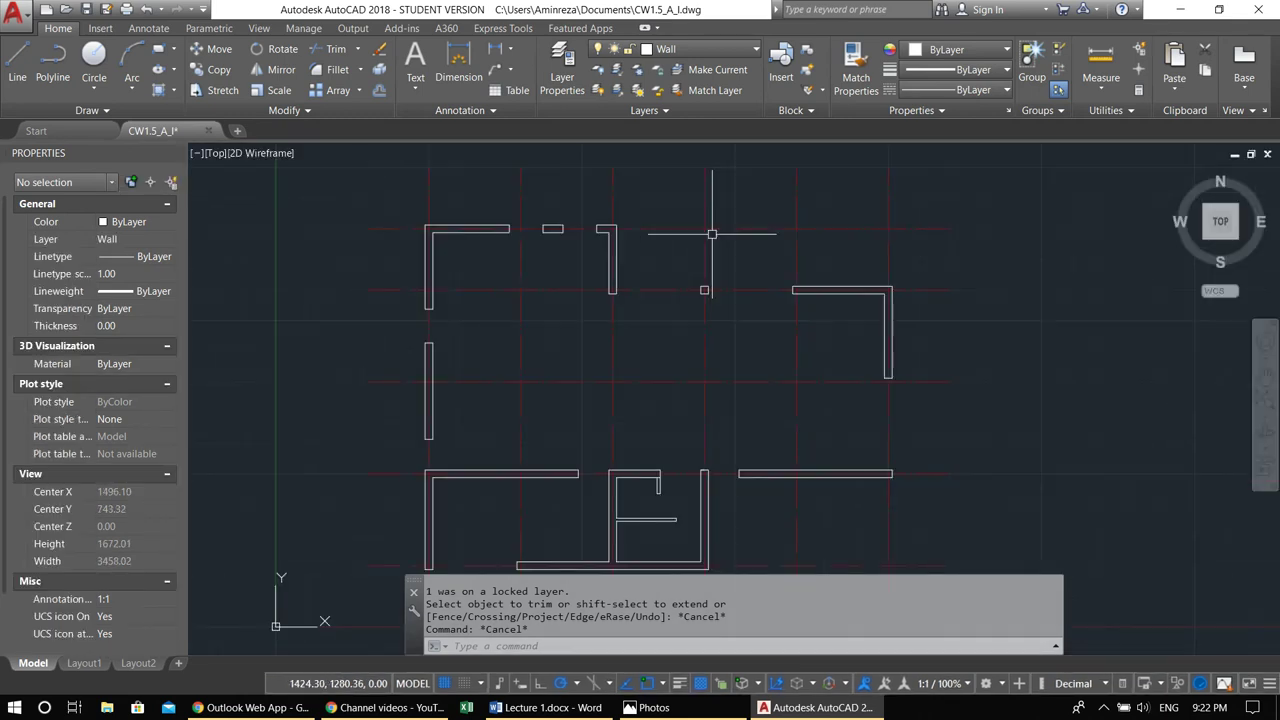
click(625, 316)
click(805, 485)
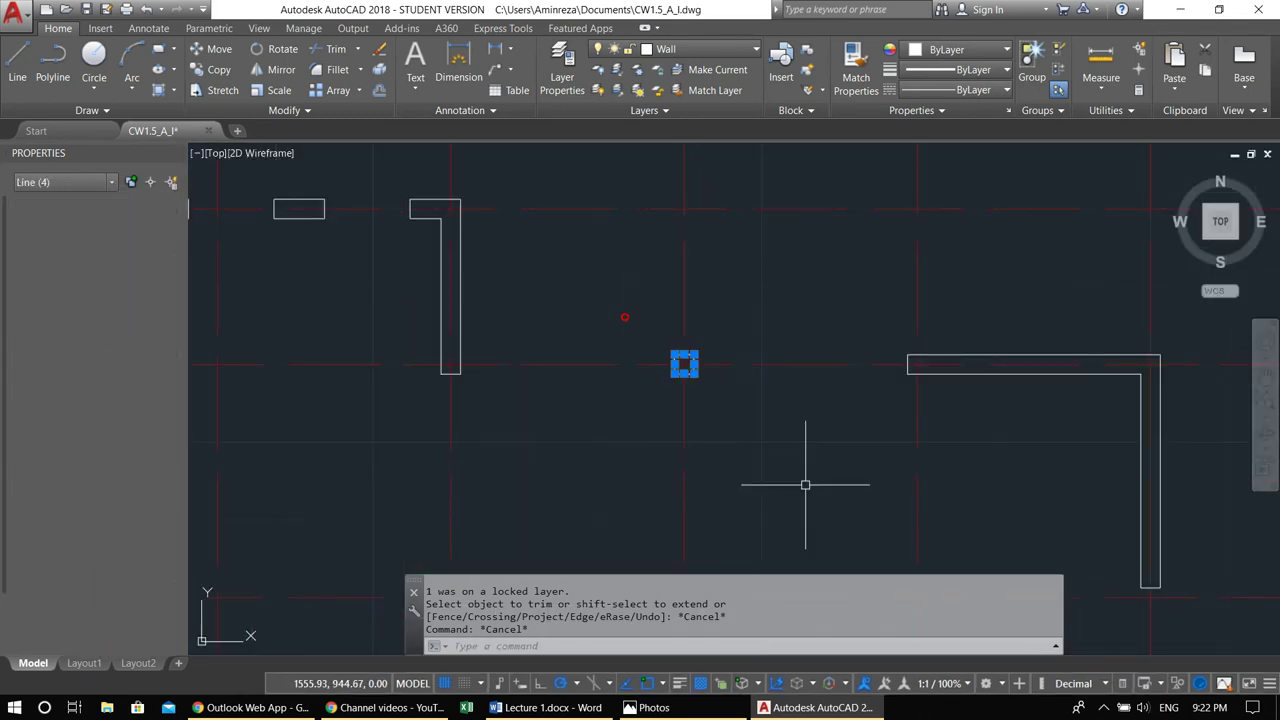
scroll(708, 356, up, 4)
scroll(759, 437, down, 2)
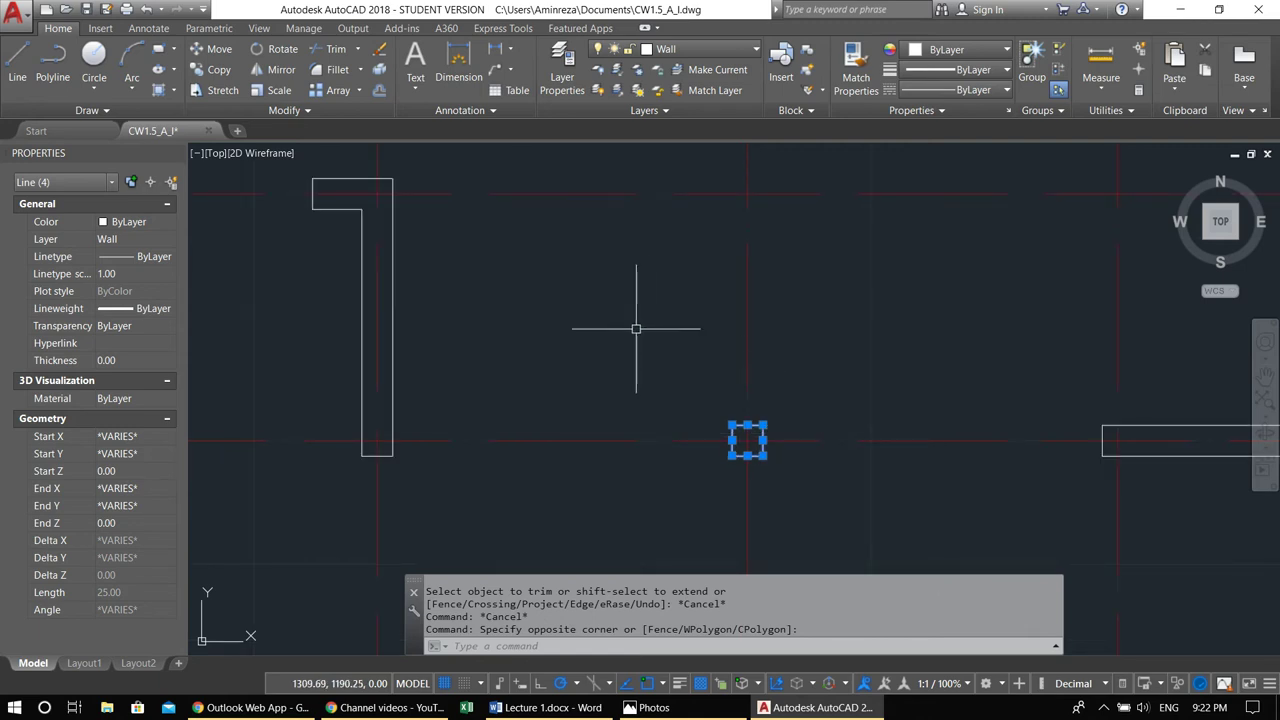
text(co)
key(Return)
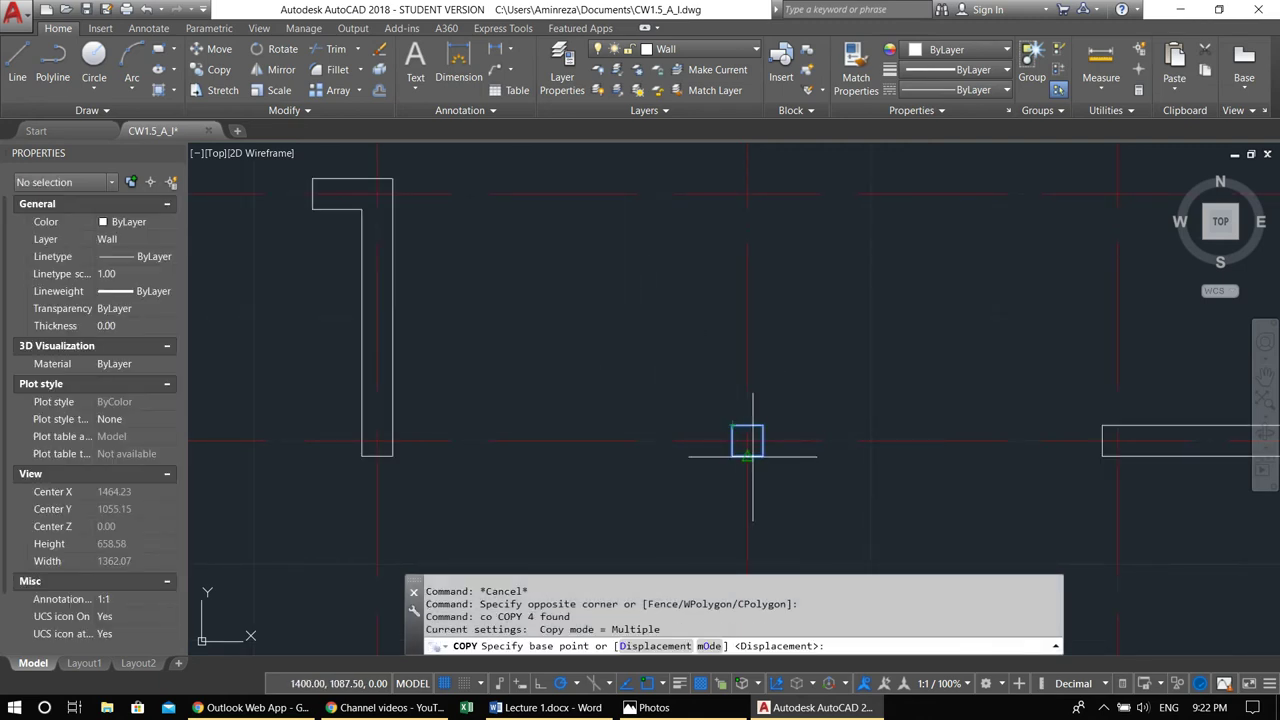
click(747, 440)
scroll(742, 375, down, 6)
scroll(750, 330, up, 4)
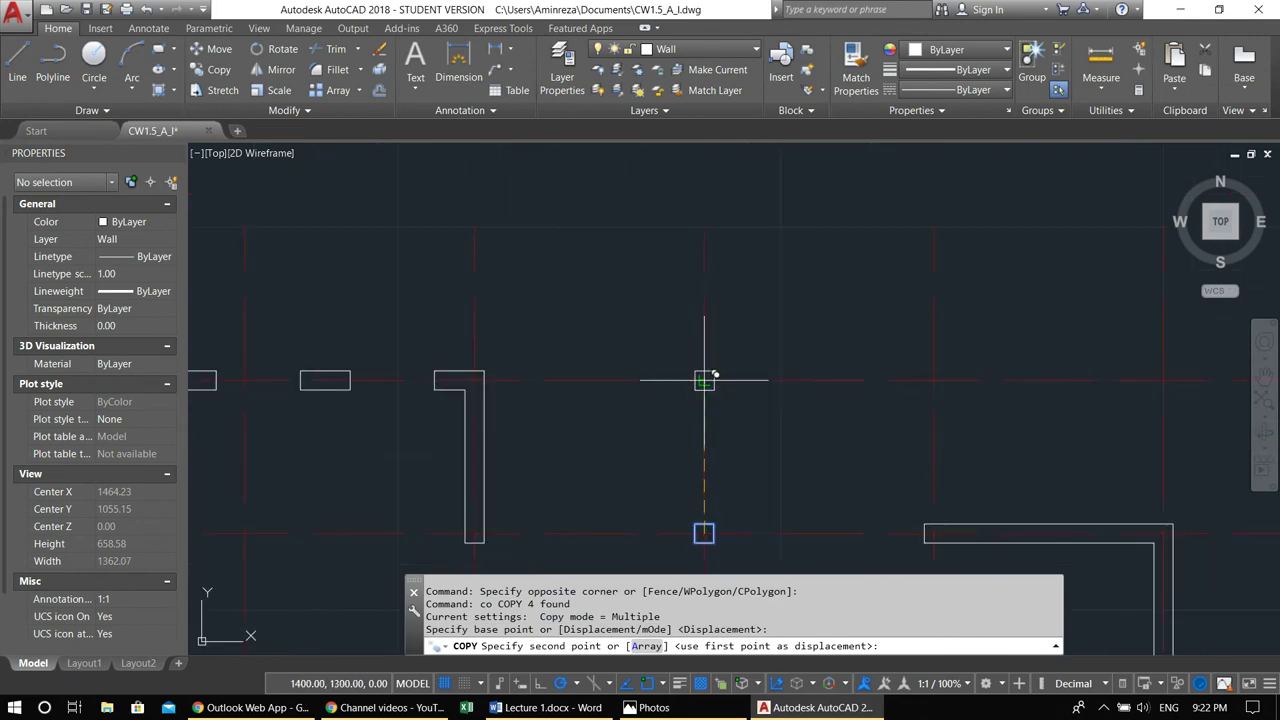
click(705, 381)
click(934, 380)
middle_drag(1063, 391, 644, 230)
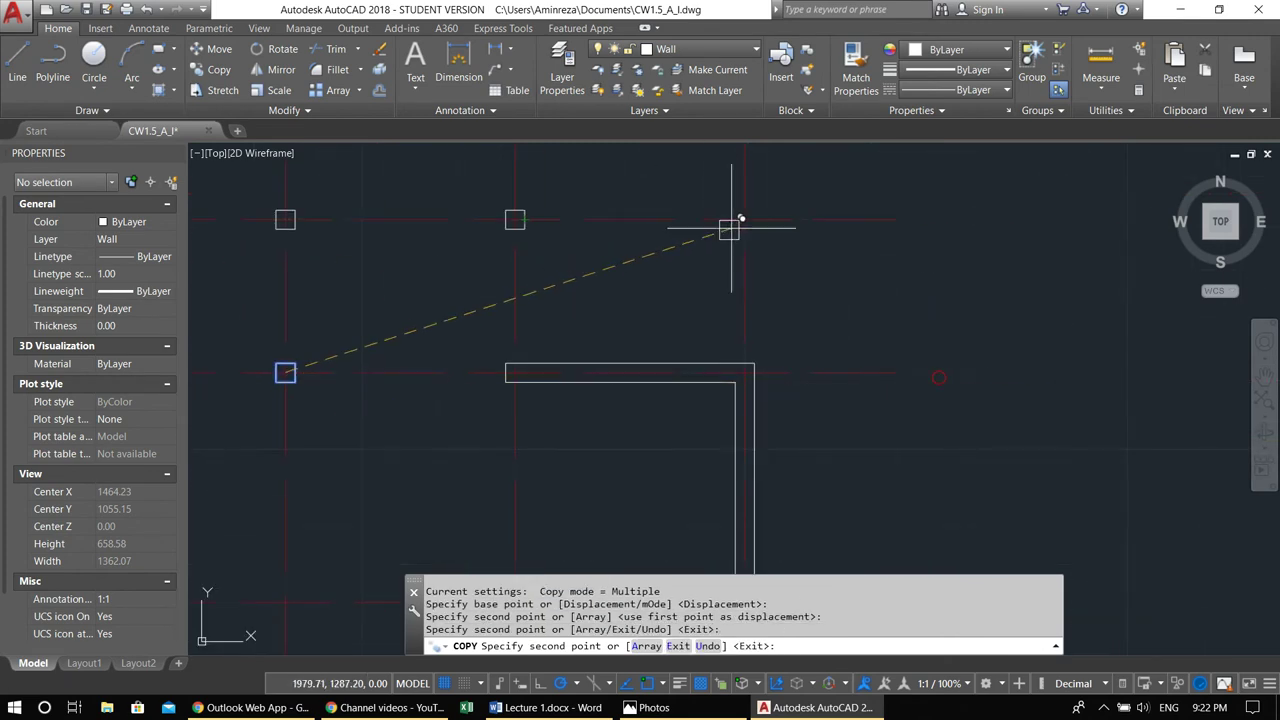
click(754, 209)
Place two more column copies on the two rightmost axis intersections along the bottom exterior wall's grid line
scroll(600, 300, down, 3)
middle_drag(500, 329, 789, 318)
scroll(900, 442, up, 4)
click(917, 414)
middle_drag(997, 414, 643, 409)
click(927, 409)
scroll(709, 345, down, 3)
middle_drag(709, 345, 783, 388)
middle_drag(704, 367, 850, 390)
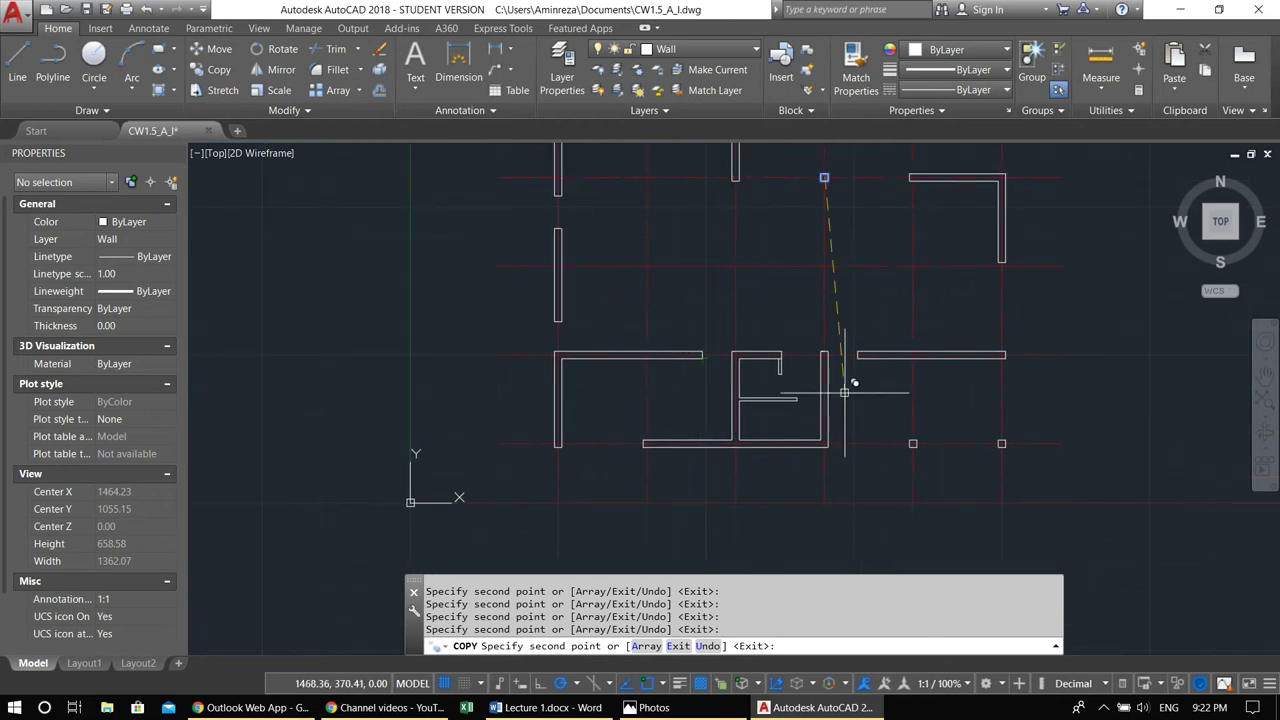
key(Escape)
middle_drag(782, 298, 765, 375)
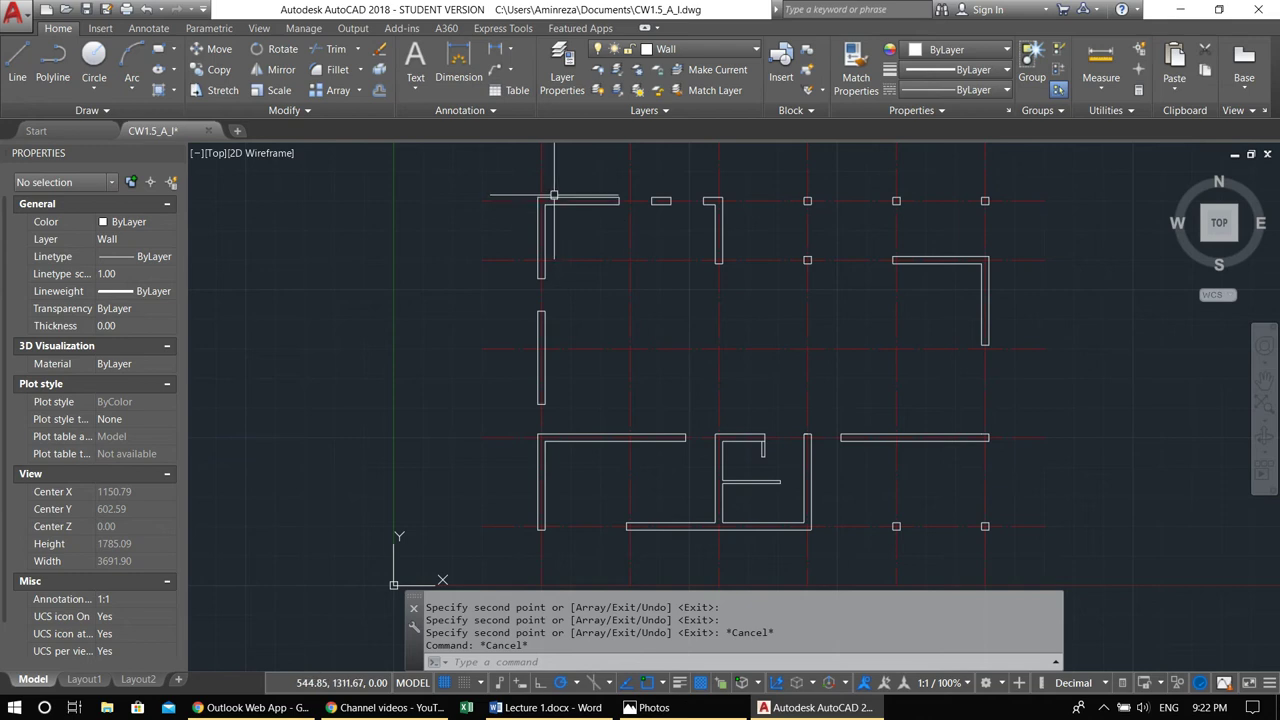
scroll(551, 214, up, 4)
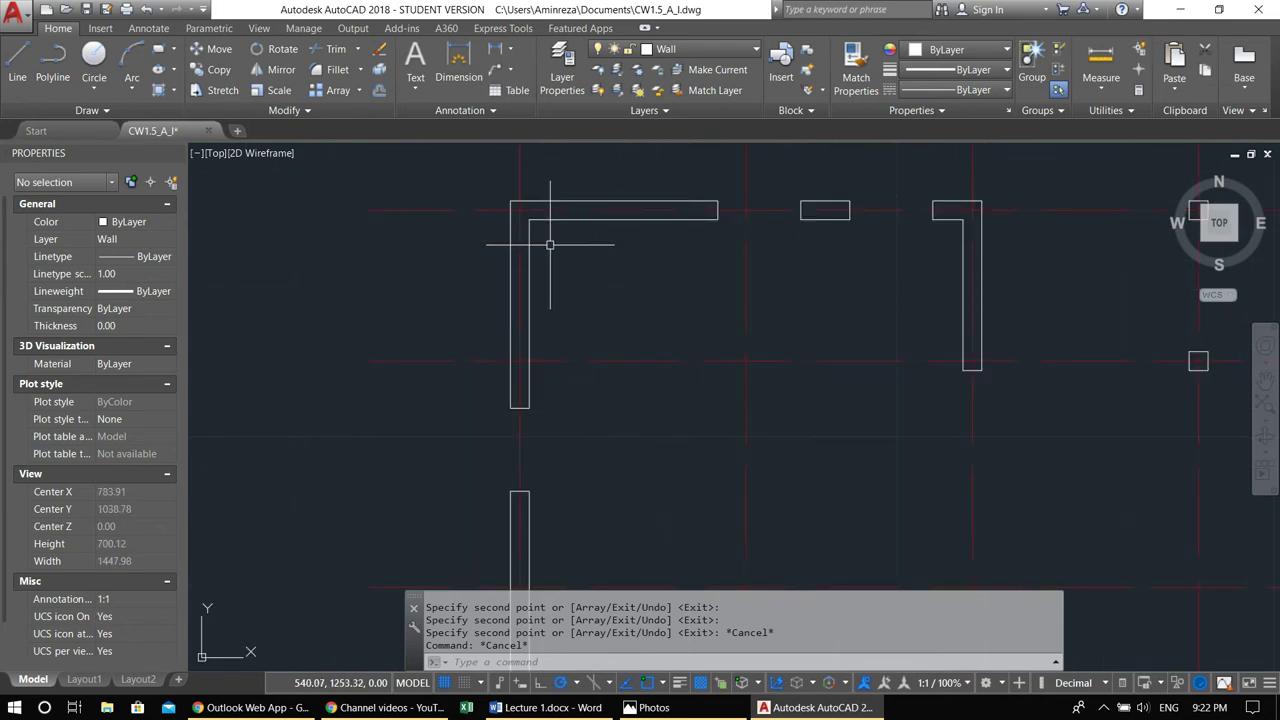
text(f)
key(Return)
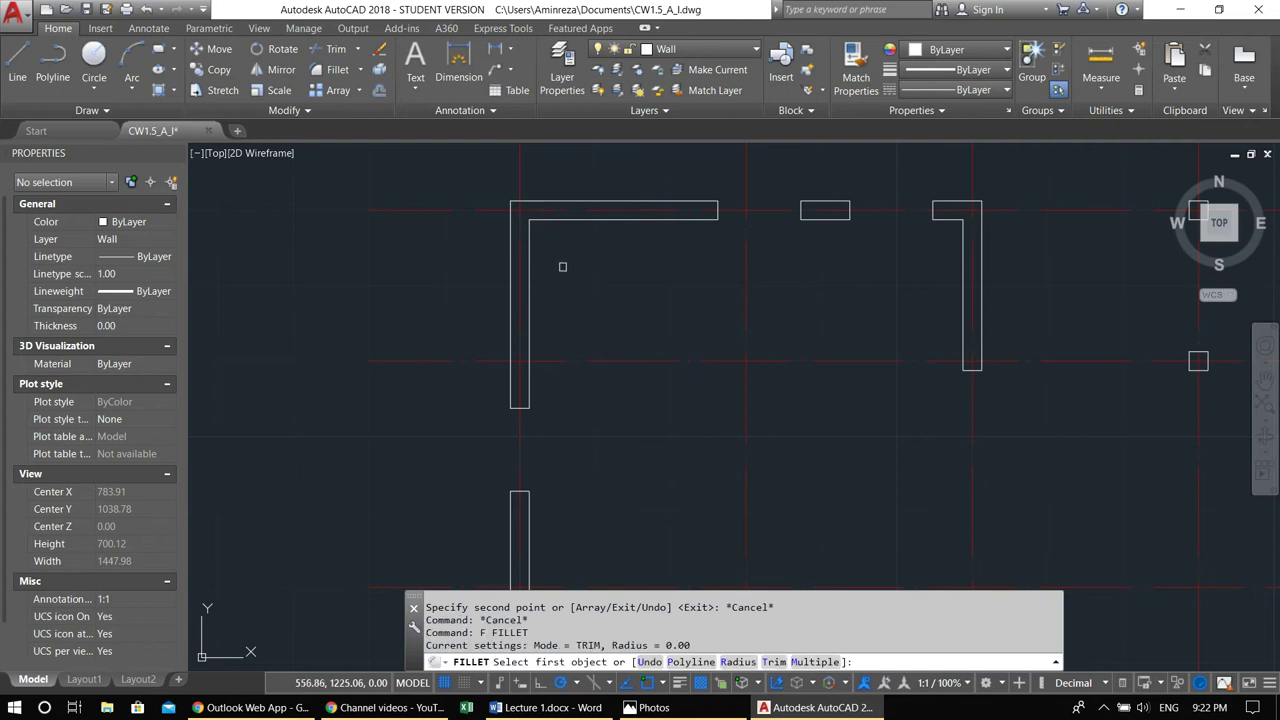
key(Escape)
scroll(563, 271, down, 5)
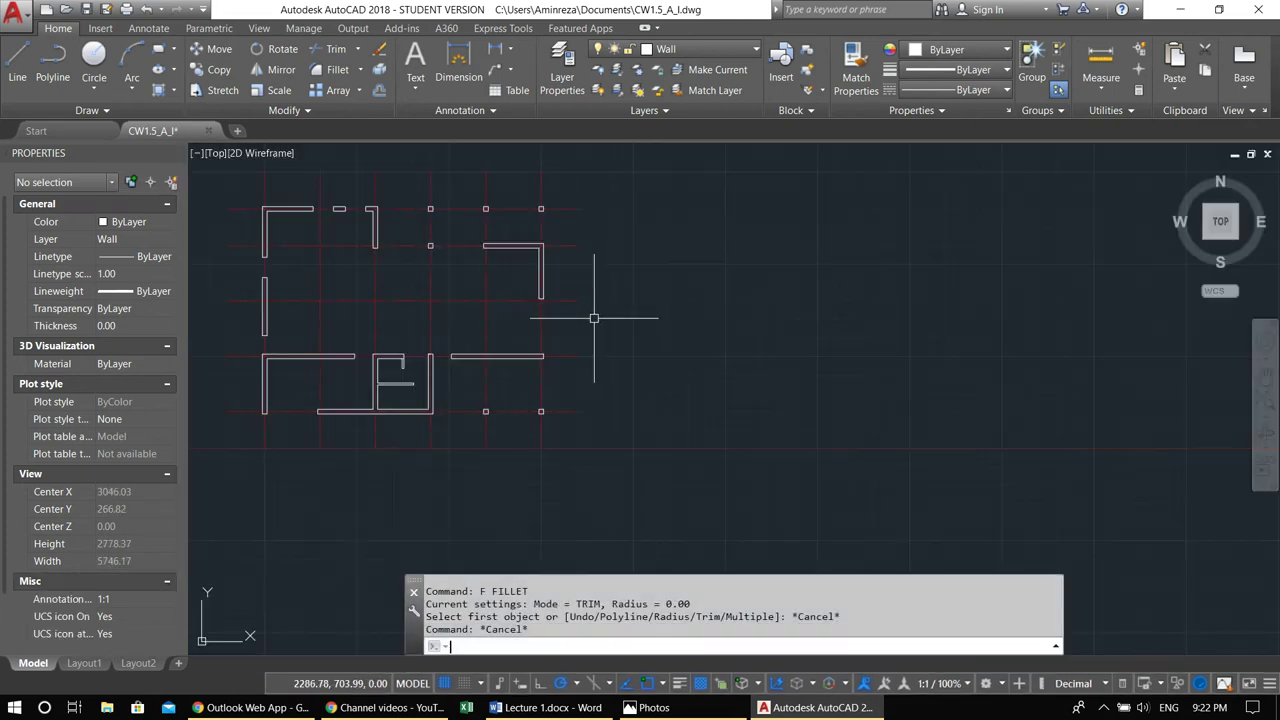
Draw two separate slanted lines, converging upward, in the empty area to the right of the plan
scroll(590, 265, up, 5)
text(l)
key(Return)
click(568, 362)
click(628, 247)
key(Return)
key(Return)
click(678, 281)
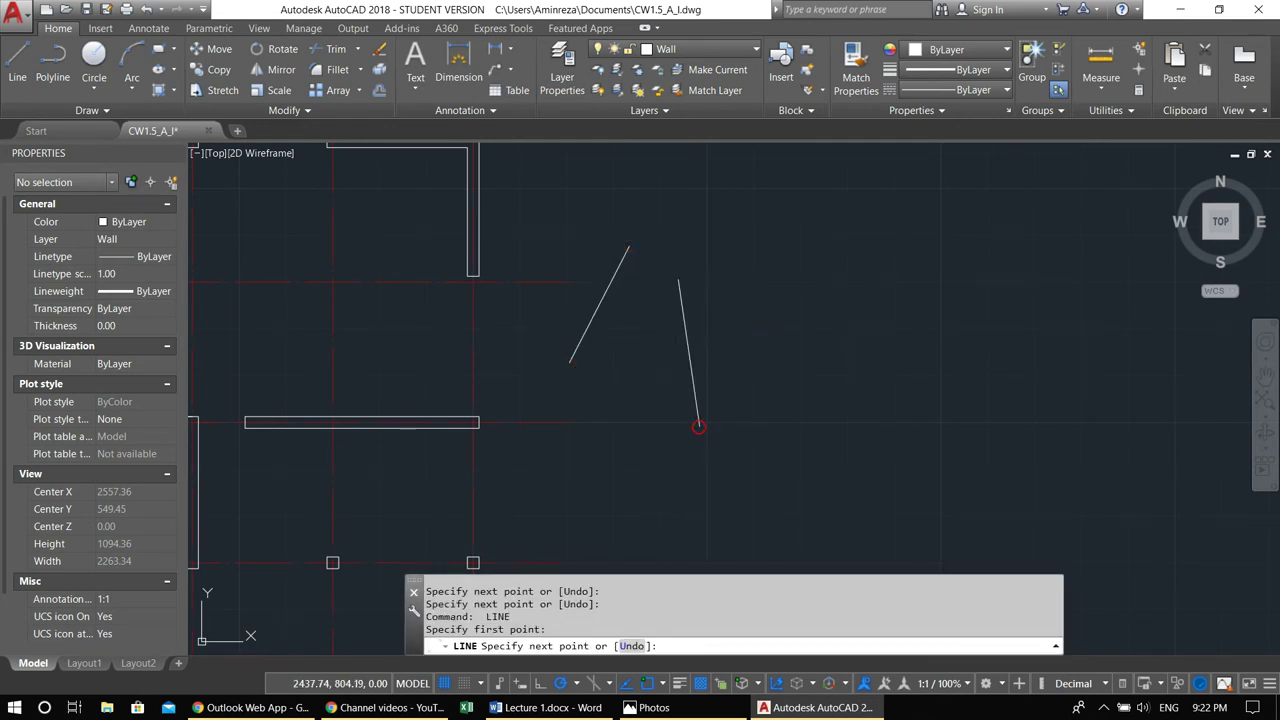
click(698, 425)
key(Return)
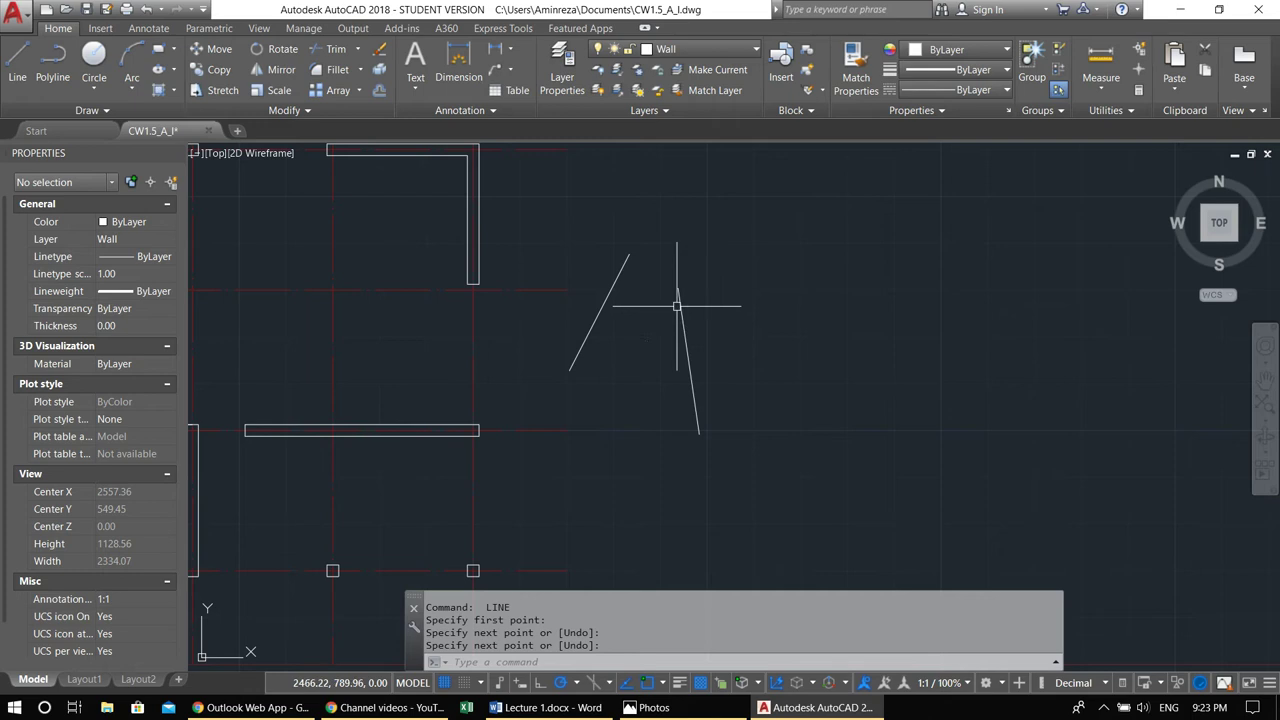
key(Escape)
key(Escape)
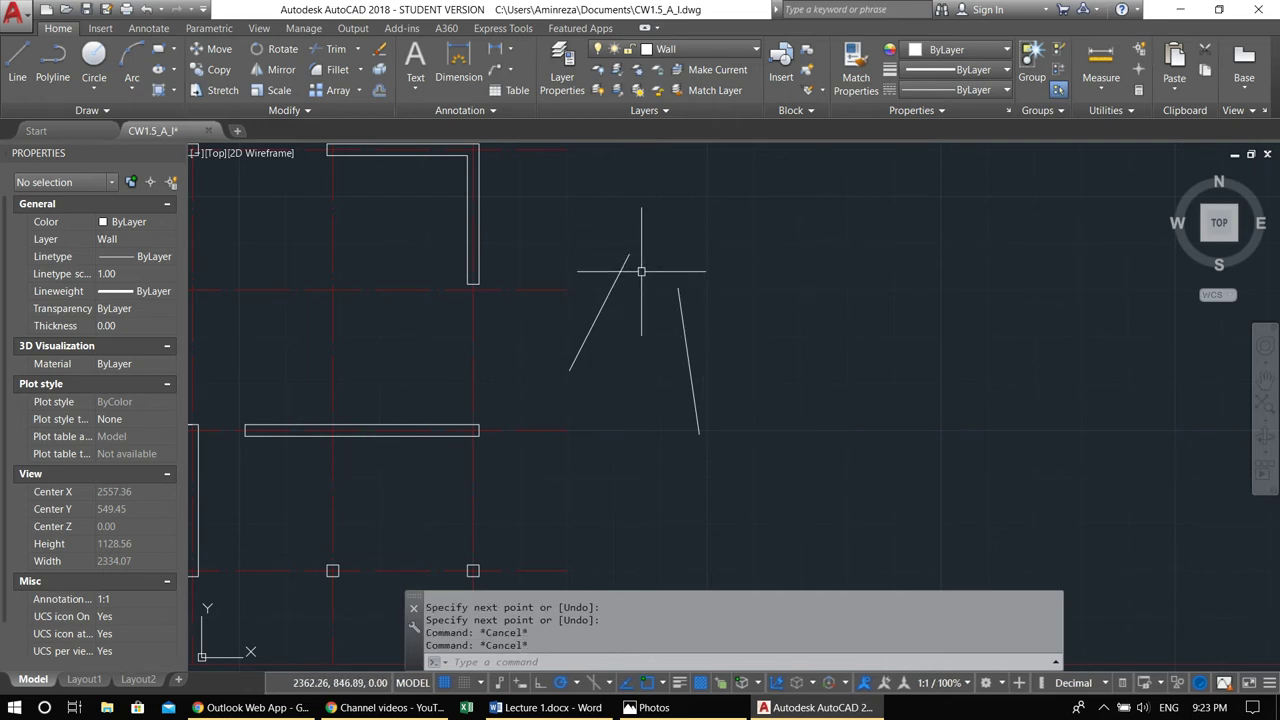
Fillet the upper ends of the two slanted lines so they meet in a sharp corner
text(f)
key(Return)
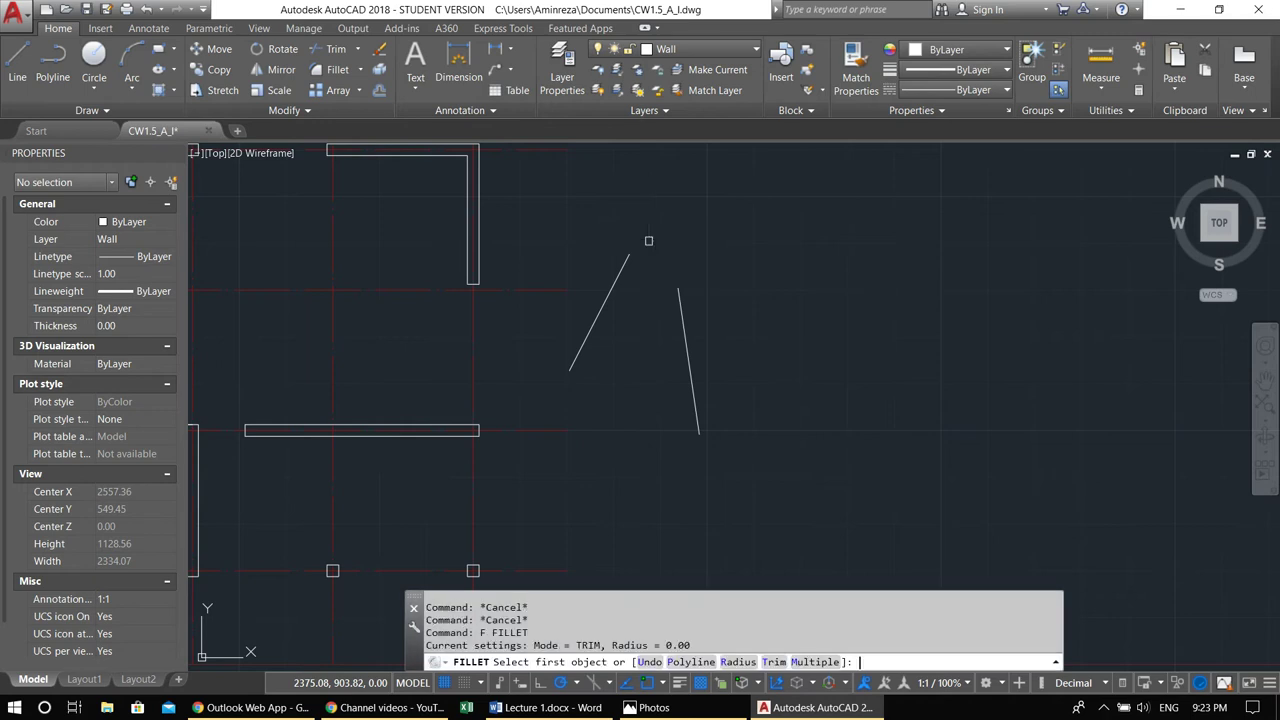
click(615, 281)
click(680, 305)
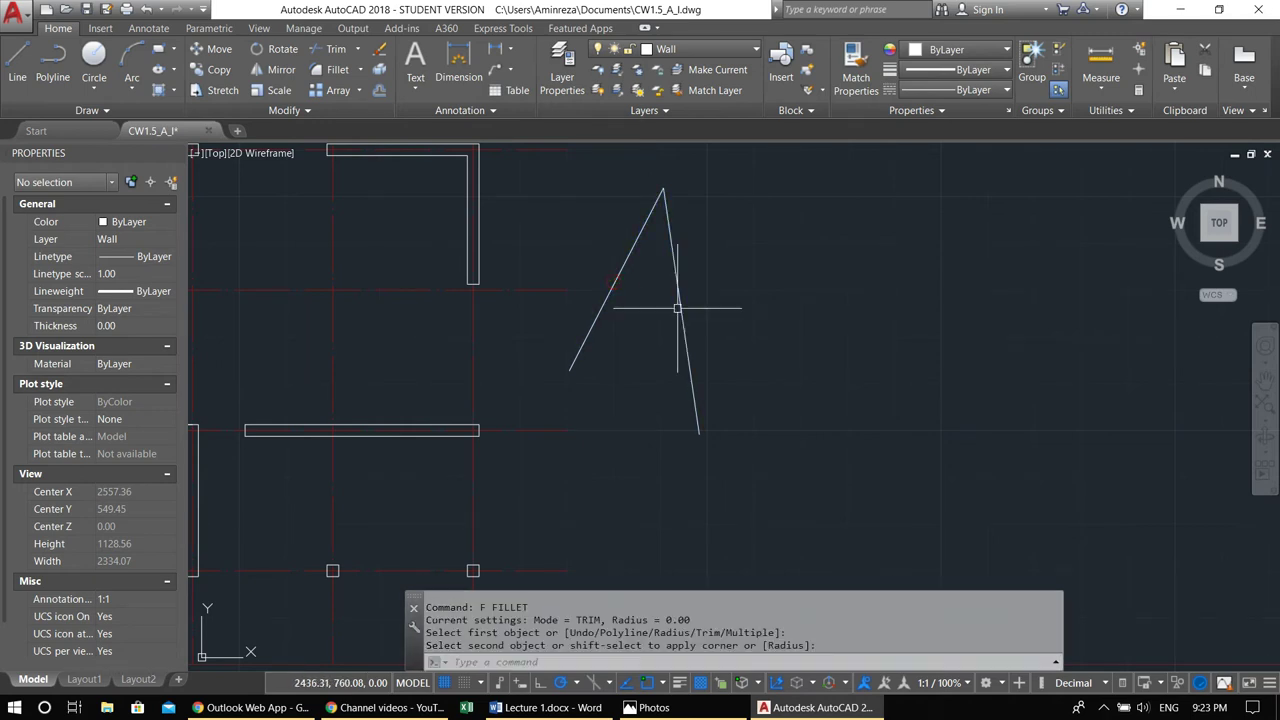
Draw a vertical line in the empty area to the right of the two joined slanted lines
middle_drag(829, 375, 789, 361)
text(l)
key(Return)
click(740, 450)
click(740, 269)
key(Return)
key(Return)
key(Escape)
click(802, 445)
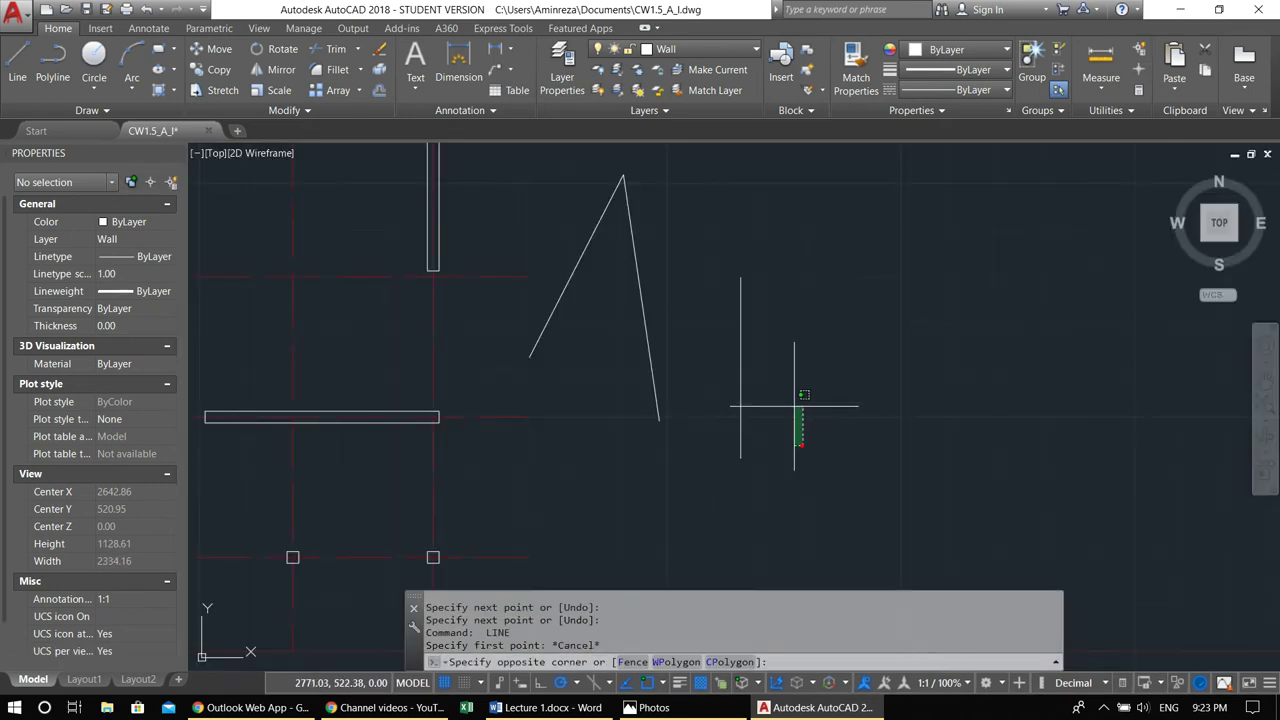
click(790, 360)
Start a second line to the right of the vertical line, near the level of its lower end
text(l)
key(Return)
click(822, 433)
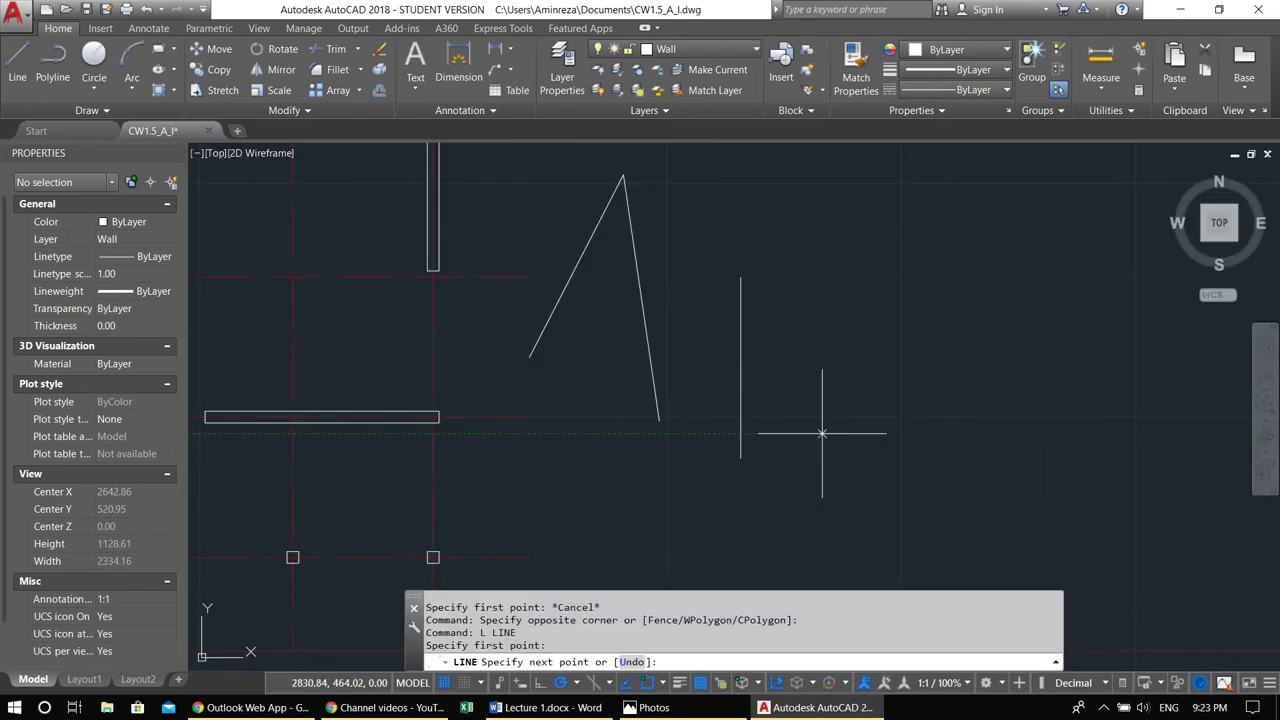
Draw a short slanted line beside the vertical practice line and fillet the two into a sharp corner with radius 0
click(799, 356)
key(Return)
text(f)
key(Return)
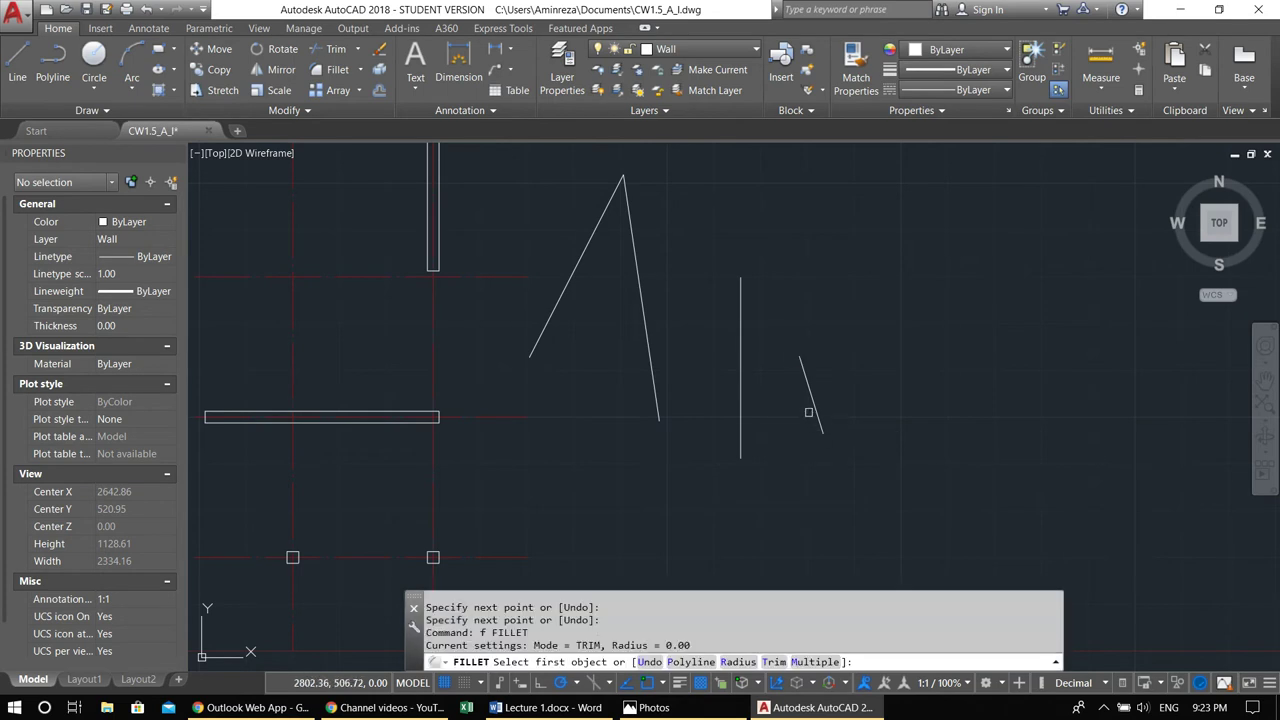
click(799, 366)
click(740, 338)
Fillet the two nearly parallel slanted lines, and the left slanted line with the vertical one, into sharp corners
key(Return)
click(787, 328)
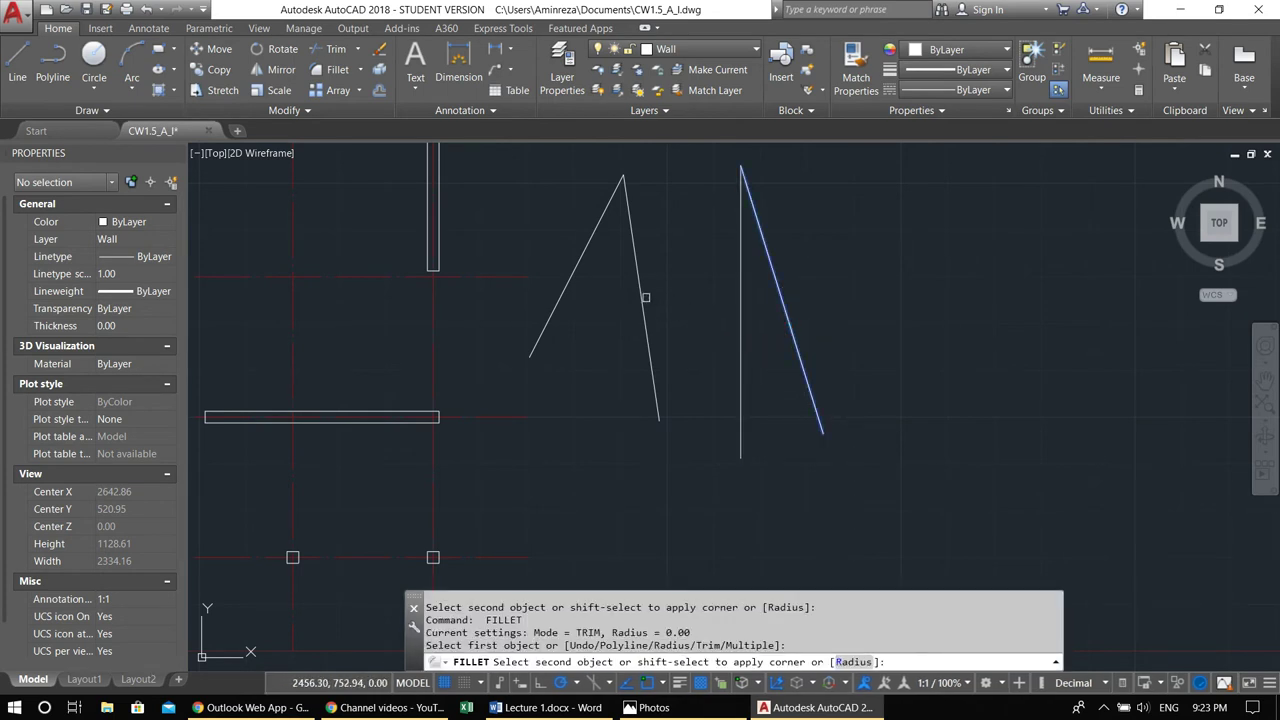
scroll(646, 297, down, 4)
key(Escape)
key(Return)
click(638, 368)
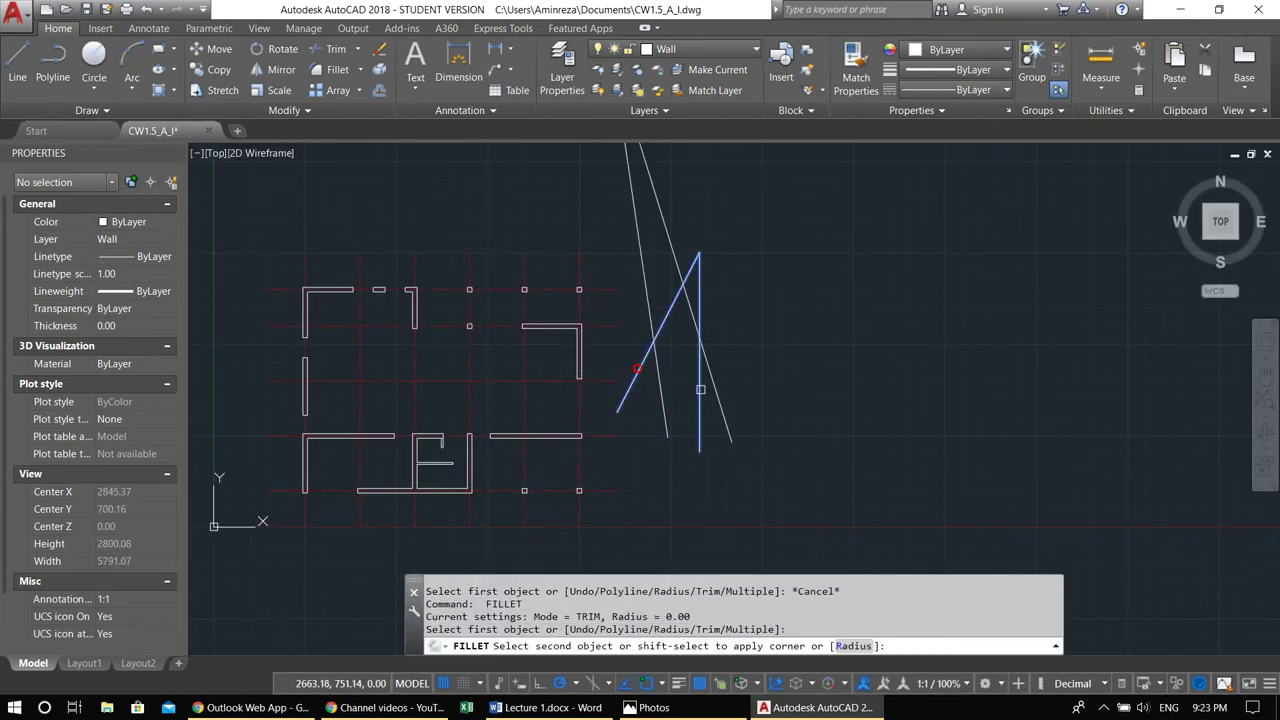
click(700, 390)
Erase the four practice lines beside the floor plan
scroll(700, 390, down, 2)
key(Escape)
click(765, 397)
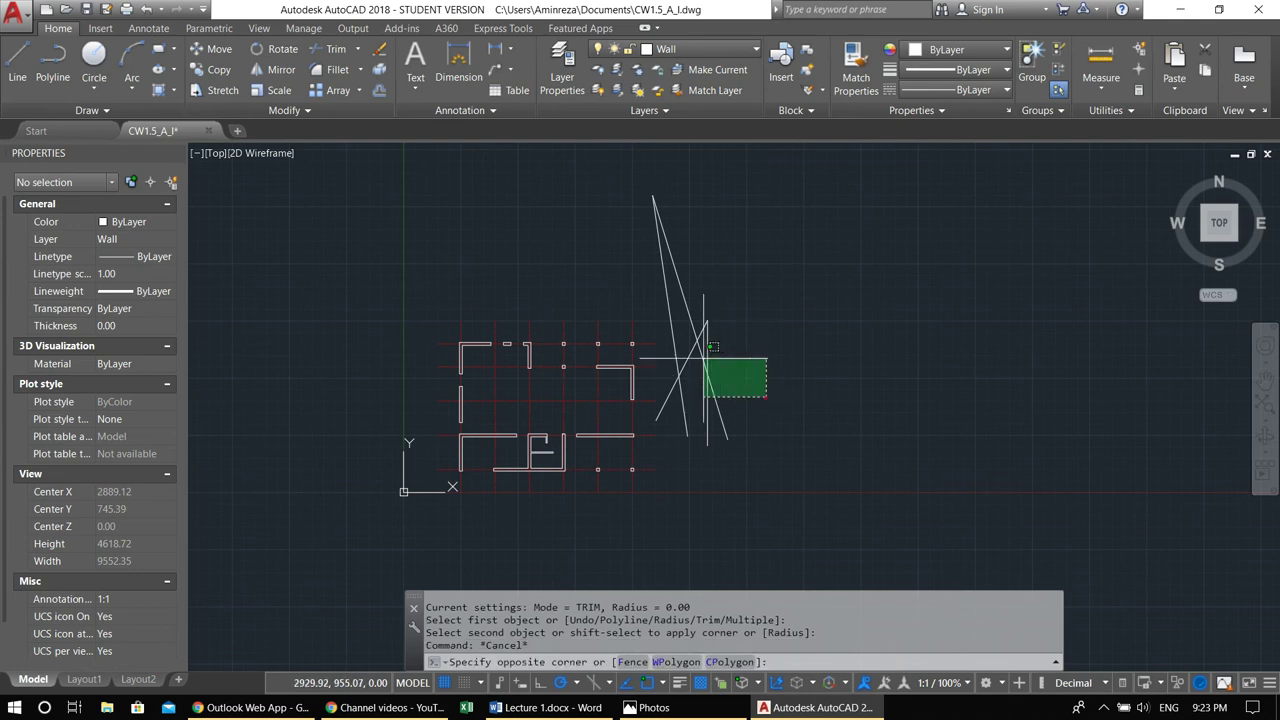
click(676, 308)
text(e)
key(Return)
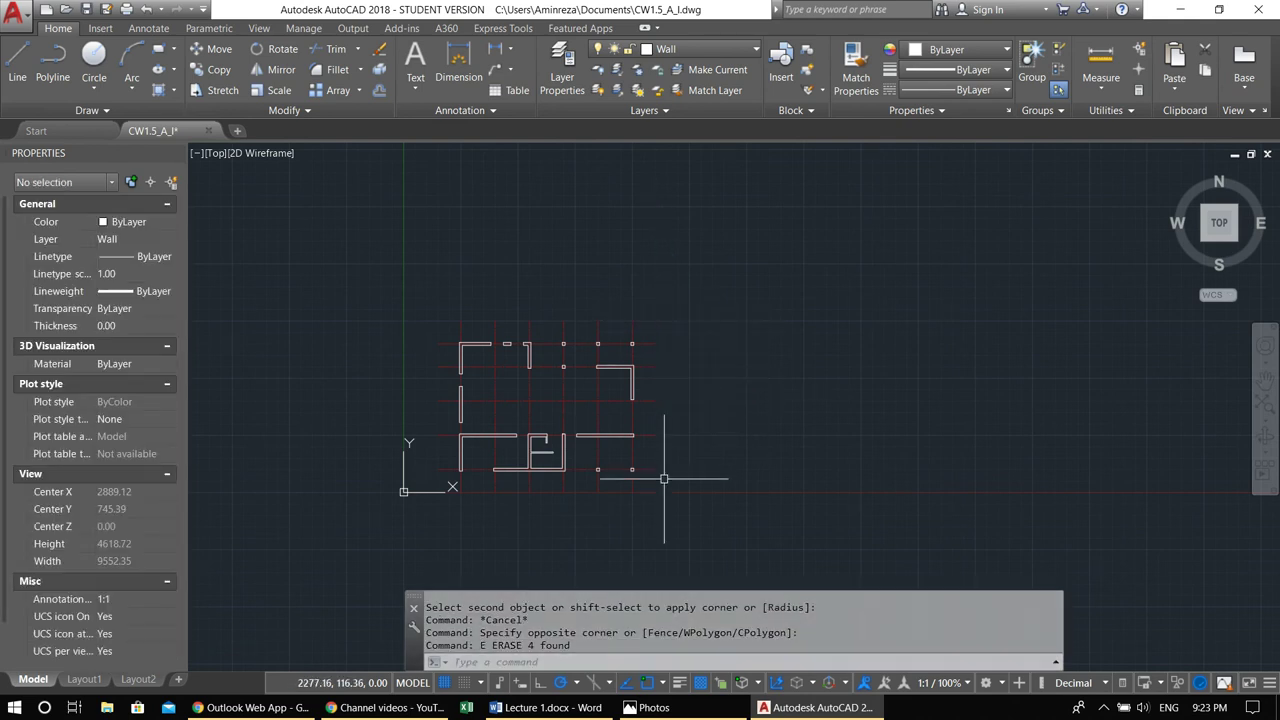
Draw two separate slanted lines beside the floor plan, converging upward, the right one about 496 units long
middle_drag(666, 466, 721, 386)
scroll(751, 343, up, 4)
text(l)
key(Return)
click(660, 440)
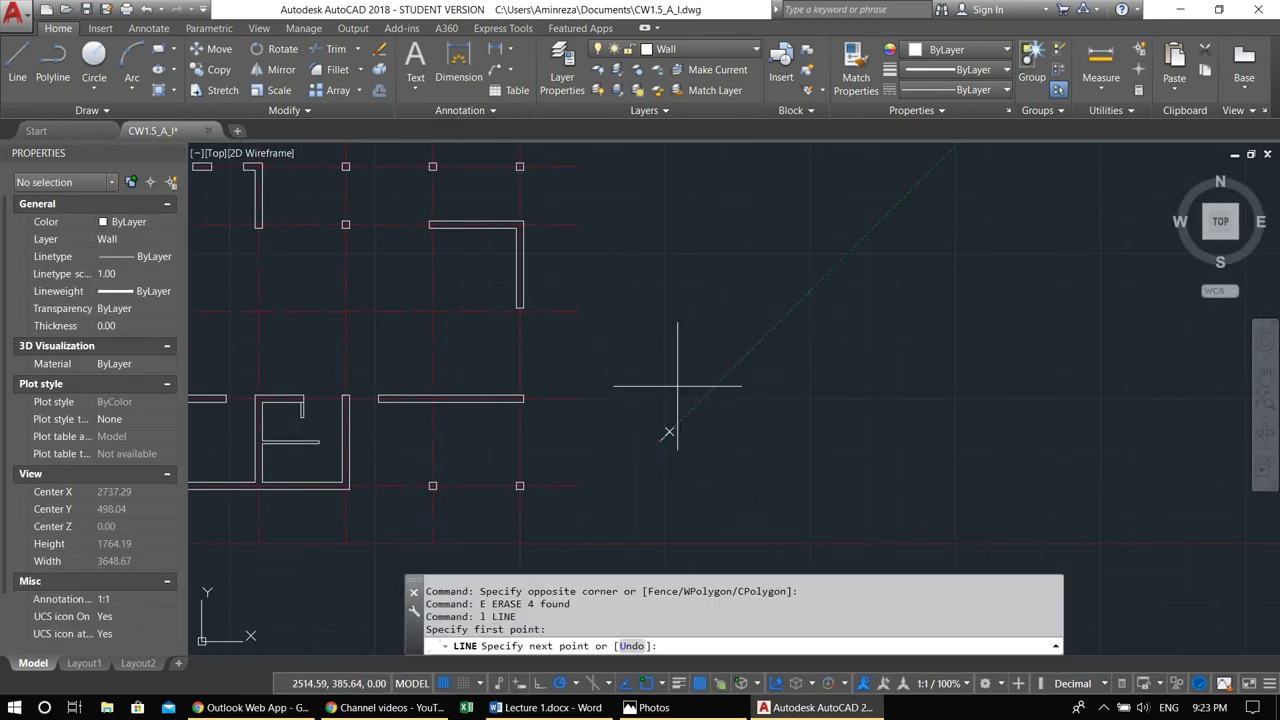
click(686, 311)
key(Return)
key(Return)
click(769, 464)
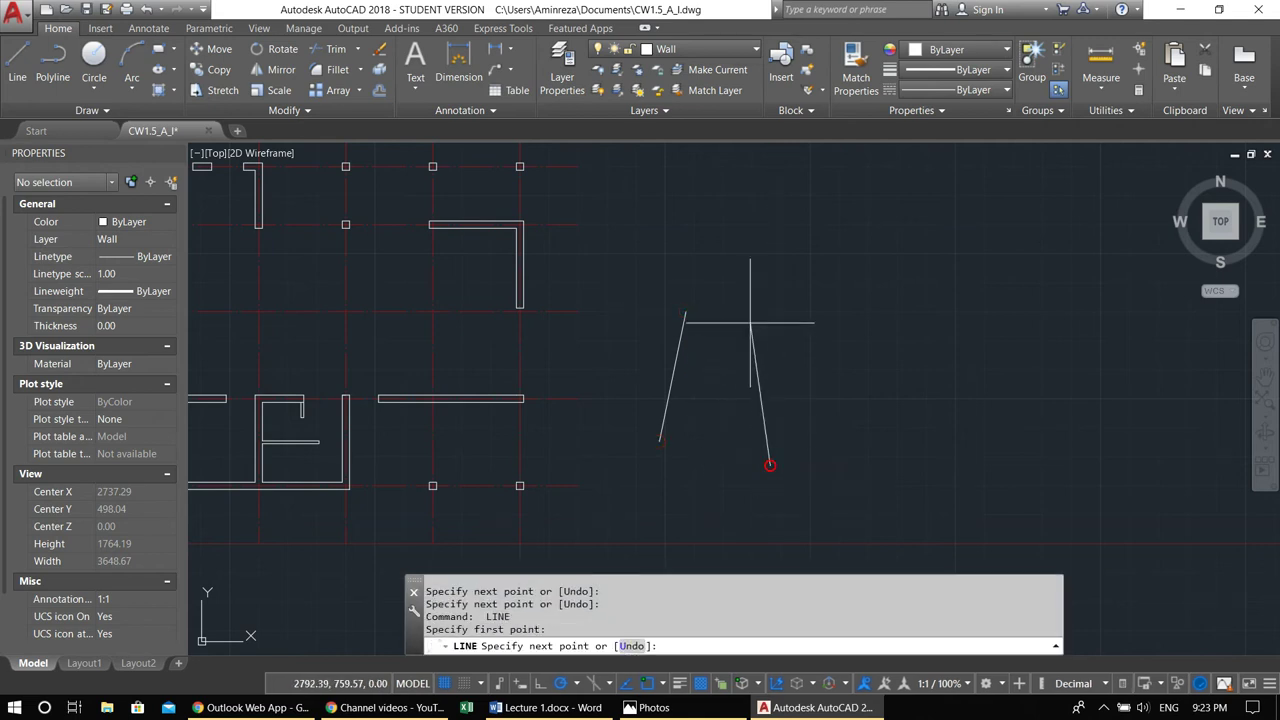
click(750, 324)
key(Return)
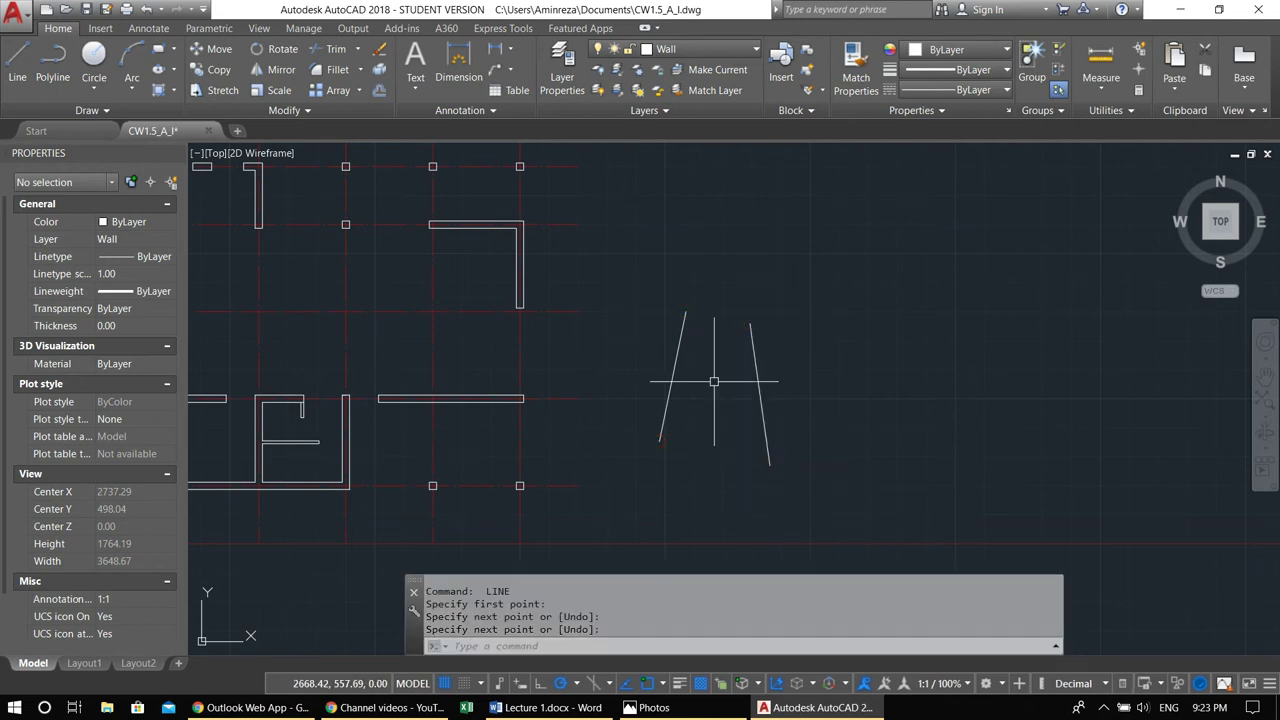
Set the fillet radius to 200 by picking two points on the plan's topmost grid line
text(f)
key(Return)
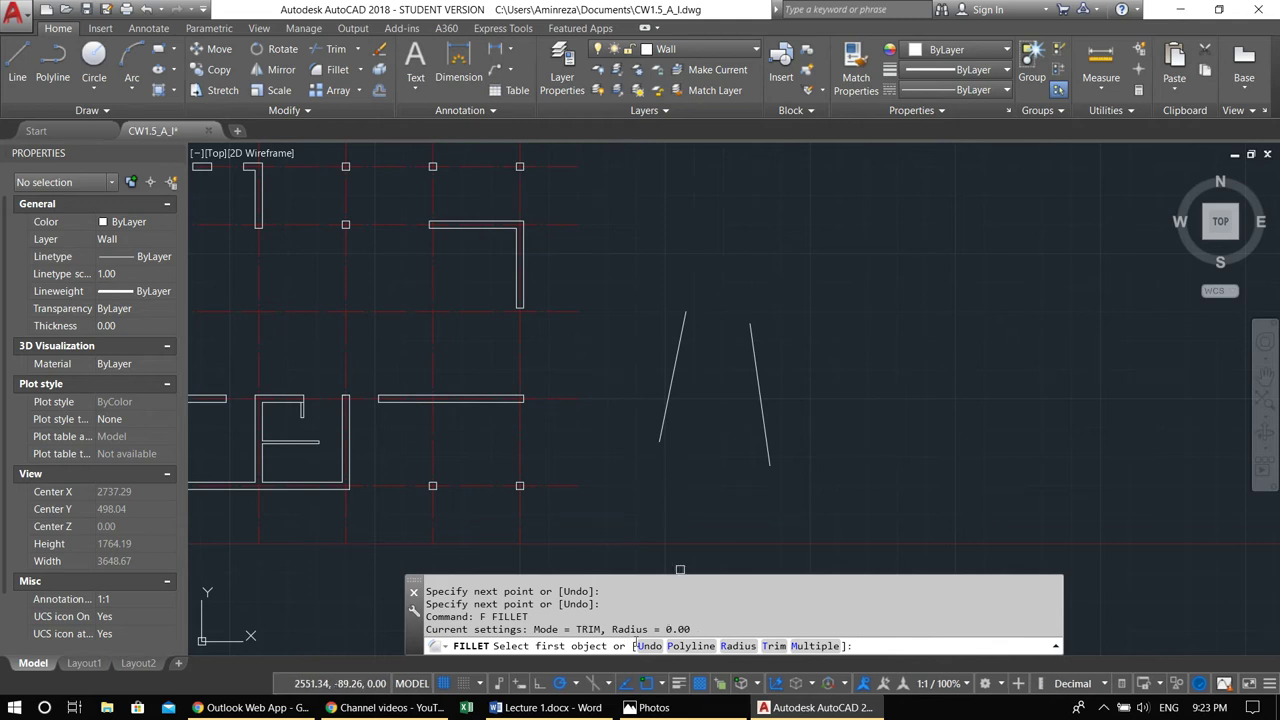
click(738, 646)
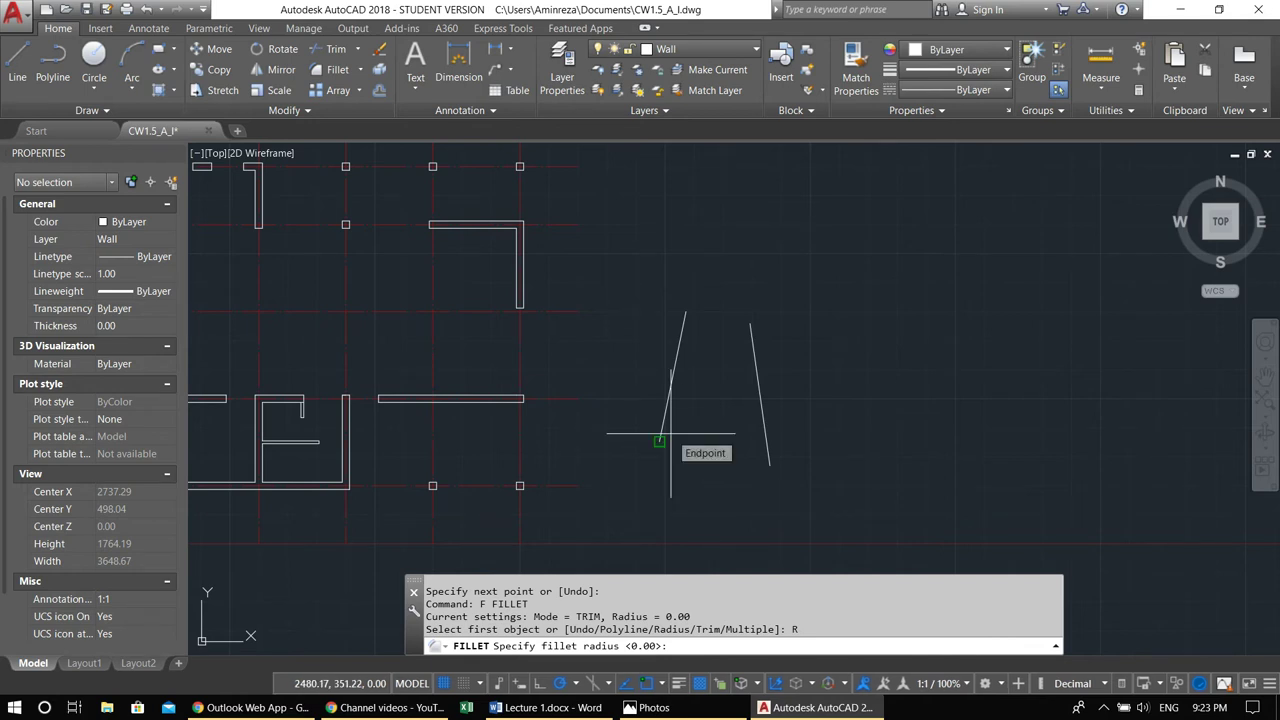
middle_drag(564, 220, 583, 253)
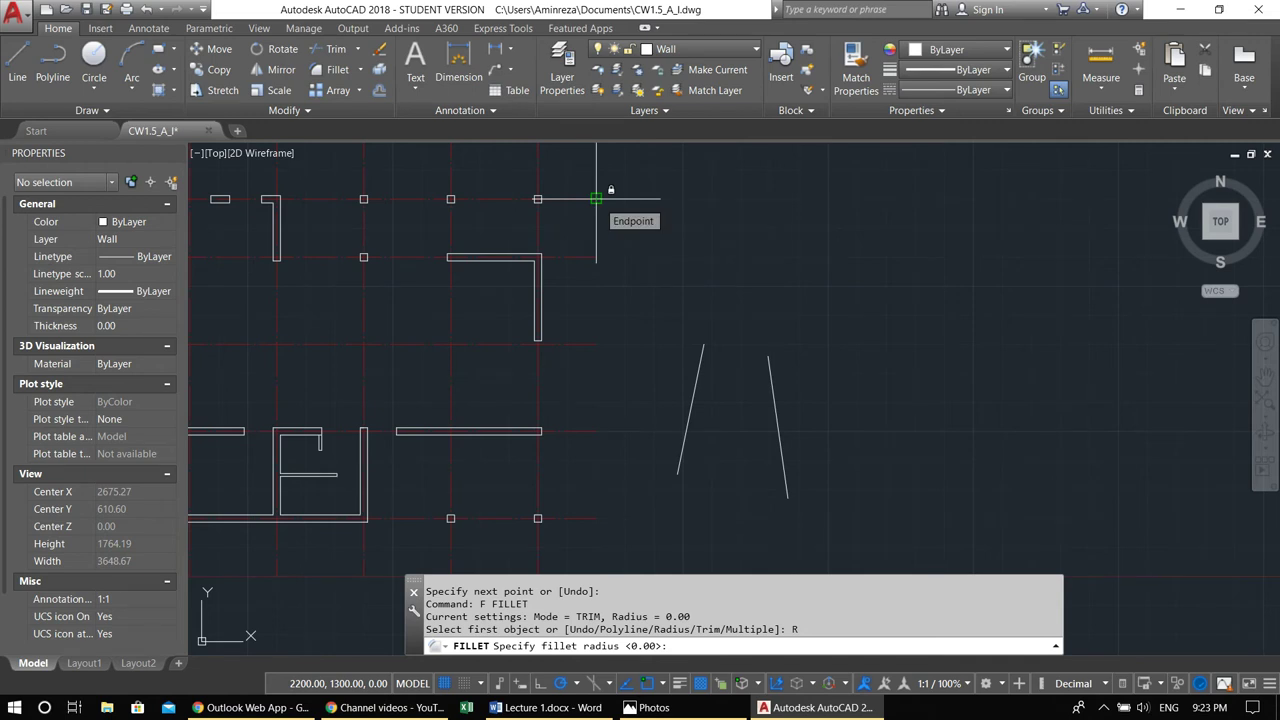
click(596, 199)
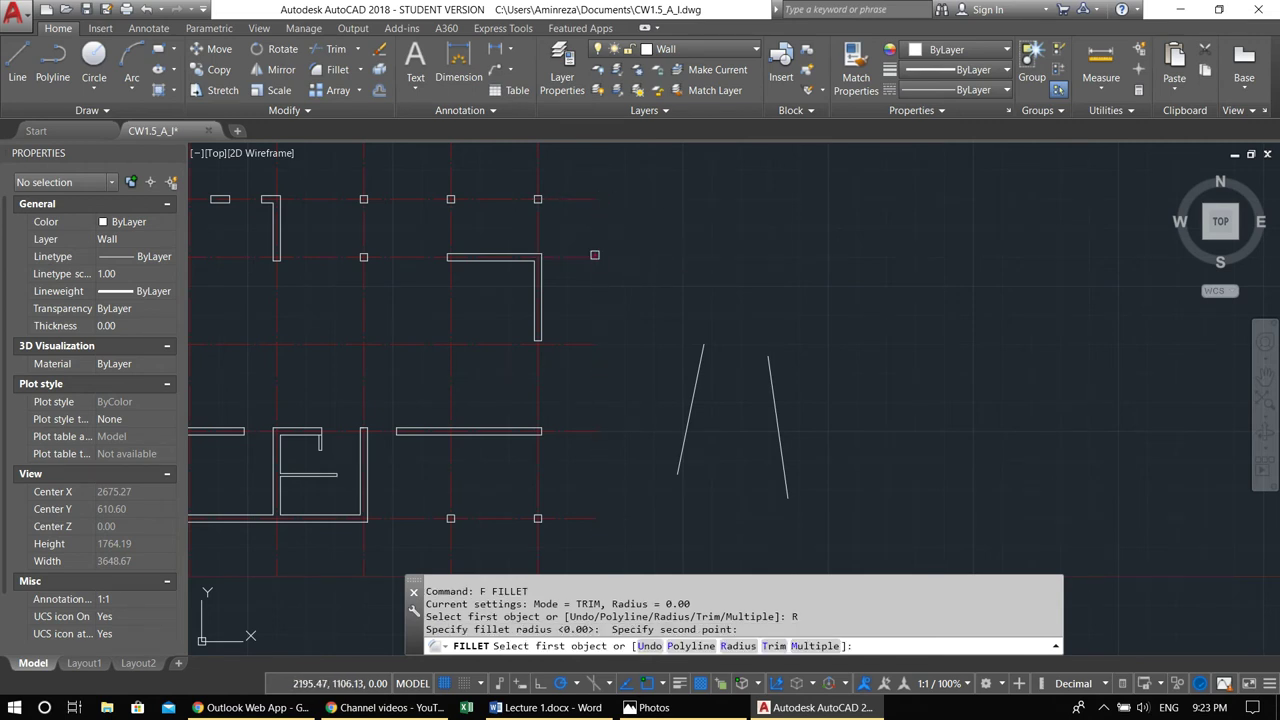
Try to fillet the two slanted practice lines with radius 200
click(694, 402)
click(775, 390)
click(777, 396)
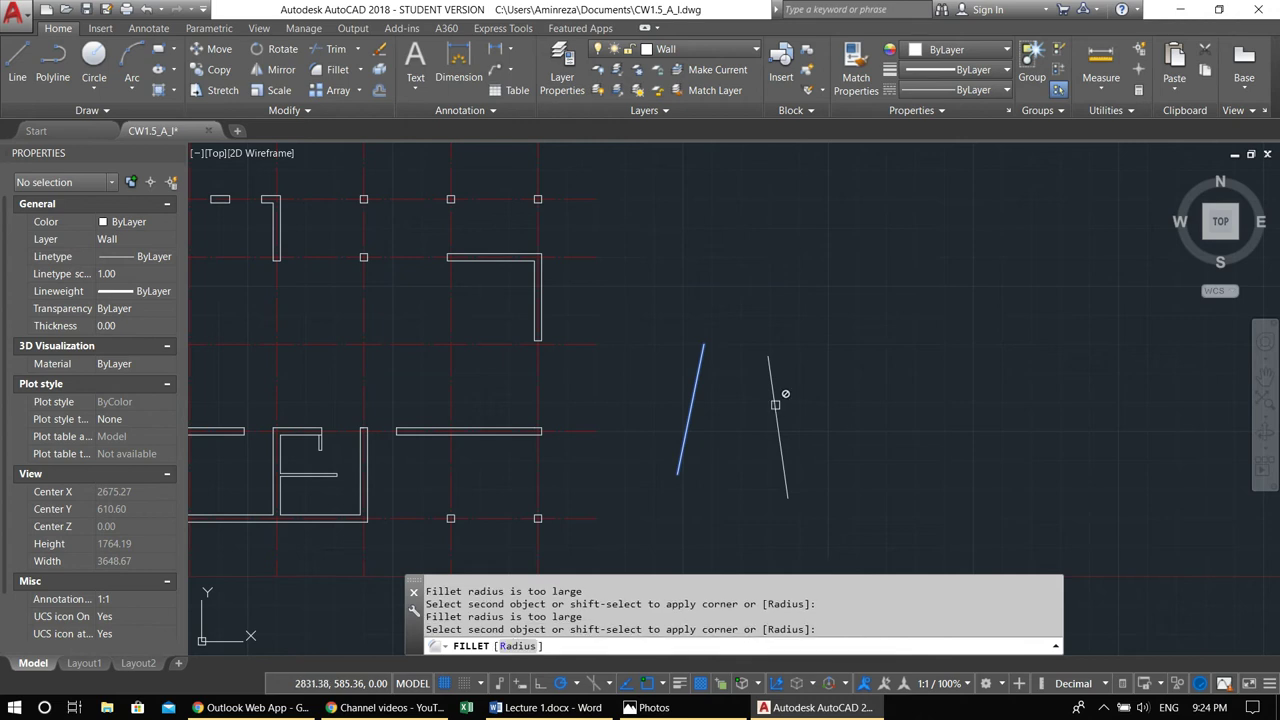
key(Return)
key(Escape)
key(Escape)
key(Escape)
Move the right slanted practice line farther away from the left one
middle_drag(751, 356, 735, 348)
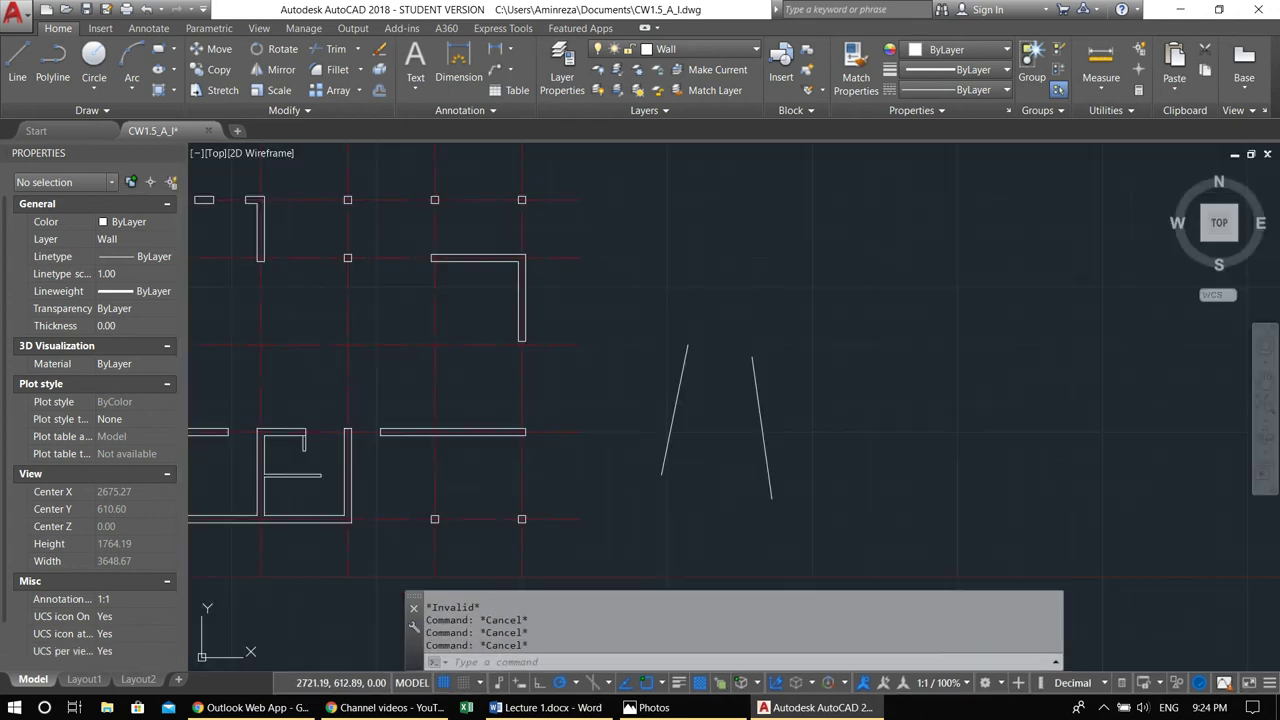
click(818, 398)
click(746, 440)
scroll(800, 416, up, 2)
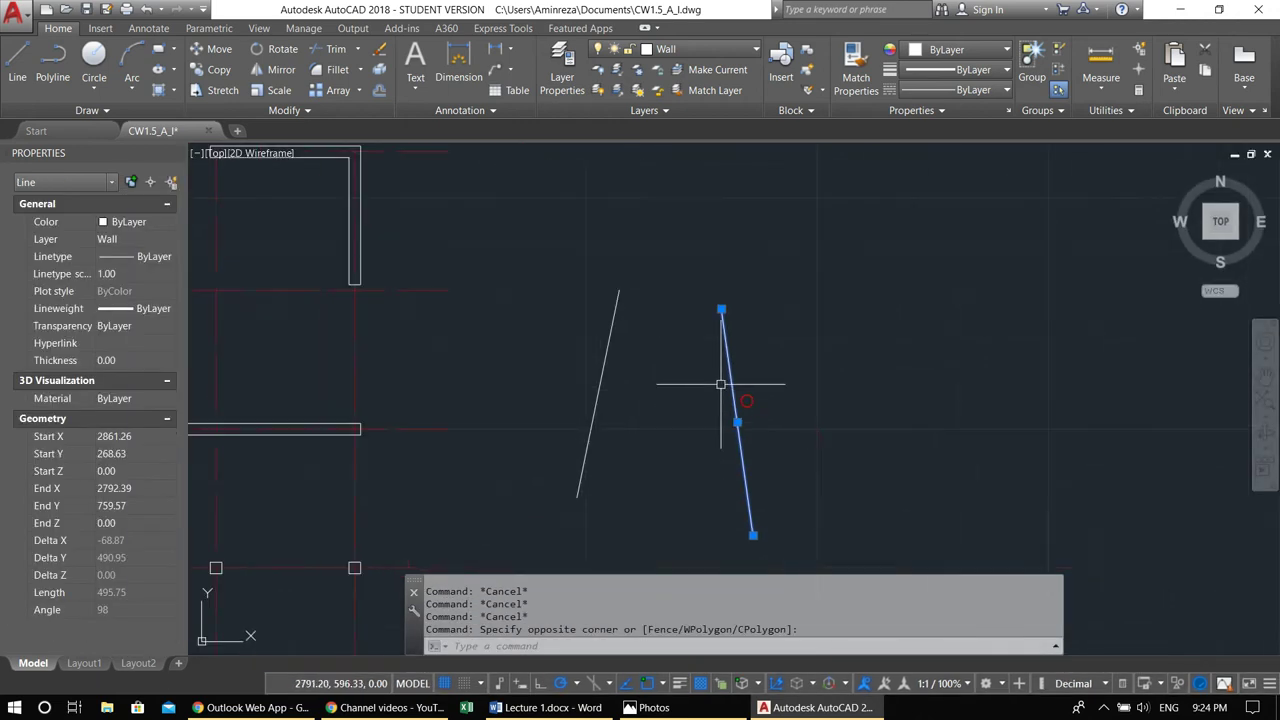
text(m)
key(Return)
click(692, 232)
click(855, 238)
scroll(786, 277, down, 3)
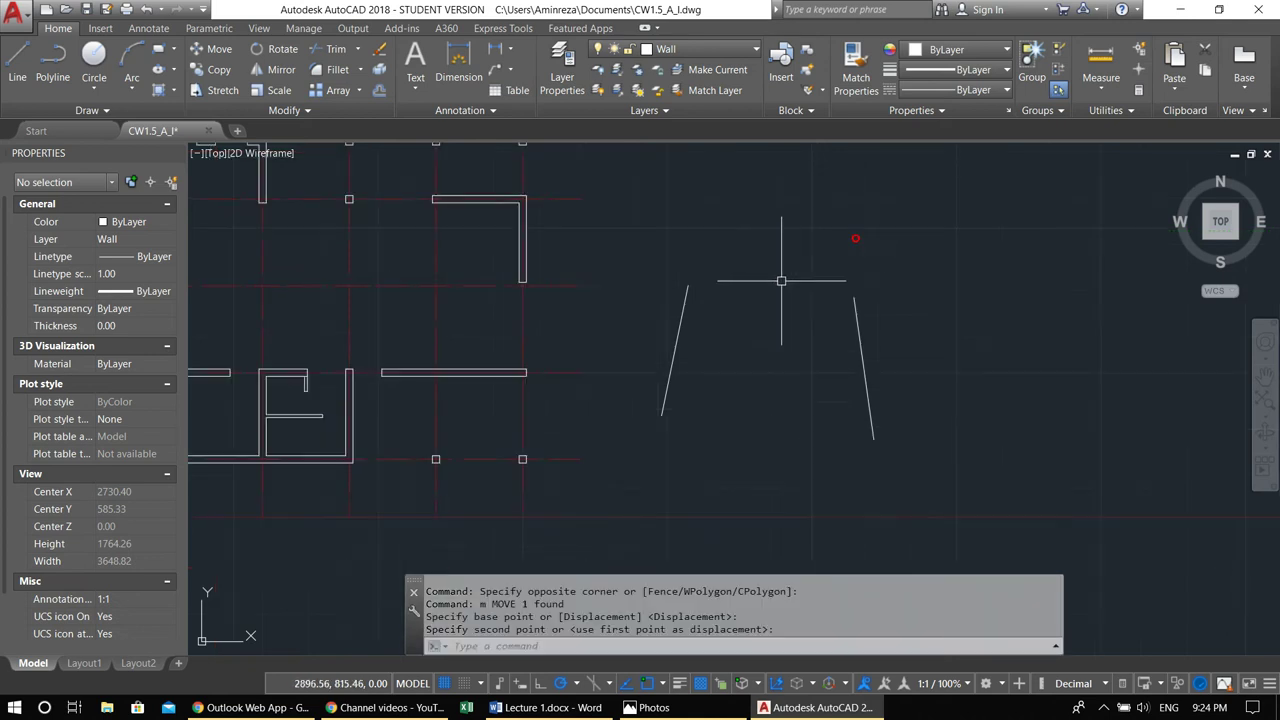
Fillet the two spaced practice lines with radius 200 to join them with an arc
text(f)
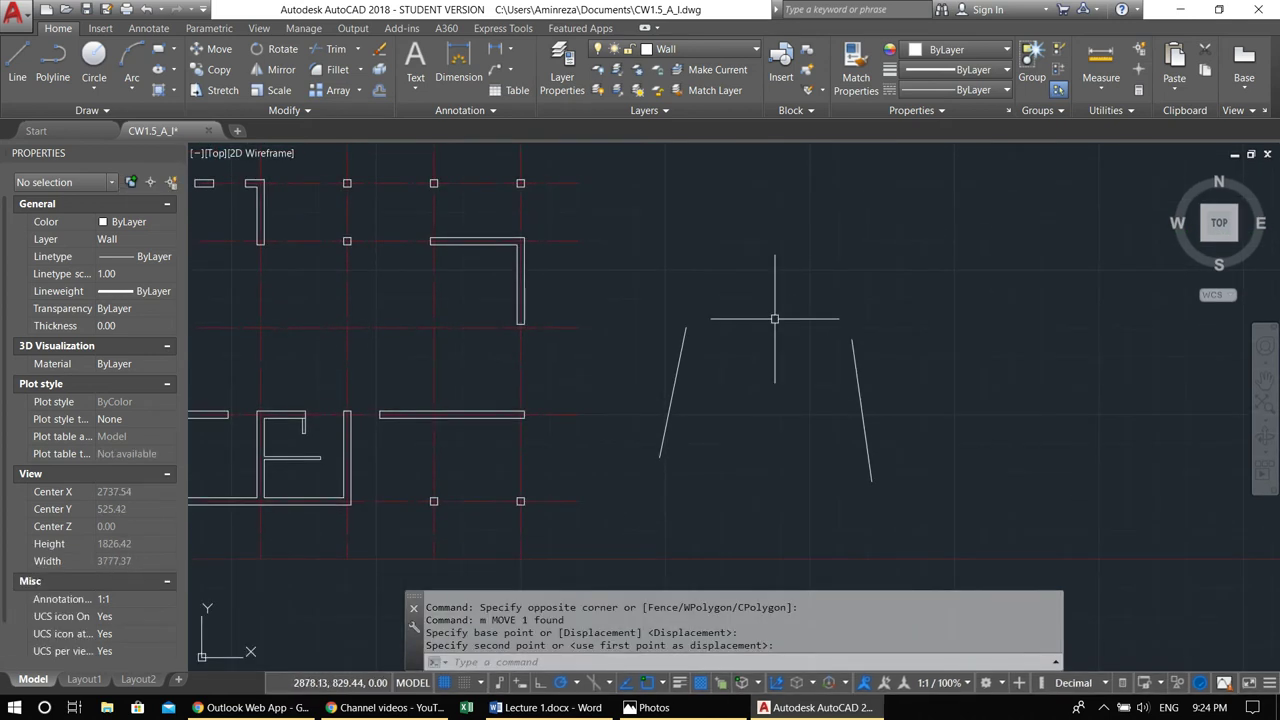
key(Return)
click(679, 376)
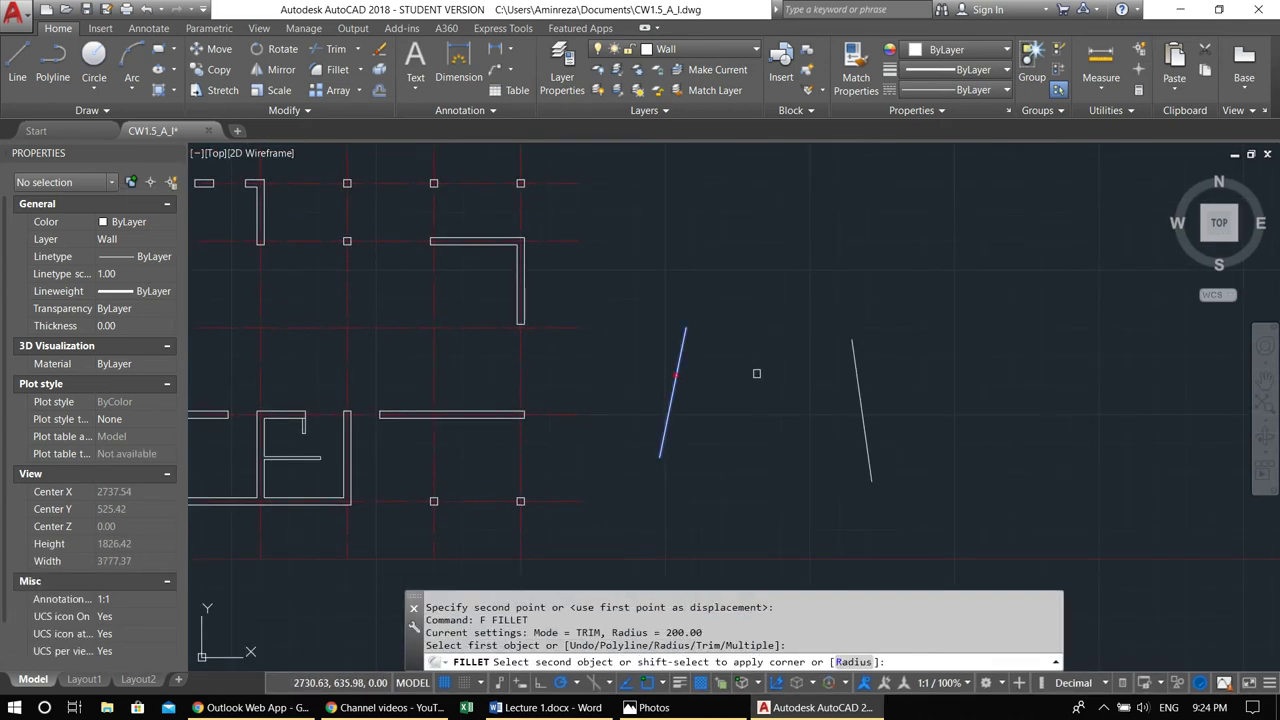
click(858, 374)
scroll(858, 375, down, 2)
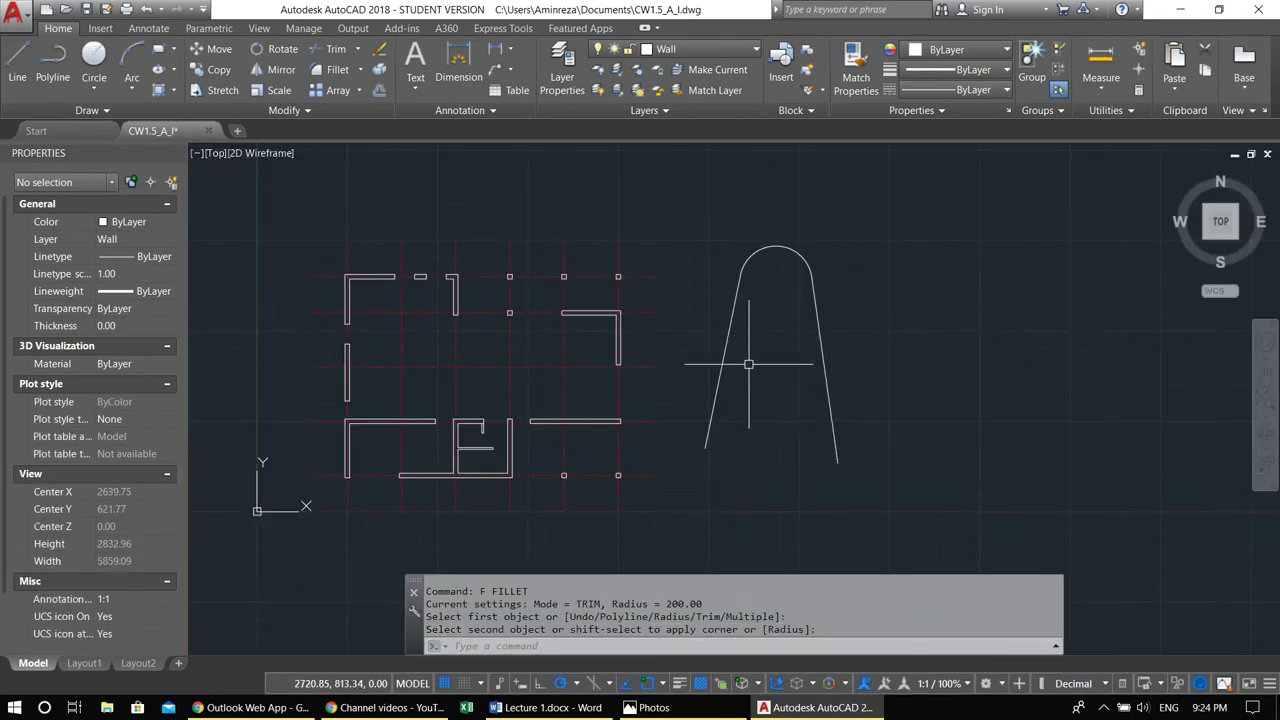
scroll(720, 276, up, 4)
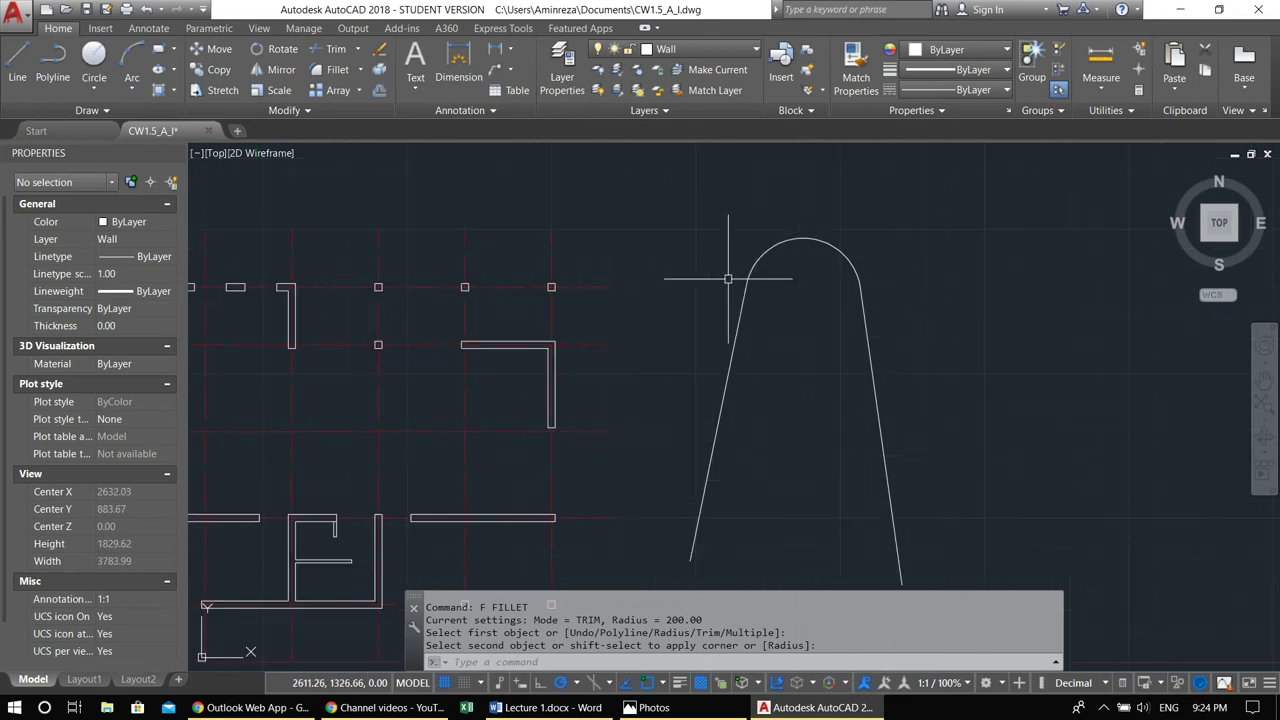
Erase the two practice lines and the fillet arc joining them
scroll(788, 291, down, 2)
click(903, 409)
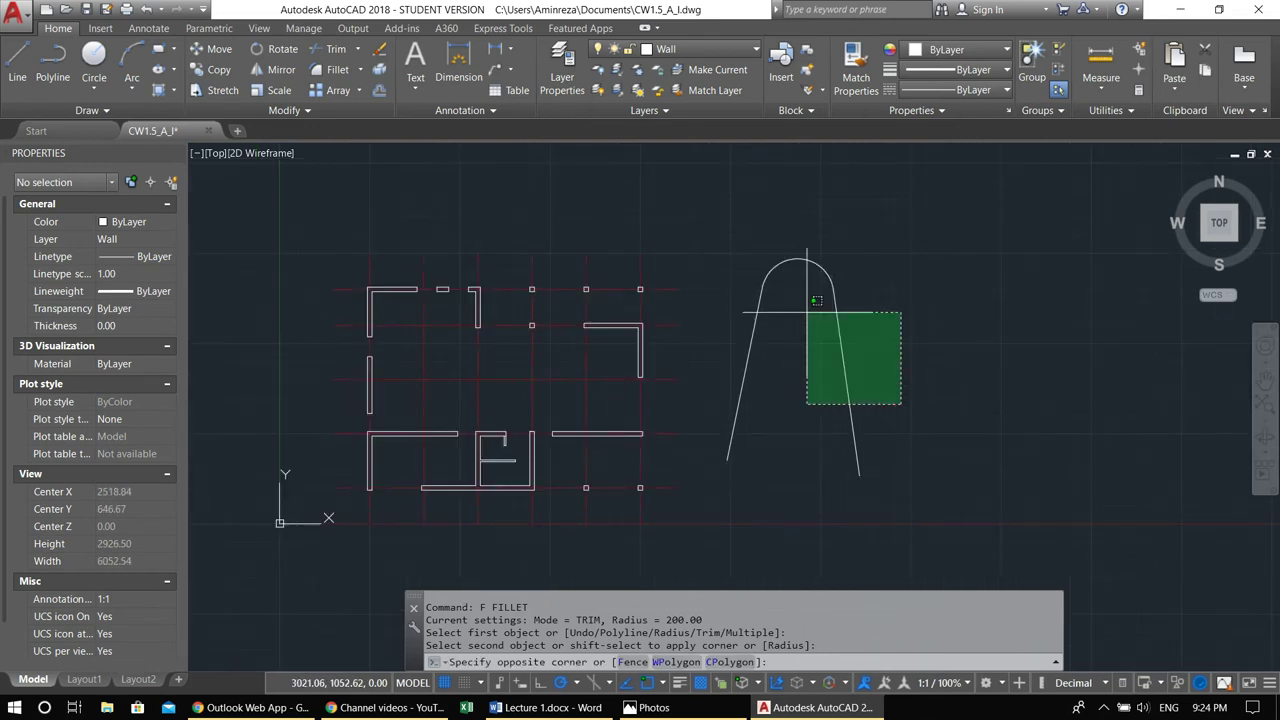
click(751, 234)
middle_drag(742, 336, 778, 305)
text(e)
key(Return)
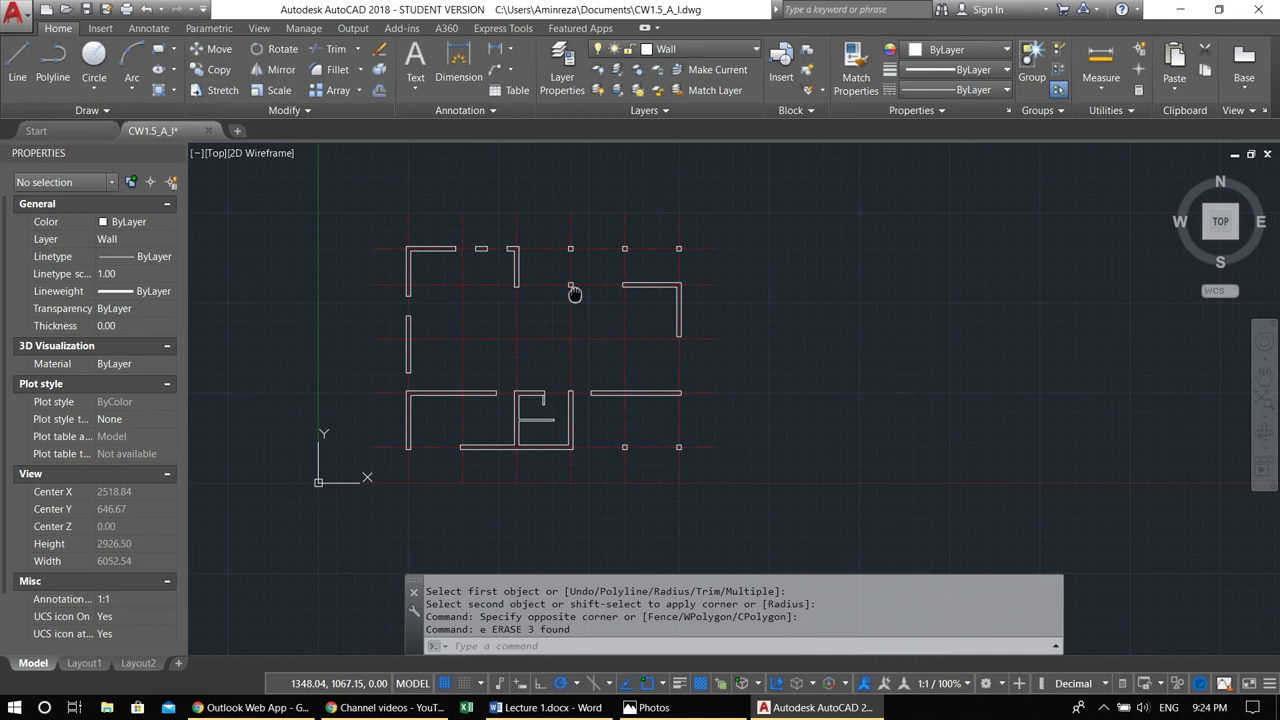
scroll(685, 360, up, 4)
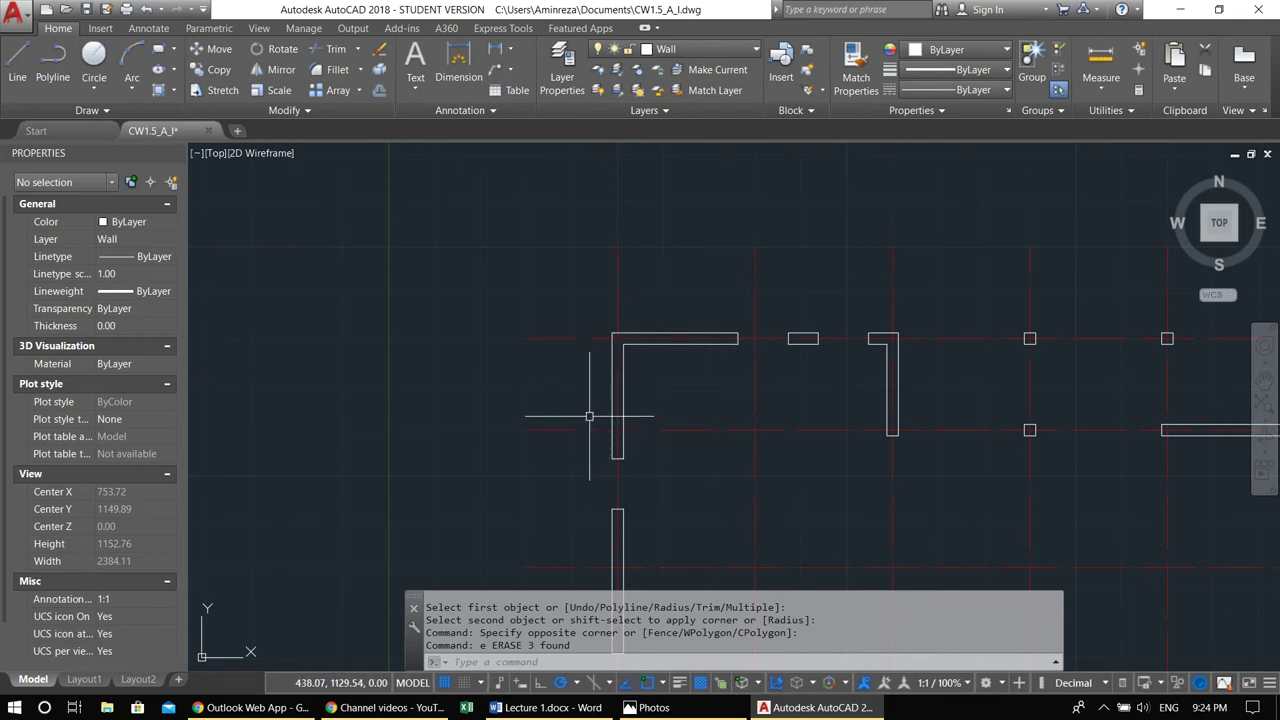
scroll(600, 398, up, 2)
text(f)
key(Return)
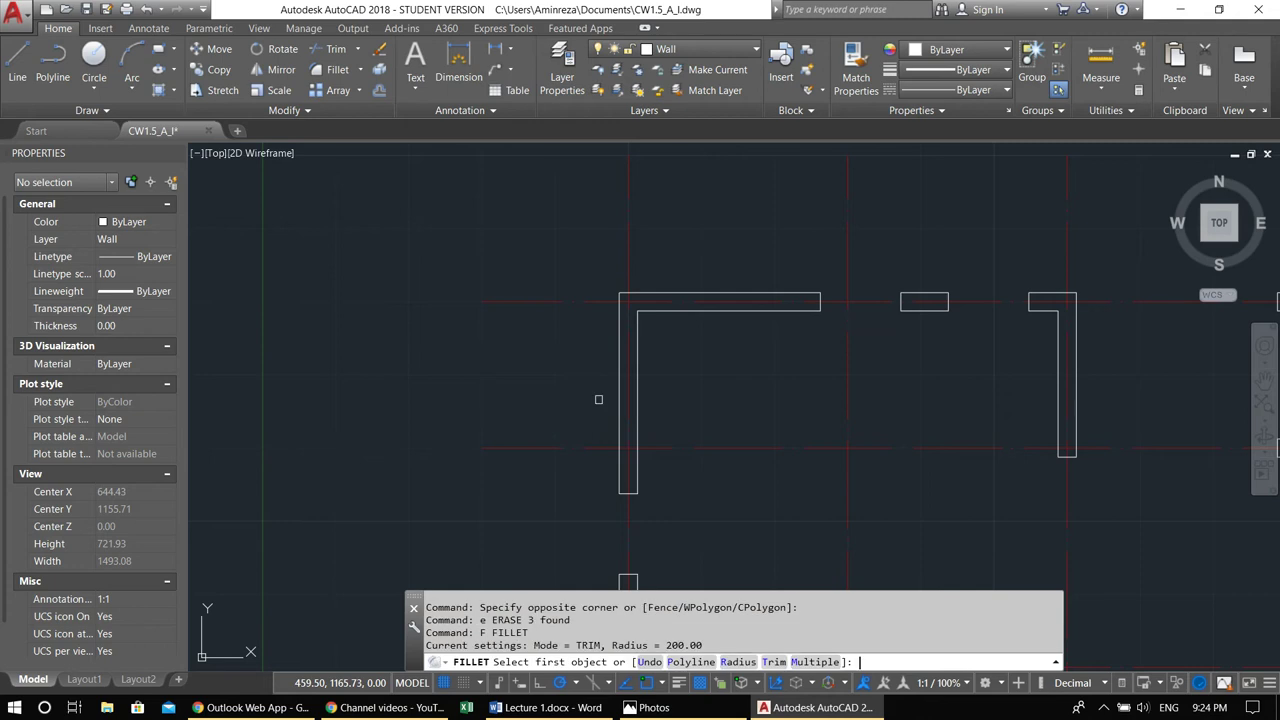
click(737, 662)
key(Escape)
key(Escape)
Fillet the outer corner of the plan's upper-left L-shaped wall with radius 200
text(f)
key(Return)
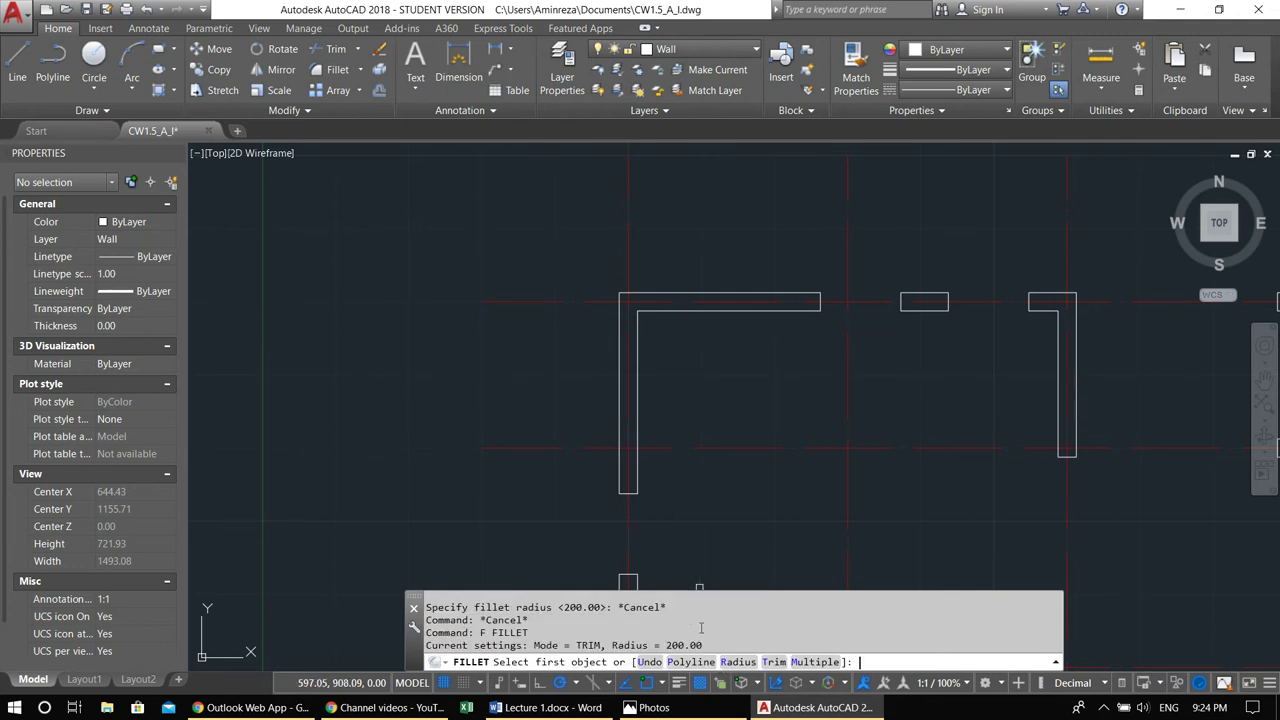
text(r)
key(Return)
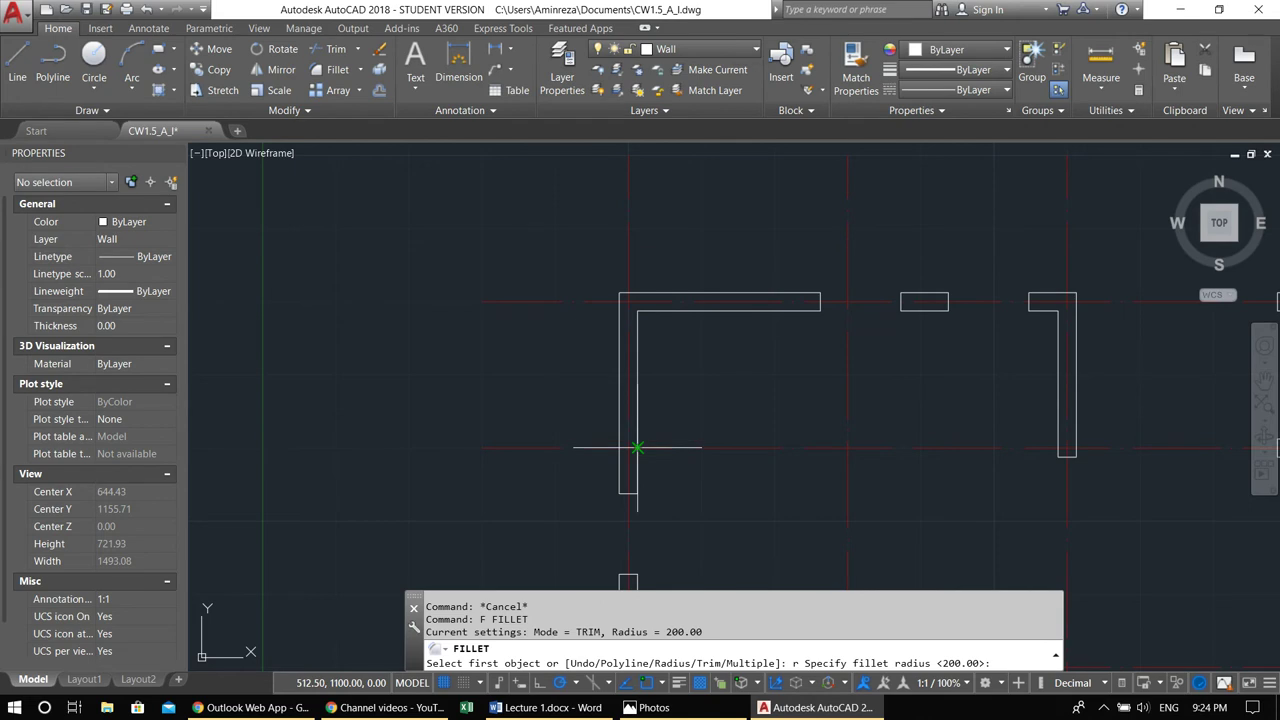
text(20)
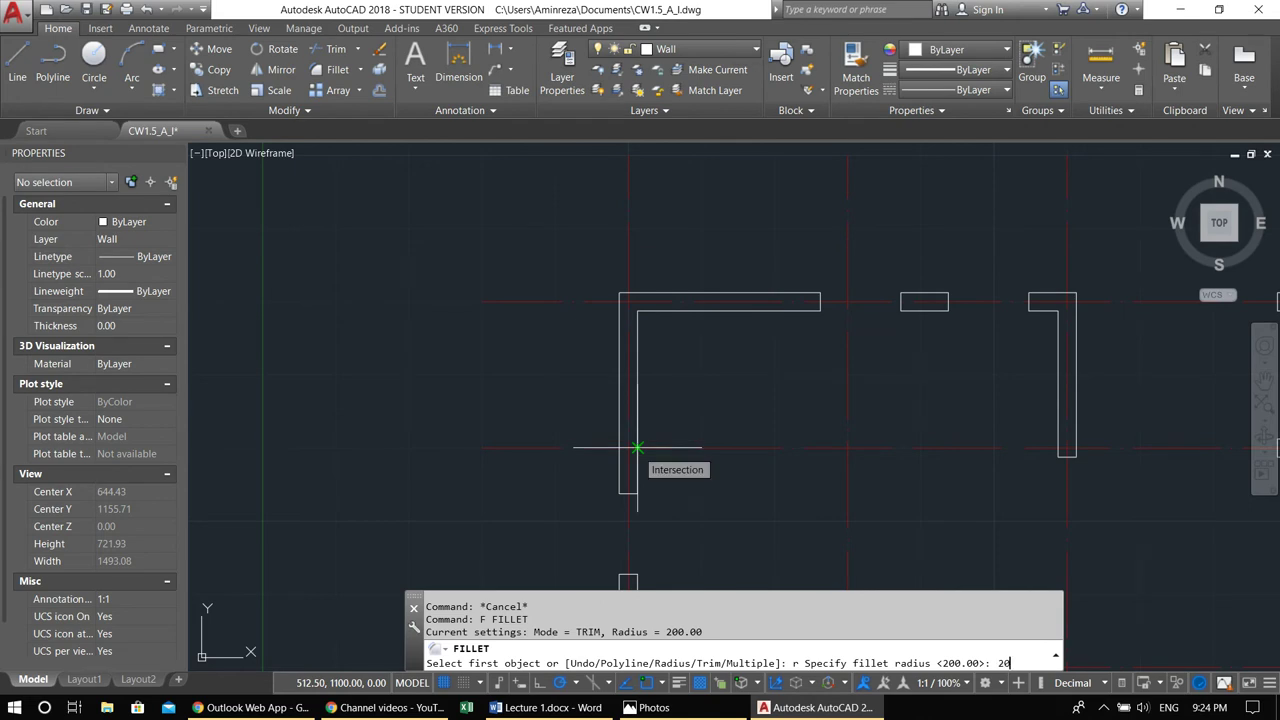
text(0)
key(Return)
click(616, 417)
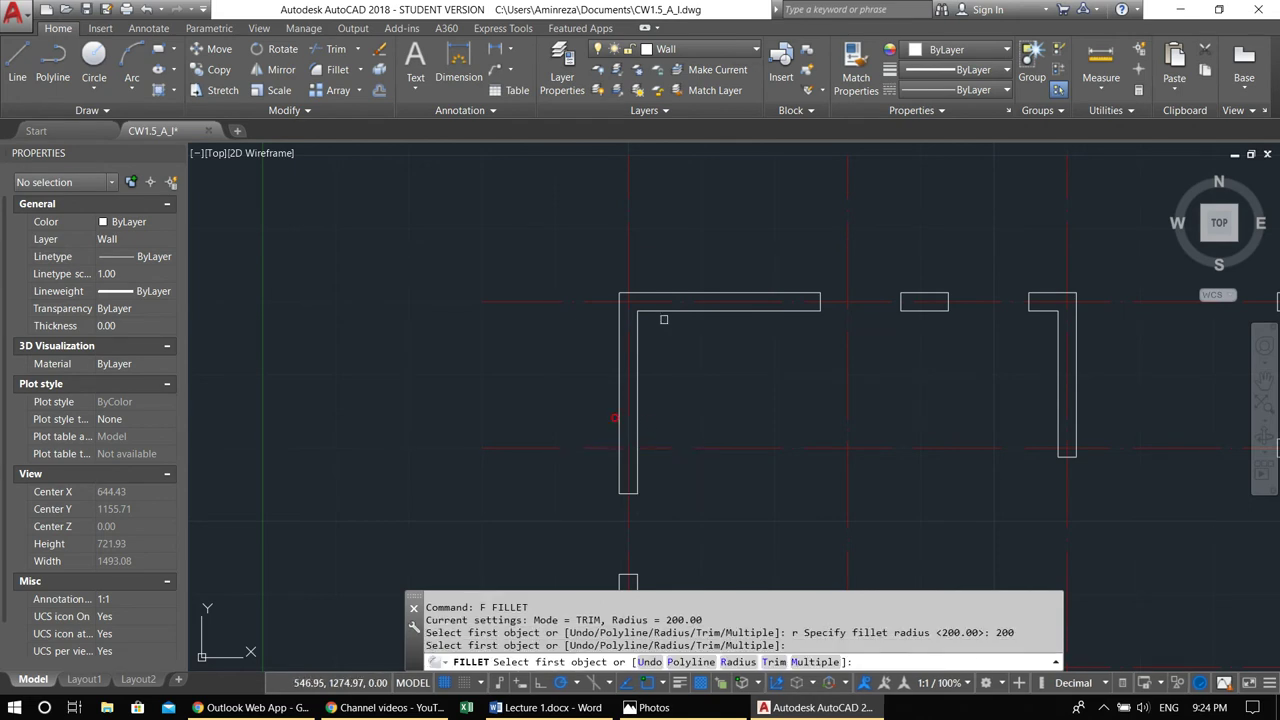
click(622, 339)
click(678, 293)
key(Escape)
key(Escape)
key(Escape)
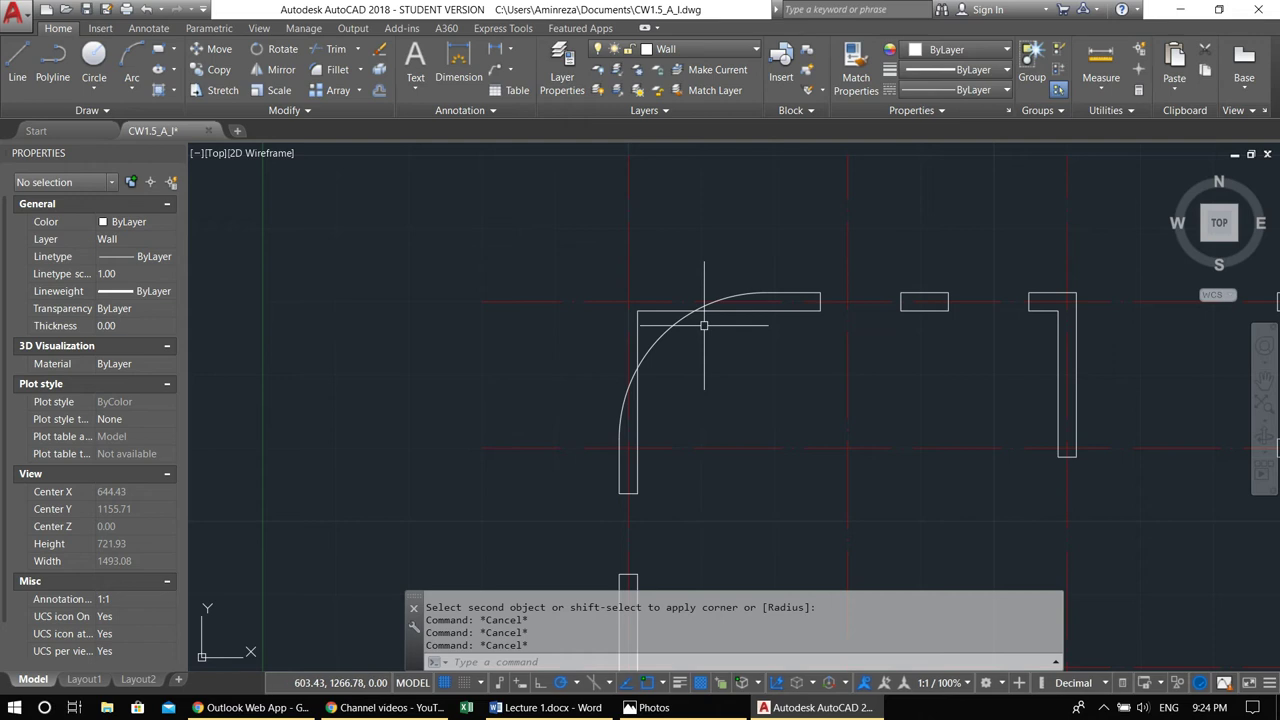
Try filleting the inner corner of the upper-left wall with radius 200, and undo that fillet
key(Return)
click(638, 397)
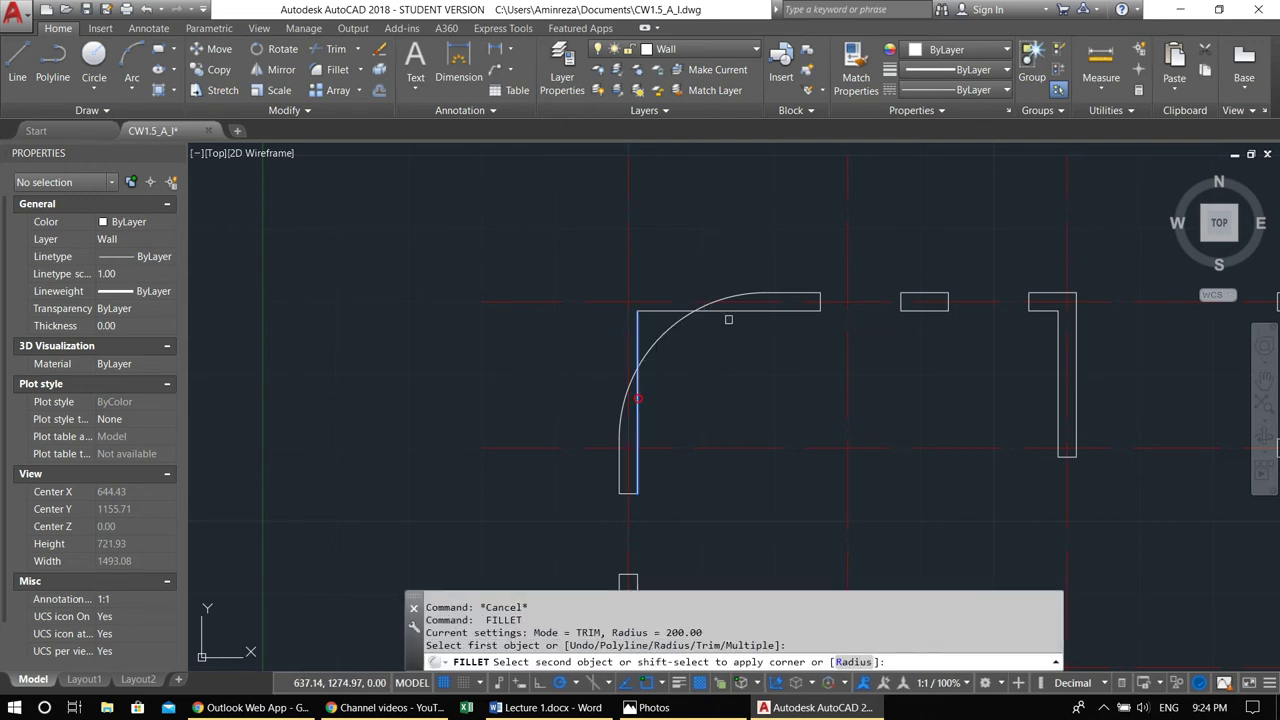
click(737, 311)
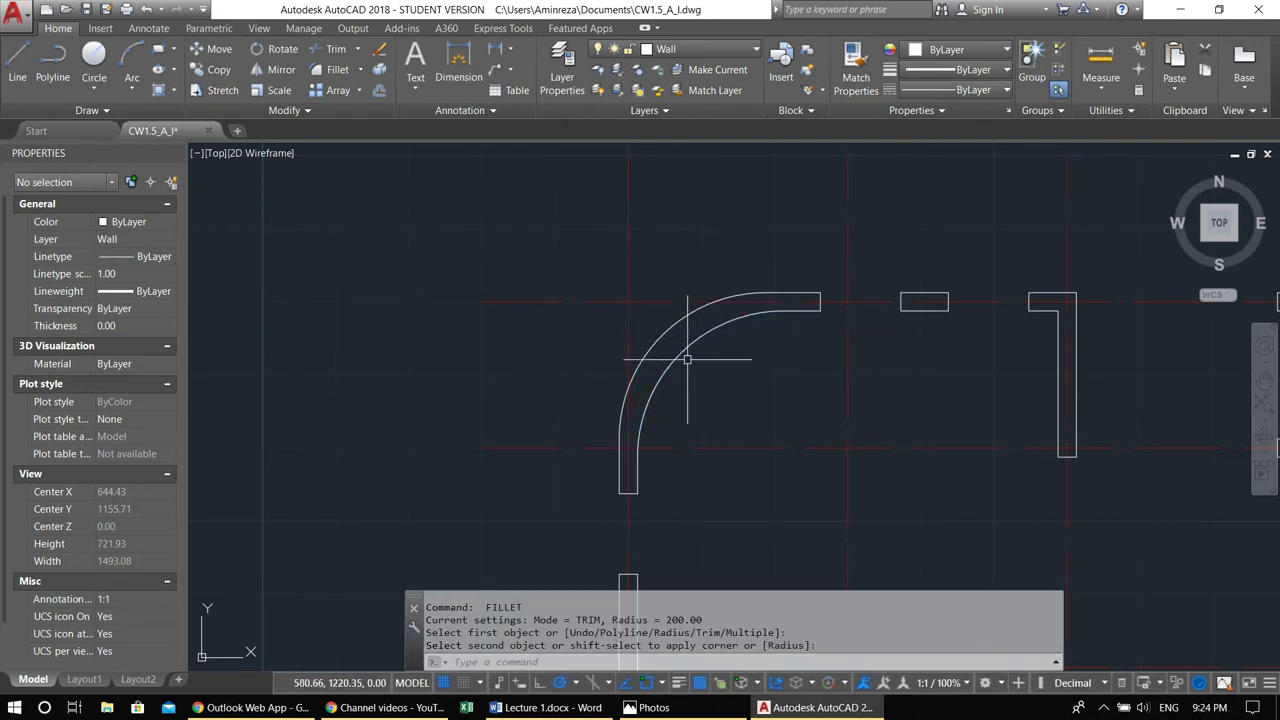
key(ctrl+z)
key(Escape)
key(Escape)
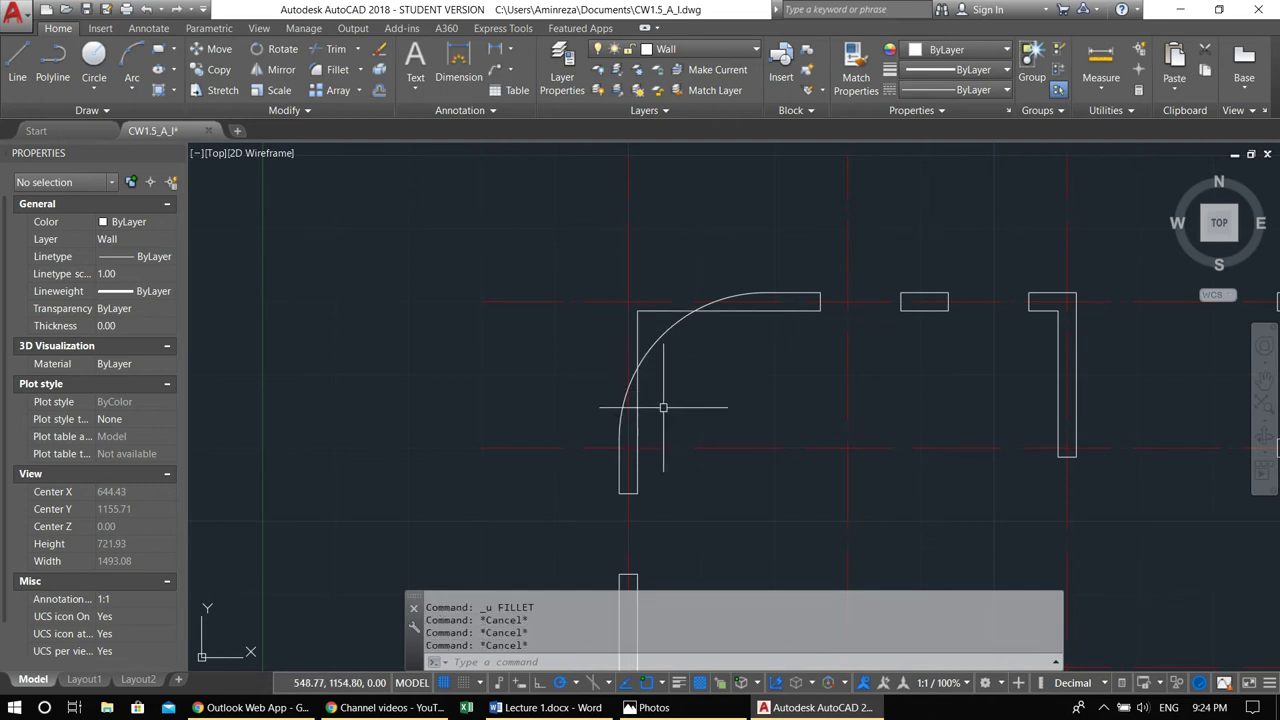
Offset the outer fillet arc of the upper-left wall 25 units toward the inside of the corner
text(o)
key(Return)
text(2)
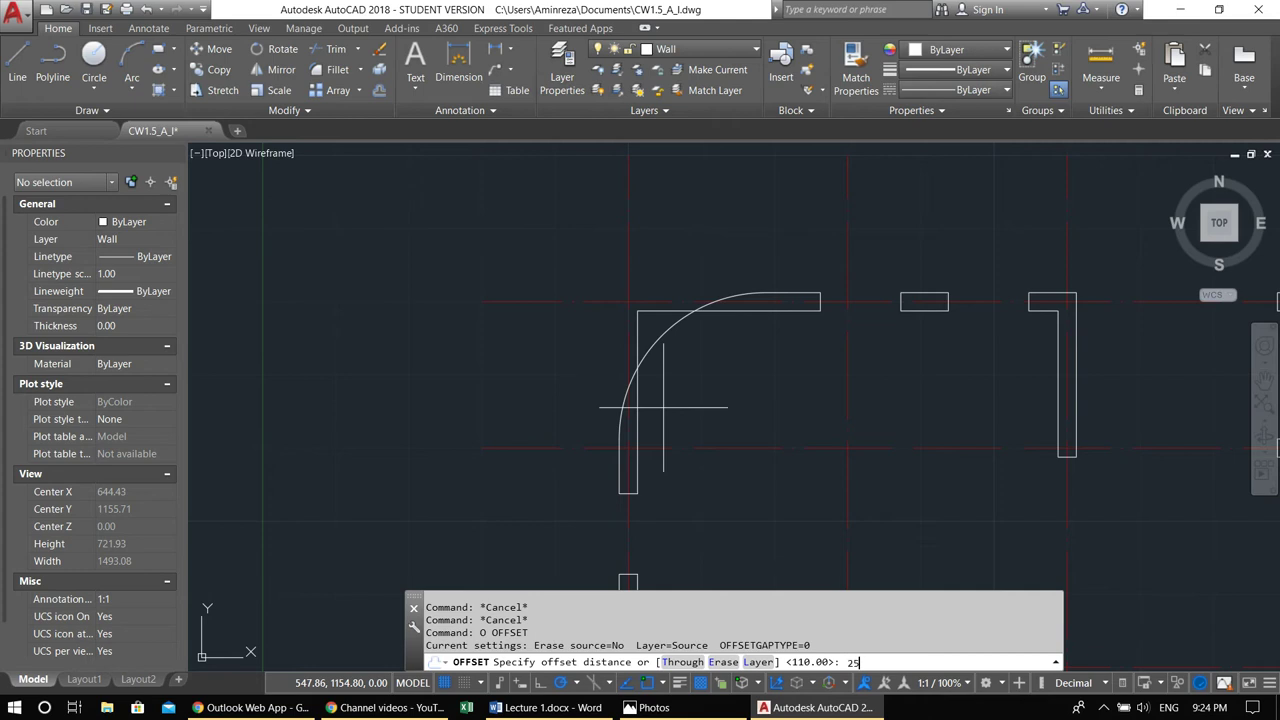
text(5)
key(Return)
click(657, 340)
click(711, 386)
key(Escape)
key(Escape)
Trim the straight lines of the upper-left wall's inner corner back to the offset arc
middle_drag(711, 387, 680, 378)
text(tr)
key(Return)
click(652, 328)
key(Return)
click(626, 288)
click(620, 303)
click(606, 303)
click(615, 337)
scroll(621, 350, down, 1)
middle_drag(955, 455, 743, 371)
key(Escape)
Fillet the inner corner of the plan's right-hand L-shaped wall with radius 250
scroll(743, 370, down, 2)
scroll(686, 290, up, 5)
middle_drag(666, 320, 687, 323)
text(f)
key(Return)
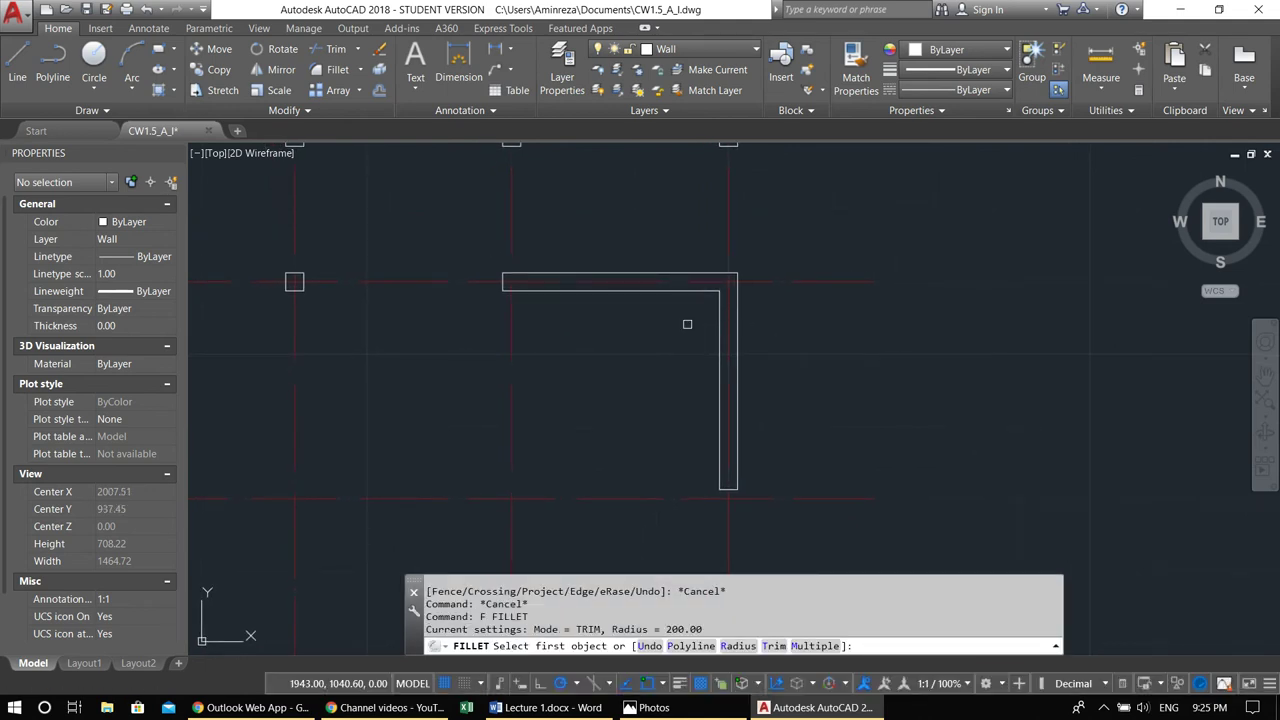
click(742, 646)
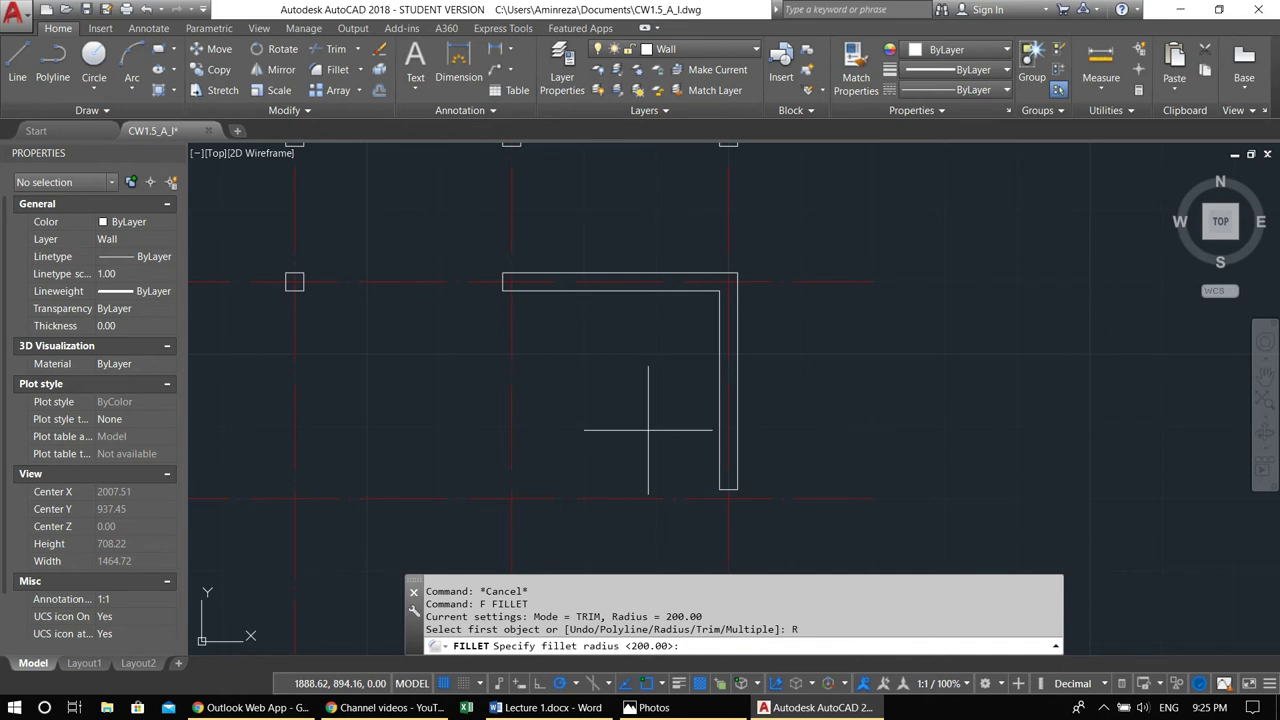
text(250)
key(Return)
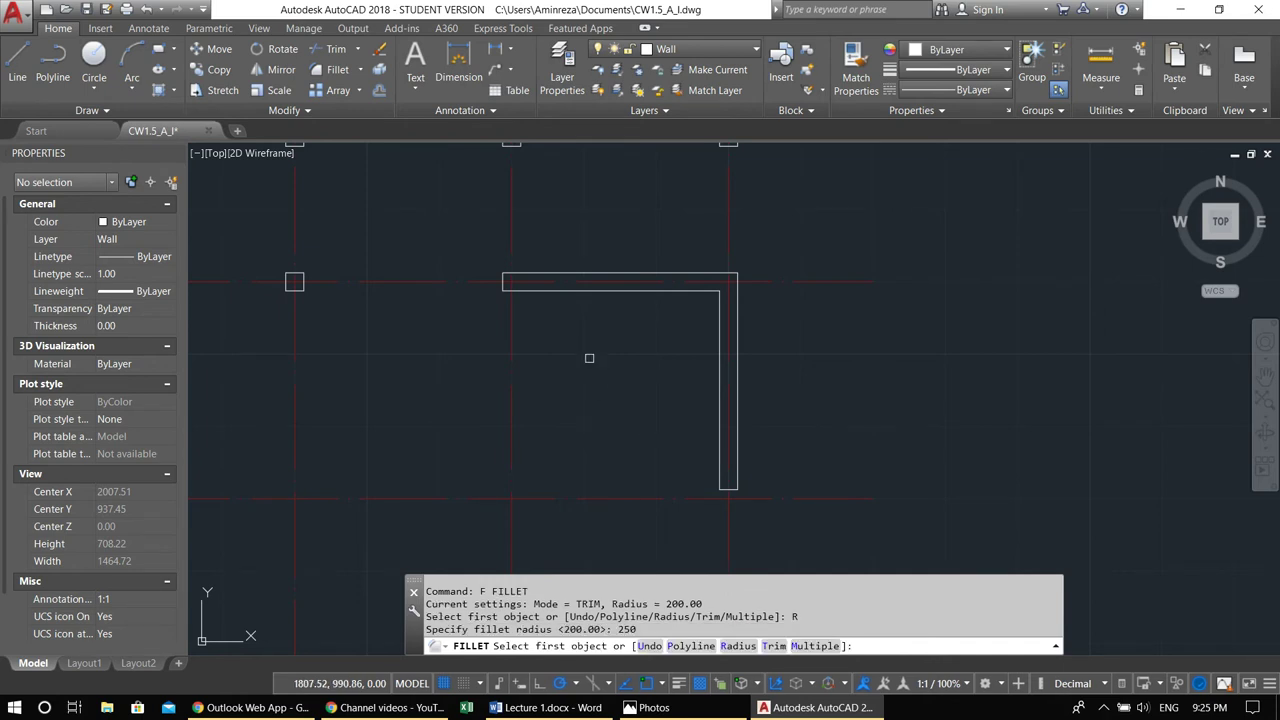
click(624, 292)
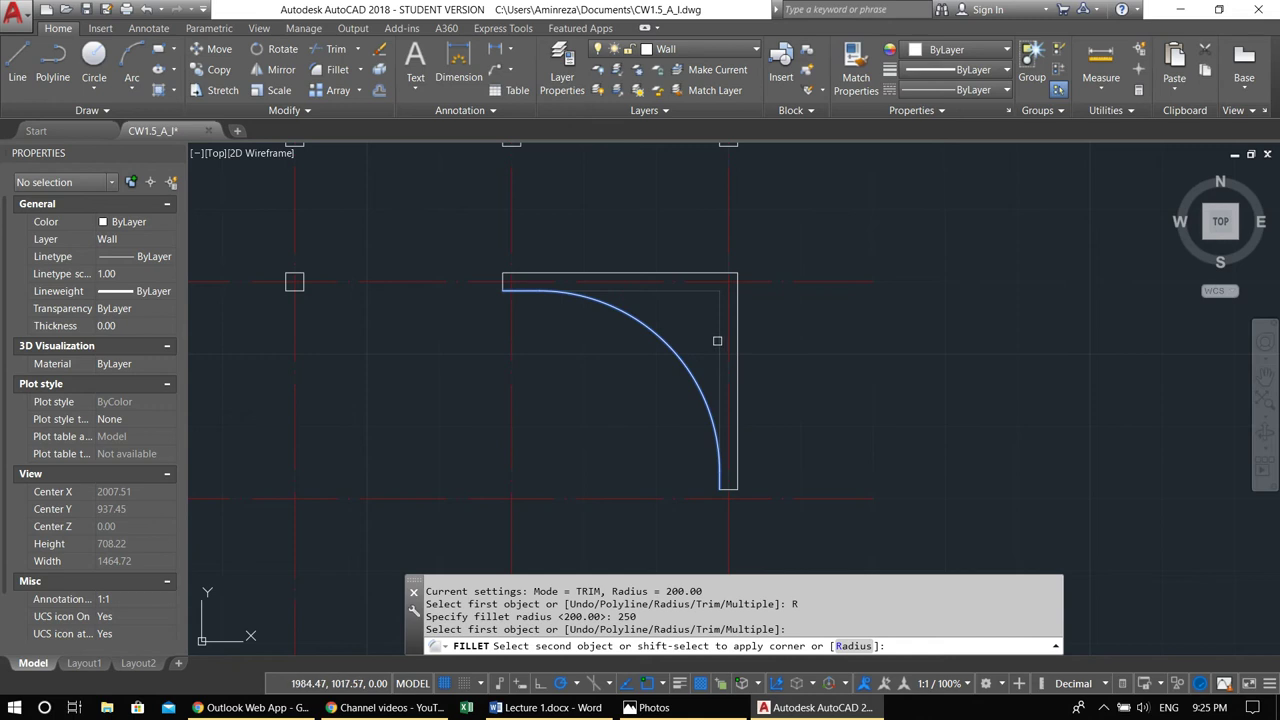
click(712, 340)
key(Escape)
key(Escape)
Offset the right-hand wall's inner fillet arc 25 units toward the outer corner
text(c)
key(Return)
text(25)
key(Return)
click(681, 368)
key(Escape)
key(Escape)
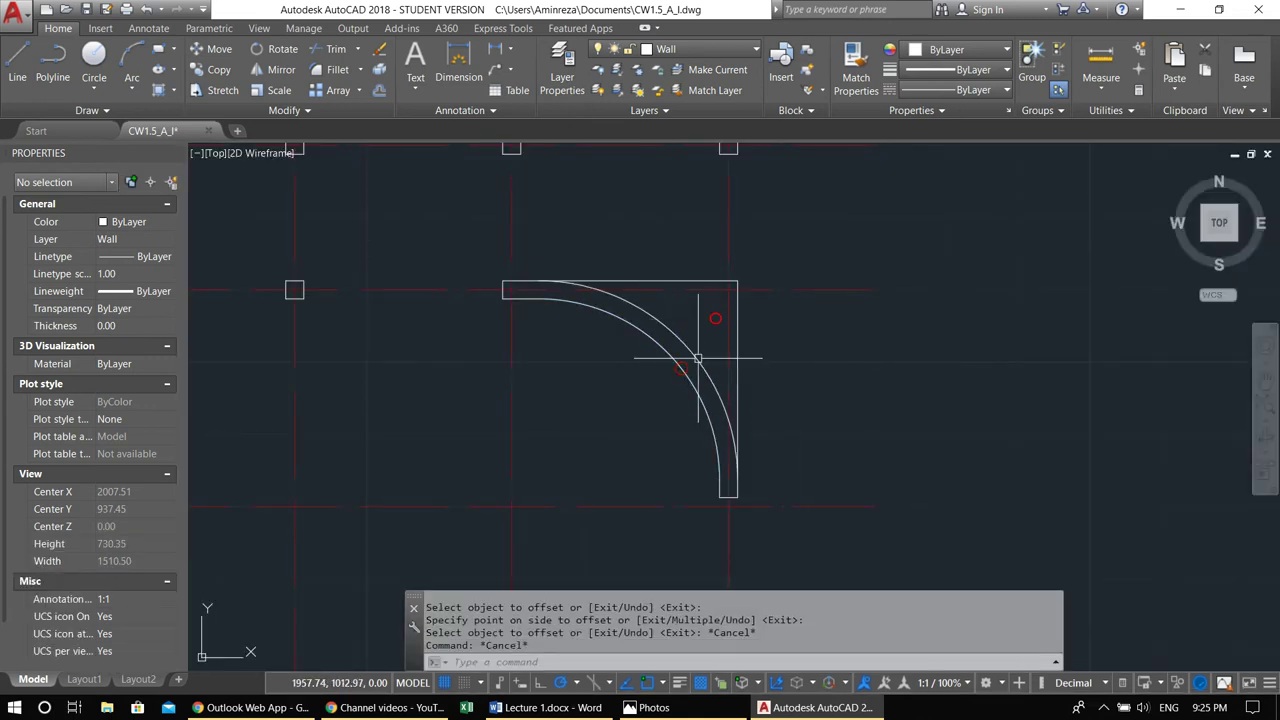
Trim the straight outer lines of the right-hand wall's corner back to the offset arc
text(tr)
key(Return)
click(649, 325)
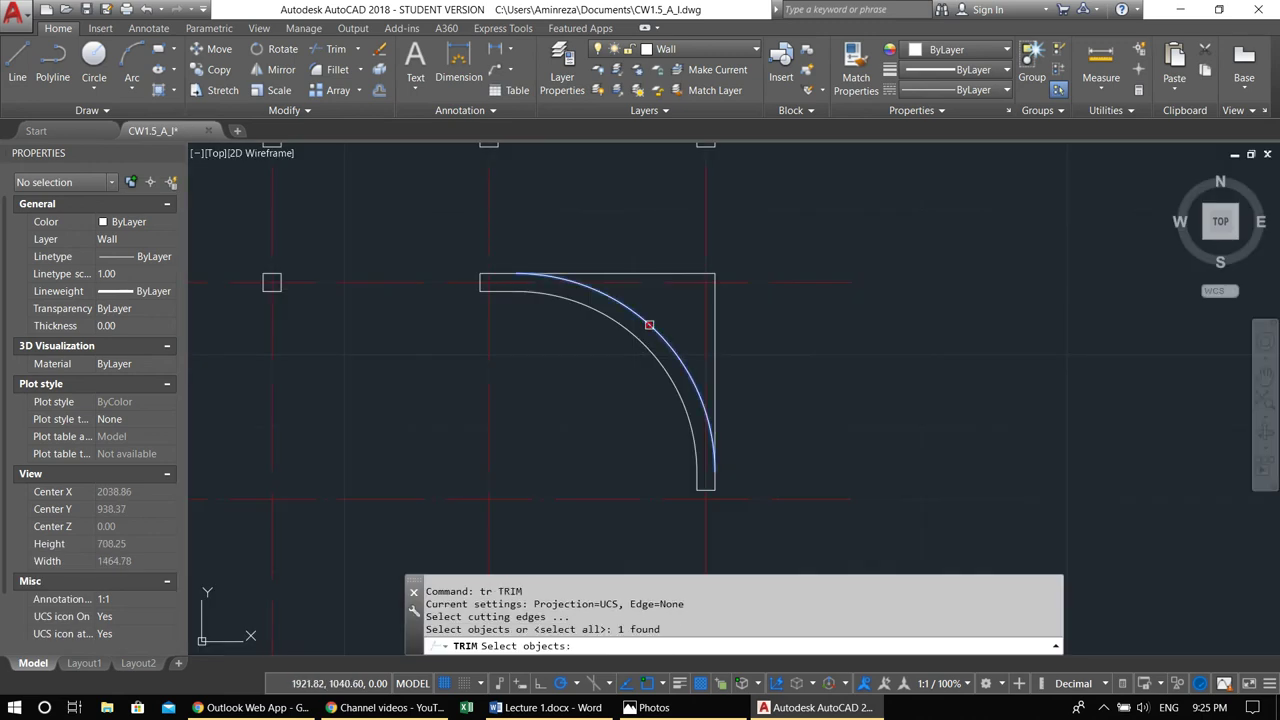
key(Return)
click(649, 278)
click(714, 332)
click(704, 352)
scroll(700, 355, down, 4)
middle_drag(671, 371, 831, 310)
key(Escape)
key(Escape)
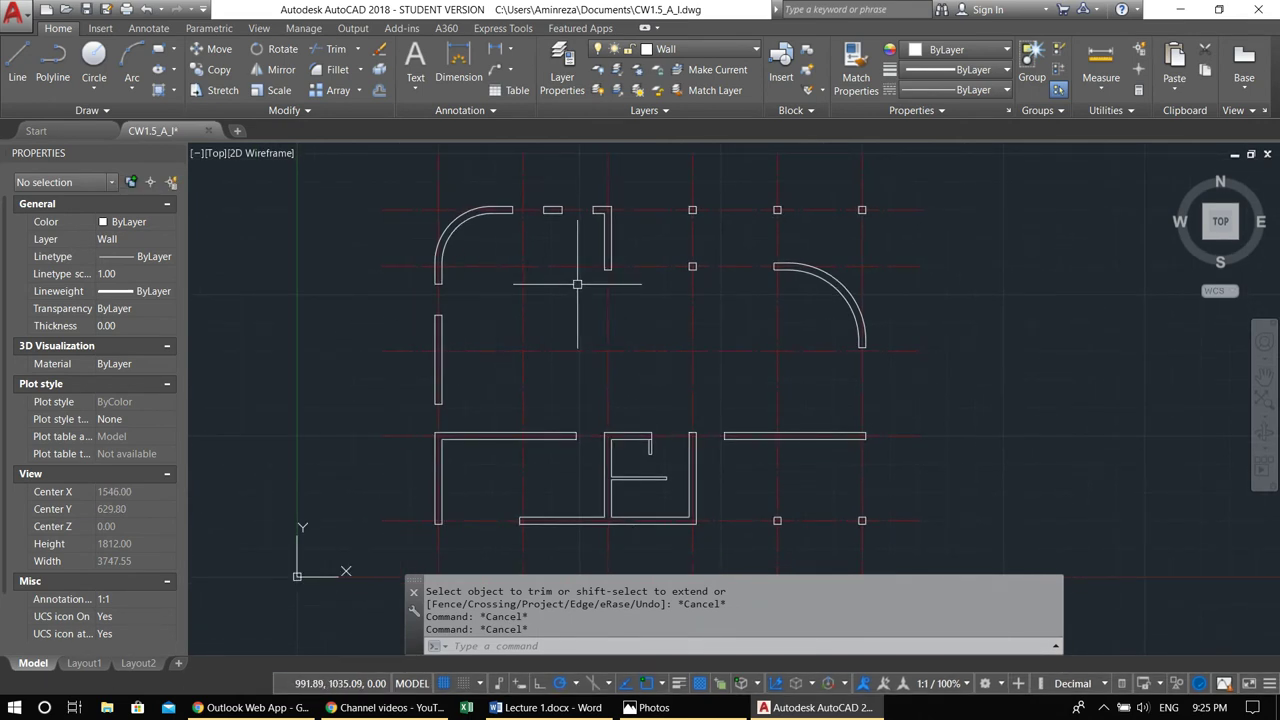
Make Furniture the current layer
scroll(475, 205, up, 5)
key(Escape)
key(Escape)
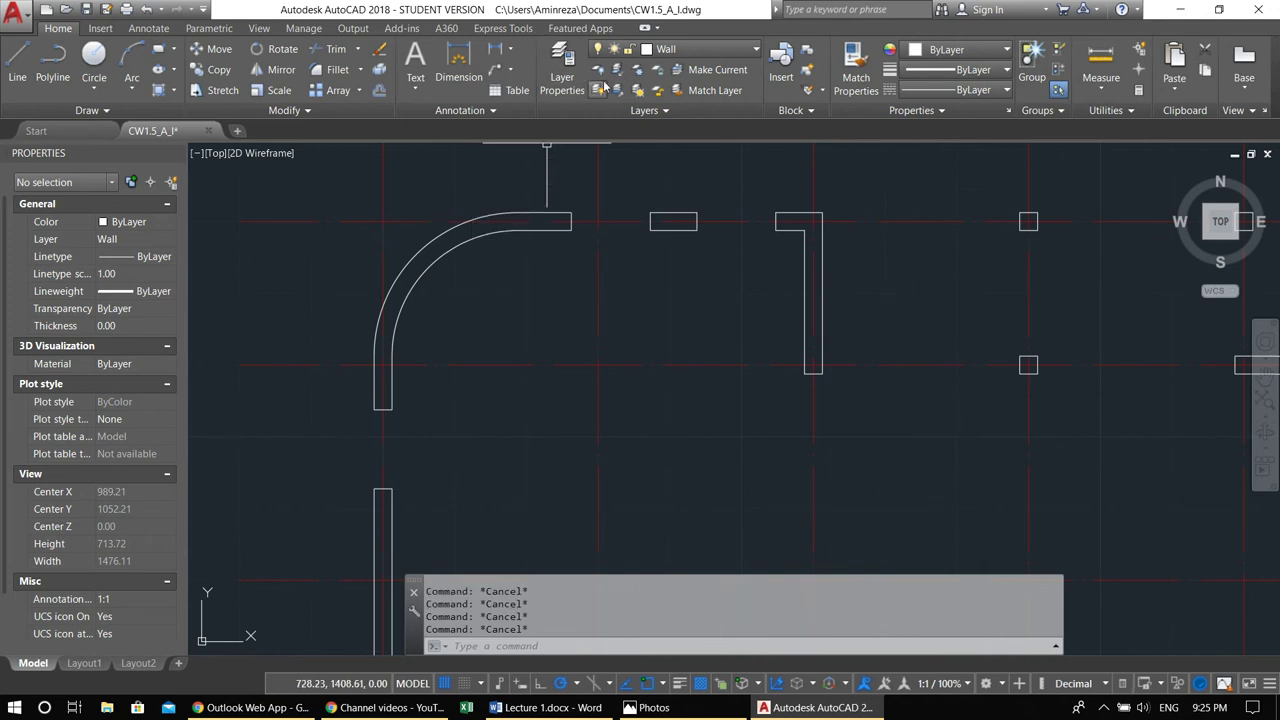
click(646, 50)
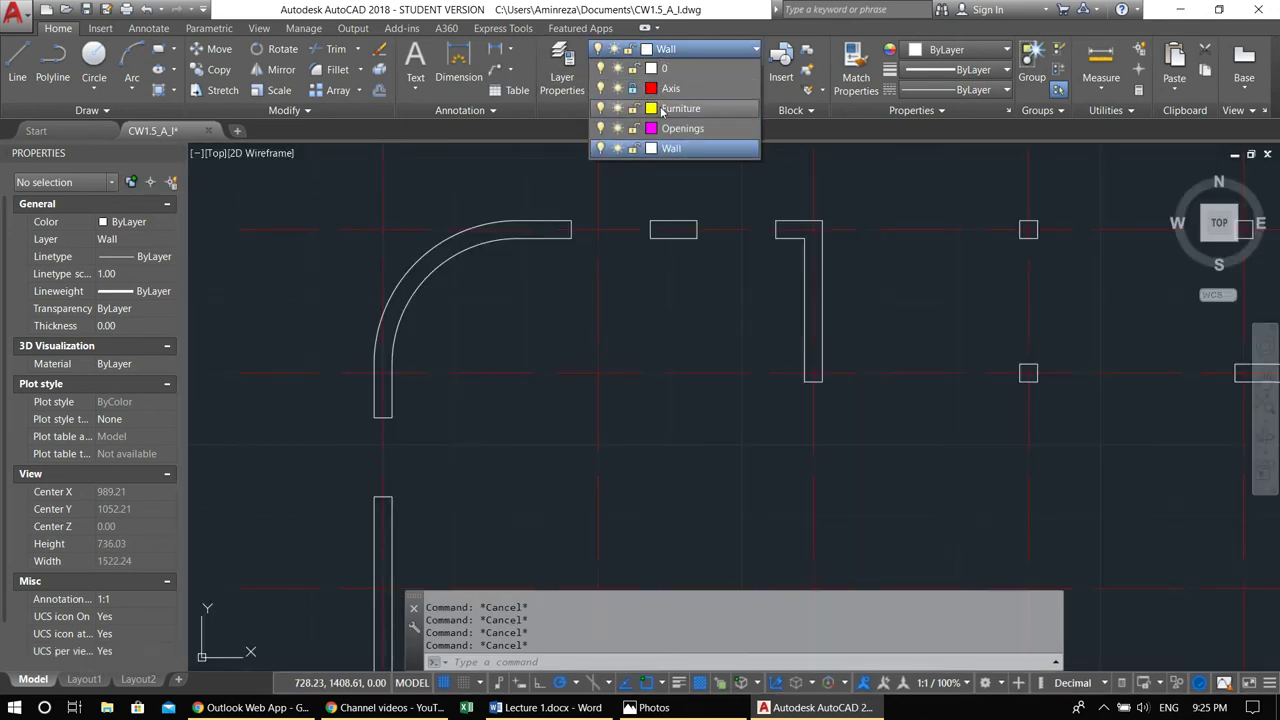
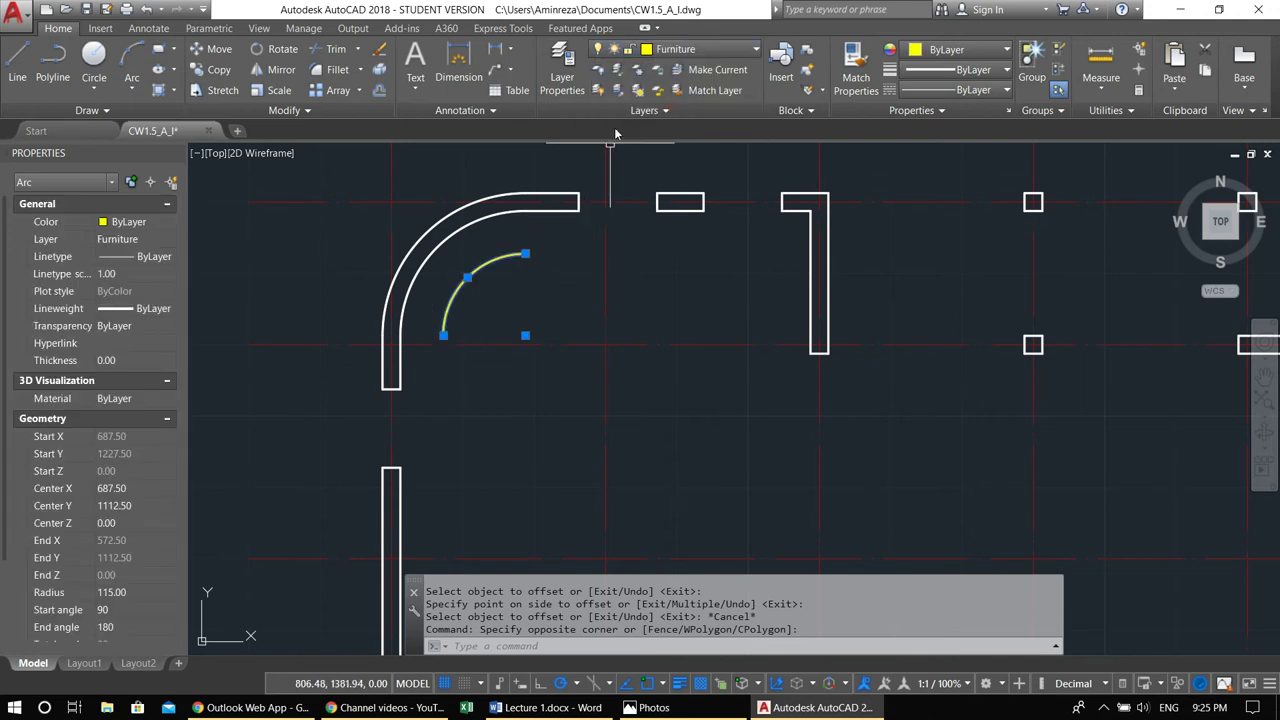
Set the Furniture layer's lineweight to 0.25 mm
click(562, 68)
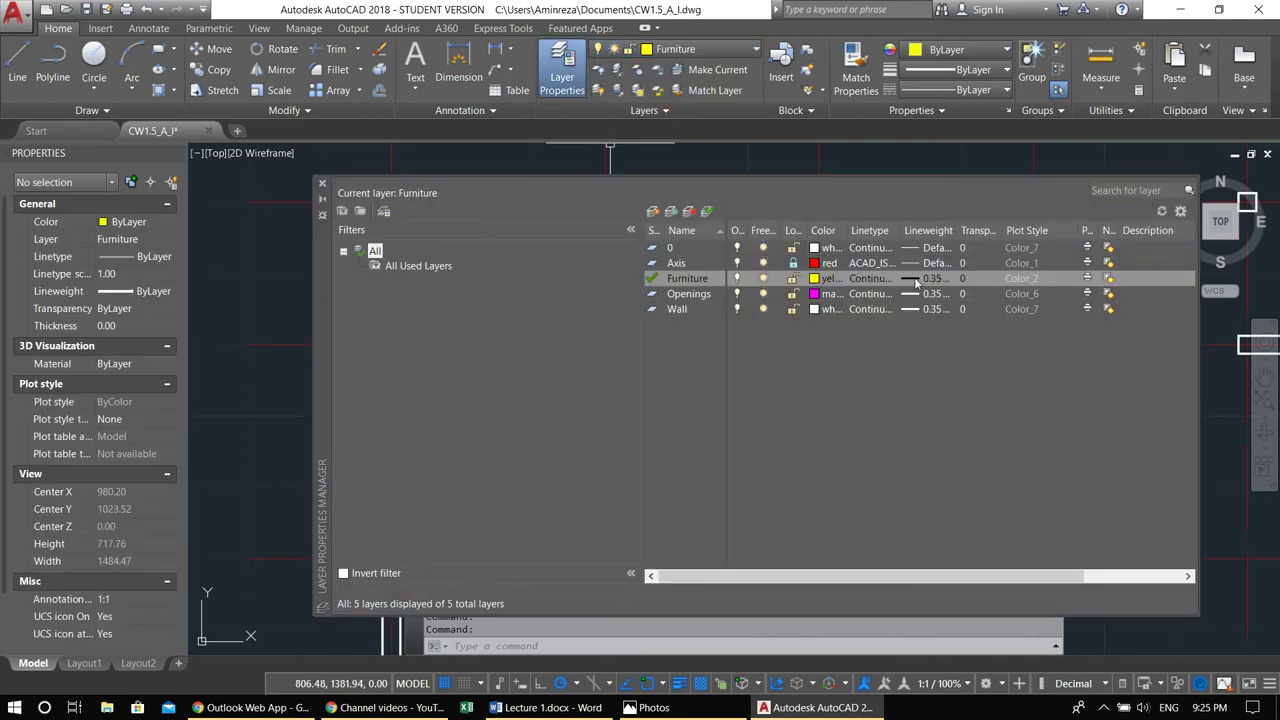
click(624, 340)
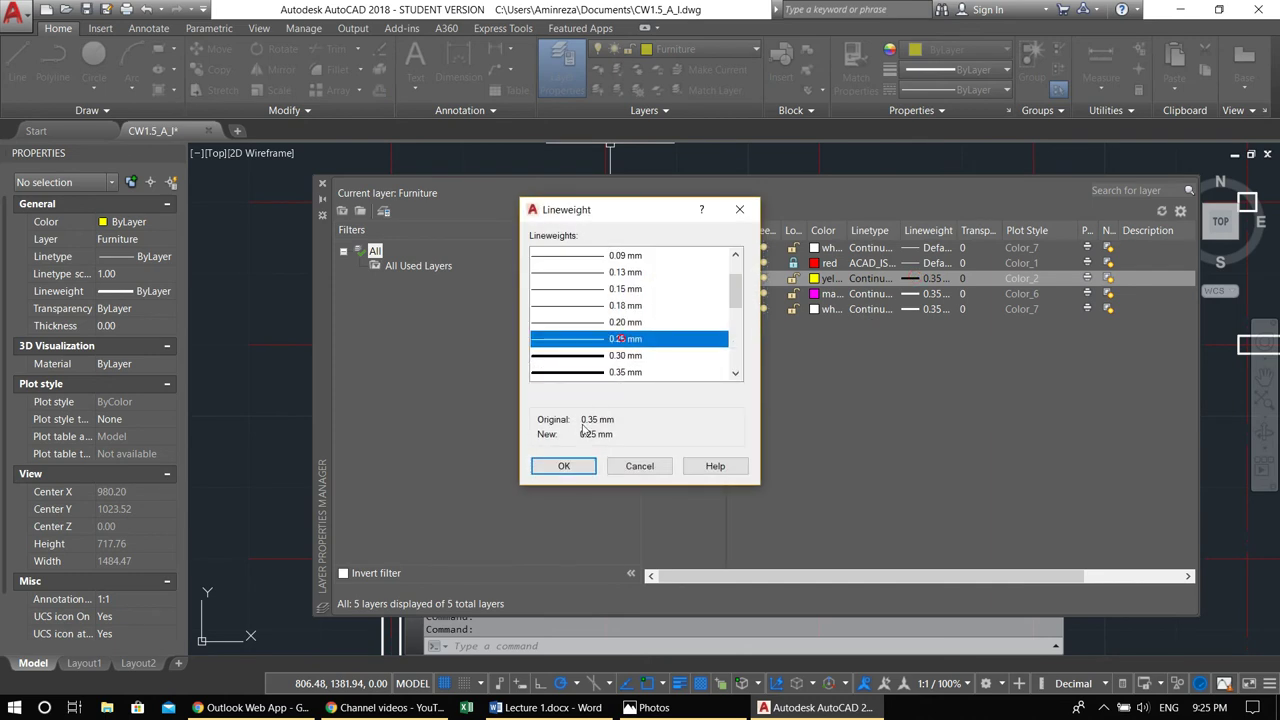
click(564, 466)
click(322, 184)
key(Escape)
key(Escape)
middle_drag(574, 260, 537, 295)
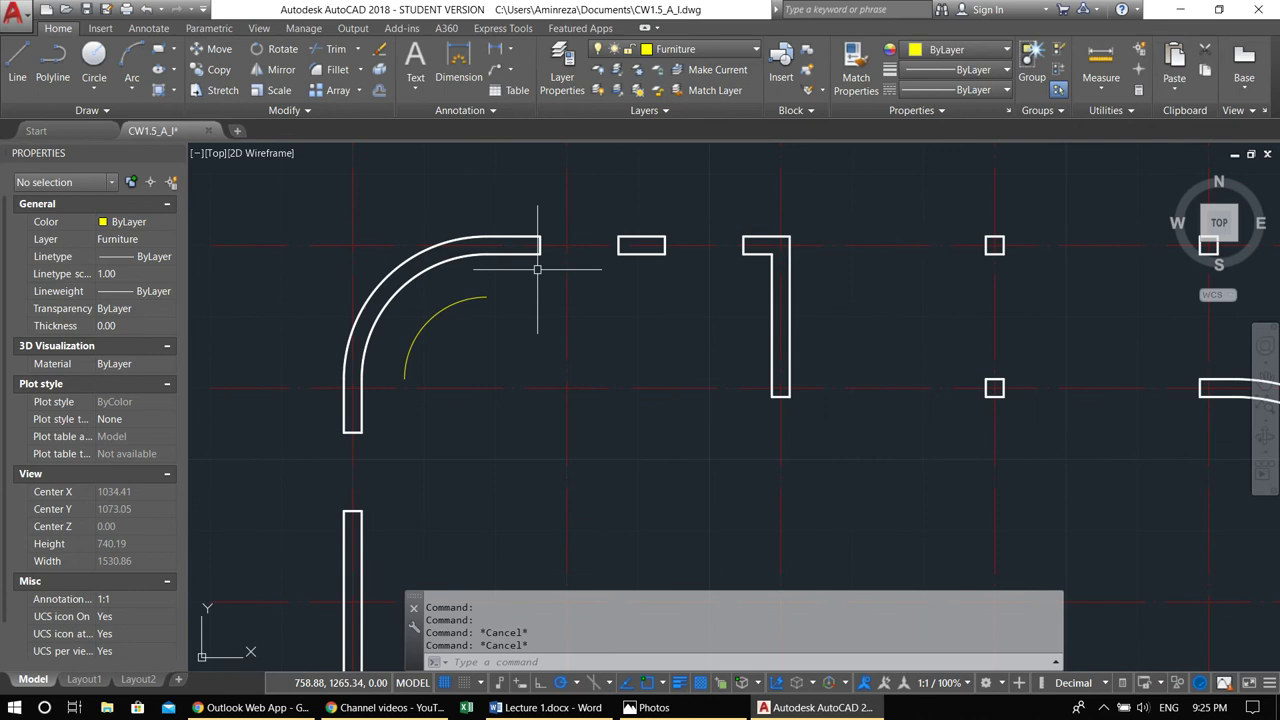
Offset the rounded wall's two straight inner lines and the neighbouring L-shaped wall's inner vertical line 60 units into the room
text(o)
key(Return)
key(Return)
click(521, 256)
click(528, 318)
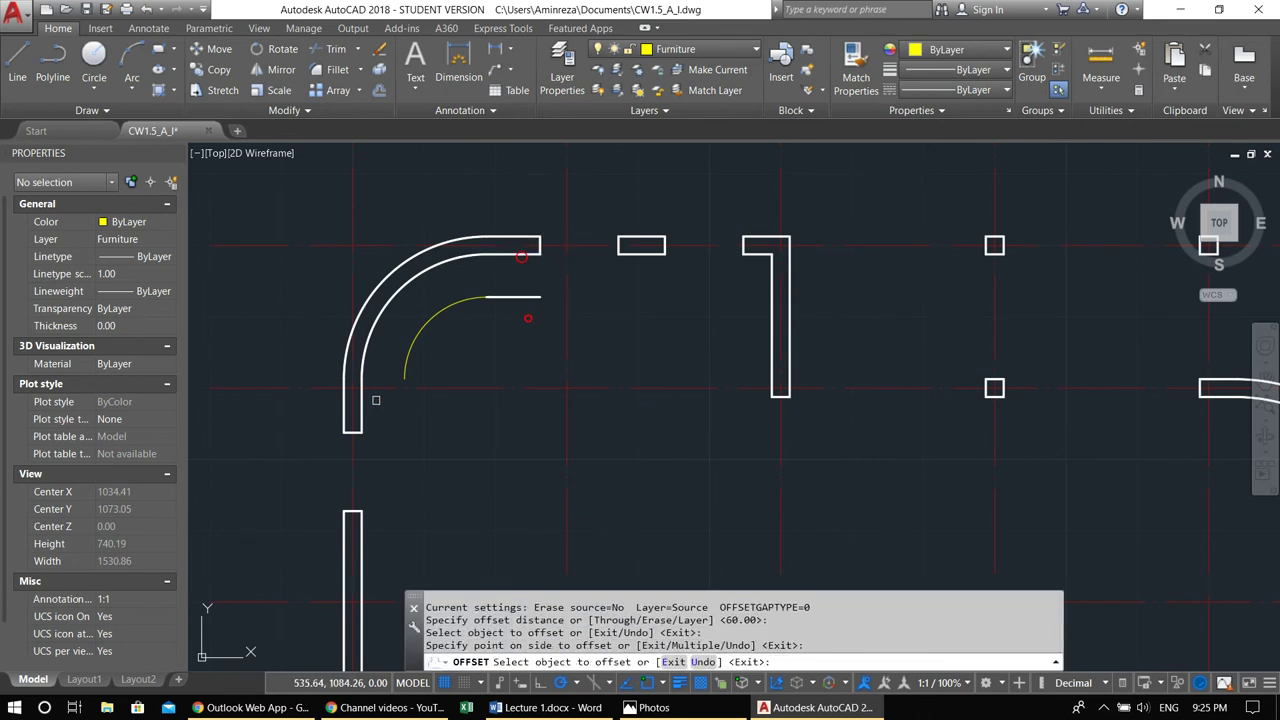
click(360, 408)
click(424, 410)
middle_drag(424, 410, 477, 389)
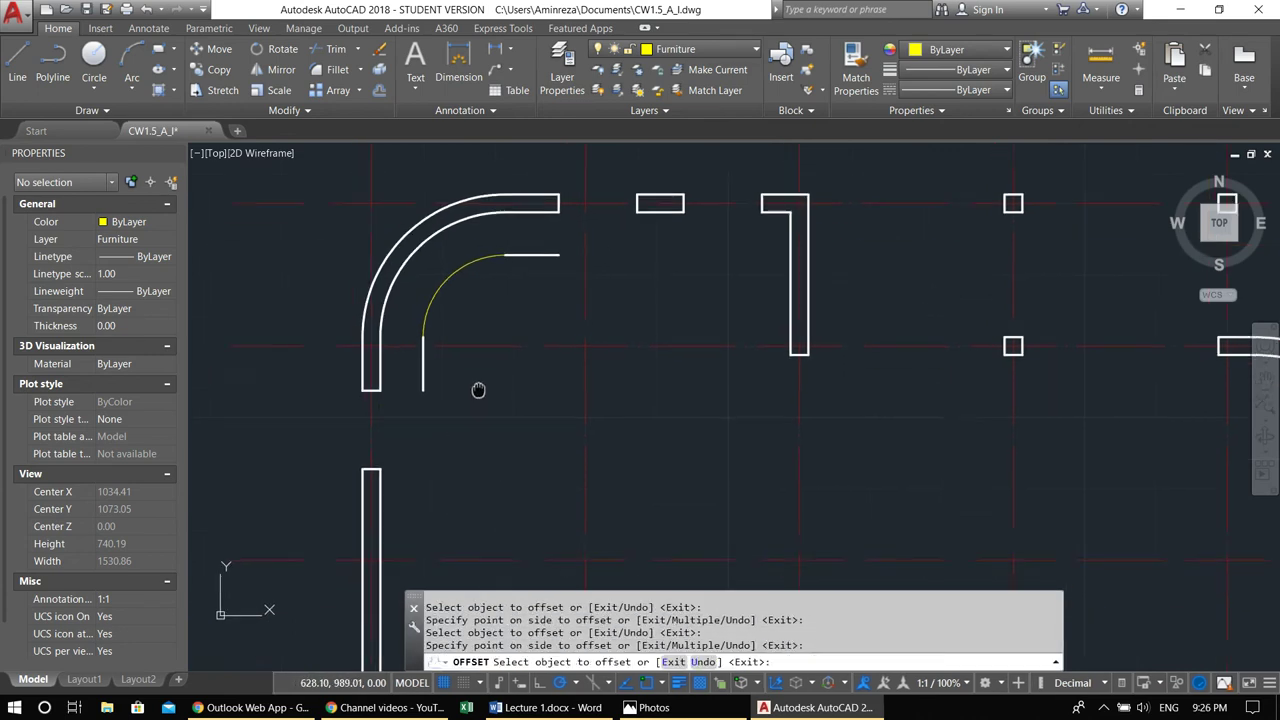
click(798, 300)
click(723, 298)
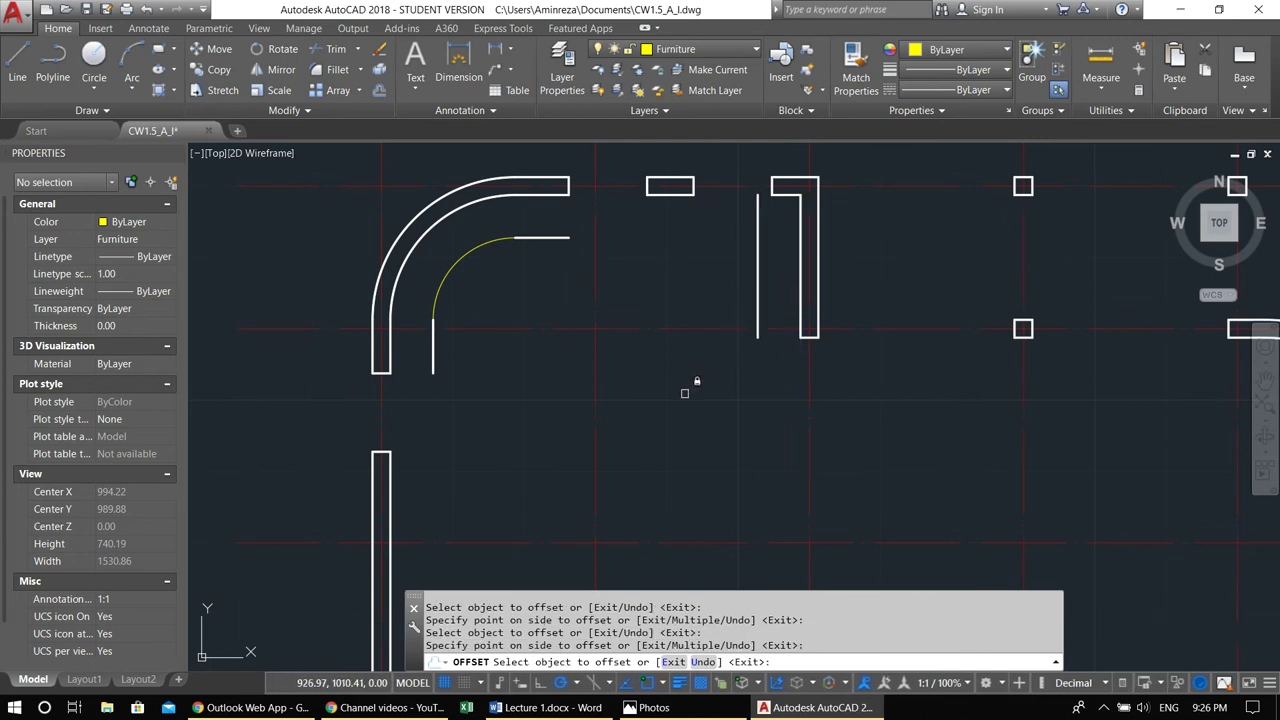
mouse_move(663, 416)
middle_down()
mouse_move(677, 349)
mouse_move(641, 347)
middle_up()
key(Escape)
key(Escape)
Draw a short horizontal furniture line along the axis below the room, starting at the axis intersection
text(l)
key(Return)
click(581, 460)
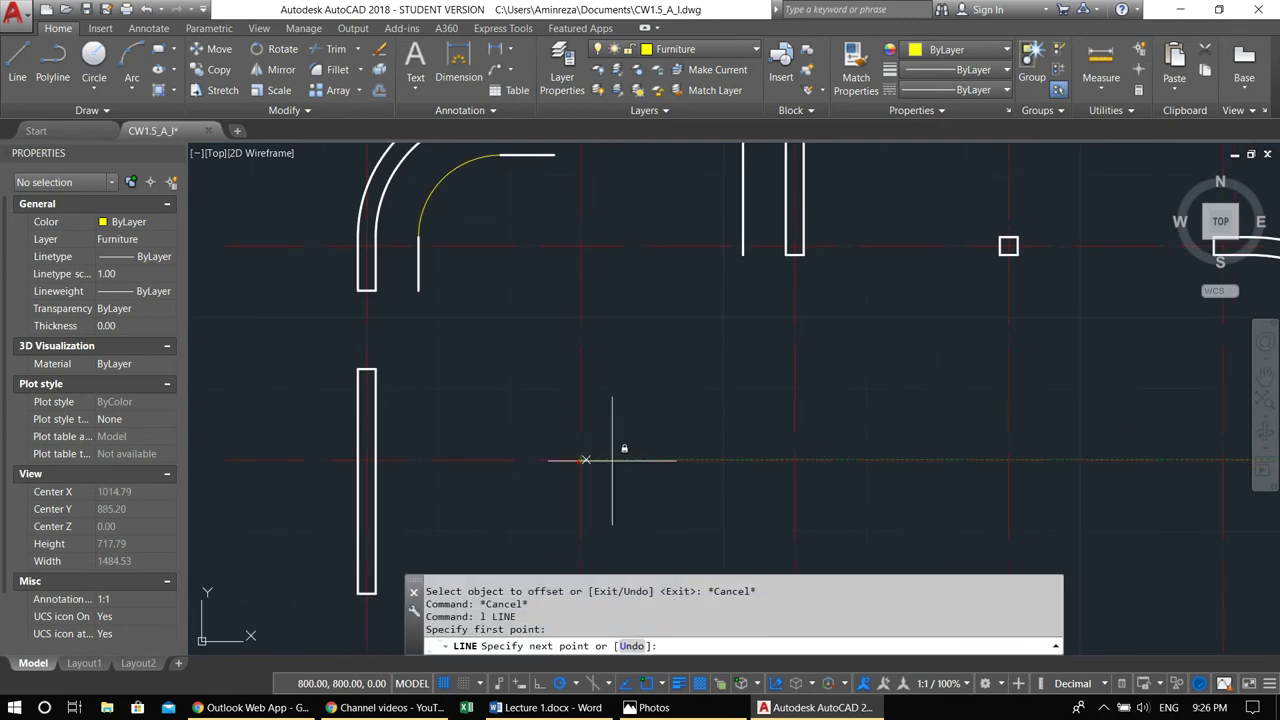
click(689, 460)
middle_drag(674, 474, 654, 466)
key(Return)
Offset the new horizontal furniture line 60 units upward
text(O)
key(Return)
key(Return)
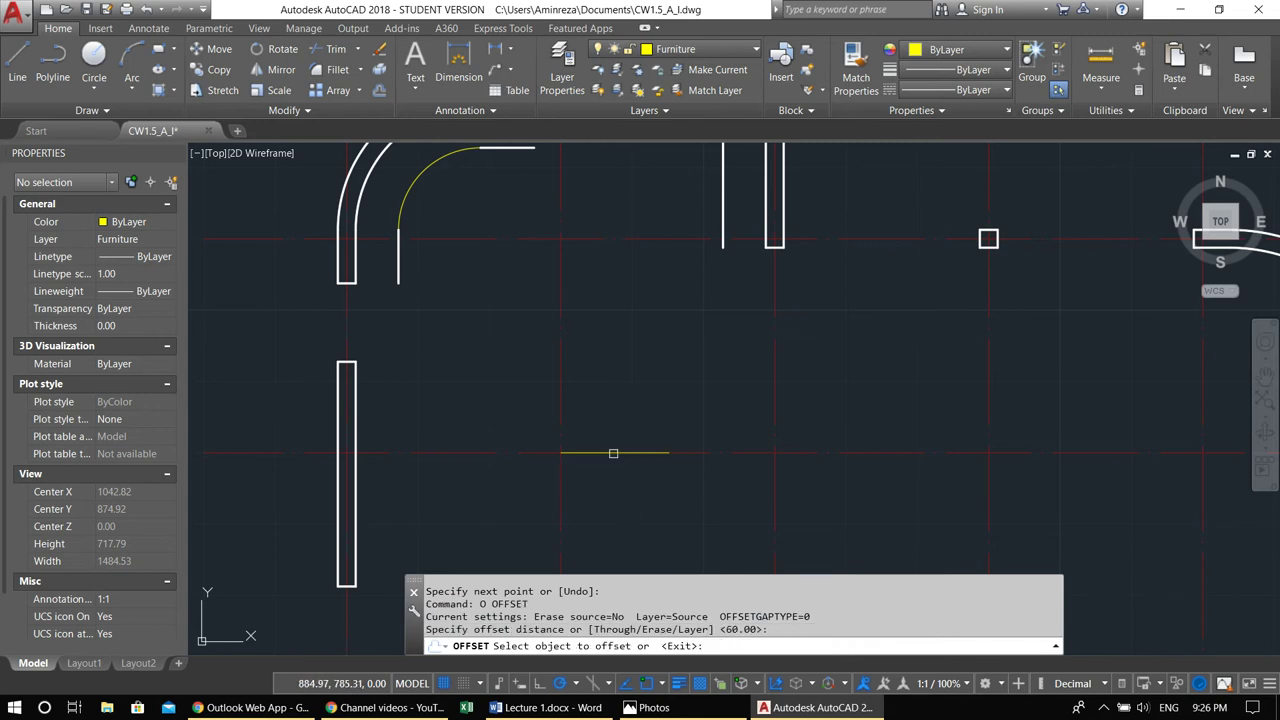
click(612, 457)
click(607, 361)
middle_drag(446, 389, 488, 397)
key(Escape)
key(Escape)
Draw a short horizontal line along the axis from the left wall segment's inner face into the room
text(ll)
key(Return)
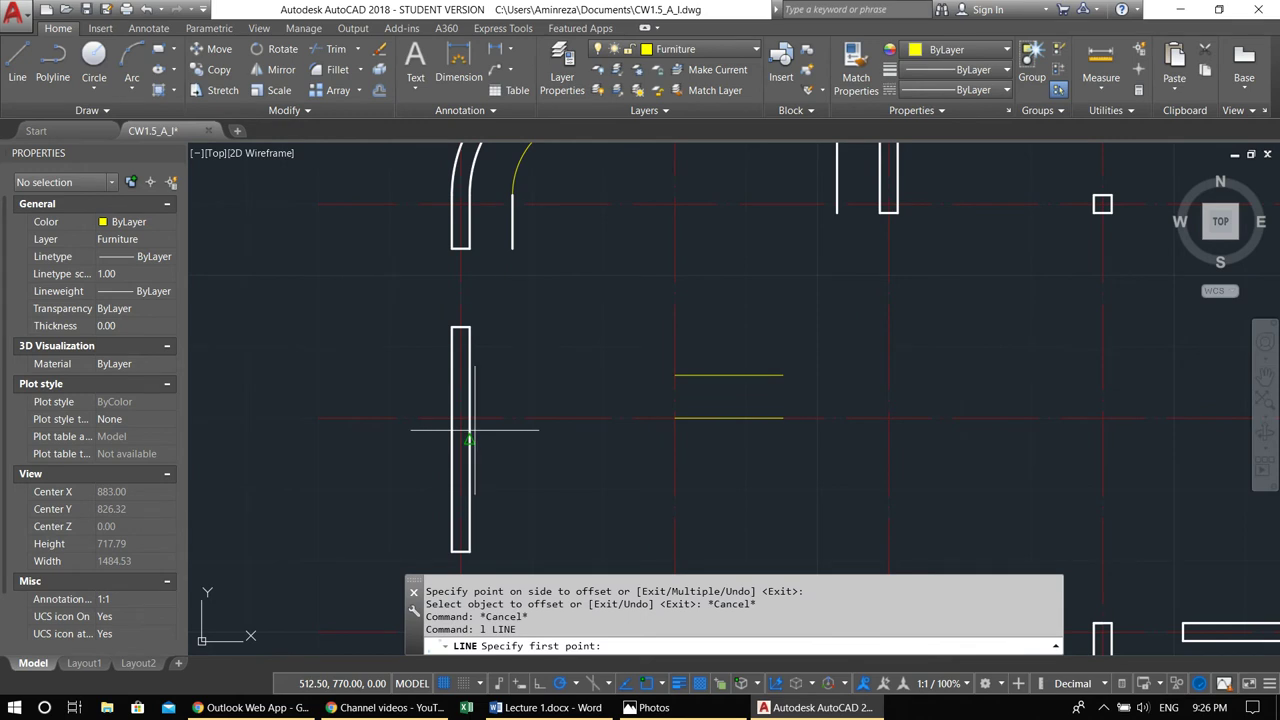
click(471, 419)
click(510, 418)
key(Return)
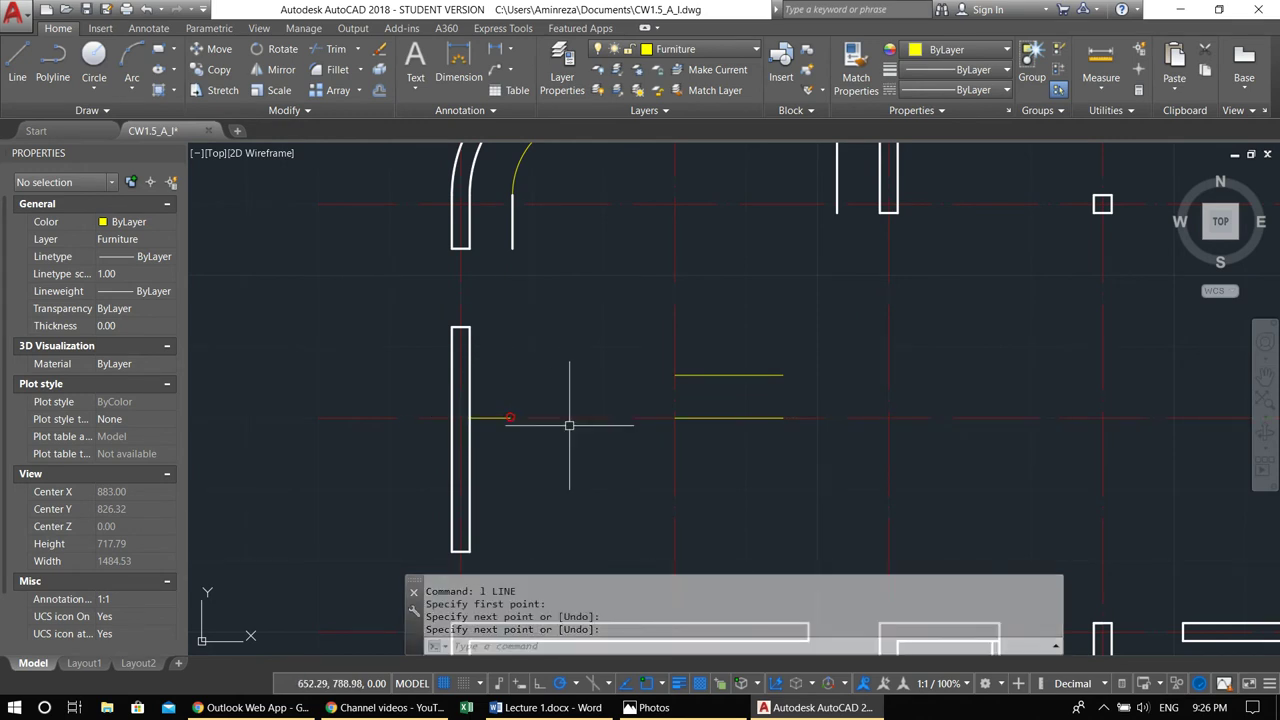
middle_drag(646, 375, 543, 459)
text(ma)
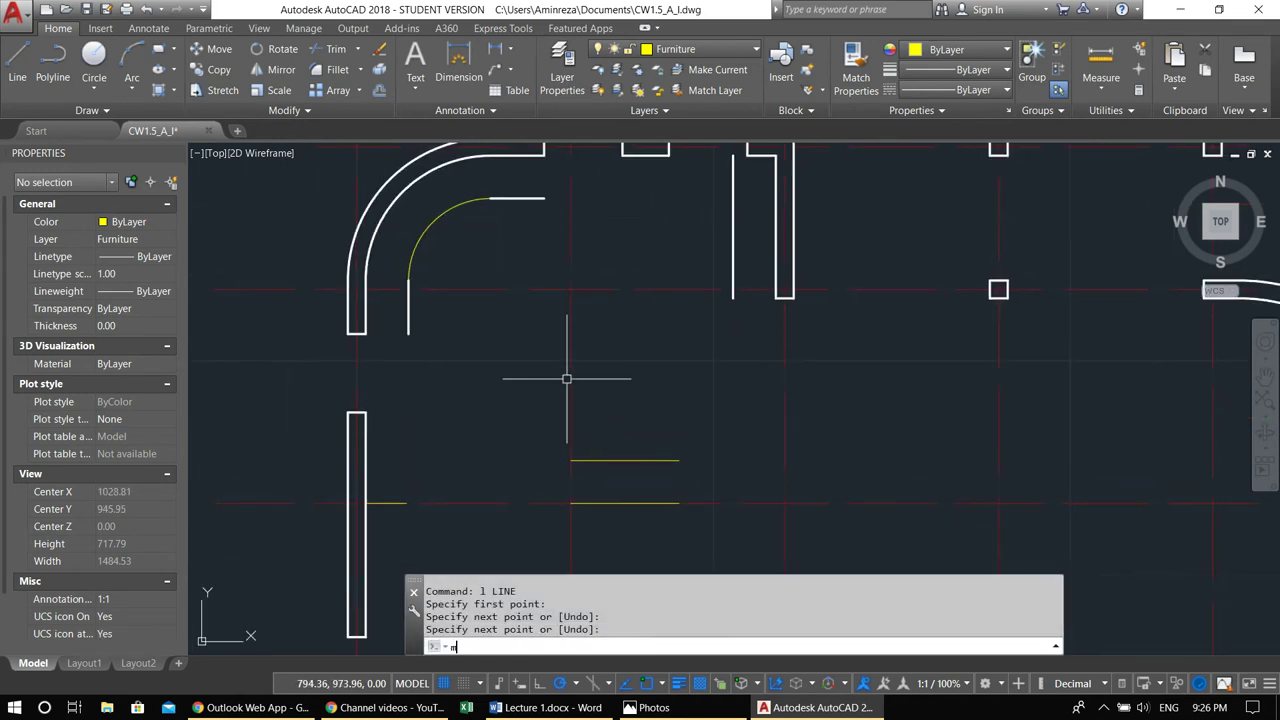
key(Return)
key(Escape)
key(Escape)
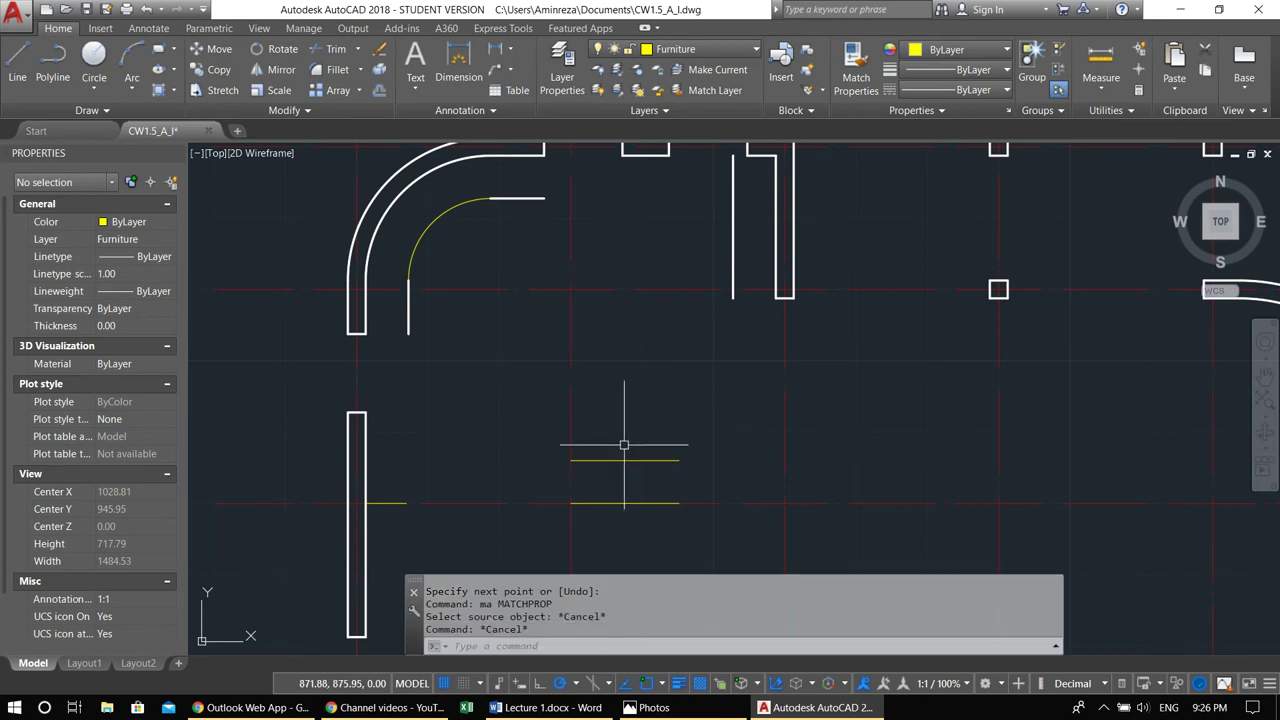
Move the three lines offset from the walls to the Furniture layer
click(738, 247)
click(700, 220)
click(571, 194)
click(546, 204)
click(452, 347)
click(391, 317)
click(690, 49)
click(680, 104)
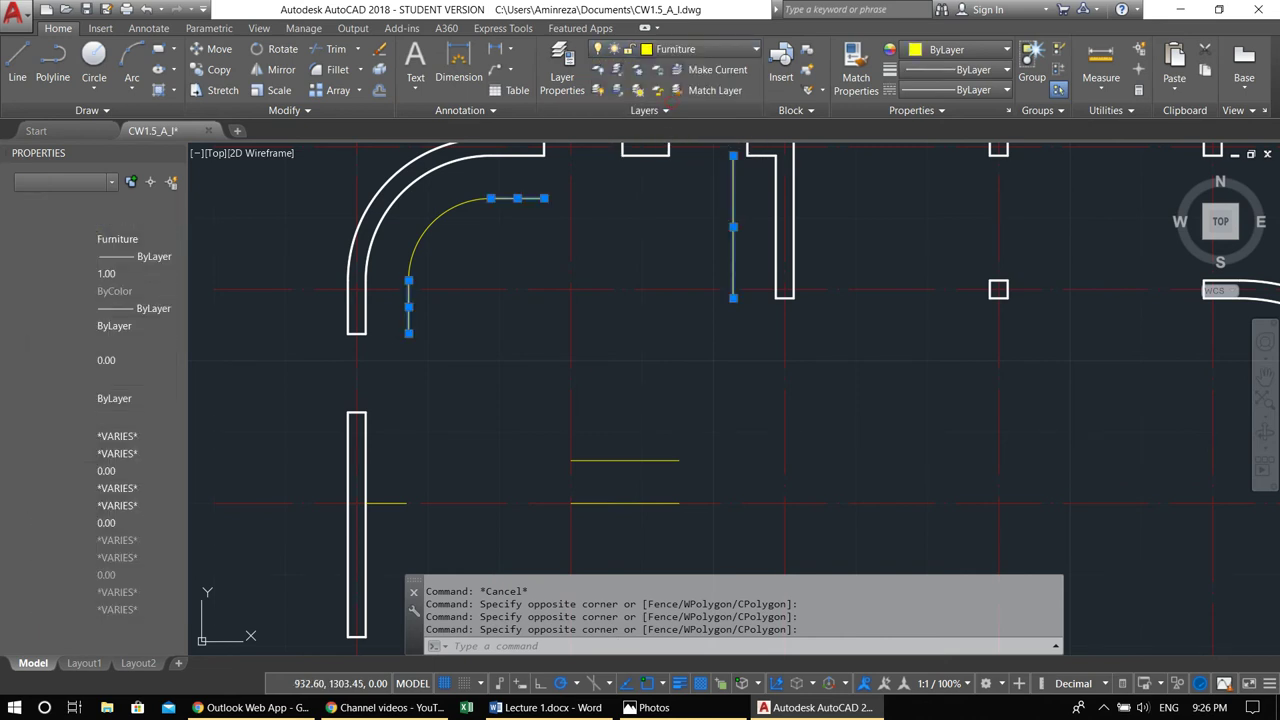
key(Escape)
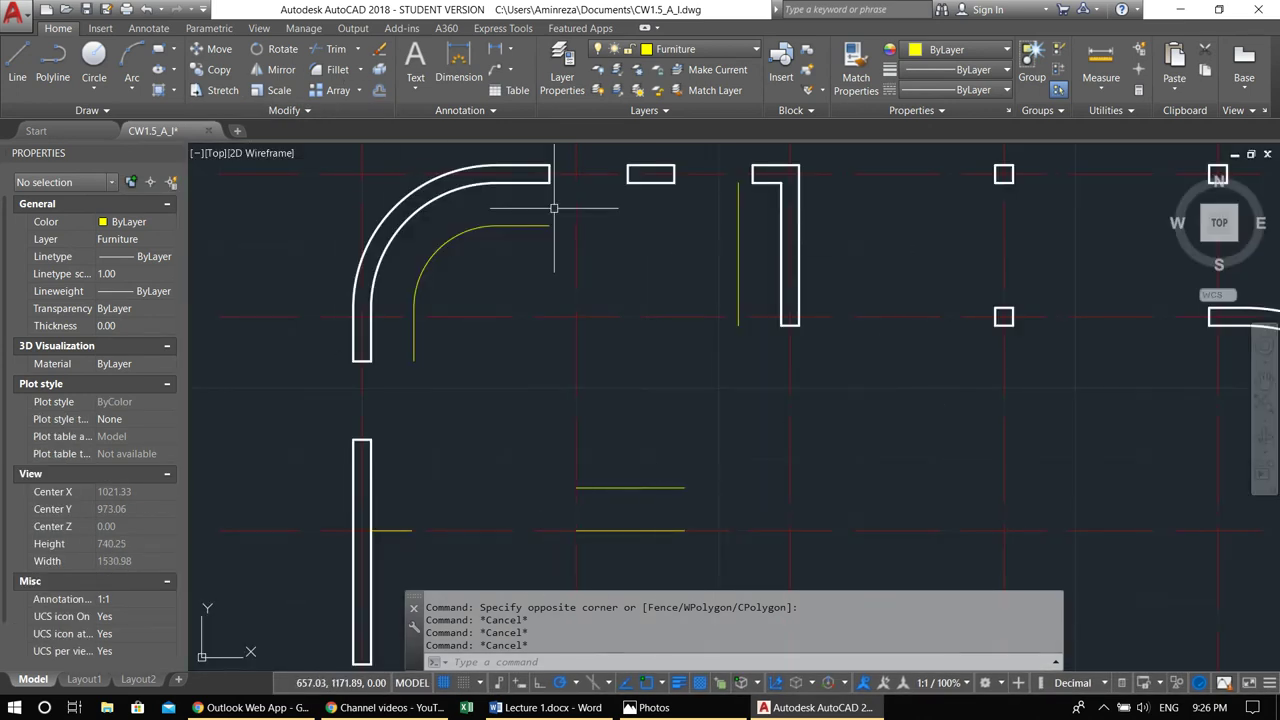
Fillet the top furniture line and the right vertical furniture line with radius 0 to form a sharp corner
text(f)
key(Return)
key(Return)
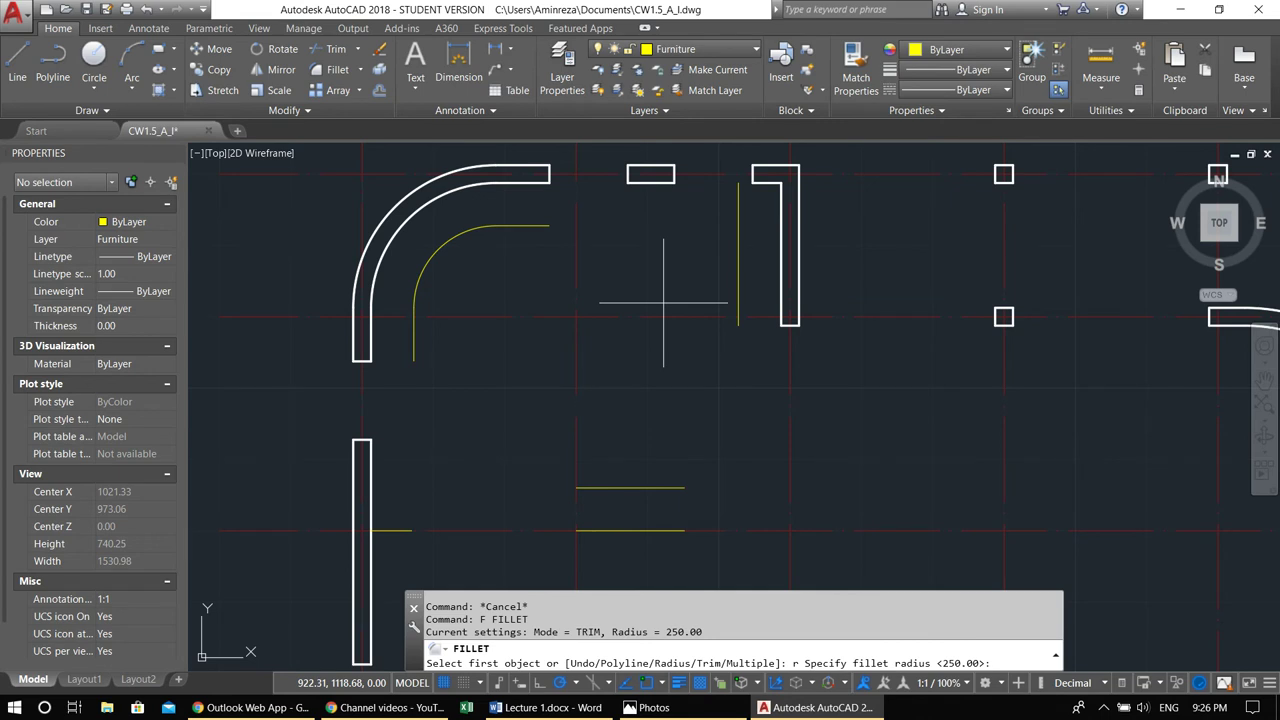
key(Return)
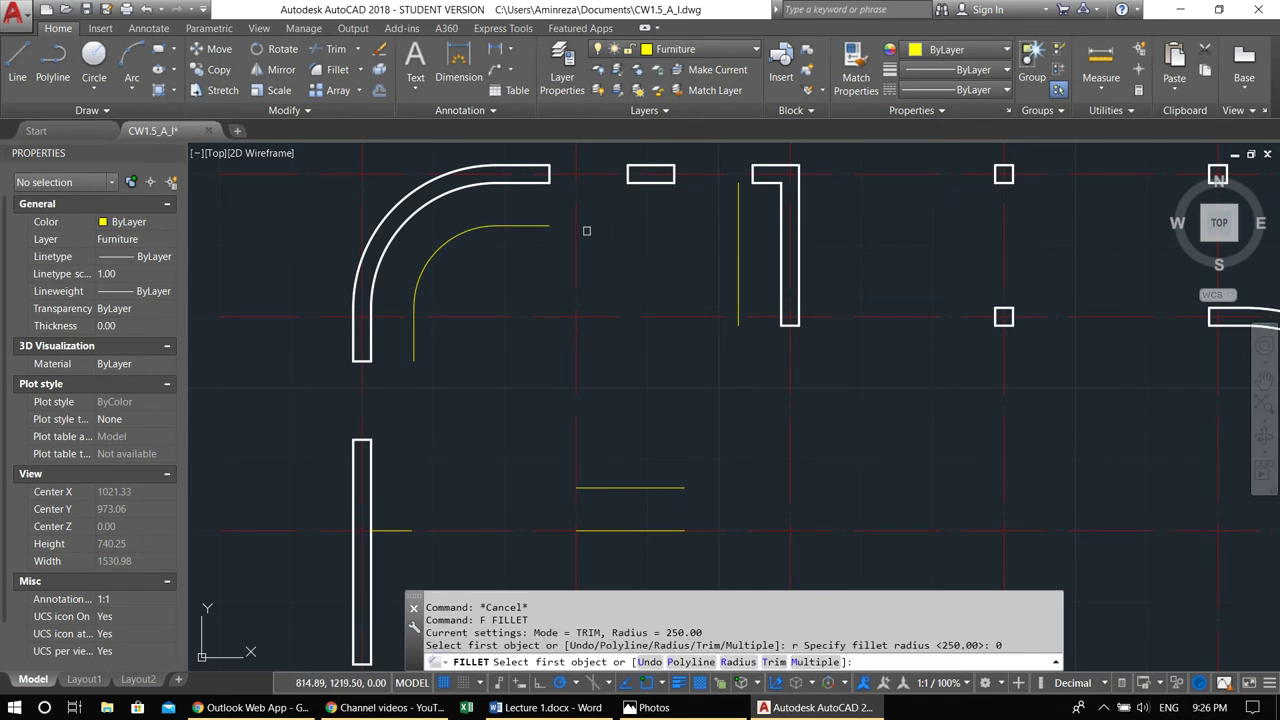
click(522, 227)
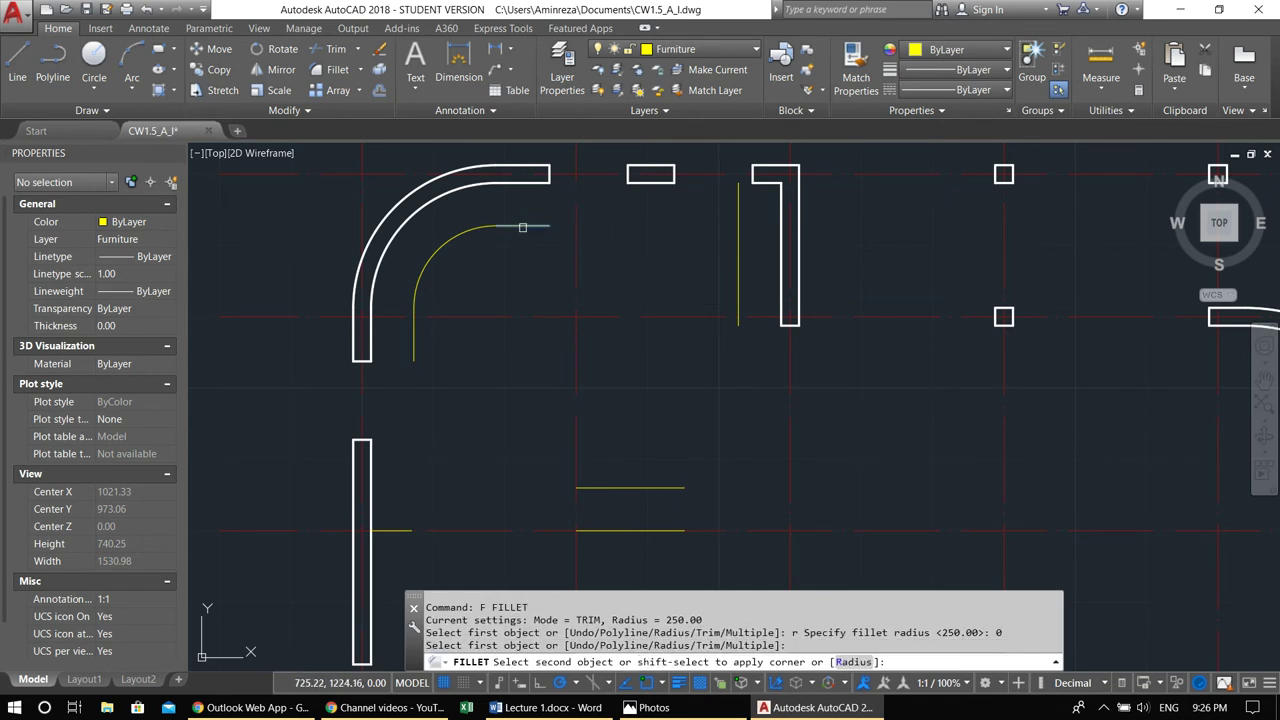
click(738, 257)
Fillet the right vertical line to the upper horizontal line, and the left vertical line to the short wall line, with radius 0
key(Return)
click(738, 296)
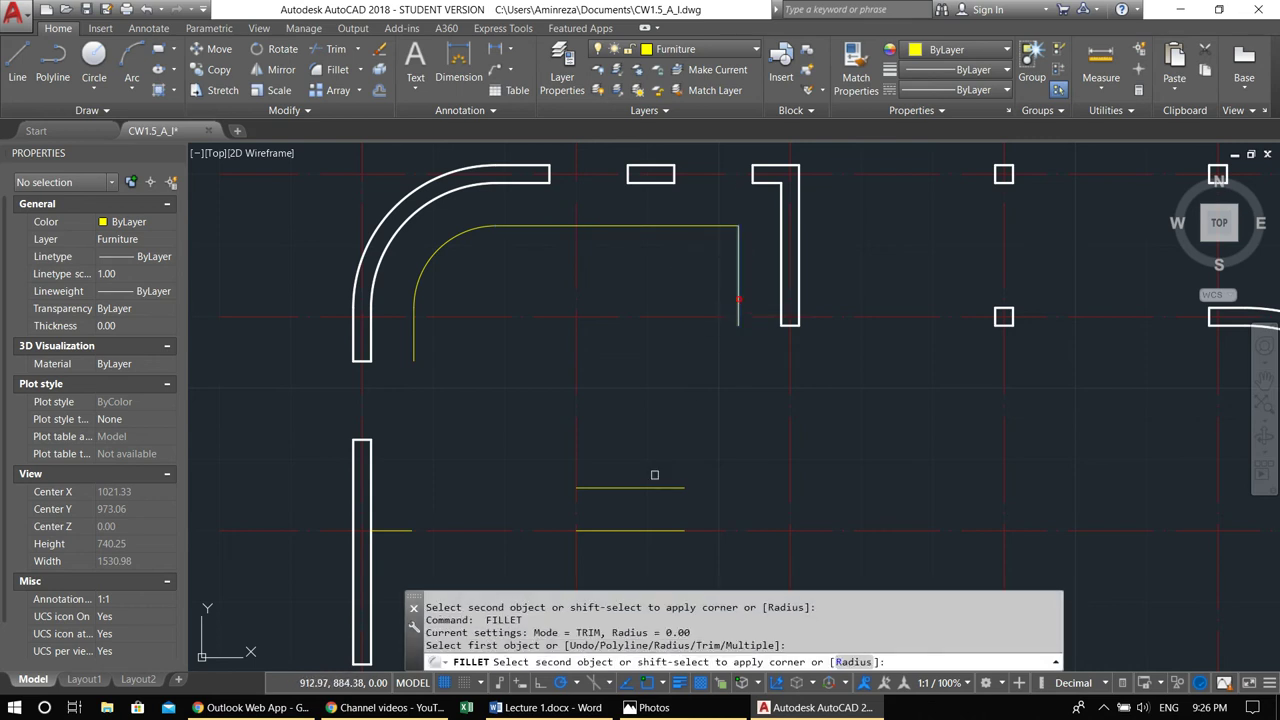
click(654, 489)
key(Return)
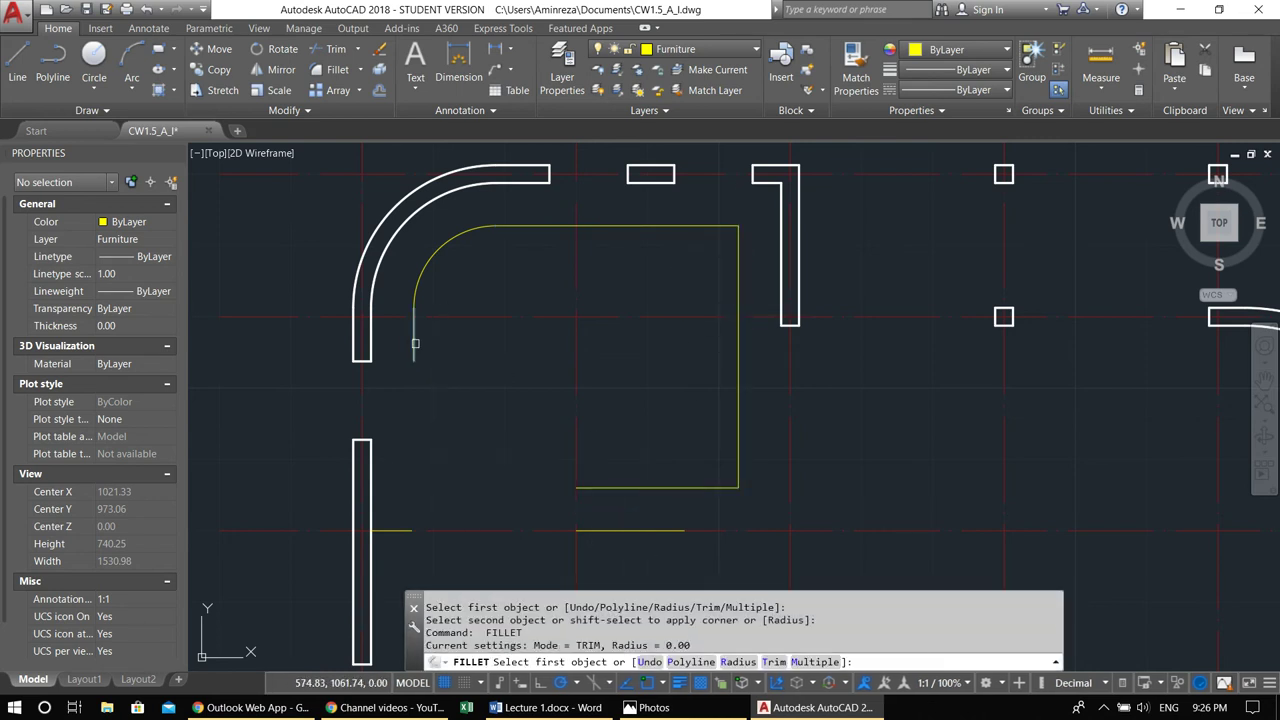
click(414, 344)
click(402, 531)
key(Escape)
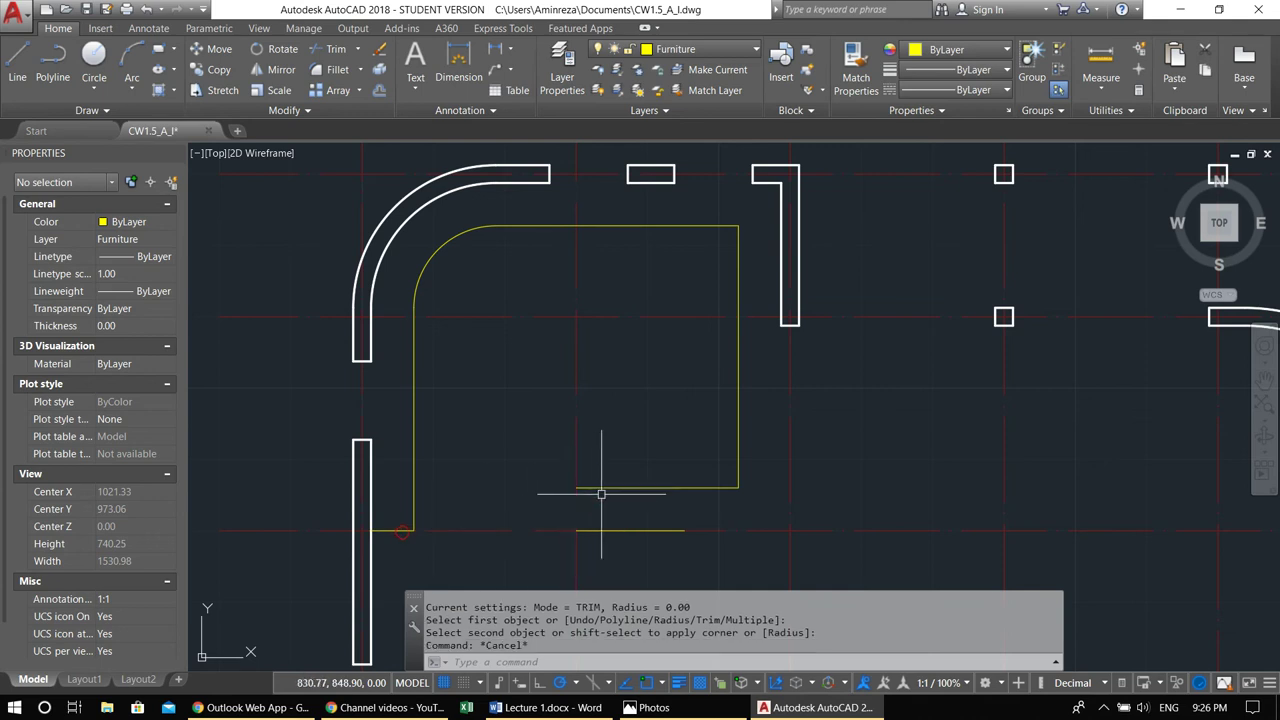
key(Escape)
Draw a vertical line joining the left ends of the two parallel horizontal furniture lines
middle_drag(635, 481, 614, 446)
text(l)
key(Return)
click(555, 453)
click(555, 495)
key(Return)
Draw a vertical line from the L-shaped wall's lower inner corner down to the horizontal axis
key(Return)
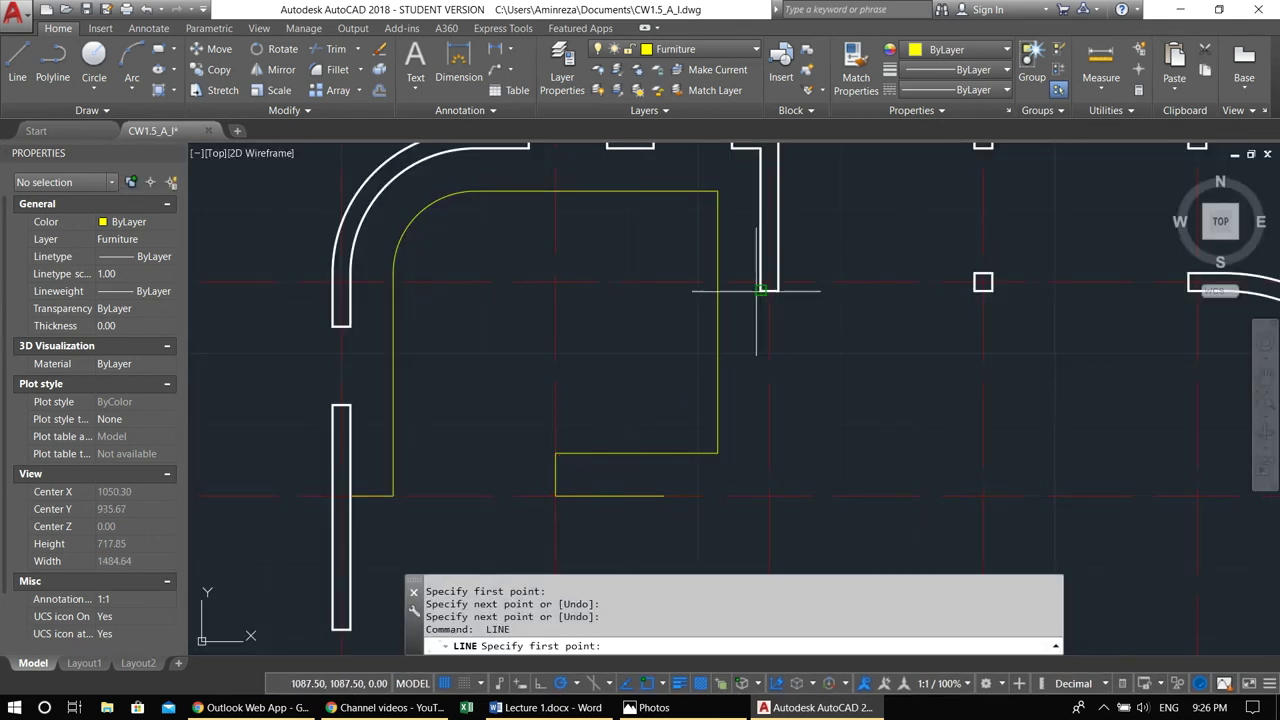
click(762, 290)
click(760, 495)
key(Return)
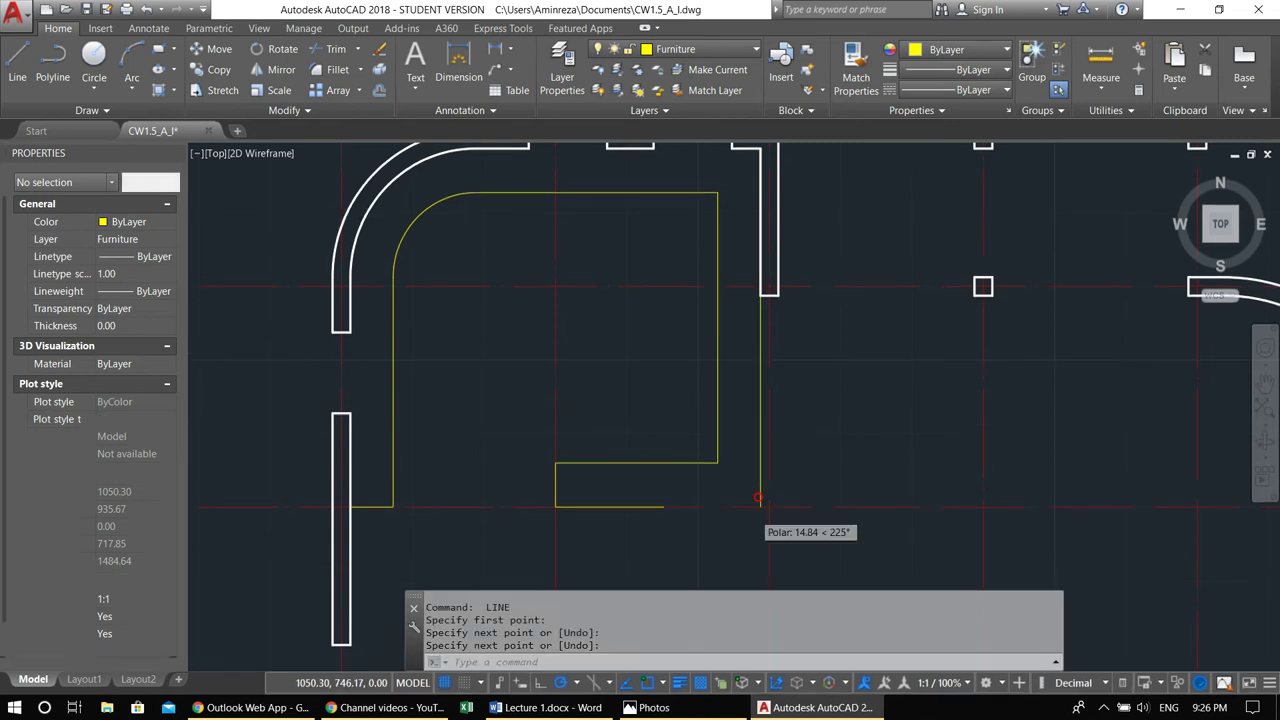
Fillet the lower horizontal furniture line to the vertical line below the L-shaped wall with radius 0
middle_drag(770, 505, 756, 497)
text(f)
key(Return)
click(642, 488)
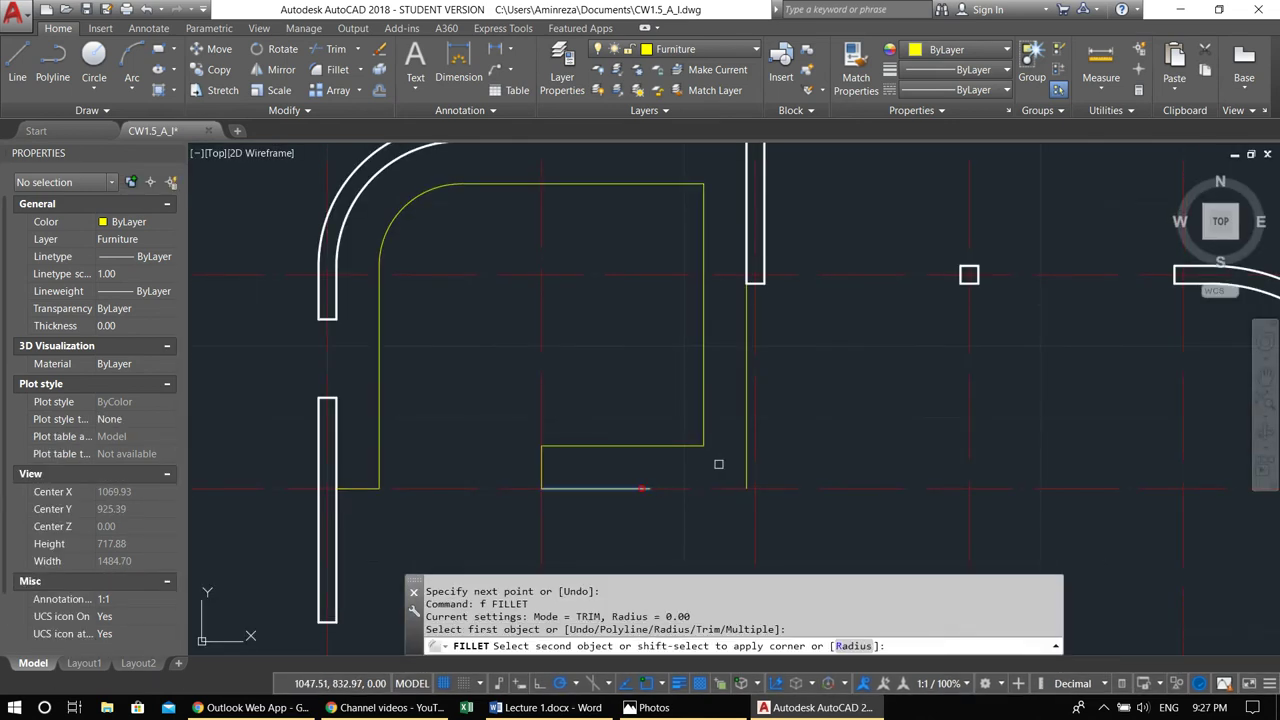
key(Escape)
scroll(743, 451, down, 2)
middle_drag(634, 382, 618, 350)
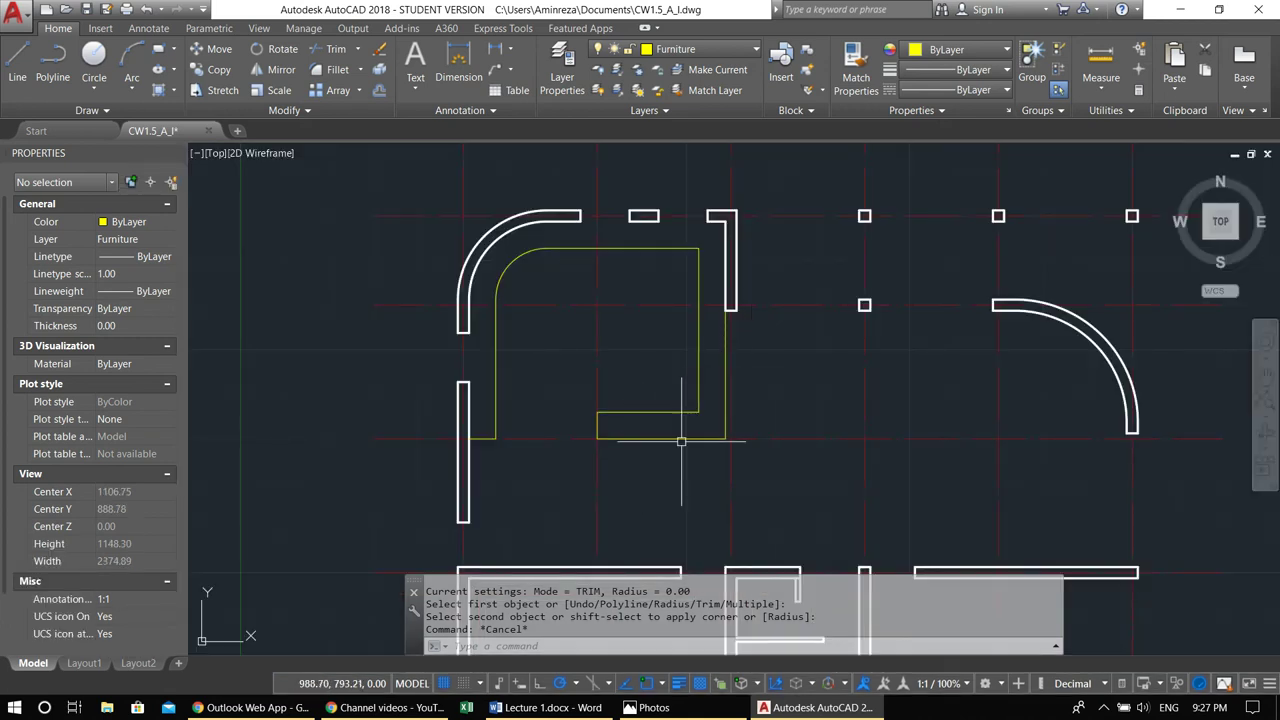
scroll(681, 441, up, 2)
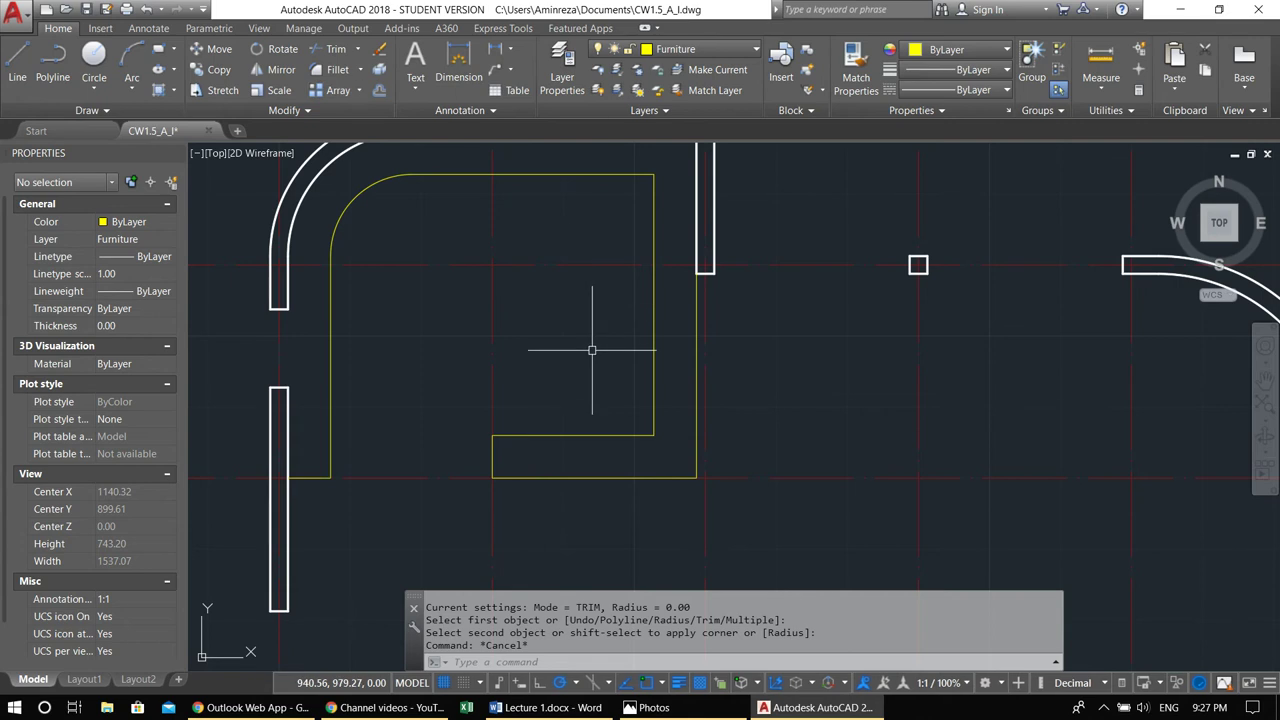
click(360, 69)
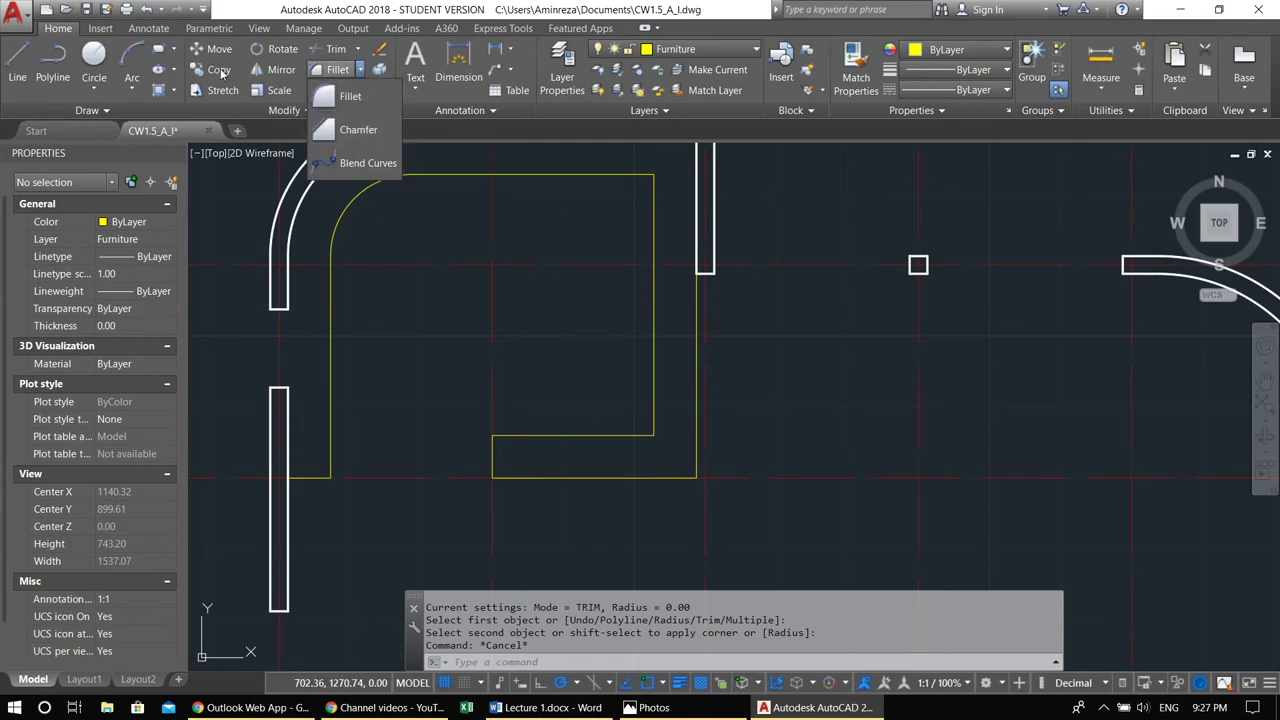
key(Escape)
key(Escape)
key(Escape)
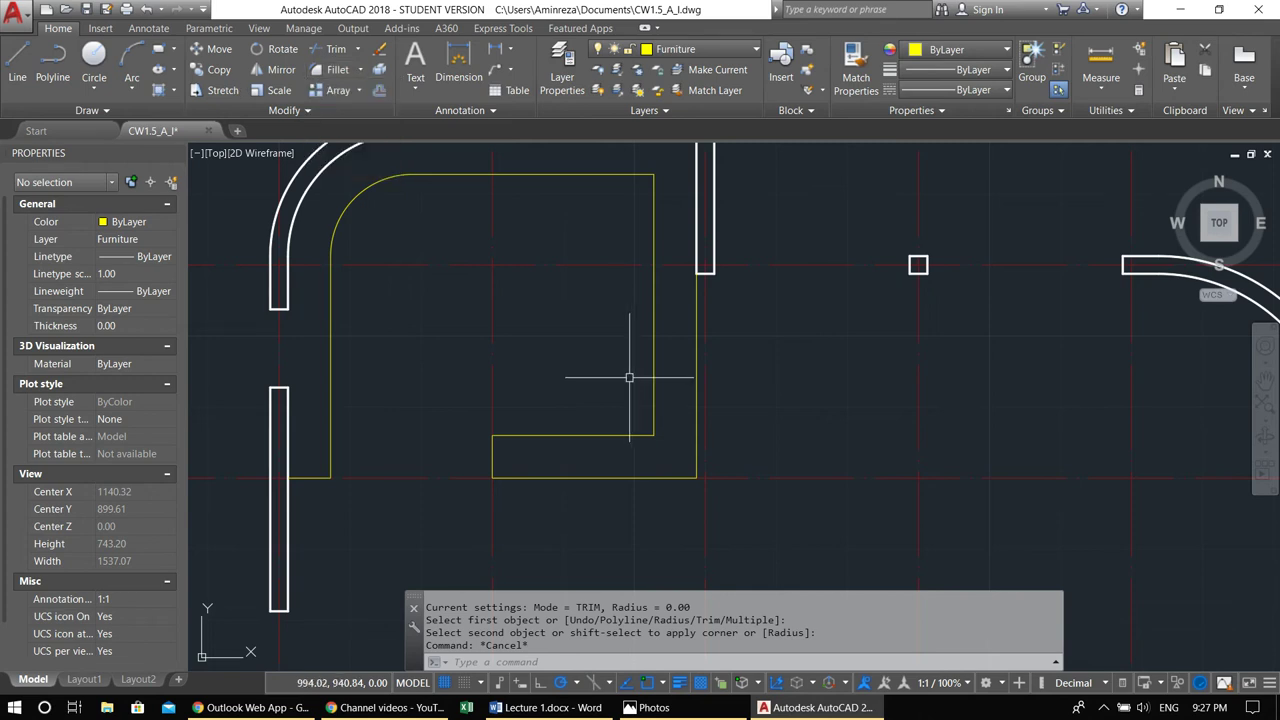
Chamfer the lower horizontal furniture line with the outer right vertical line, using distances 200 and 100
middle_drag(634, 378, 603, 389)
text(ch)
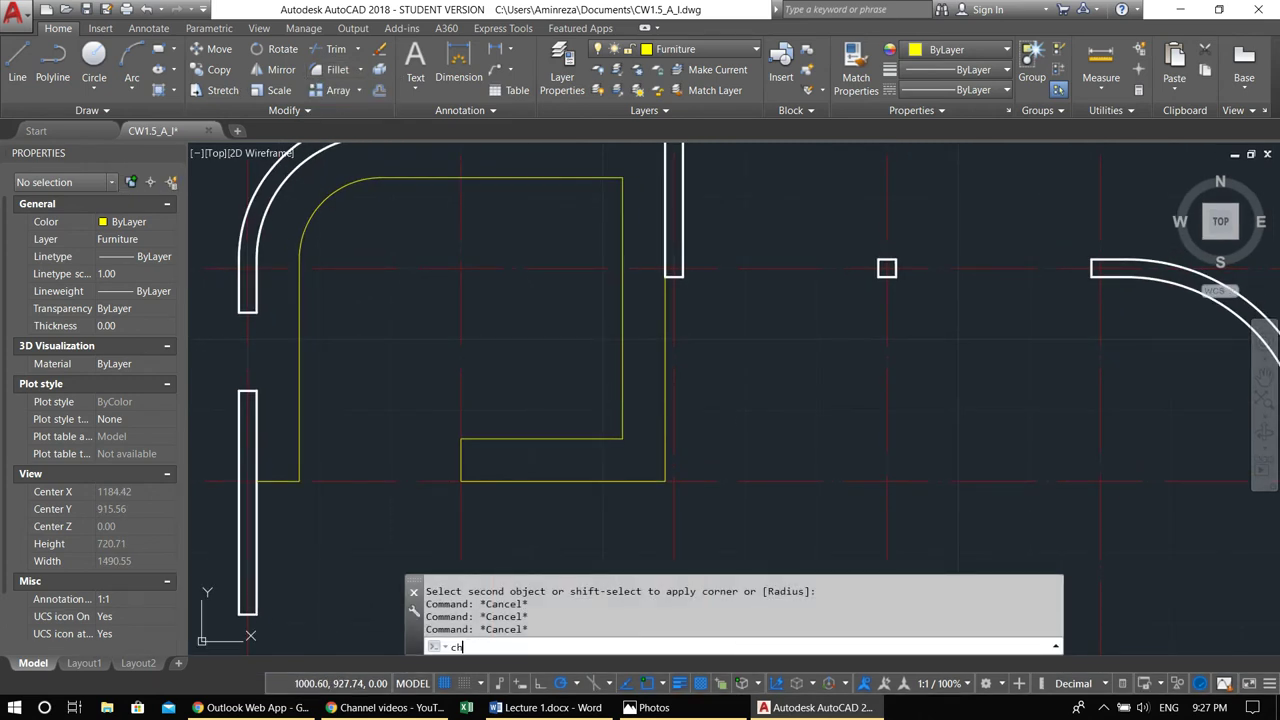
text(a)
key(Return)
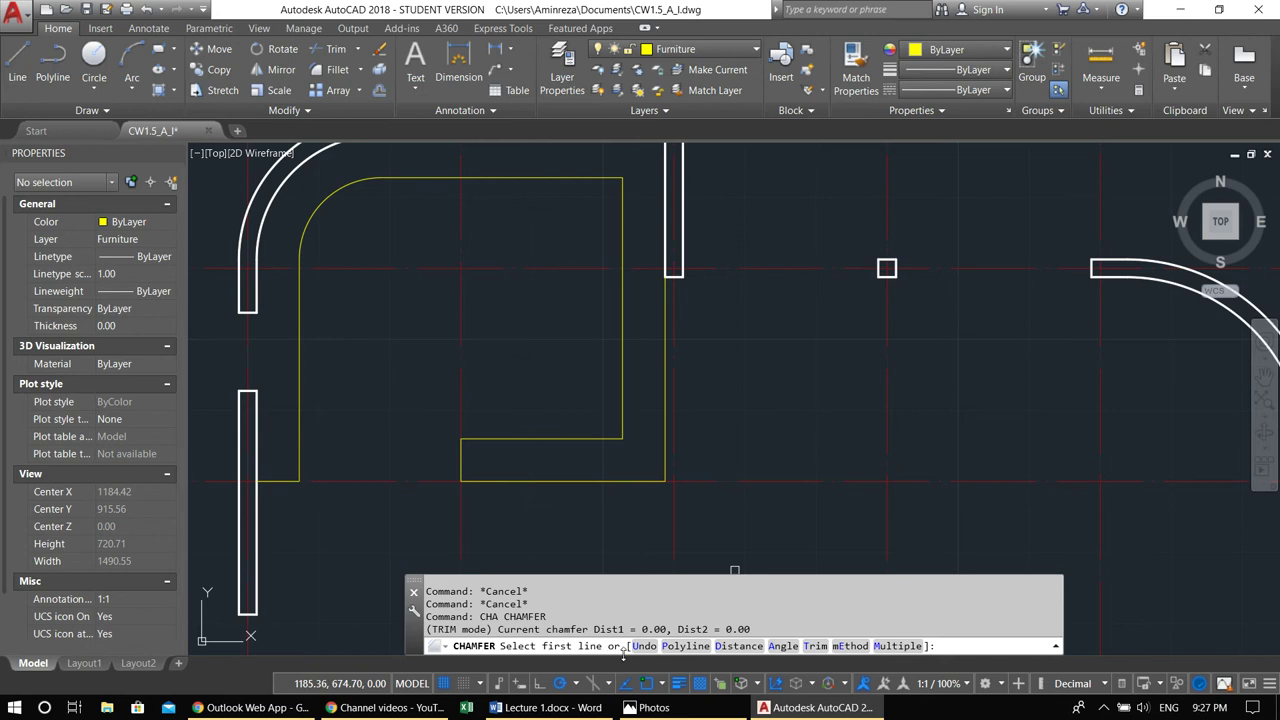
click(738, 646)
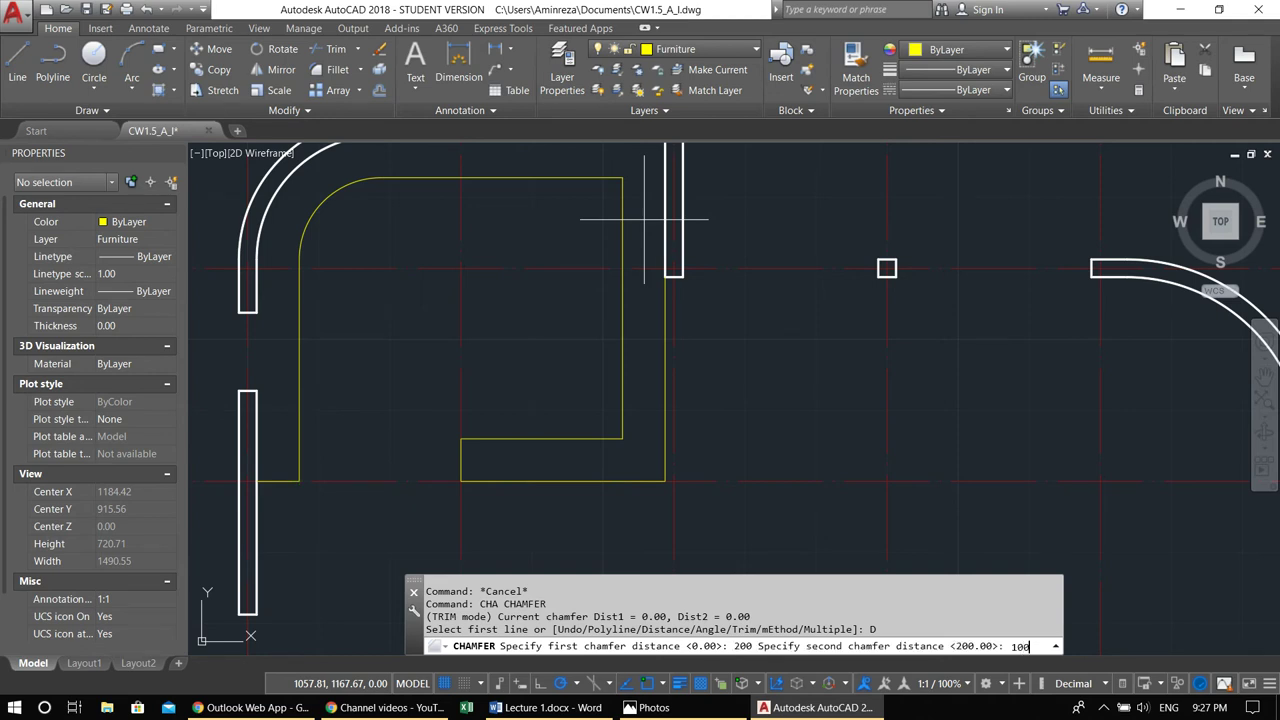
key(Return)
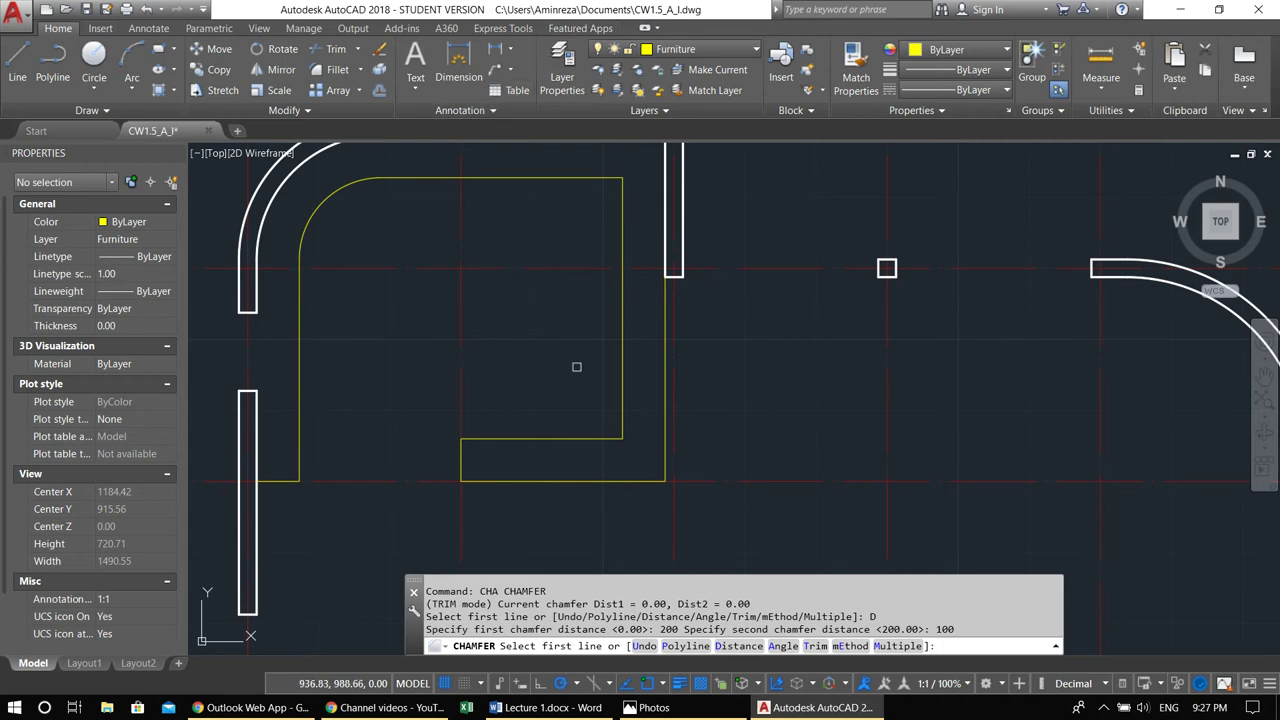
click(588, 482)
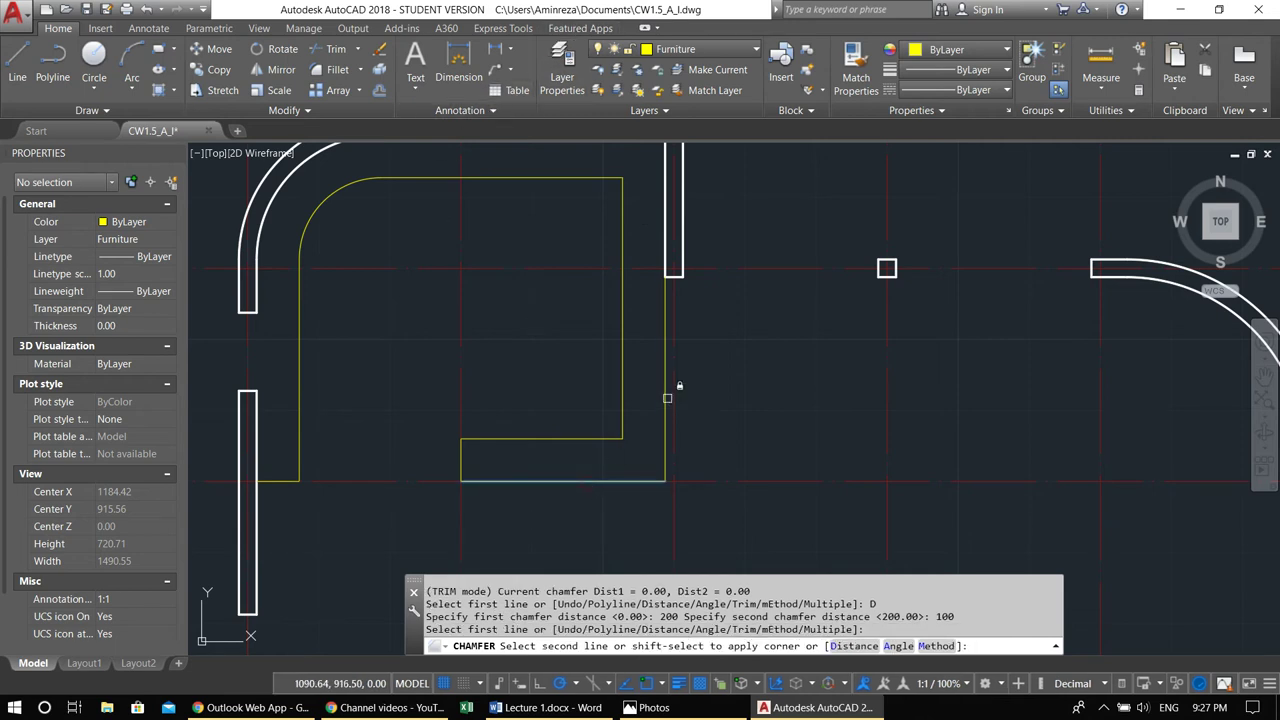
click(667, 398)
key(Escape)
key(Escape)
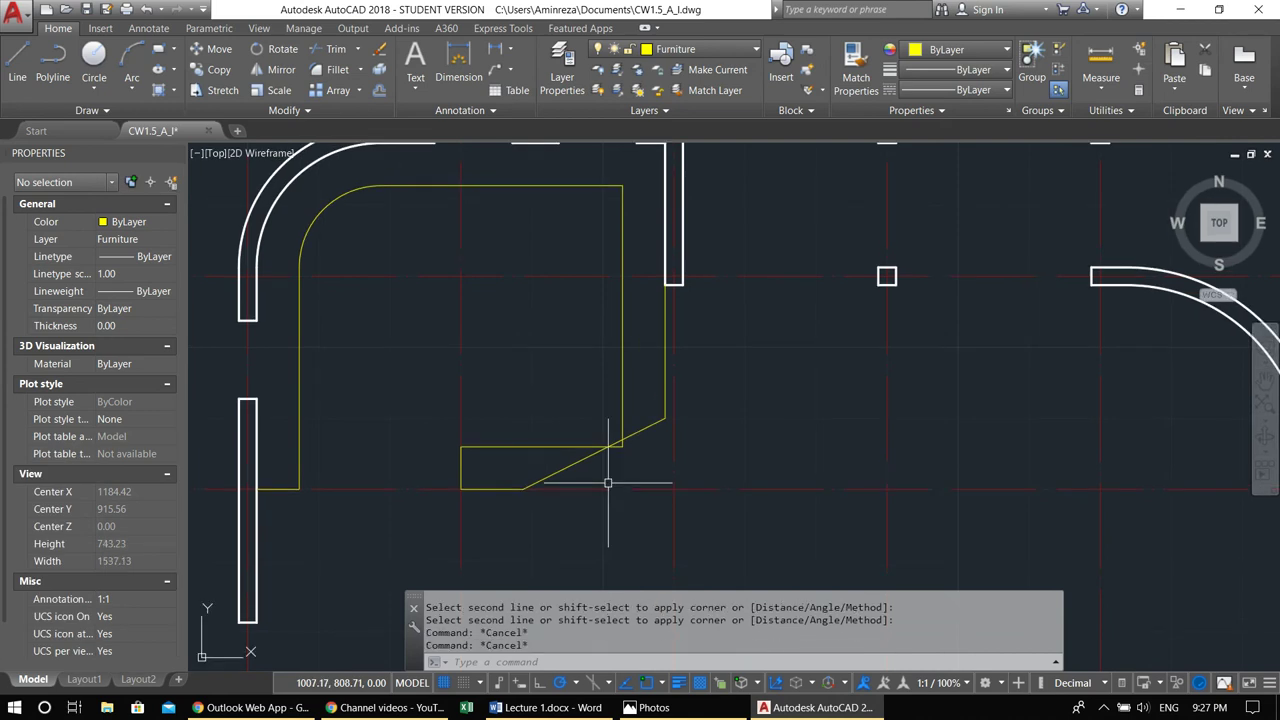
Offset the sloped chamfer line 60 toward the inside of the furniture outline
text(o)
key(Return)
key(Return)
click(571, 463)
click(499, 359)
key(Escape)
key(Escape)
middle_drag(553, 428, 522, 403)
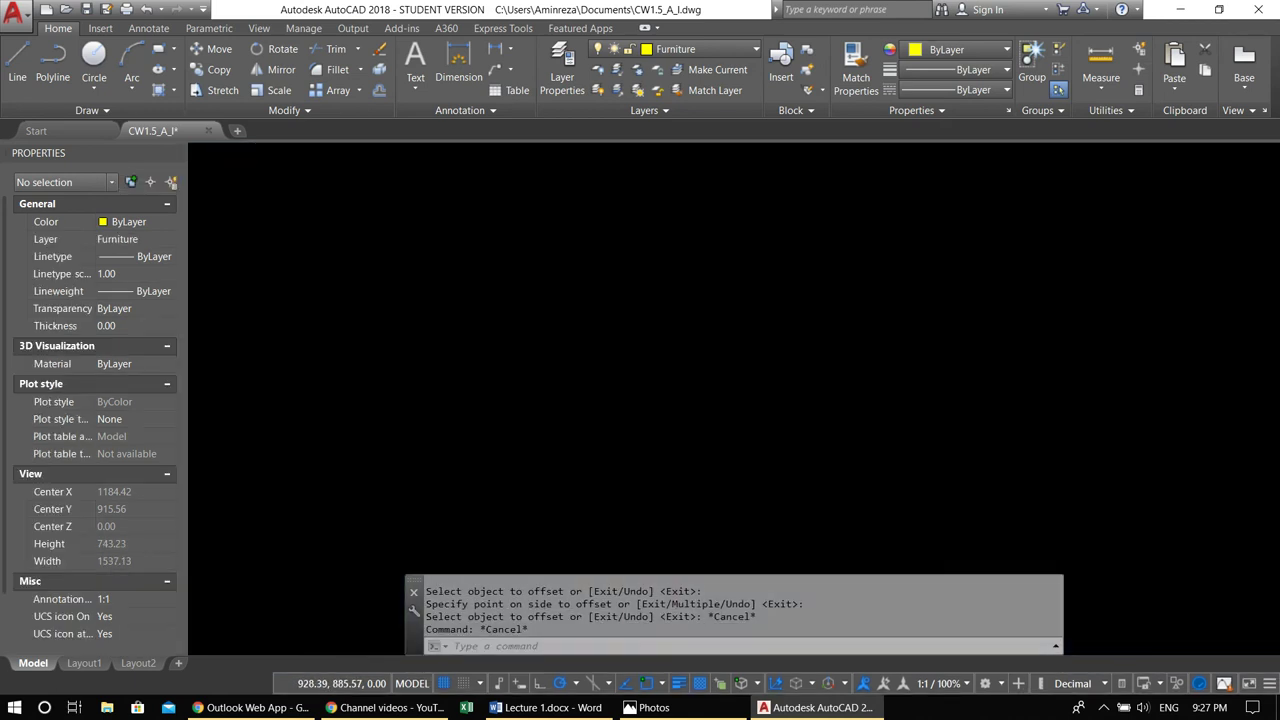
Fillet the offset sloped line to the inner horizontal line and the inner vertical line with radius 0
text(f)
key(Return)
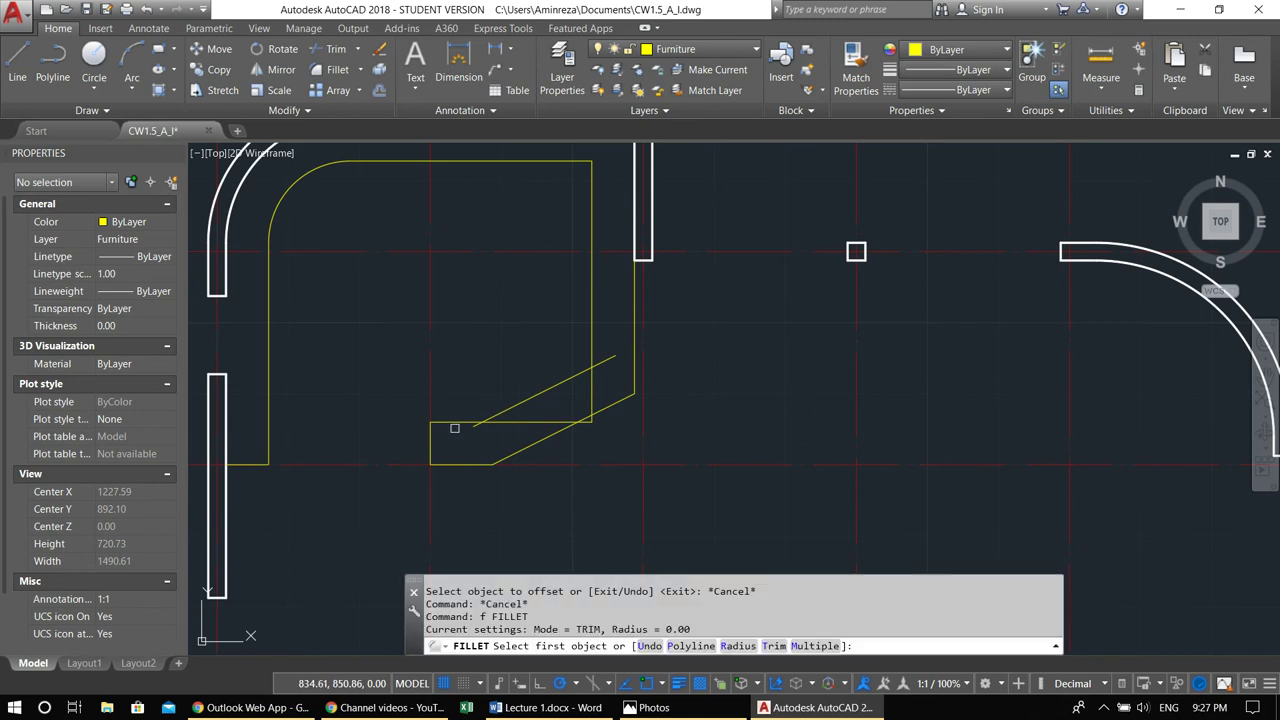
click(457, 422)
click(571, 378)
key(Return)
click(580, 372)
click(592, 336)
key(Escape)
scroll(582, 357, down, 1)
mouse_move(674, 430)
middle_down()
mouse_move(825, 433)
mouse_move(615, 451)
middle_up()
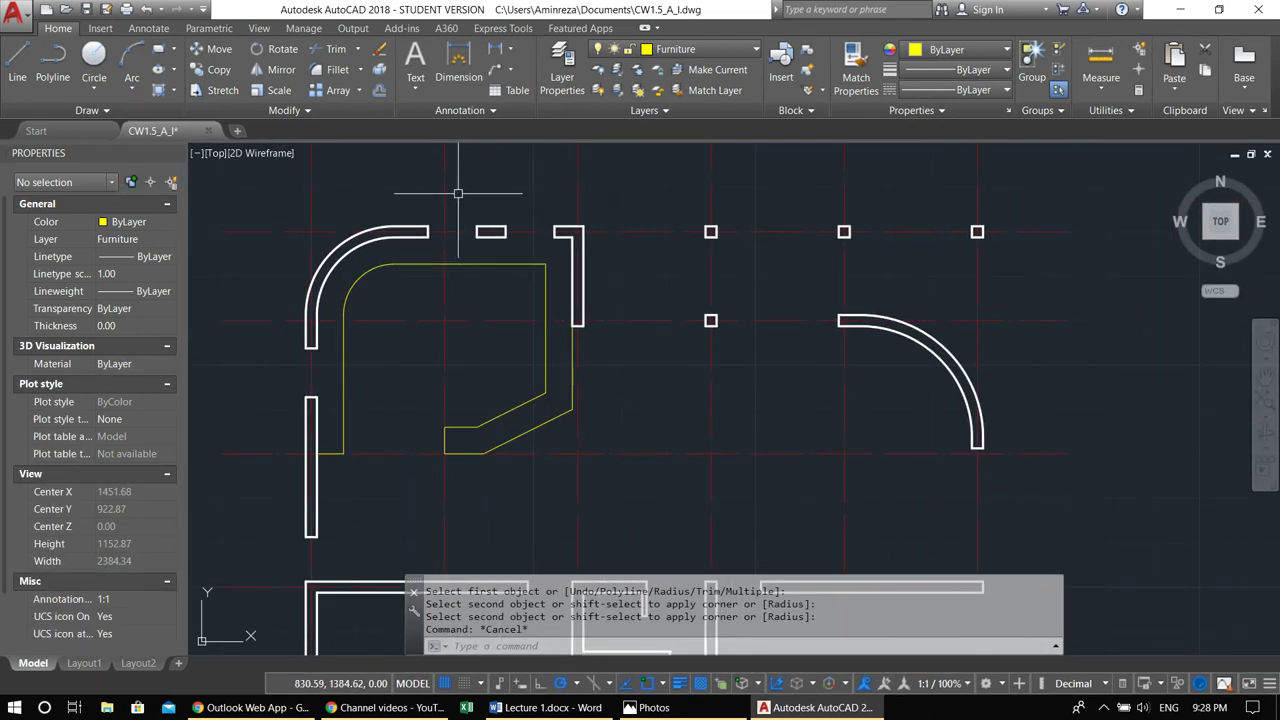
Make Openings the current layer for drawing in the gap of the upper wall
scroll(443, 214, up, 4)
middle_drag(1073, 511, 891, 443)
middle_drag(565, 301, 757, 346)
scroll(383, 251, up, 4)
middle_drag(445, 268, 579, 291)
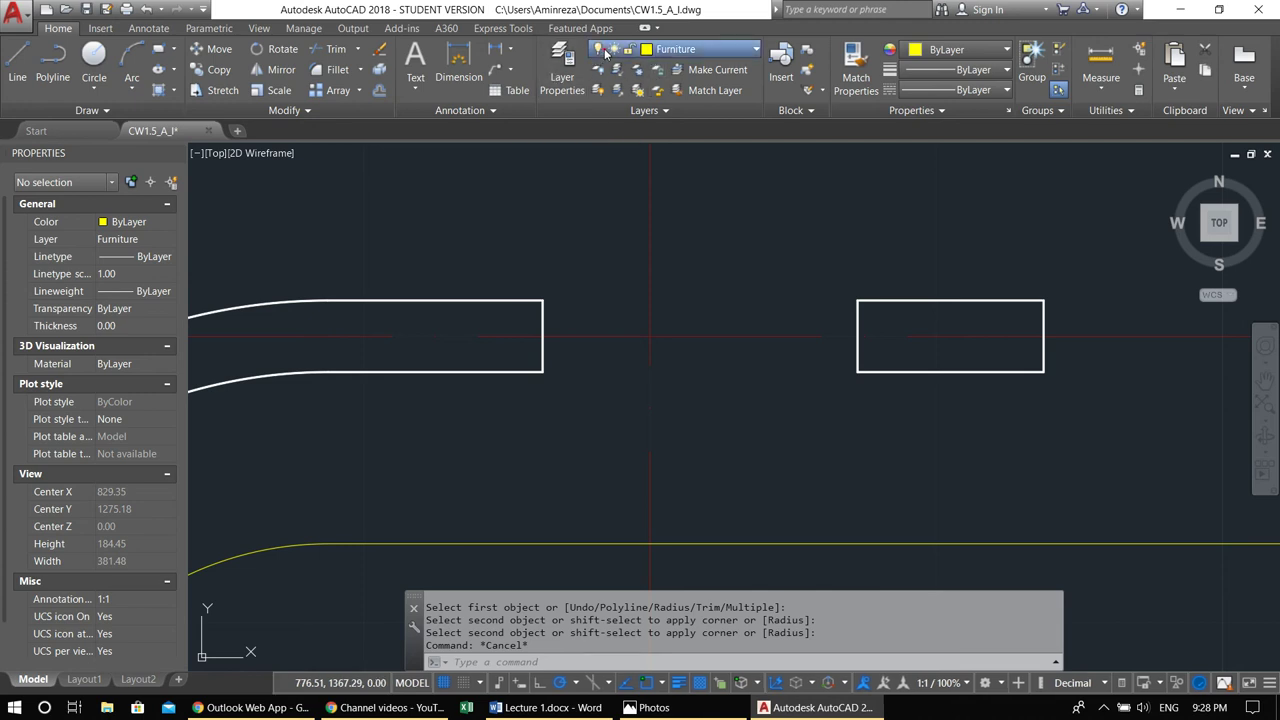
click(655, 50)
click(661, 129)
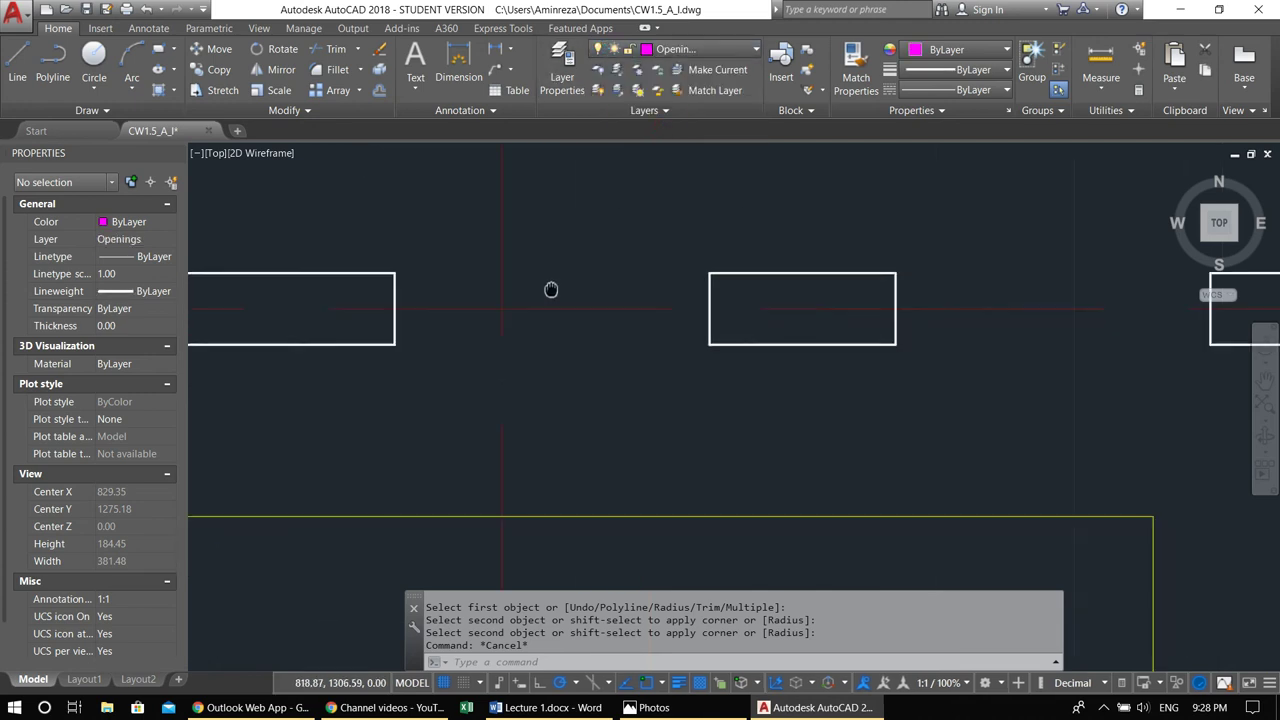
Draw a horizontal line across the upper wall's gap, joining the lower corners of the two wall ends
text(l)
key(Return)
click(516, 360)
click(830, 360)
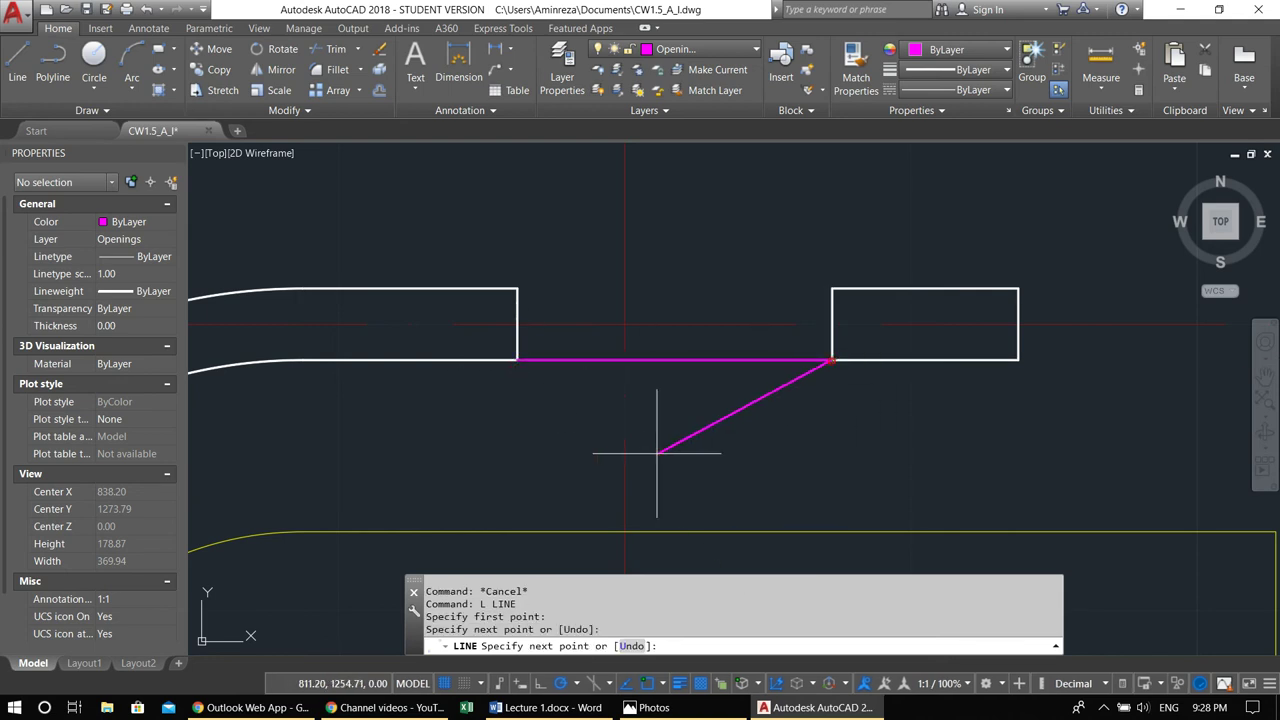
key(Return)
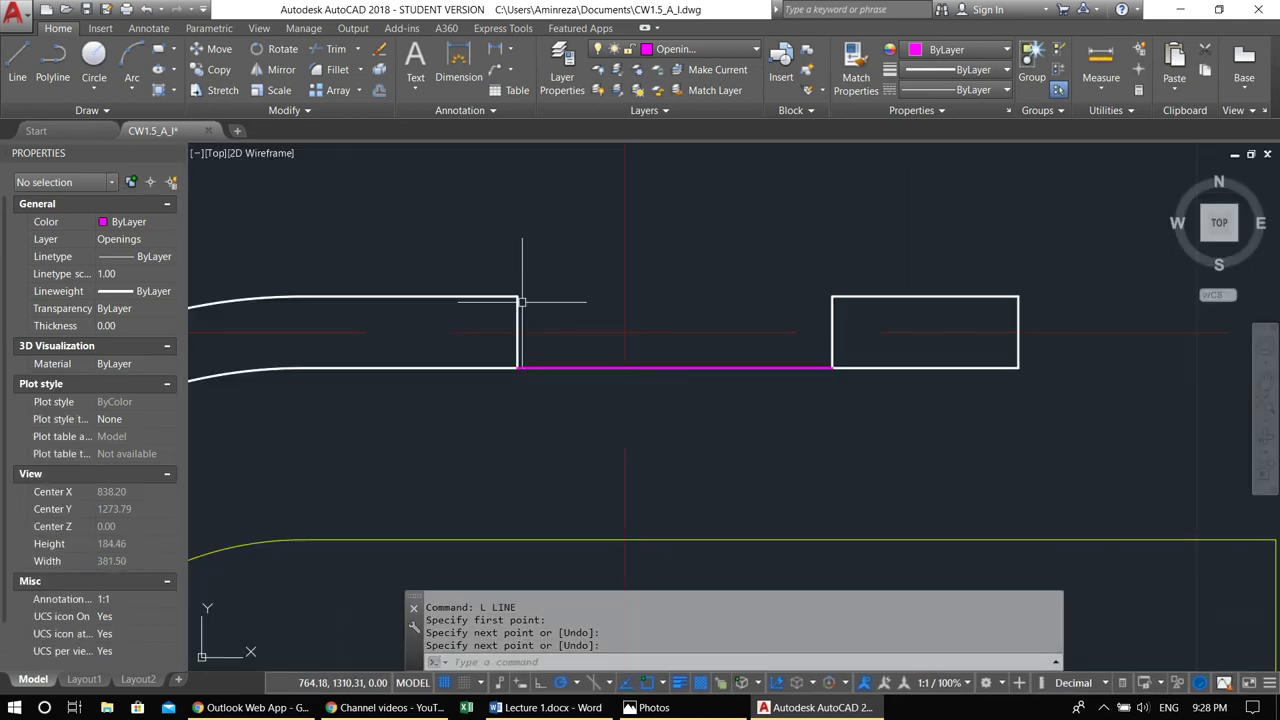
Draw the window outline from the left wall end's lower corner up to its upper corner, 5 to the left and 5 up
key(Return)
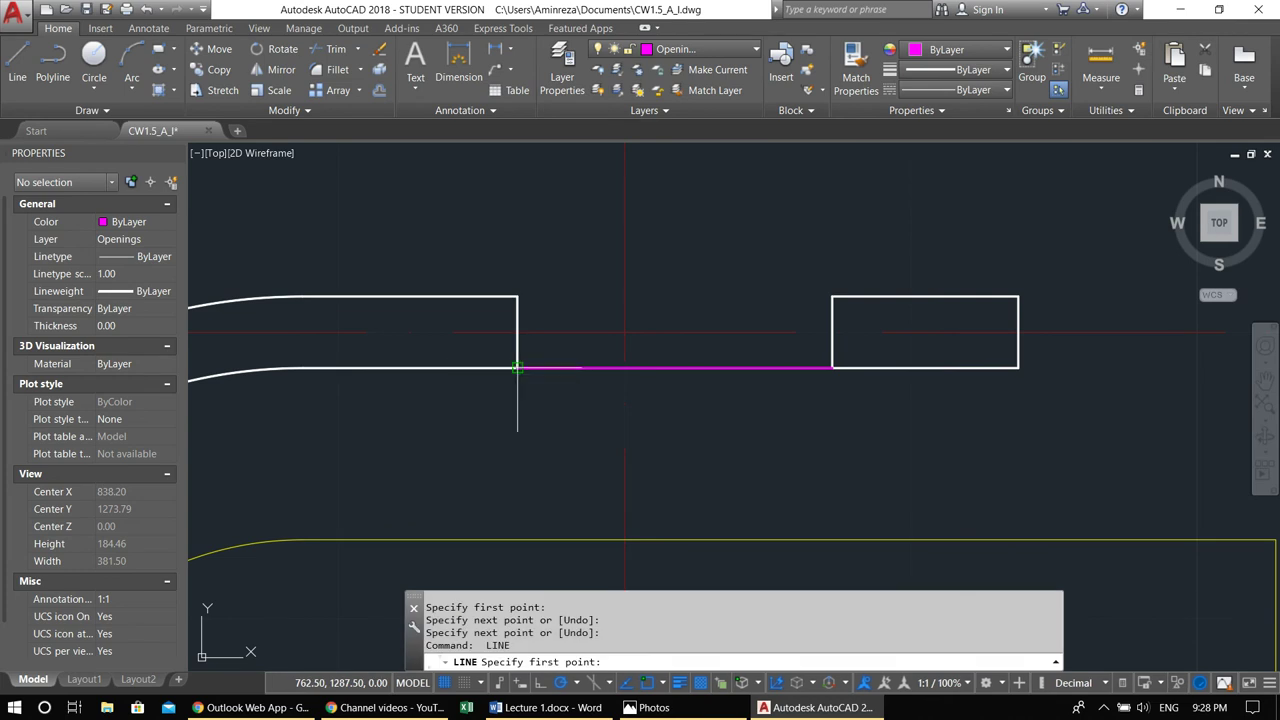
click(517, 368)
click(517, 296)
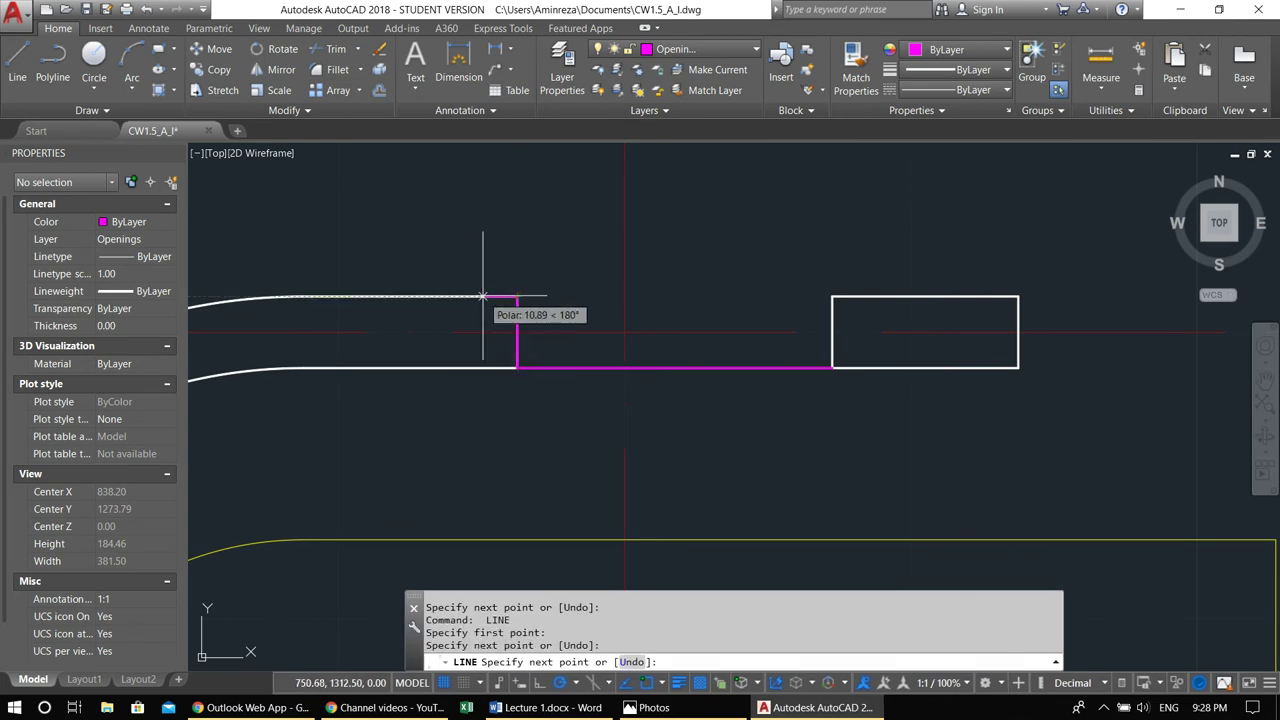
text(5)
key(Return)
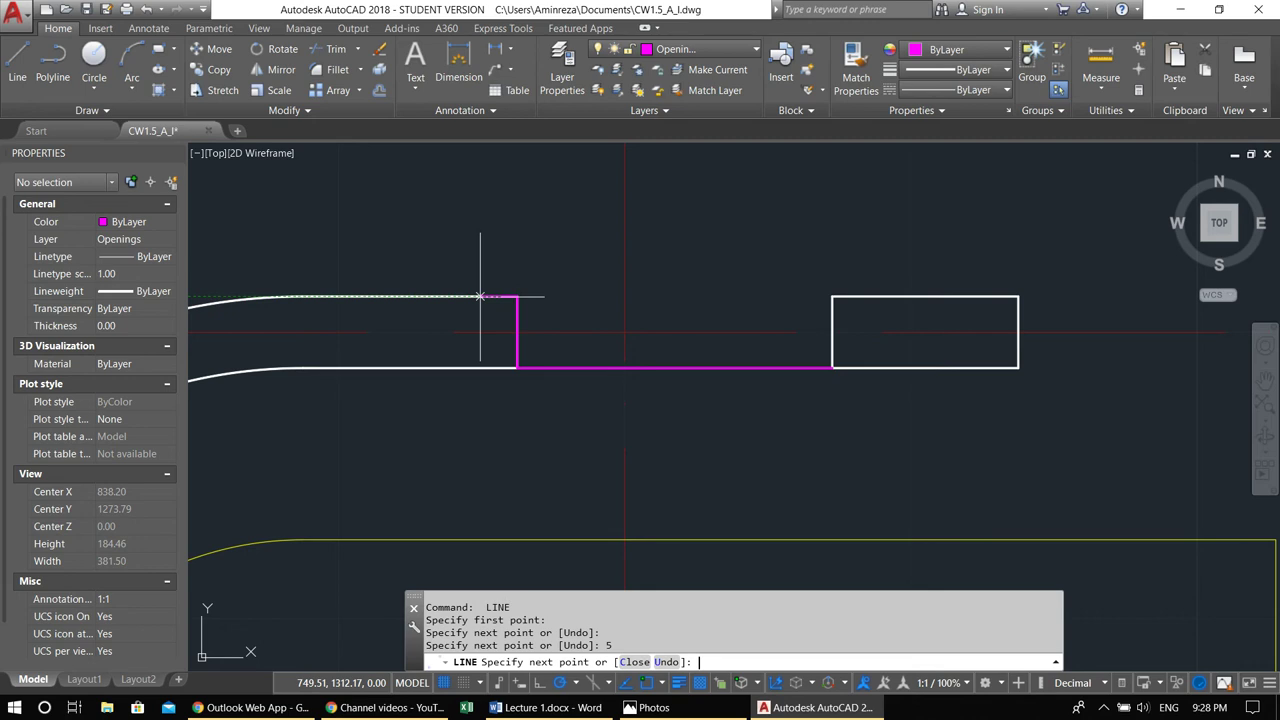
text(5)
key(Return)
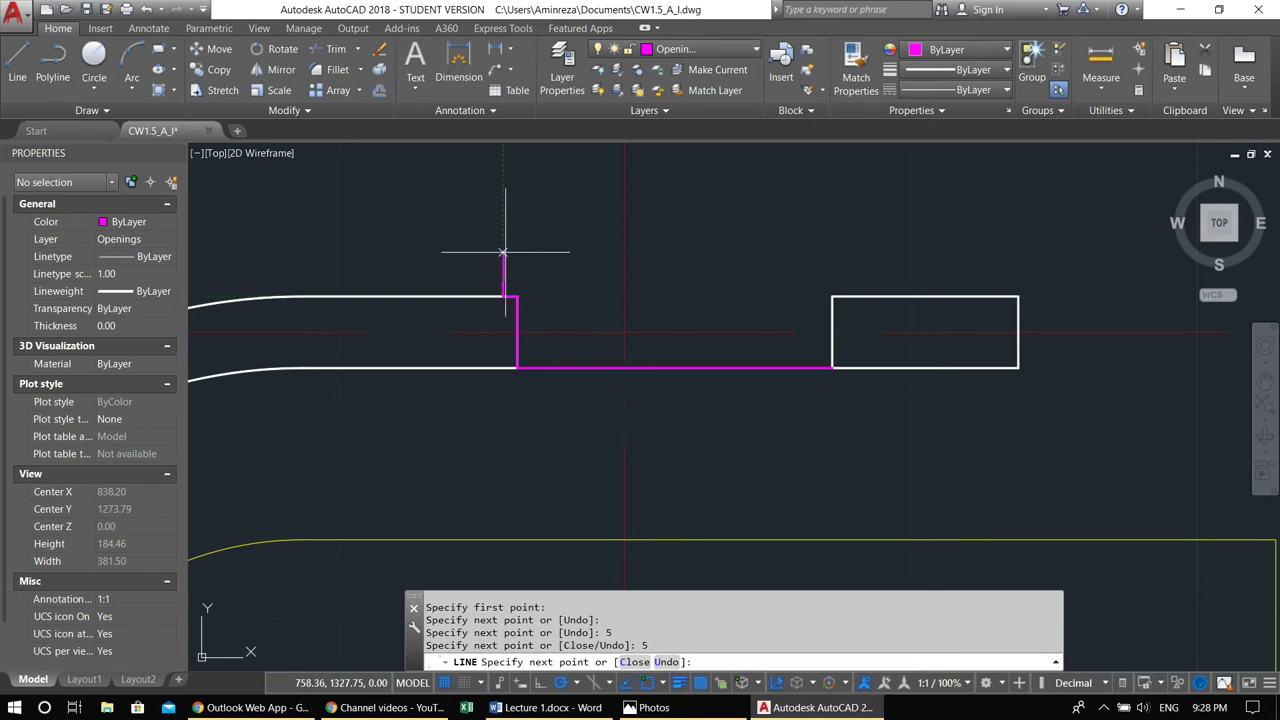
Continue the window outline across the gap to 5 past the right wall end, then back down to that wall end's lower corner
click(832, 284)
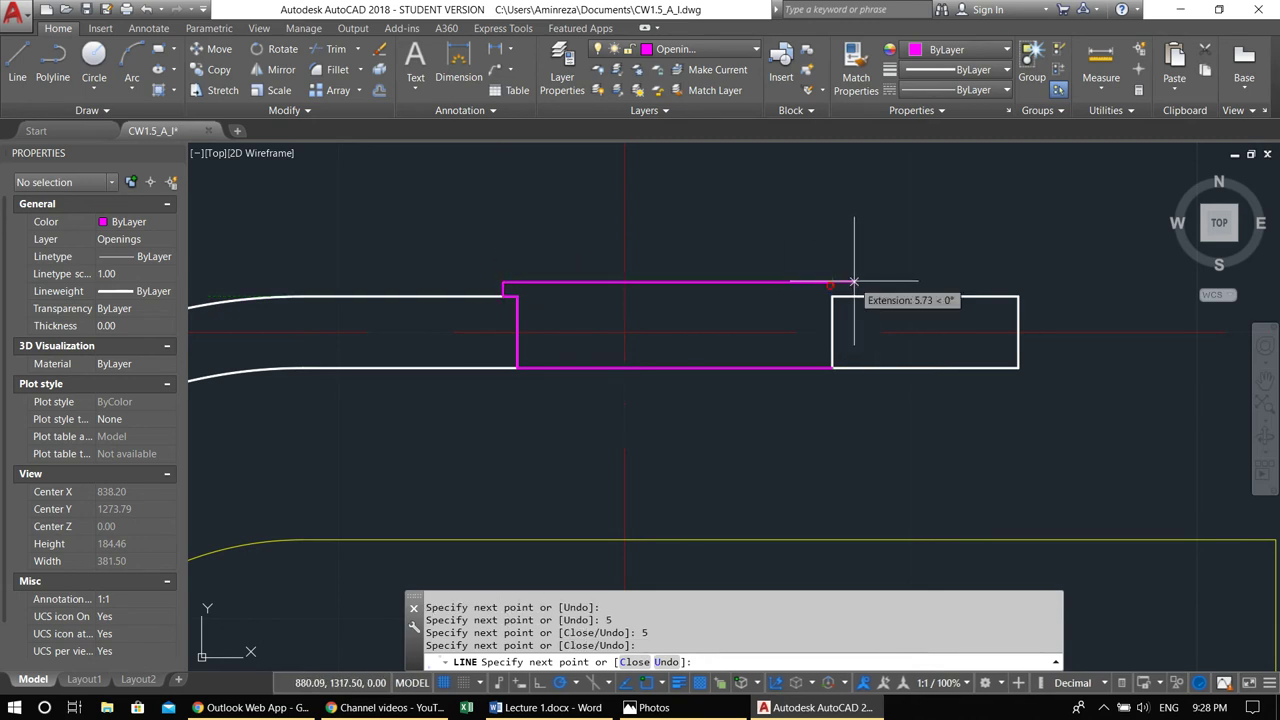
text(5)
key(Return)
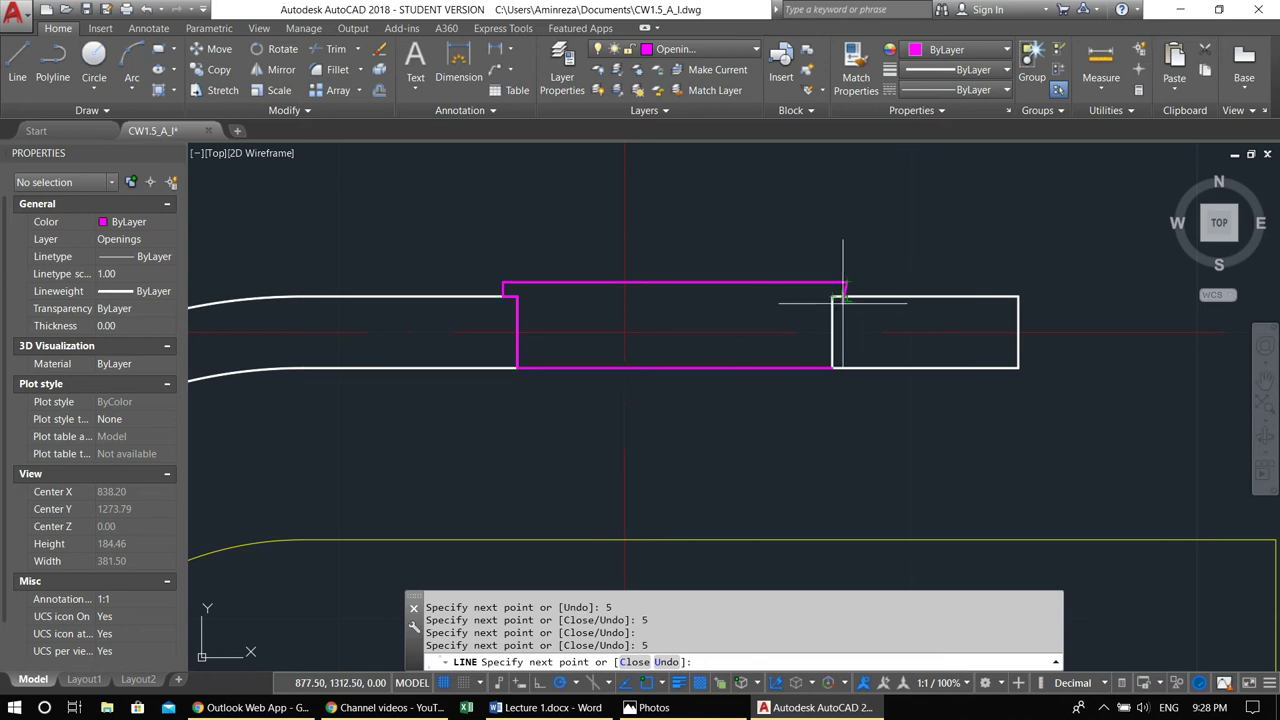
click(832, 297)
click(832, 367)
key(Return)
Offset the window's lower horizontal line upward by 5 twice to form two parallel frame lines
middle_drag(716, 389, 700, 387)
text(o)
key(Return)
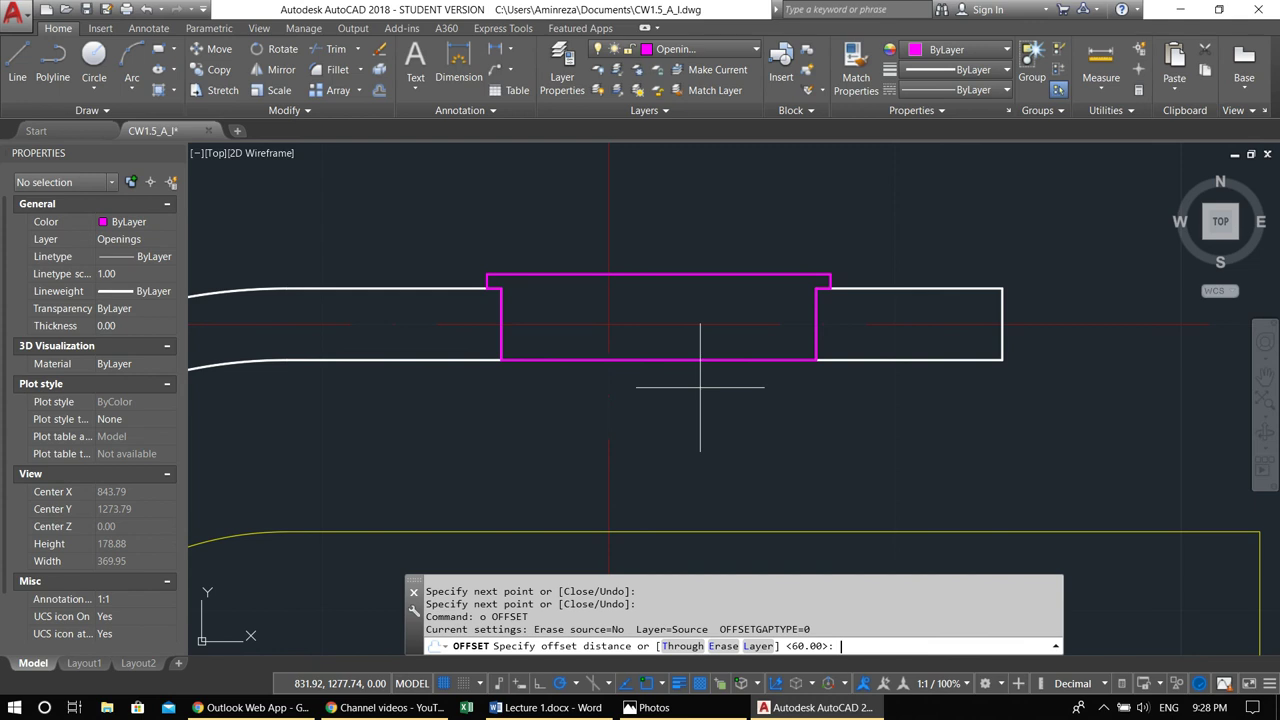
text(5)
key(Return)
click(666, 361)
click(657, 337)
click(651, 346)
click(658, 293)
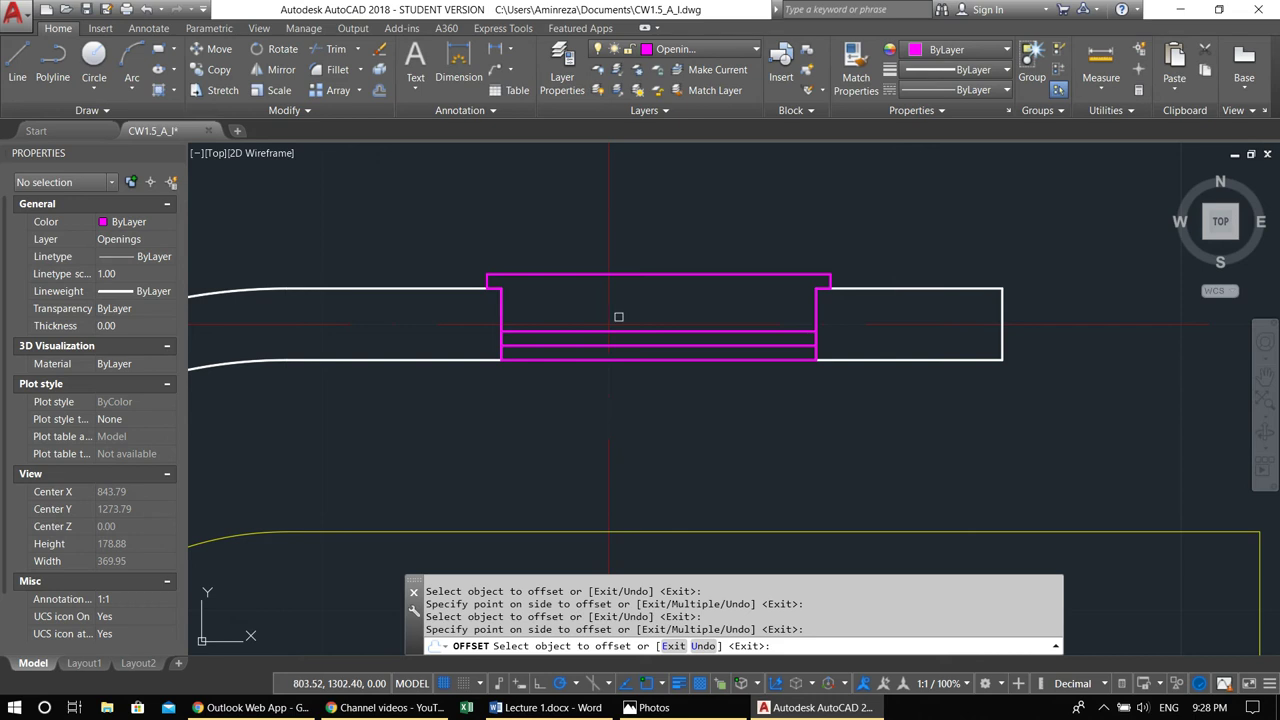
key(Escape)
Offset the window's left vertical line 5 toward the inside of the opening
scroll(532, 338, up, 4)
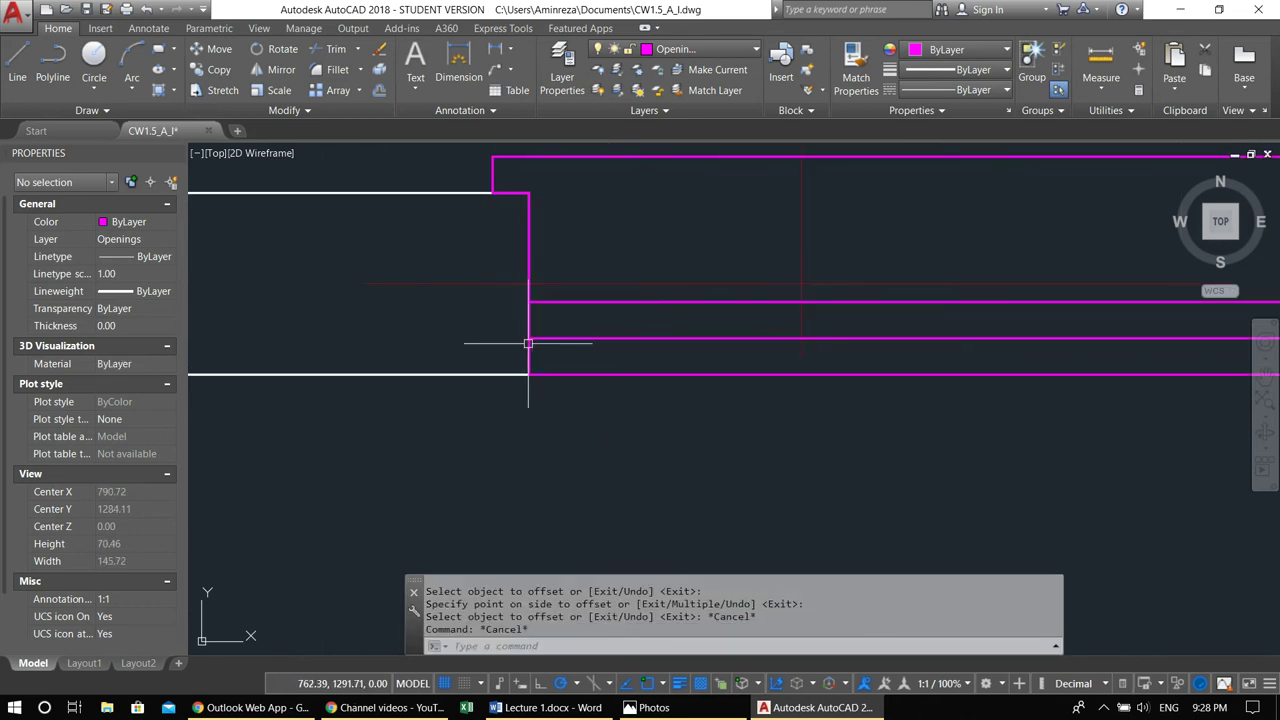
middle_drag(528, 343, 457, 371)
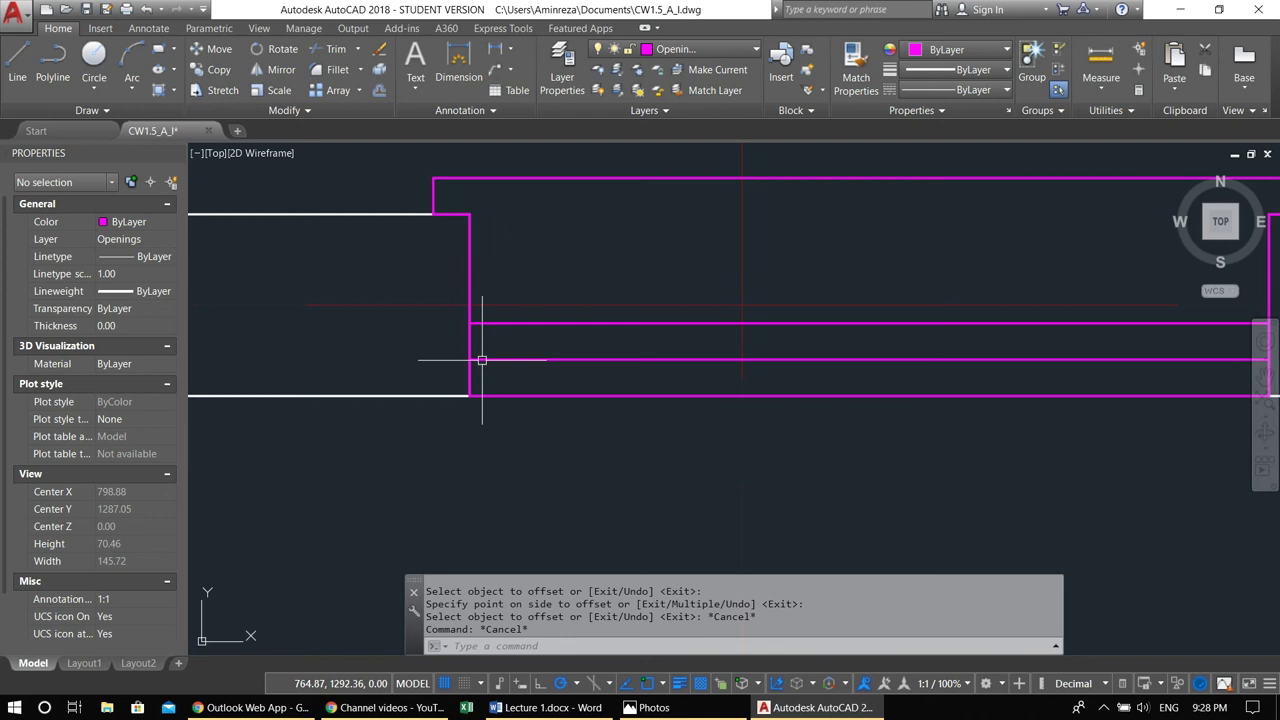
key(Escape)
key(Escape)
middle_drag(472, 357, 466, 354)
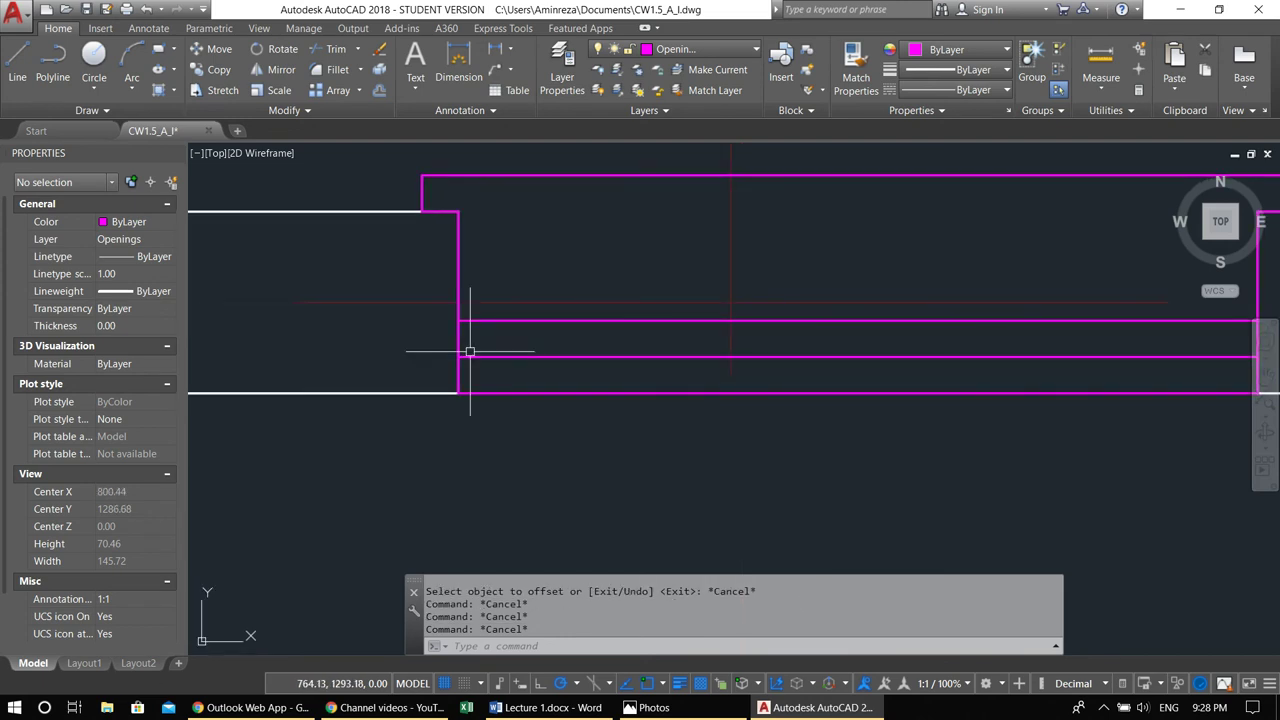
text(o)
key(Return)
text(5)
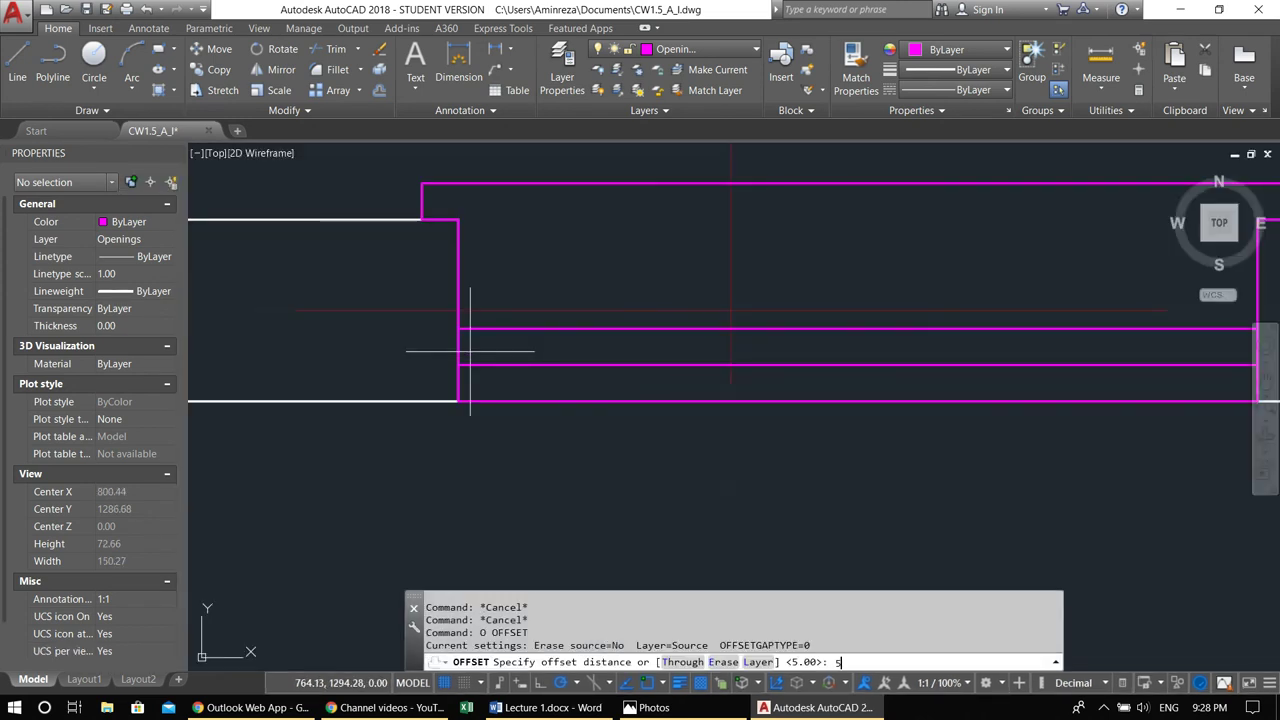
key(Return)
click(458, 356)
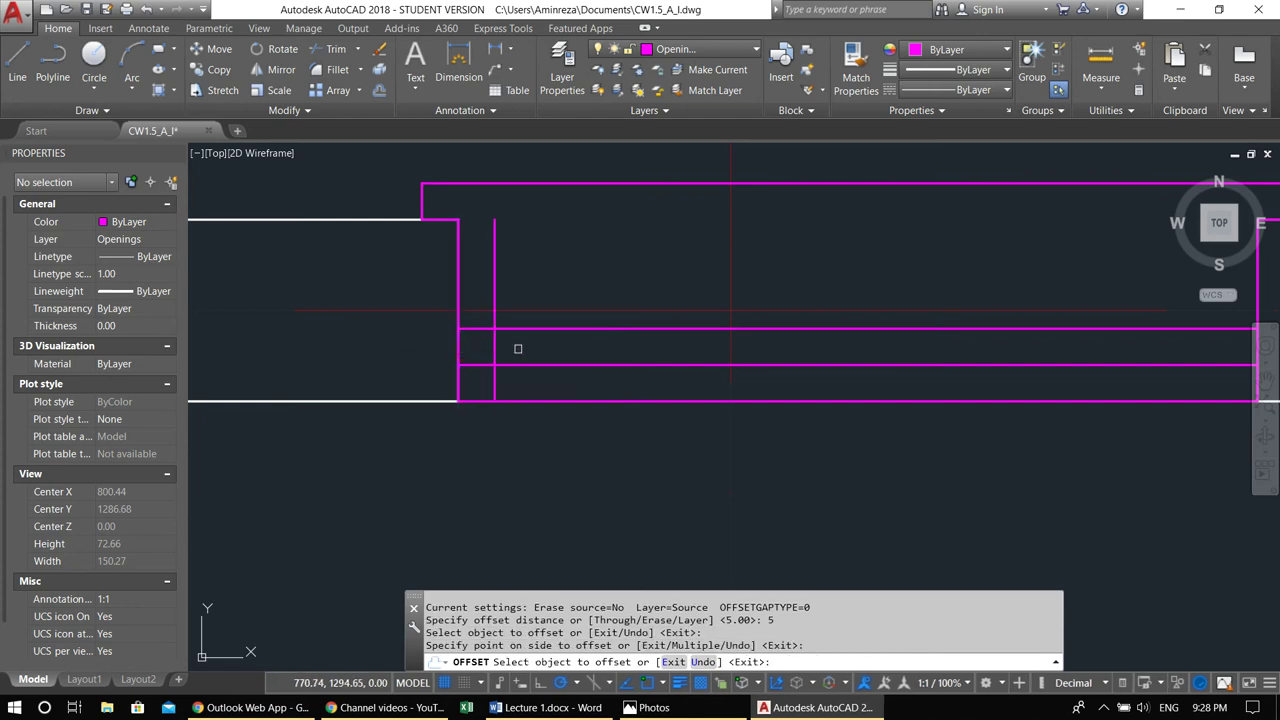
click(512, 351)
key(Escape)
key(Escape)
Trim the left offset line above the upper frame line, and the middle frame line to the left of it
text(tr)
key(Return)
click(510, 328)
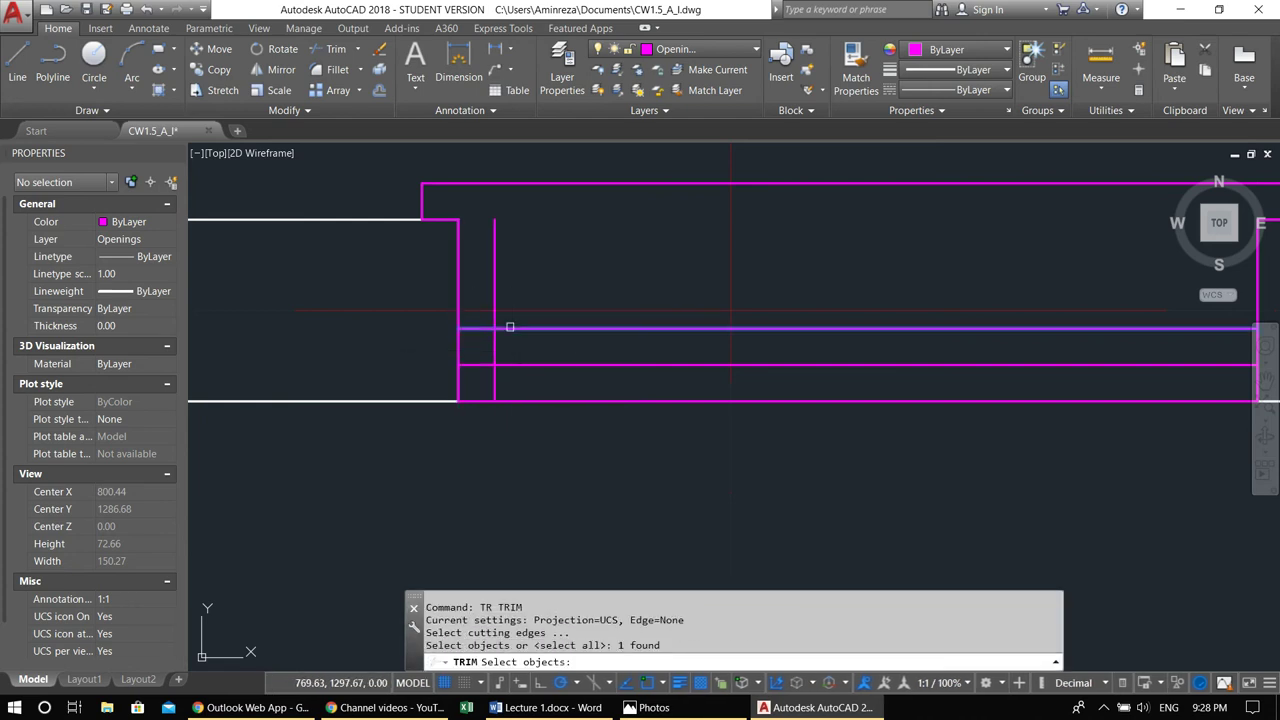
key(Return)
click(494, 289)
key(Return)
key(Return)
key(Return)
click(475, 365)
key(Escape)
key(Escape)
Offset the window's right vertical line 5 toward the inside of the opening
scroll(438, 394, down, 3)
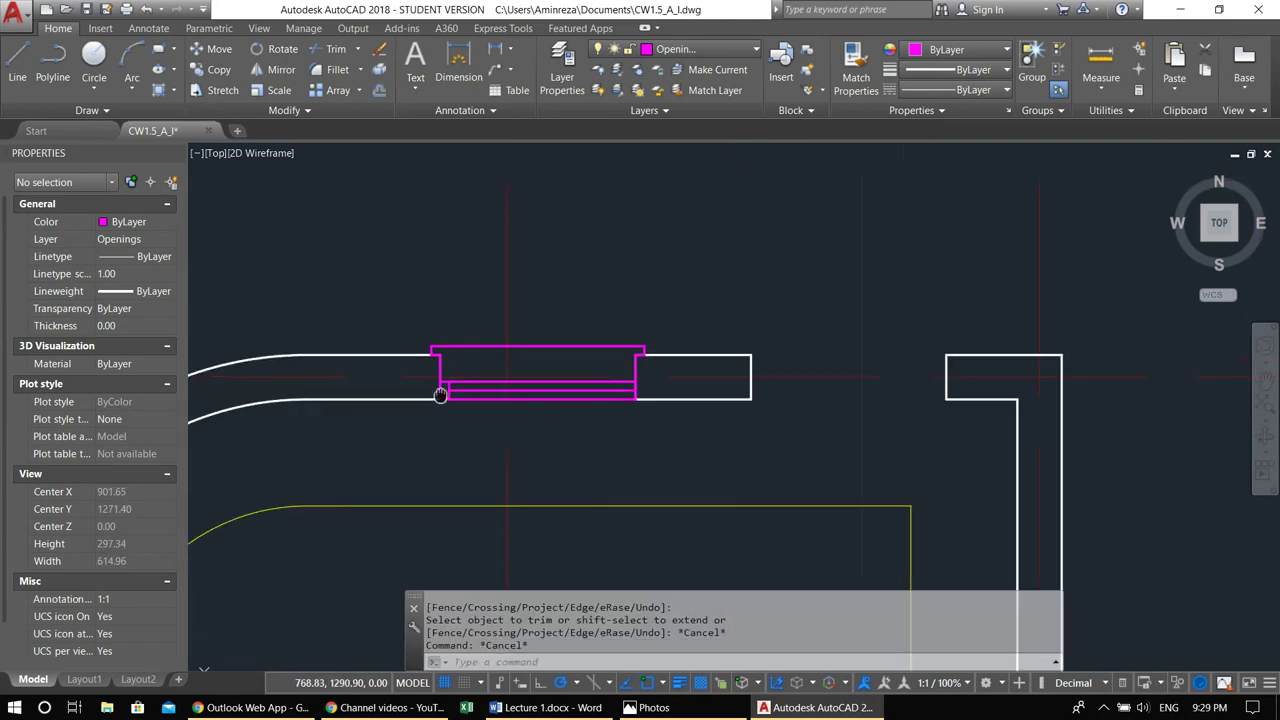
middle_drag(655, 385, 627, 379)
scroll(625, 380, up, 2)
scroll(545, 364, up, 3)
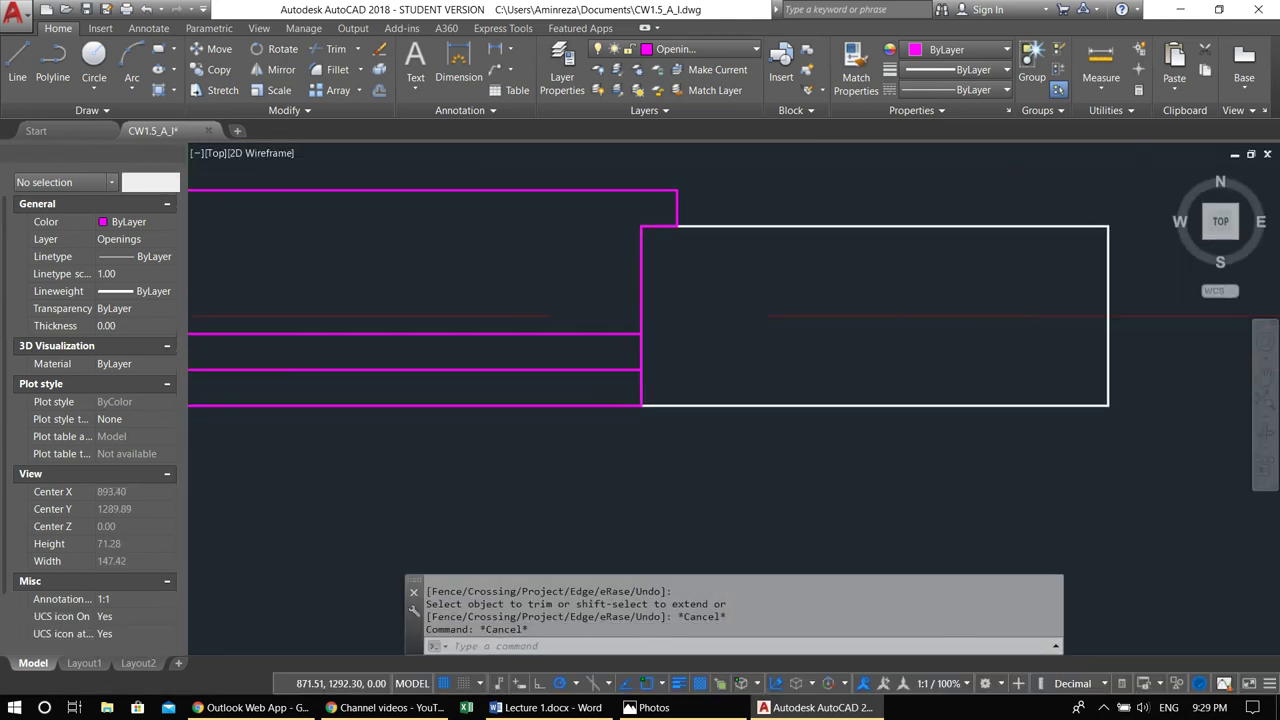
text(o)
key(Return)
text(5)
key(Return)
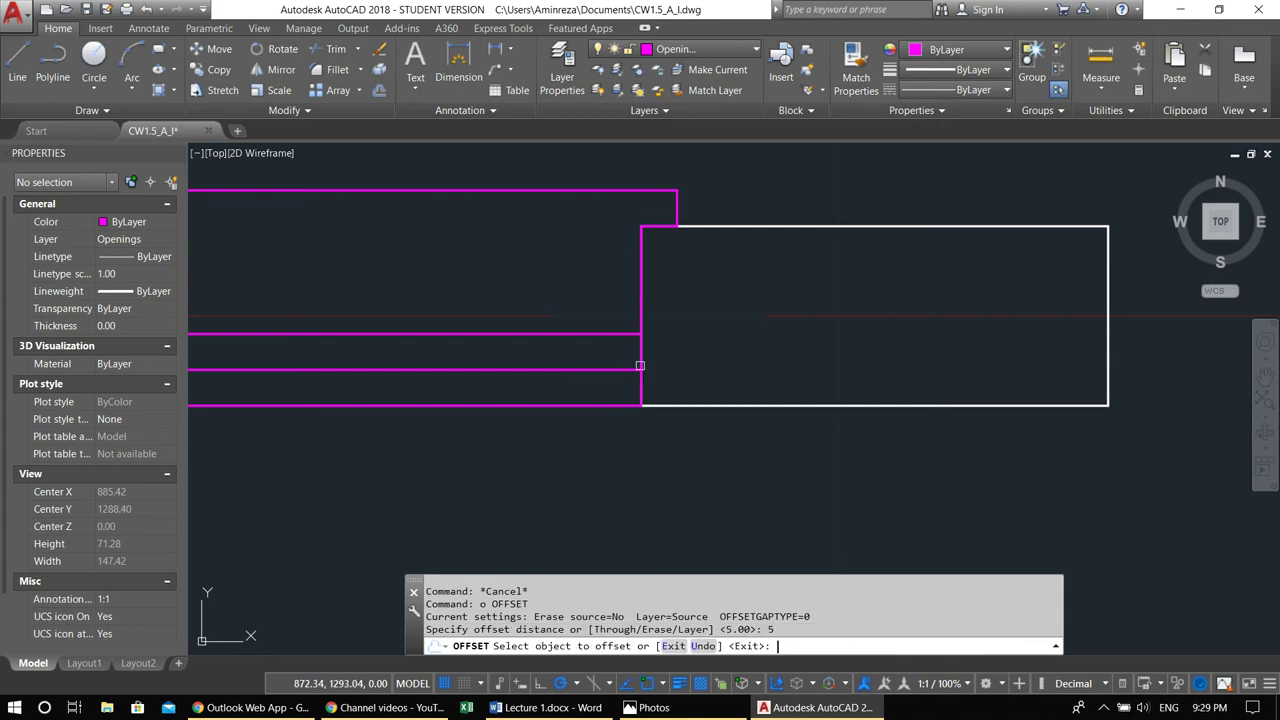
click(640, 365)
Trim the right offset line above the upper frame line, and the middle frame line to the right of it
text(tr)
key(Return)
key(Return)
click(604, 300)
click(604, 322)
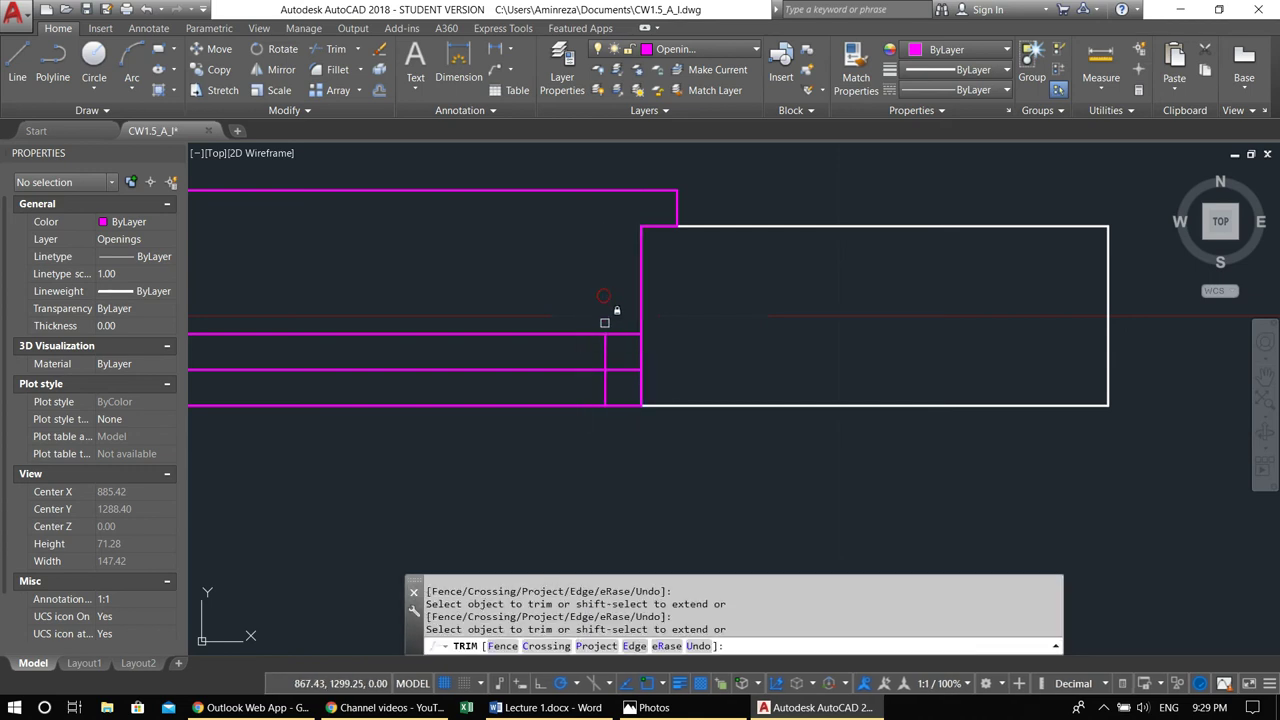
click(605, 378)
key(Escape)
scroll(620, 390, down, 2)
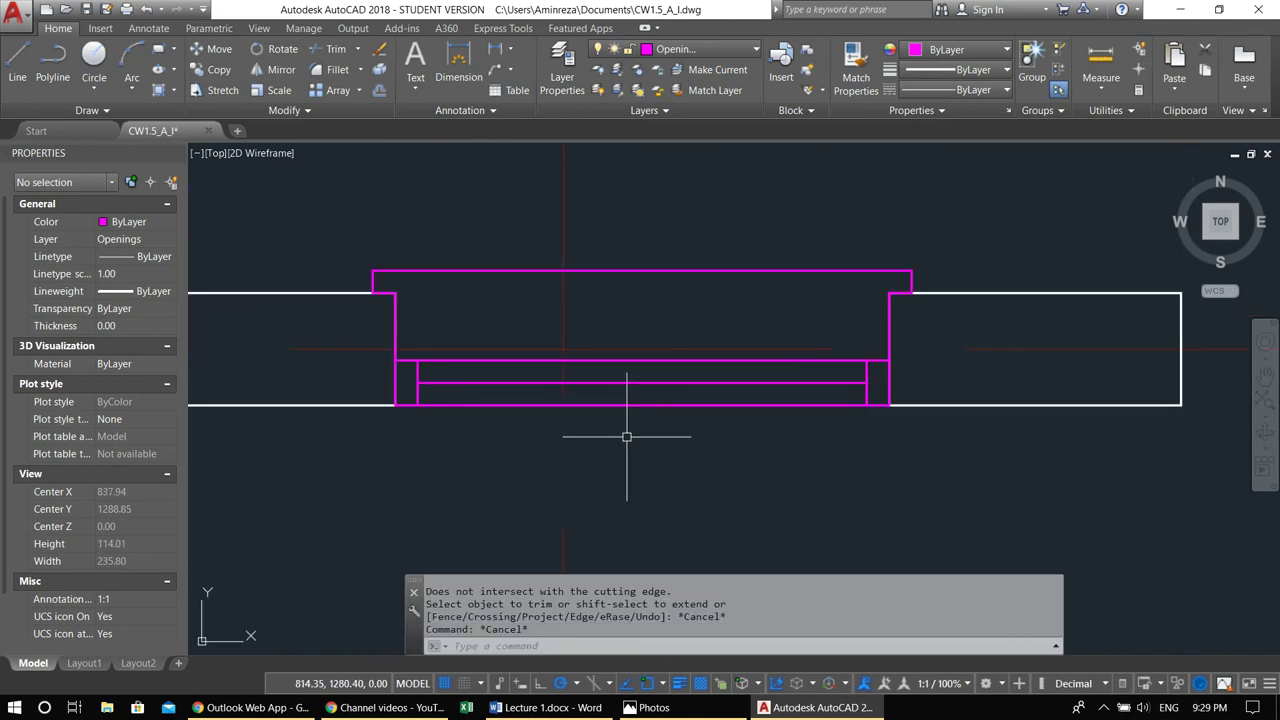
Draw a 5-unit vertical helper line along the left inner jamb from the lower frame line up to the middle line
scroll(562, 428, up, 2)
text(l)
key(Return)
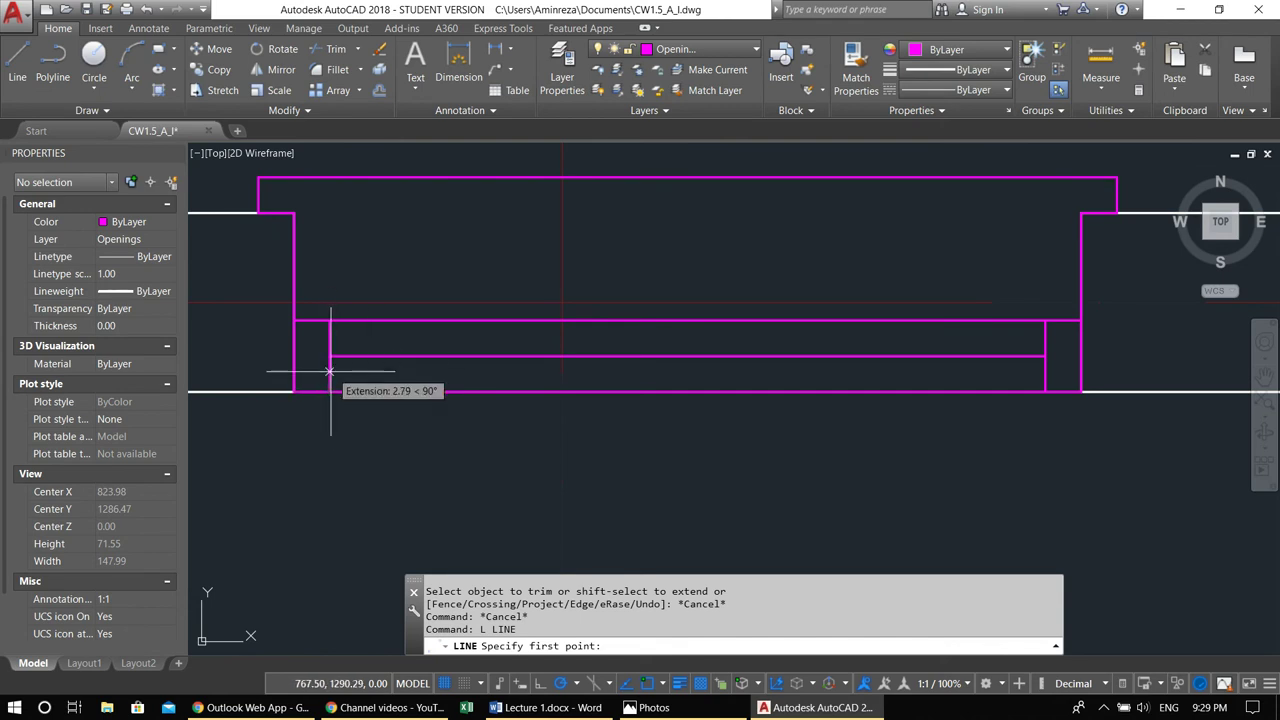
click(330, 390)
click(330, 321)
key(Return)
Draw a horizontal glazing line from the helper line's midpoint across to the right inner jamb line
key(Return)
click(330, 373)
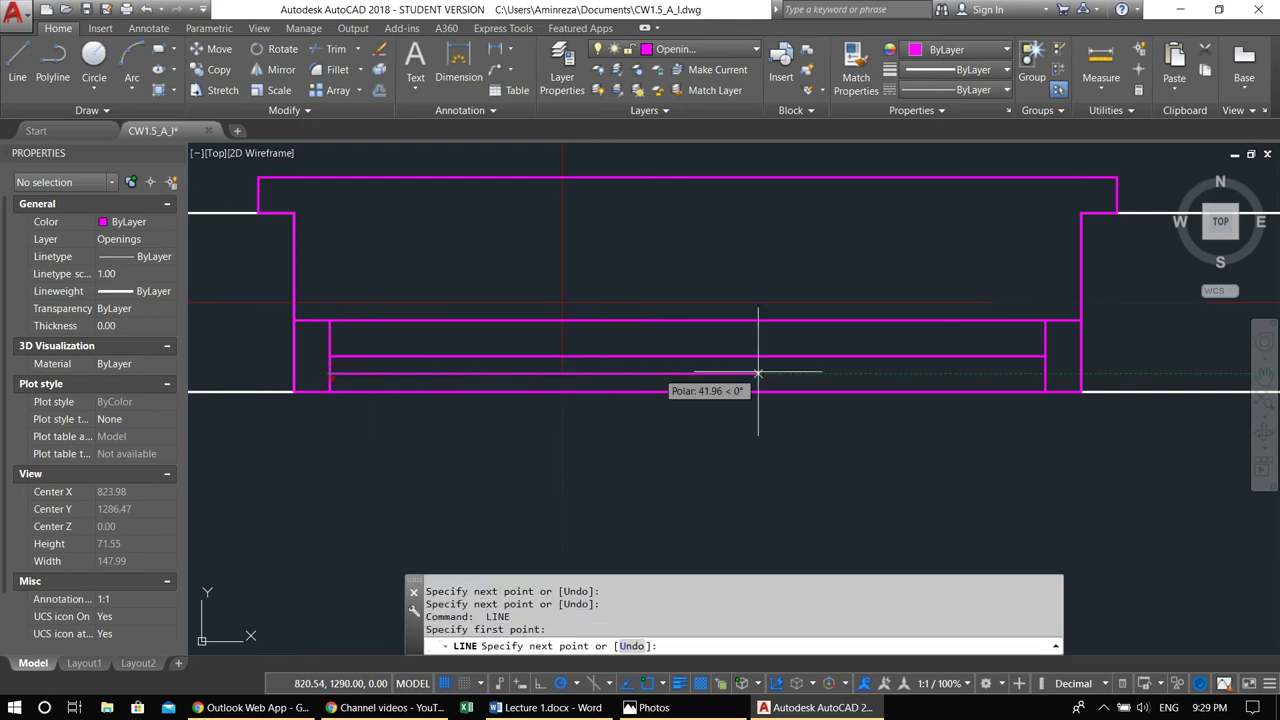
click(1045, 373)
key(Return)
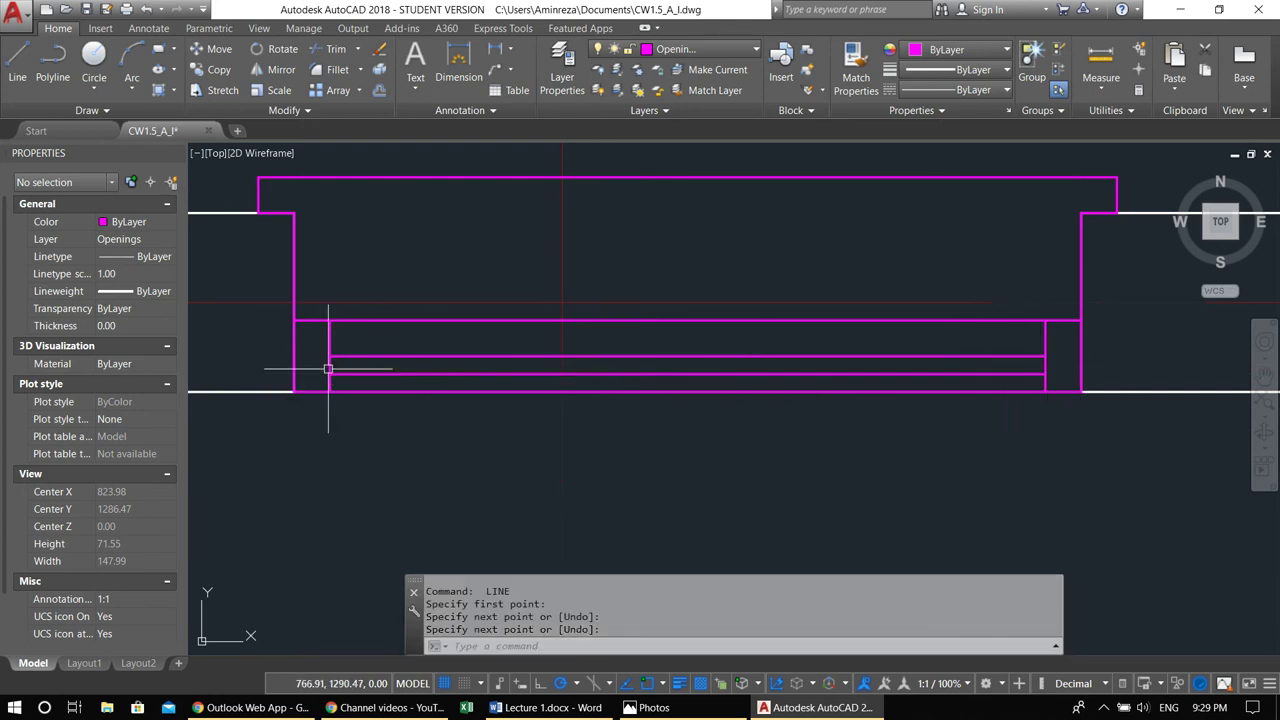
Erase the short vertical helper line at the window's left inner jamb
click(330, 364)
text(e)
key(Return)
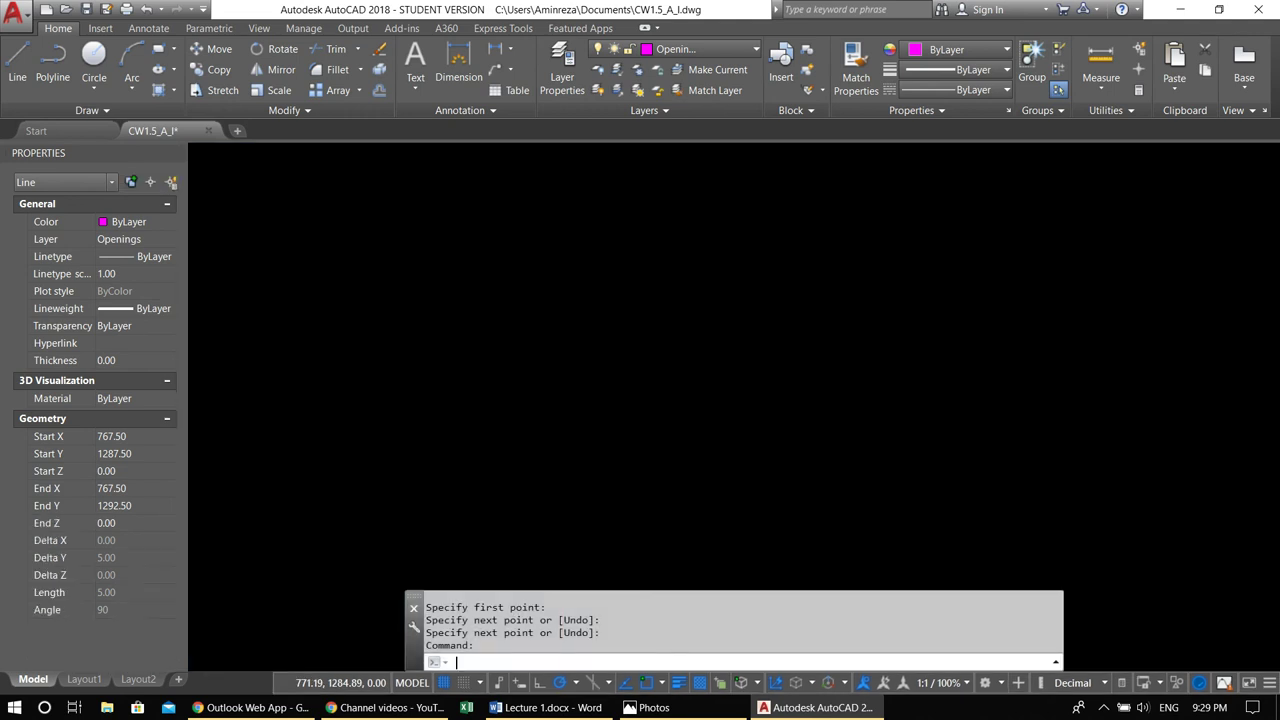
scroll(400, 415, down, 4)
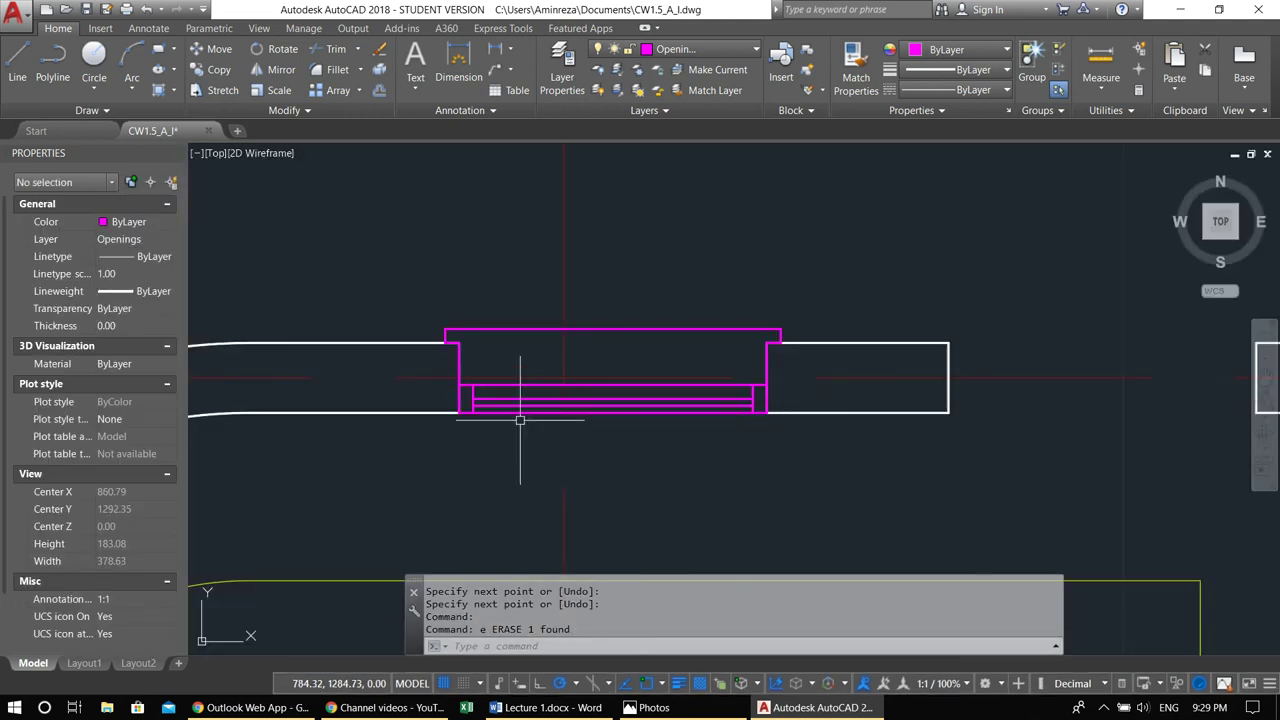
Lock the Wall layer
middle_drag(832, 326, 791, 311)
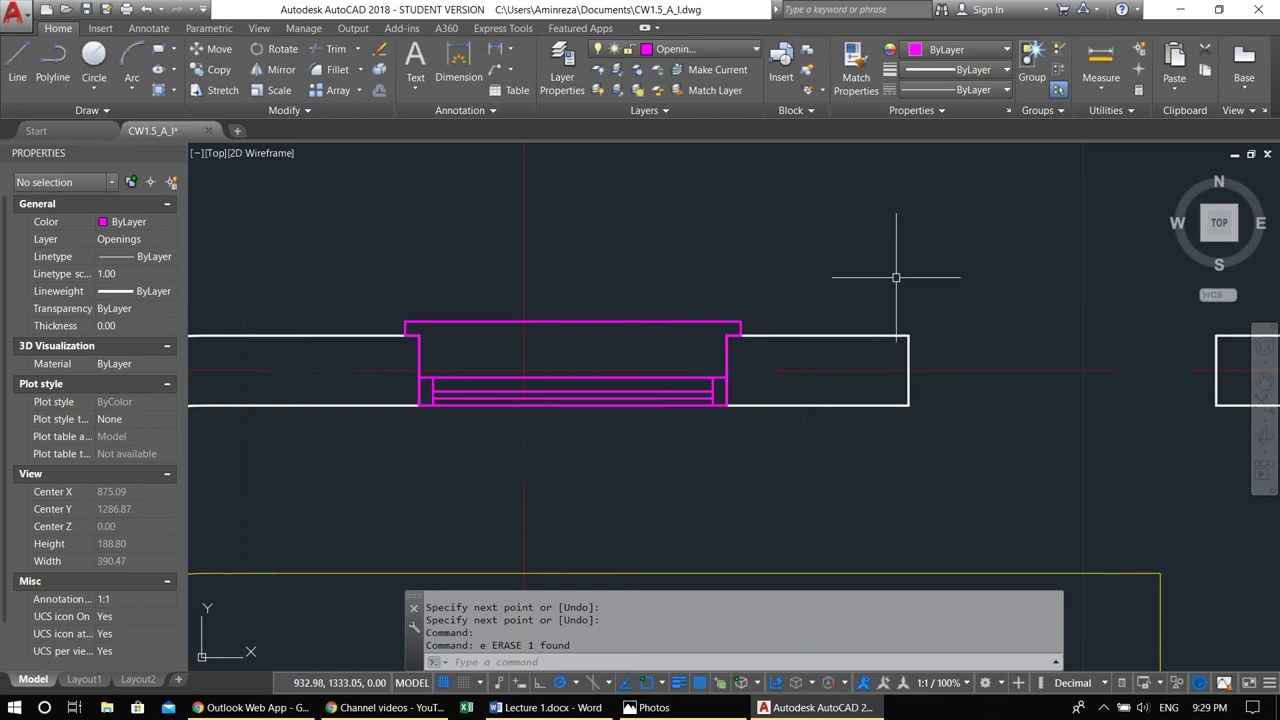
click(683, 50)
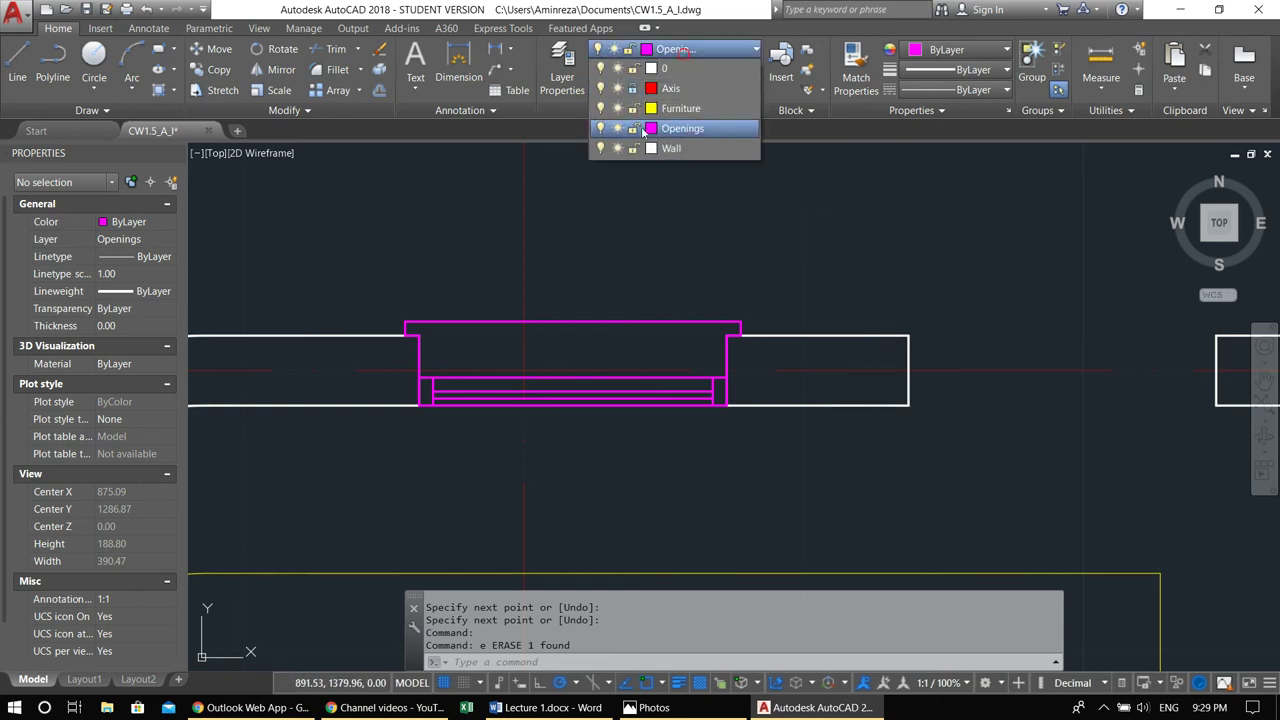
click(633, 149)
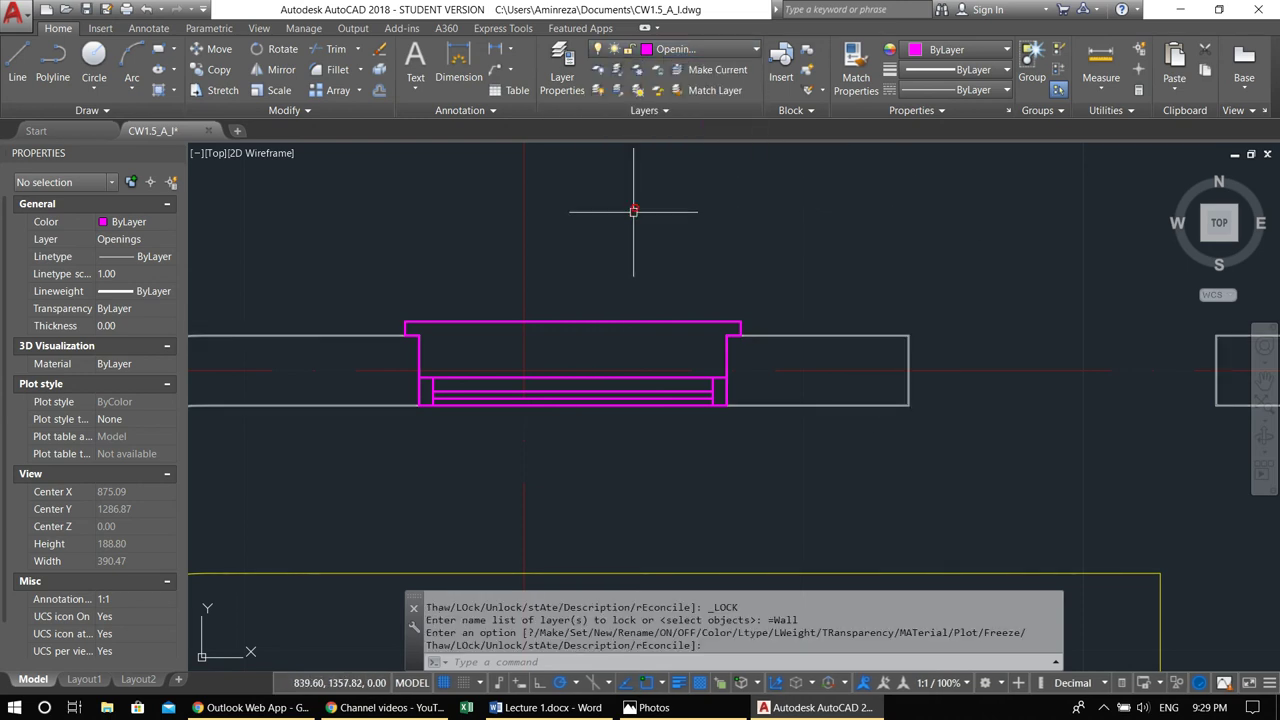
Copy the whole window by its lower-left corner to the inner wall corner at the start of the upper wall's second opening
click(346, 280)
click(814, 523)
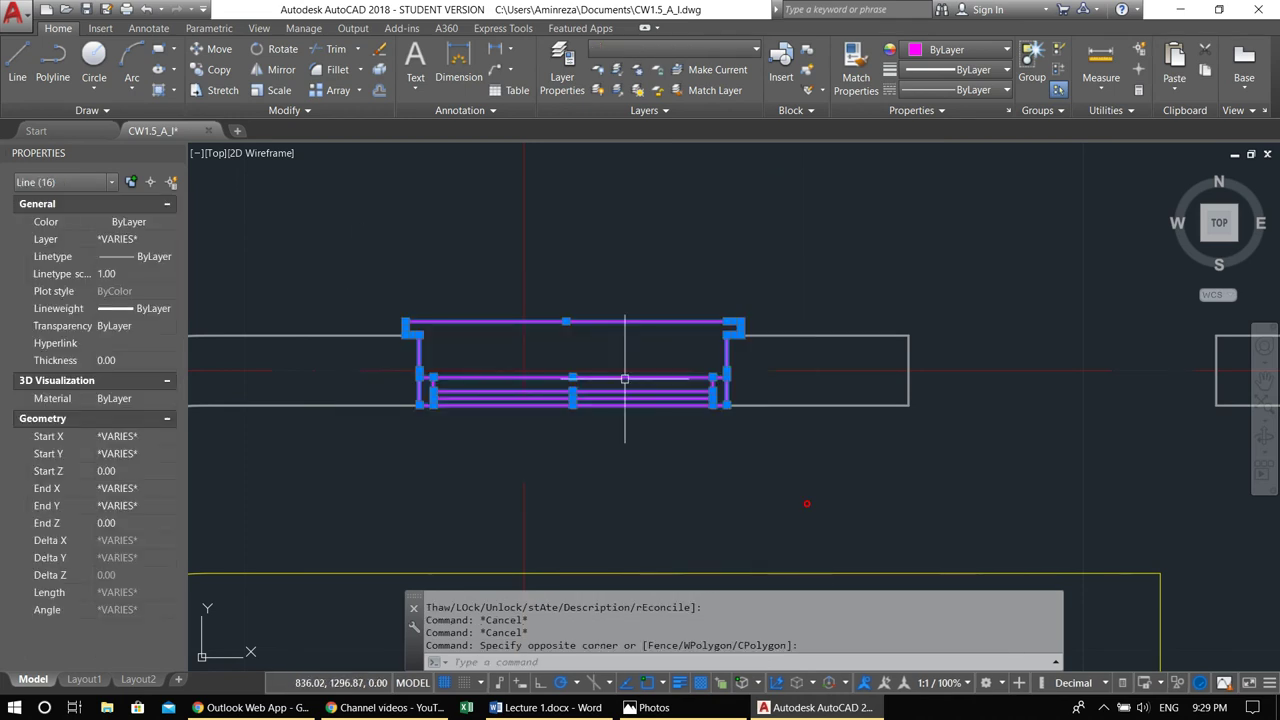
scroll(464, 390, down, 2)
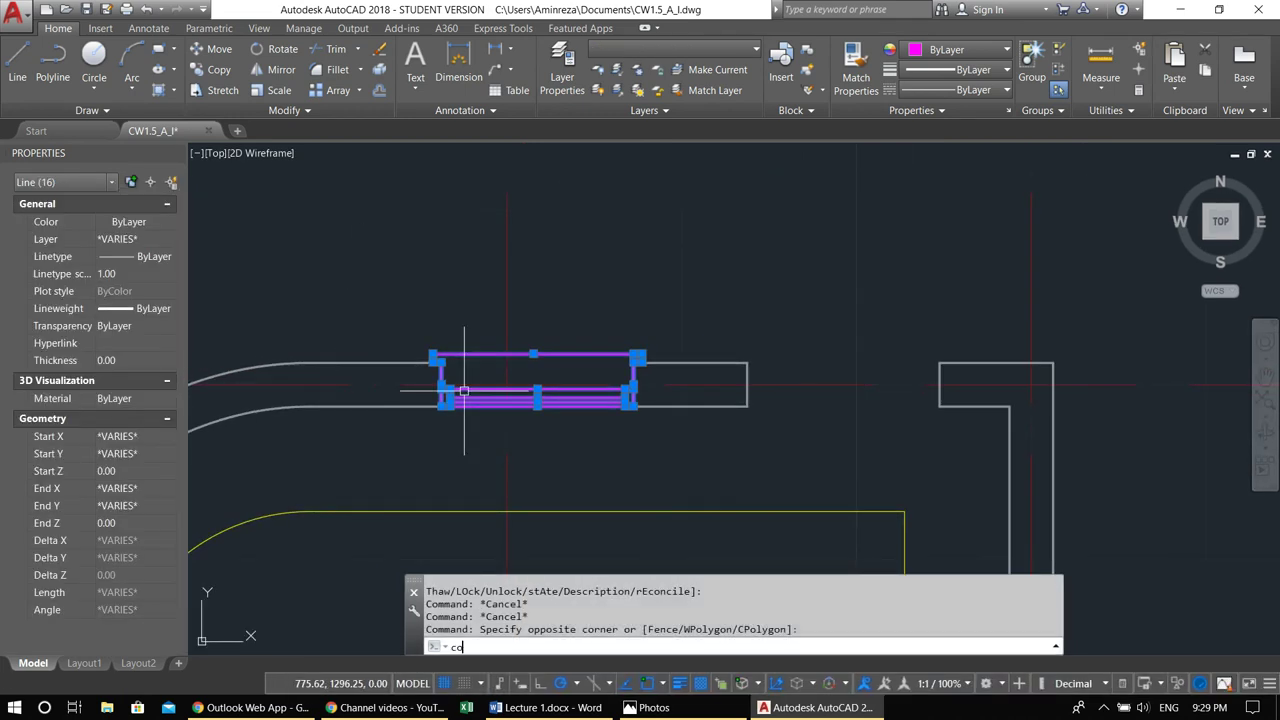
key(Return)
scroll(450, 428, up, 5)
click(443, 342)
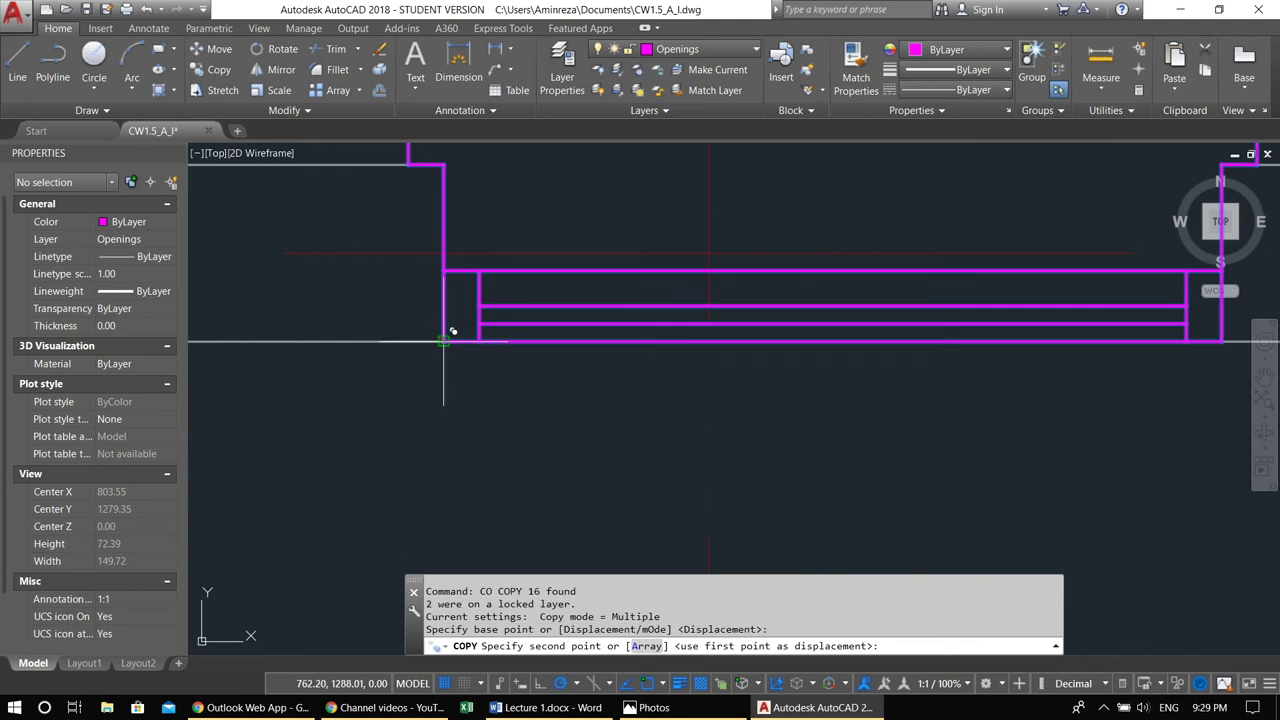
scroll(524, 388, down, 4)
middle_drag(723, 409, 428, 407)
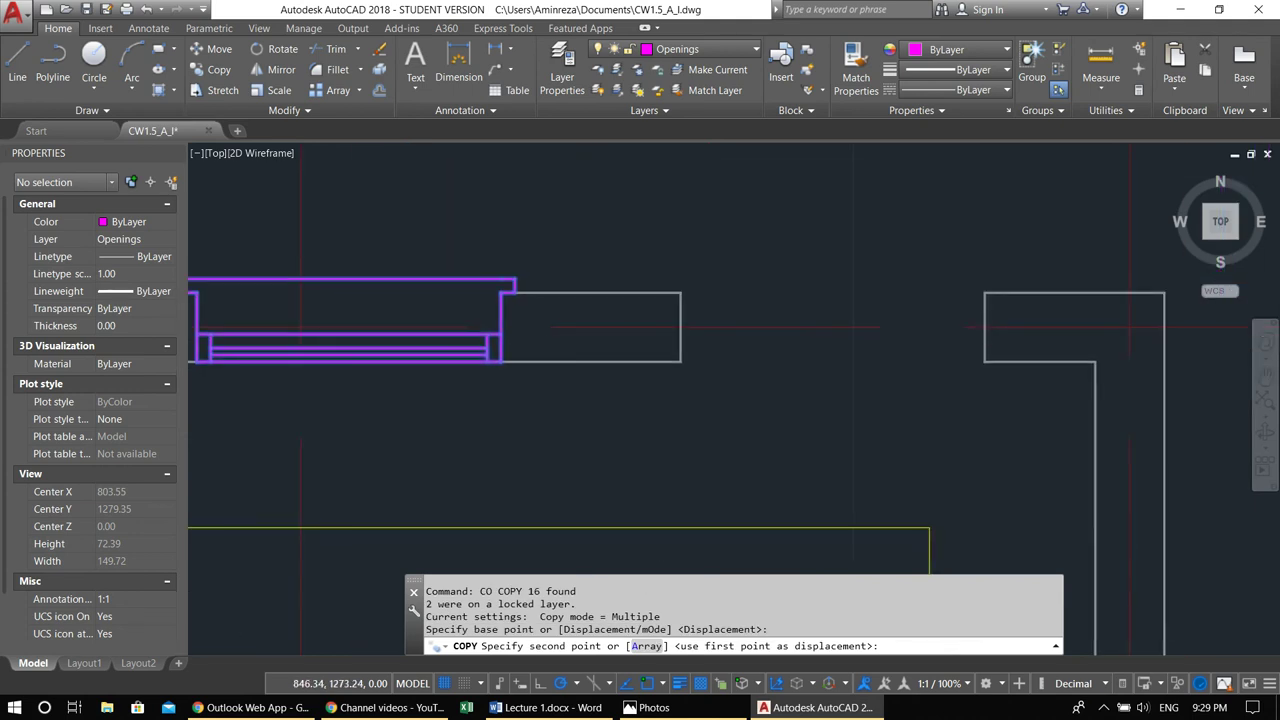
click(681, 362)
Place another copy of the window in the empty space outside the left wall's opening, and end the copying
scroll(634, 481, down, 7)
middle_drag(634, 483, 645, 218)
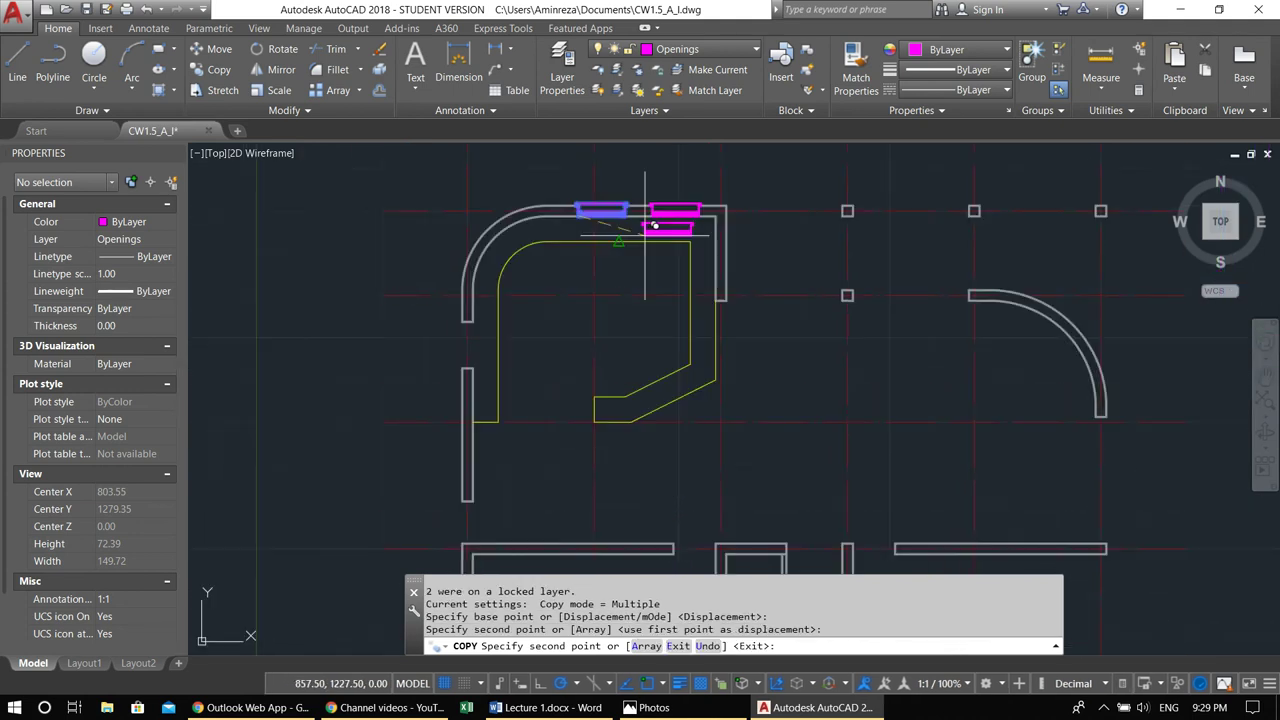
mouse_move(469, 366)
middle_down()
mouse_move(532, 234)
mouse_move(591, 325)
middle_up()
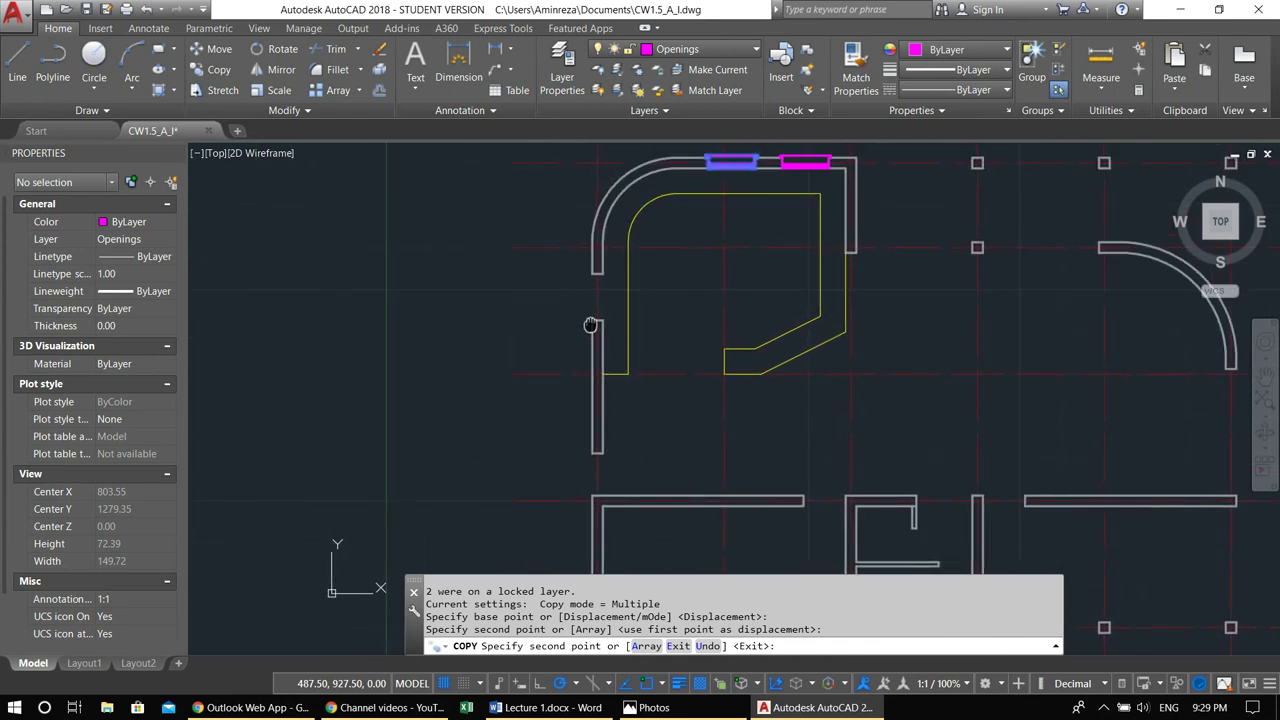
scroll(591, 325, up, 5)
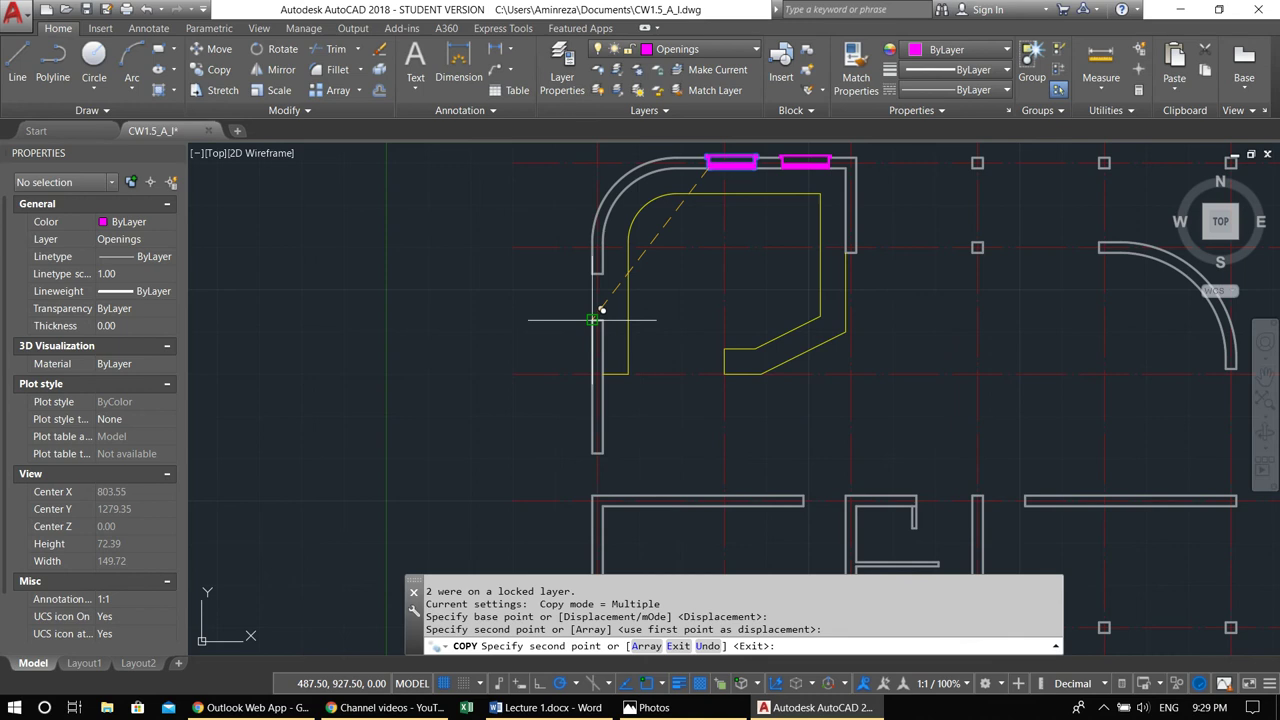
scroll(405, 288, down, 5)
click(450, 345)
key(Escape)
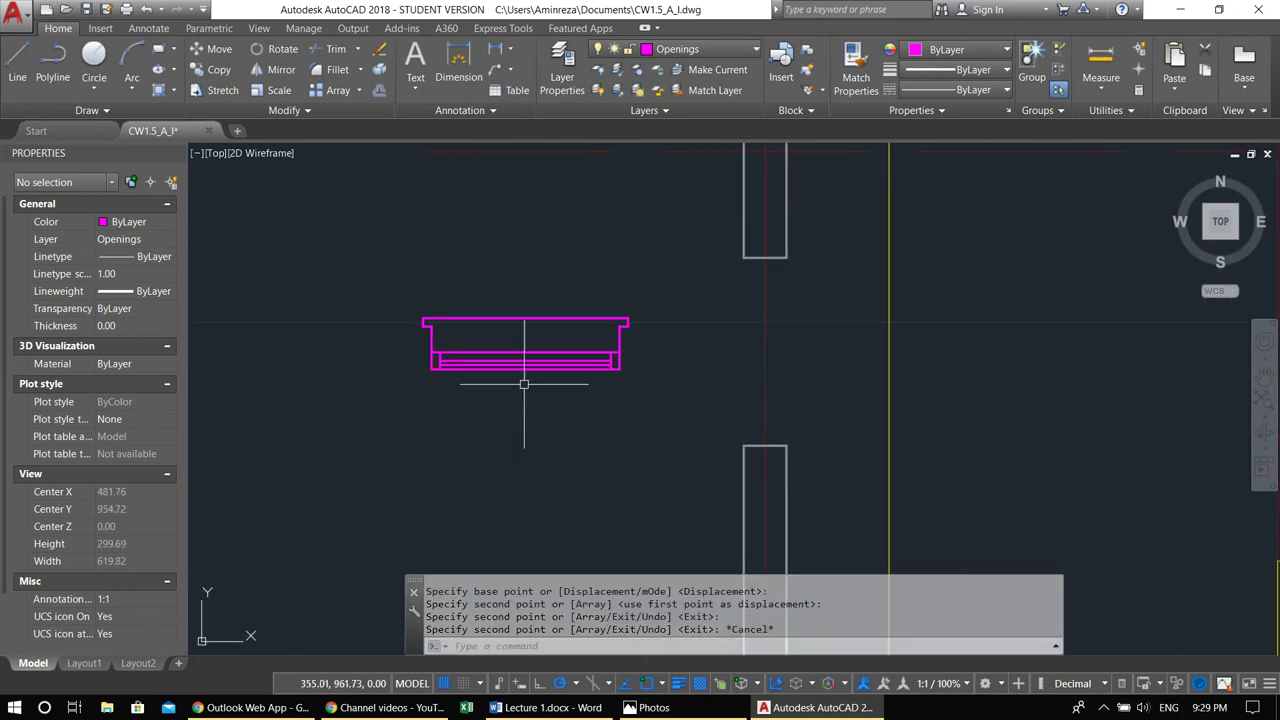
Rotate the spare window outside the left wall by 90 degrees about its lower-left corner
click(717, 453)
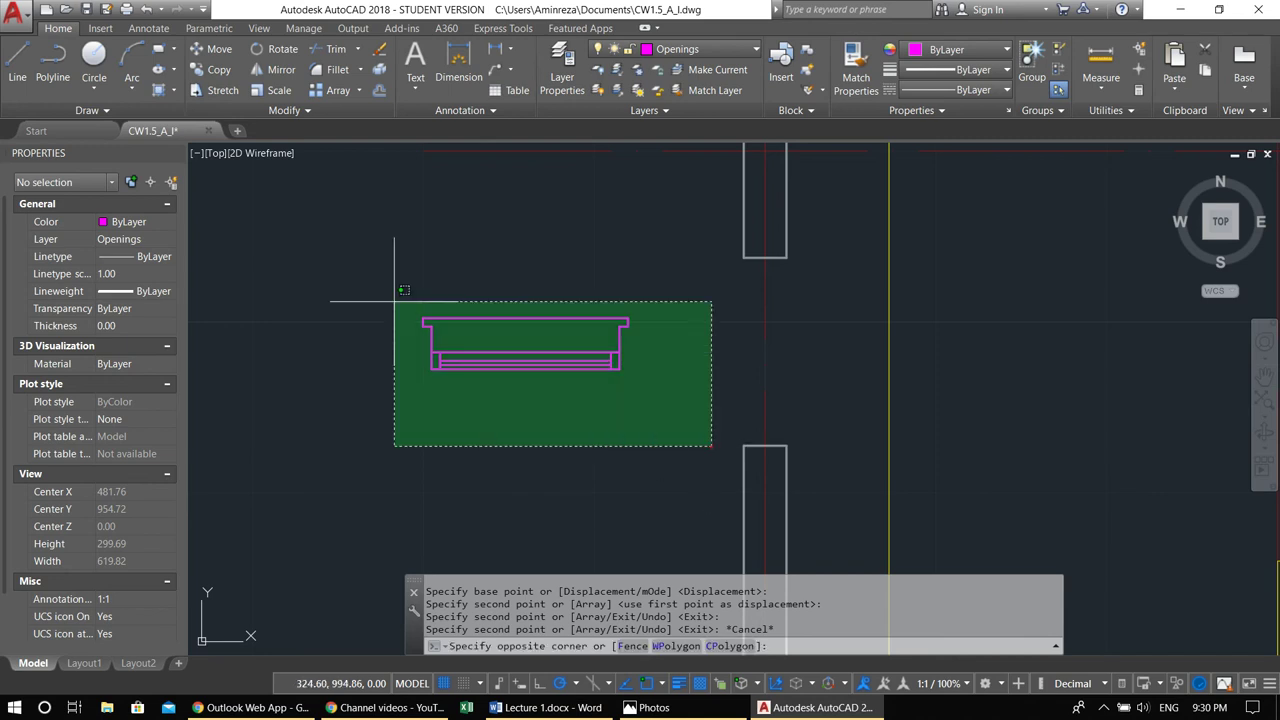
click(333, 265)
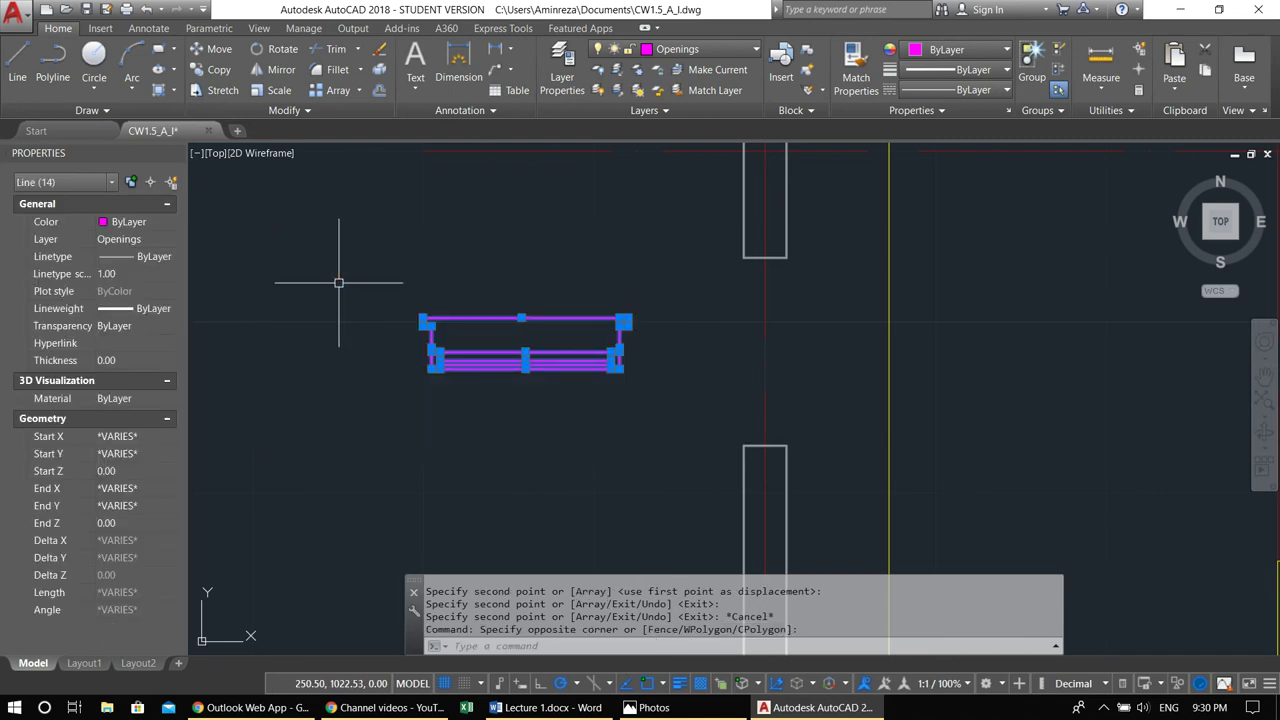
text(RO)
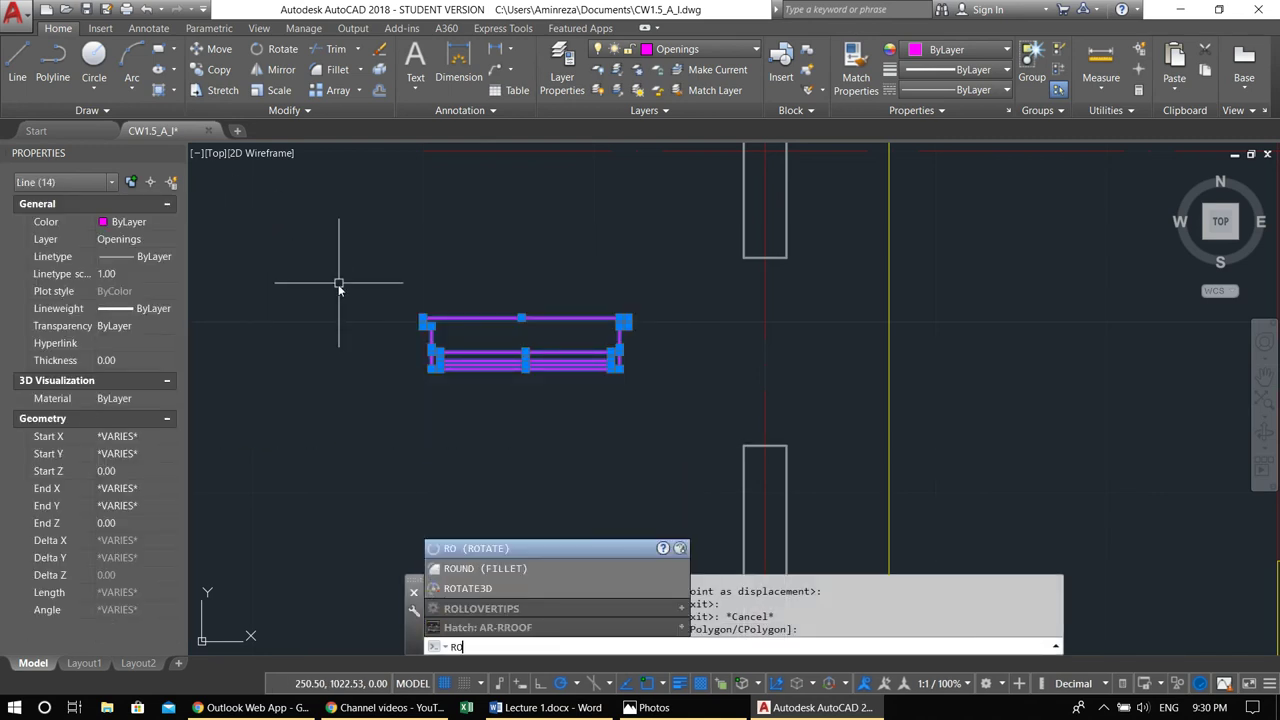
key(Return)
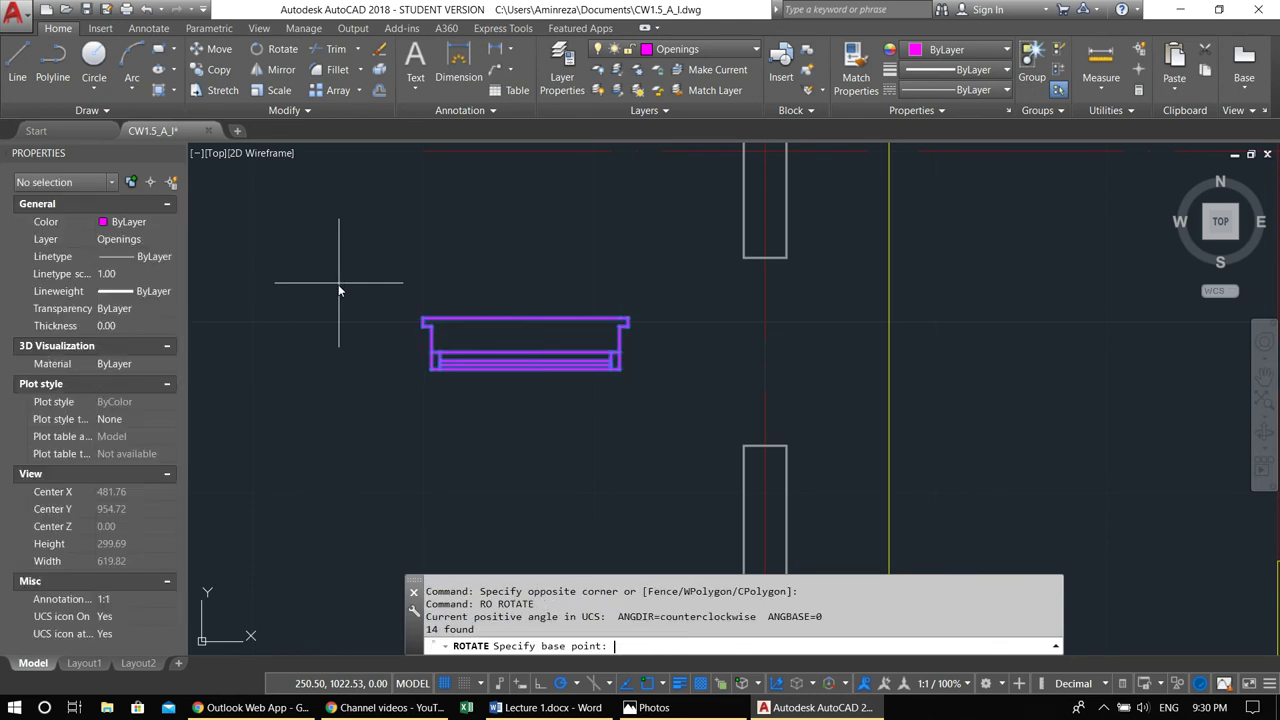
click(431, 369)
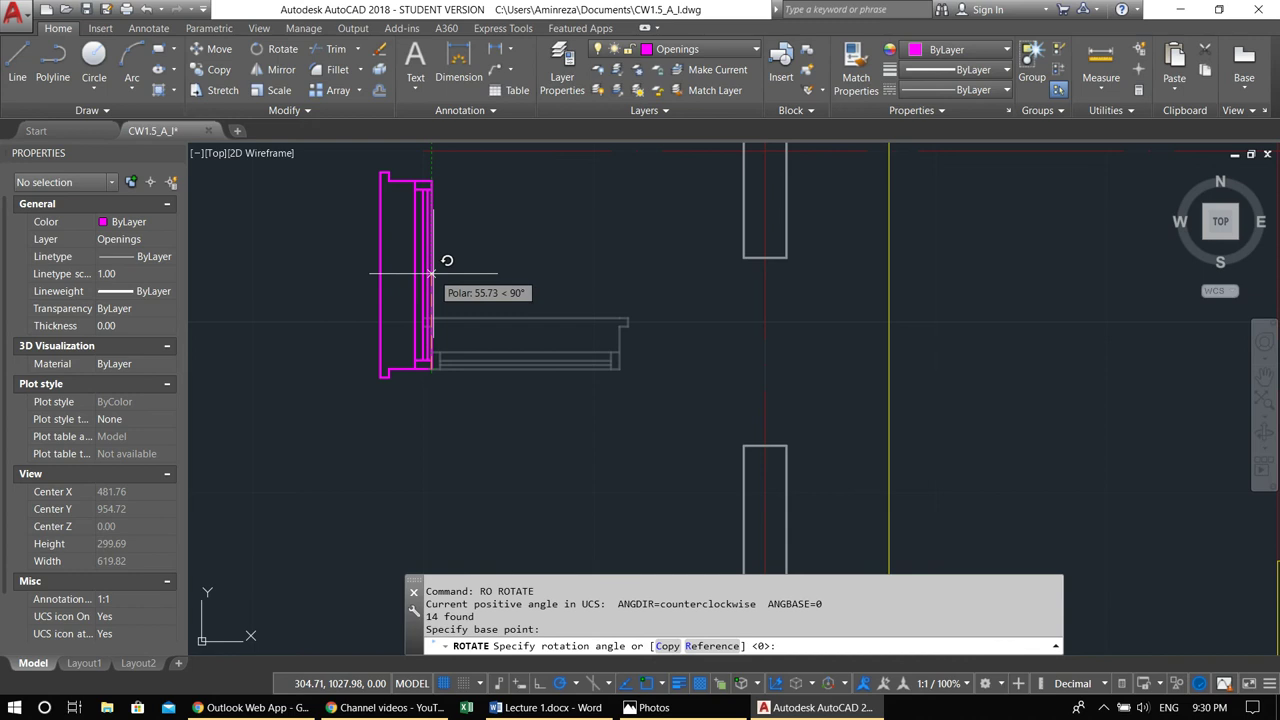
key(Return)
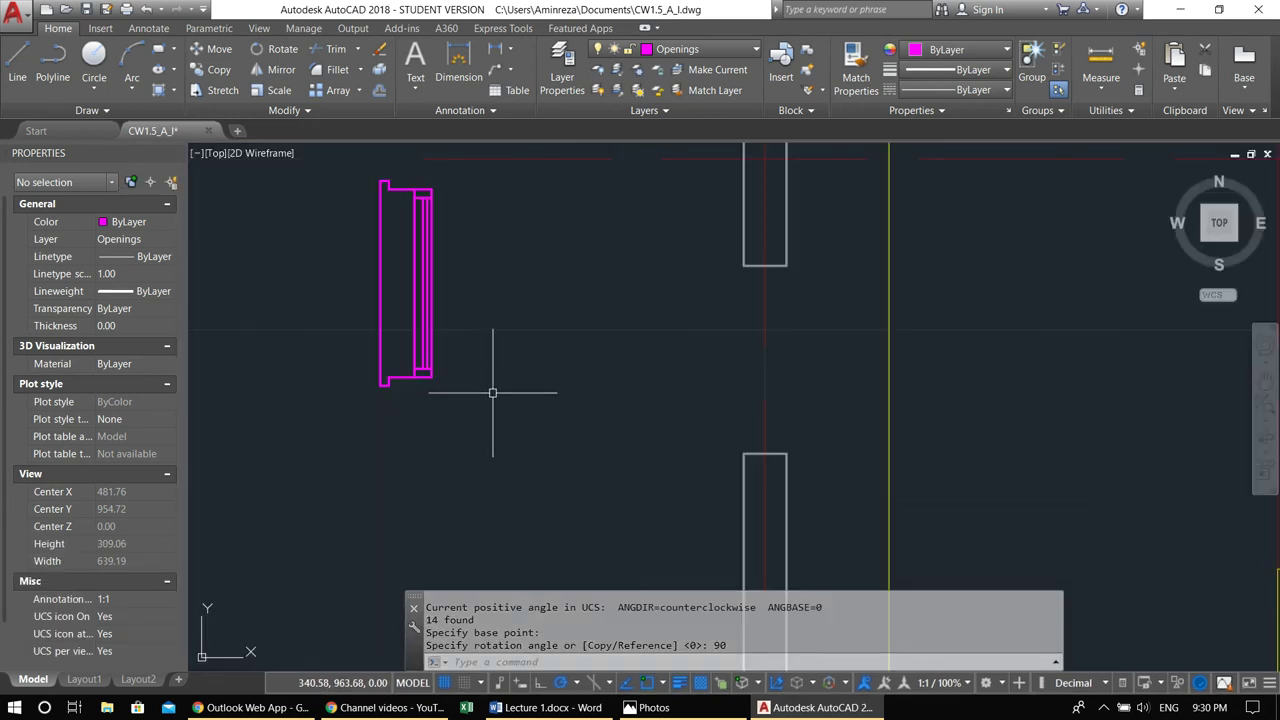
scroll(481, 392, down, 4)
scroll(481, 392, up, 2)
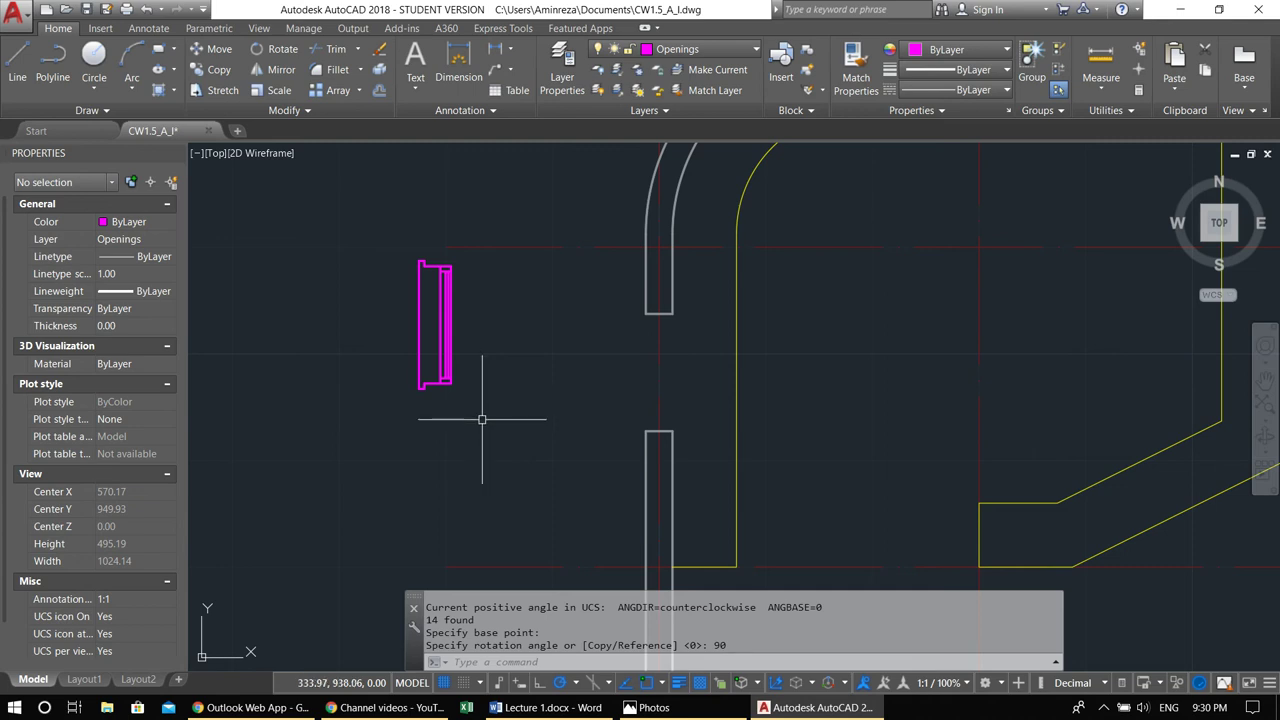
click(482, 419)
click(355, 252)
key(Escape)
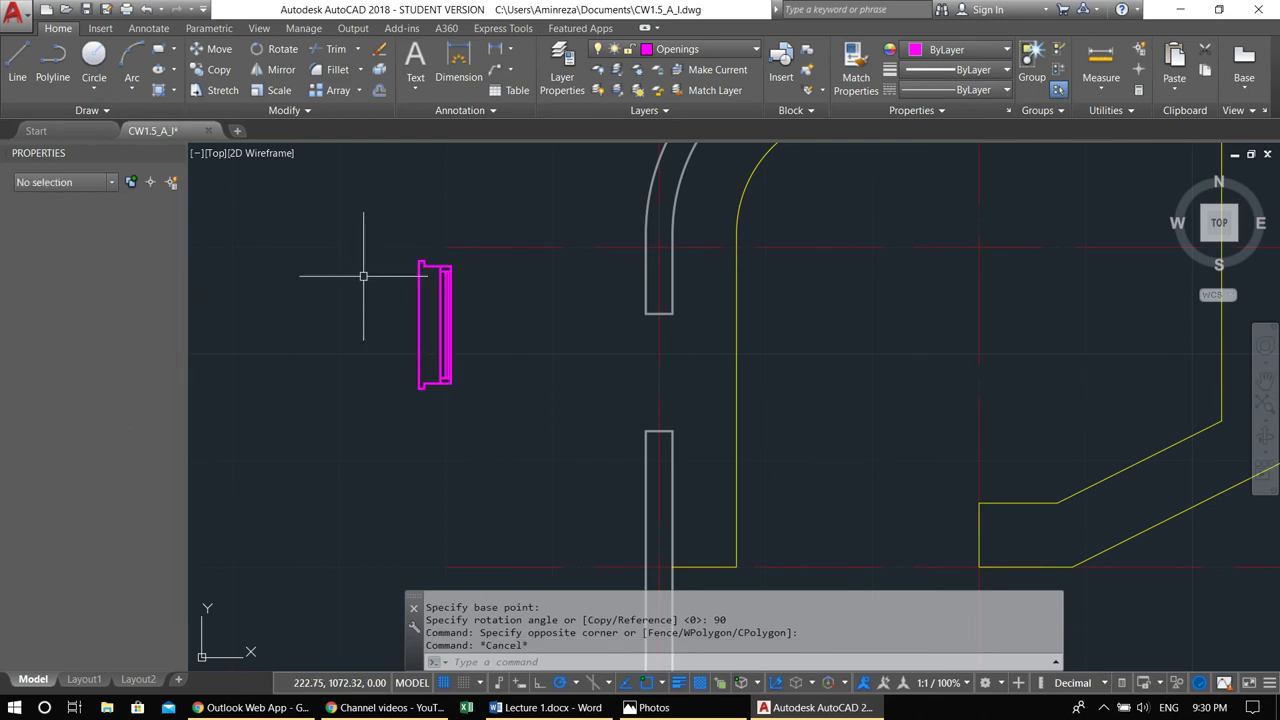
key(Escape)
Copy the rotated window by its lower-right corner to the inner corner of the wall end below the left wall's opening
click(500, 390)
click(355, 259)
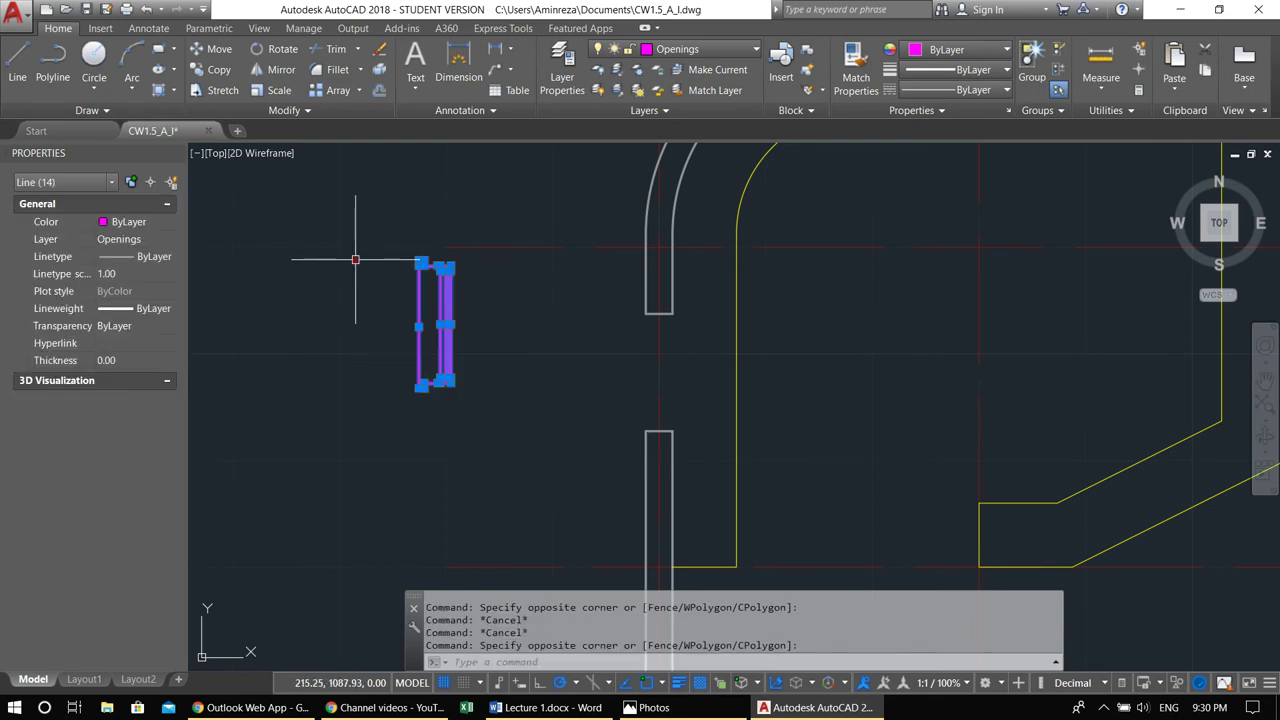
scroll(366, 357, up, 4)
scroll(455, 400, down, 1)
text(co)
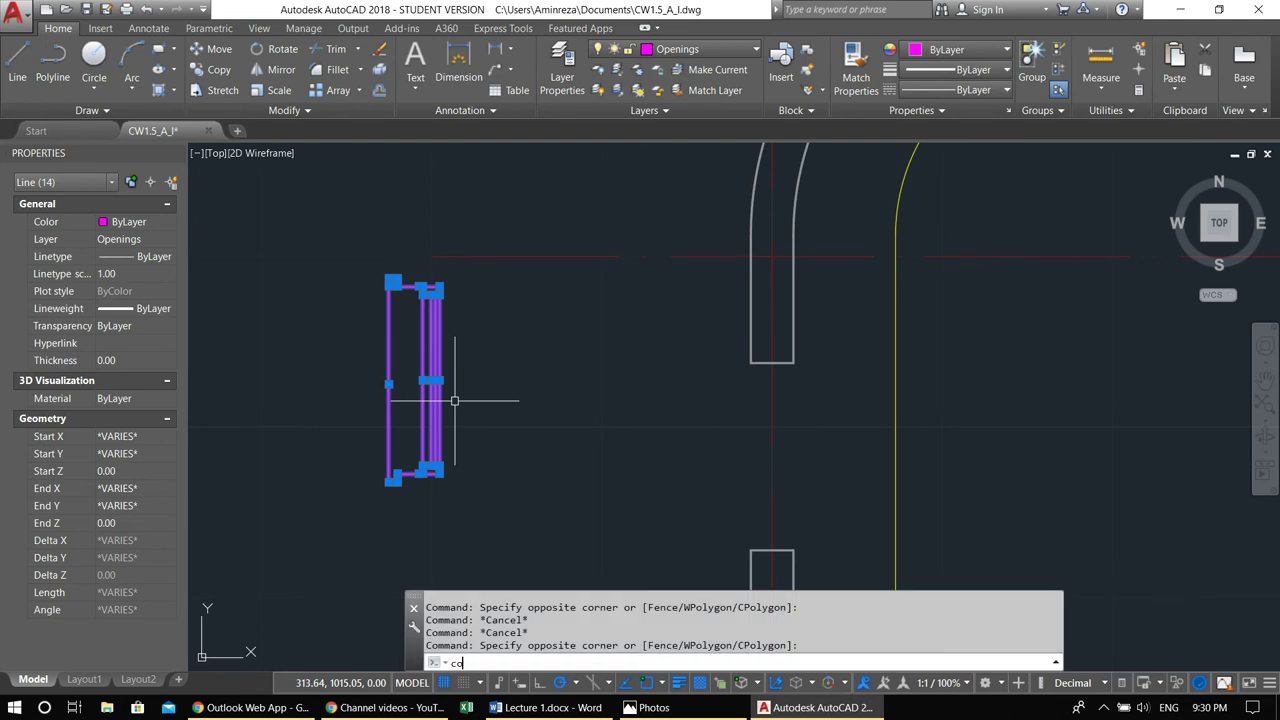
key(Return)
click(440, 476)
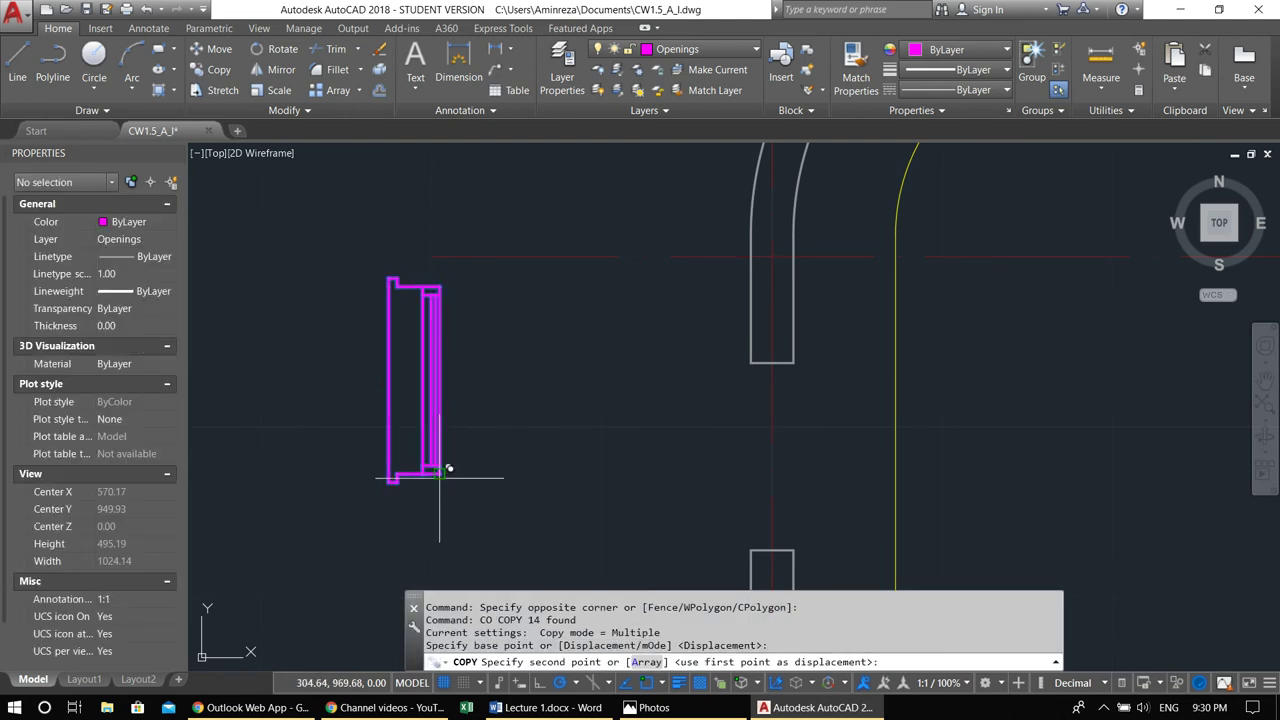
click(793, 527)
scroll(793, 527, down, 4)
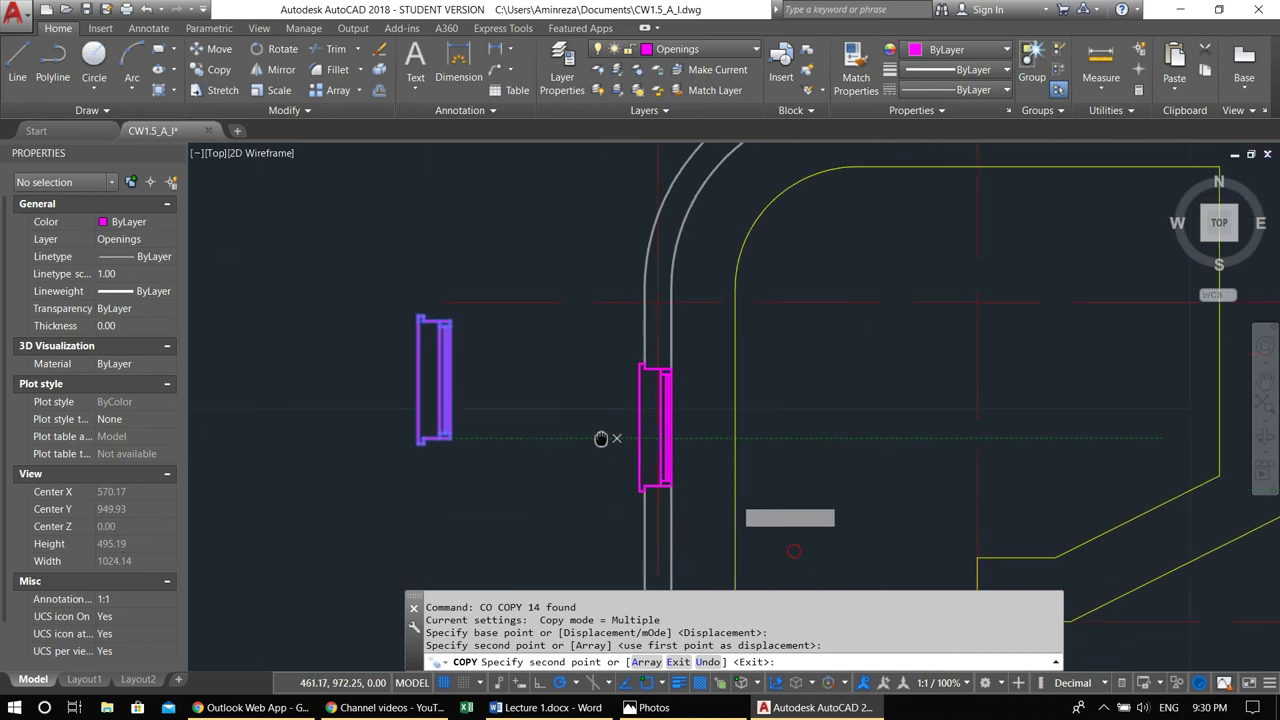
key(Escape)
click(400, 305)
click(458, 405)
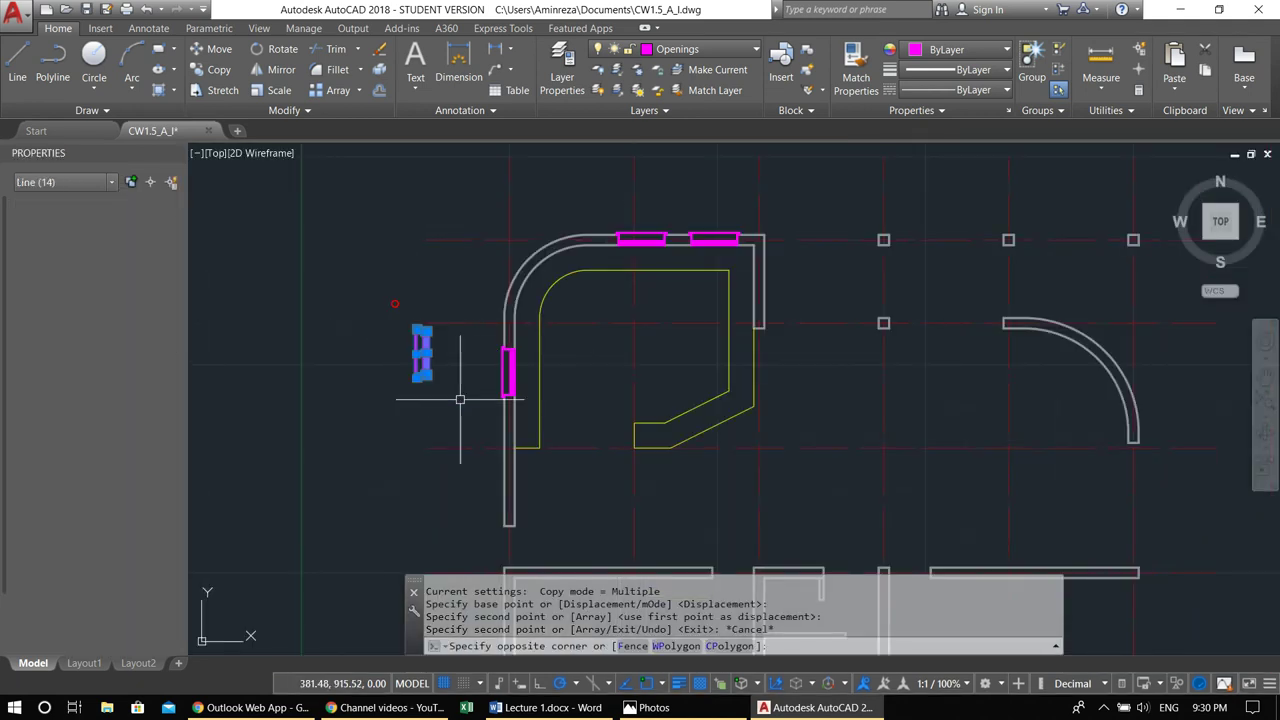
middle_drag(386, 449, 510, 450)
middle_drag(509, 376, 671, 387)
scroll(661, 371, up, 1)
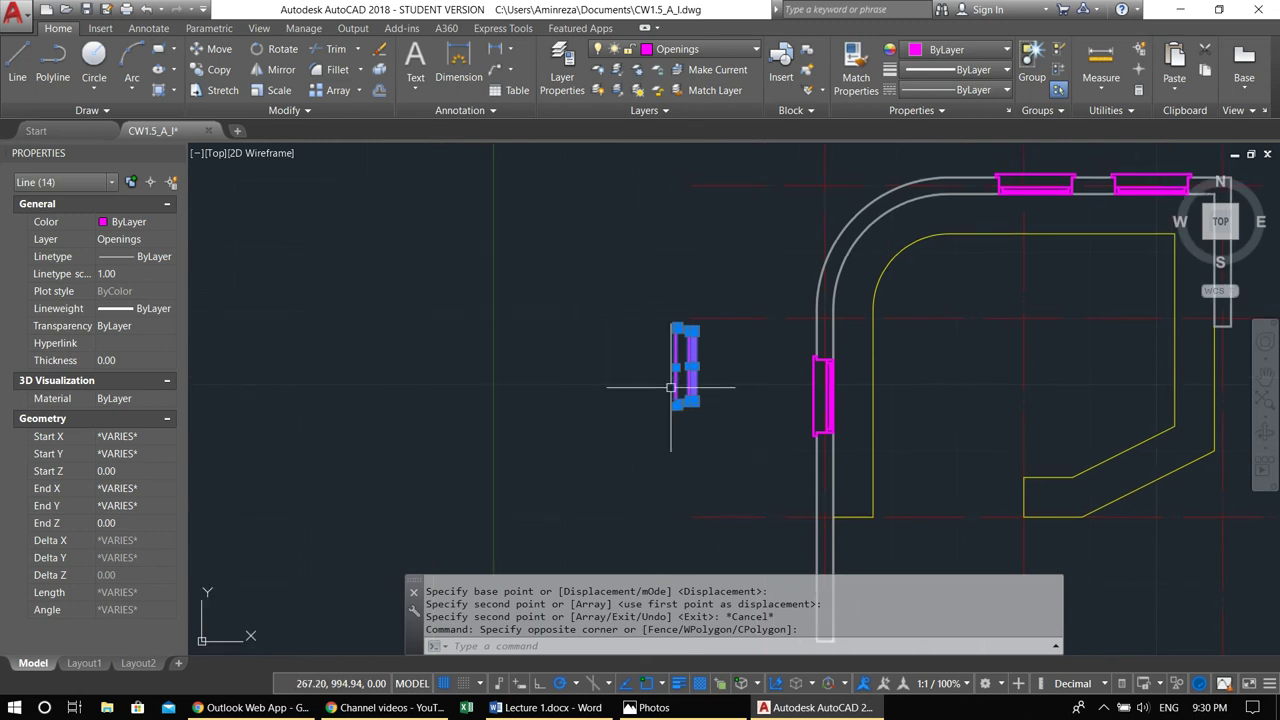
click(602, 286)
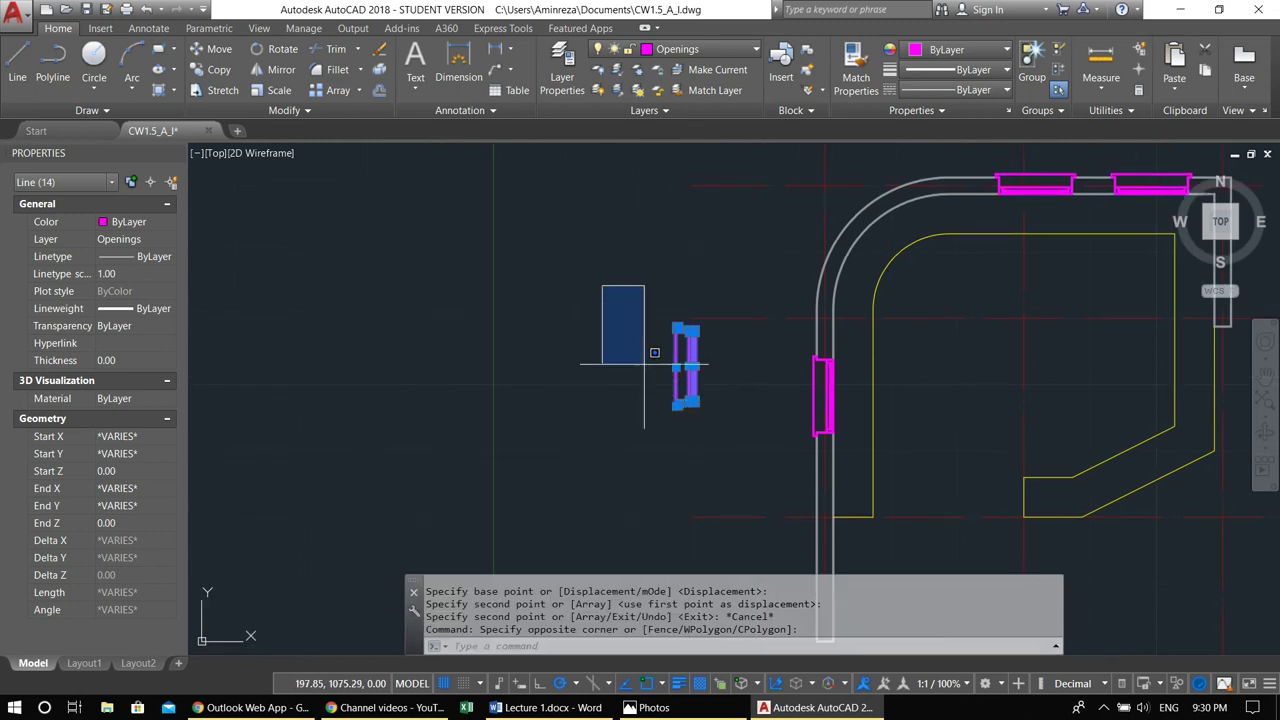
key(Escape)
key(Escape)
key(Escape)
Copy the rotated spare window to the open space farther left of the floor plan
click(617, 273)
click(722, 443)
middle_drag(621, 448, 791, 480)
text(co)
key(Return)
click(844, 467)
scroll(656, 387, down, 1)
middle_drag(656, 387, 764, 408)
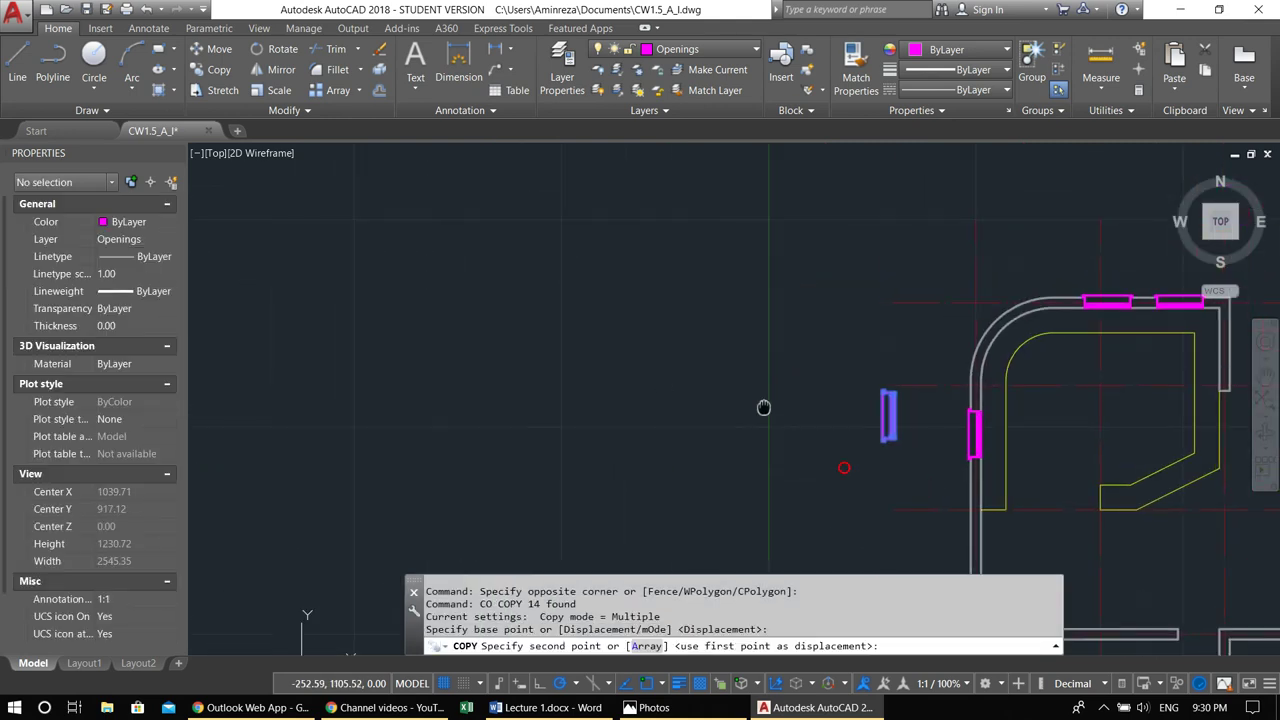
scroll(666, 391, up, 2)
click(666, 391)
key(Escape)
Copy the far-left spare window once more, placing the new one to its left
click(718, 415)
click(576, 235)
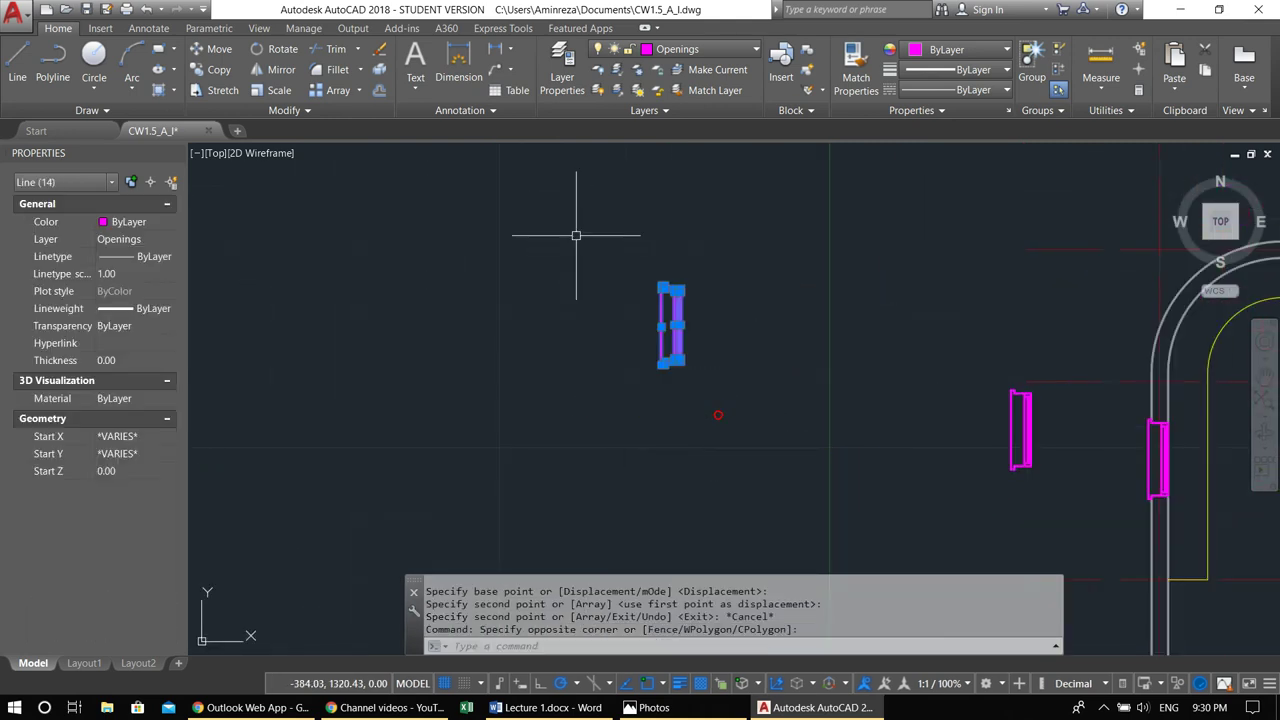
middle_drag(627, 301, 614, 364)
scroll(586, 336, up, 2)
text(co)
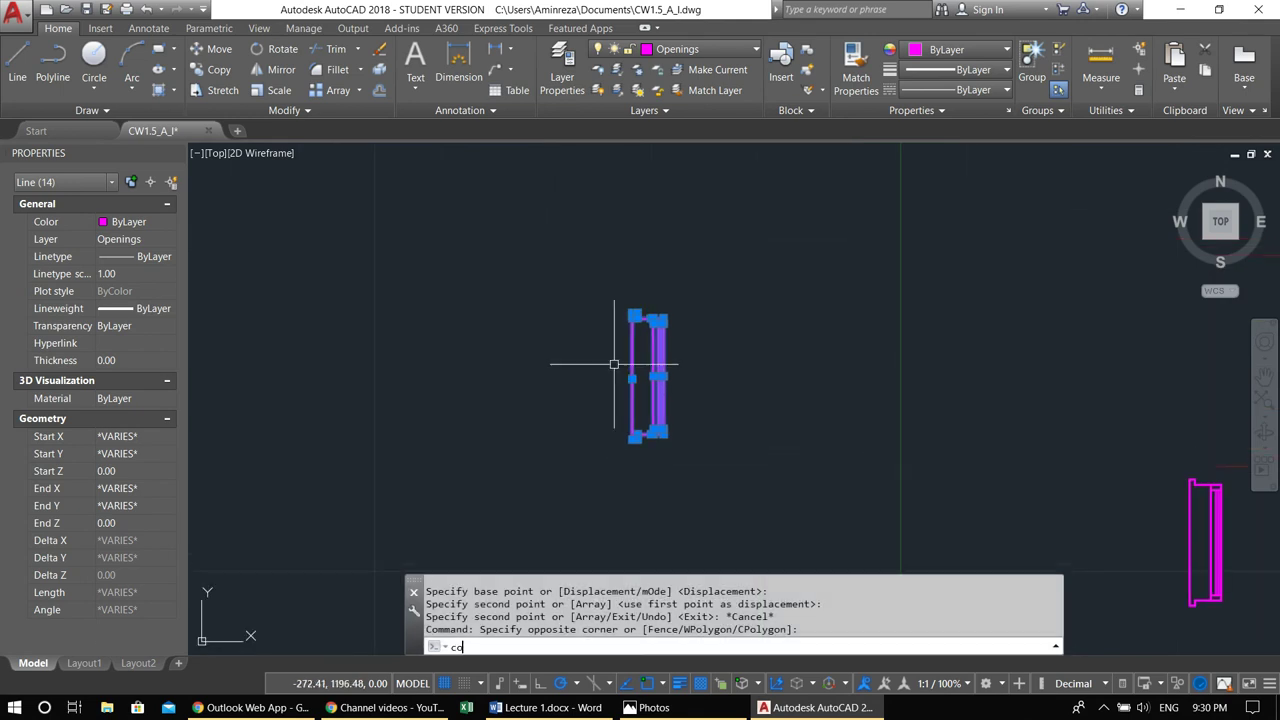
key(Return)
click(618, 384)
click(397, 361)
key(Escape)
Rotate the newest spare window copy at the far left a quarter turn clockwise, so that it lies horizontally with its wide lip on top
click(485, 455)
click(260, 234)
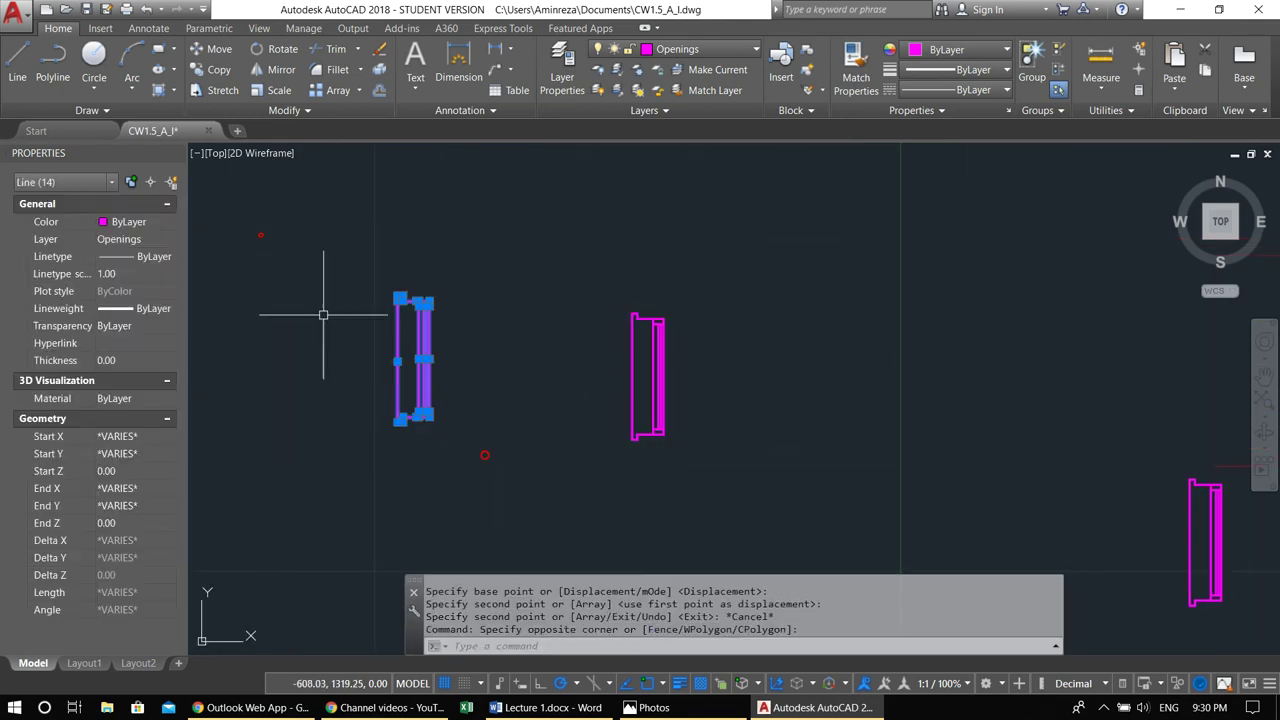
middle_drag(323, 315, 420, 329)
text(ro)
key(Return)
click(411, 318)
click(418, 341)
Move the horizontal spare window up and to the right, placing it just above and left of the neighbouring vertical spare window
click(483, 426)
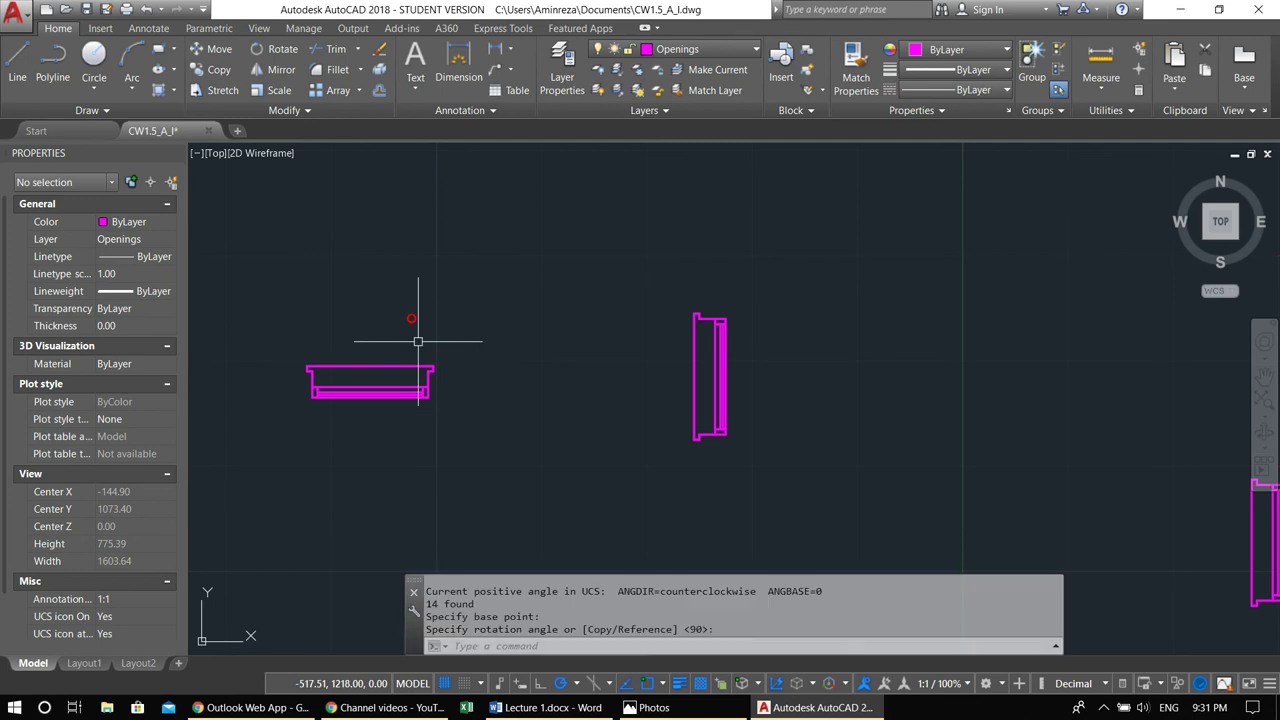
click(277, 329)
middle_drag(409, 408, 428, 380)
scroll(429, 378, up, 2)
text(m)
key(Return)
click(481, 448)
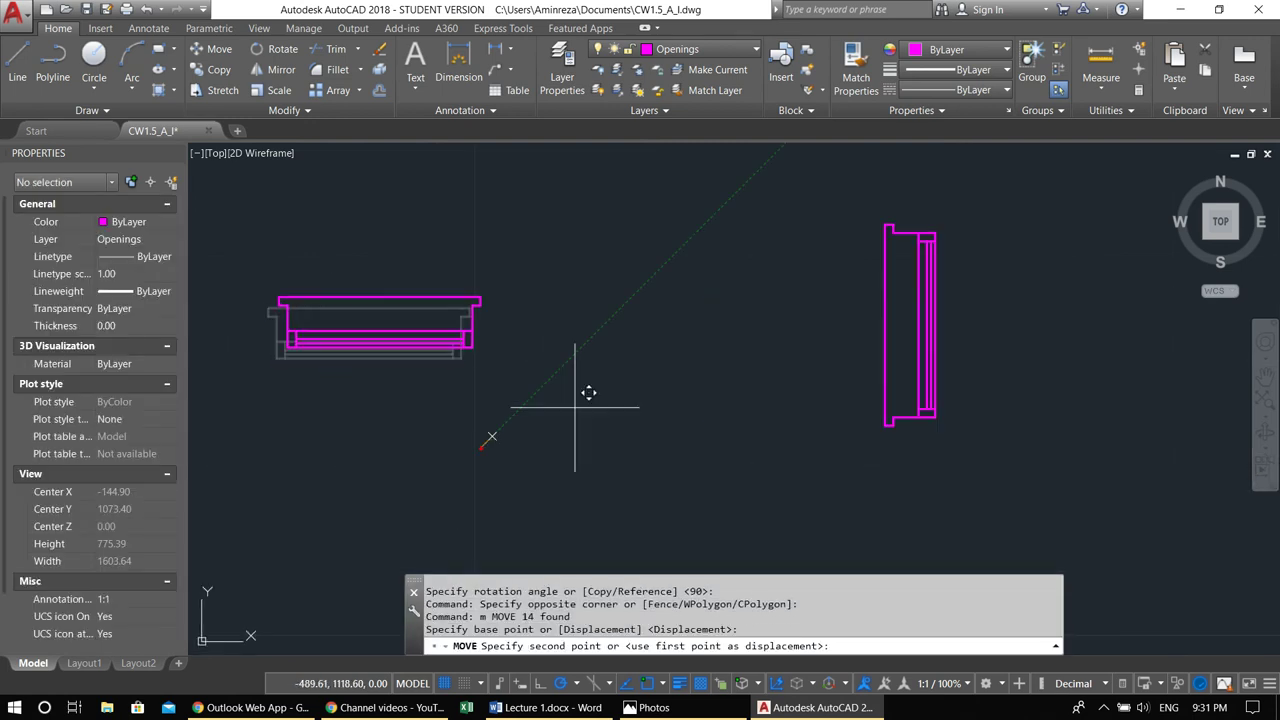
click(777, 357)
scroll(676, 345, down, 3)
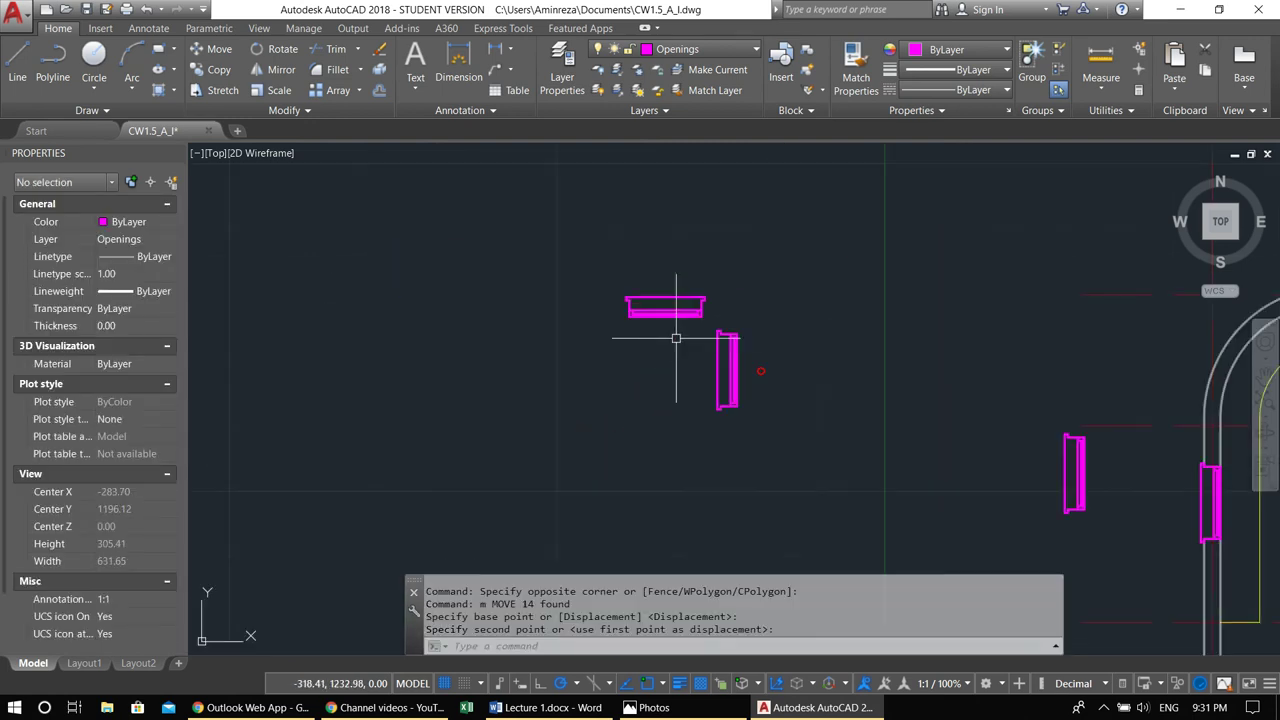
Mirror the horizontal and vertical spare windows together about a diagonal line below and left of them, keeping the originals
click(531, 231)
click(888, 538)
text(mi)
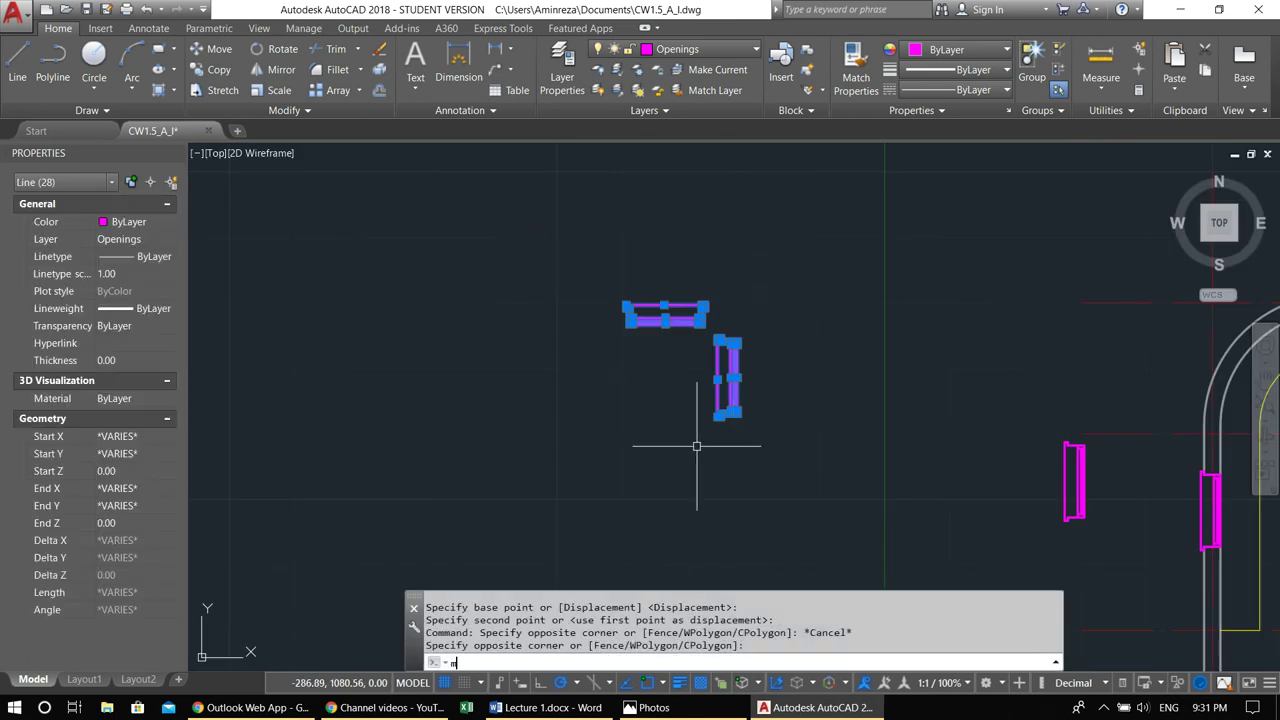
key(Return)
key(Return)
click(647, 401)
click(600, 357)
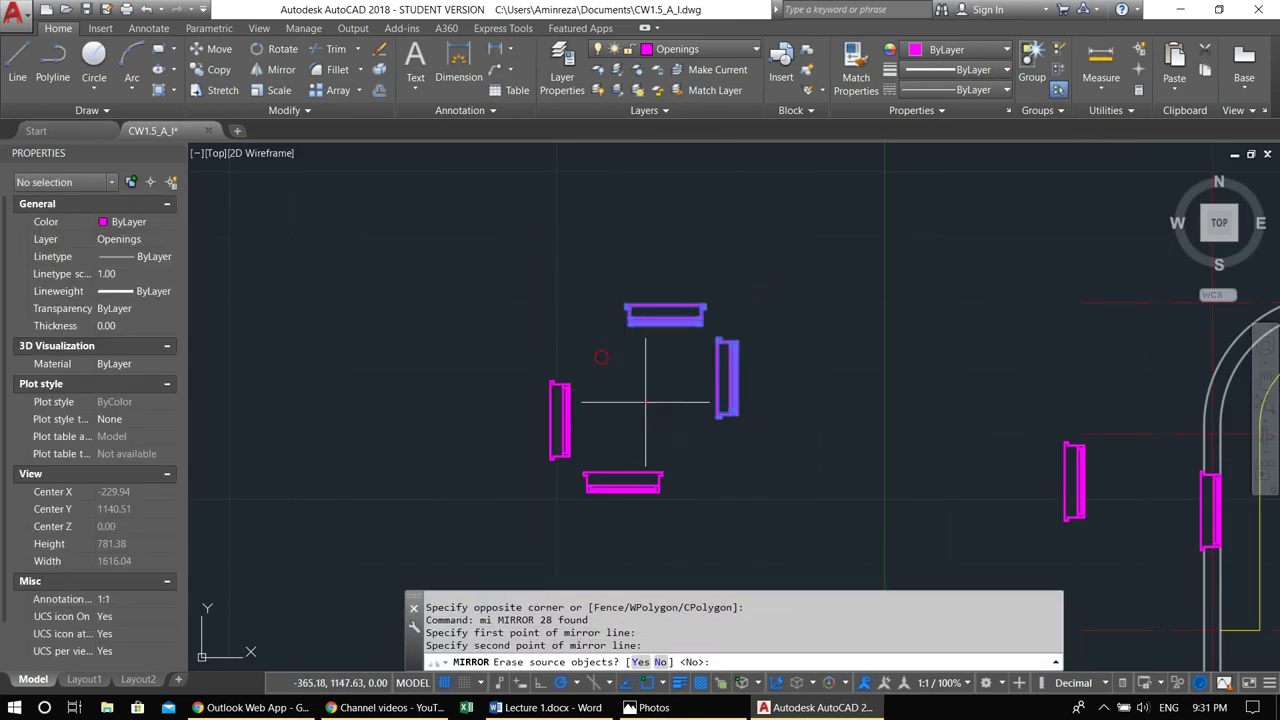
key(Return)
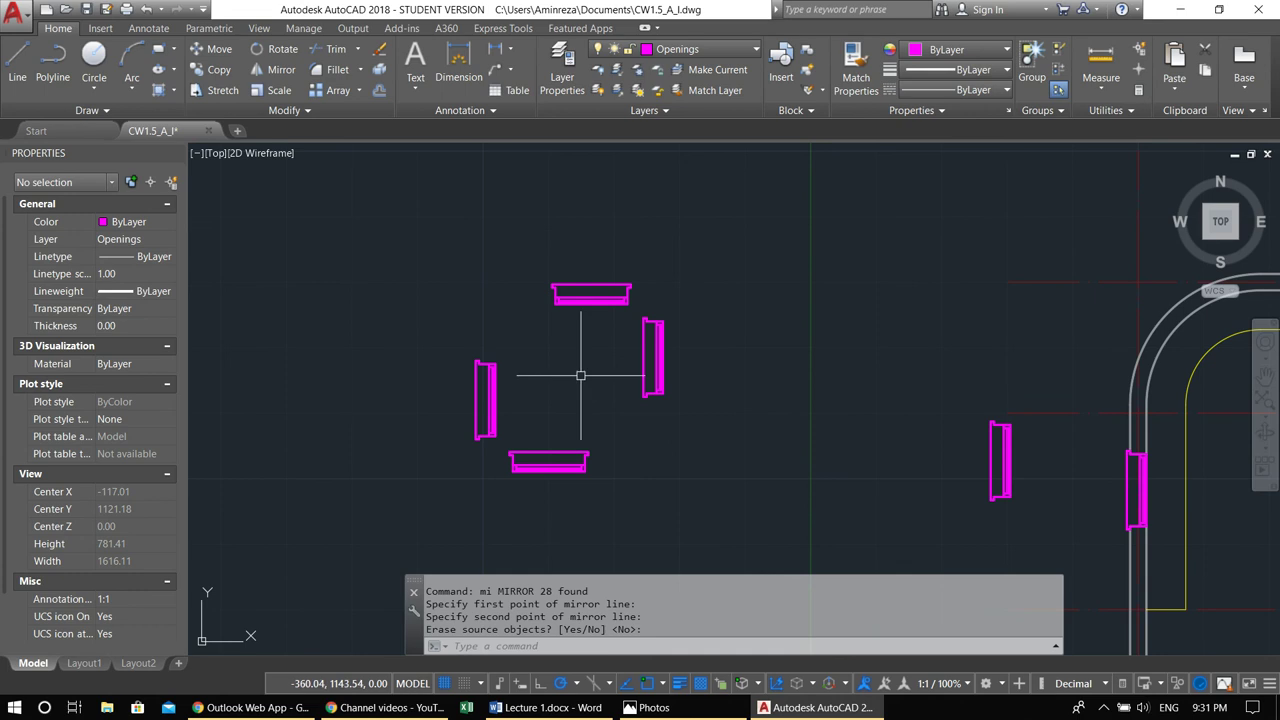
Erase the extra spare window standing just outside the floor plan's left wall
scroll(597, 316, up, 2)
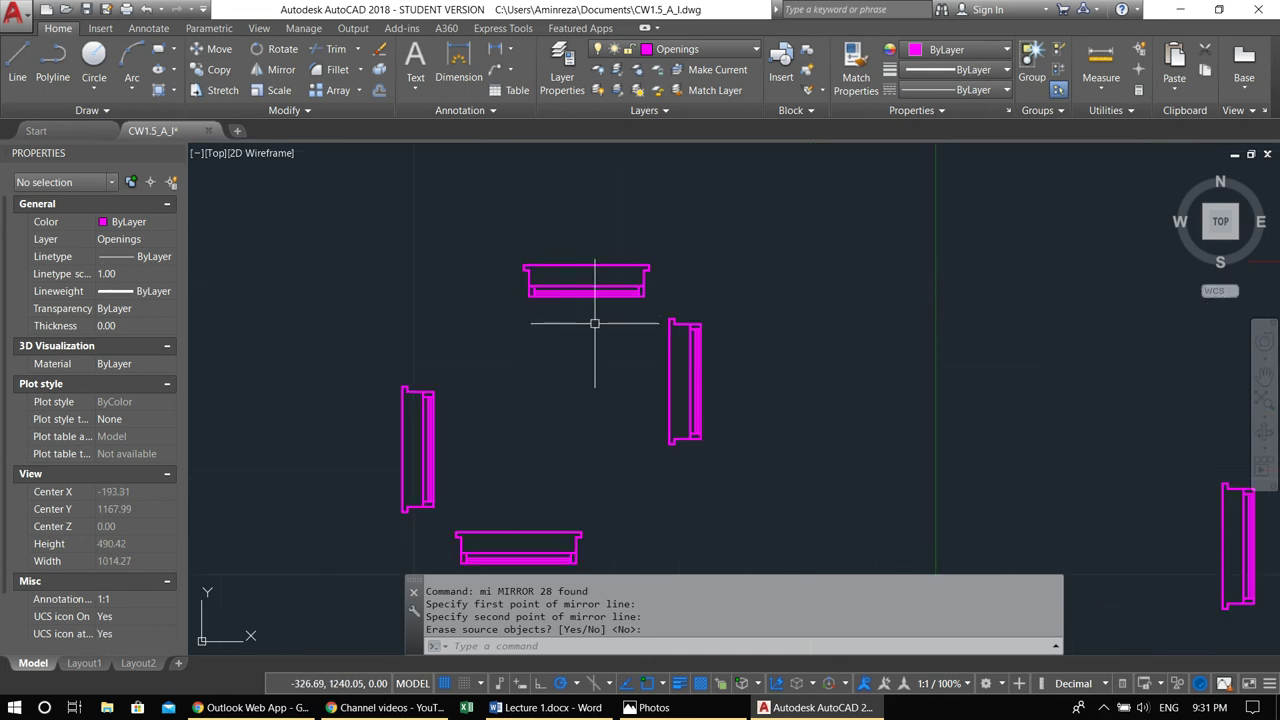
scroll(595, 323, down, 4)
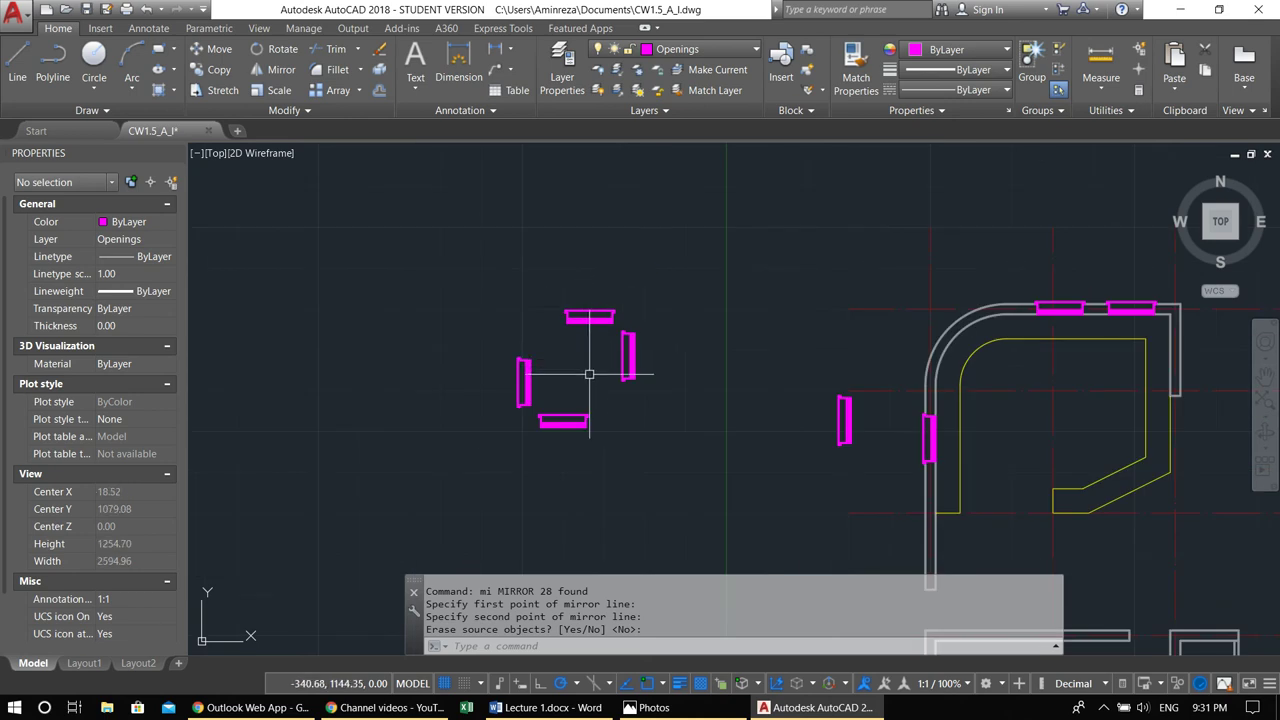
middle_drag(589, 374, 485, 393)
click(684, 375)
click(765, 500)
text(e)
key(Return)
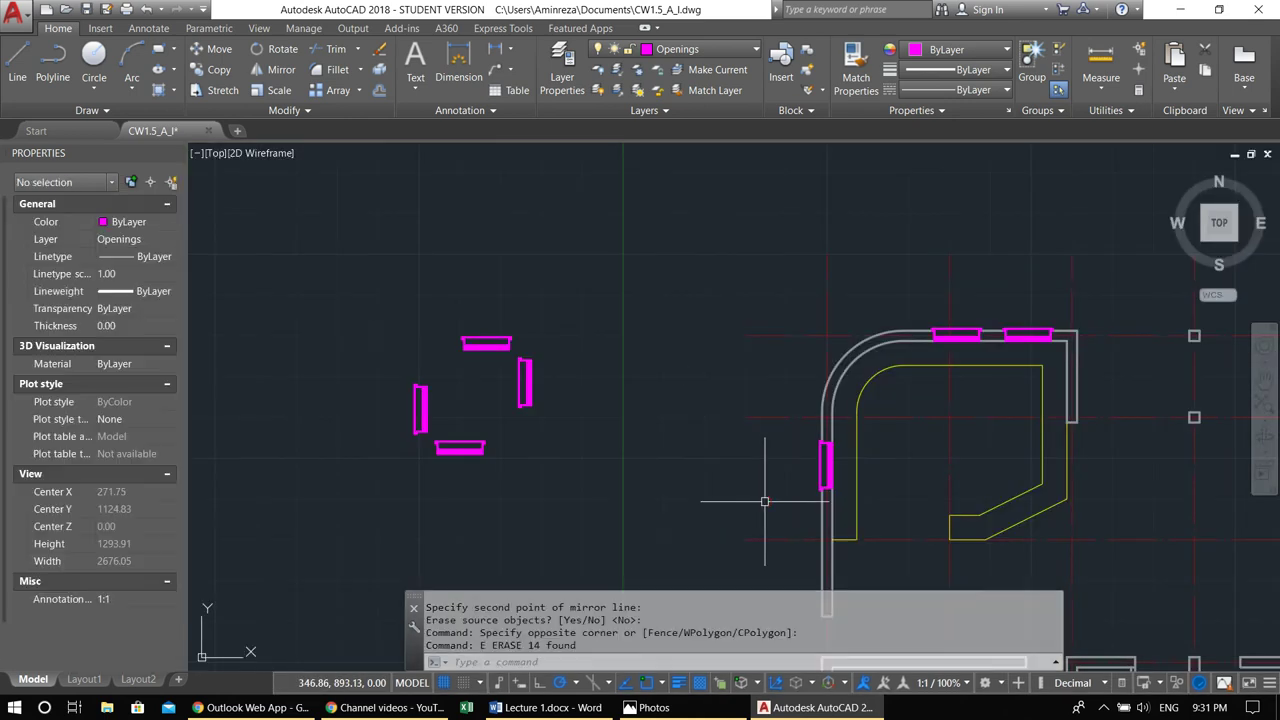
Draw a line from the square column's lower-right corner to the curved wall end's lower corner and up to its upper corner
middle_drag(966, 429, 809, 356)
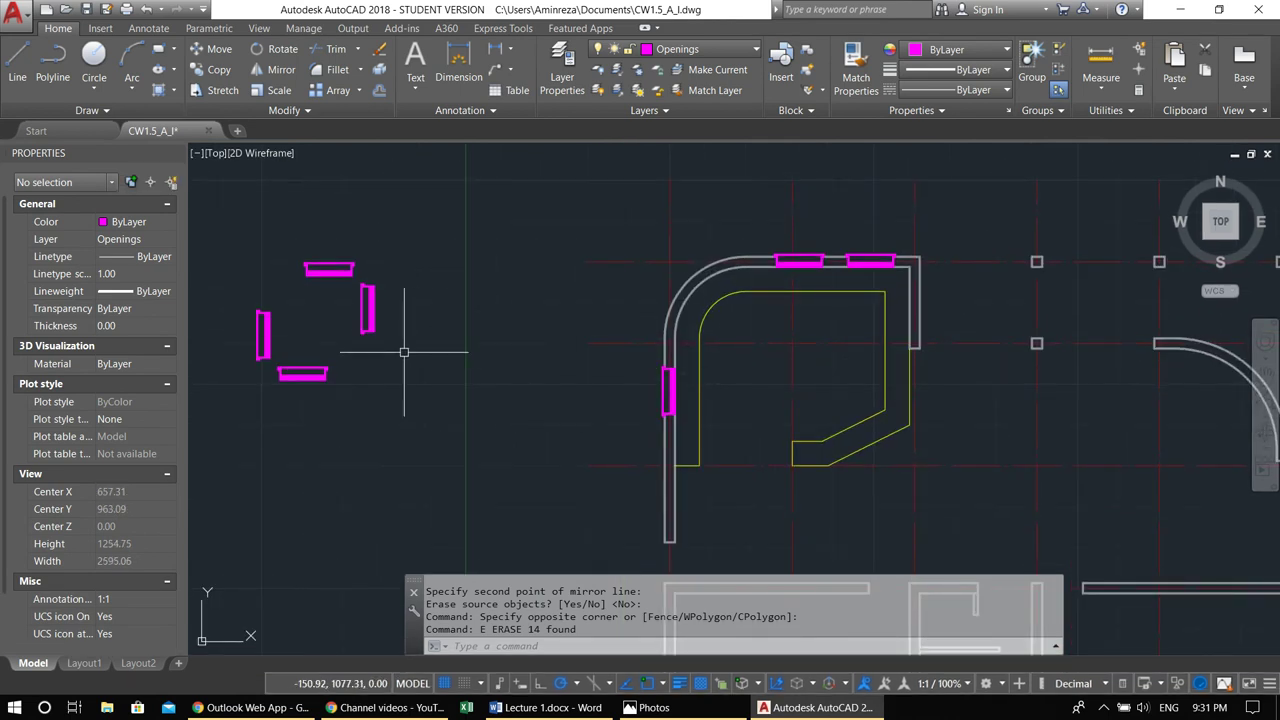
scroll(404, 352, down, 2)
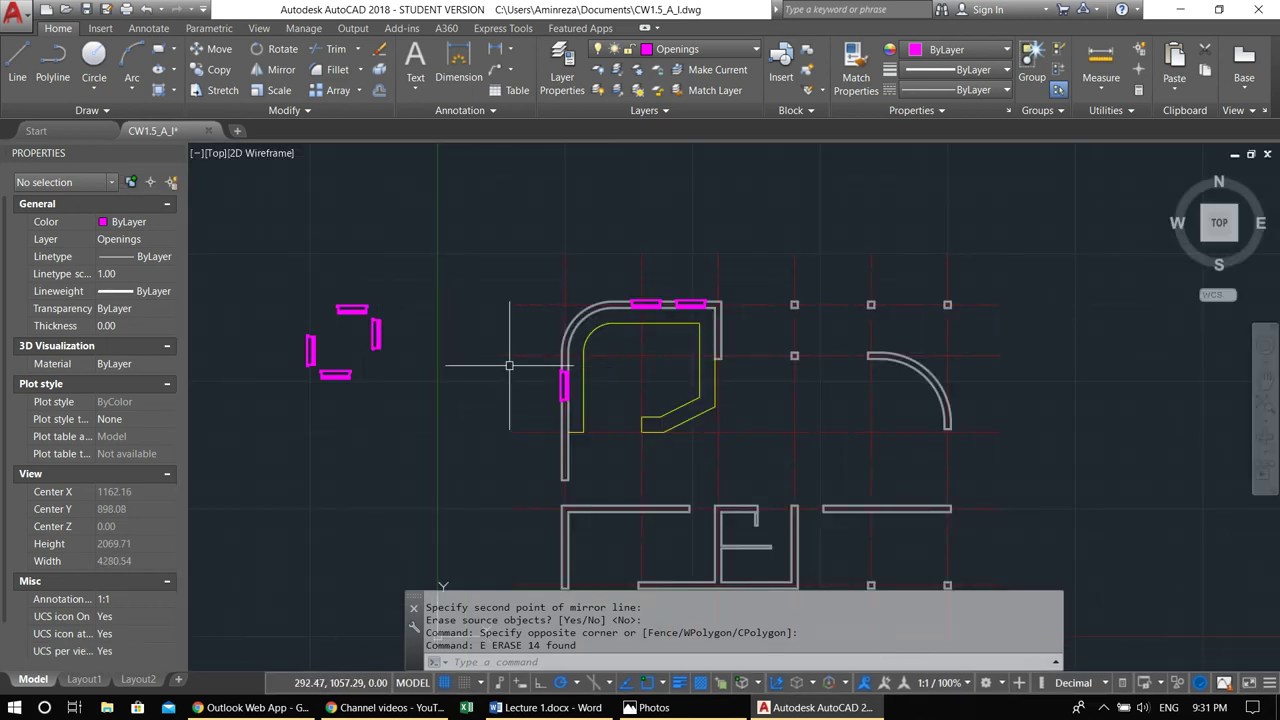
key(Escape)
key(Escape)
middle_drag(697, 370, 523, 365)
scroll(549, 354, up, 2)
scroll(660, 353, up, 4)
middle_drag(737, 346, 508, 351)
scroll(535, 338, up, 2)
text(l)
key(Return)
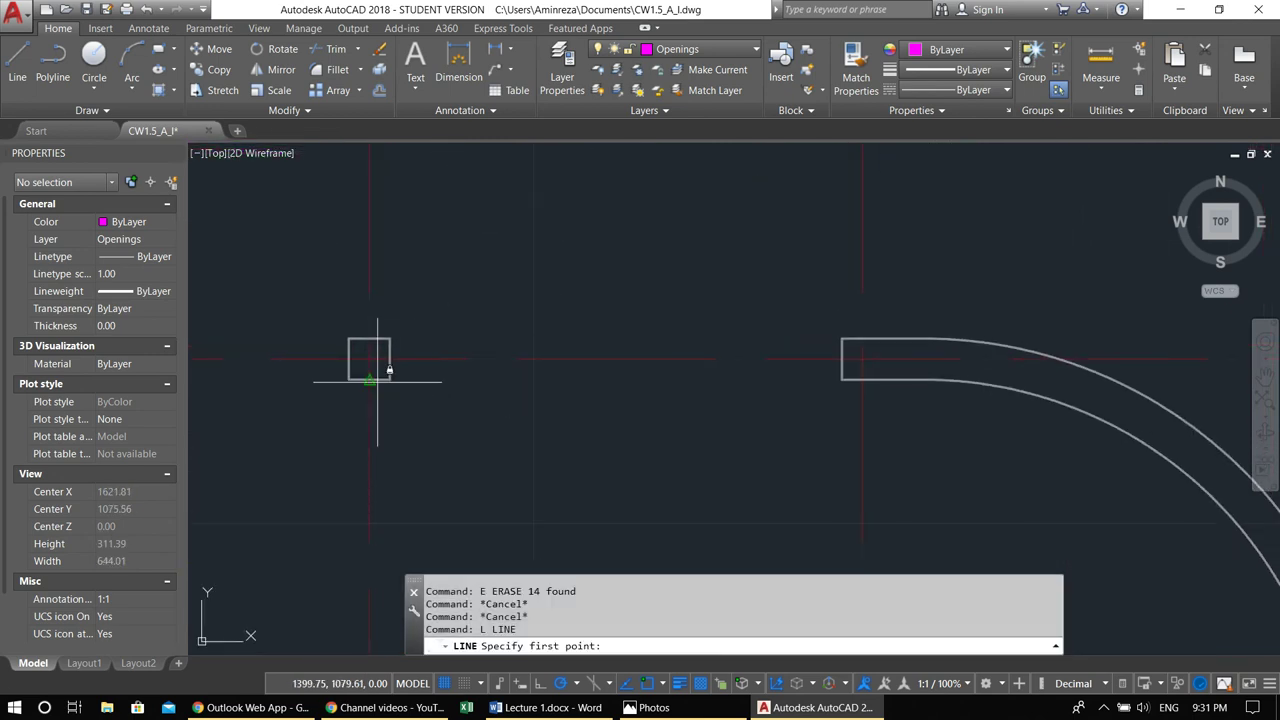
click(390, 378)
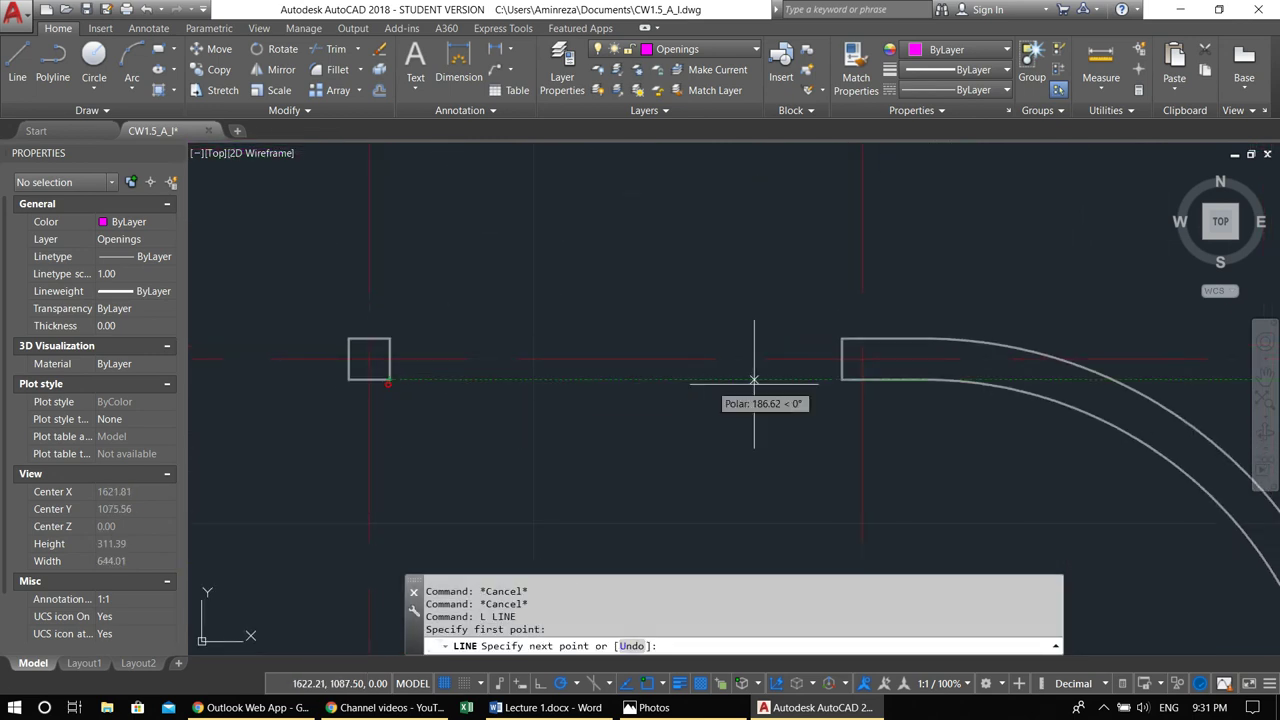
click(842, 338)
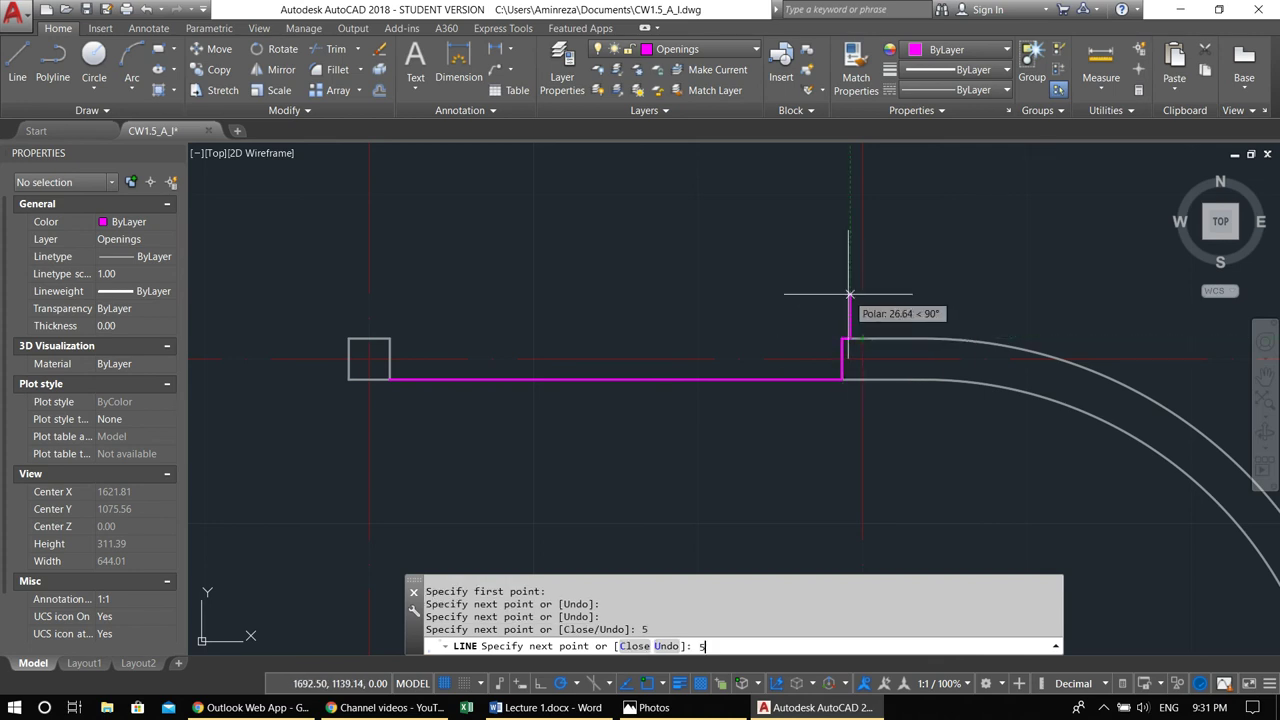
Continue the outline with 5-unit lips at both ends and a long outer edge, closing it down the column's right side
text(5)
key(Return)
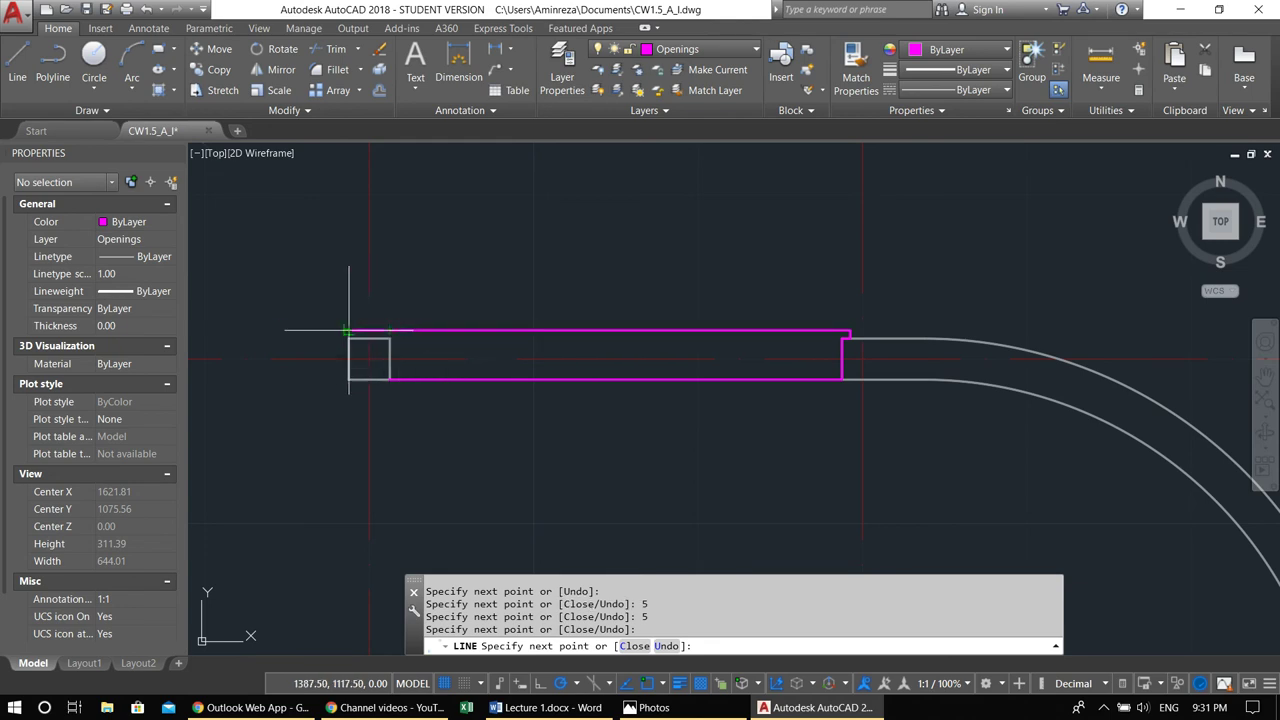
scroll(345, 330, up, 4)
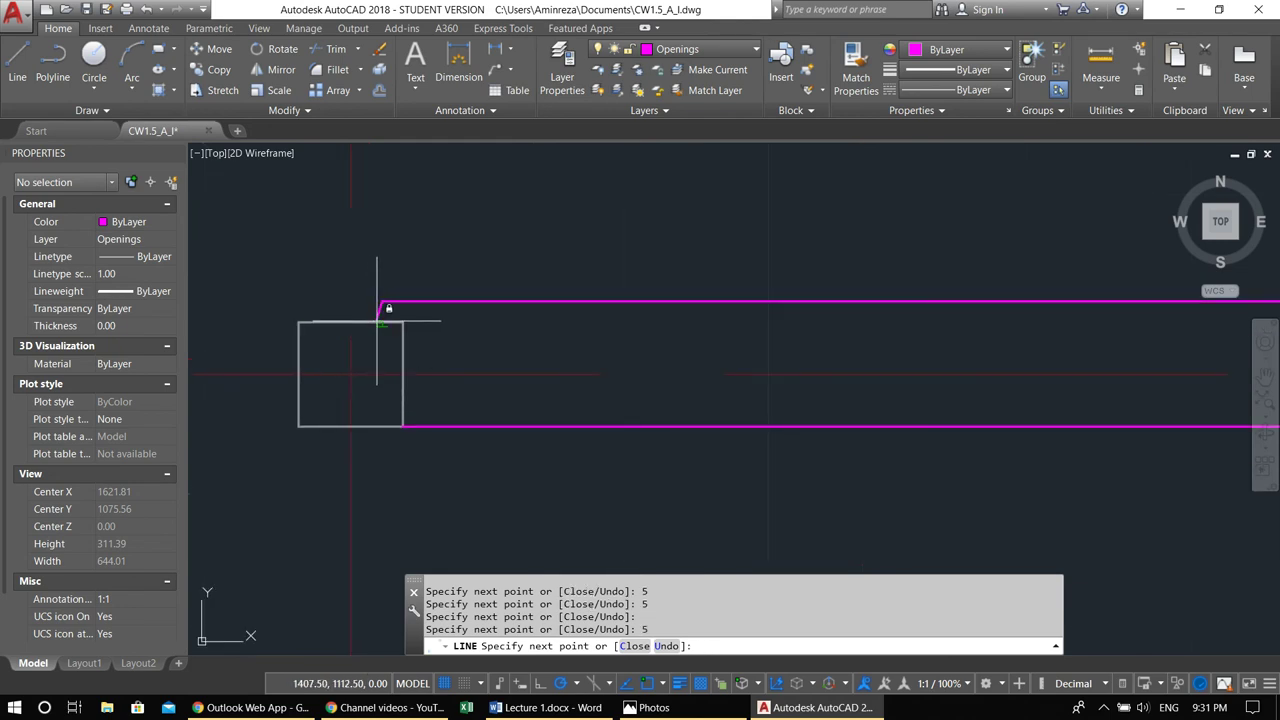
scroll(402, 426, down, 4)
key(Escape)
key(Escape)
Offset the wide window's bottom line upward twice at a distance of 5
text(o)
key(Return)
text(5)
key(Return)
click(586, 422)
click(584, 412)
click(584, 413)
click(584, 404)
key(Escape)
key(Escape)
Offset the wide window's left jamb line inward twice at a distance of 5
scroll(290, 438, up, 6)
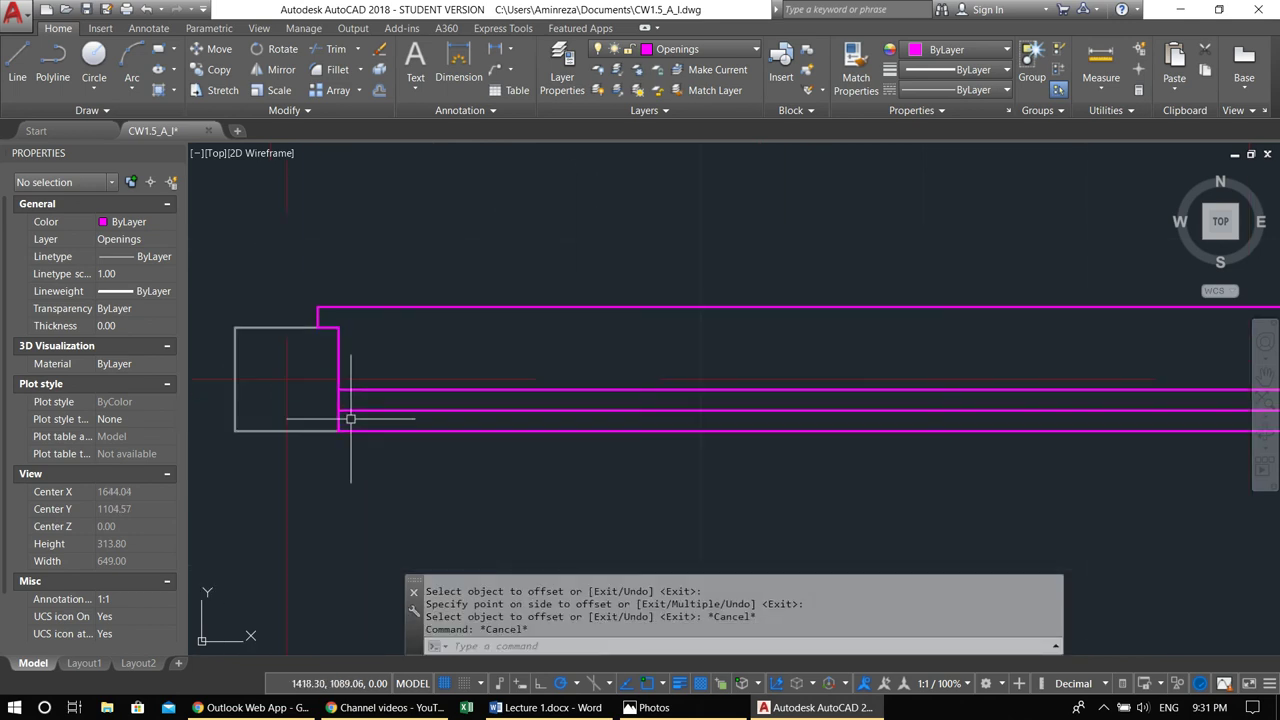
text(o)
key(Return)
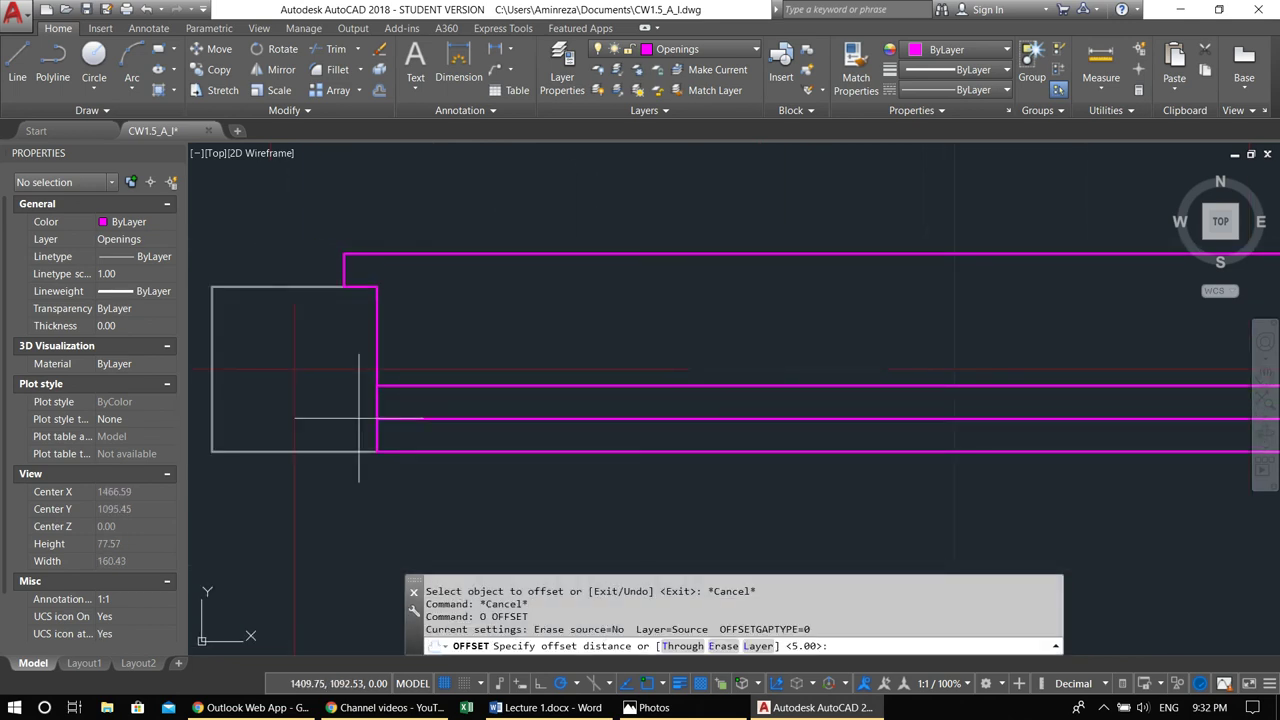
key(Return)
click(373, 407)
click(463, 404)
click(409, 404)
click(451, 406)
key(Escape)
Trim the two left offset verticals above the upper of the offset horizontal lines
middle_drag(451, 406, 437, 404)
text(tr)
key(Return)
click(449, 383)
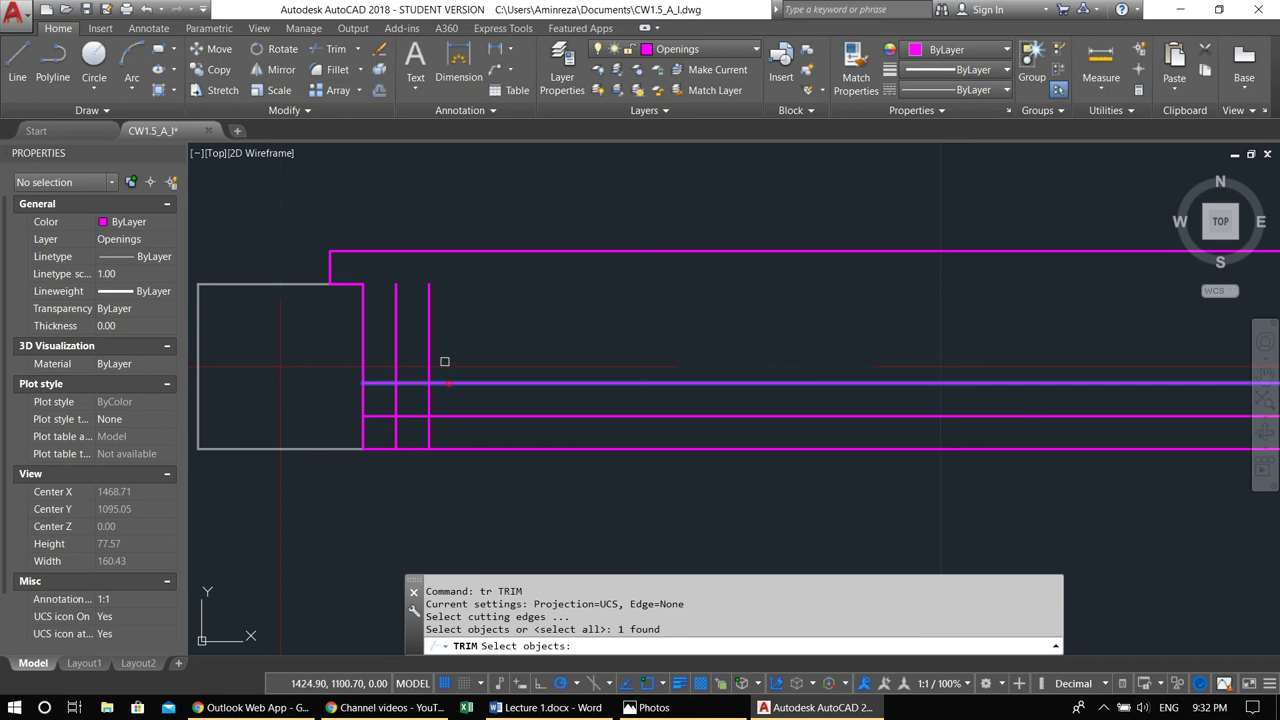
key(Return)
click(434, 342)
click(410, 327)
click(397, 321)
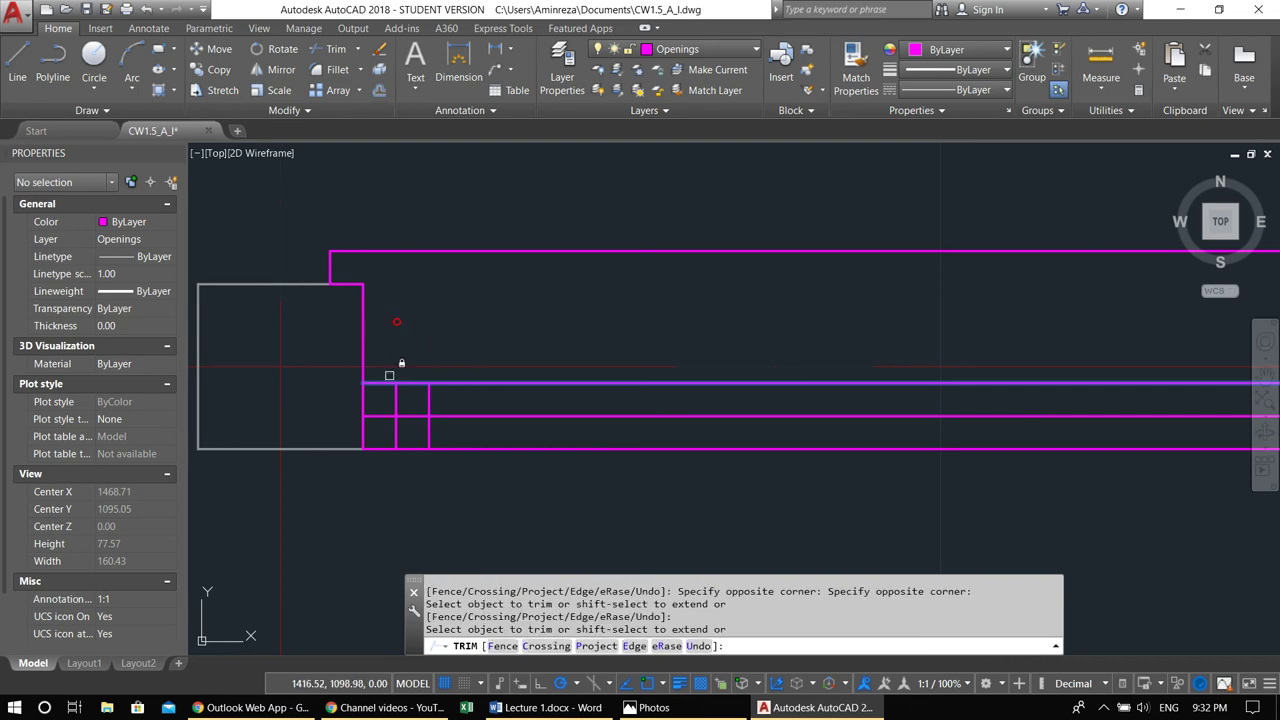
middle_drag(392, 364, 438, 340)
key(Escape)
key(Escape)
At the left jamb, trim the middle line back to the first offset vertical and the second vertical above the middle line
scroll(432, 399, up, 2)
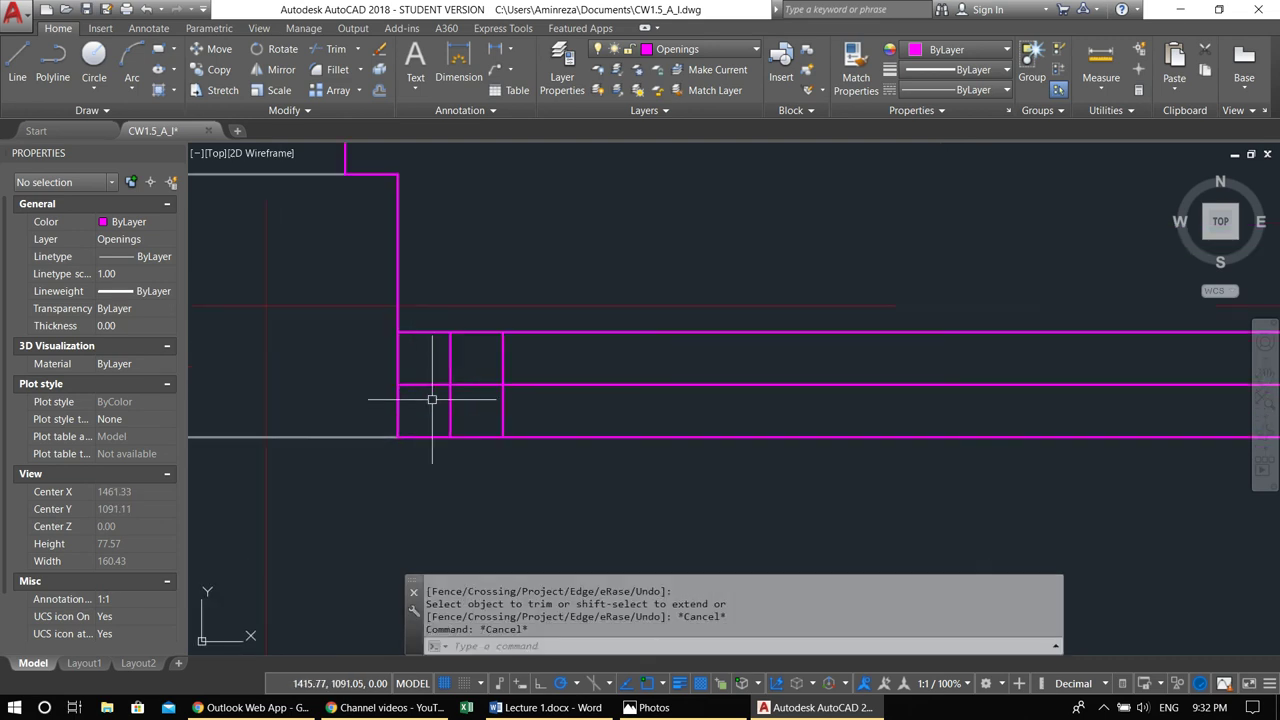
key(Escape)
key(Escape)
text(tr)
key(Return)
key(Return)
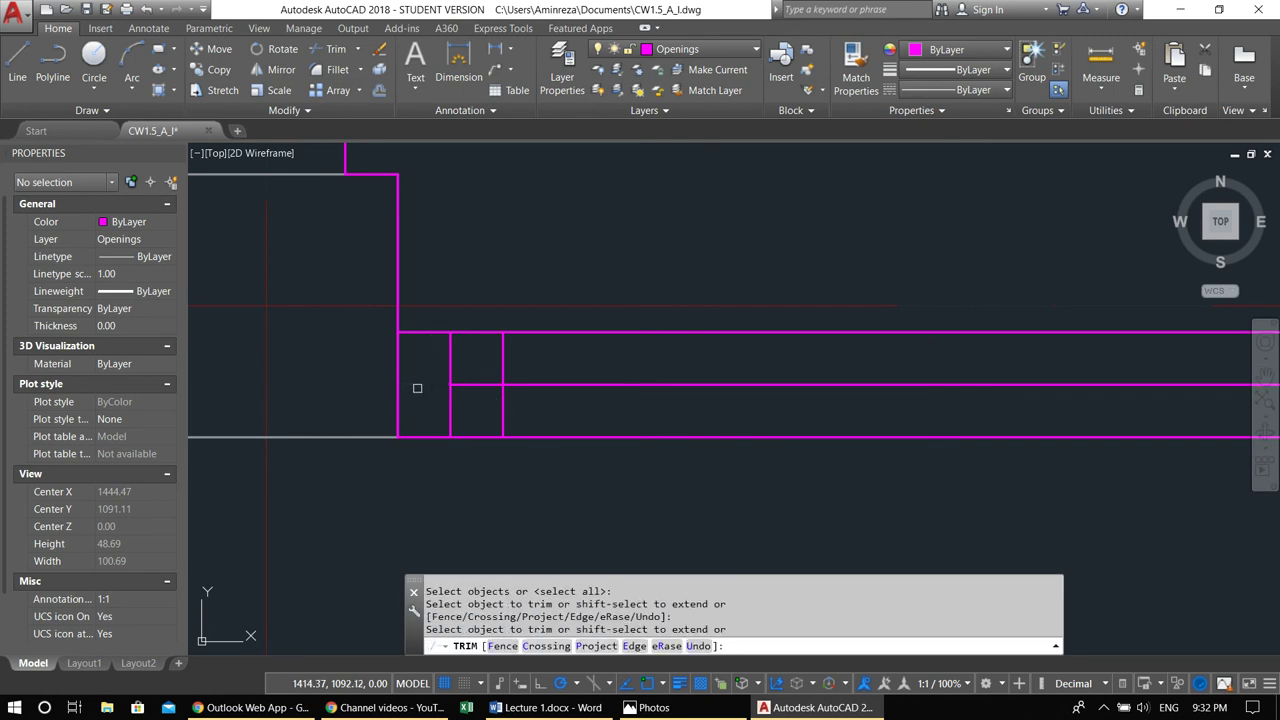
click(499, 365)
scroll(509, 372, down, 2)
middle_drag(549, 381, 489, 382)
key(Escape)
key(Escape)
Offset the wide window's right jamb line inward twice at a distance of 5
scroll(489, 383, down, 6)
middle_drag(612, 411, 487, 398)
scroll(837, 381, up, 2)
scroll(729, 358, up, 6)
text(o)
key(Return)
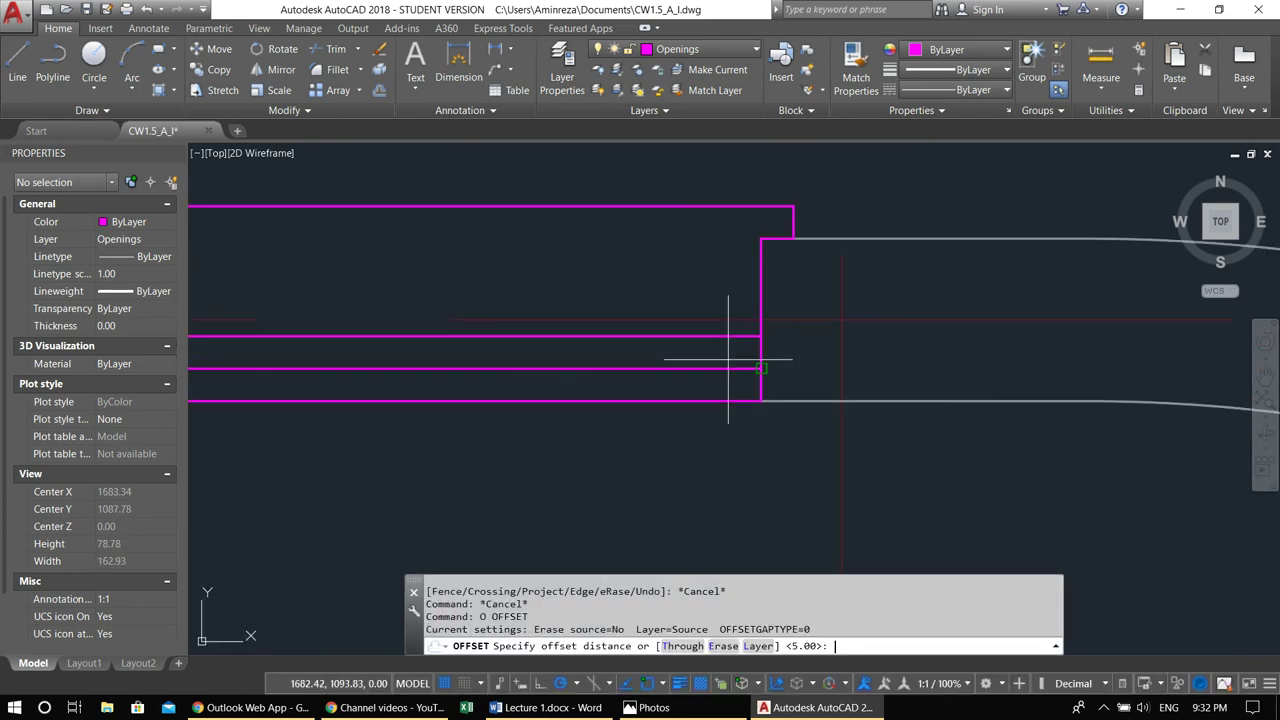
key(Return)
click(762, 352)
click(740, 352)
click(727, 350)
click(666, 357)
key(Escape)
key(Escape)
Trim the two right offset verticals above the upper of the offset horizontal lines
middle_drag(722, 370, 697, 377)
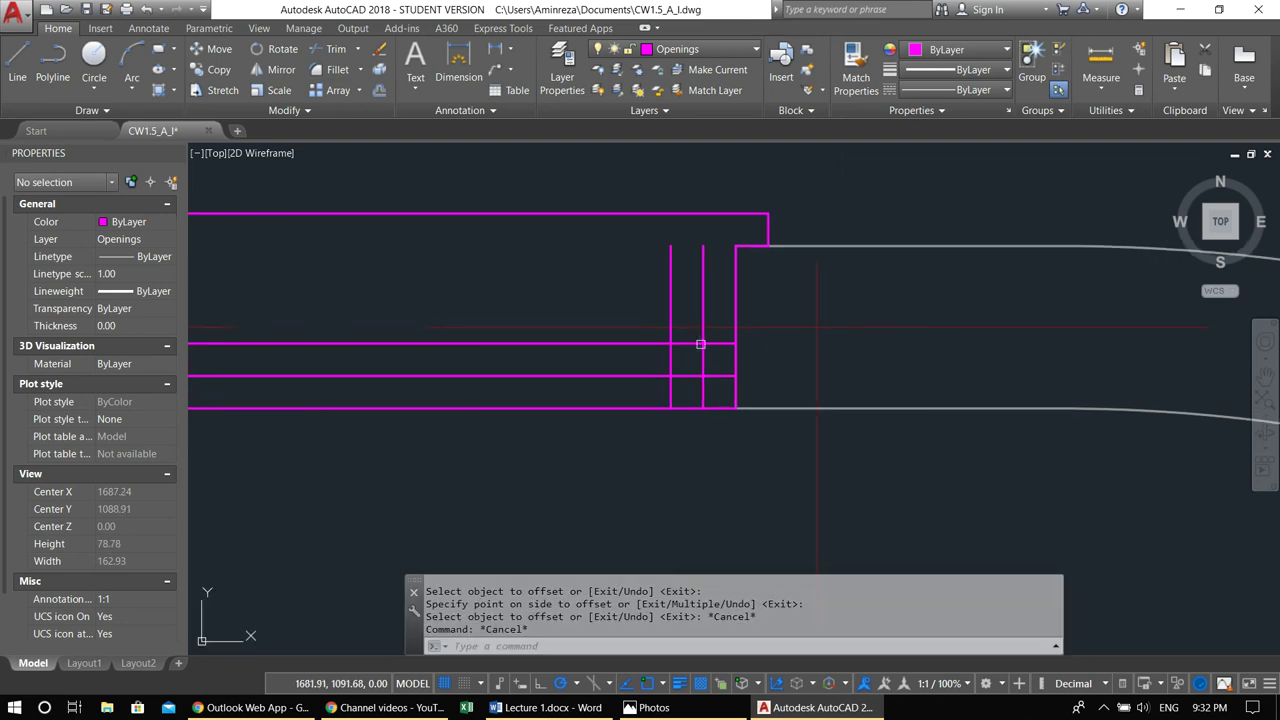
text(tr)
key(Return)
click(711, 342)
key(Return)
click(716, 313)
click(655, 290)
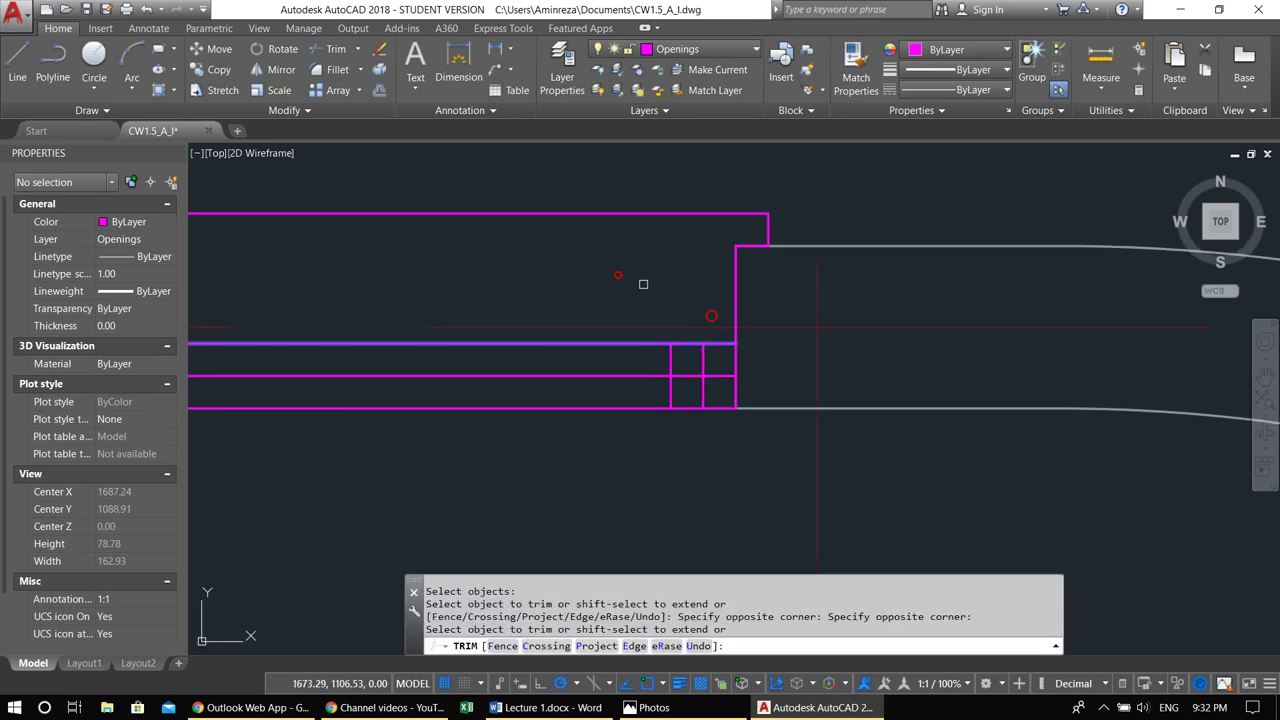
key(Escape)
key(Escape)
At the right jamb, trim the middle line back to the first offset vertical and the second vertical below the middle line
key(Escape)
key(Escape)
text(tr)
key(space)
key(space)
click(702, 369)
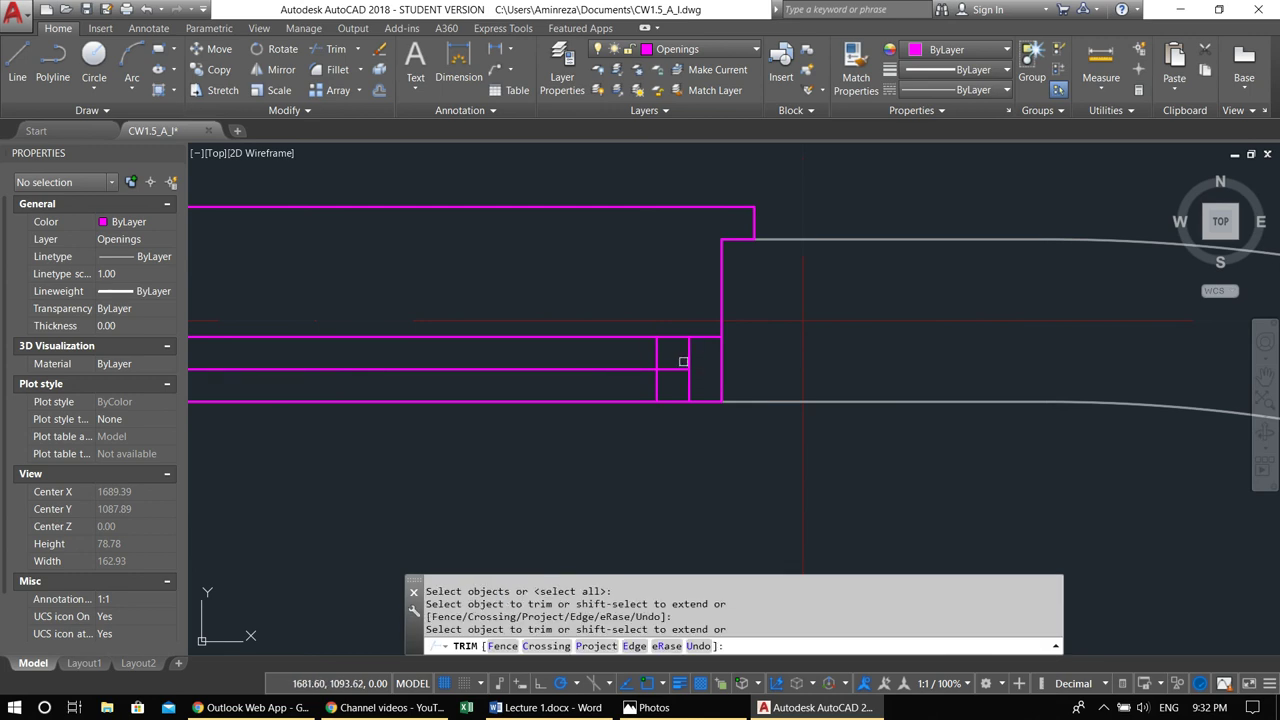
click(655, 393)
scroll(655, 393, down, 2)
middle_drag(593, 390, 924, 397)
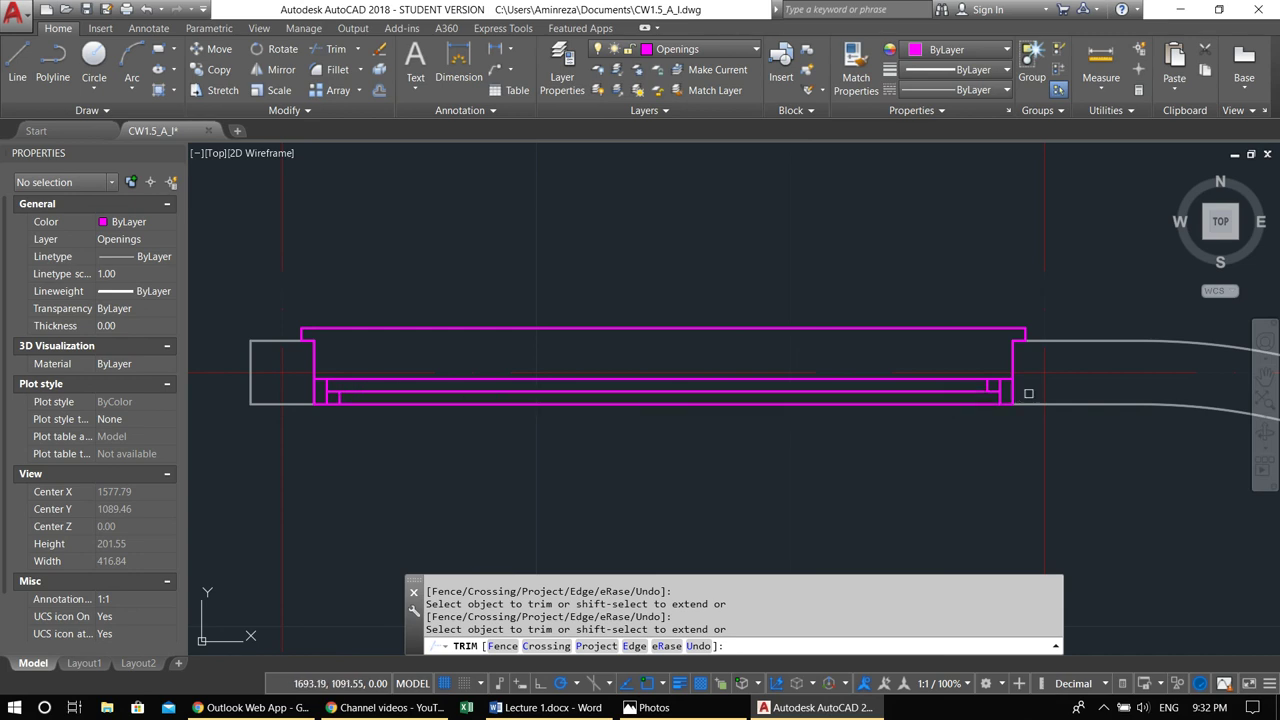
click(987, 388)
key(Escape)
key(Escape)
Draw a vertical line from the midpoint of the sash's upper line down to the wide window's bottom line
scroll(650, 400, down, 6)
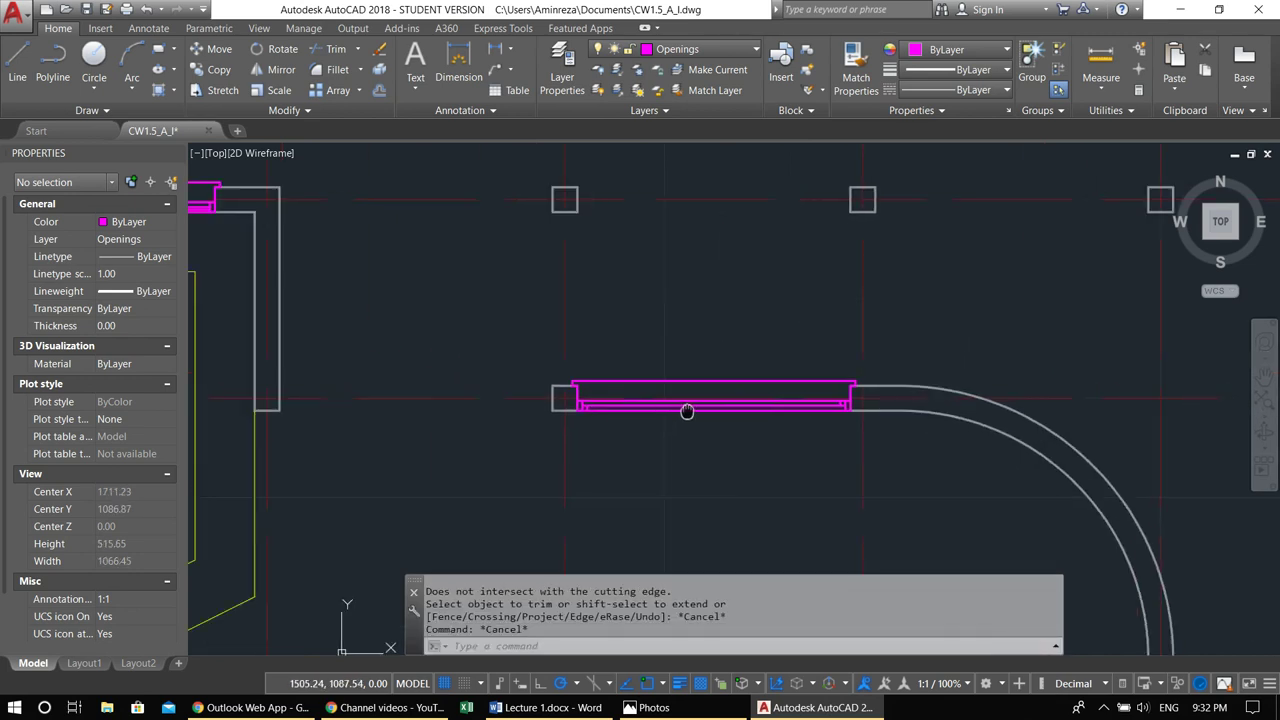
scroll(394, 337, up, 3)
scroll(912, 433, up, 5)
key(Escape)
key(Escape)
scroll(794, 429, up, 1)
text(L)
key(Return)
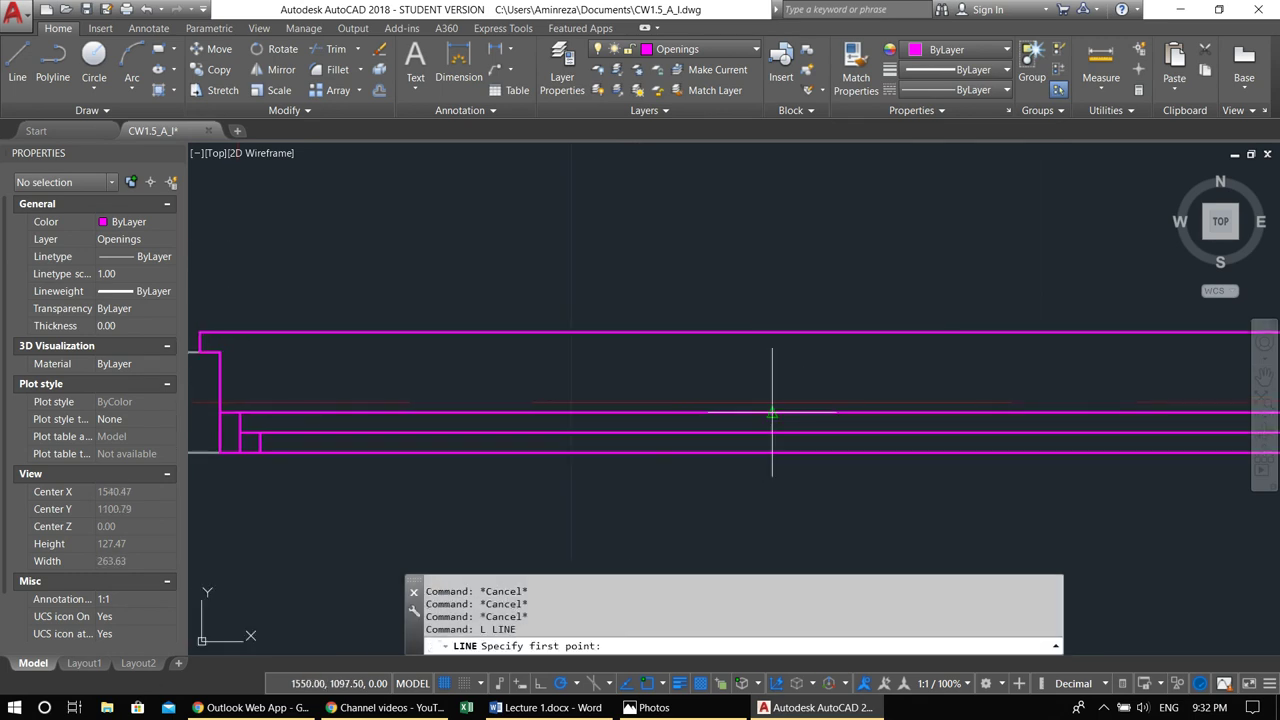
click(772, 412)
click(772, 452)
key(Escape)
Offset the central vertical line by 2.5 to both sides
middle_drag(783, 487, 738, 493)
text(O)
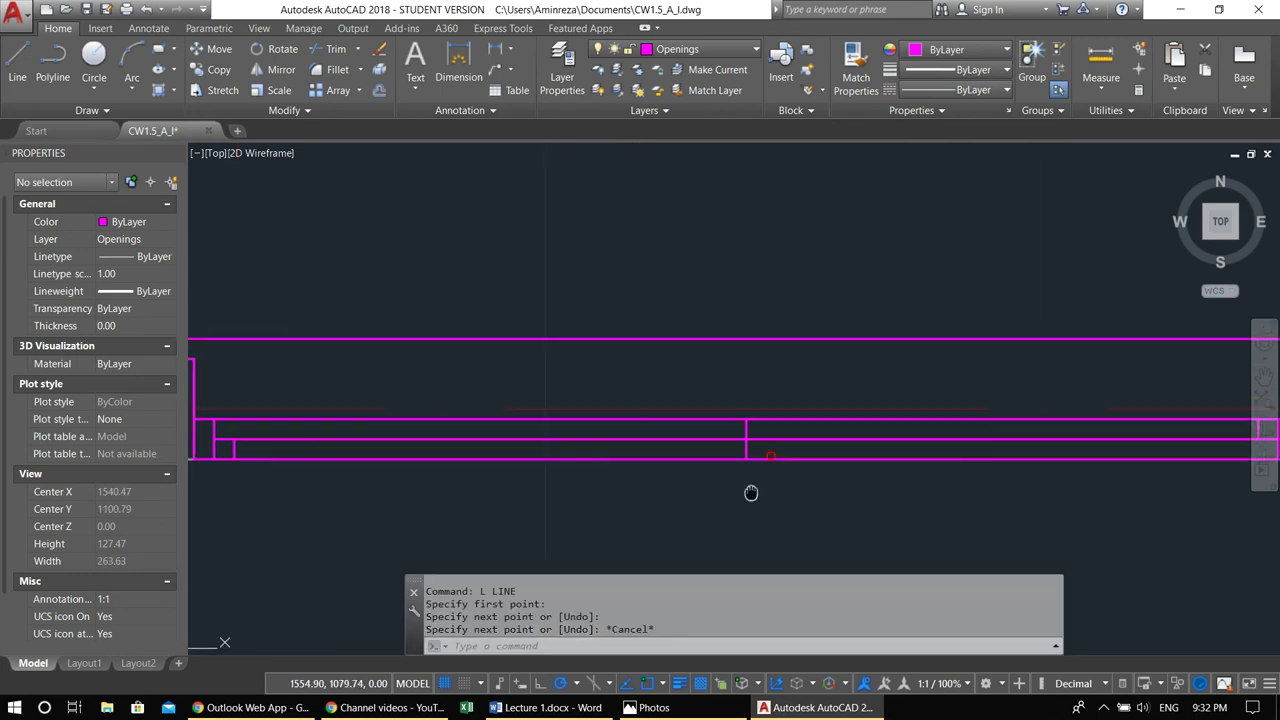
key(Return)
text(2.5)
key(Return)
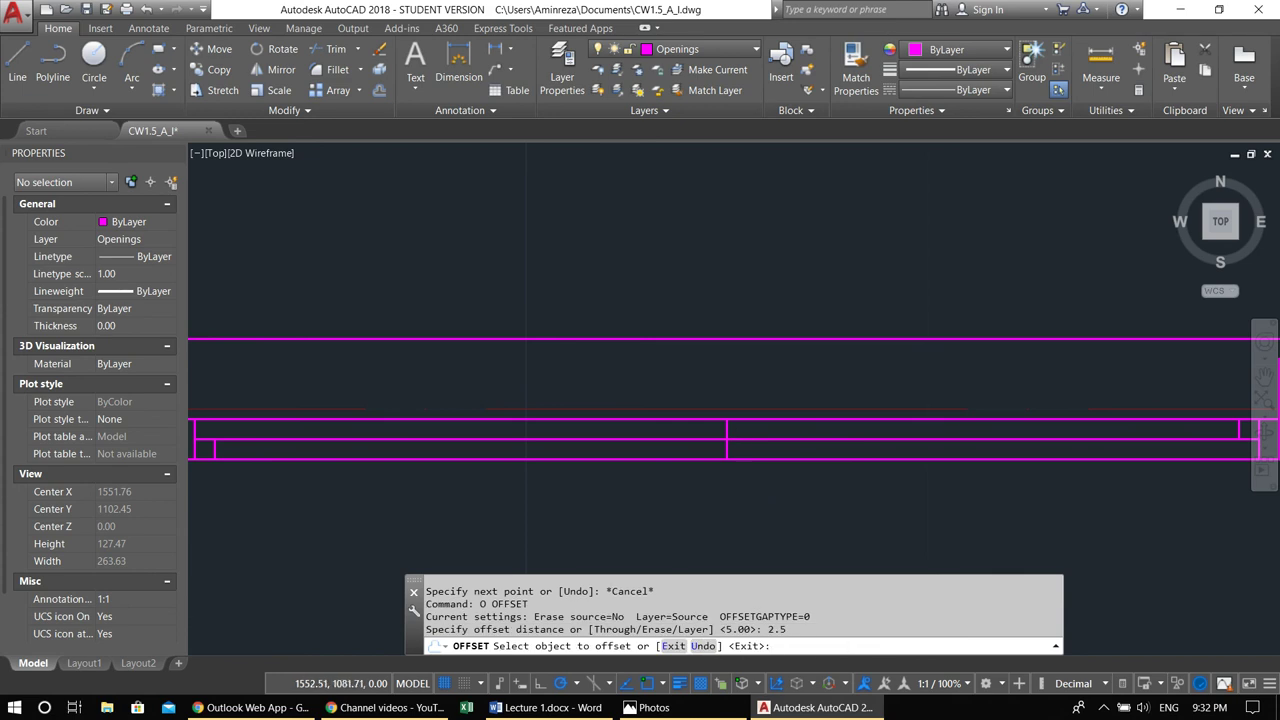
scroll(736, 483, up, 2)
click(719, 432)
click(744, 430)
click(720, 432)
click(687, 433)
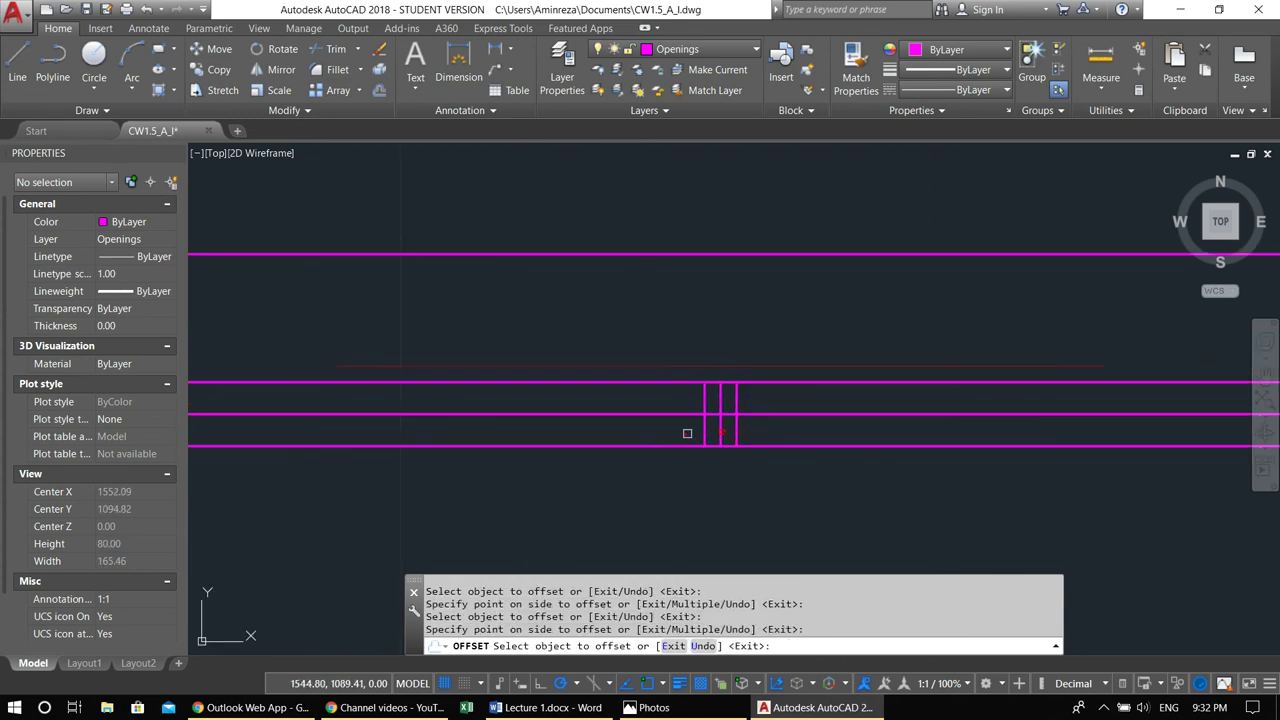
key(Escape)
Erase the original vertical line between the two central offset lines
click(720, 440)
text(e)
key(Return)
scroll(702, 453, down, 2)
scroll(701, 453, down, 3)
middle_drag(703, 450, 694, 447)
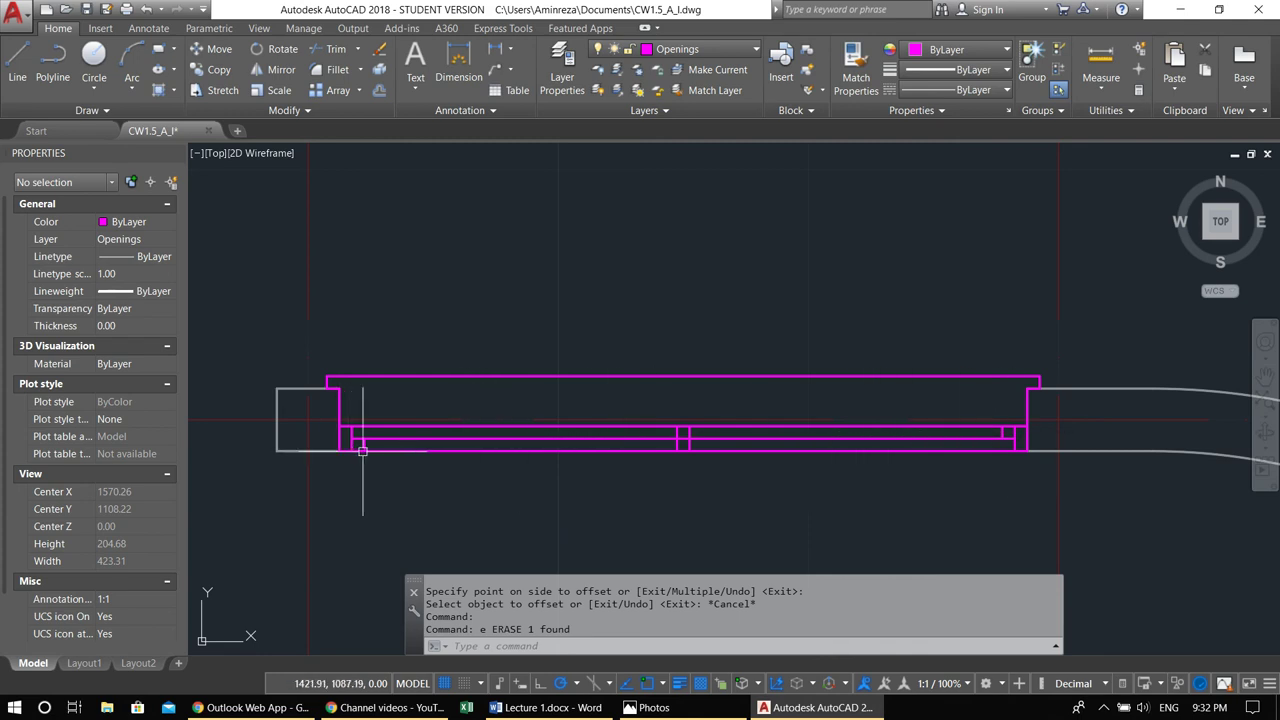
Copy the wide window into the neighbouring bay between the straight corner wall and the square column, using the lower jamb corner as base point
scroll(988, 443, down, 2)
middle_drag(984, 447, 830, 418)
key(Escape)
key(Escape)
click(418, 329)
key(Escape)
click(402, 265)
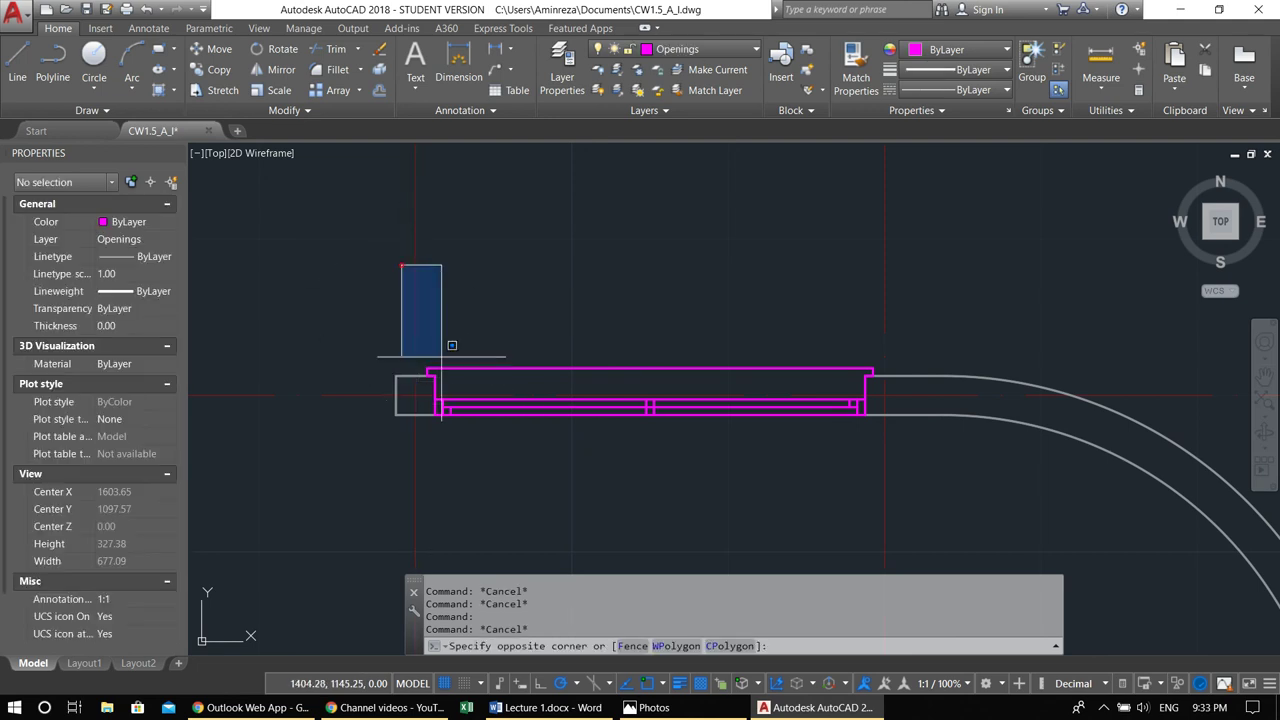
click(901, 464)
scroll(503, 439, down, 1)
middle_drag(503, 439, 746, 440)
scroll(732, 446, up, 1)
text(c)
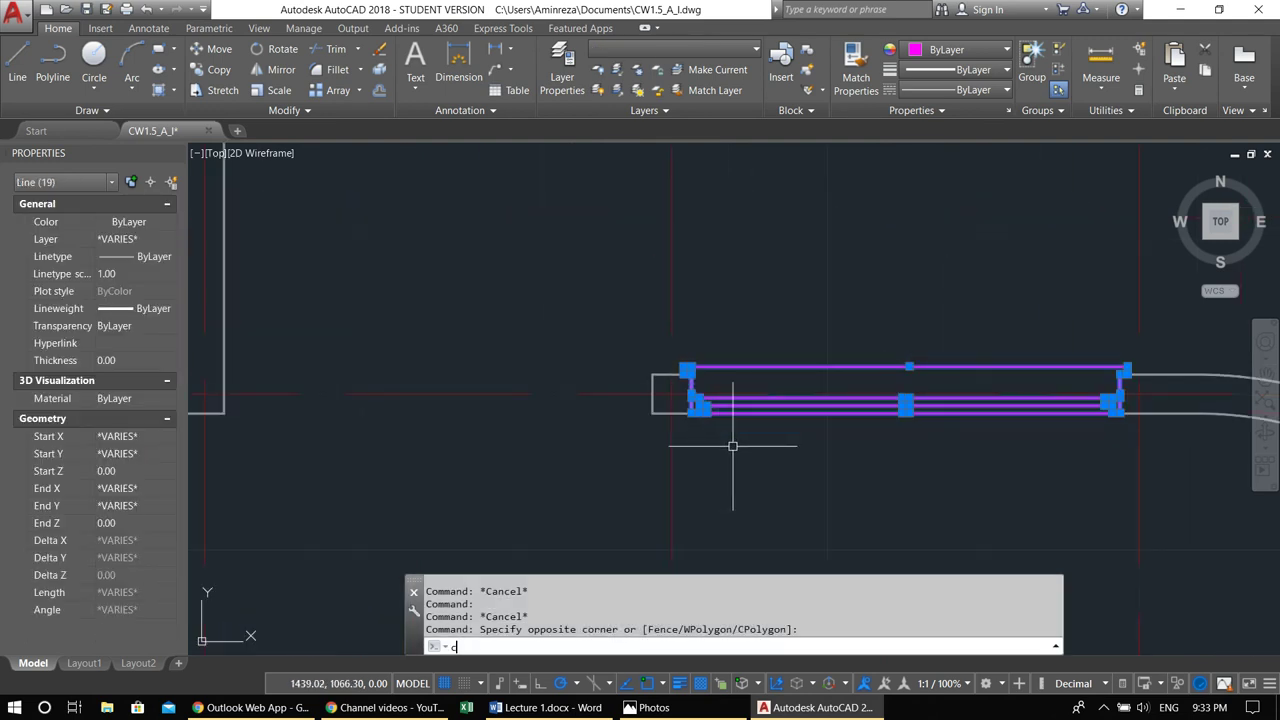
text(o)
key(Return)
scroll(1100, 430, up, 3)
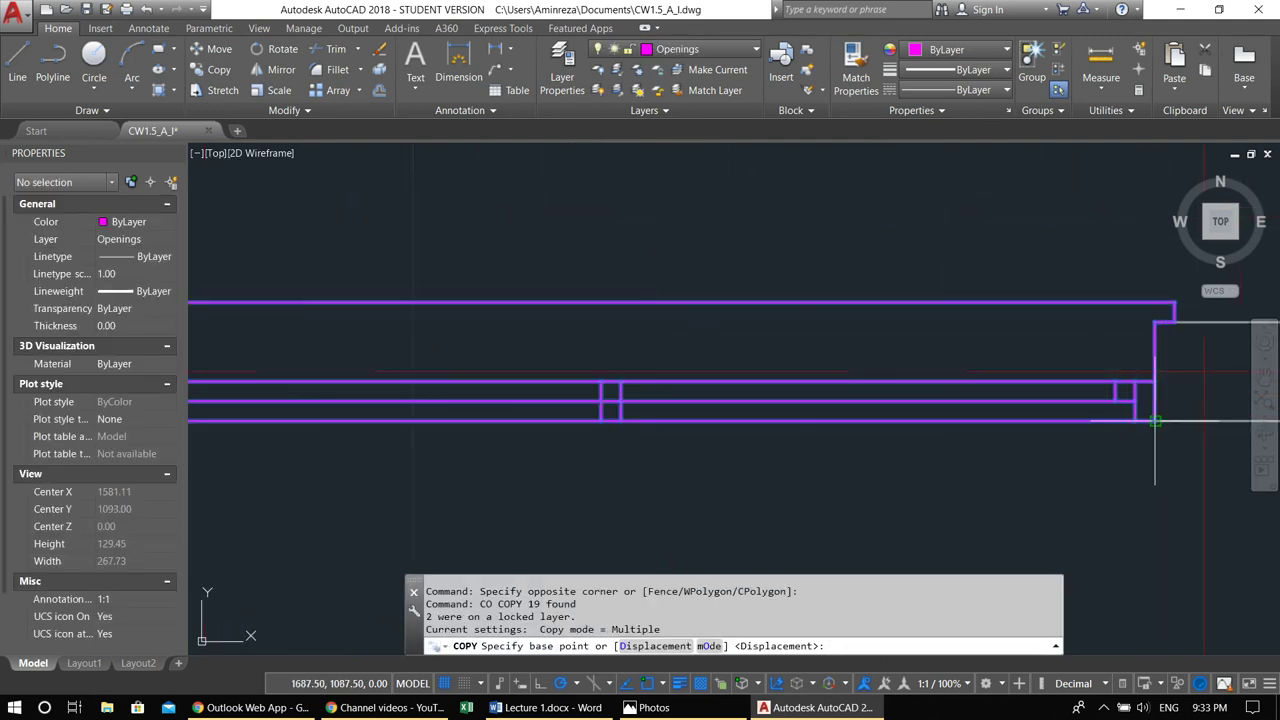
click(1155, 421)
scroll(620, 434, down, 1)
middle_drag(620, 434, 1156, 428)
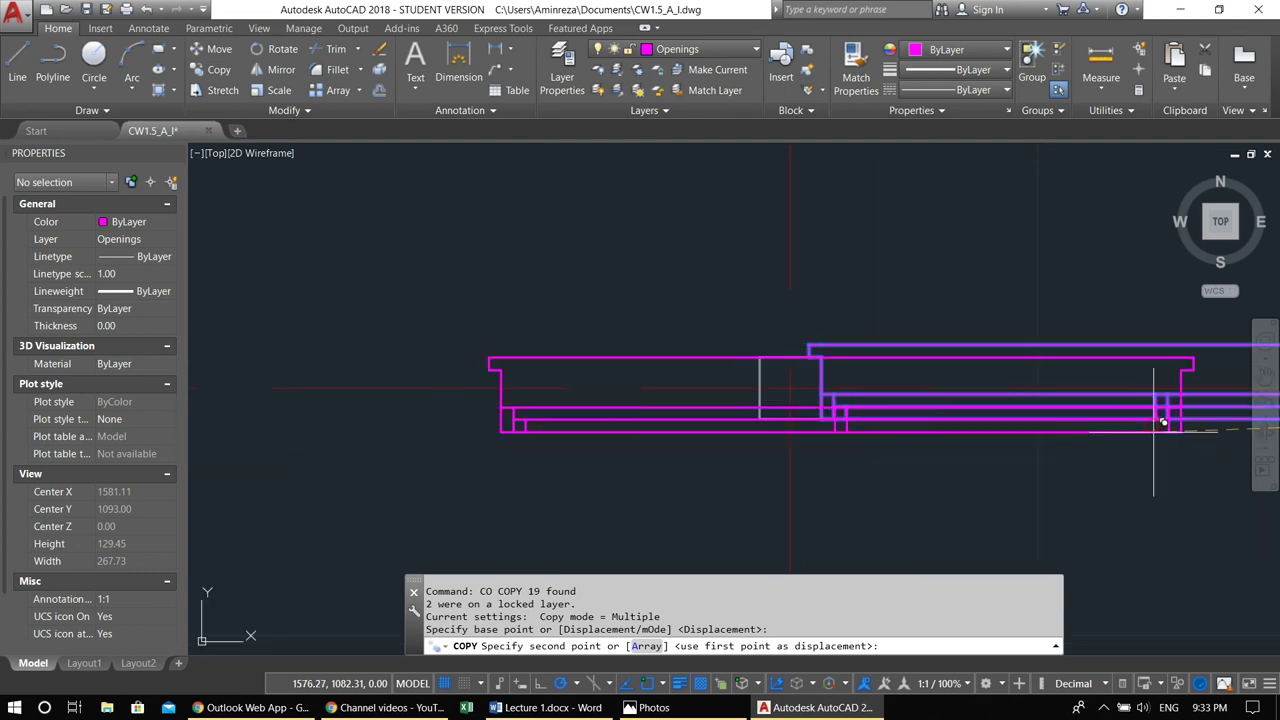
click(752, 418)
scroll(757, 423, down, 2)
key(Escape)
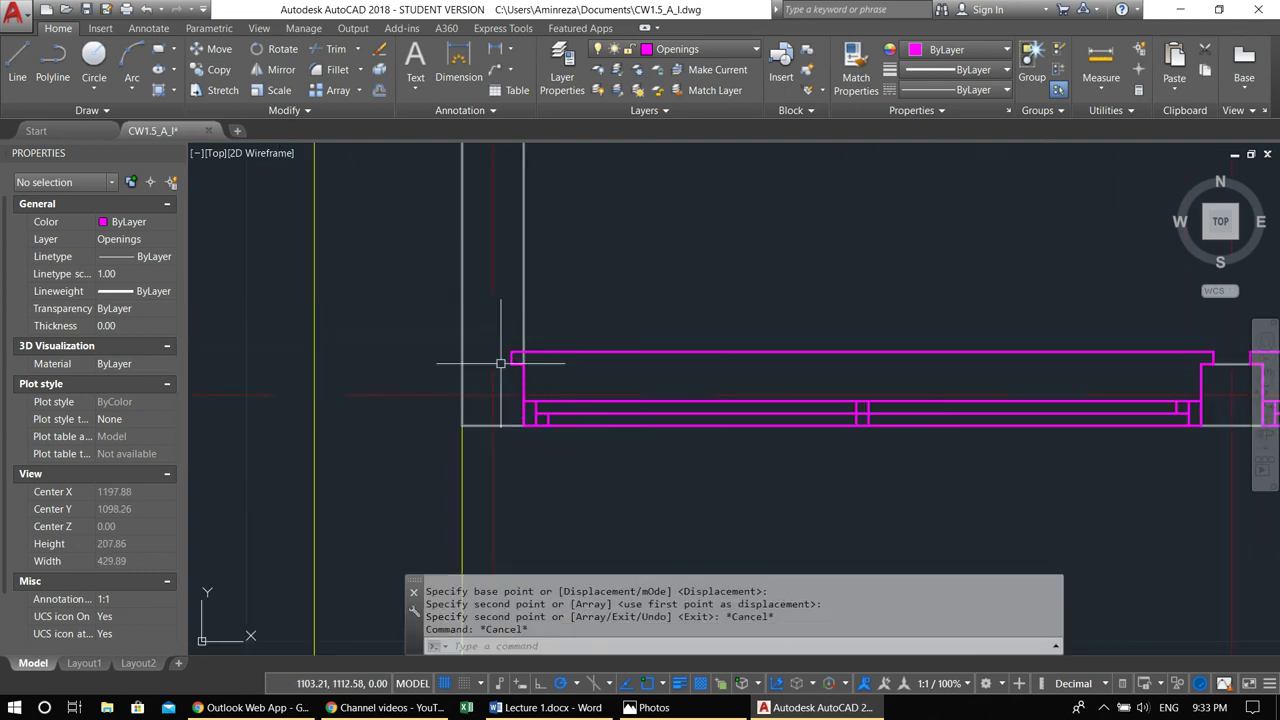
scroll(491, 343, up, 4)
text(tr)
key(Return)
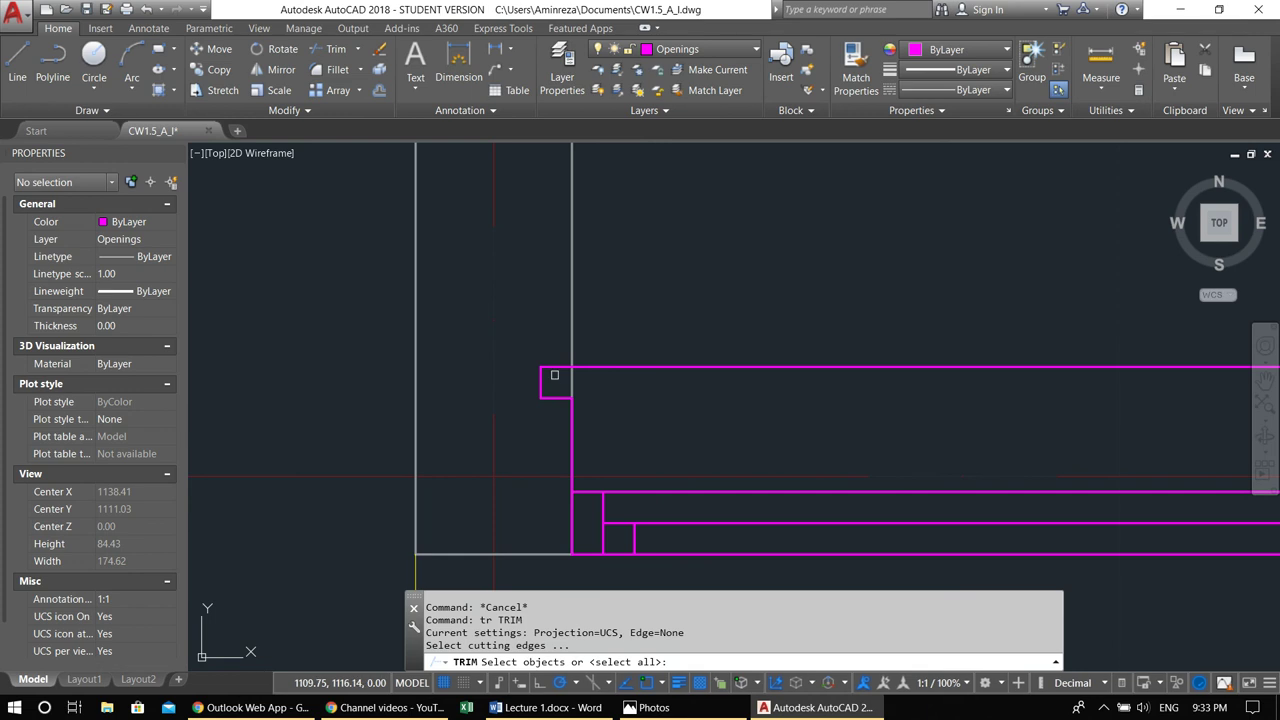
click(556, 367)
key(Escape)
key(Escape)
text(TR)
key(Return)
key(Return)
key(Escape)
Erase the copied window's three short ledge lines inside the corner wall and stretch the jamb line up to the window's top line
drag(543, 420, 534, 354)
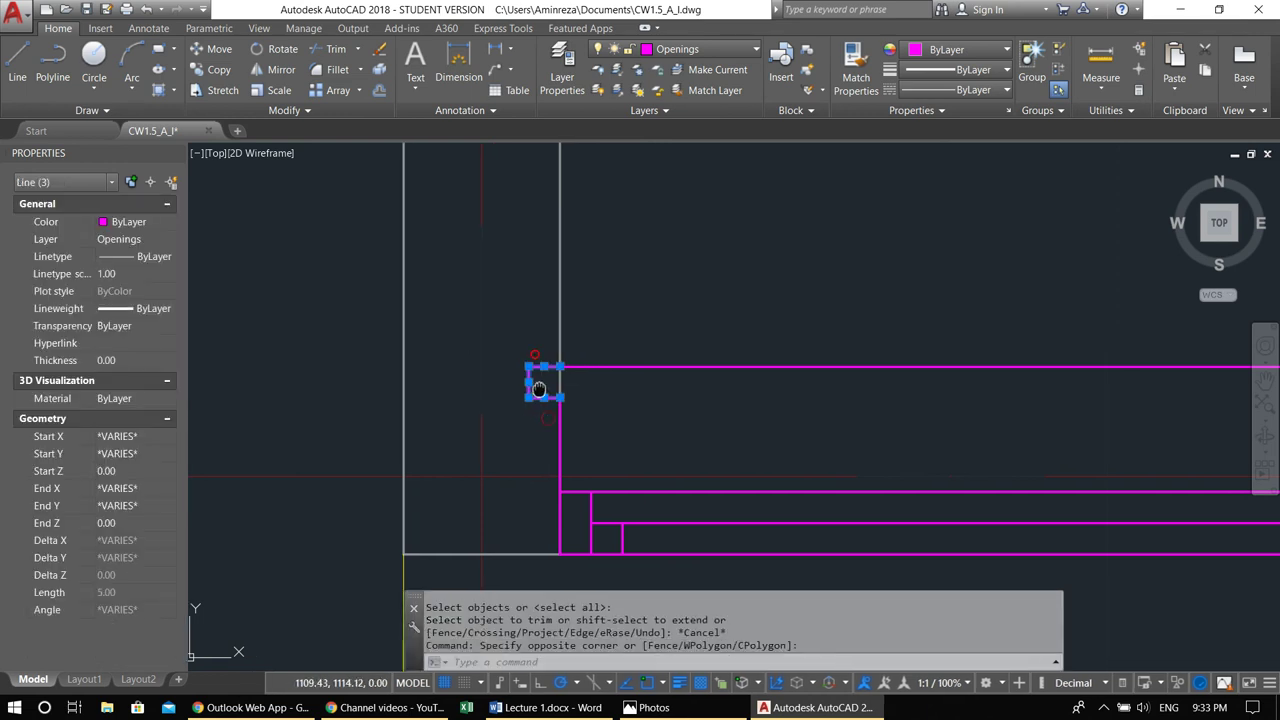
text(e)
key(Return)
click(560, 397)
click(560, 397)
key(Escape)
key(Escape)
Copy the wide window beside the curved wall to the empty area outside the plan, east of the gap below the curve
scroll(651, 437, down, 5)
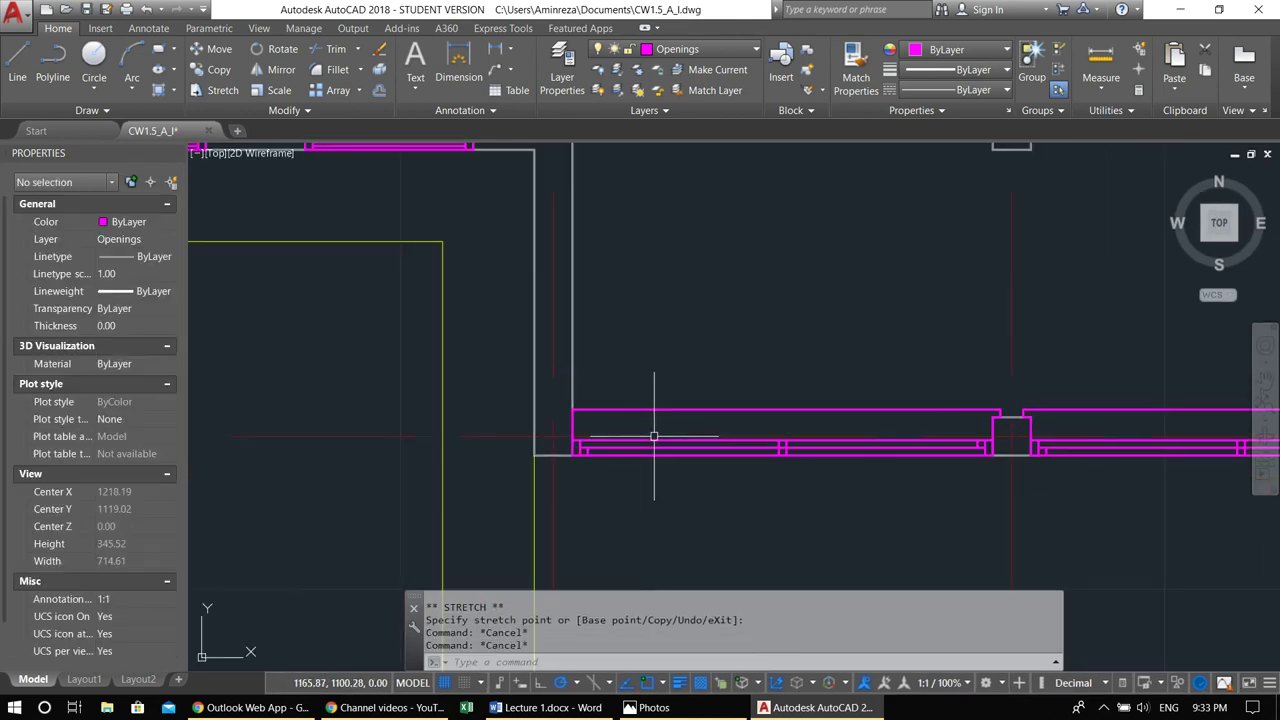
middle_drag(651, 397, 600, 362)
scroll(663, 385, down, 1)
scroll(800, 475, down, 1)
middle_drag(826, 498, 711, 400)
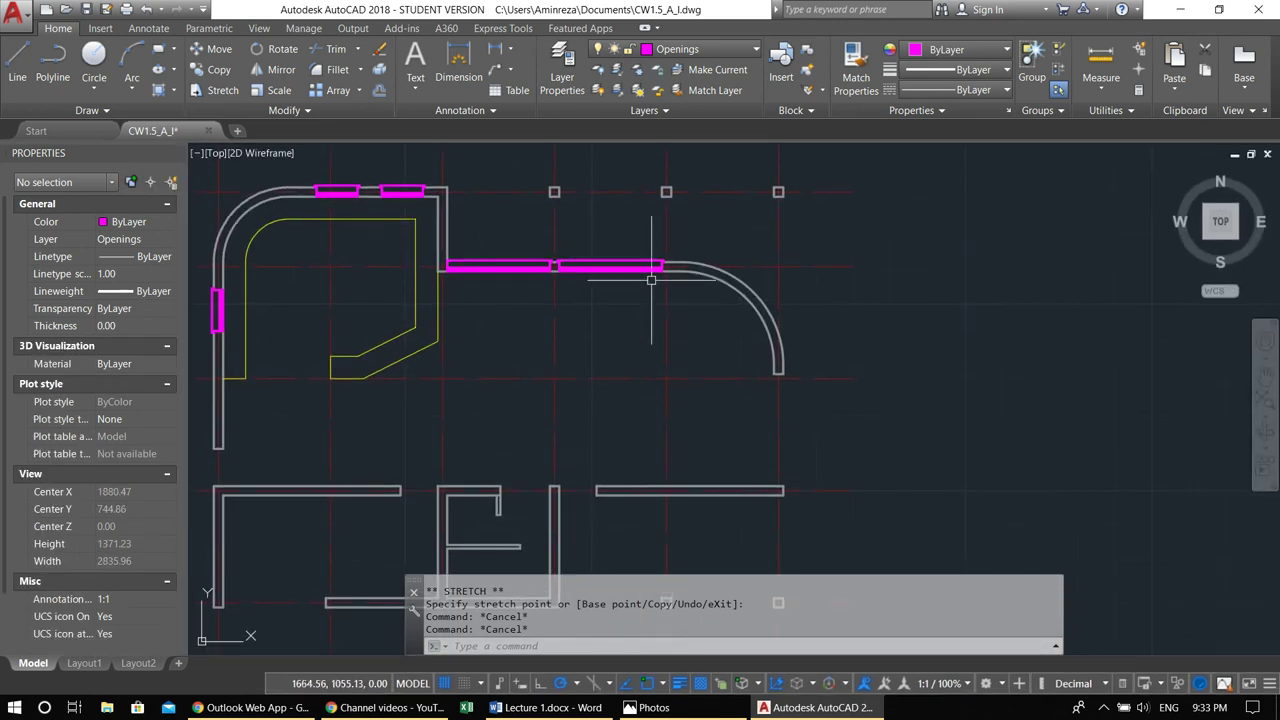
scroll(651, 277, up, 2)
scroll(506, 266, up, 2)
click(530, 304)
scroll(600, 407, down, 3)
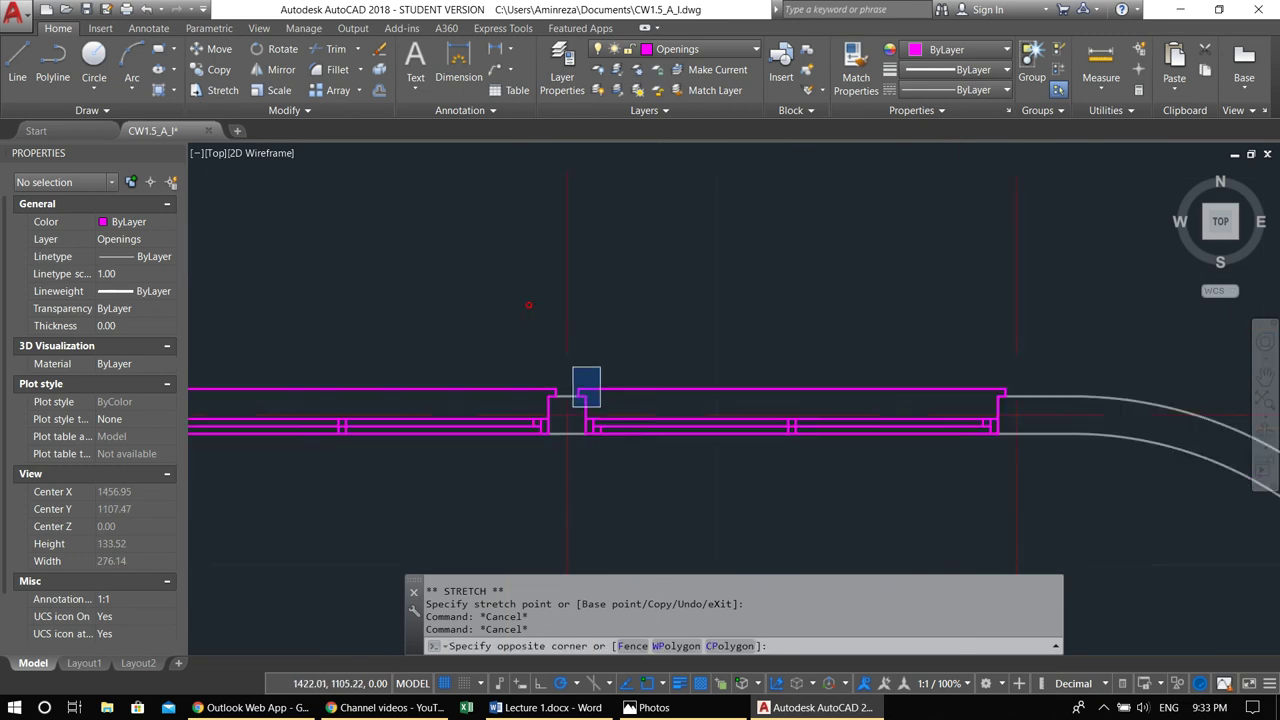
click(827, 458)
middle_drag(764, 466, 677, 426)
text(co)
key(Return)
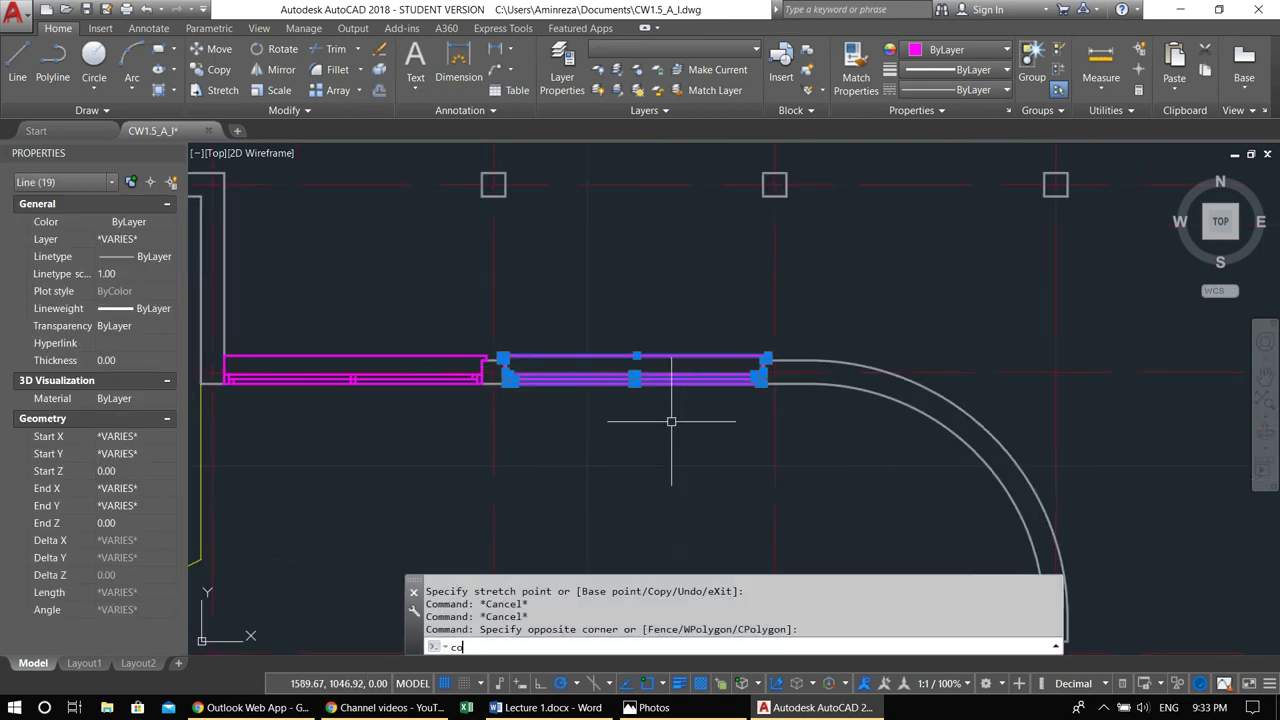
click(631, 426)
scroll(566, 260, down, 1)
middle_drag(725, 465, 385, 166)
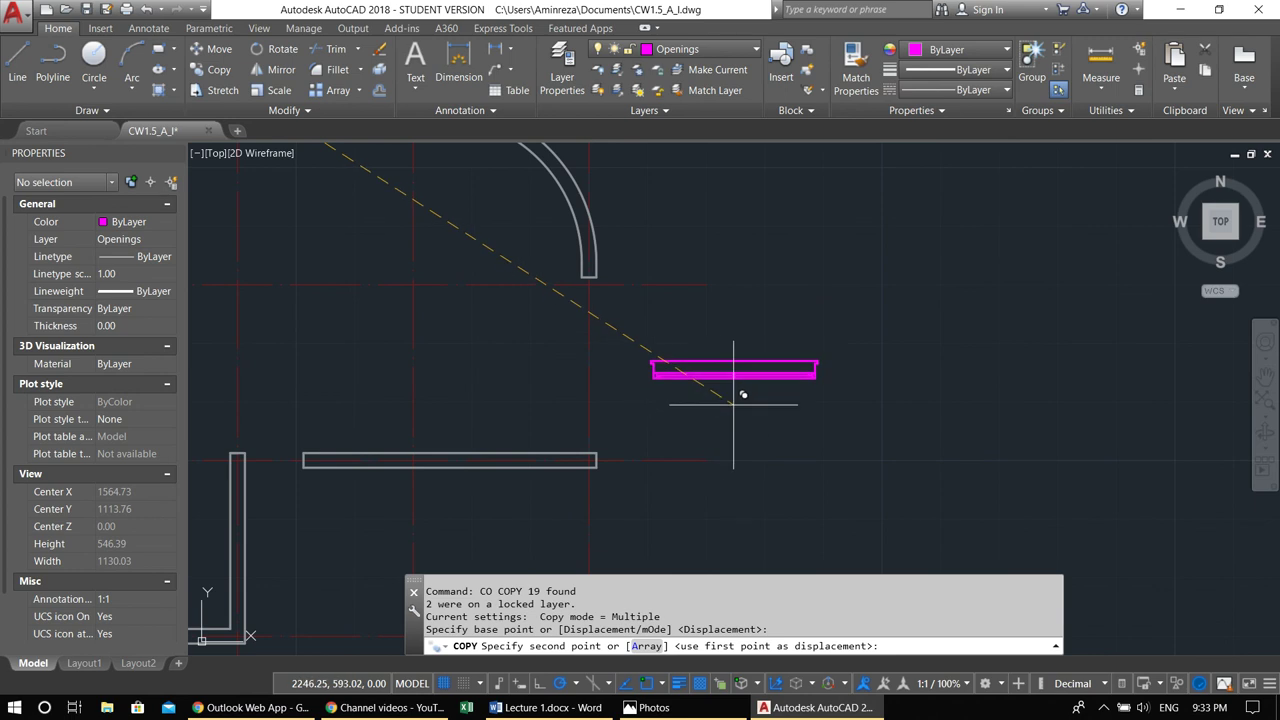
click(733, 402)
key(Escape)
Rotate the copied window by 270 degrees so it stands vertical with its ledge facing outward
click(641, 325)
click(846, 400)
middle_drag(788, 412, 823, 423)
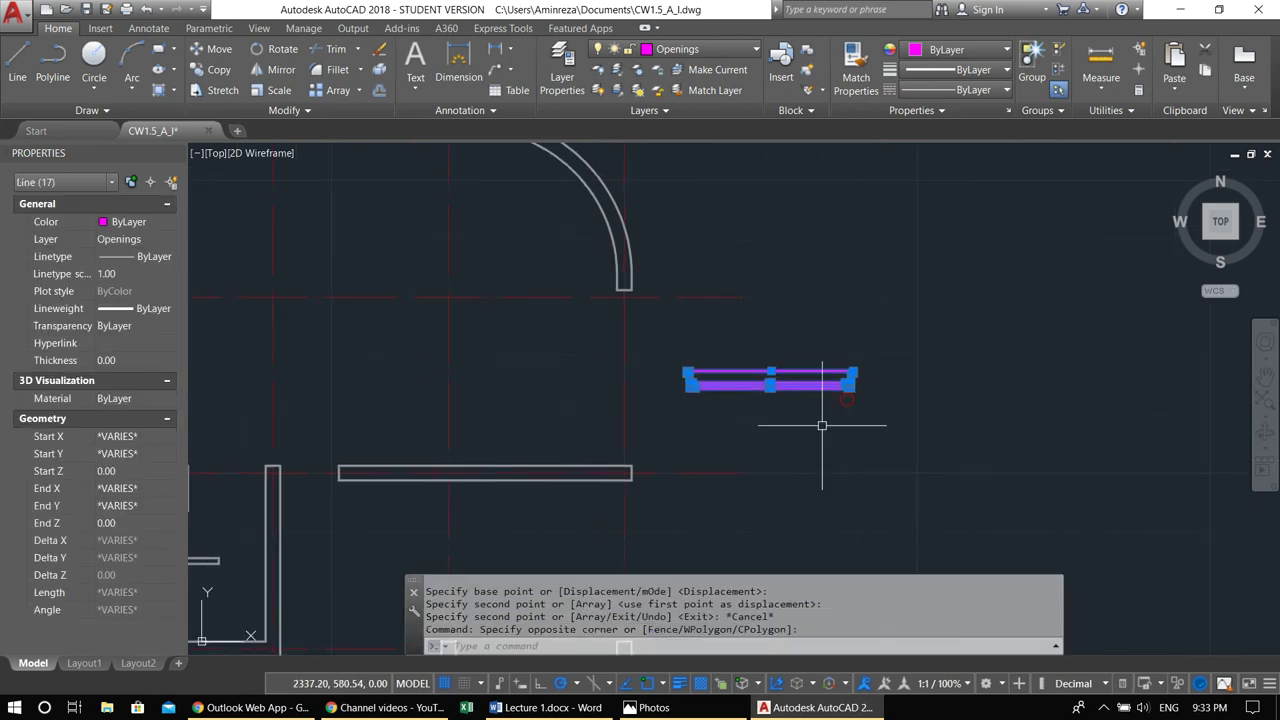
text(ro)
key(Return)
click(753, 410)
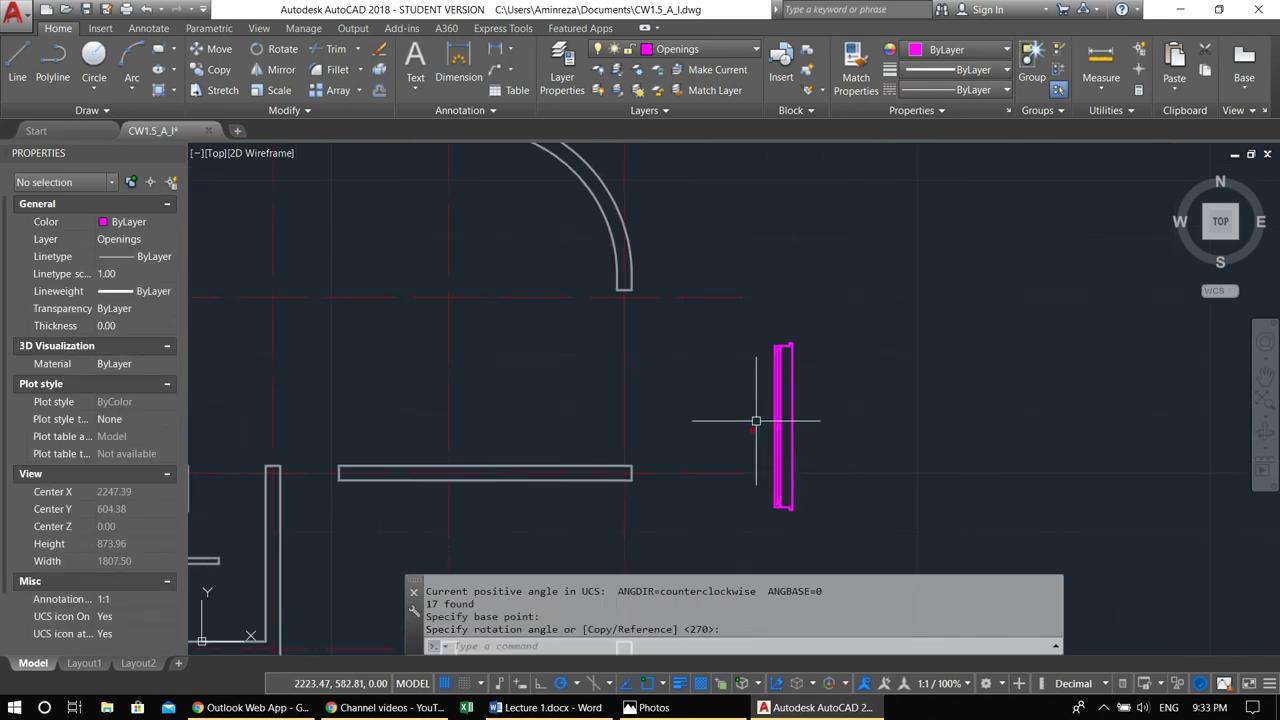
Move the vertical window by its upper outer jamb corner to the outer corner of the curved wall's lower end
click(745, 317)
click(749, 320)
click(866, 563)
middle_drag(772, 480, 857, 486)
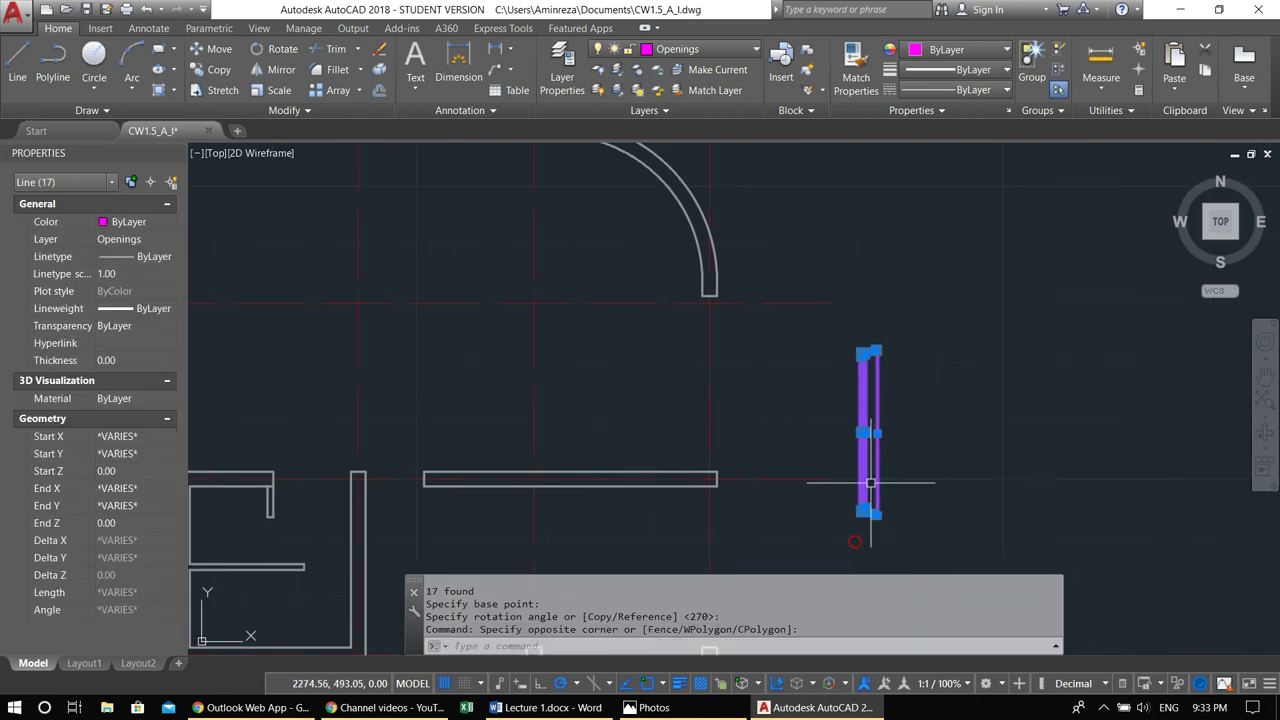
text(m)
key(Return)
scroll(850, 330, up, 4)
click(998, 462)
scroll(753, 362, down, 3)
middle_drag(700, 351, 778, 396)
scroll(706, 358, up, 3)
click(651, 315)
scroll(690, 373, down, 3)
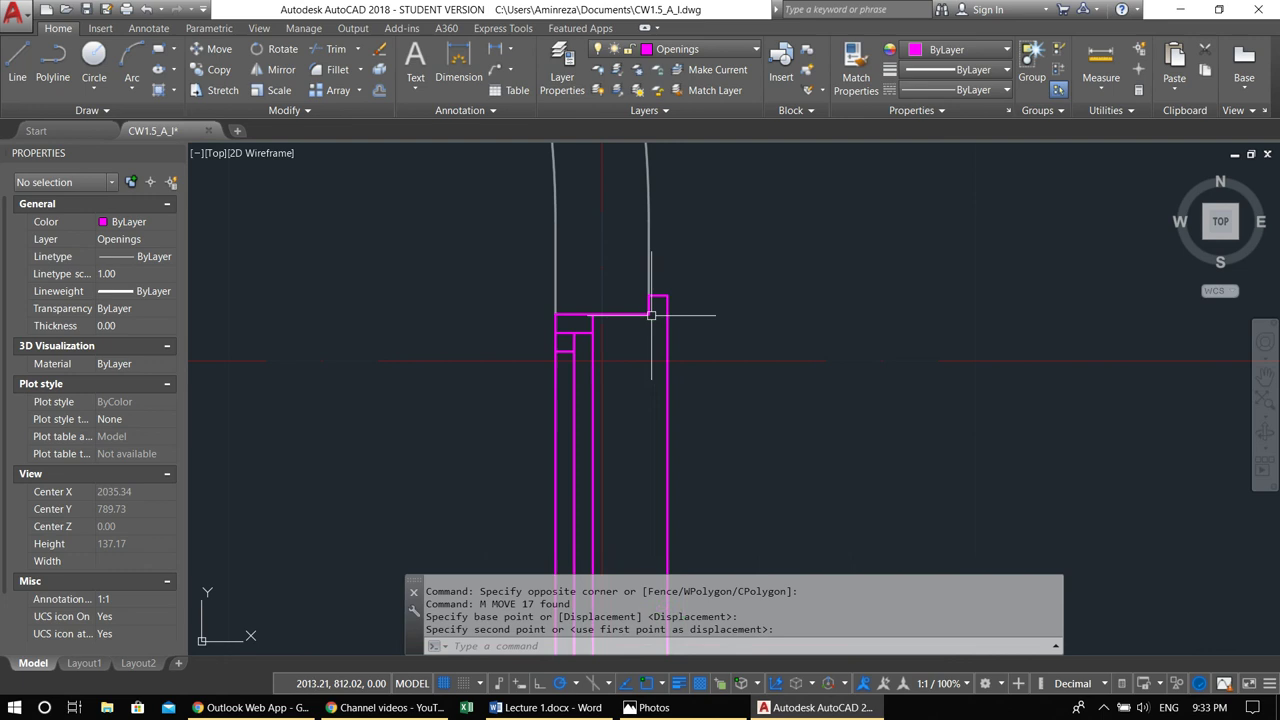
scroll(700, 391, down, 3)
scroll(745, 280, up, 1)
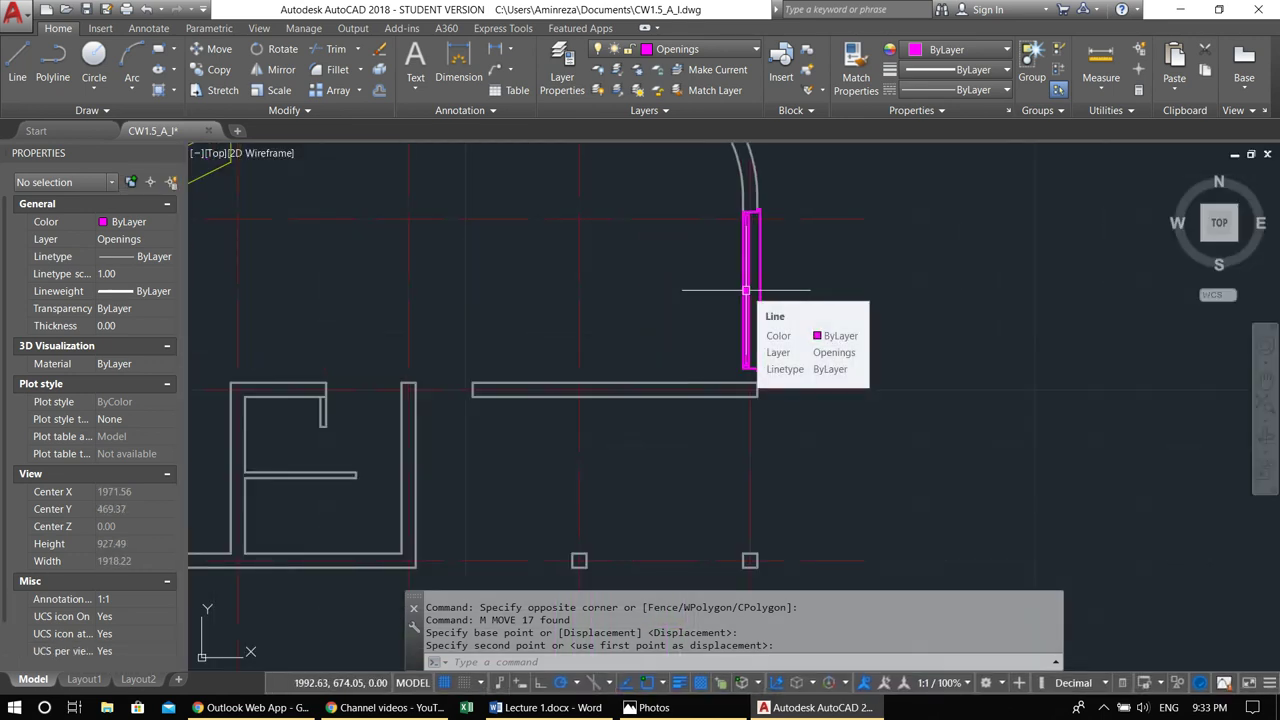
scroll(740, 330, up, 3)
click(709, 365)
click(879, 463)
middle_drag(846, 469, 818, 429)
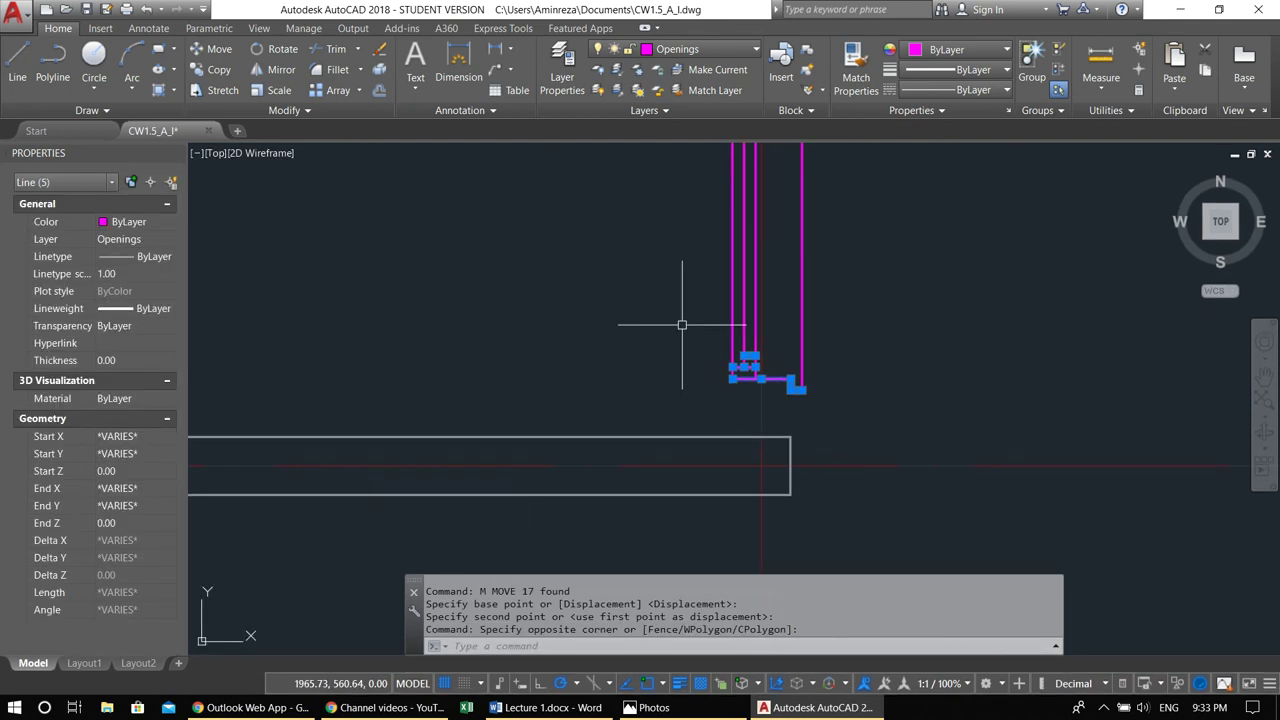
key(Escape)
key(Escape)
Move the vertical window's five lower jamb and ledge lines down to the outer corner of the horizontal wall
click(650, 313)
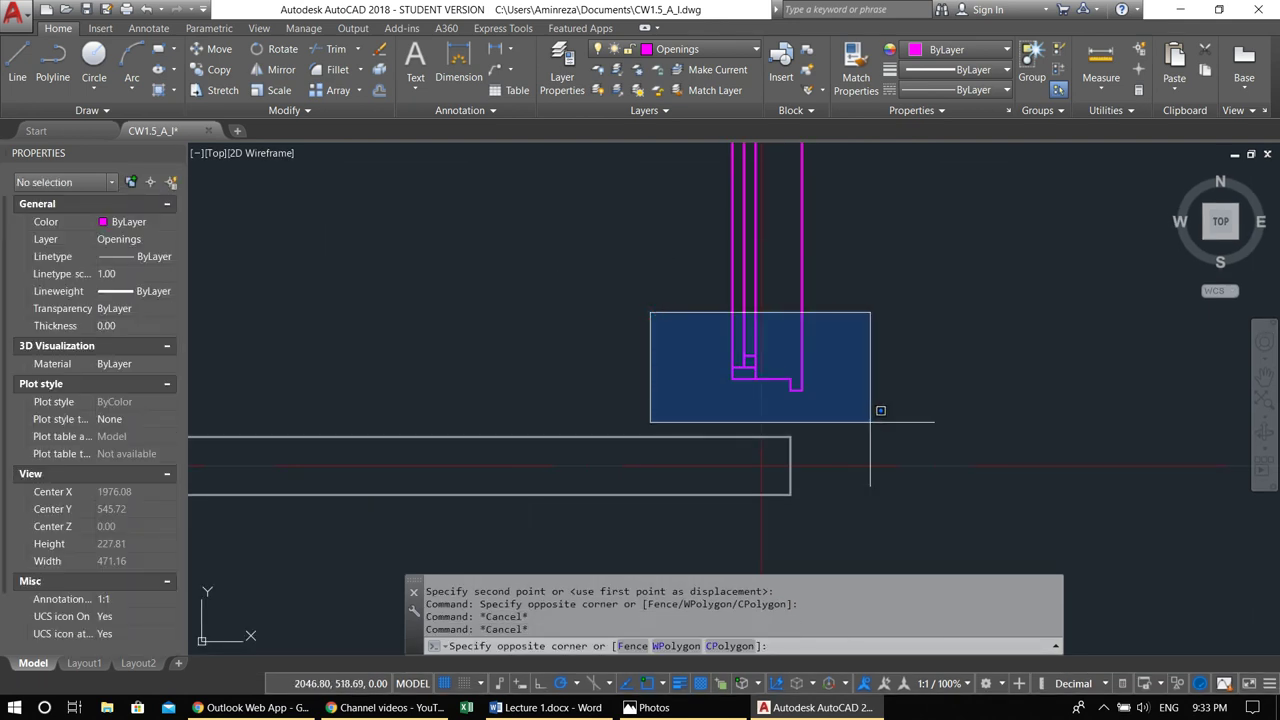
click(870, 421)
middle_drag(822, 408, 800, 398)
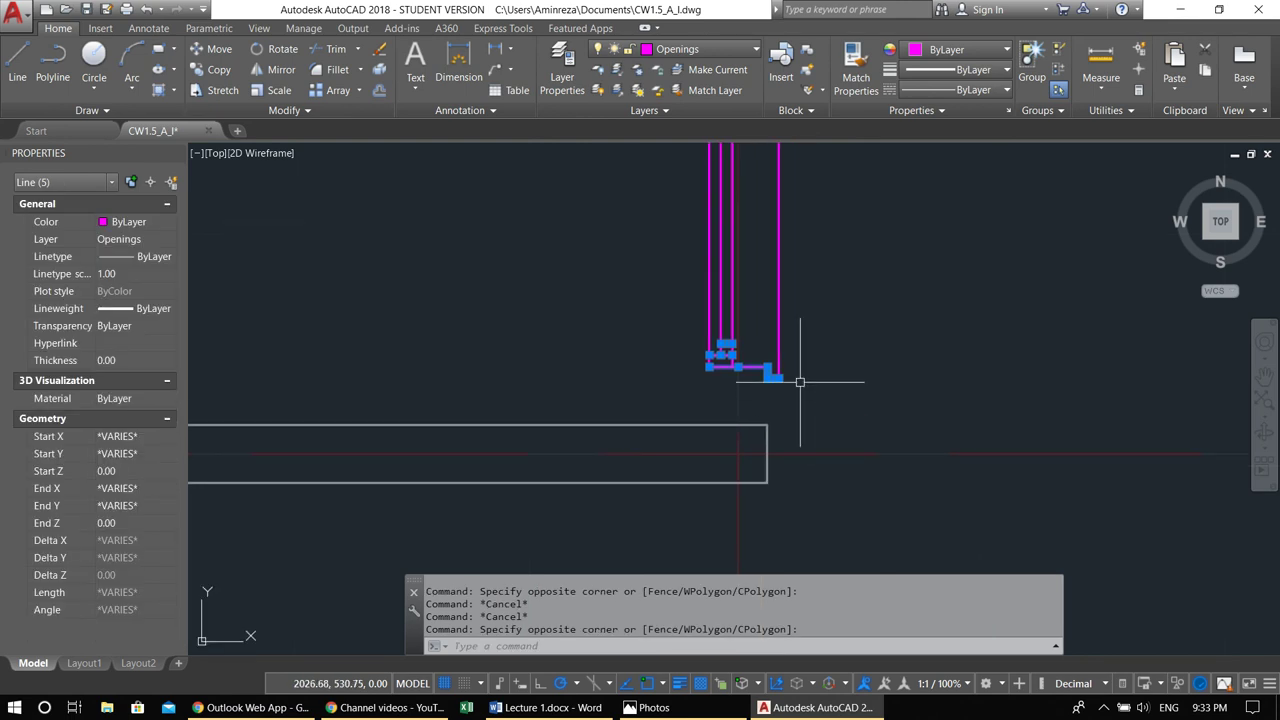
text(m)
key(Return)
scroll(766, 381, up, 4)
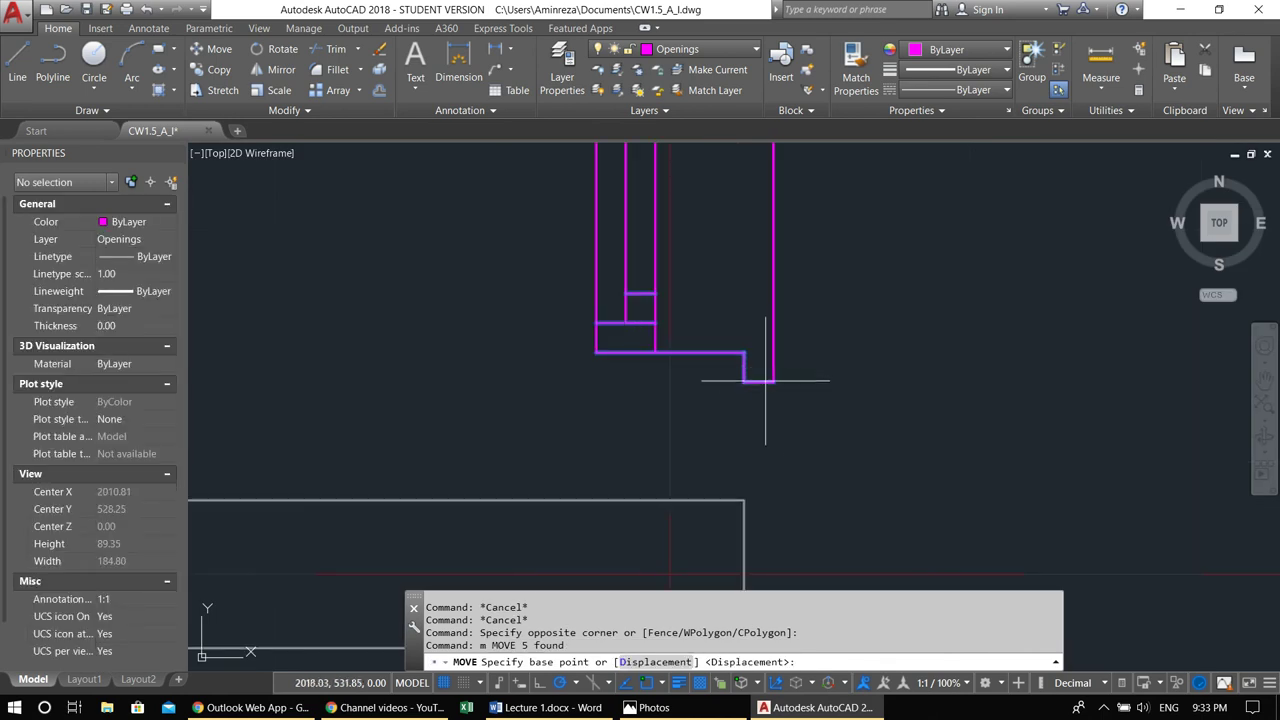
click(744, 352)
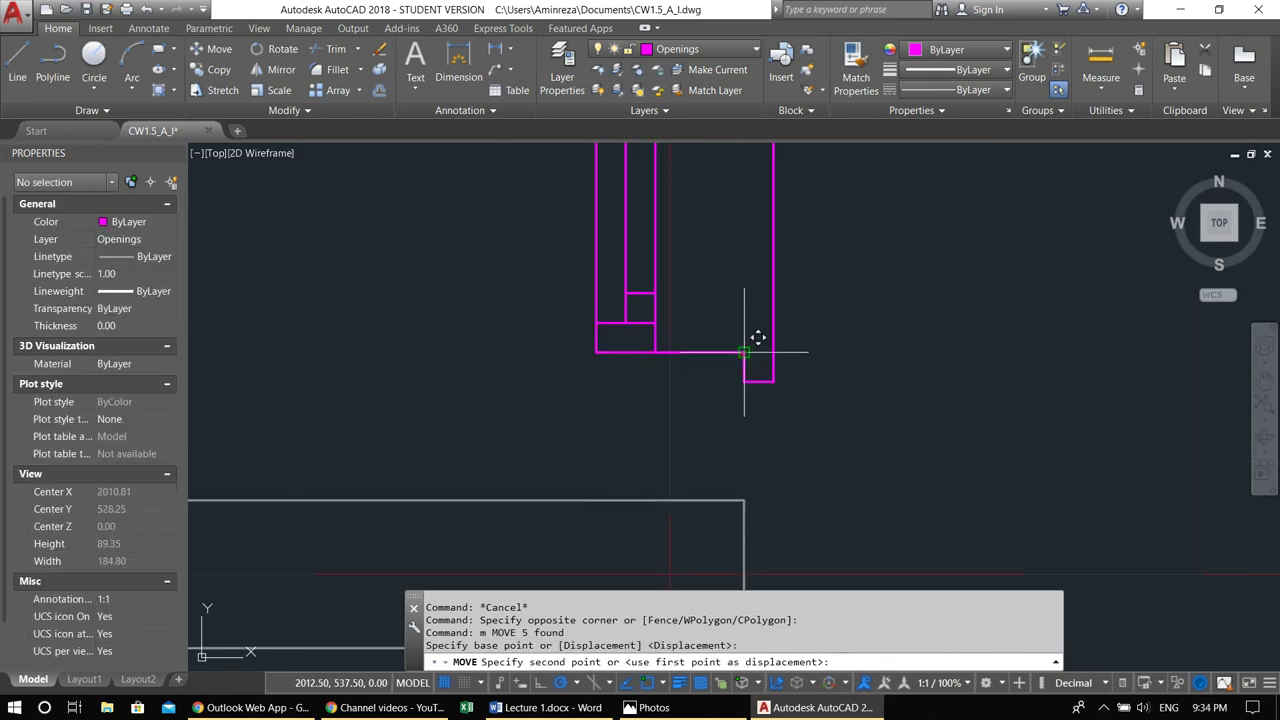
click(744, 500)
Extend the window's vertical frame, sash and ledge lines down to the relocated lower jamb lines
middle_drag(697, 480, 721, 467)
text(ex)
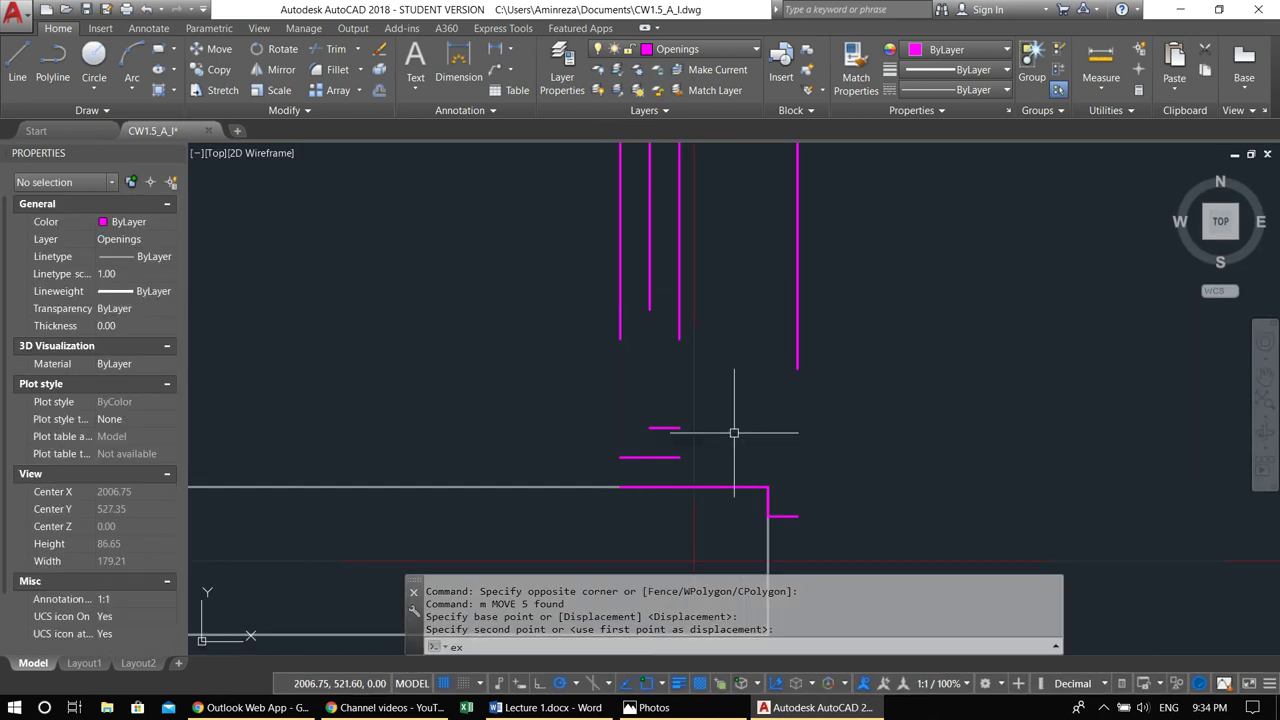
key(Return)
key(Return)
click(845, 410)
click(726, 330)
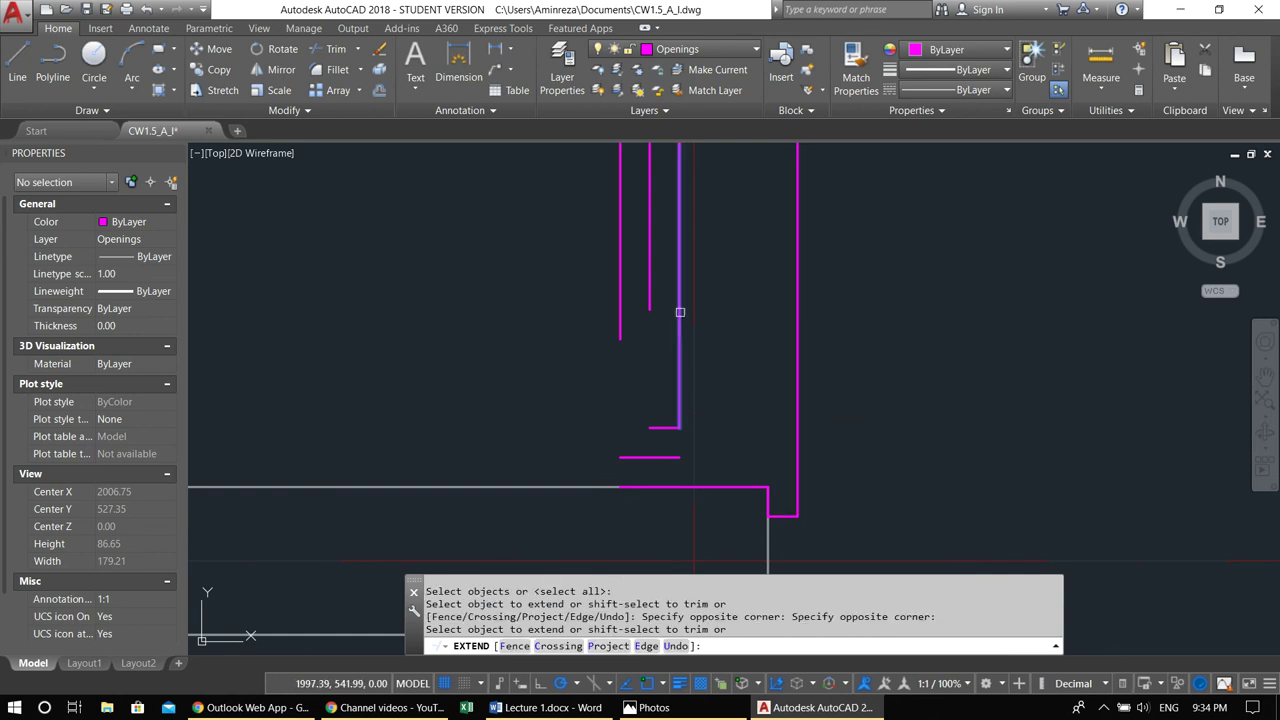
click(679, 310)
click(619, 297)
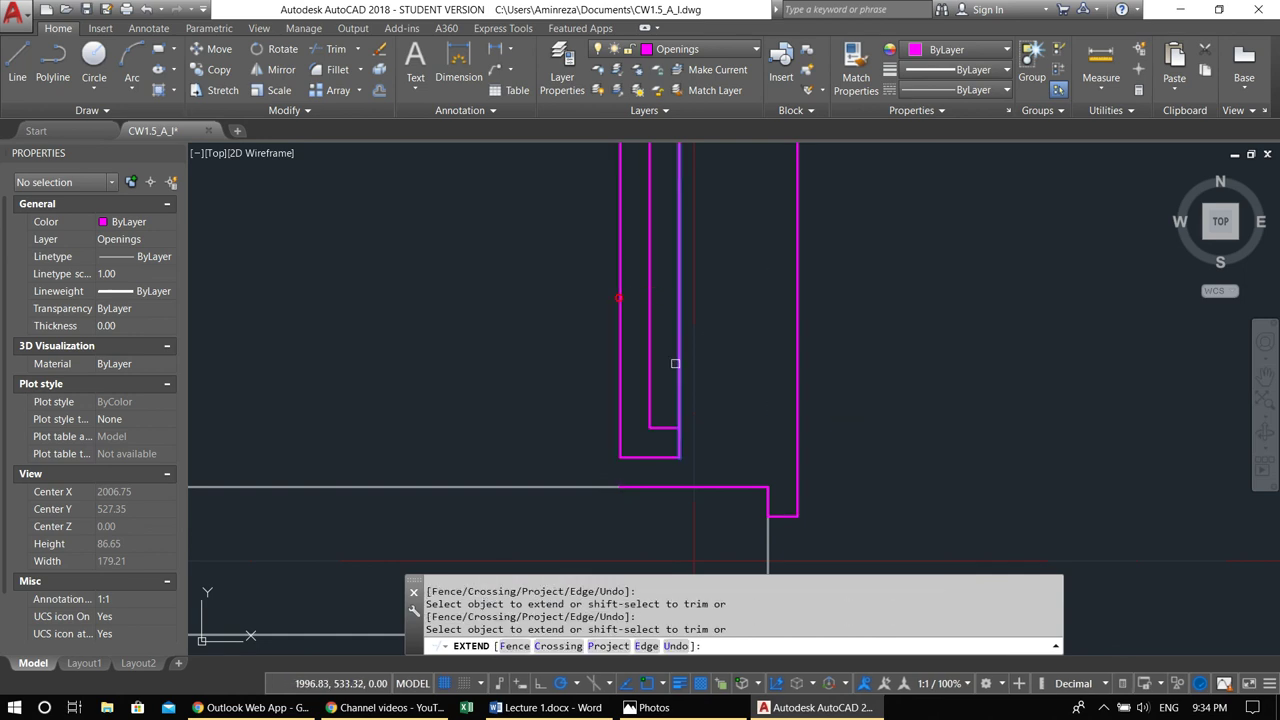
click(650, 371)
click(619, 393)
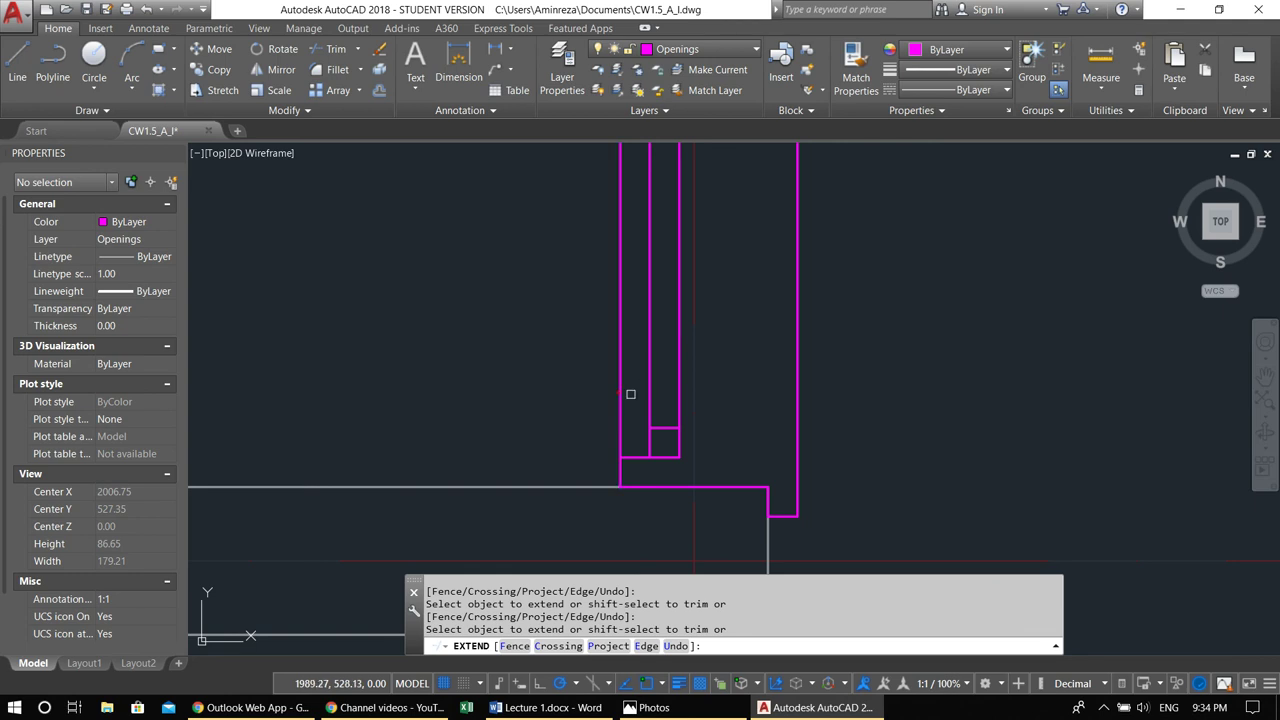
scroll(681, 396, down, 2)
middle_drag(681, 397, 704, 602)
scroll(709, 532, down, 1)
middle_drag(703, 508, 697, 487)
scroll(640, 357, down, 8)
key(Escape)
key(Escape)
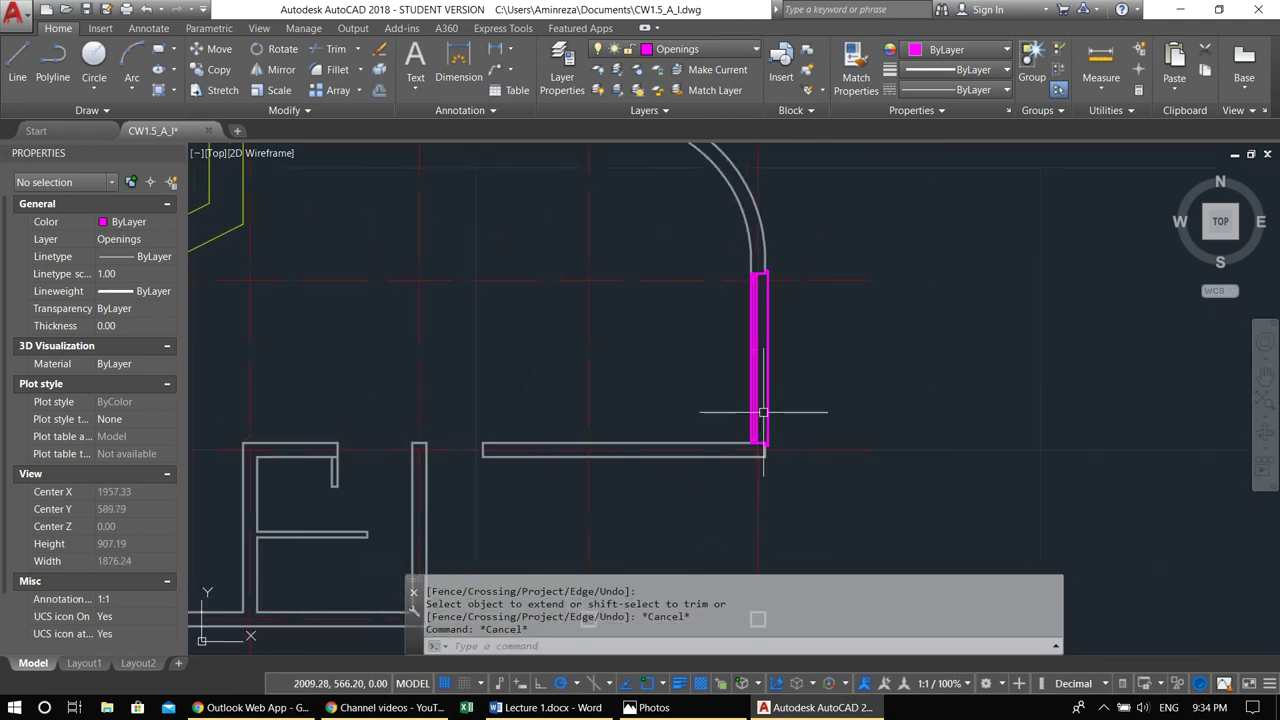
Copy the horizontal wide window beside the curved wall to the empty area below the plan's lower-left room
scroll(686, 324, up, 10)
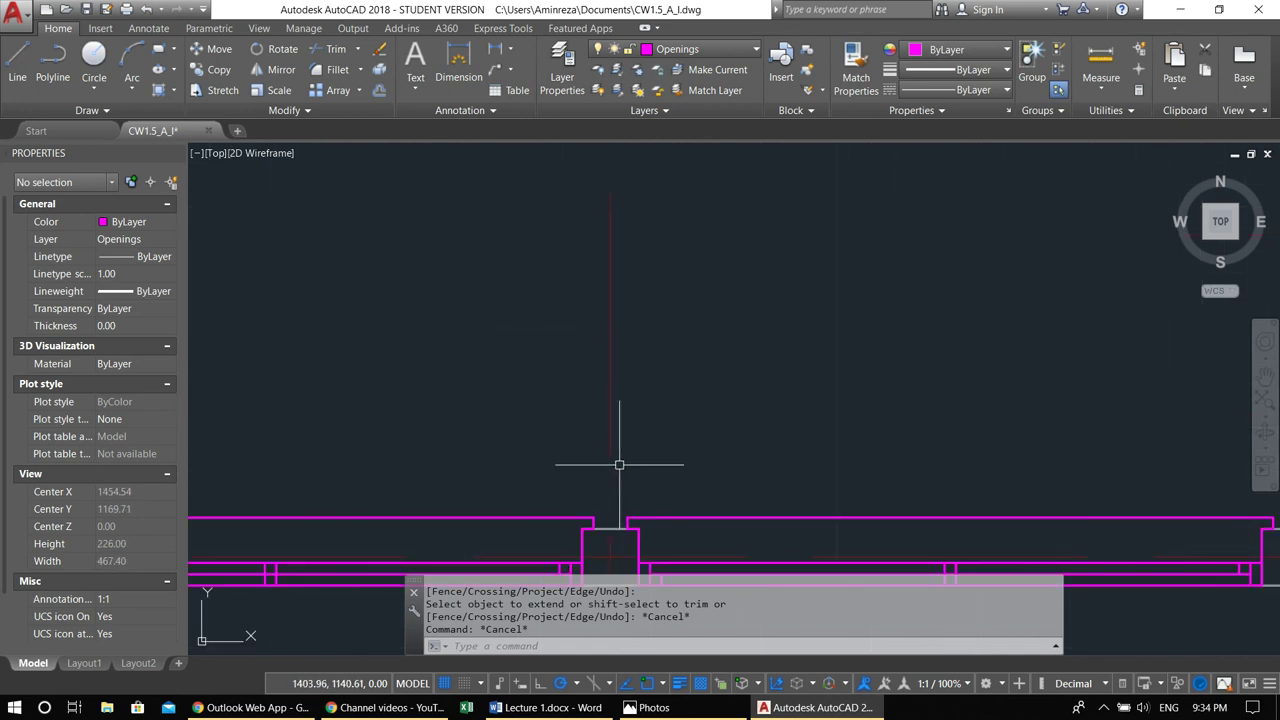
click(620, 467)
scroll(674, 531, down, 4)
middle_drag(672, 531, 660, 320)
click(920, 362)
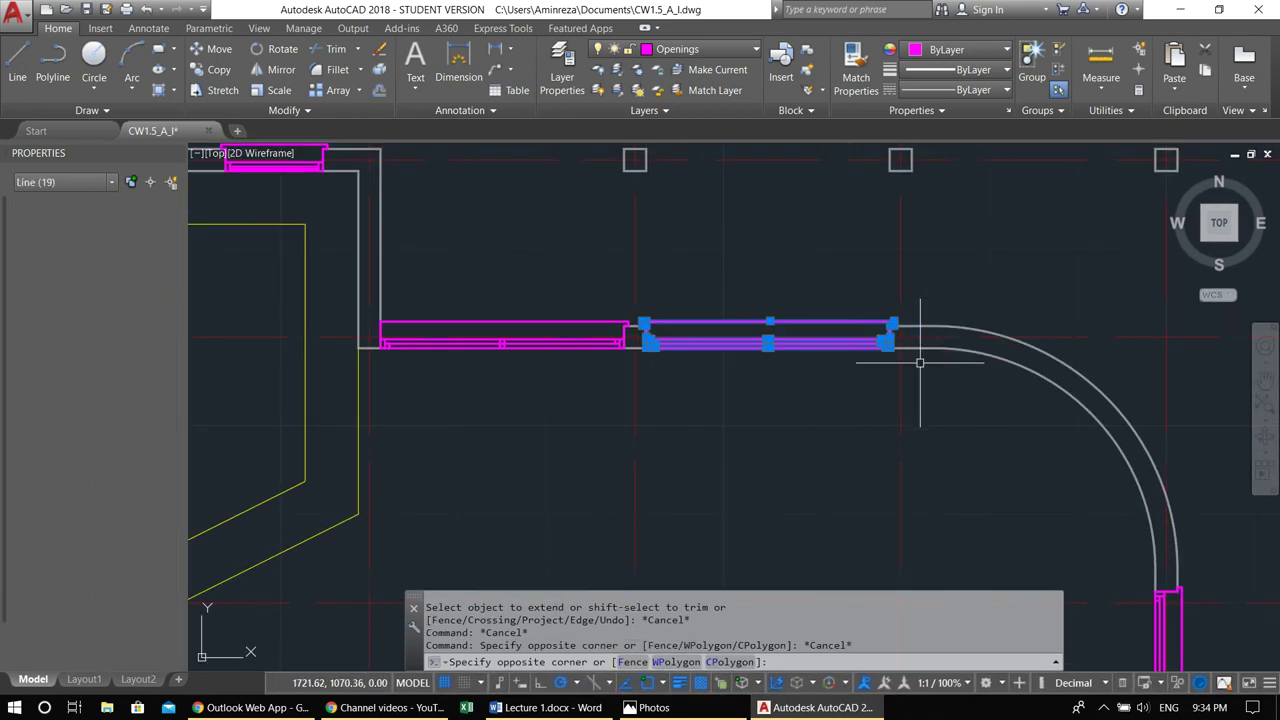
middle_drag(920, 362, 900, 370)
text(co)
key(space)
click(746, 357)
scroll(740, 470, down, 4)
middle_drag(740, 470, 717, 103)
middle_drag(482, 374, 733, 316)
click(669, 400)
key(Escape)
Rotate the window copy below the plan by 180 degrees so its ledge faces downward
click(583, 385)
click(779, 448)
middle_drag(724, 458, 759, 458)
text(ro)
key(Return)
click(648, 401)
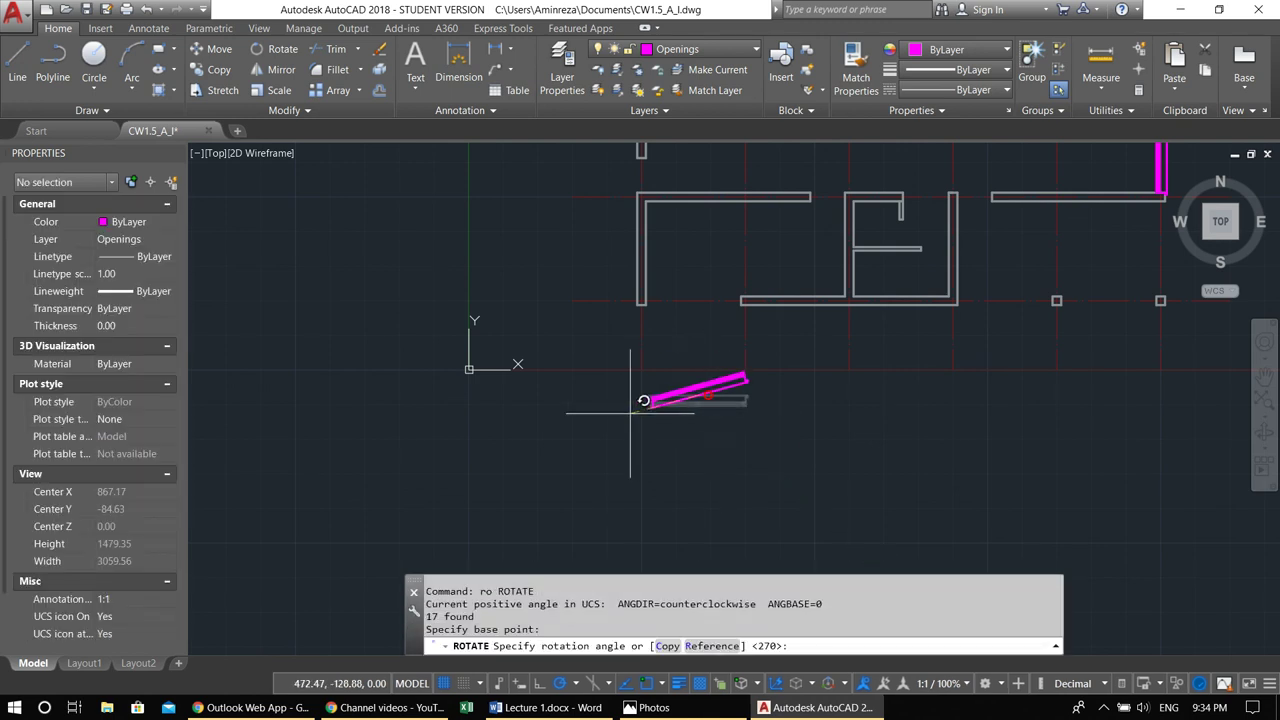
click(614, 400)
scroll(649, 391, up, 2)
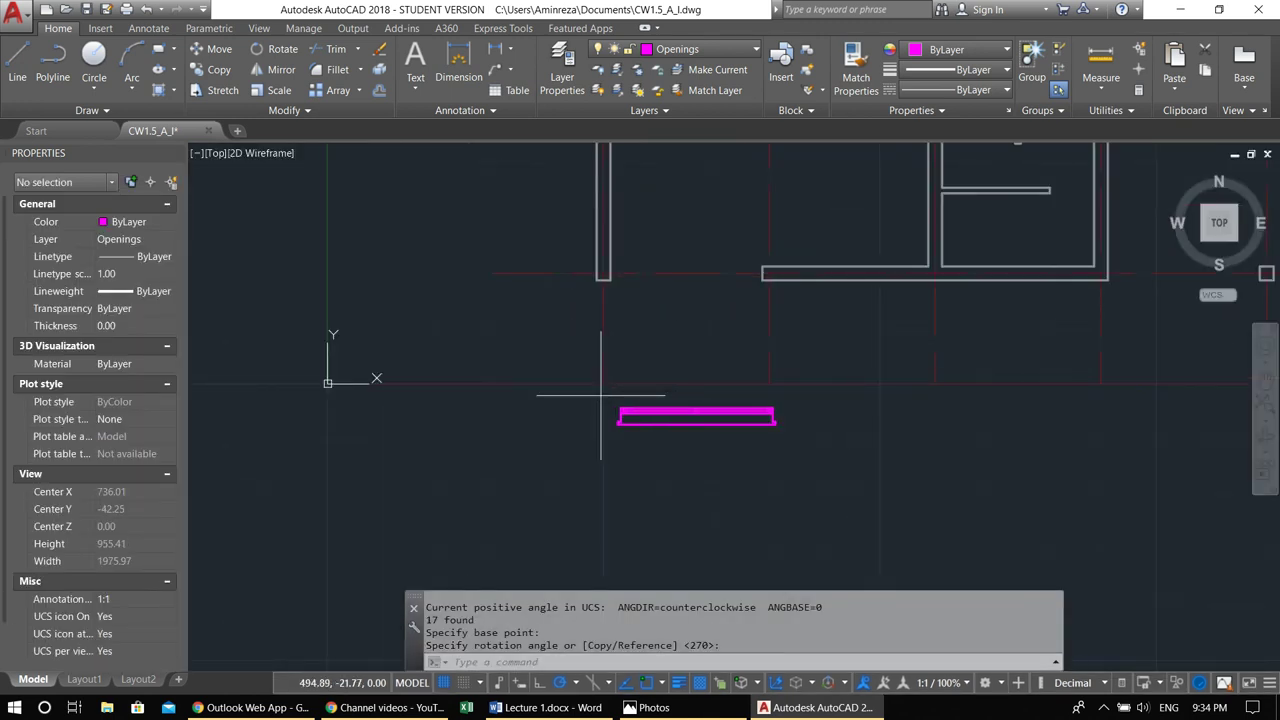
Move the flipped window into the bottom wall opening of the lower-left room, against the left wall's inner face
click(600, 395)
click(886, 480)
scroll(839, 439, up, 4)
text(m)
key(Return)
scroll(735, 428, up, 4)
click(564, 352)
scroll(720, 351, down, 3)
click(679, 183)
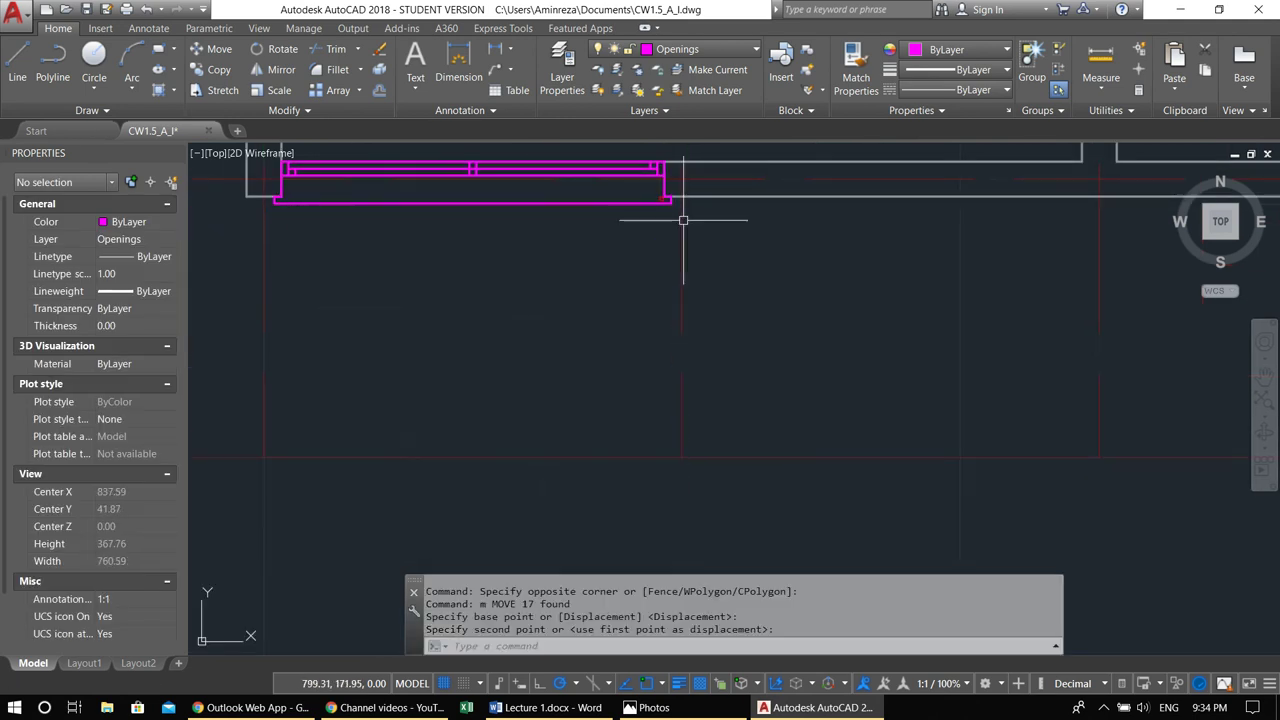
scroll(690, 350, down, 4)
key(Escape)
middle_drag(704, 342, 607, 494)
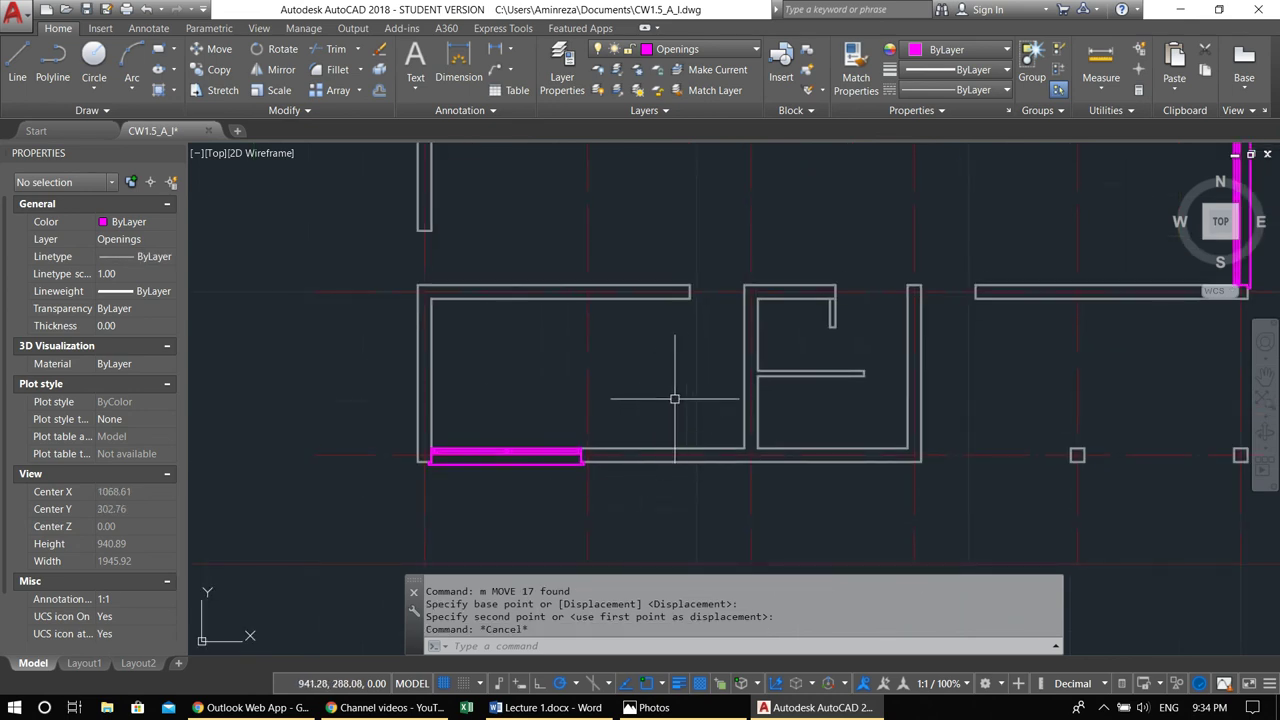
scroll(682, 413, down, 4)
middle_drag(684, 405, 640, 450)
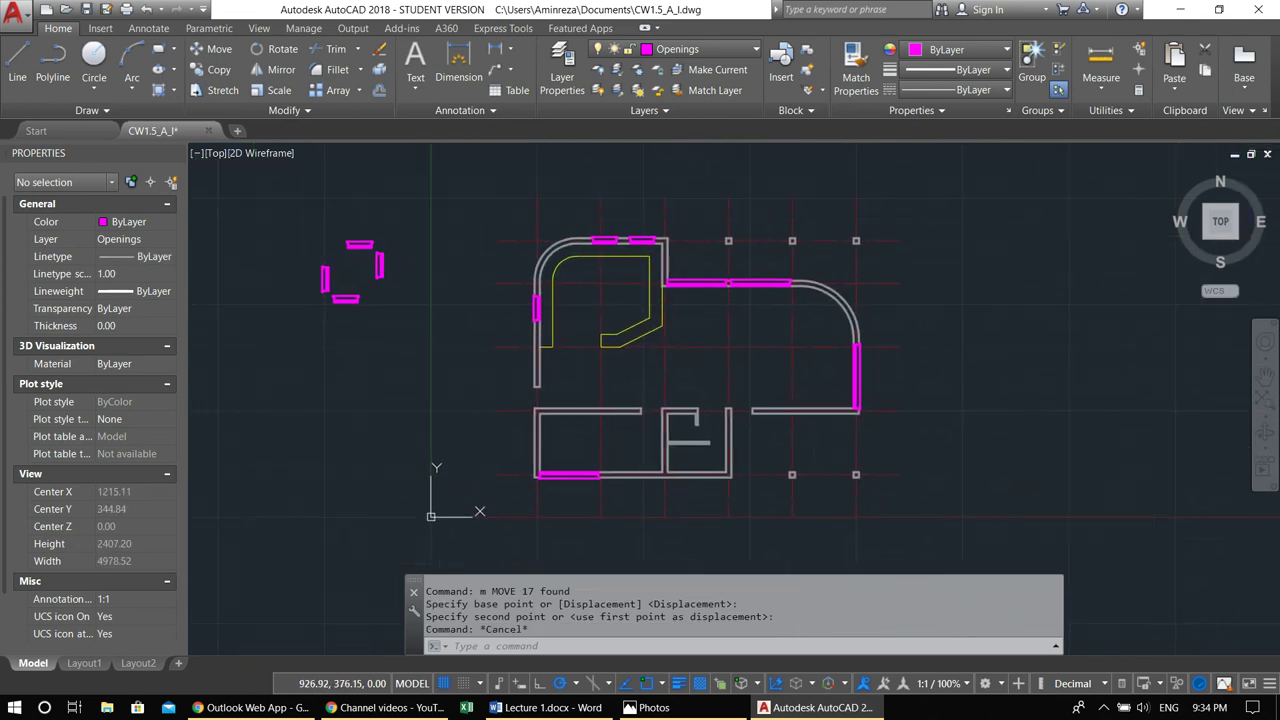
Erase the four spare window copies lying outside the plan, beyond its left wall
click(398, 366)
click(294, 211)
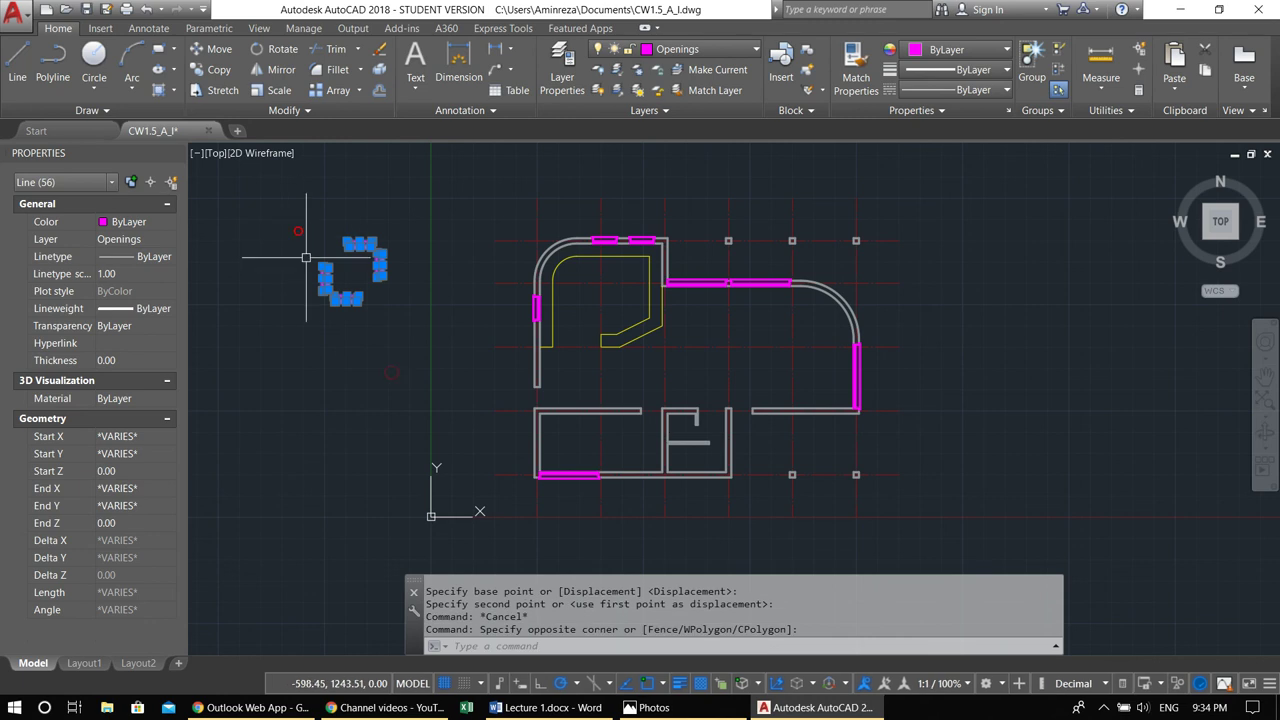
text(e)
key(Return)
scroll(640, 290, up, 1)
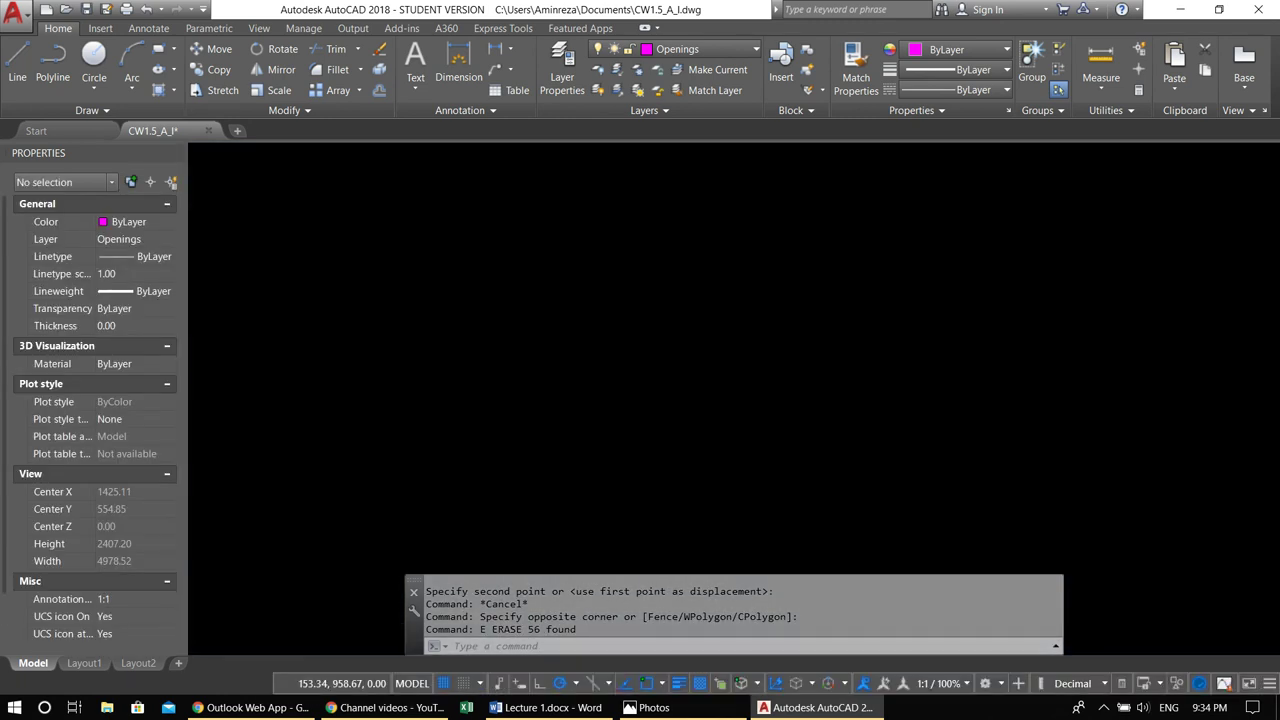
scroll(634, 287, up, 2)
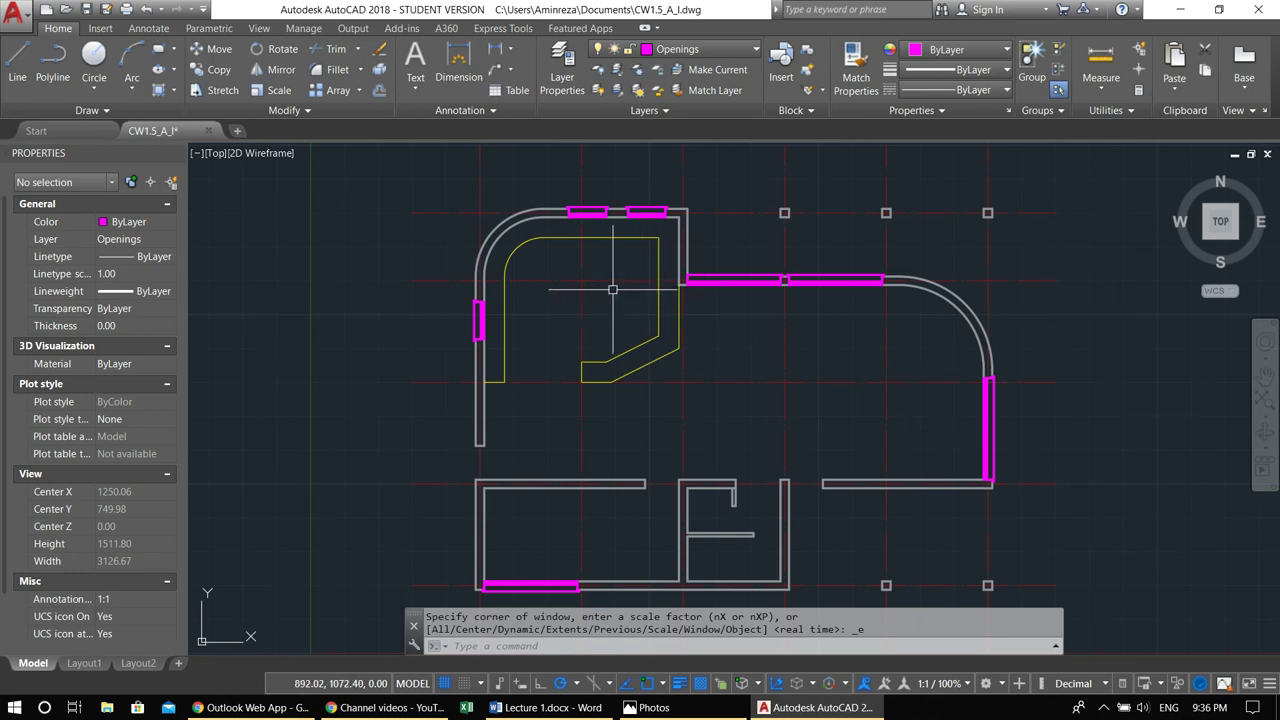
Try to trim the short wall line crossing the junction between the small room's upper wall and its short stub wall
middle_drag(757, 380, 714, 360)
scroll(705, 496, up, 10)
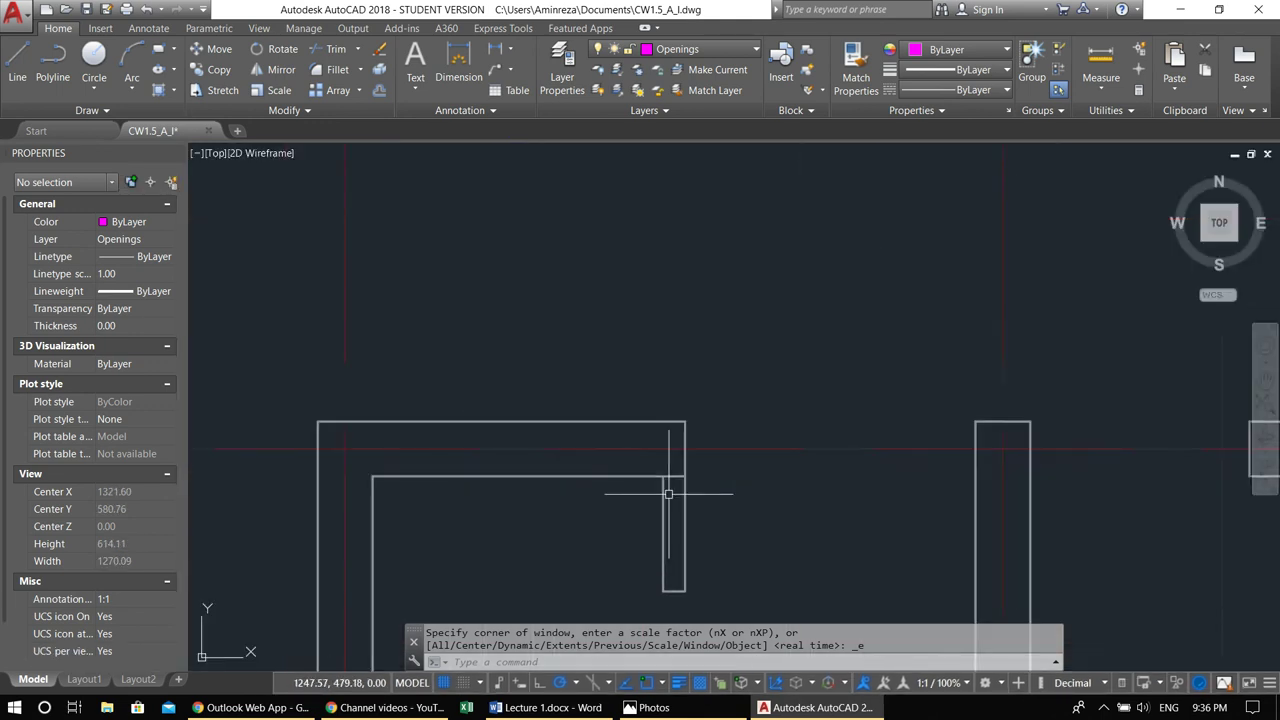
text(tr)
key(Return)
key(Return)
click(679, 447)
click(675, 470)
key(Escape)
Unlock the Wall layer while keeping it turned on
click(690, 49)
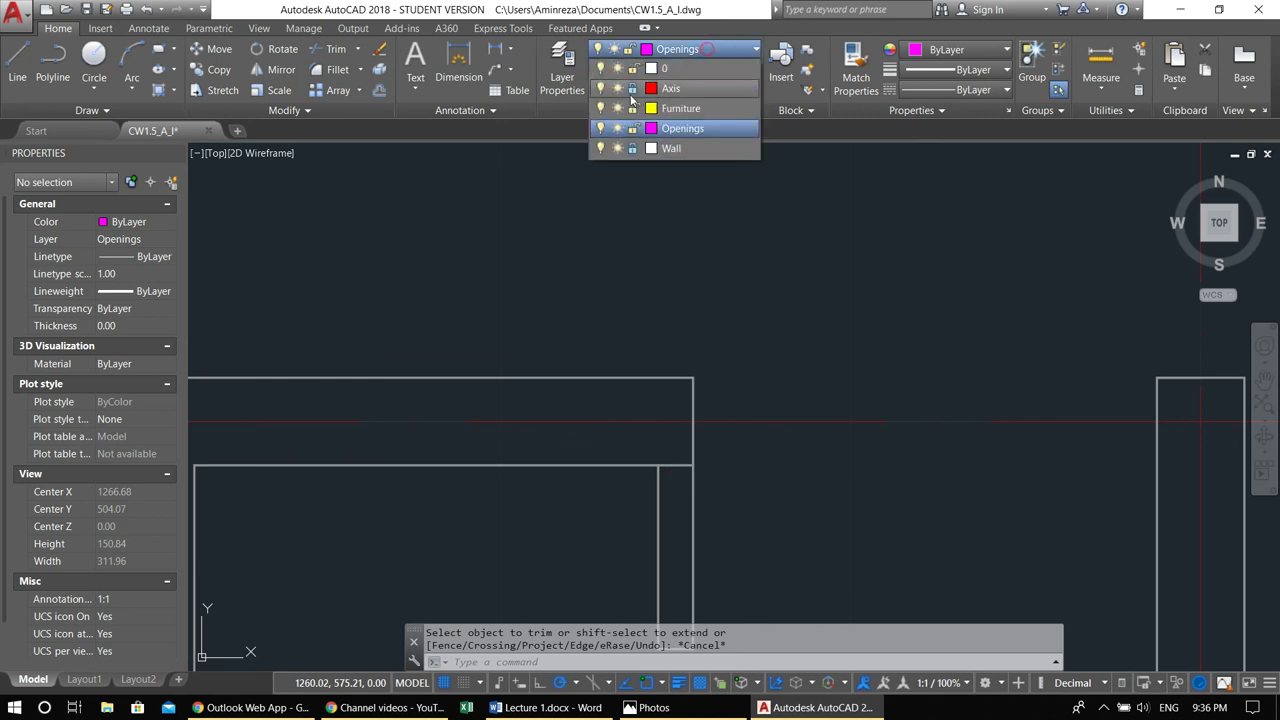
click(601, 148)
click(601, 148)
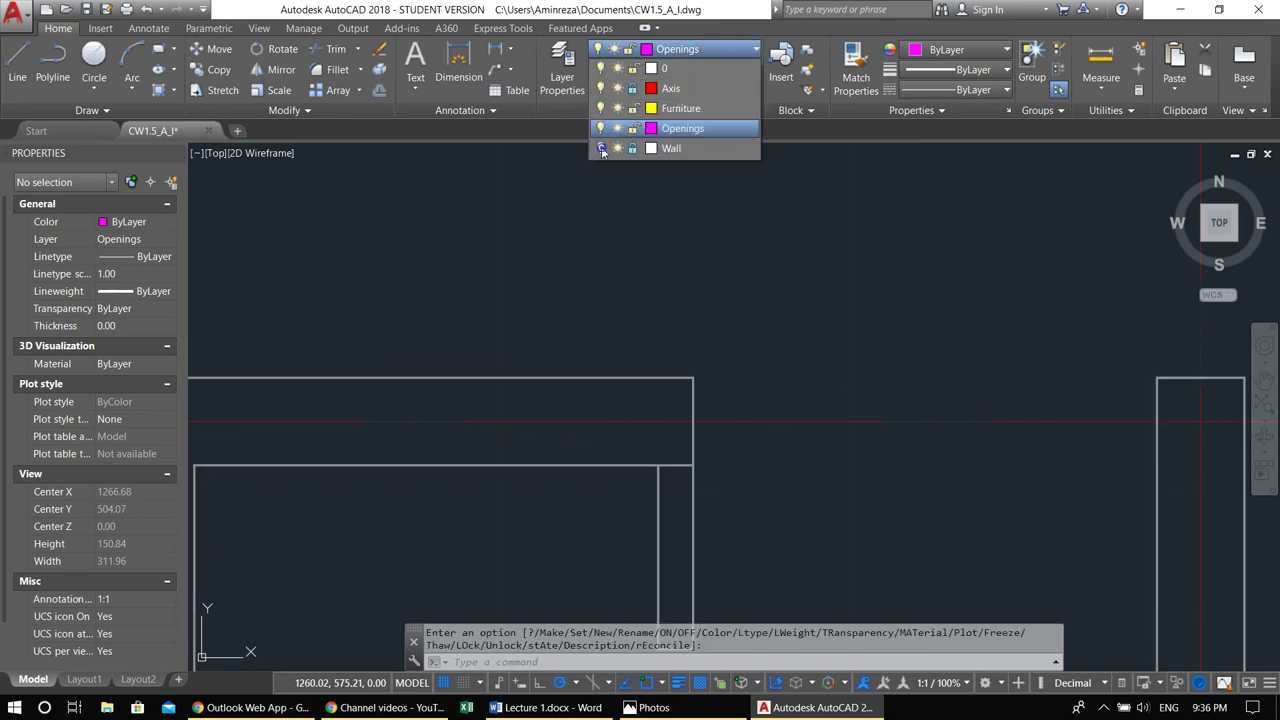
click(671, 284)
Trim away the short wall line across the junction of the small room's upper wall and stub wall
text(tr)
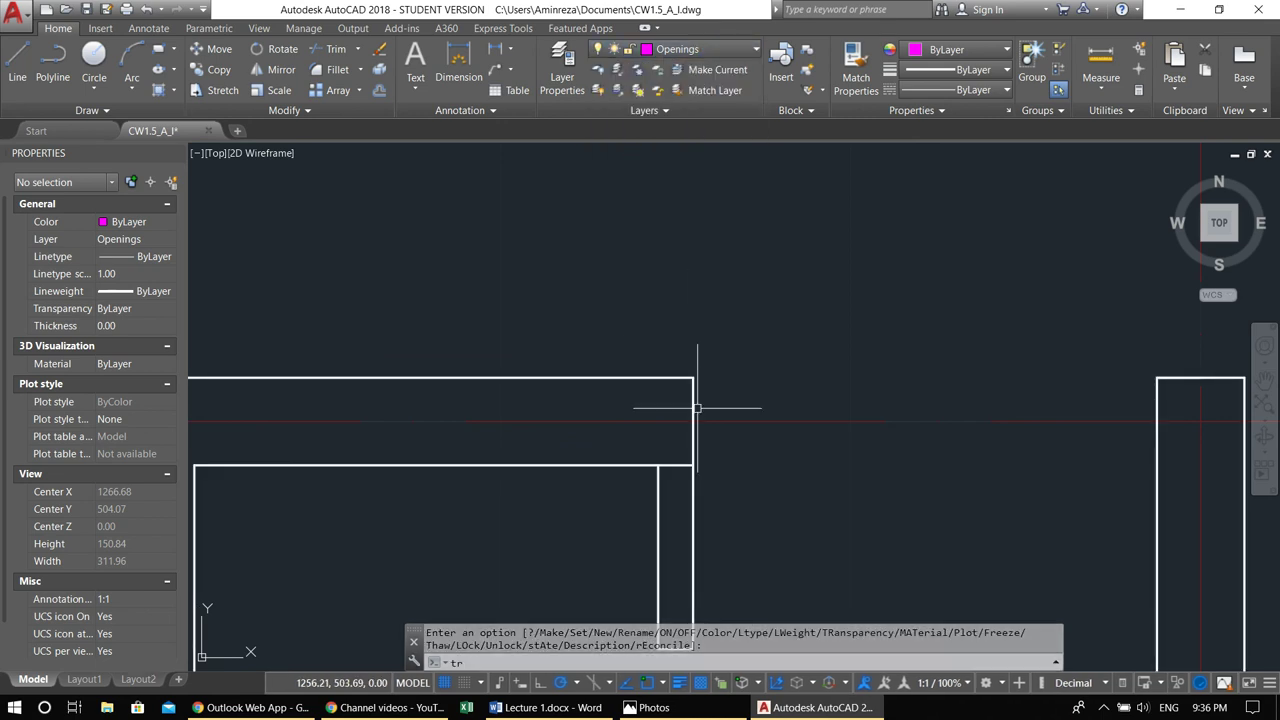
key(Return)
key(Return)
click(674, 467)
key(Escape)
middle_click(671, 269)
middle_click(671, 269)
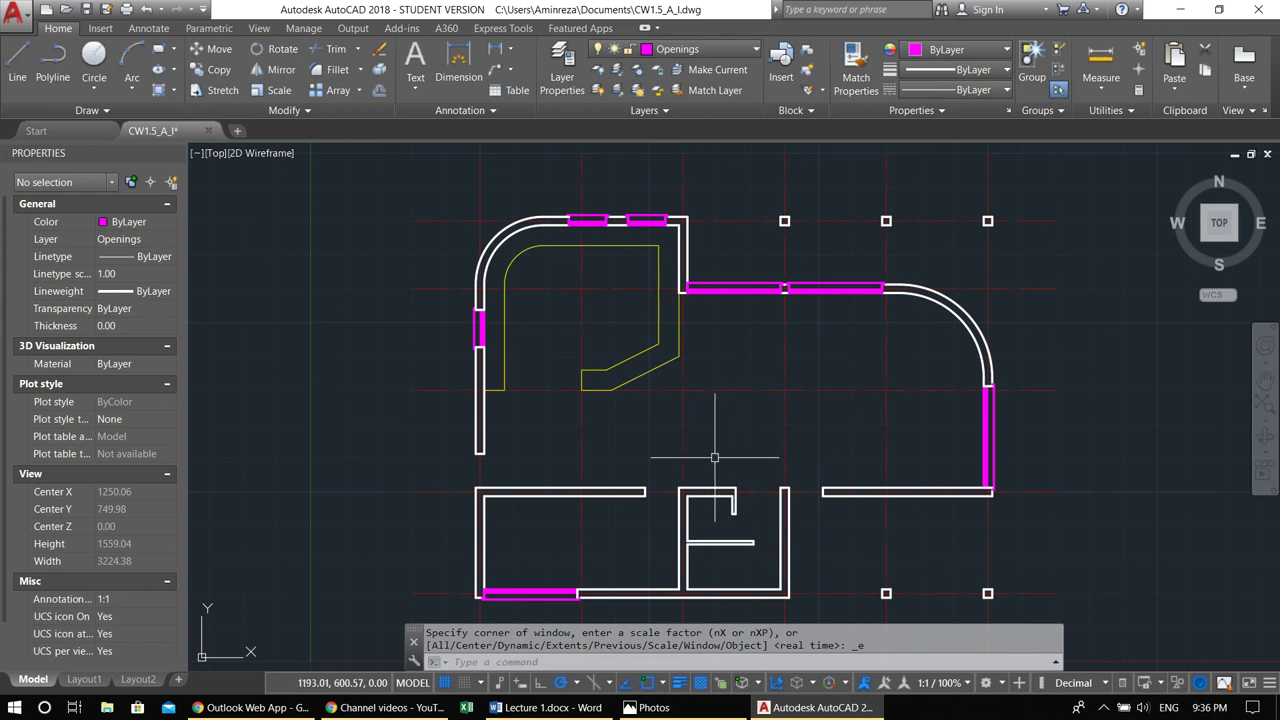
click(1103, 707)
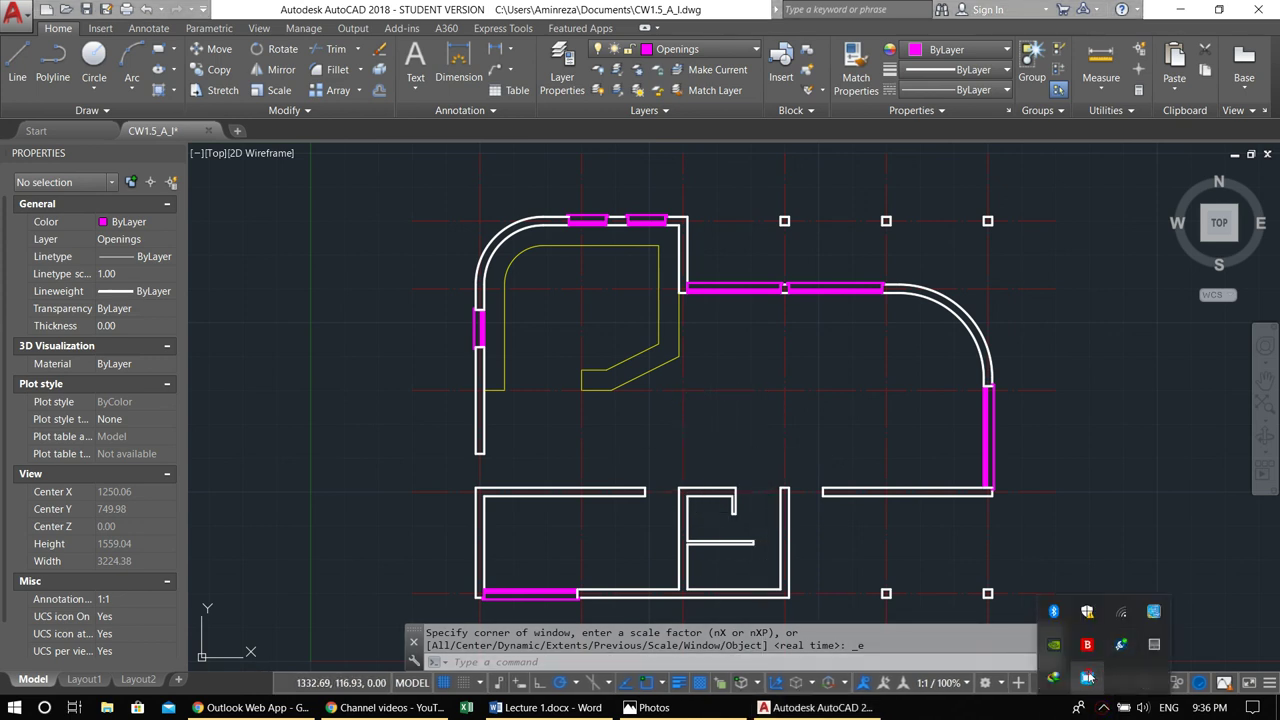